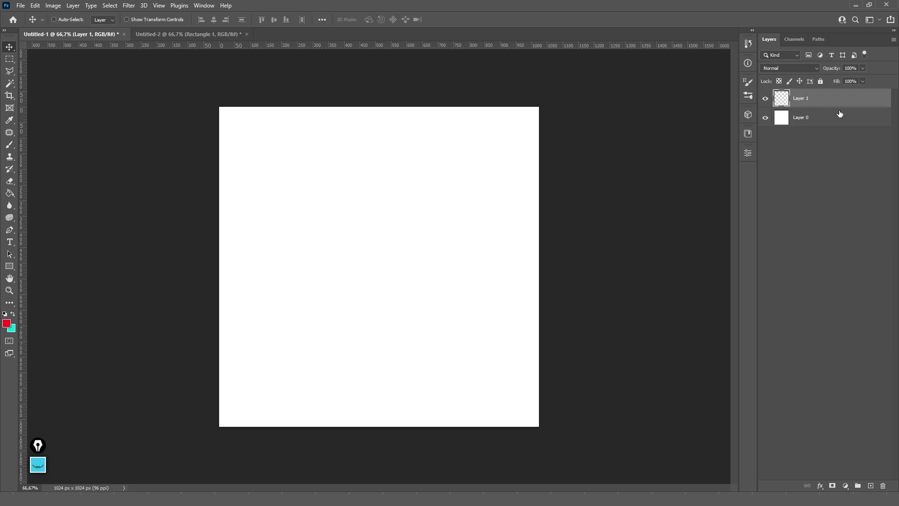
- Delete the empty Layer 1, add a new layer, and make three copies of Layer 0
key(Delete)
click(872, 485)
drag(799, 118, 820, 161)
drag(821, 156, 824, 181)
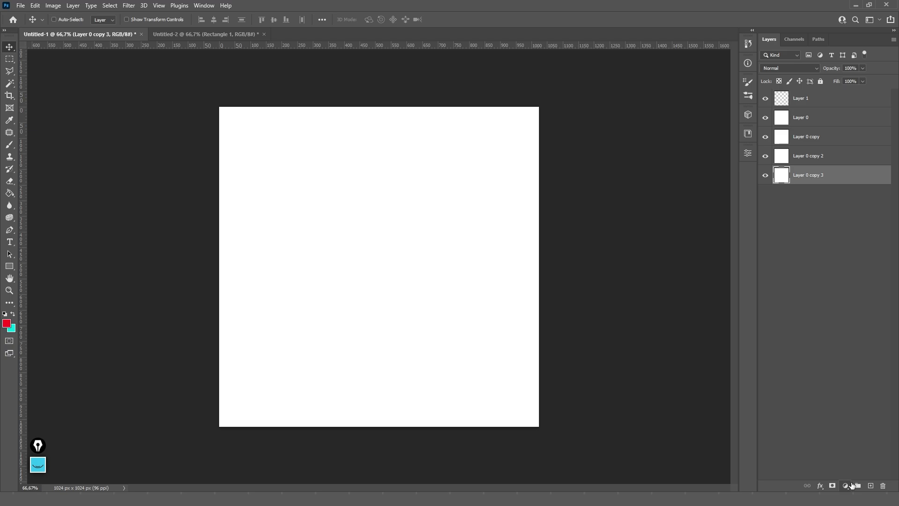
- Add empty layers above copy 3 and copy 2, and Layer 4 below Layer 0 copy
click(870, 486)
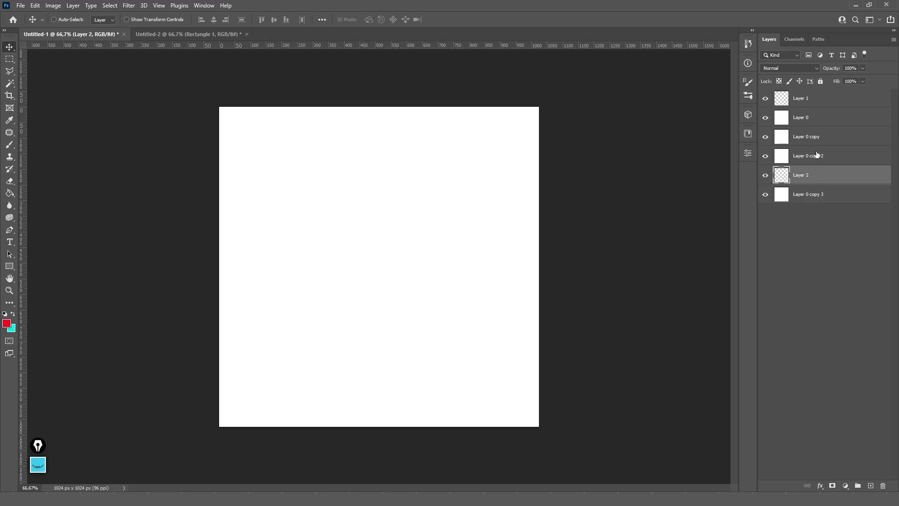
click(816, 164)
click(870, 486)
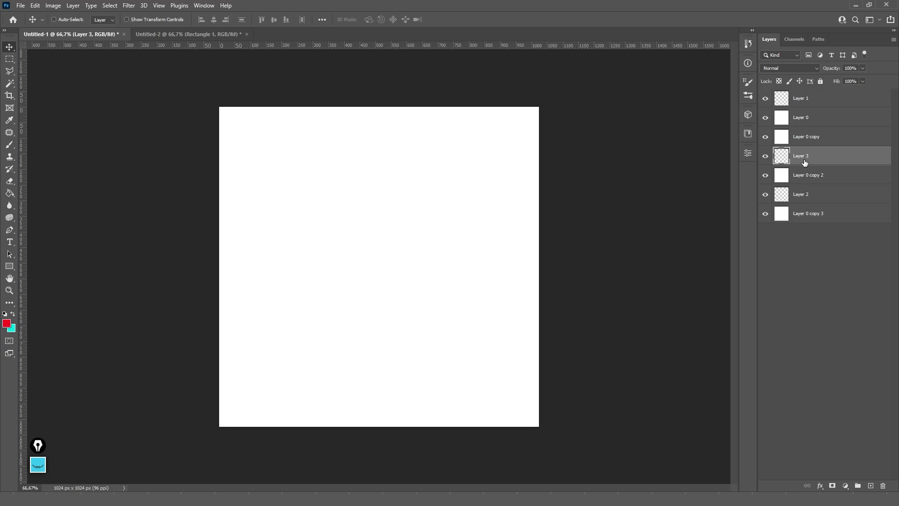
click(805, 143)
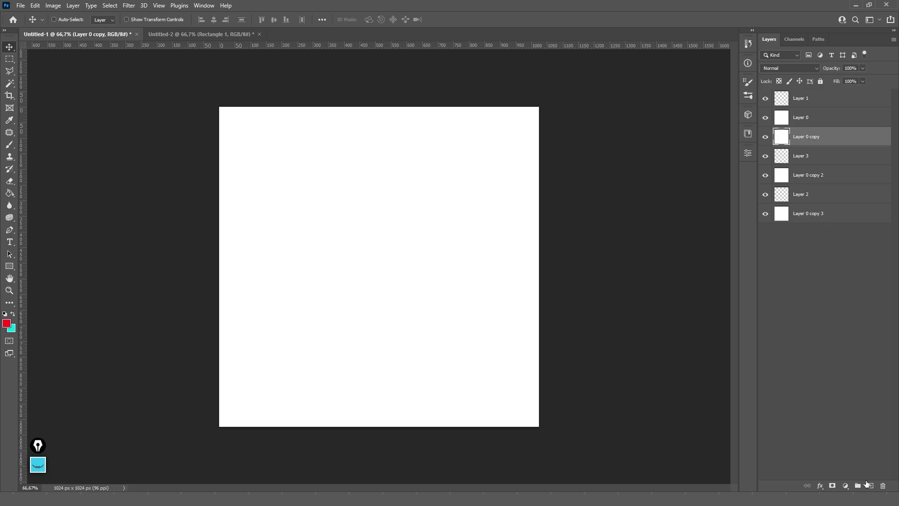
key(ctrl)
ctrl+click(870, 486)
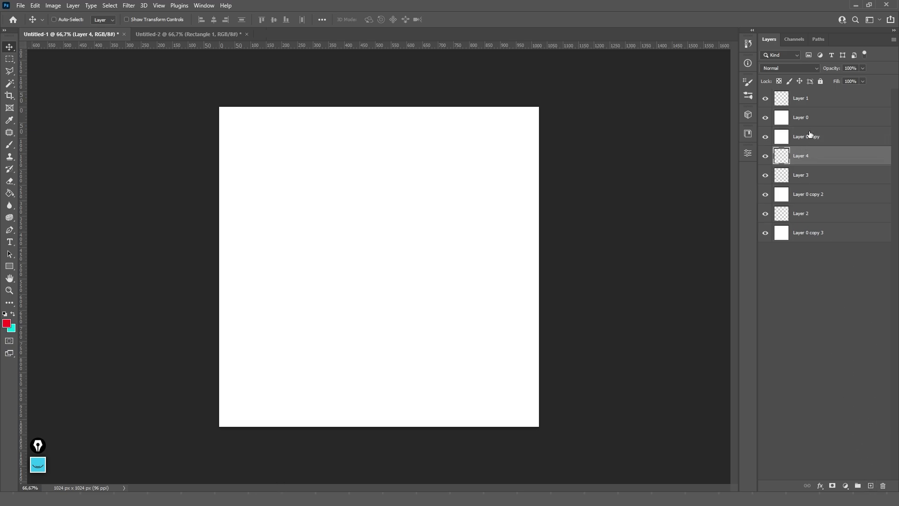
- Add empty Layer 5 below Layer 0 and bring up the New Layer dialog for Layer 6
click(821, 120)
key(ctrl)
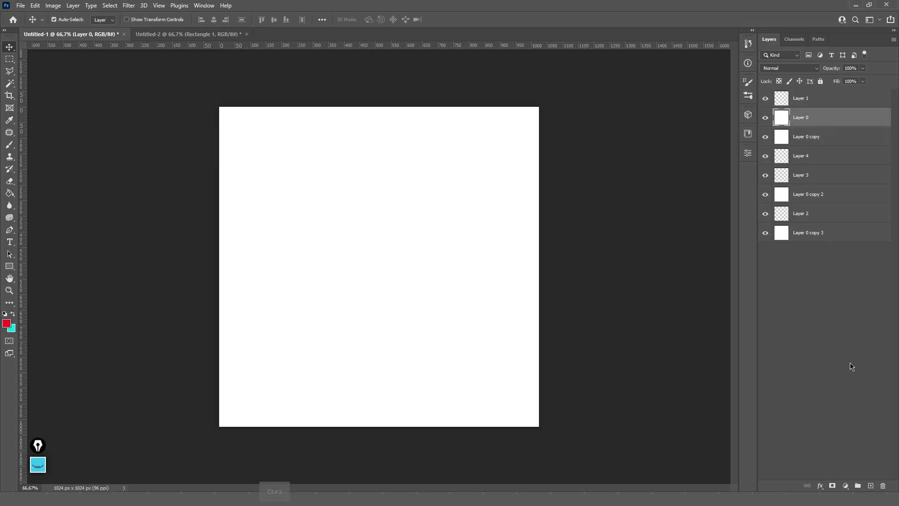
ctrl+click(870, 486)
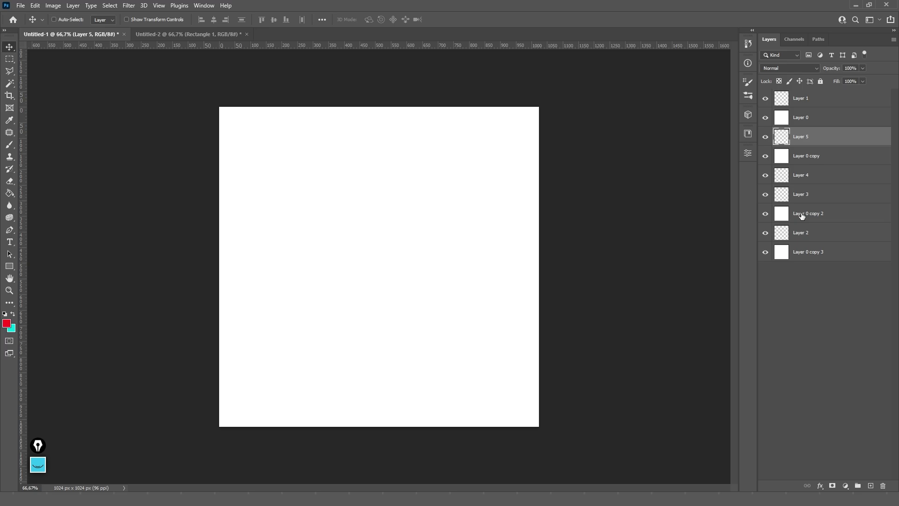
key(alt)
alt+click(871, 486)
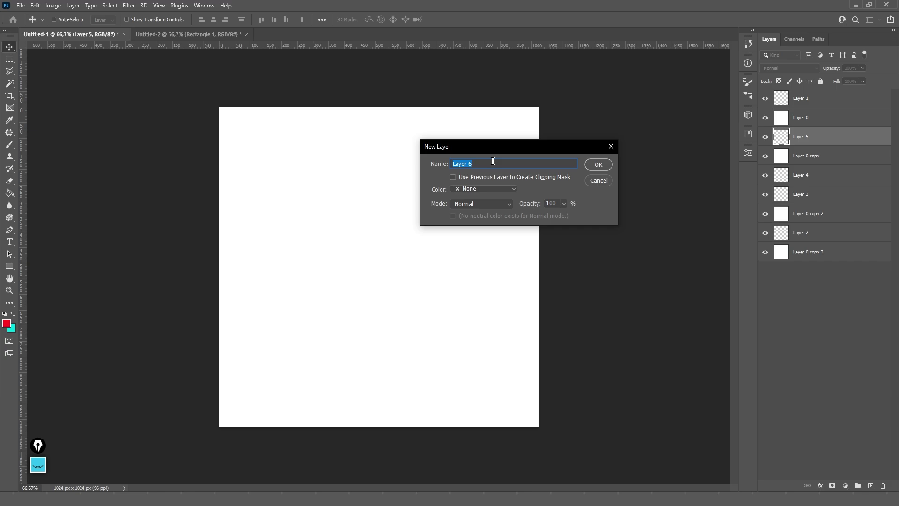
- Create Layer 6 with a Red colour label and Normal blend mode
click(477, 189)
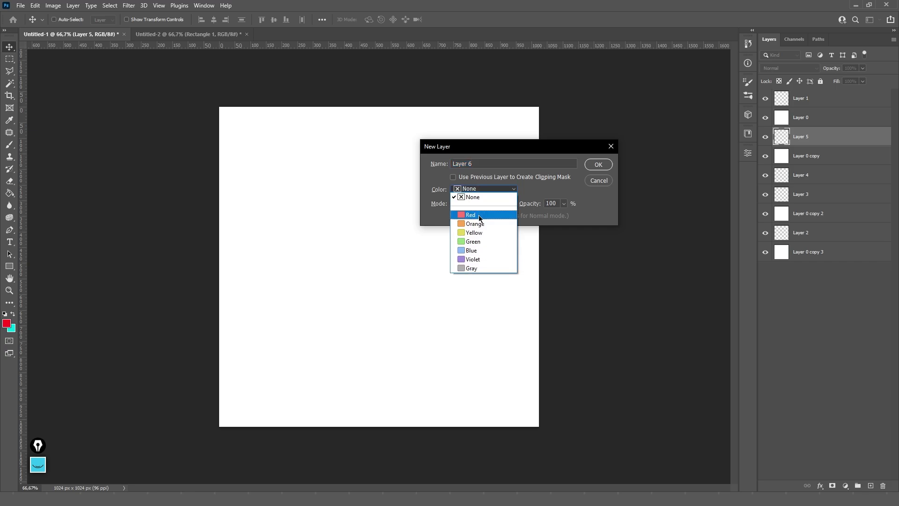
click(480, 199)
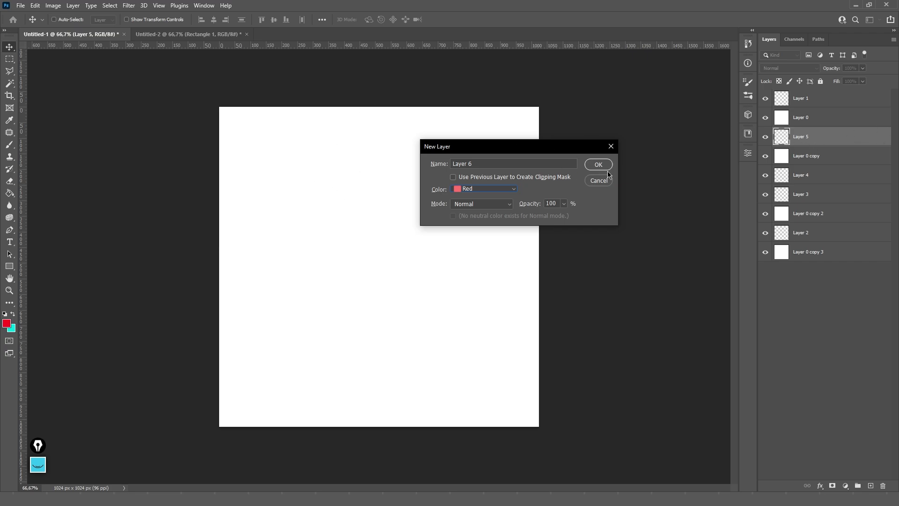
click(491, 208)
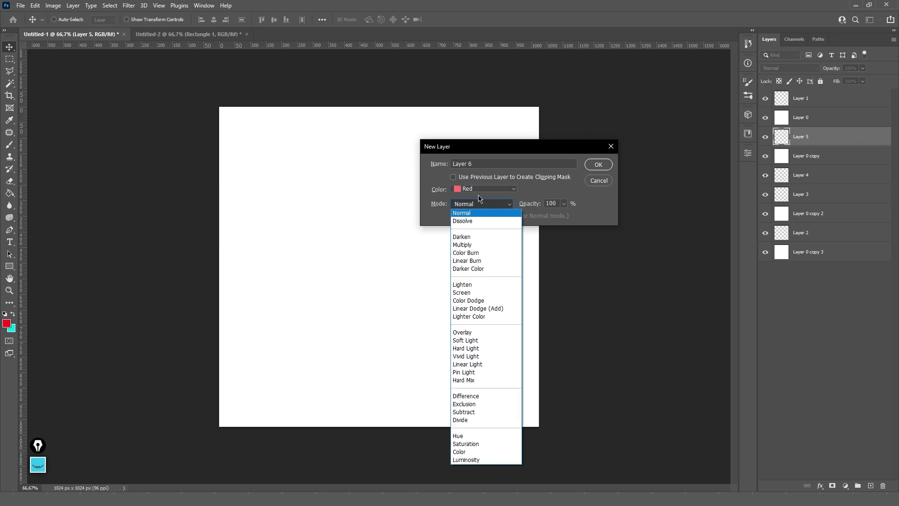
click(485, 205)
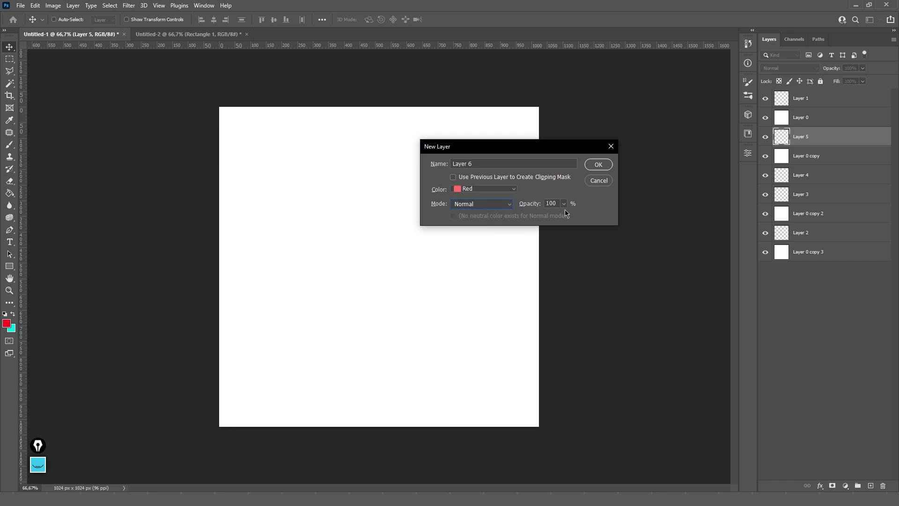
click(598, 164)
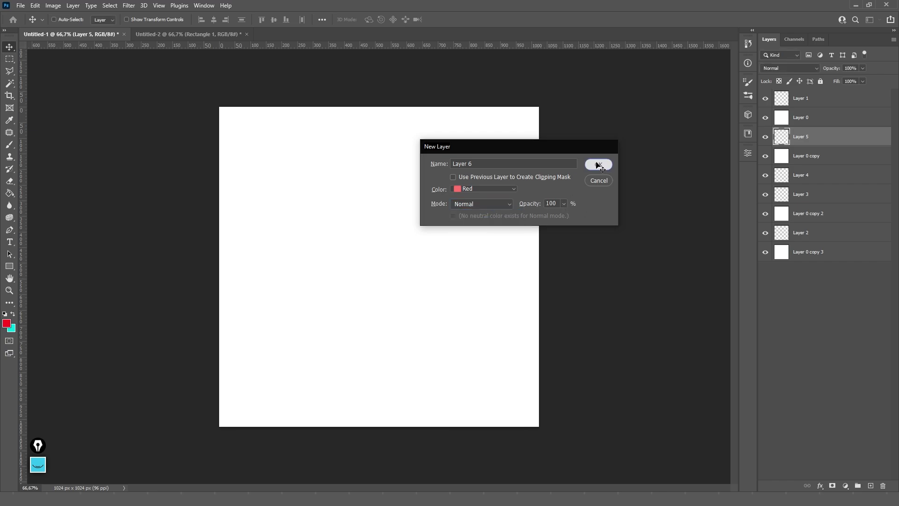
- Delete Layer 6, then delete Layer 1 through Layer 2 together
right_click(765, 141)
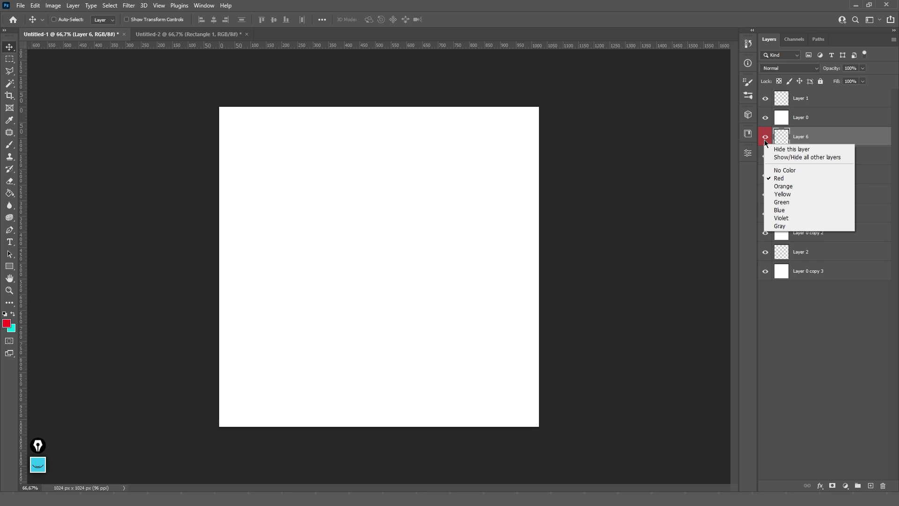
click(764, 145)
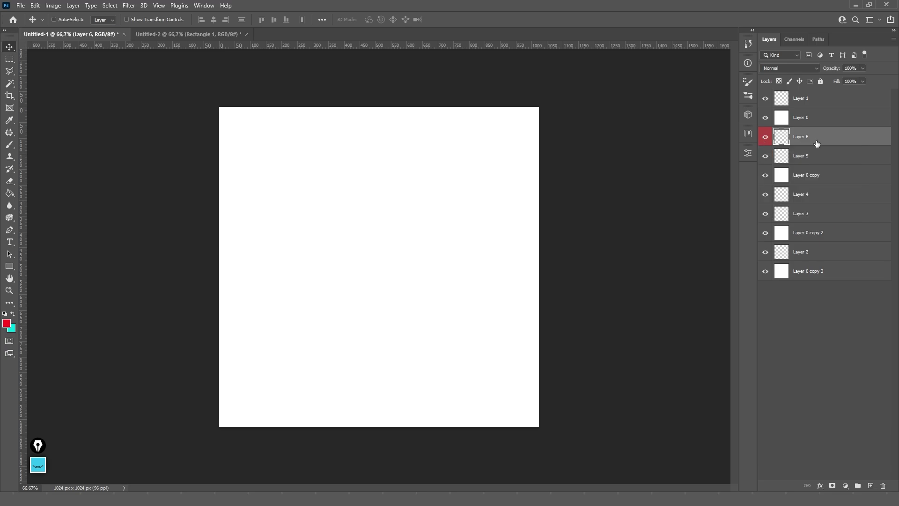
key(Delete)
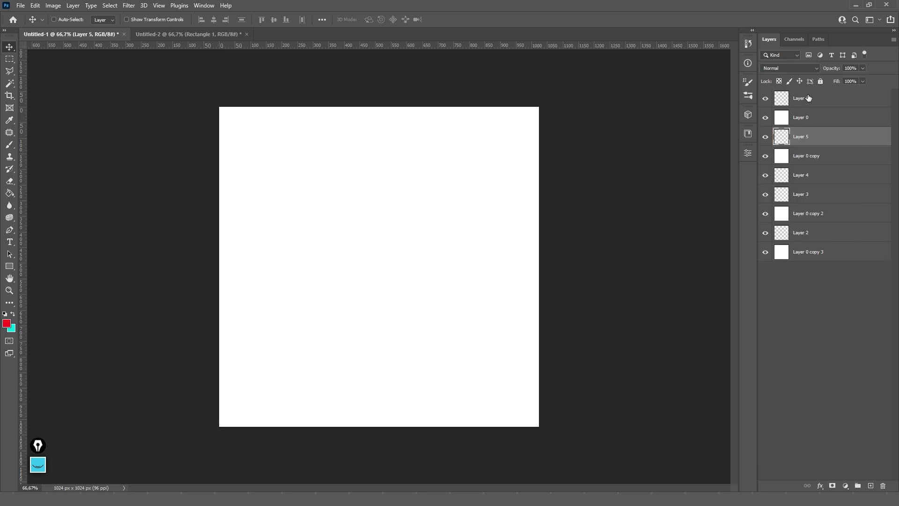
click(809, 98)
shift+click(809, 236)
key(Delete)
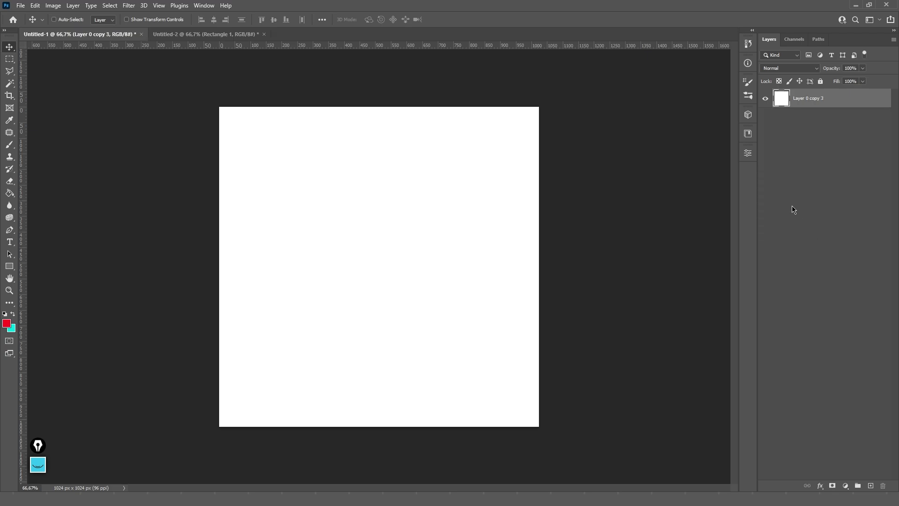
key(ctrl)
key(ctrl+shift+n)
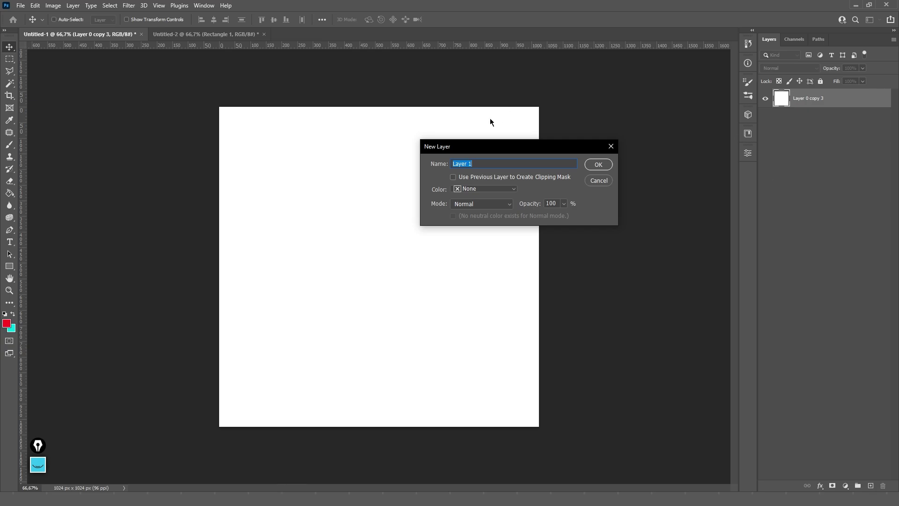
drag(511, 149, 565, 128)
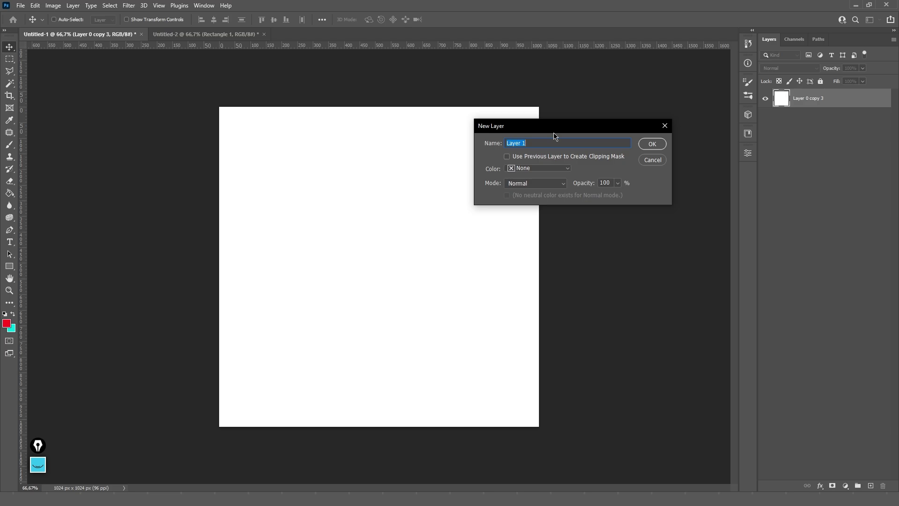
click(651, 145)
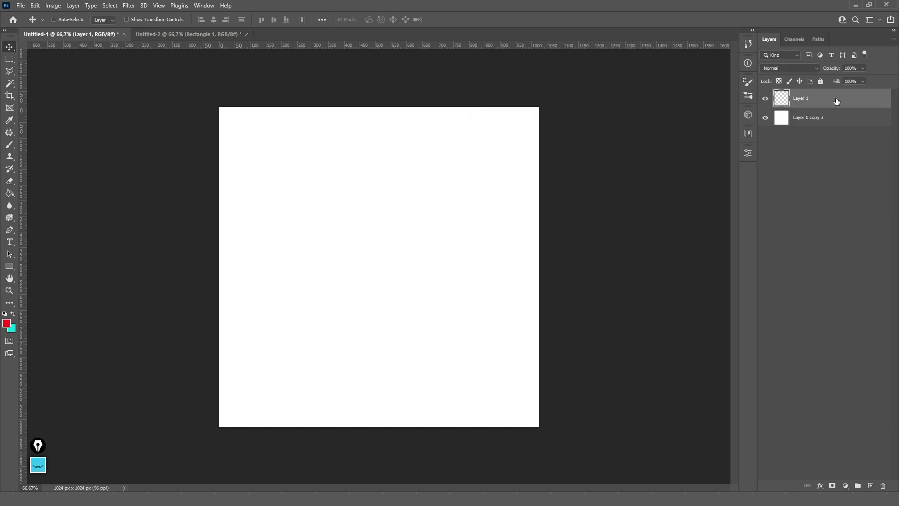
key(Delete)
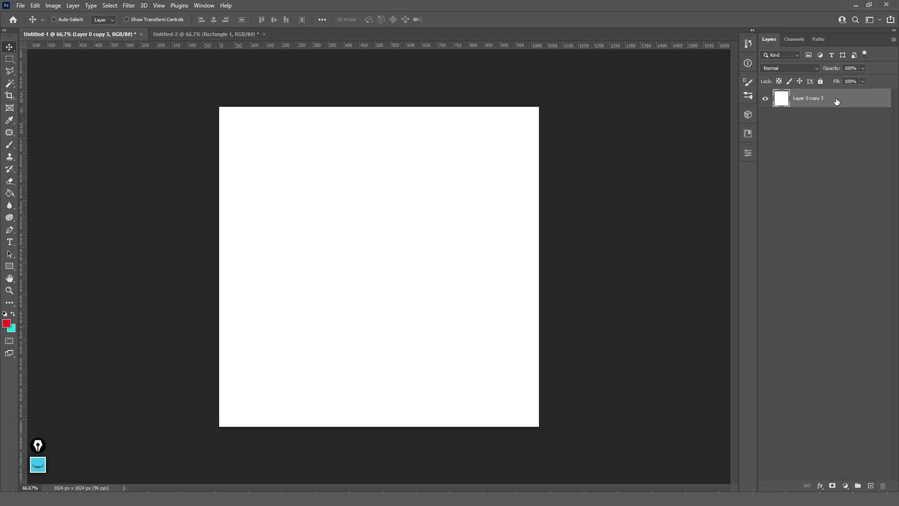
key(ctrl)
key(shift)
key(alt)
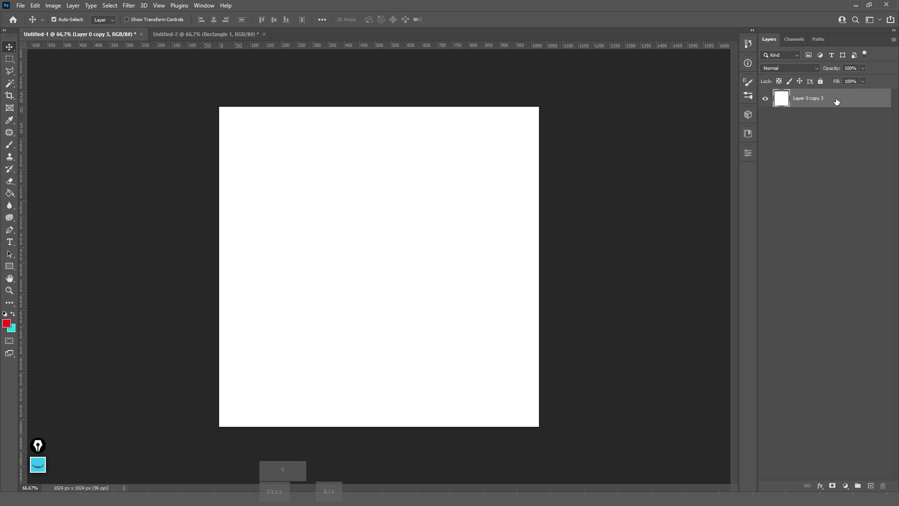
key(ctrl+shift+alt+n)
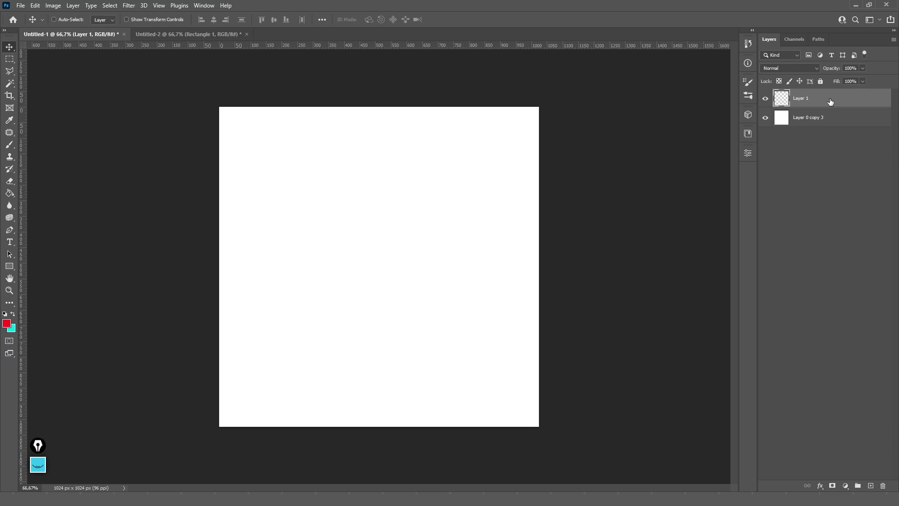
key(ctrl+z)
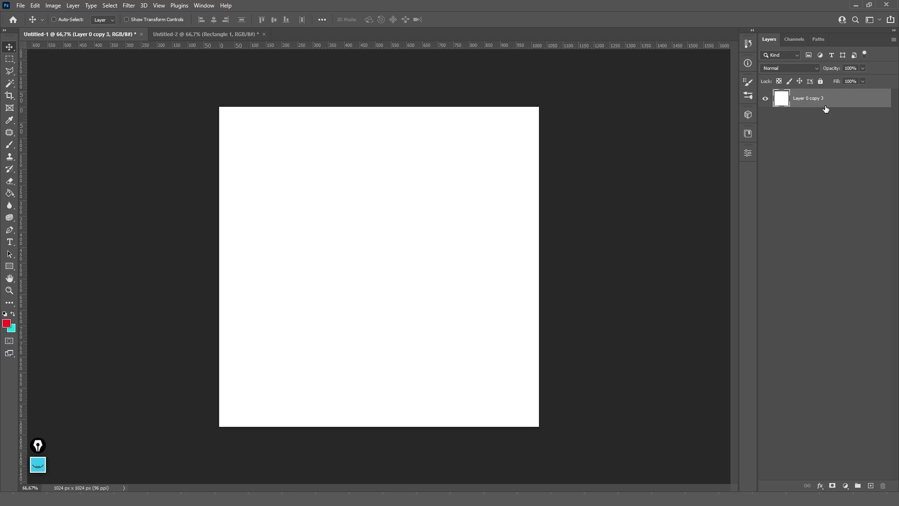
- Duplicate Layer 0 copy 3 as Layer 0 copy 4 with Ctrl+J after undoing an Alt-drag copy
key(alt)
mouse_move(839, 95)
mouse_down()
mouse_move(842, 186)
mouse_move(833, 134)
mouse_move(826, 159)
mouse_move(822, 82)
mouse_move(824, 117)
mouse_move(824, 94)
mouse_up()
key(ctrl+z)
key(ctrl)
key(ctrl+j)
- Browse the Layer menu without creating anything, then reset colours to default black and white
click(74, 6)
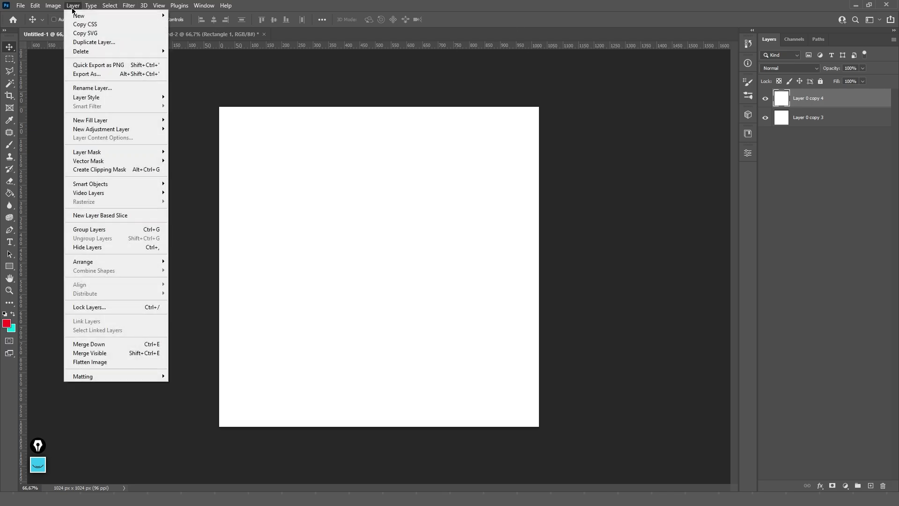
mouse_move(106, 17)
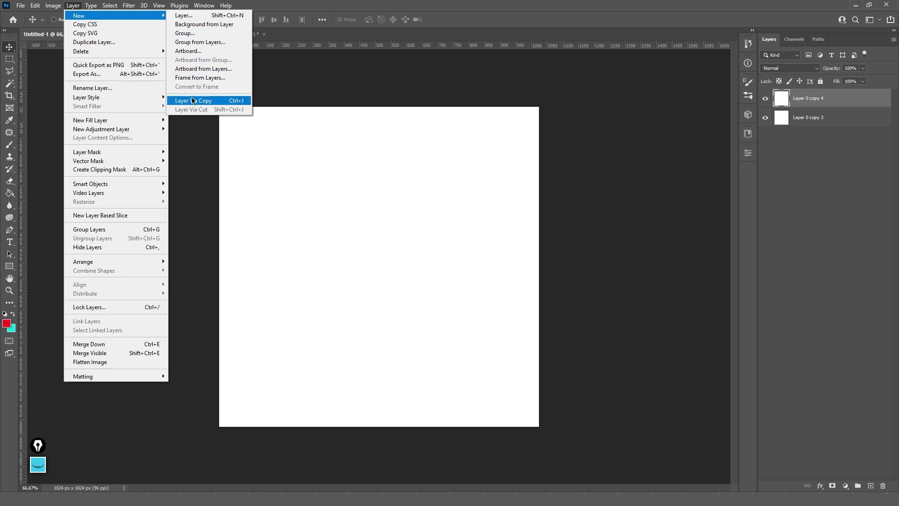
mouse_move(195, 4)
mouse_move(73, 6)
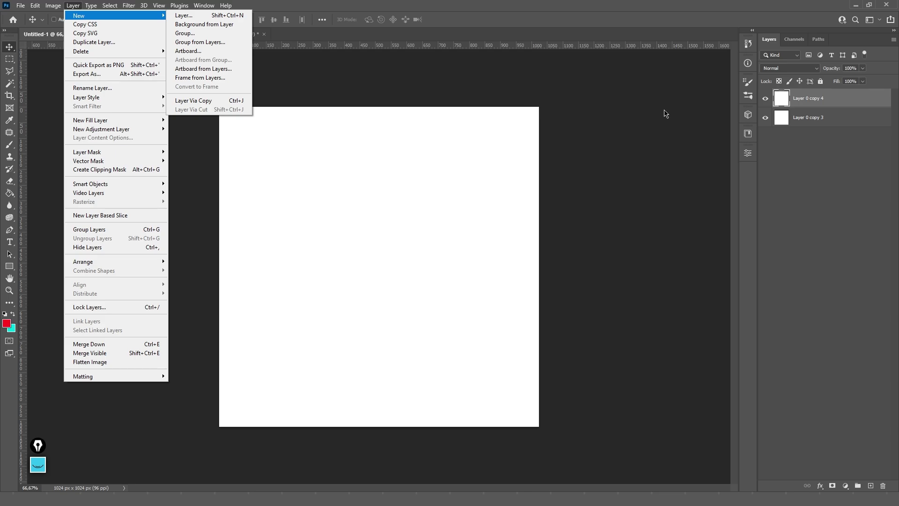
click(832, 103)
key(d)
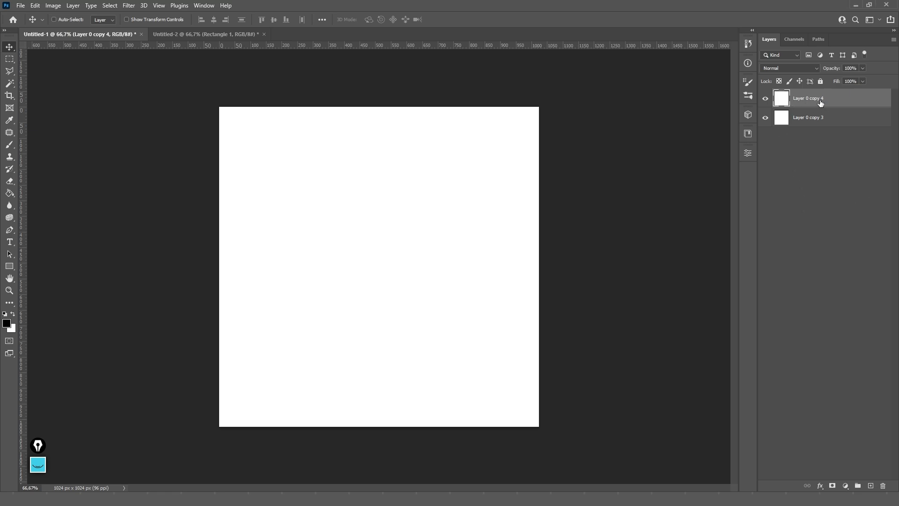
- Make copies 5 to 9 of the white layer and drag copy 9 below copy 6
key(ctrl+j)
key(ctrl+j)
key(ctrl+j)
key(ctrl+j)
key(ctrl+j)
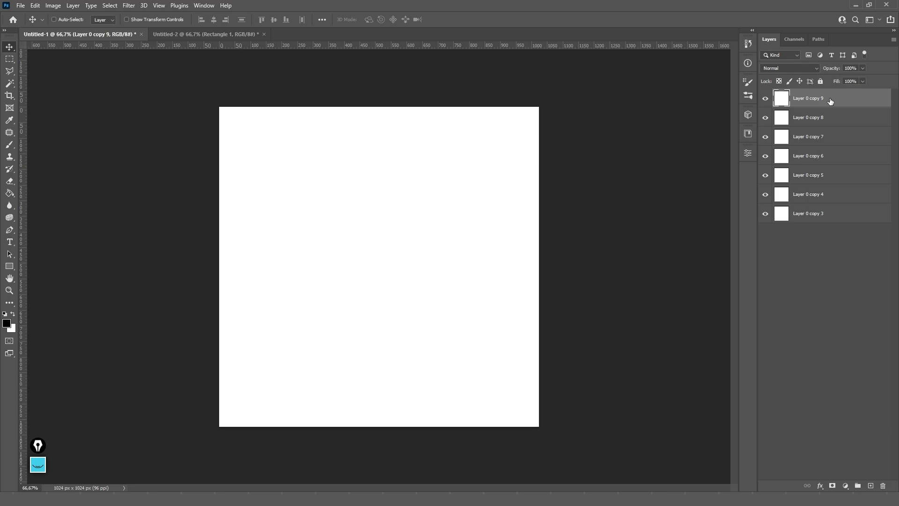
drag(849, 101, 847, 142)
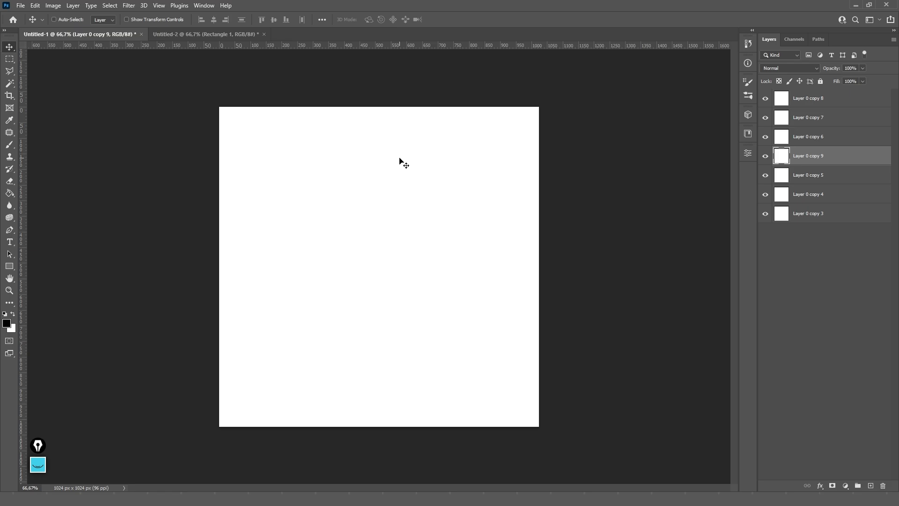
- Move Layer 0 copy 9 up and down the stack with Ctrl+] and Ctrl+[
key(ctrl)
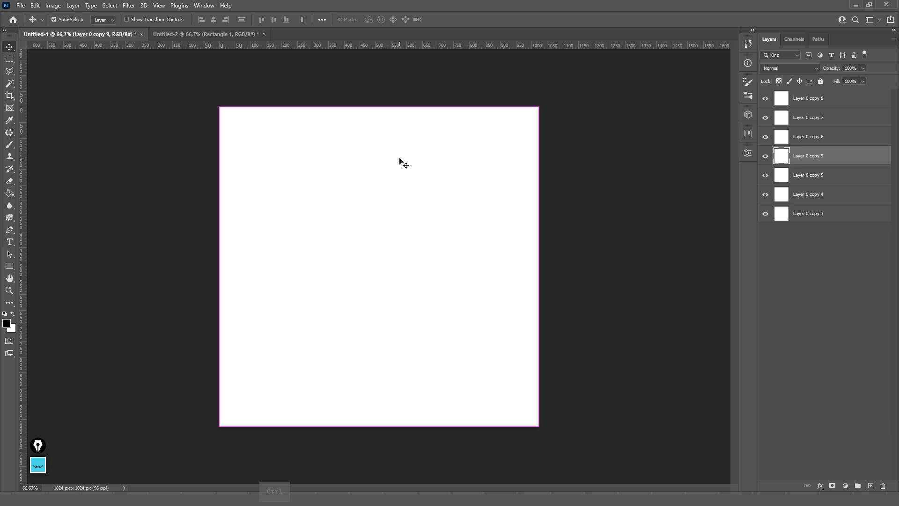
key(ctrl+bracketright)
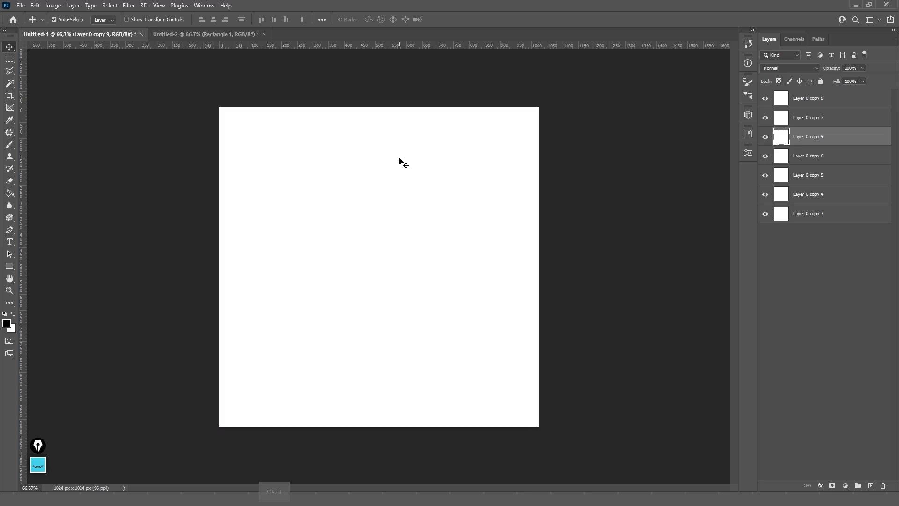
key(ctrl+bracketright)
key(ctrl+bracketright)
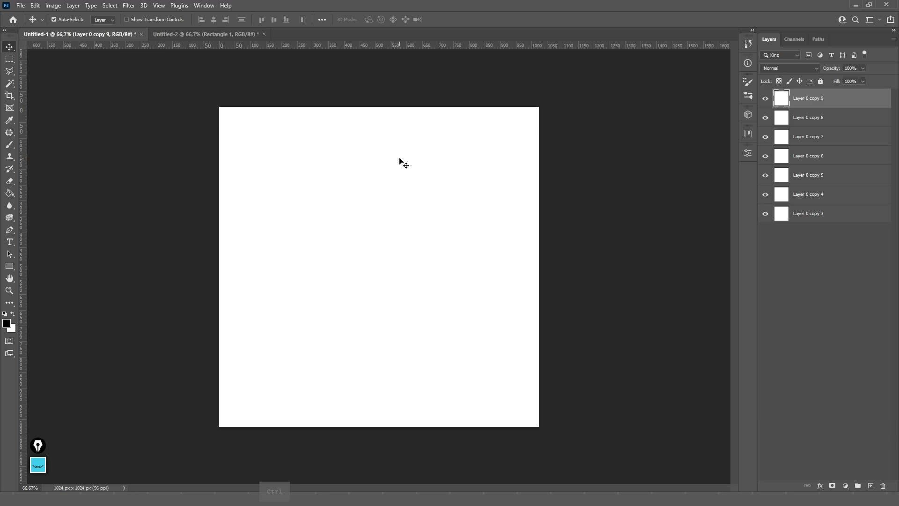
key(ctrl+bracketleft)
key(ctrl+bracketleft)
key(ctrl+bracketleft)
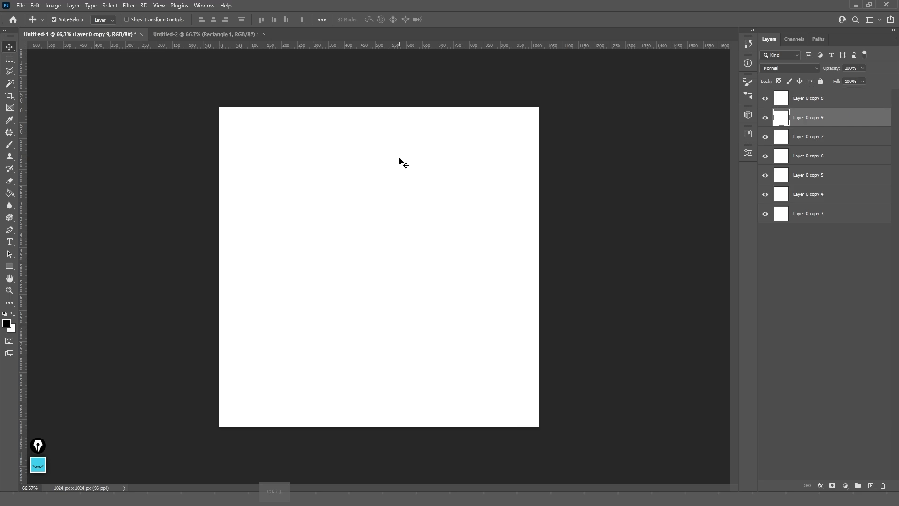
key(ctrl+bracketleft)
key(ctrl+bracketleft)
key(ctrl+bracketleft)
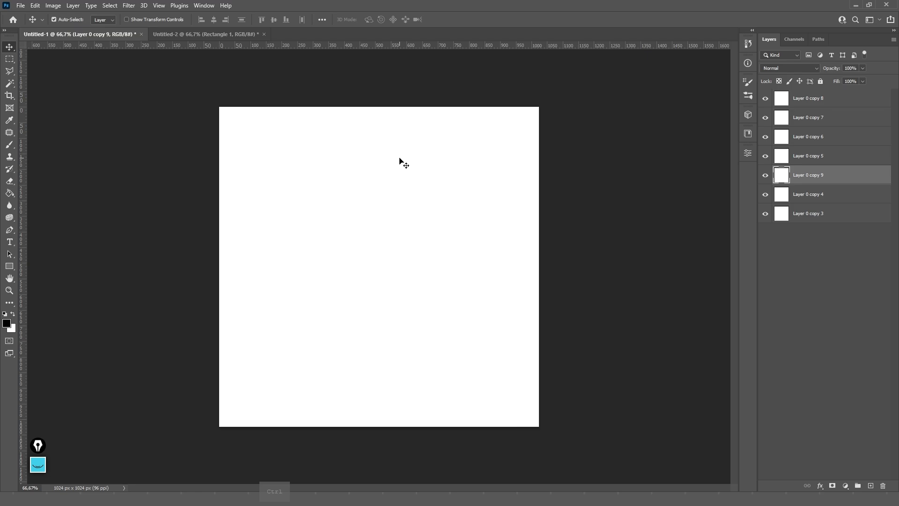
key(ctrl+bracketright)
key(ctrl+bracketright)
key(ctrl+bracketright)
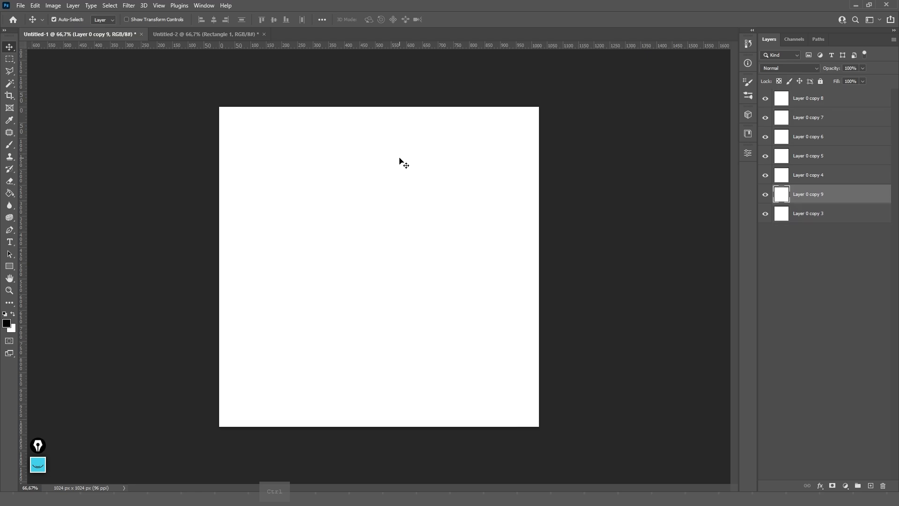
key(ctrl+bracketright)
key(ctrl+bracketleft)
key(ctrl+bracketleft)
key(ctrl+bracketleft)
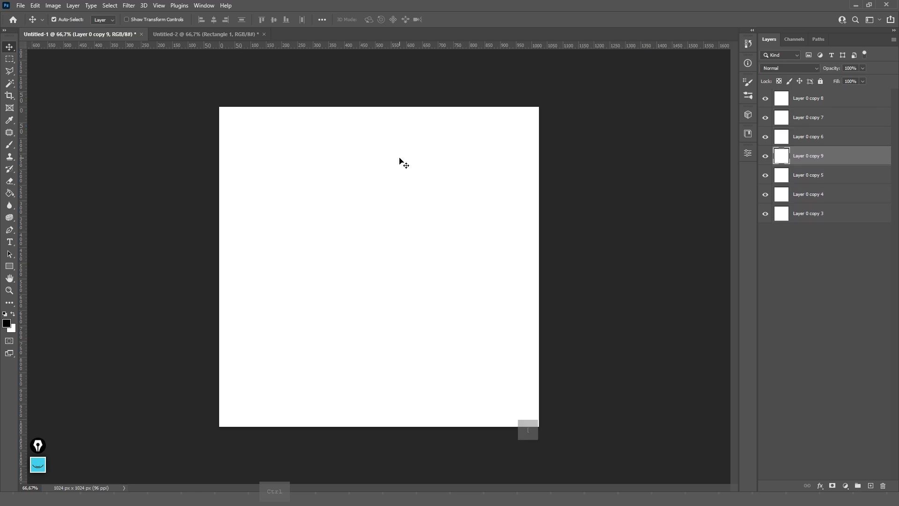
key(ctrl+shift)
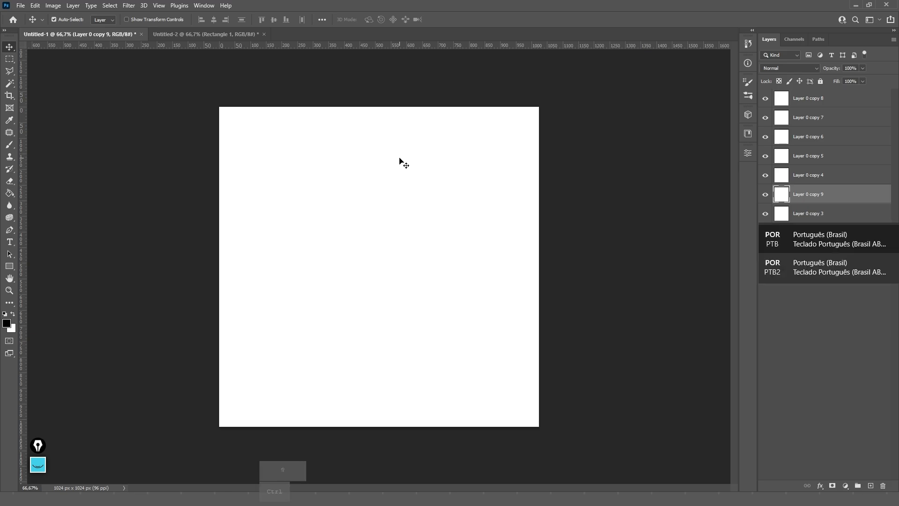
- Step Layer 0 copy 9 to the top and back, then send it to the bottom with Ctrl+Shift+[
key(ctrl)
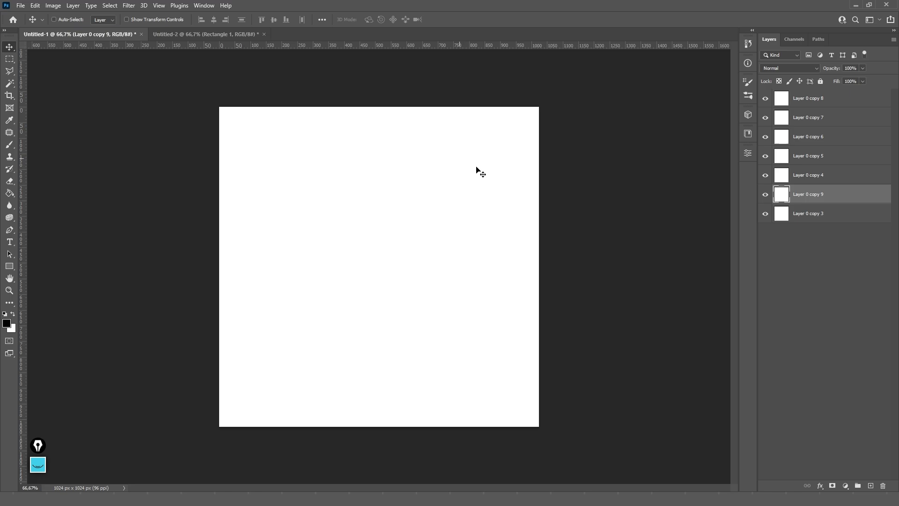
key(ctrl+bracketright)
key(ctrl+bracketright)
key(ctrl+bracketright)
key(ctrl+bracketright)
key(ctrl+bracketright)
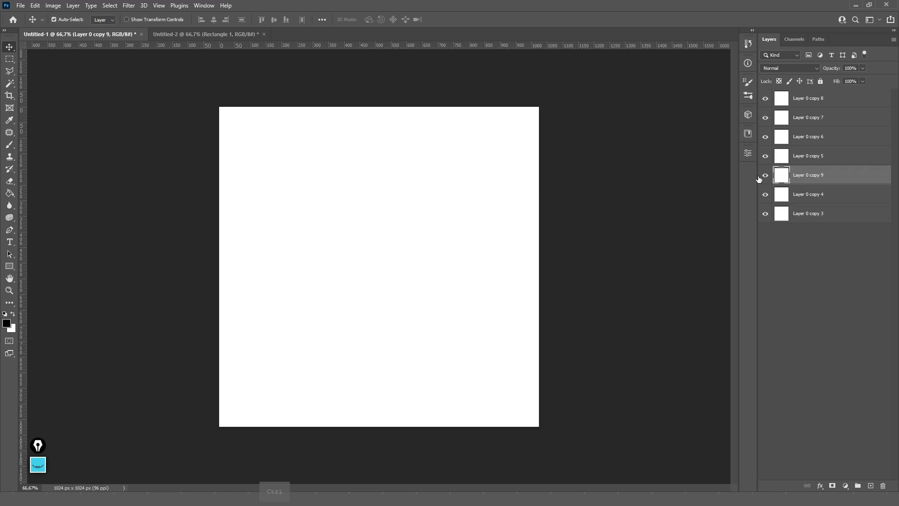
key(ctrl+bracketleft)
key(ctrl+bracketleft)
key(ctrl+bracketleft)
key(ctrl+bracketleft)
key(ctrl+bracketleft)
key(ctrl+bracketleft)
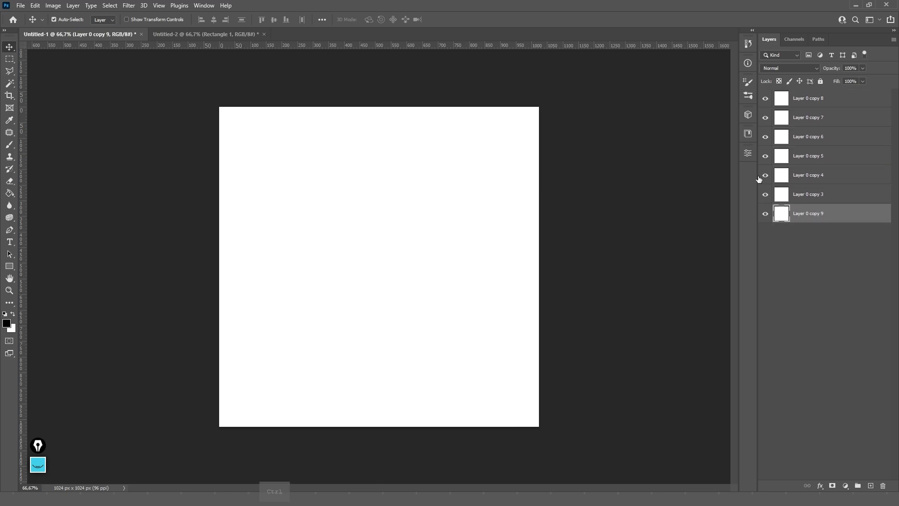
key(ctrl+bracketright)
key(ctrl+bracketright)
key(ctrl+bracketright)
key(ctrl+bracketright)
key(ctrl+bracketright)
key(ctrl+bracketright)
key(ctrl+bracketleft)
key(ctrl+bracketleft)
key(ctrl+bracketleft)
key(ctrl+bracketleft)
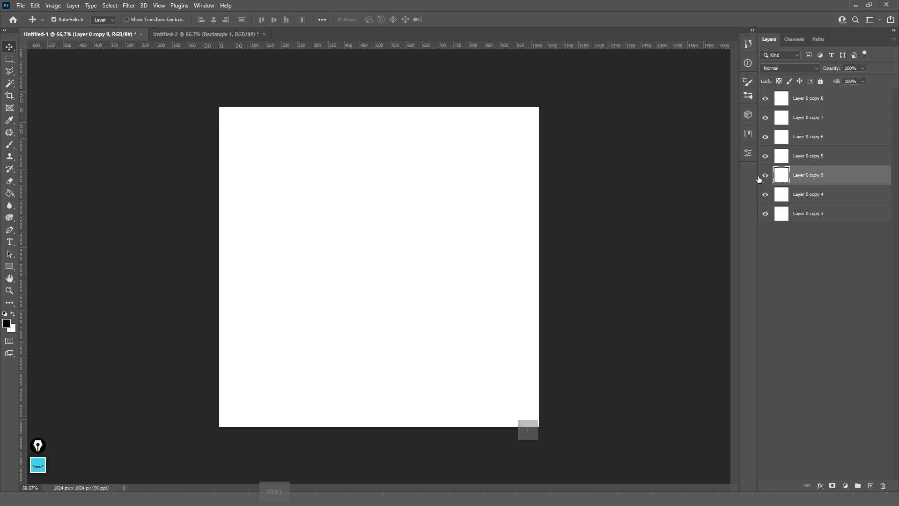
key(ctrl+bracketright)
key(ctrl+bracketright)
key(ctrl+bracketright)
key(ctrl+bracketright)
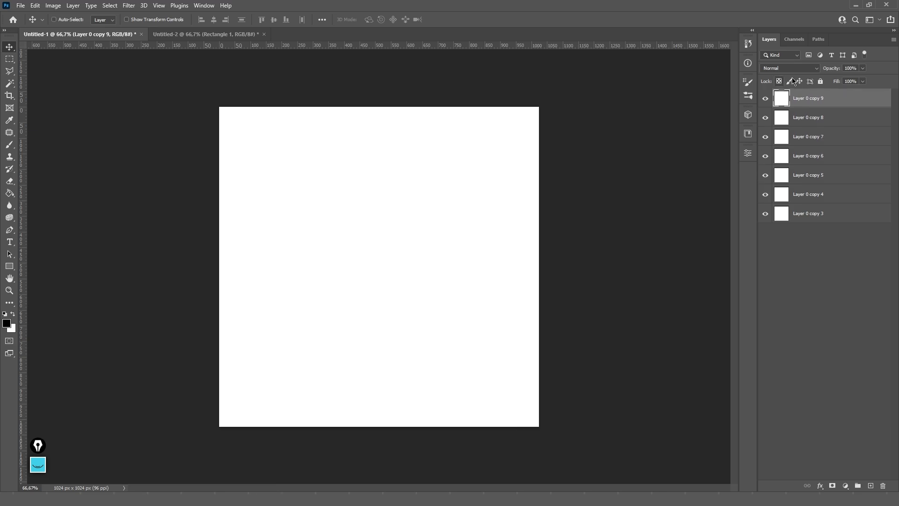
key(ctrl+shift+bracketleft)
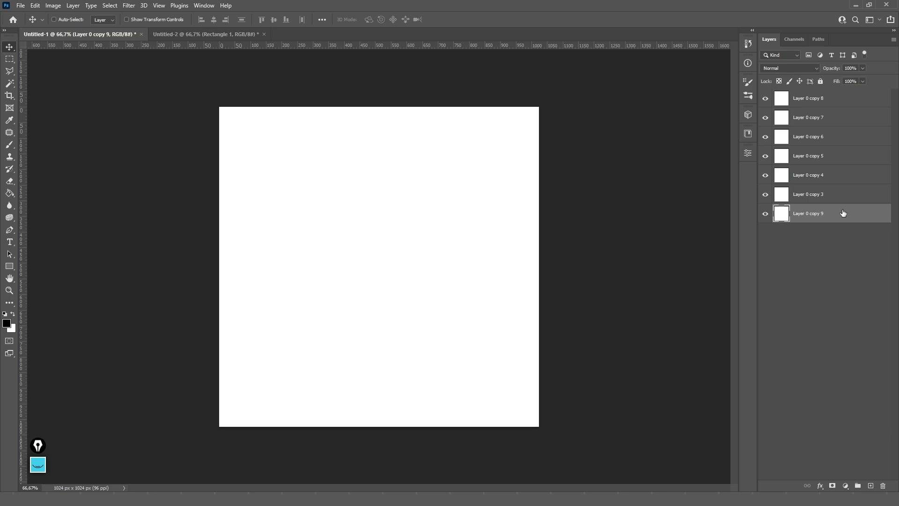
- Deselect all layers and create a new empty layer group, Group 1
click(840, 196)
click(839, 175)
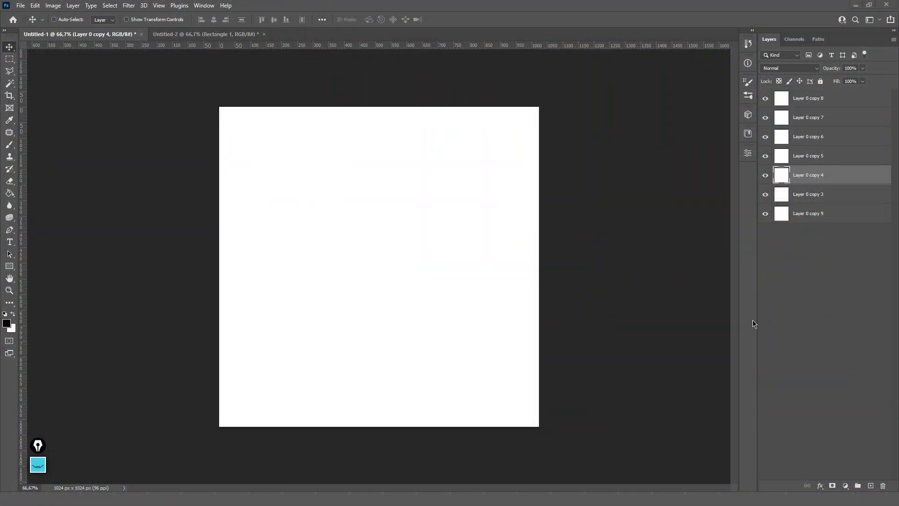
click(836, 227)
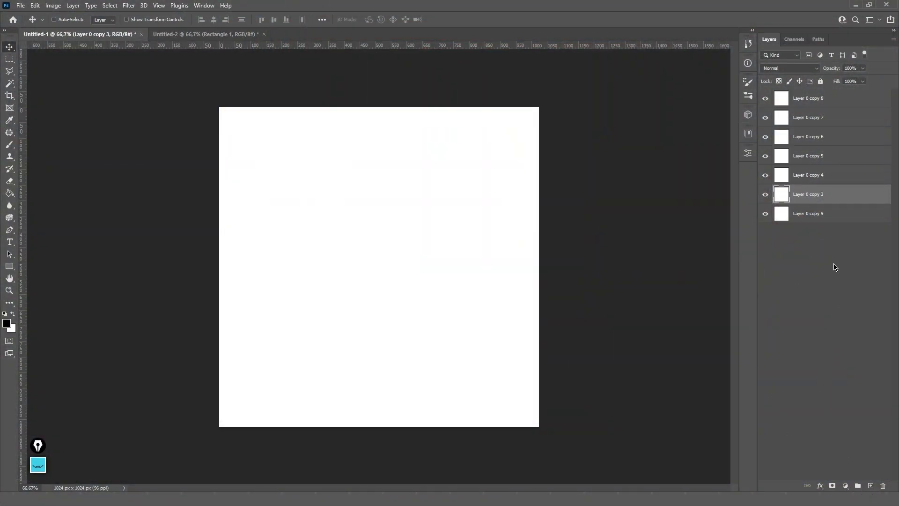
click(858, 487)
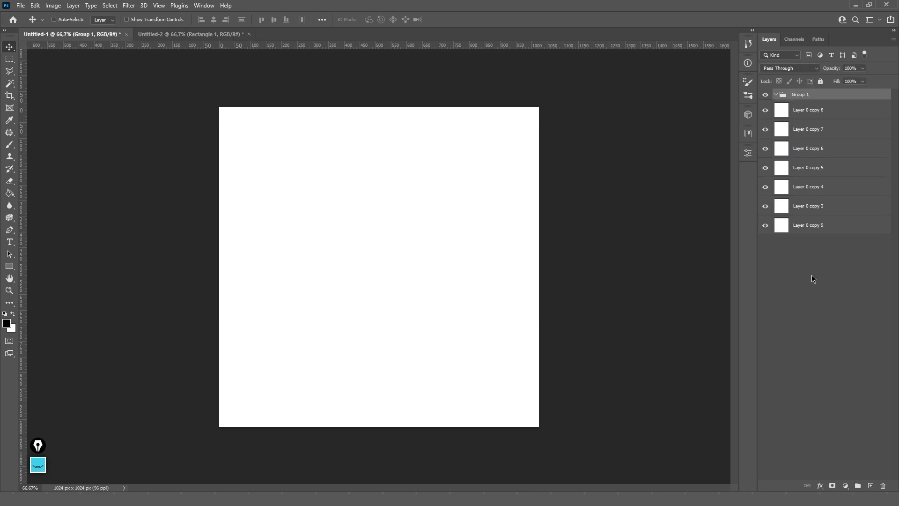
- Move Layer 0 copy 8, 7 and 6 into Group 1 and collapse the group
drag(835, 114, 828, 143)
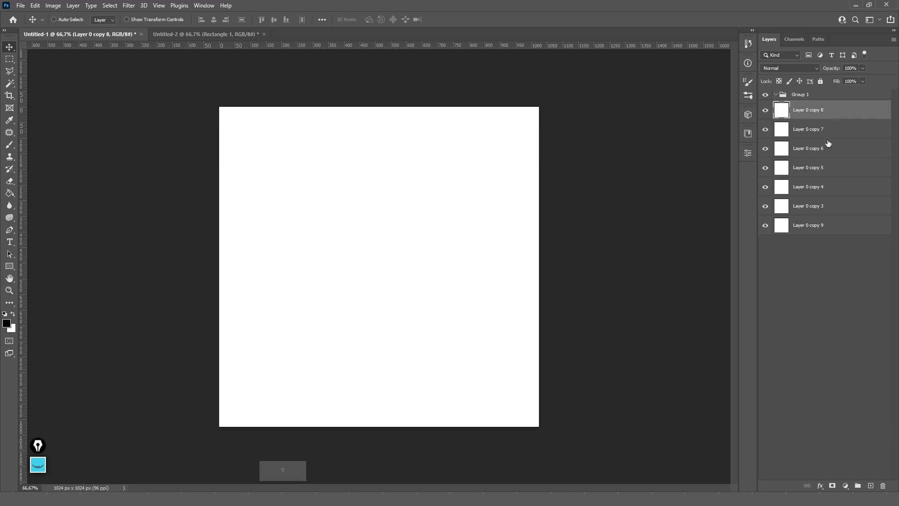
shift+click(829, 148)
drag(829, 112, 840, 96)
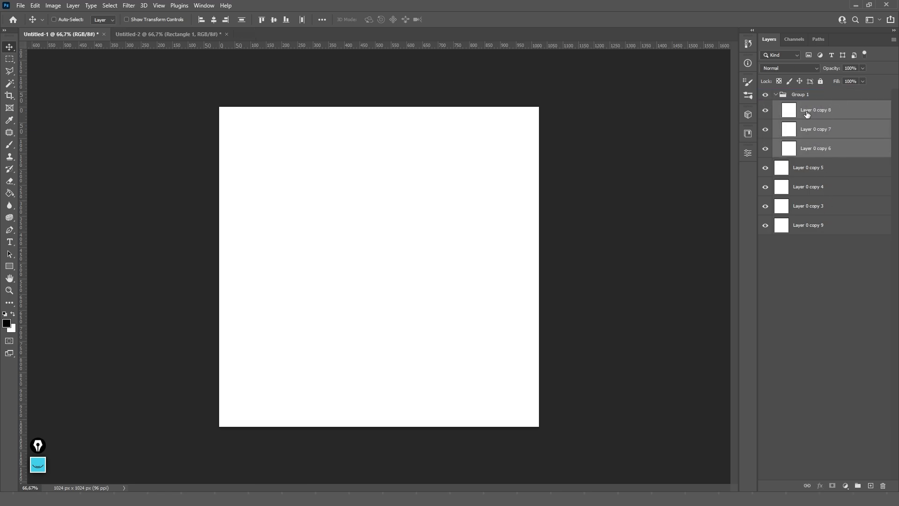
click(796, 96)
click(776, 95)
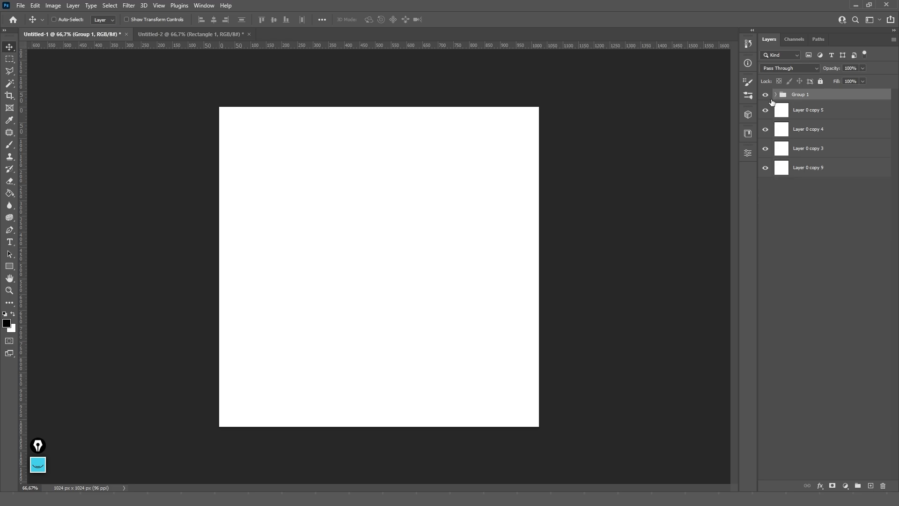
click(776, 95)
click(776, 94)
- Rename Group 1 to 'chamada'
double_click(803, 93)
text(chamada)
key(Return)
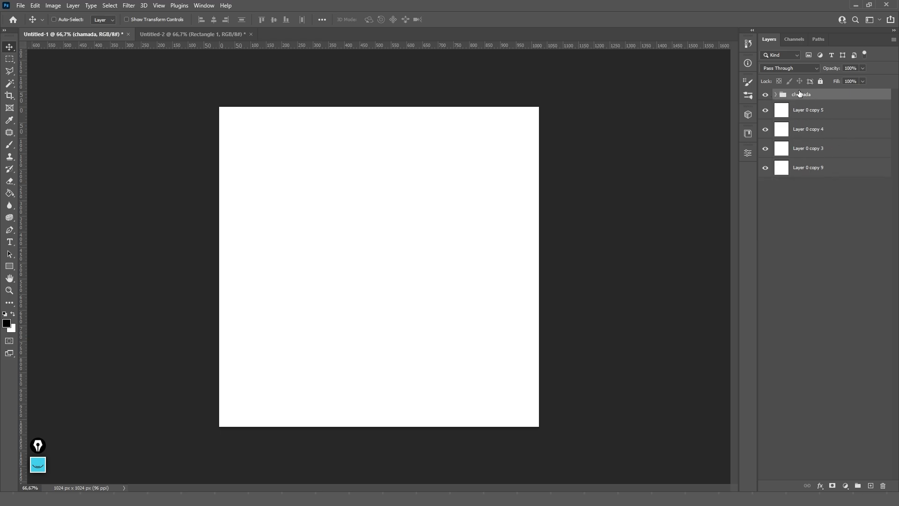
click(774, 96)
click(775, 95)
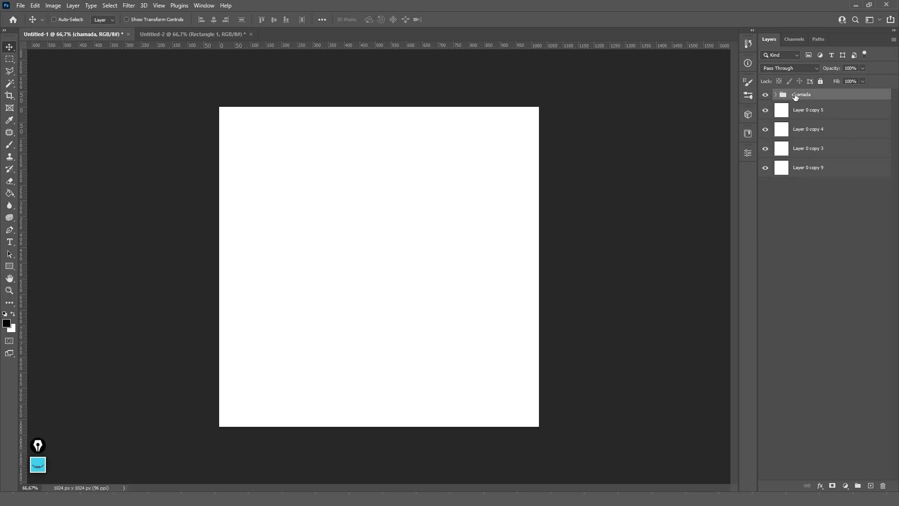
- Group Layer 0 copy 5, 4 and 3 into a new Group 1 with Ctrl+G
click(843, 114)
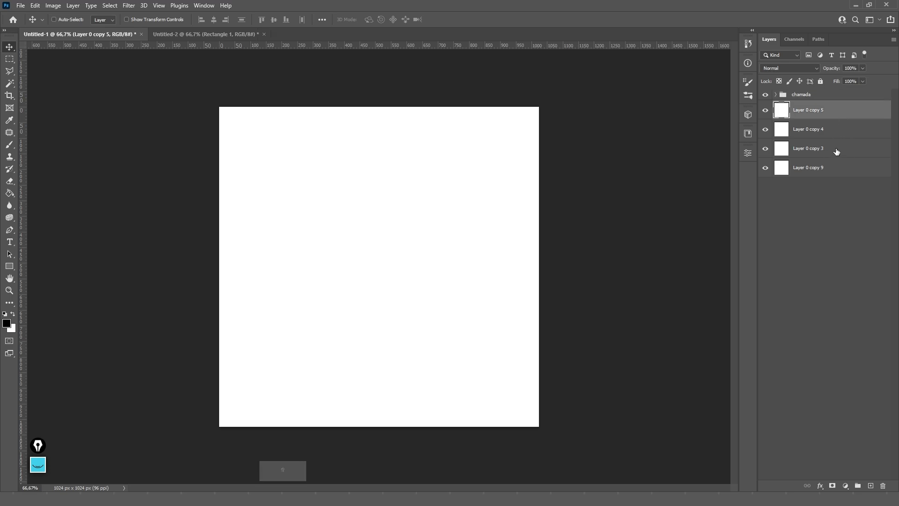
shift+click(837, 149)
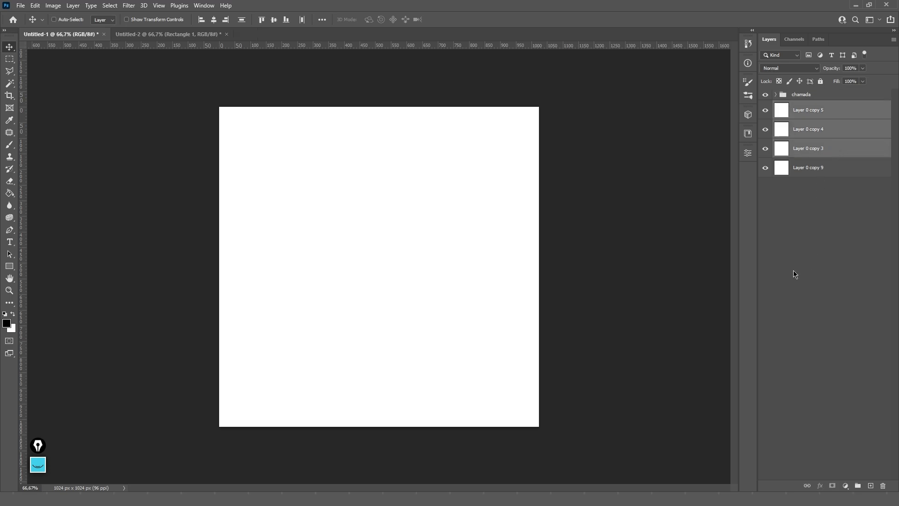
click(858, 487)
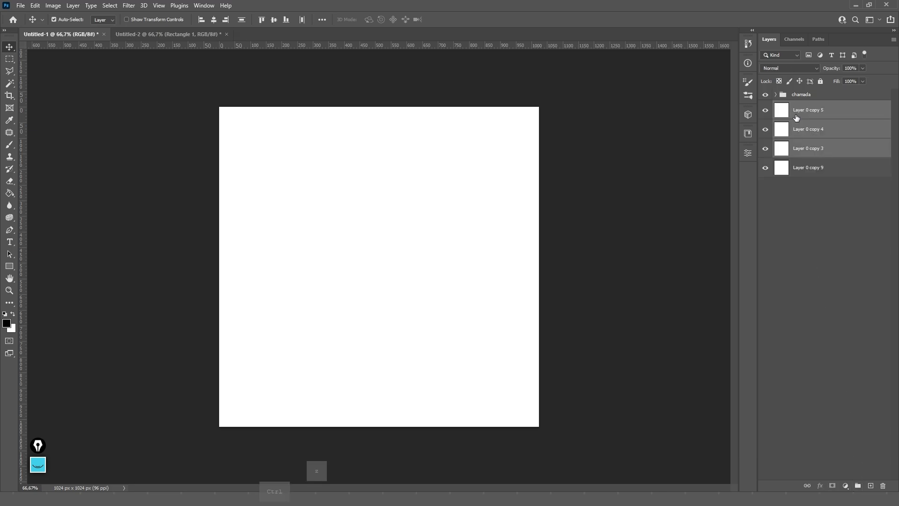
key(ctrl+z)
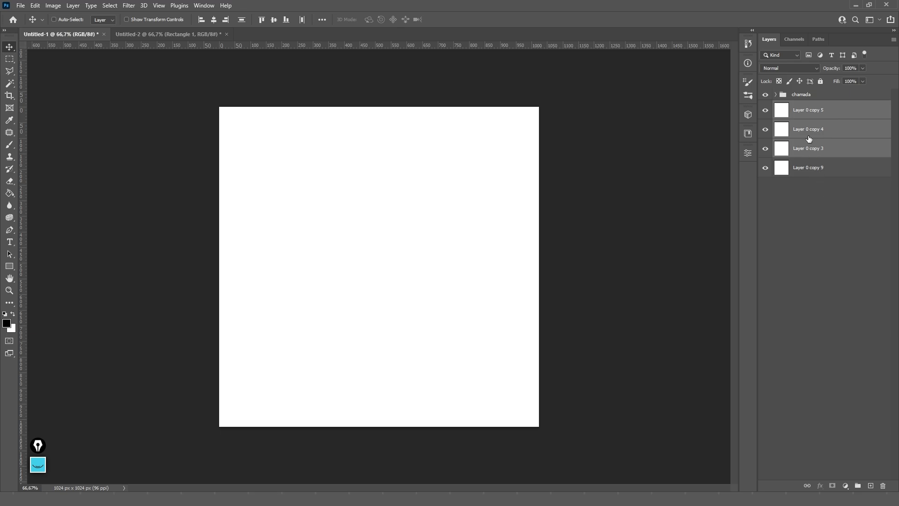
click(830, 223)
key(ctrl)
key(ctrl)
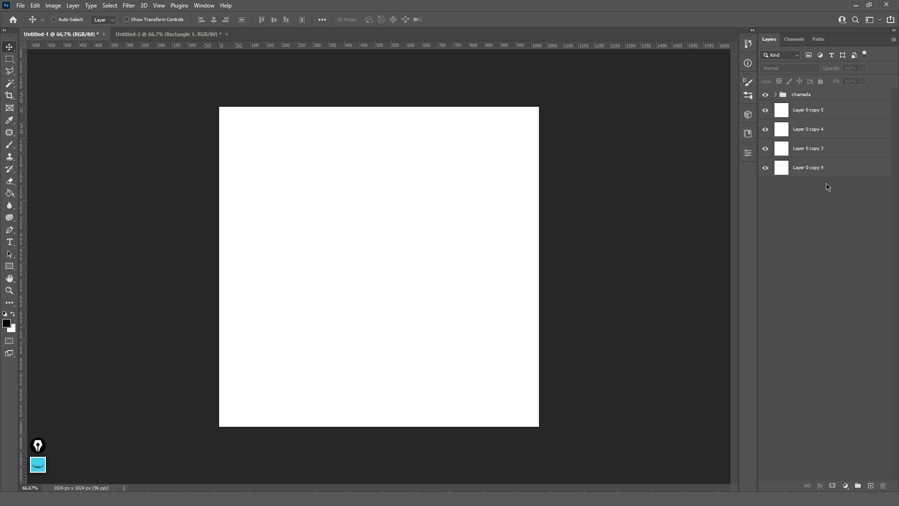
click(825, 152)
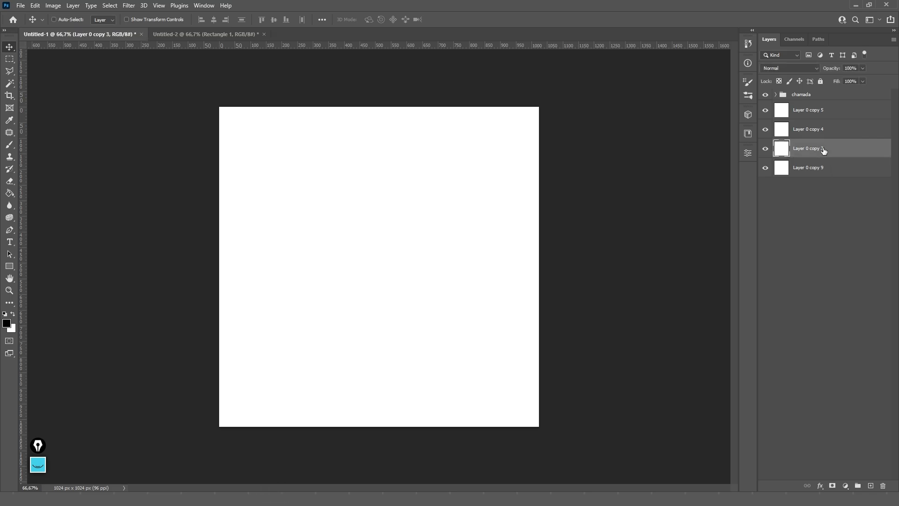
shift+click(827, 115)
key(ctrl)
key(ctrl+g)
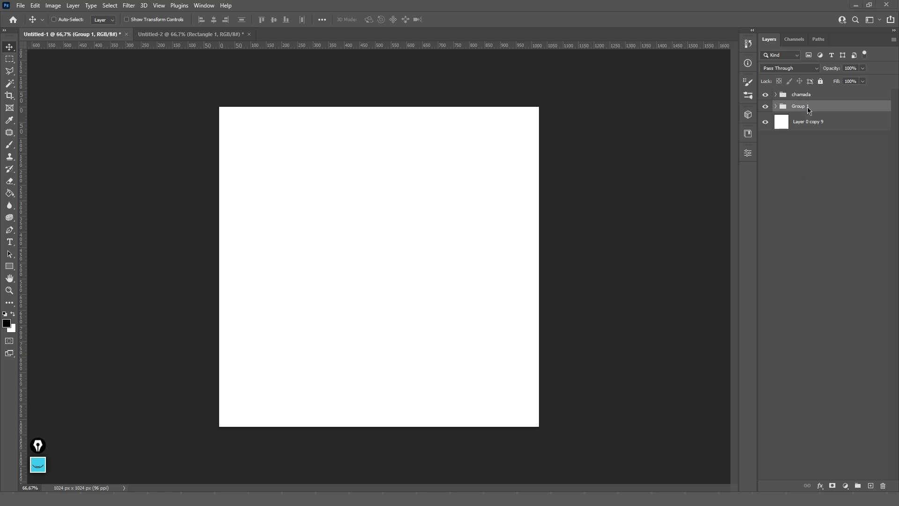
- Ungroup both Group 1 and chamada, leaving only Layer 0 copy 8 selected
key(ctrl+shift)
key(ctrl+shift+g)
click(802, 95)
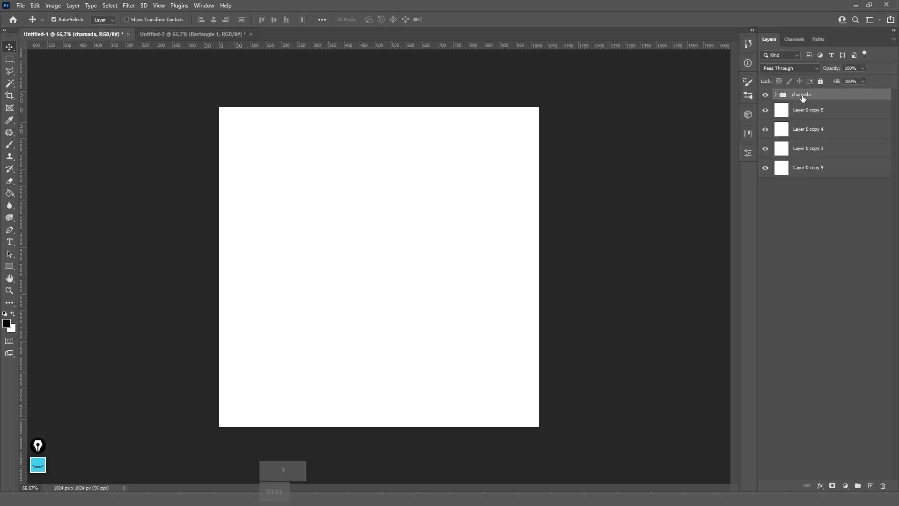
key(ctrl+shift+g)
click(785, 102)
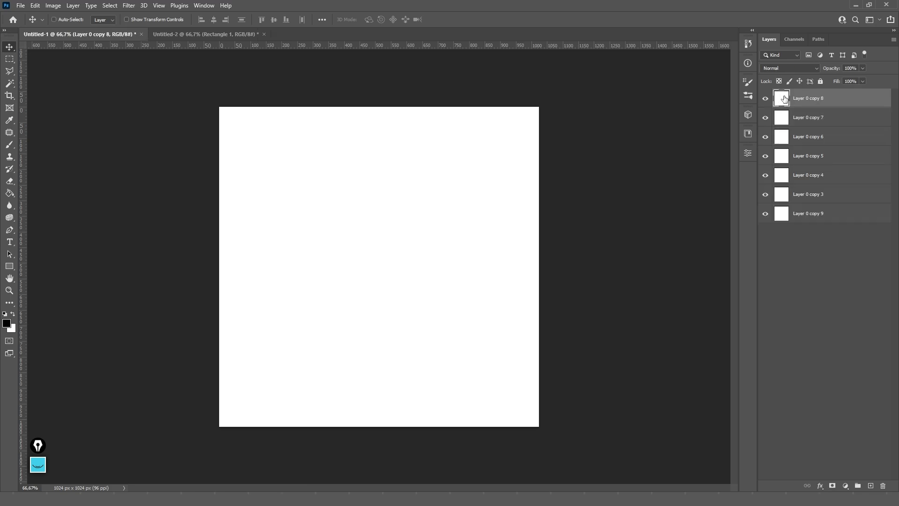
- Dismiss Layer 0 copy 8's style settings and keep its name unchanged
double_click(784, 102)
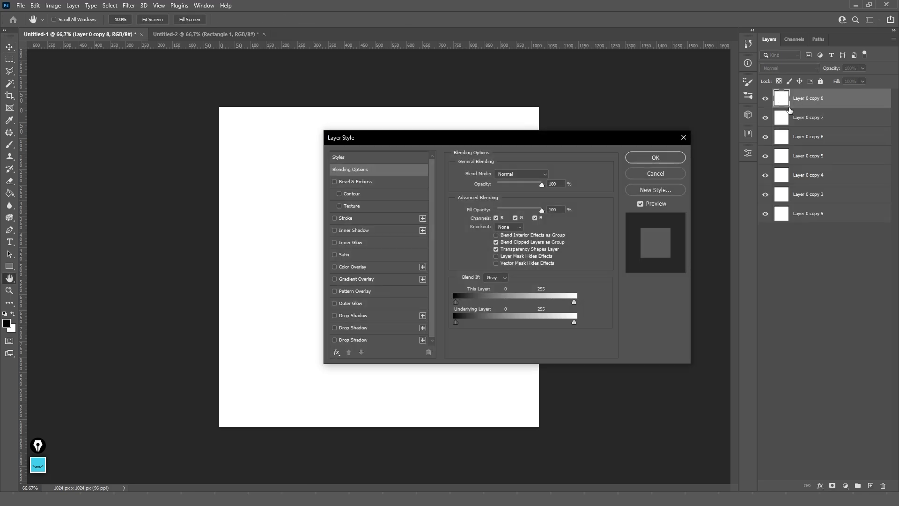
click(665, 174)
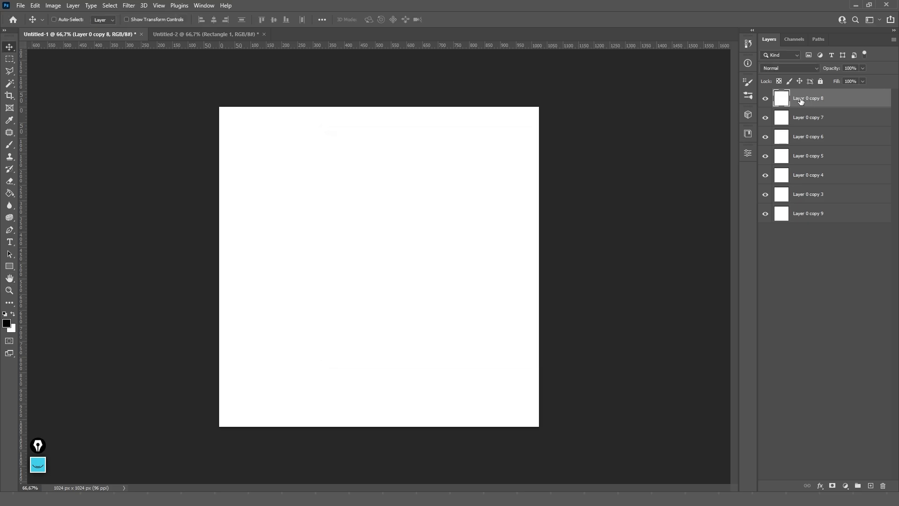
double_click(801, 99)
key(Return)
- Delete the two extra Drop Shadow effects from the top layer's Layer Style
double_click(864, 103)
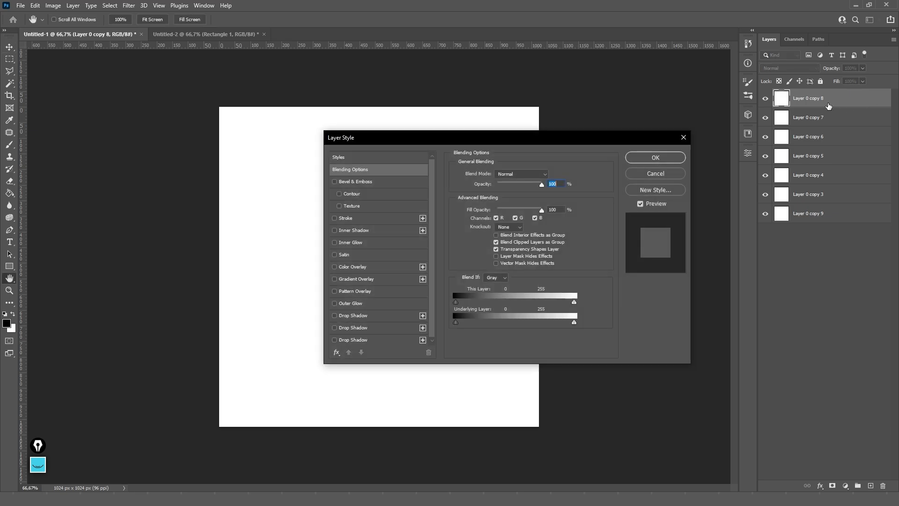
drag(555, 143, 594, 124)
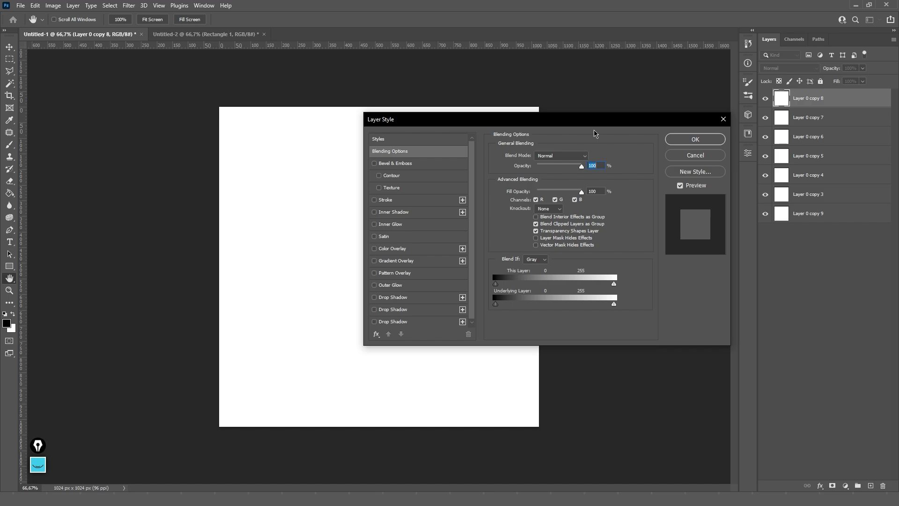
click(416, 310)
click(468, 333)
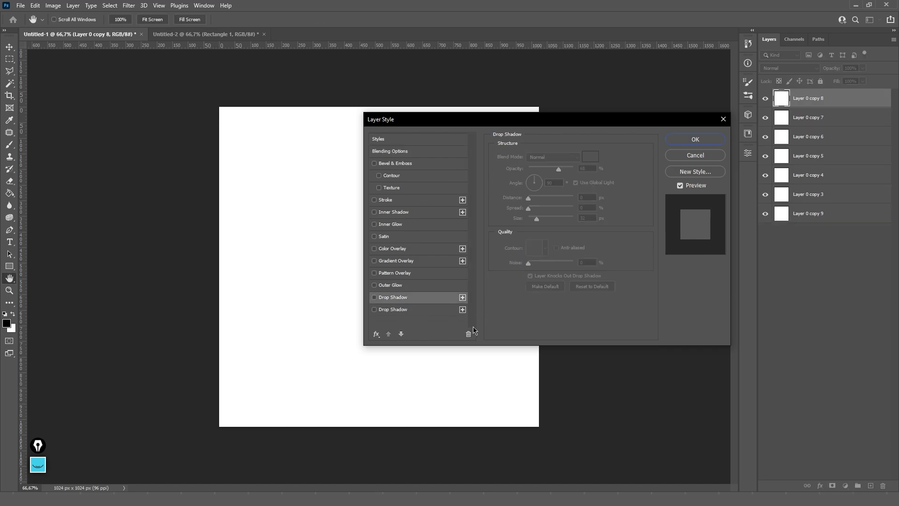
click(435, 311)
click(469, 334)
- Show the preset Styles list in the Layer Style dialog
drag(458, 123, 438, 114)
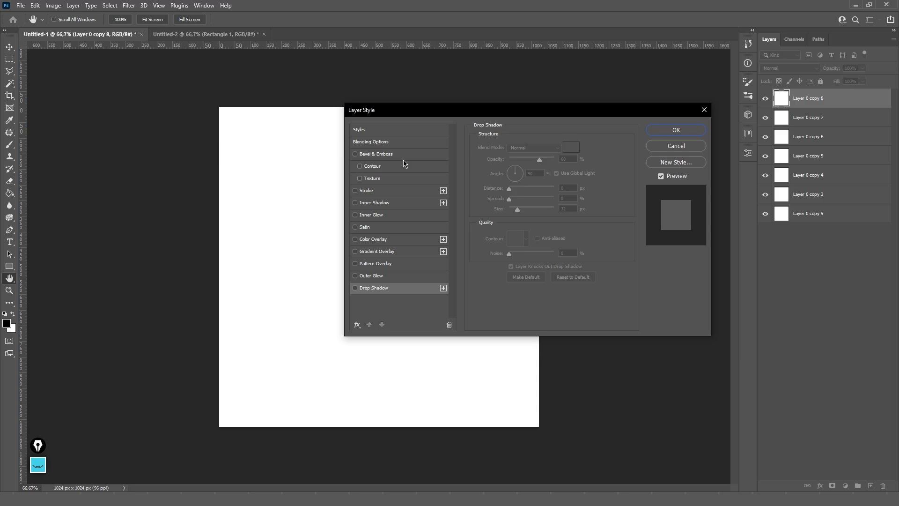
drag(399, 110, 396, 134)
click(368, 156)
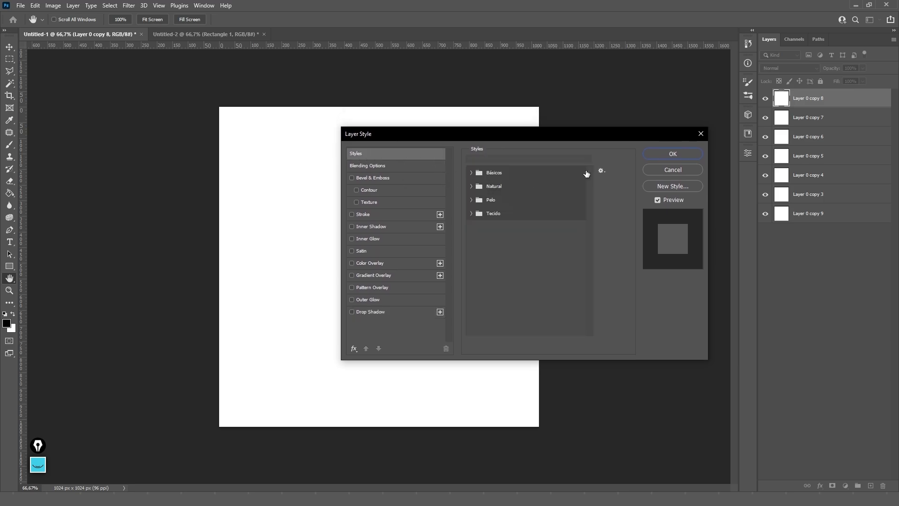
- Expand Básicos and Natural and try the teal, red-brown, beige and dark red Natural styles
click(602, 170)
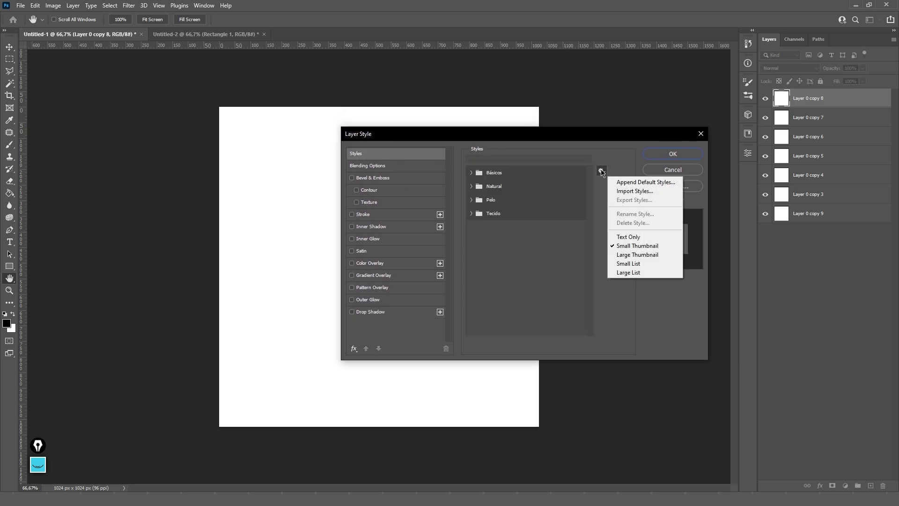
click(472, 175)
click(471, 172)
click(472, 202)
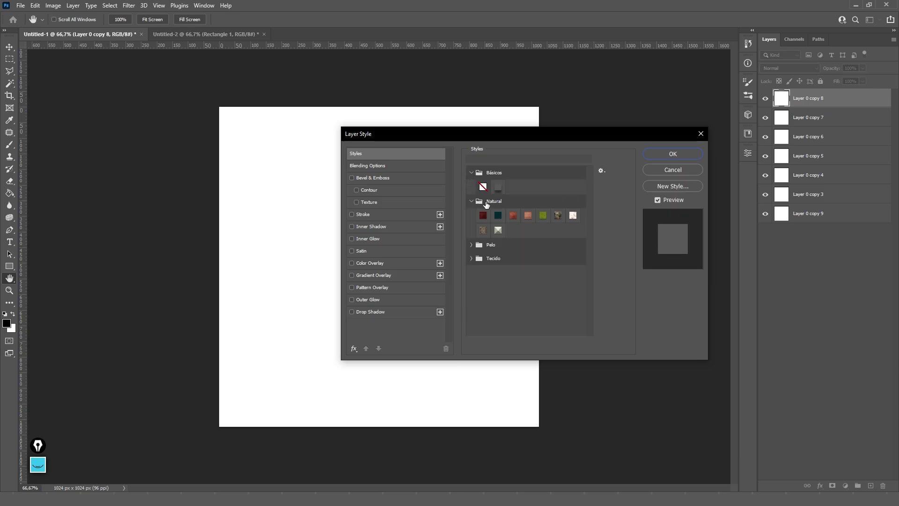
click(497, 215)
click(512, 215)
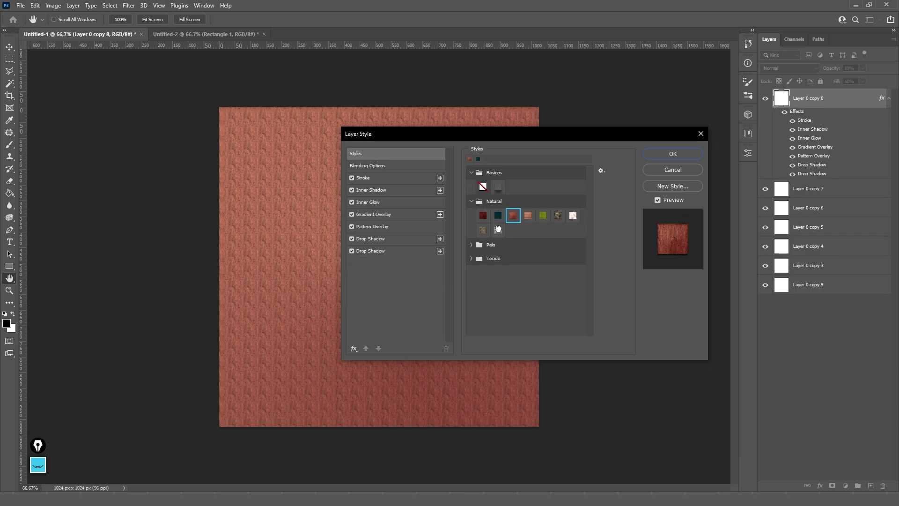
click(498, 229)
click(483, 215)
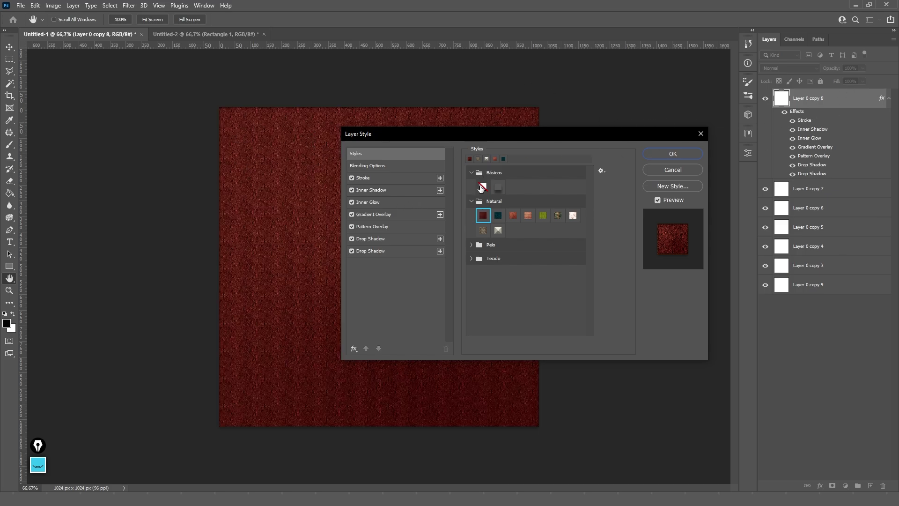
- Try the white fur, leopard and red tiger-stripe Pelo styles, then clear all styles
click(471, 245)
click(513, 259)
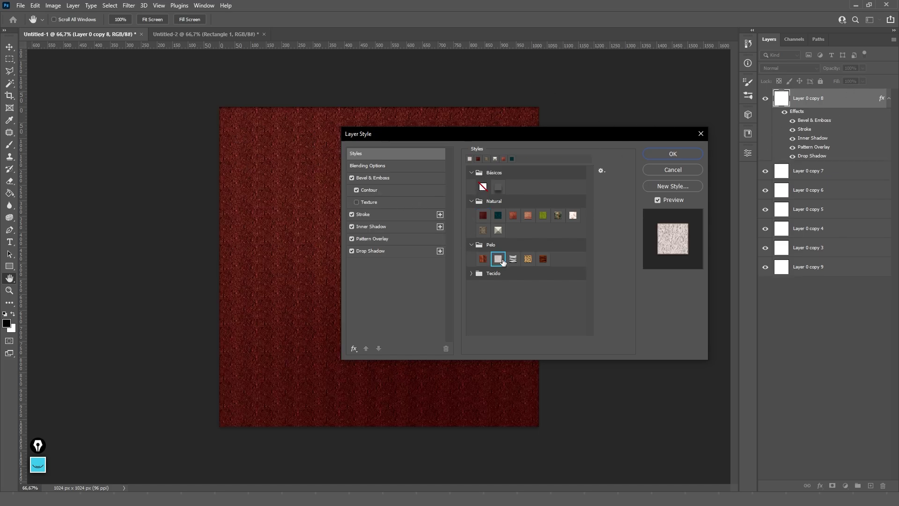
click(528, 259)
click(543, 259)
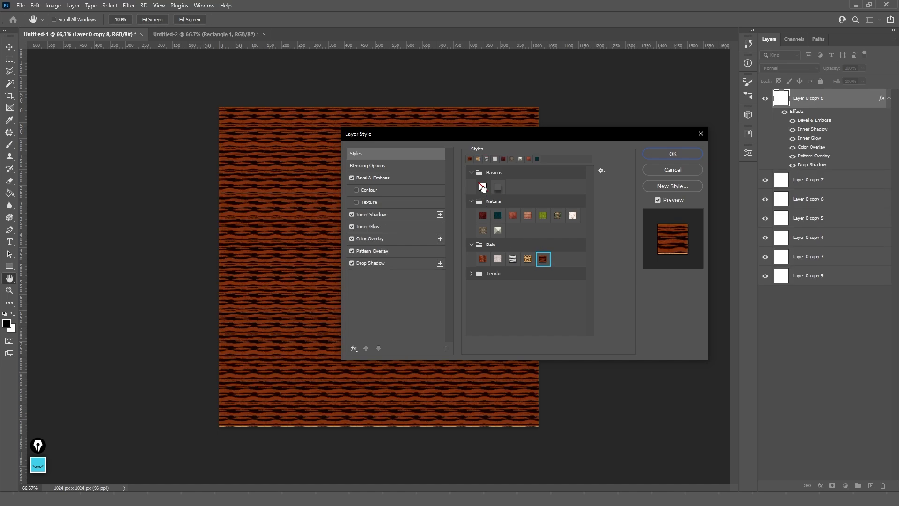
click(483, 187)
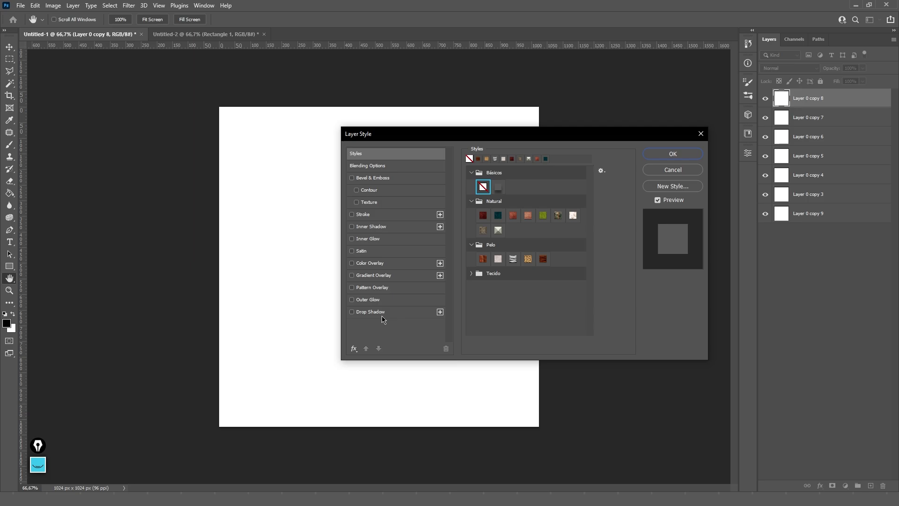
- Expand the Tecido folder and cancel an Import Styles file load
click(472, 274)
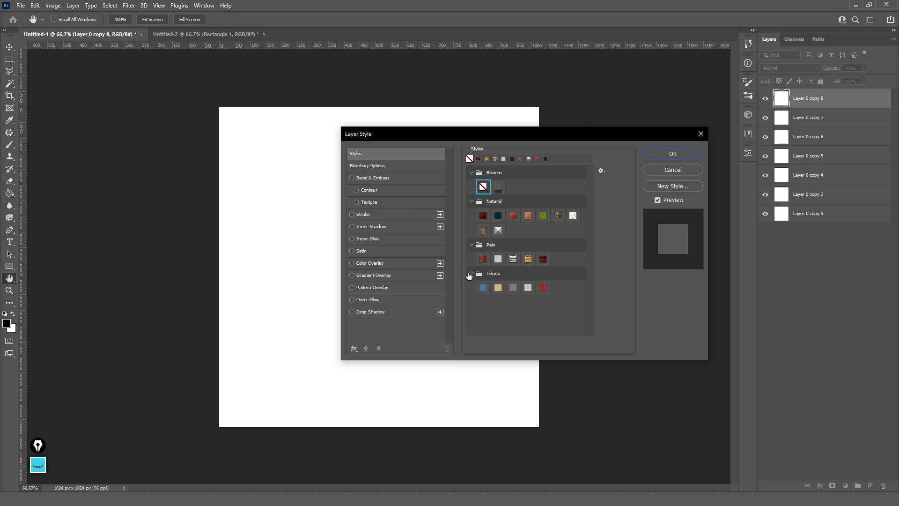
click(601, 171)
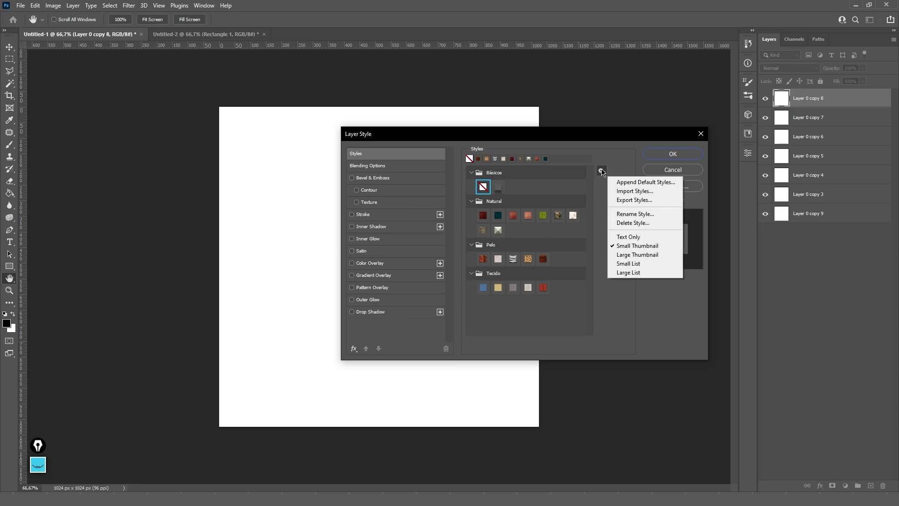
click(635, 192)
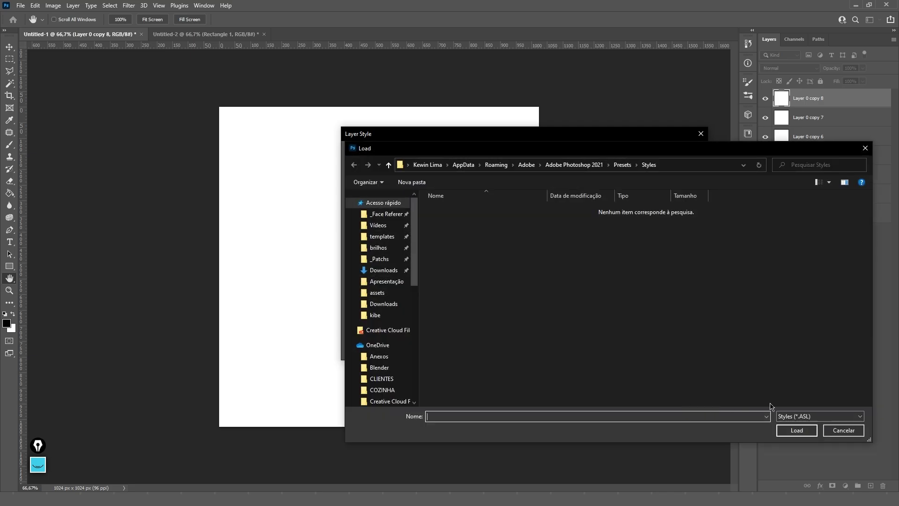
click(844, 430)
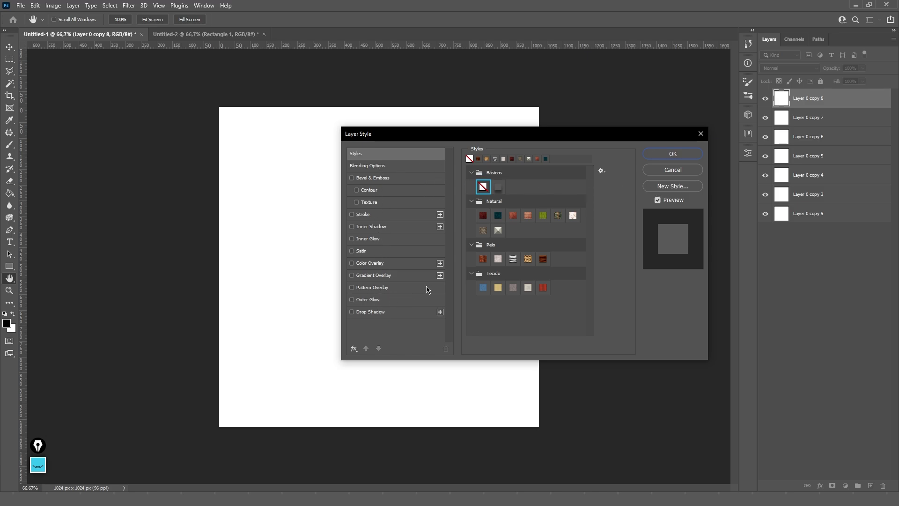
- Show the layer's Blending Options with the blend mode kept at Normal
click(530, 312)
click(381, 170)
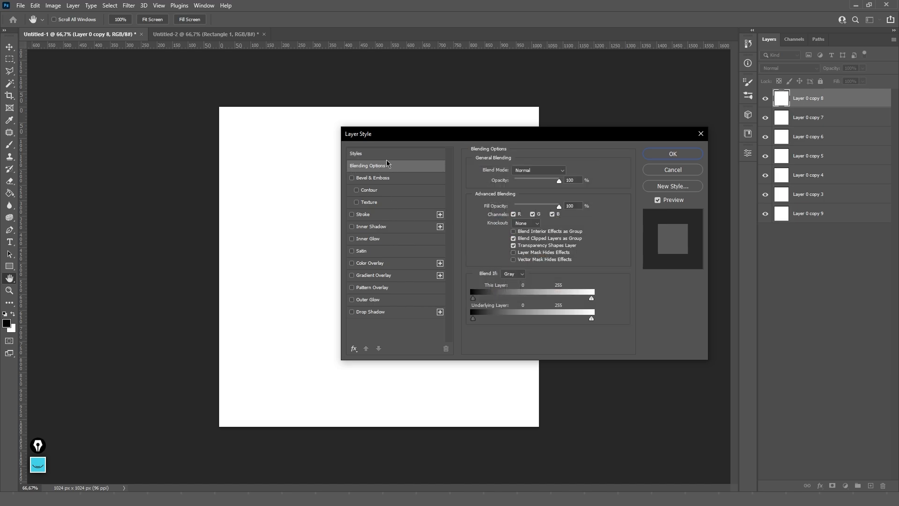
drag(429, 138, 415, 128)
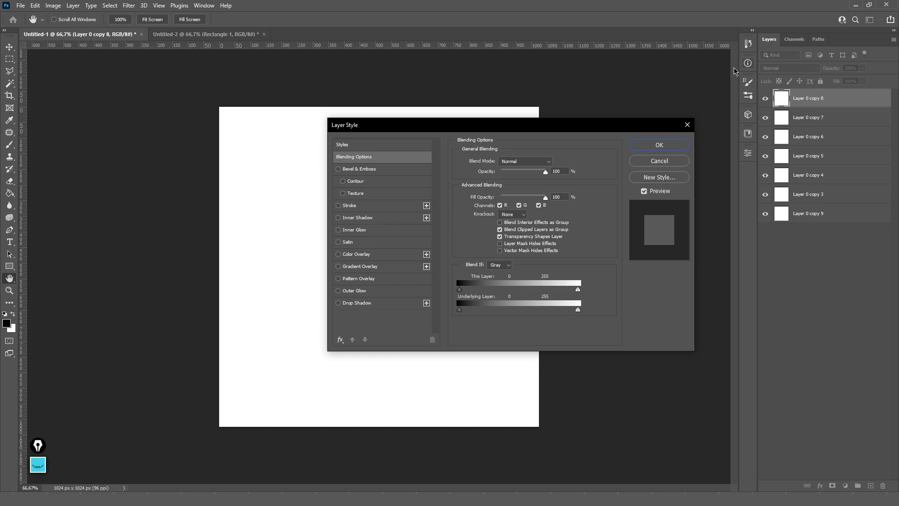
click(510, 164)
click(468, 215)
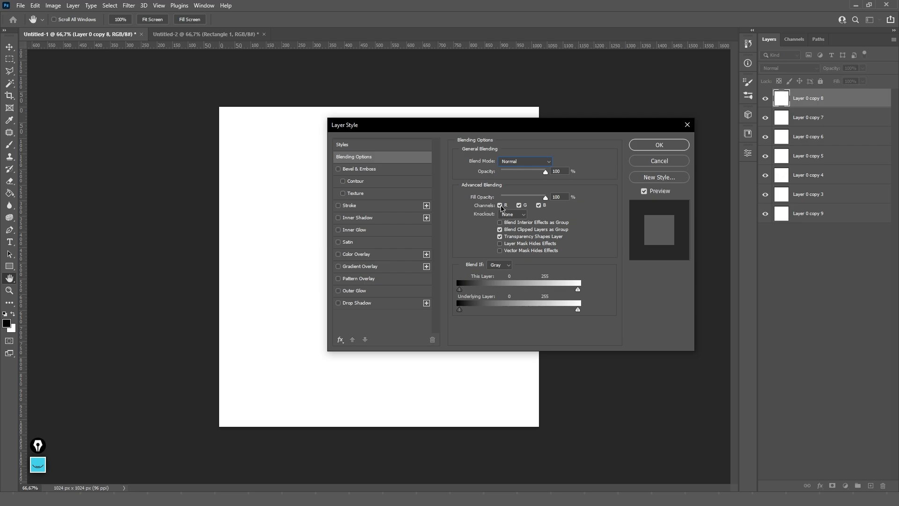
- Toggle the R, G and B channels off and back on, keeping Fill Opacity at 100%
click(500, 205)
click(519, 206)
click(539, 206)
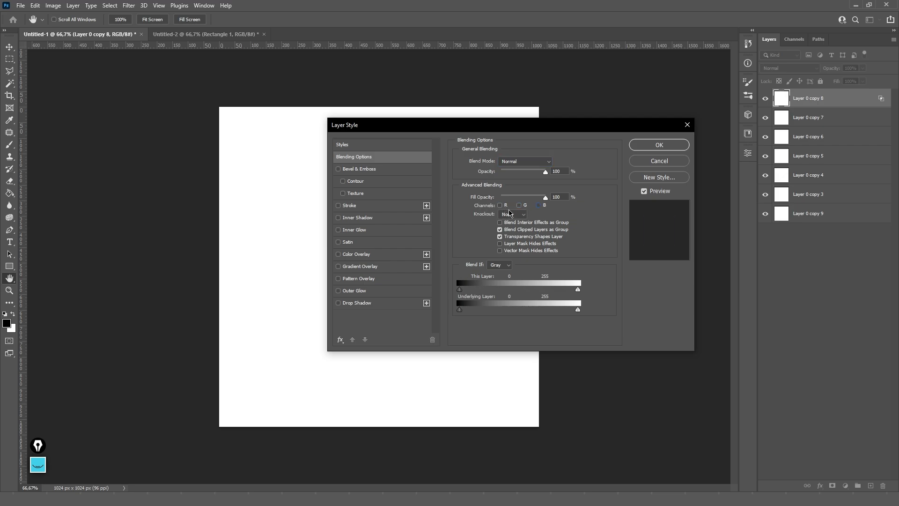
click(500, 206)
click(519, 206)
click(539, 205)
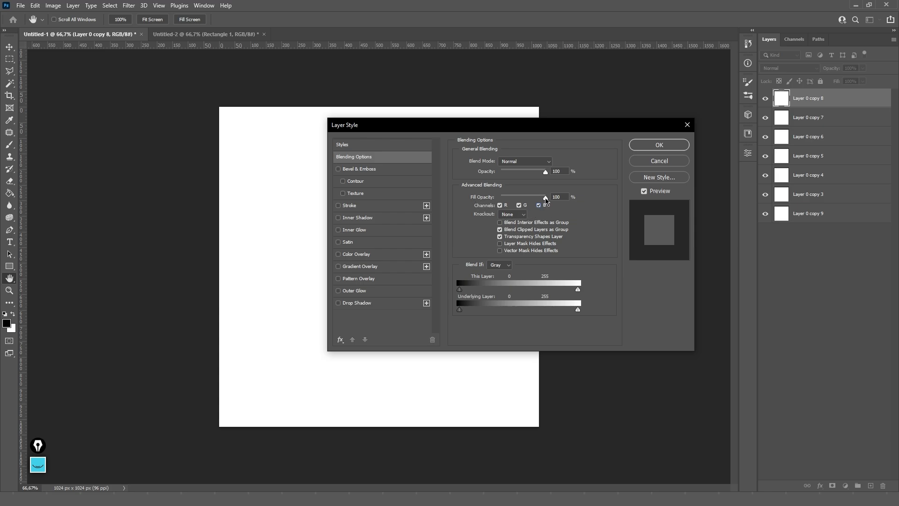
mouse_move(545, 198)
mouse_down()
mouse_move(519, 199)
mouse_move(546, 199)
mouse_up()
- Check the Blend If and Knockout options, keeping Gray and None
drag(529, 126, 321, 178)
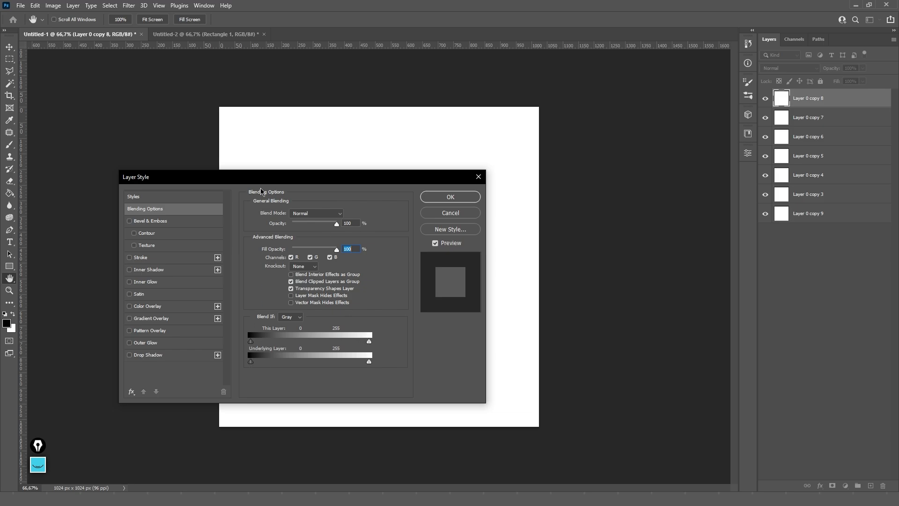
drag(263, 179, 576, 126)
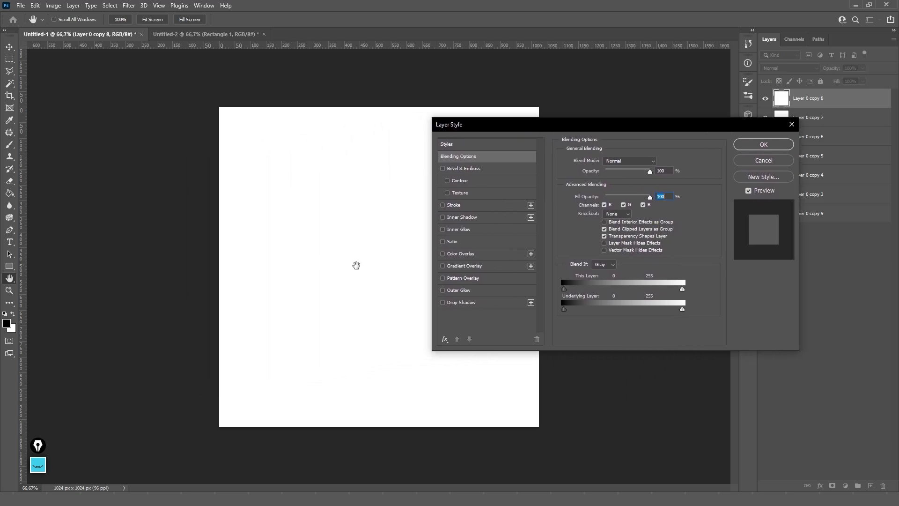
click(599, 266)
click(582, 257)
click(612, 215)
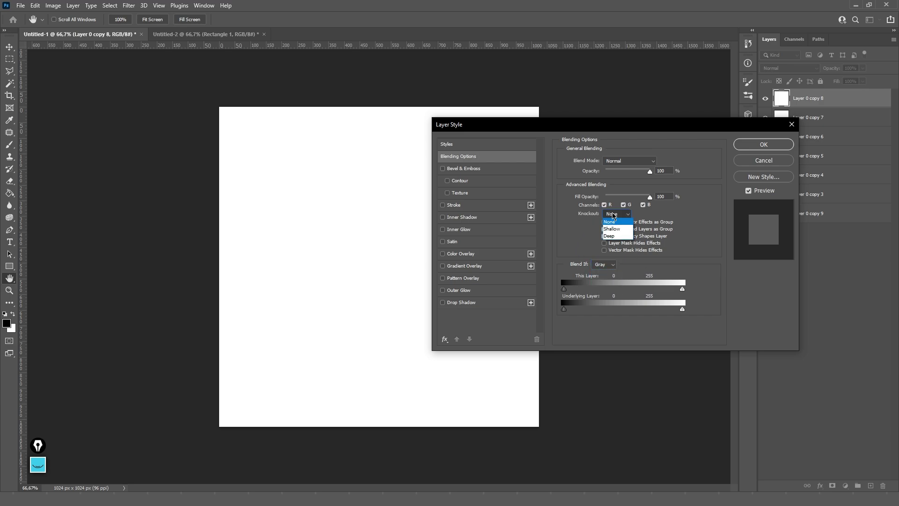
click(598, 215)
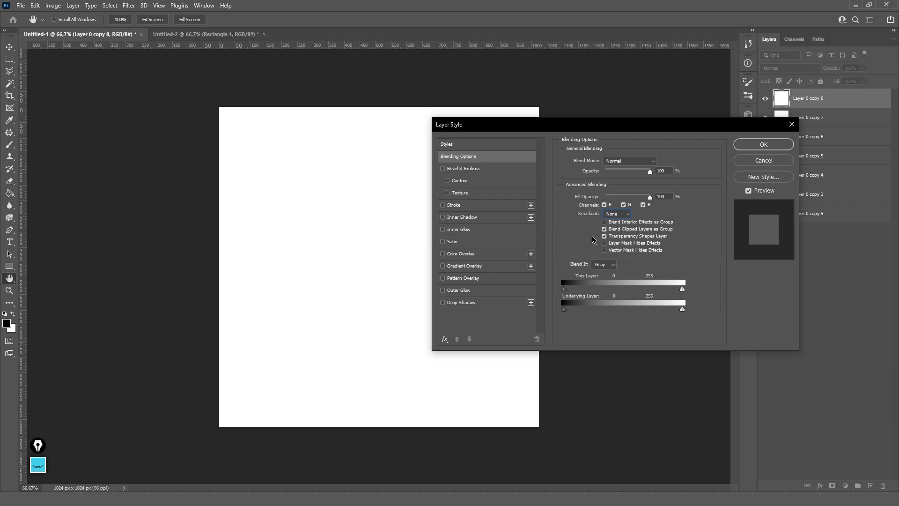
drag(508, 124, 459, 131)
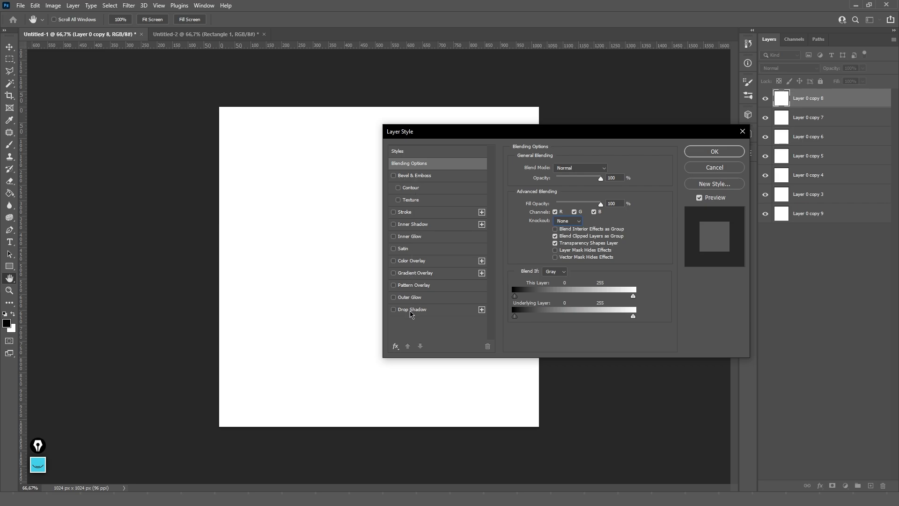
- Try a 1 px, 100%-opacity drop shadow on the top layer, then swap it for Outer Glow
click(442, 313)
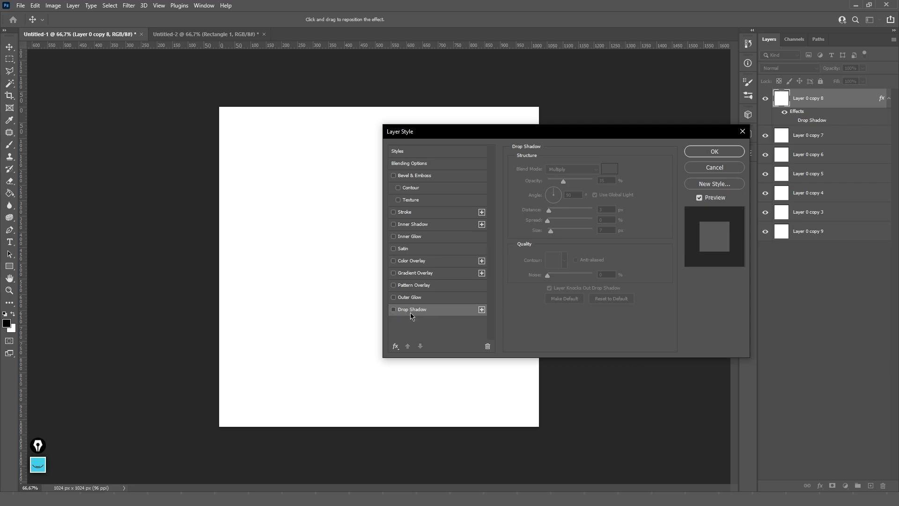
click(394, 311)
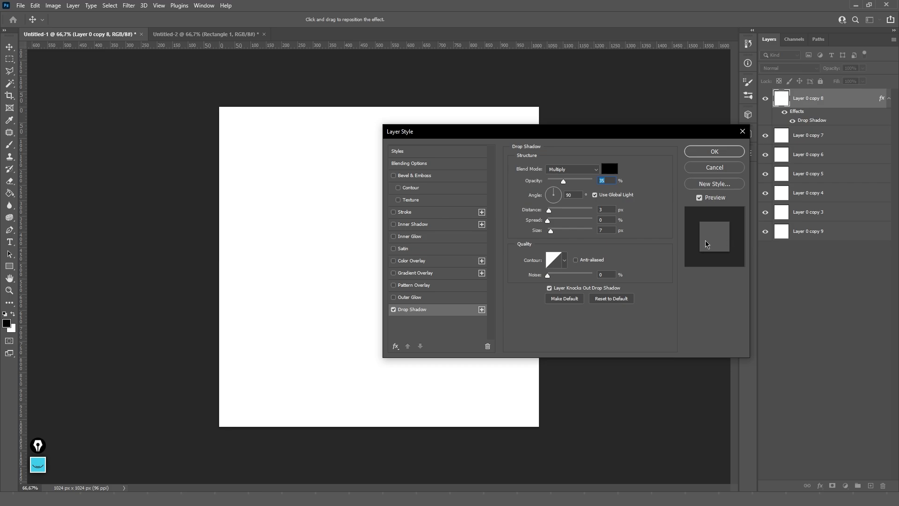
mouse_move(552, 230)
mouse_down()
mouse_move(566, 233)
mouse_move(547, 232)
mouse_move(568, 209)
mouse_move(545, 211)
mouse_move(566, 231)
mouse_move(555, 210)
mouse_move(553, 225)
mouse_up()
drag(563, 181, 544, 186)
click(393, 309)
click(409, 298)
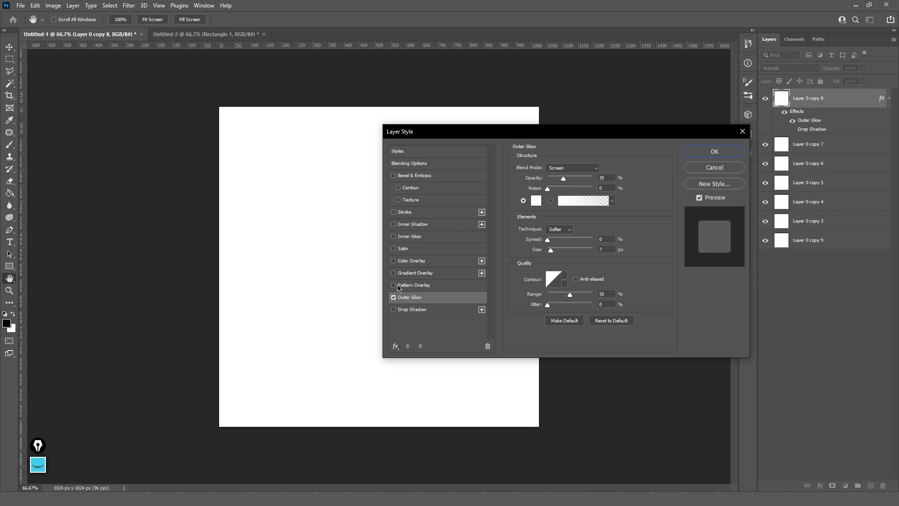
- Switch off Outer Glow and try a Pattern Overlay, then remove it
click(393, 298)
click(403, 286)
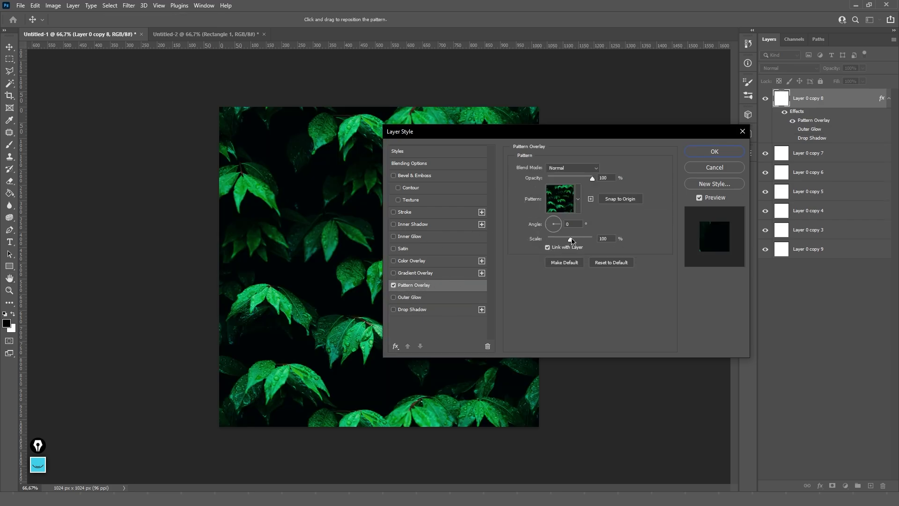
drag(541, 135, 517, 129)
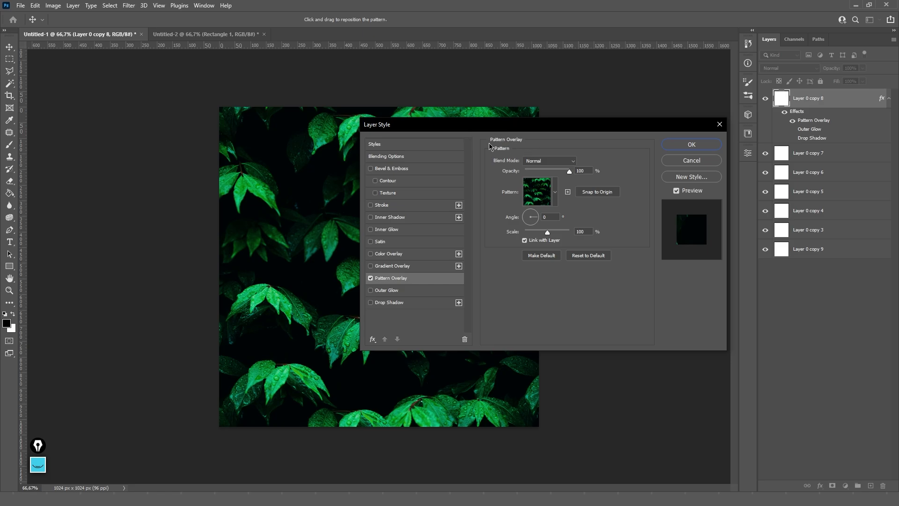
click(371, 278)
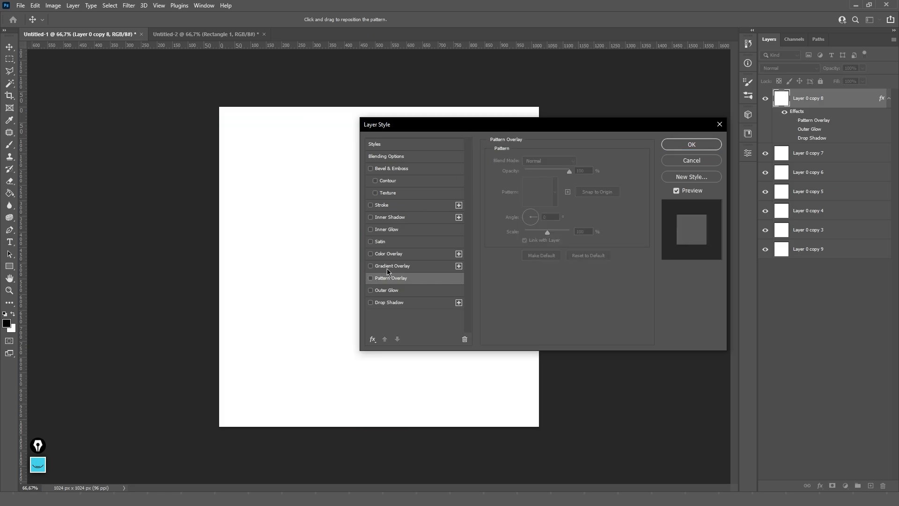
- Try a Gradient Overlay, browse the Rosas gradient presets, then remove it
click(377, 266)
click(574, 185)
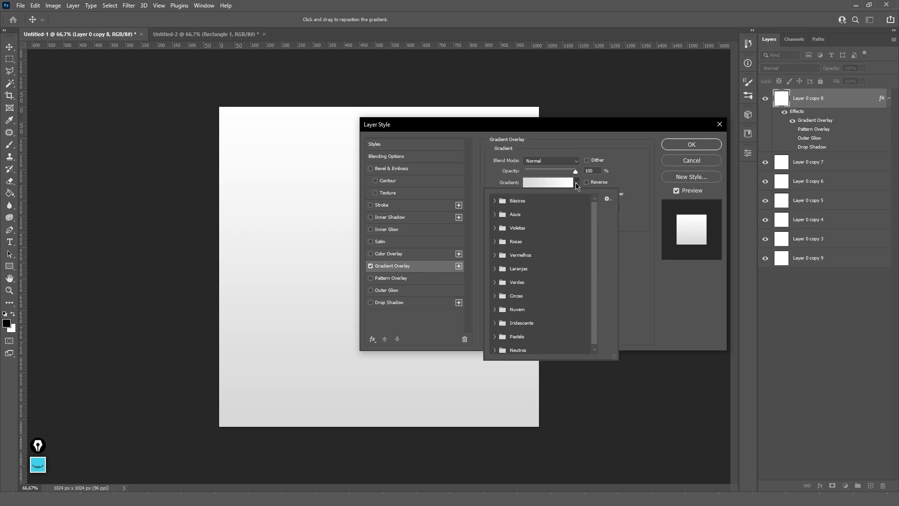
click(494, 241)
click(494, 241)
click(370, 266)
- Try a Color Overlay, add a second Color Overlay, then delete the extra one
click(370, 253)
click(402, 254)
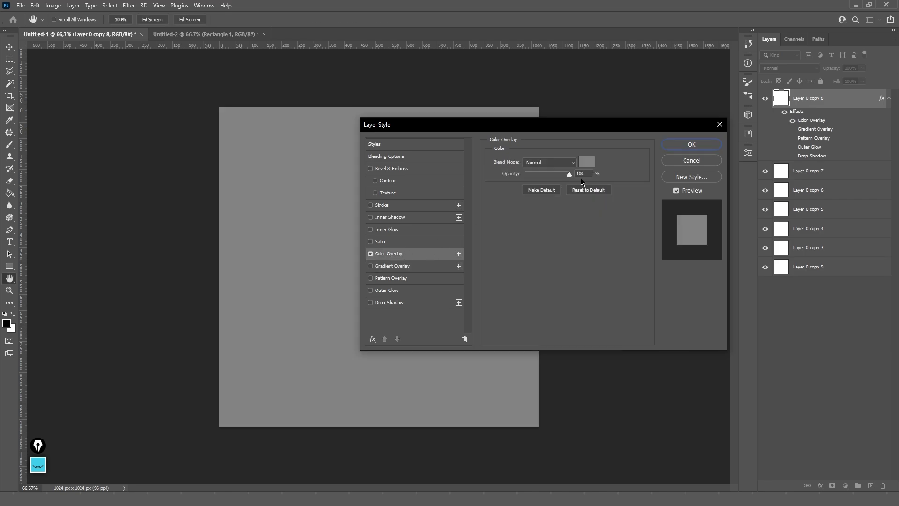
click(370, 255)
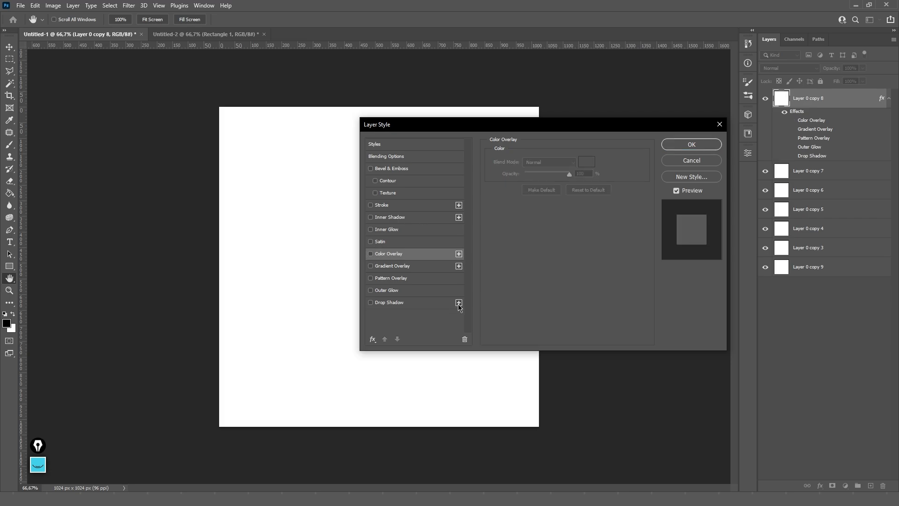
click(459, 254)
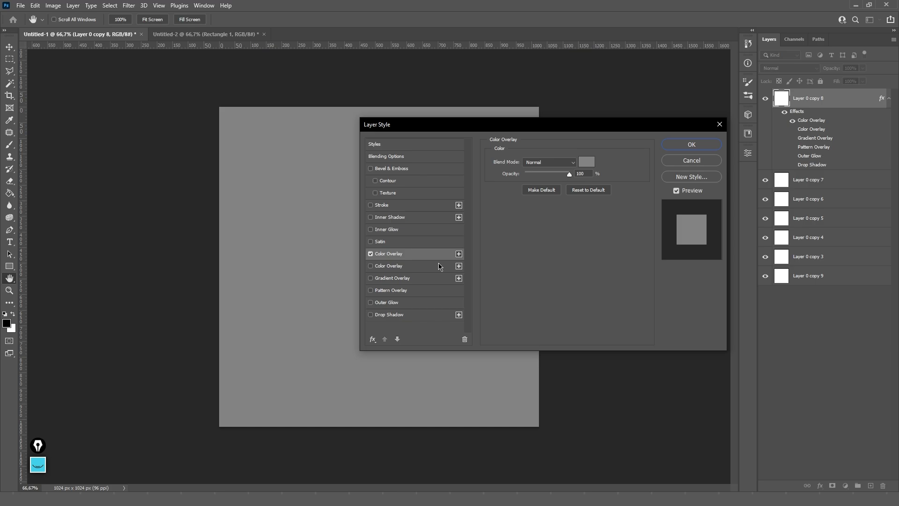
click(464, 339)
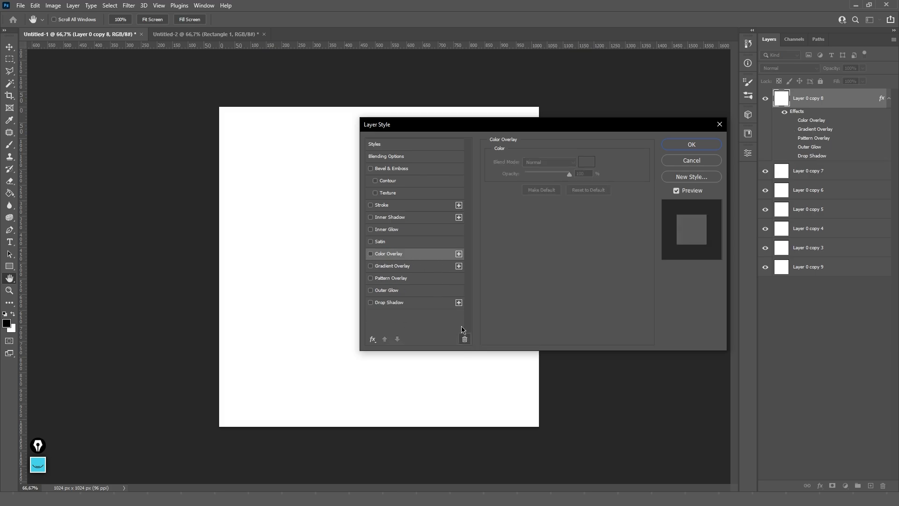
- Try Inner Shadow and Satin effects, then remove both
click(394, 218)
click(380, 241)
click(371, 217)
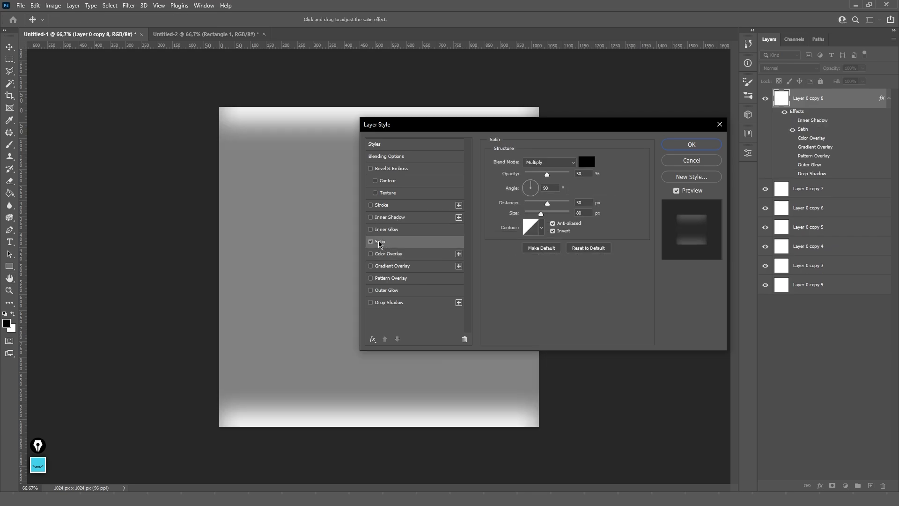
click(370, 242)
click(371, 242)
click(371, 242)
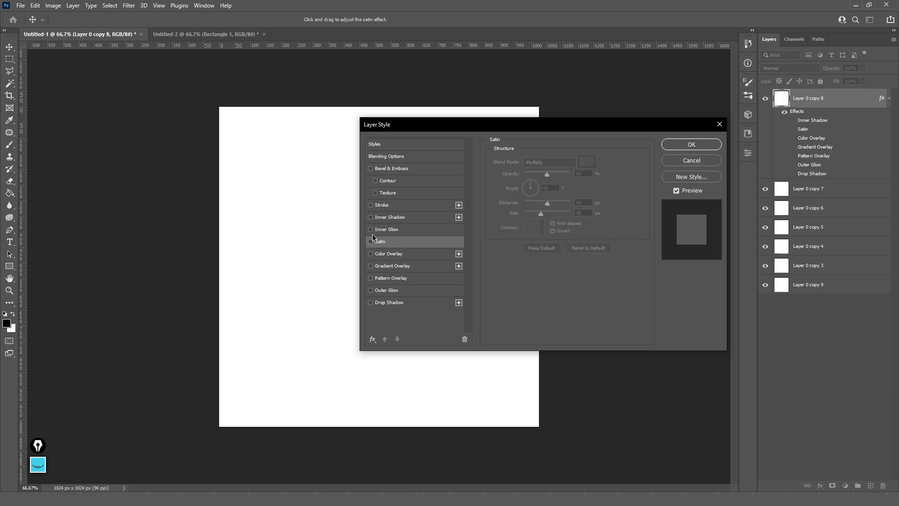
- Try Inner Glow, Inner Shadow and a thickened Stroke, removing each one
click(378, 230)
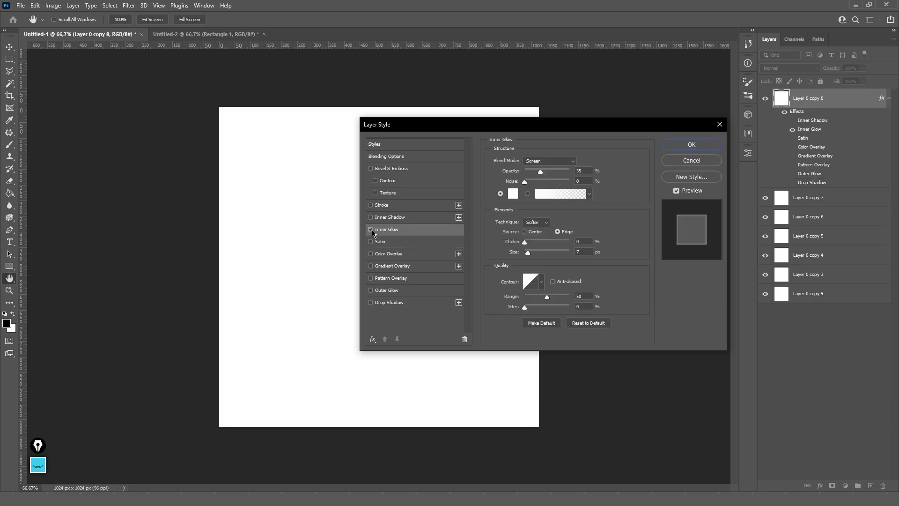
click(372, 229)
click(372, 217)
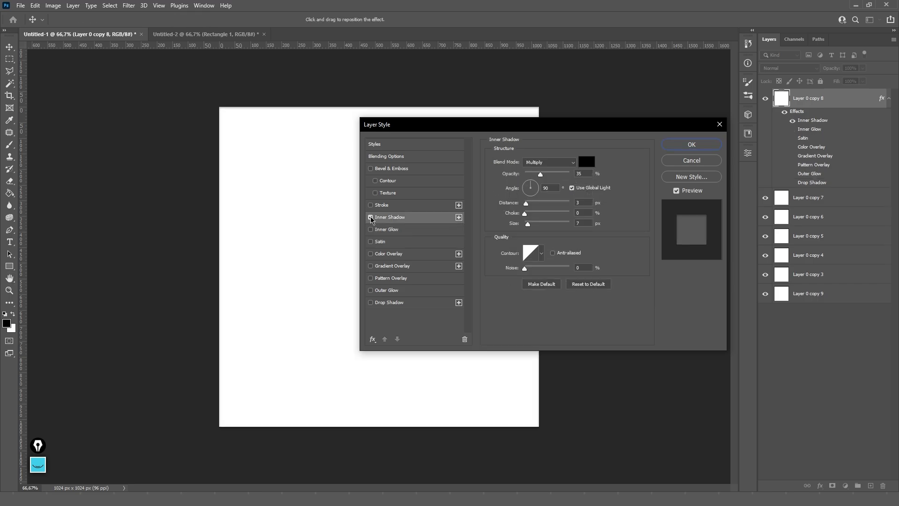
click(371, 218)
click(376, 209)
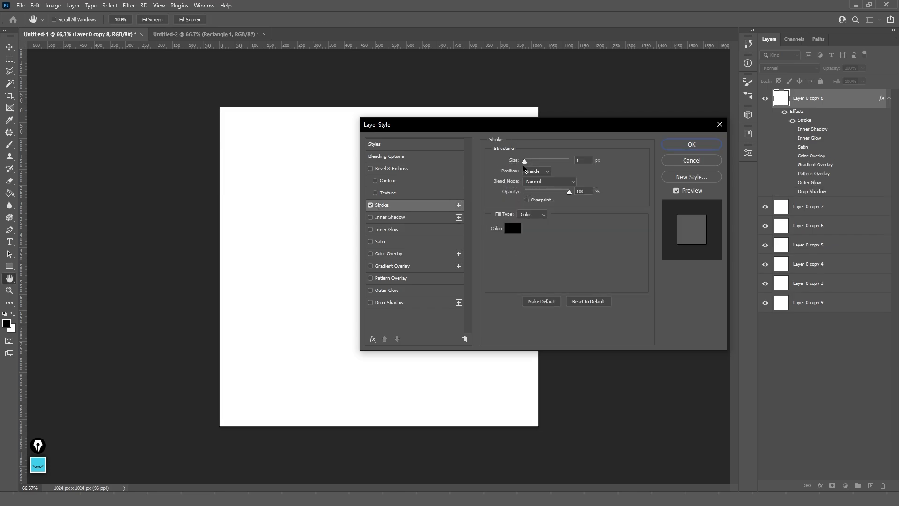
mouse_move(525, 161)
mouse_down()
mouse_move(557, 164)
mouse_move(455, 175)
mouse_up()
click(371, 205)
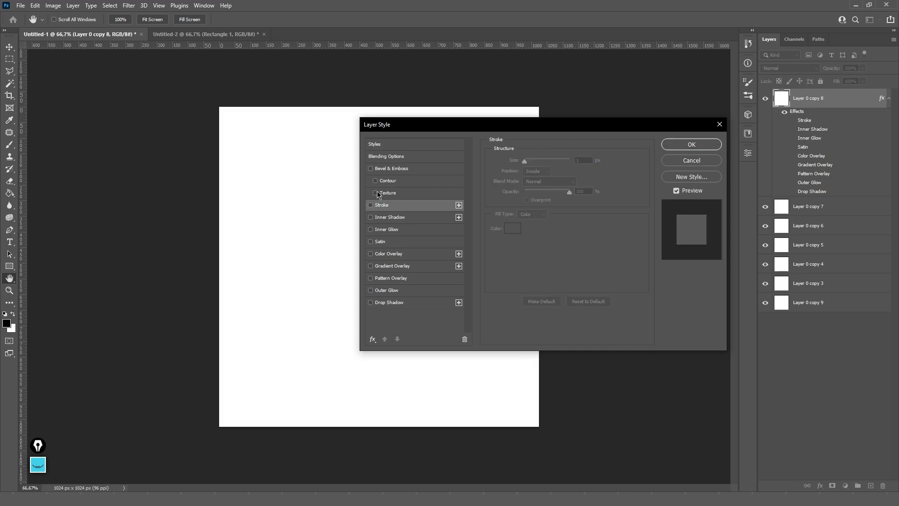
- Try Bevel & Emboss with adjusted size and depth, then disable it and close unapplied
click(396, 170)
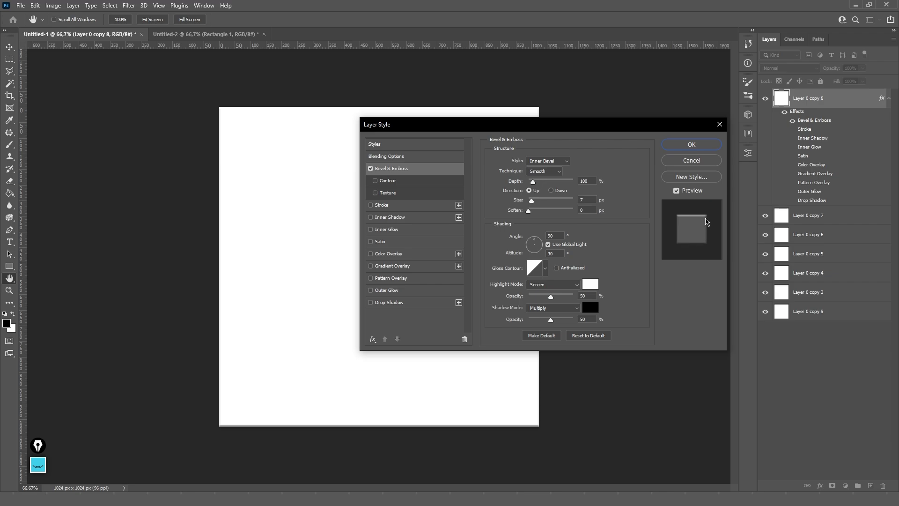
mouse_move(532, 201)
mouse_down()
mouse_move(550, 202)
mouse_move(536, 201)
mouse_up()
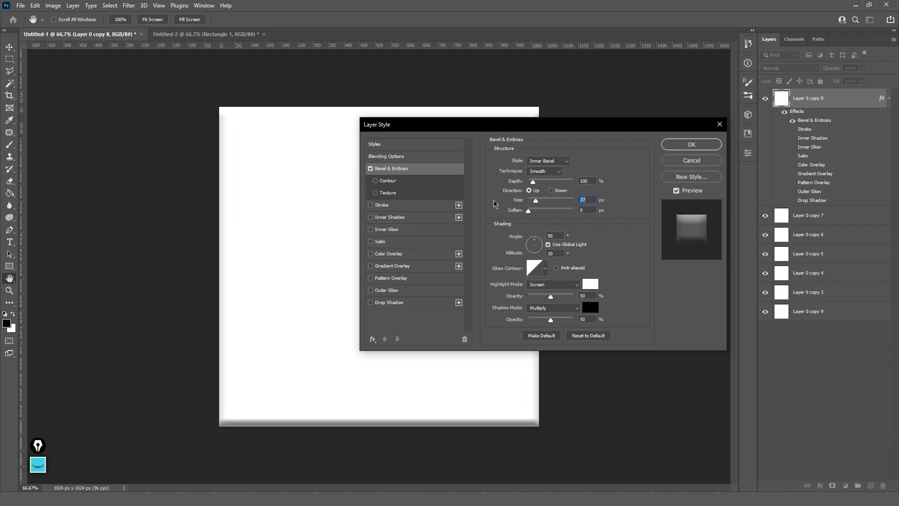
mouse_move(534, 182)
mouse_down()
mouse_move(618, 183)
mouse_move(504, 185)
mouse_move(550, 188)
mouse_move(534, 187)
mouse_up()
click(371, 168)
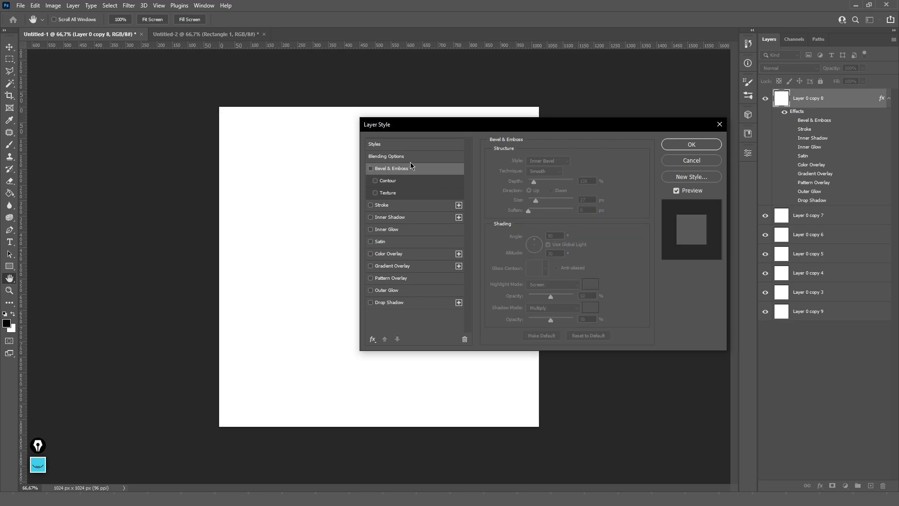
click(719, 124)
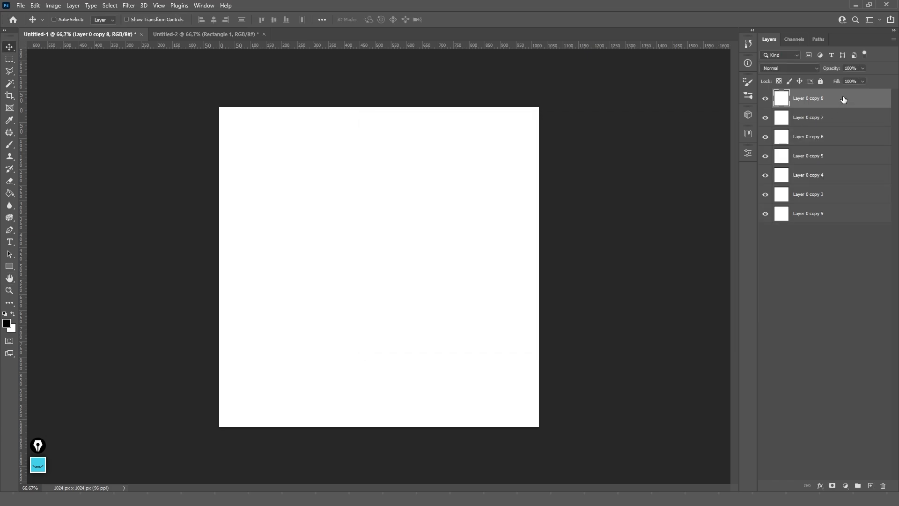
- Add a Stroke effect to Layer 0 copy 8 and confirm it
double_click(816, 106)
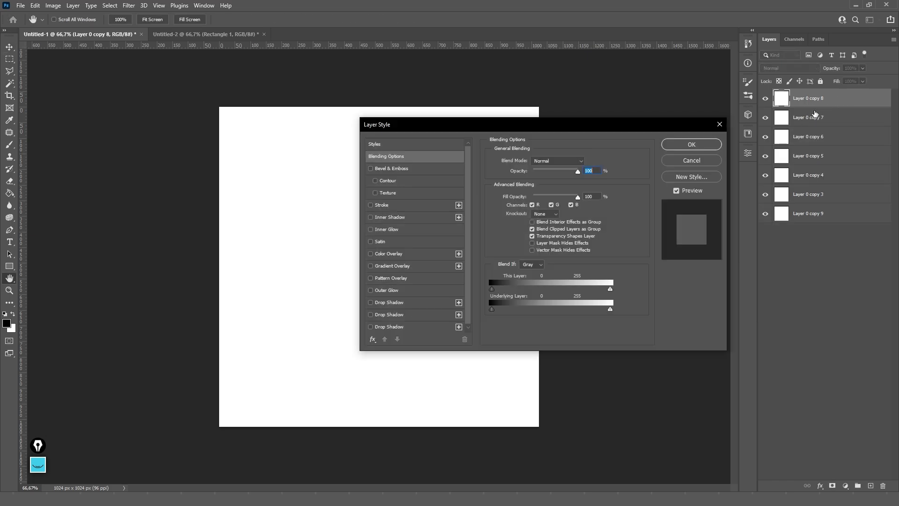
click(691, 160)
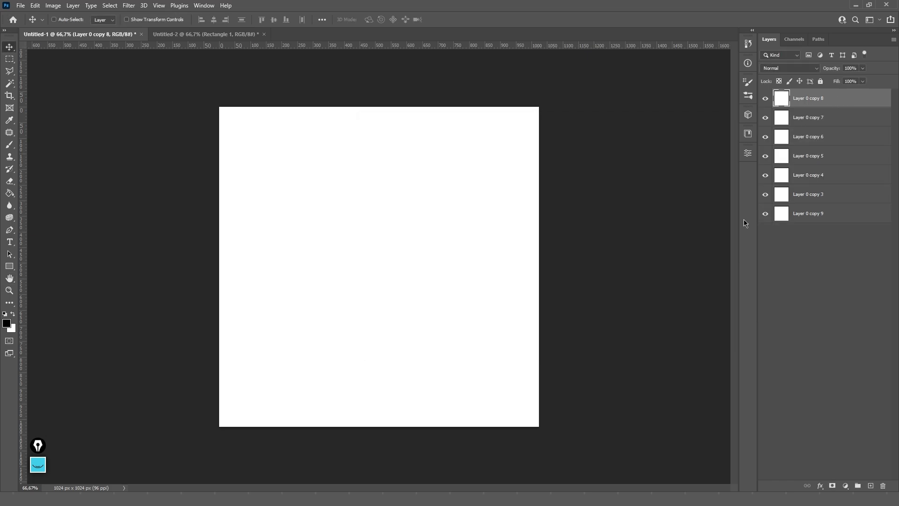
click(821, 487)
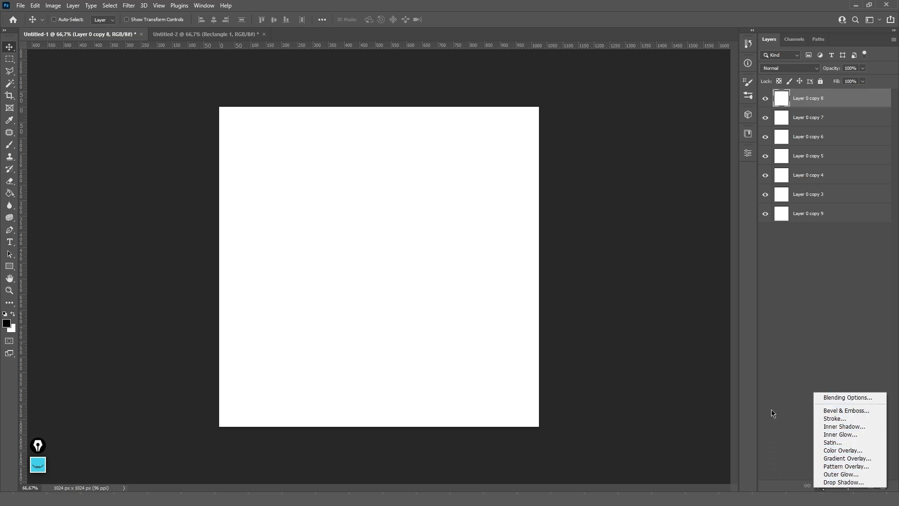
click(787, 327)
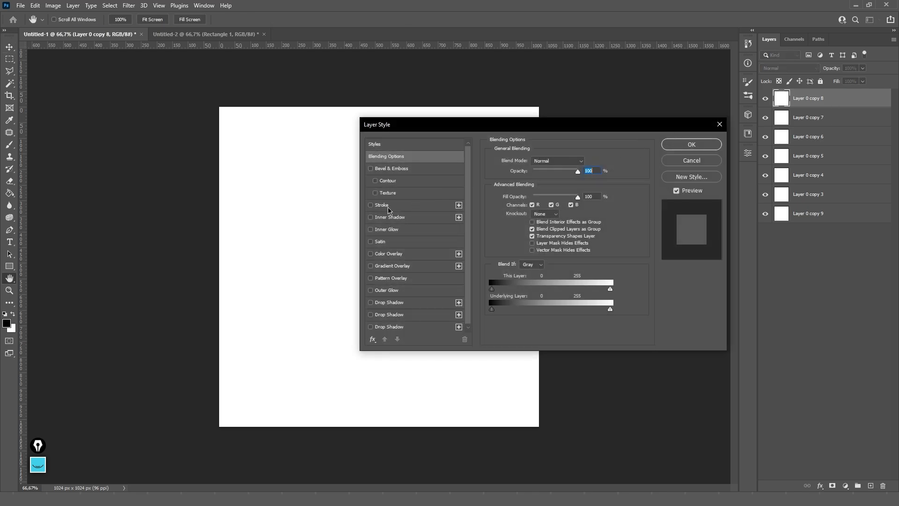
click(405, 207)
click(673, 142)
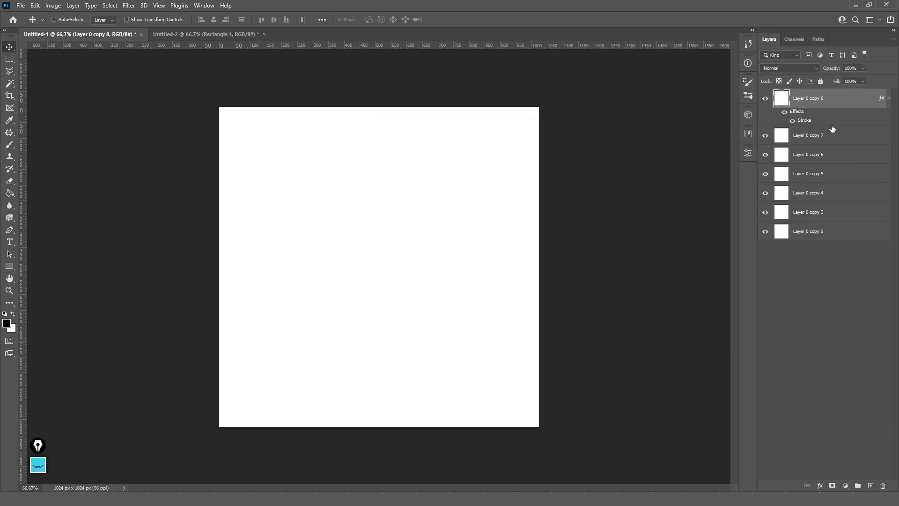
- Make the stroke white, 8 px Outside, Overlay at 41%, then hide the Stroke effect
click(888, 99)
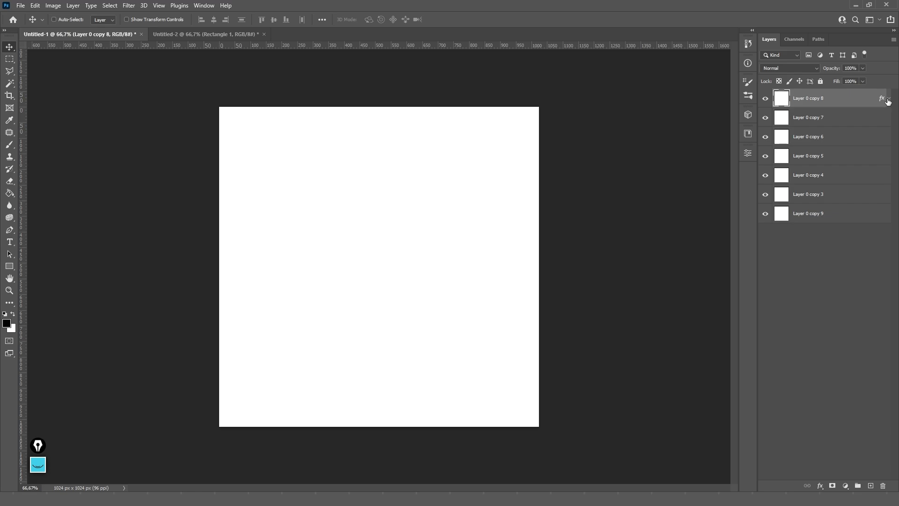
click(890, 100)
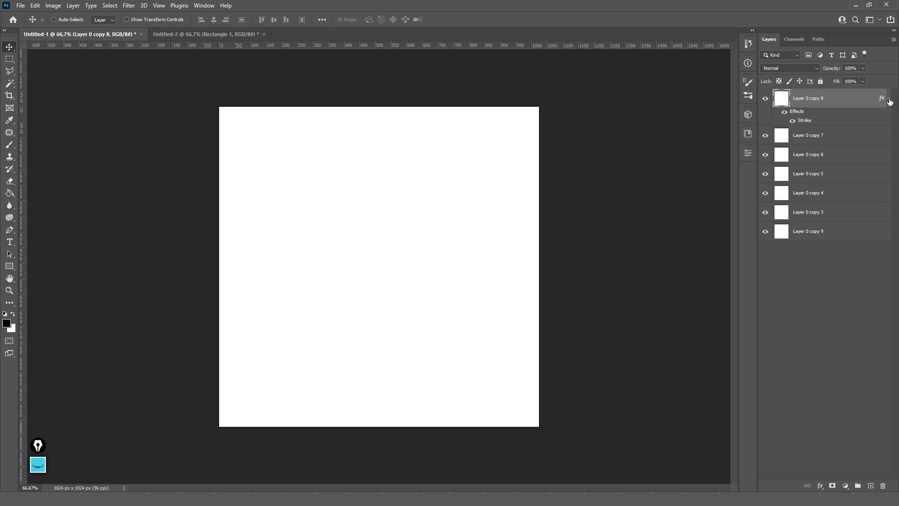
double_click(807, 125)
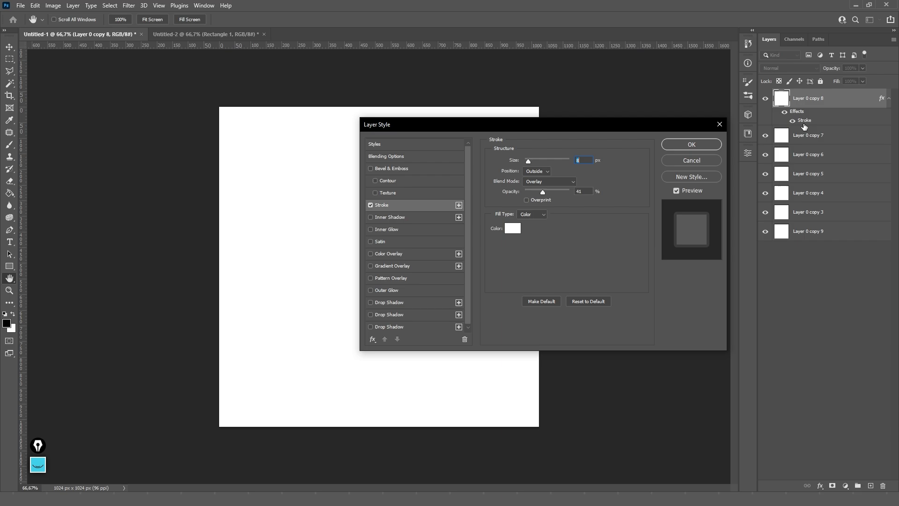
click(692, 145)
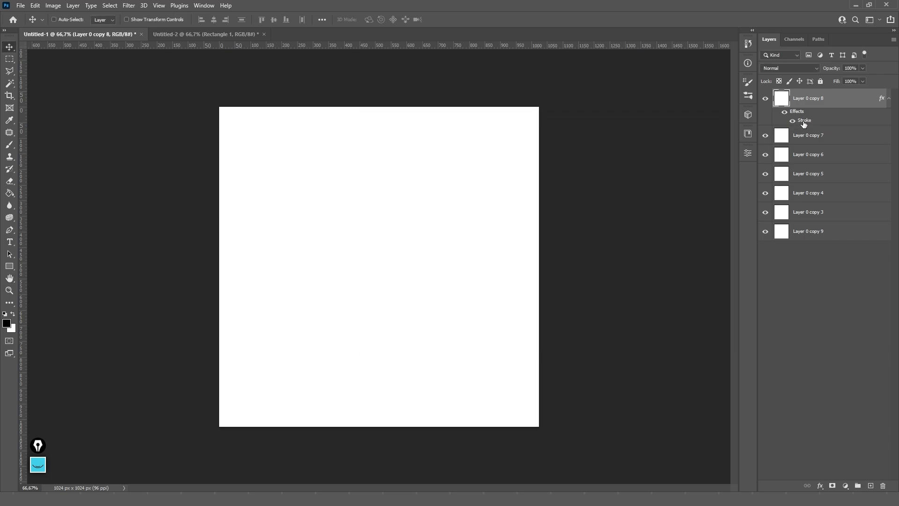
double_click(804, 124)
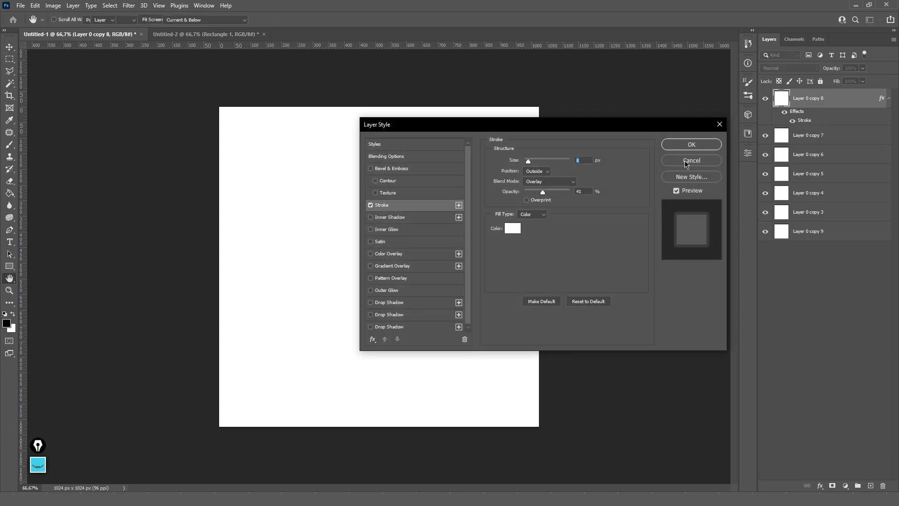
click(685, 162)
click(793, 123)
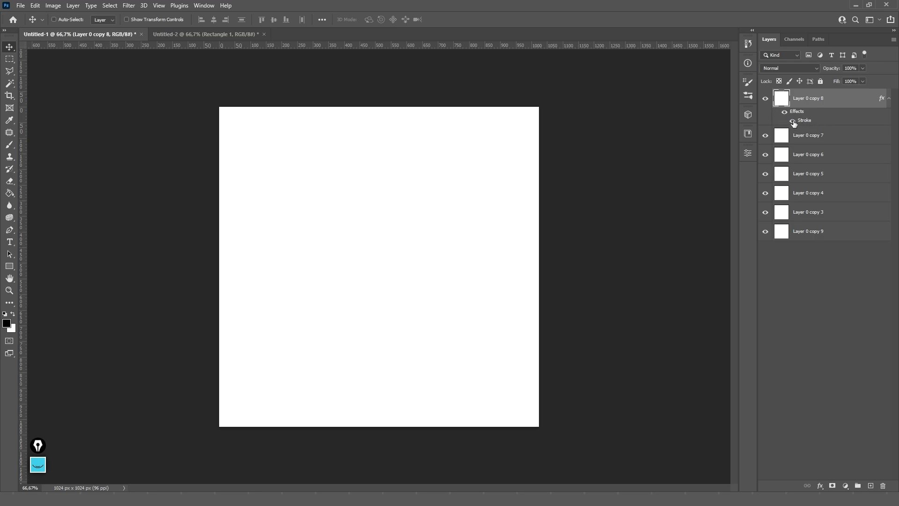
key(ctrl+t)
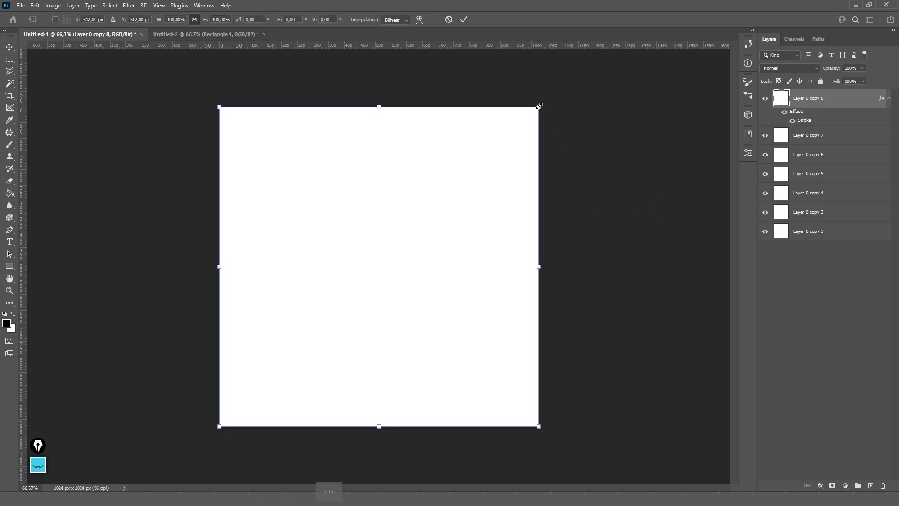
- Shrink the white square around its centre and make its stroke black, Normal, 100% opacity
drag(538, 107, 466, 158)
key(Return)
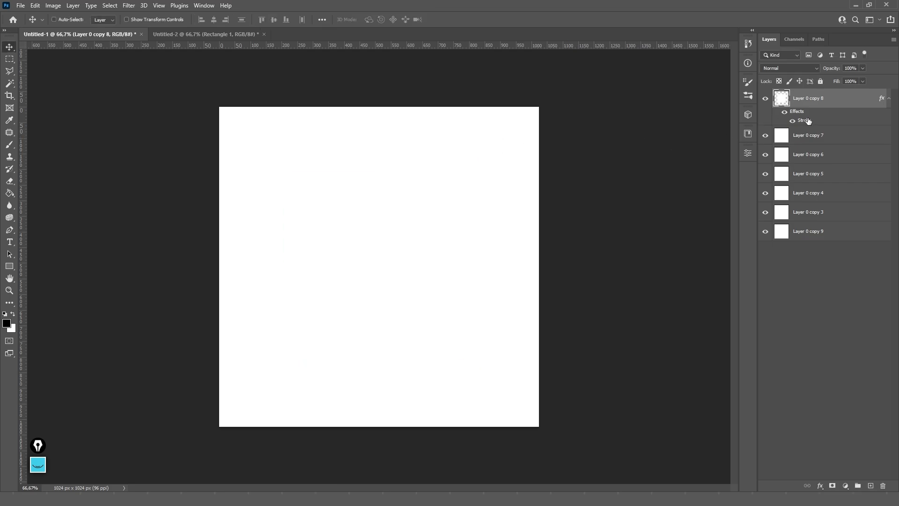
double_click(791, 125)
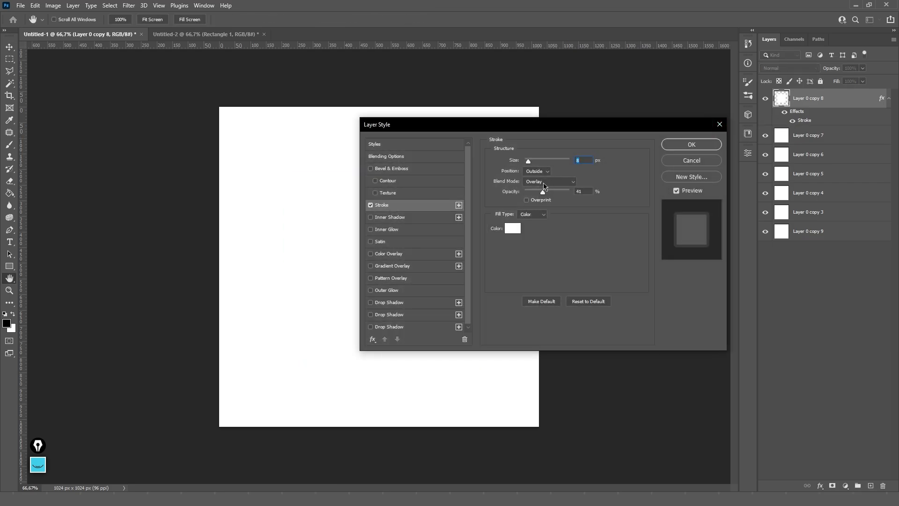
click(512, 228)
drag(580, 214, 493, 278)
key(Return)
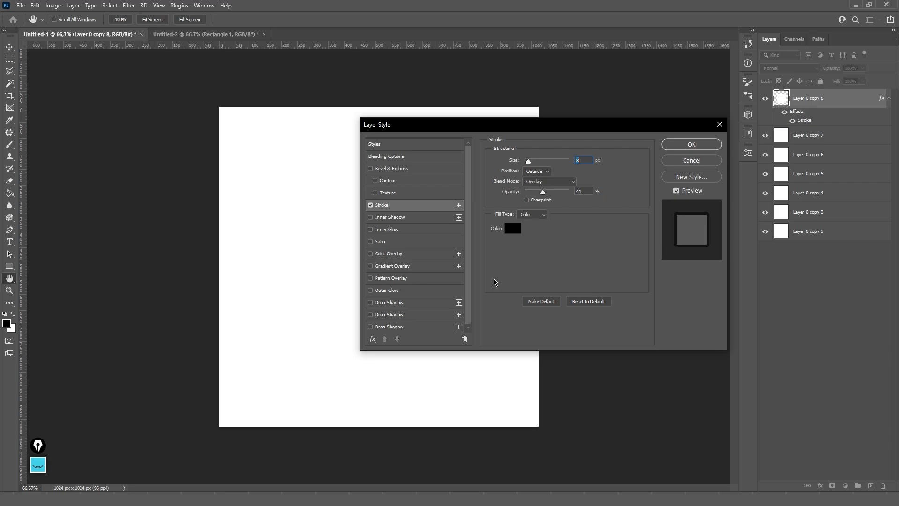
click(562, 182)
click(538, 190)
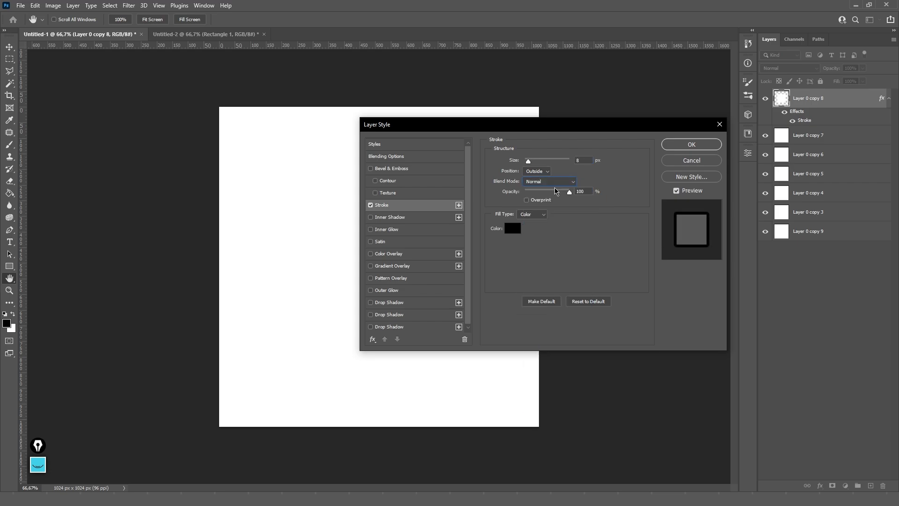
drag(544, 191, 569, 192)
- Keep the stroke a solid colour fill, set its size to 18 px, and apply it
mouse_move(540, 132)
mouse_down()
mouse_move(649, 111)
mouse_move(657, 141)
mouse_move(642, 140)
mouse_up()
click(792, 171)
click(801, 170)
click(640, 193)
click(637, 207)
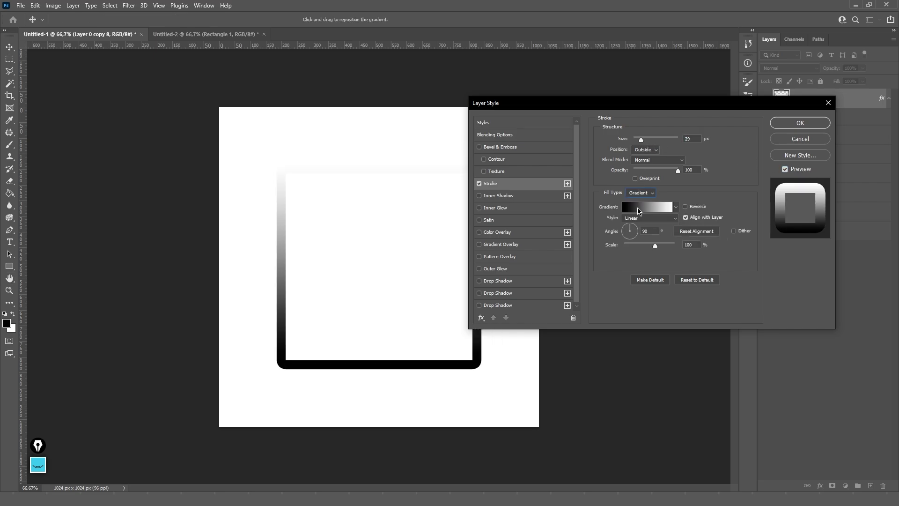
click(641, 193)
click(644, 201)
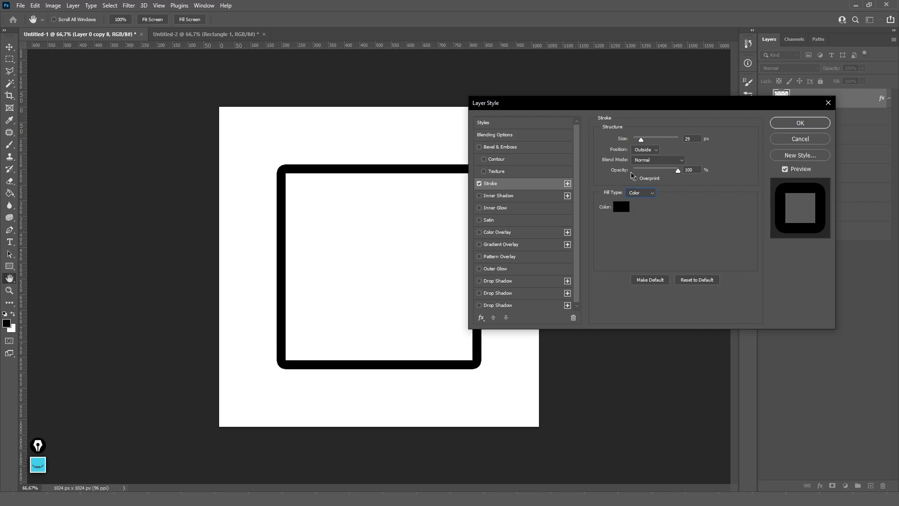
drag(641, 143, 639, 142)
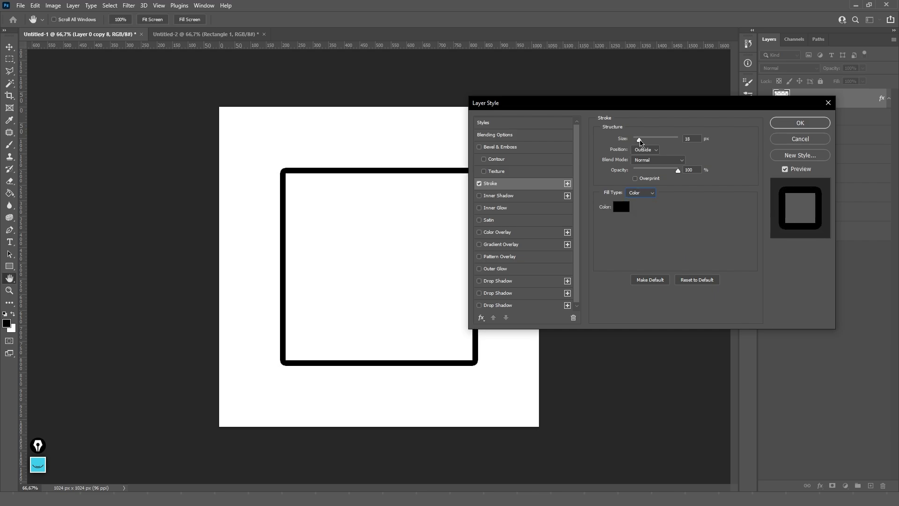
click(788, 123)
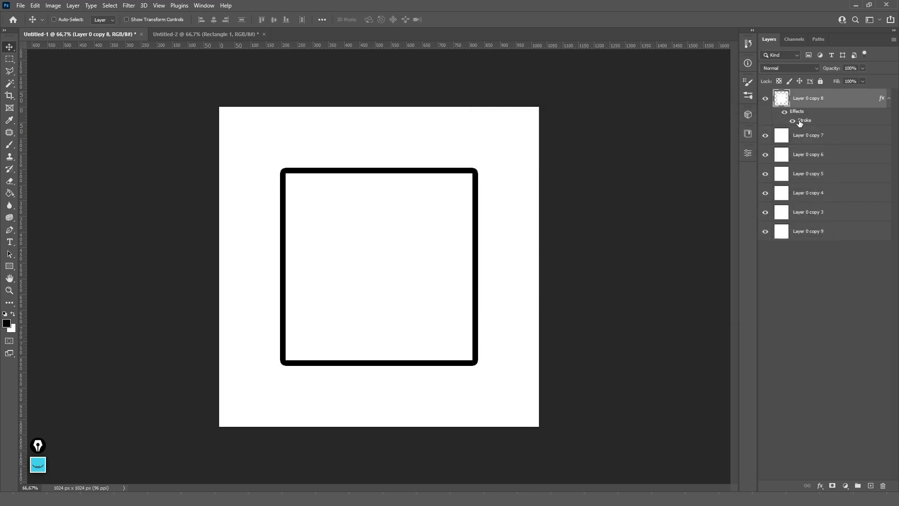
- Check the stroke by toggling its visibility, then also select Layer 0 copy 7 and copy 6
click(792, 121)
click(792, 120)
click(792, 121)
click(792, 121)
double_click(802, 120)
click(802, 140)
shift+click(819, 157)
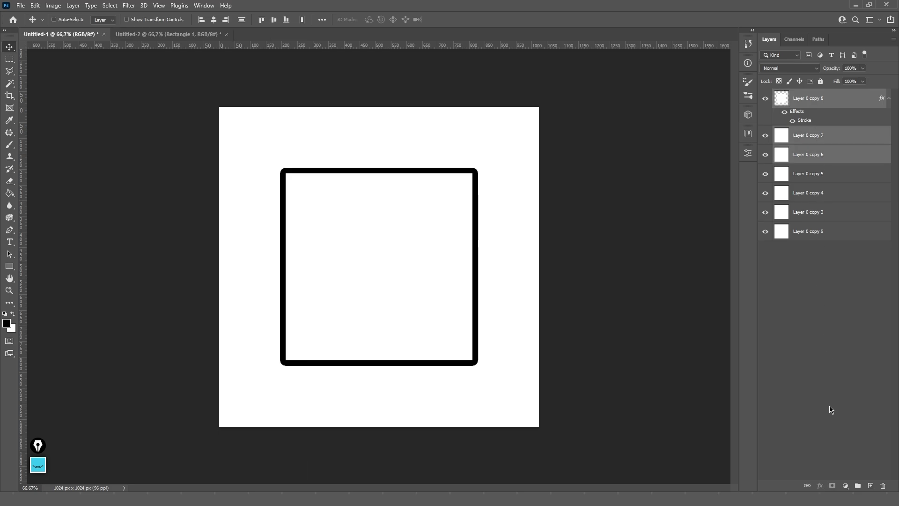
- Group the three selected layers into Group 1 and expand it
click(857, 485)
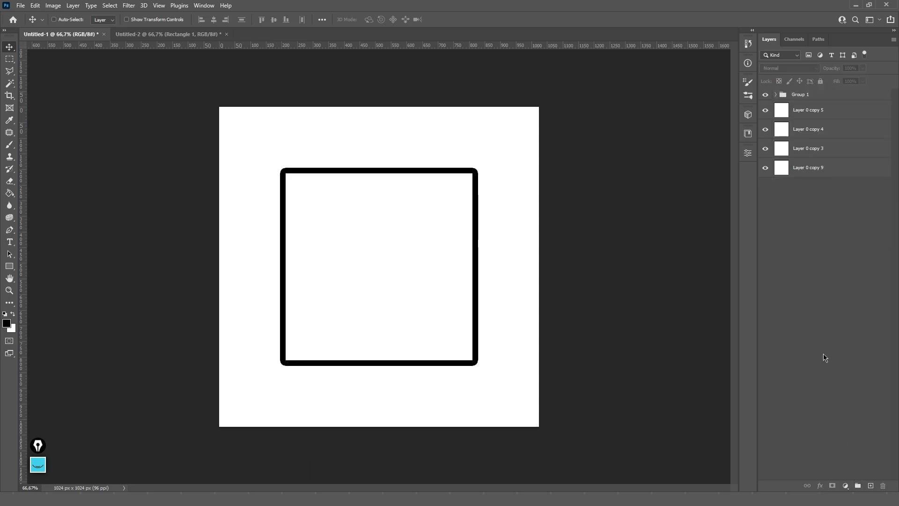
click(765, 95)
click(765, 94)
click(775, 95)
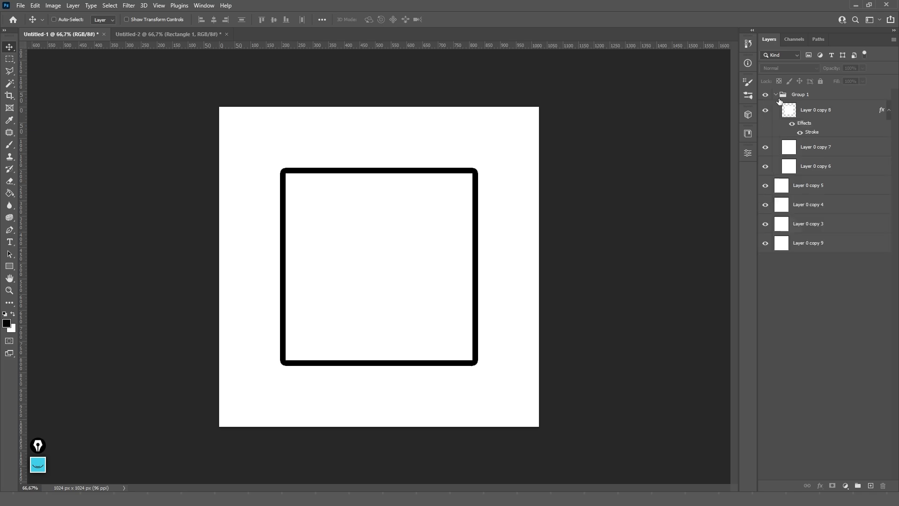
- Shrink Layer 0 copy 7 to about half, move it upper left, and give it a pale yellow overlay
click(826, 155)
key(ctrl+t)
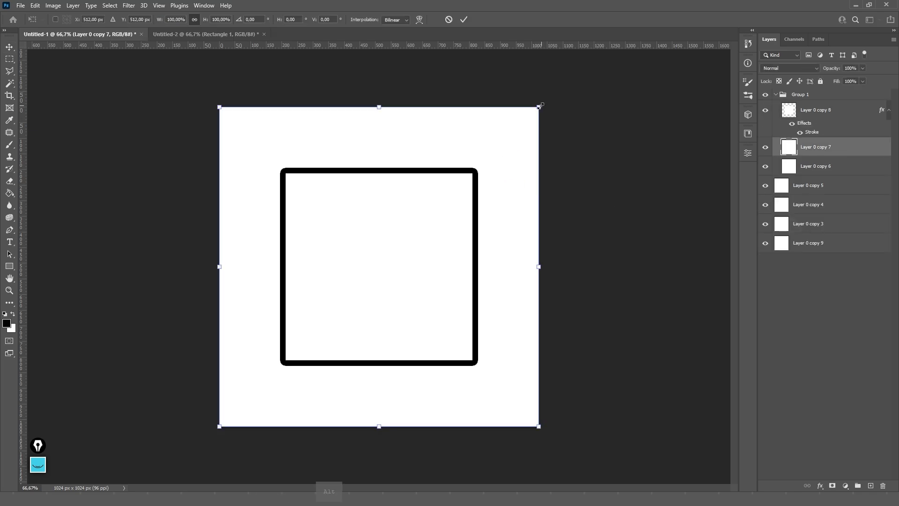
drag(539, 108, 457, 181)
drag(420, 255, 368, 190)
key(Return)
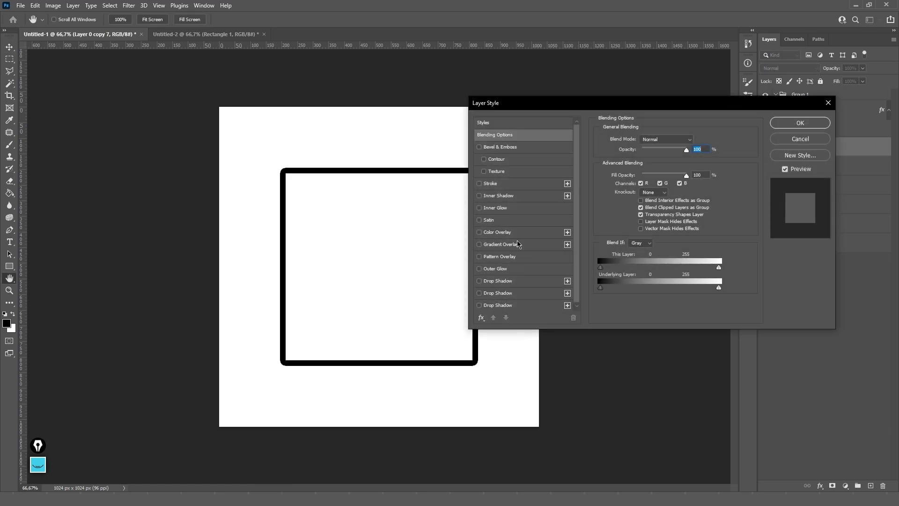
click(518, 232)
key(Return)
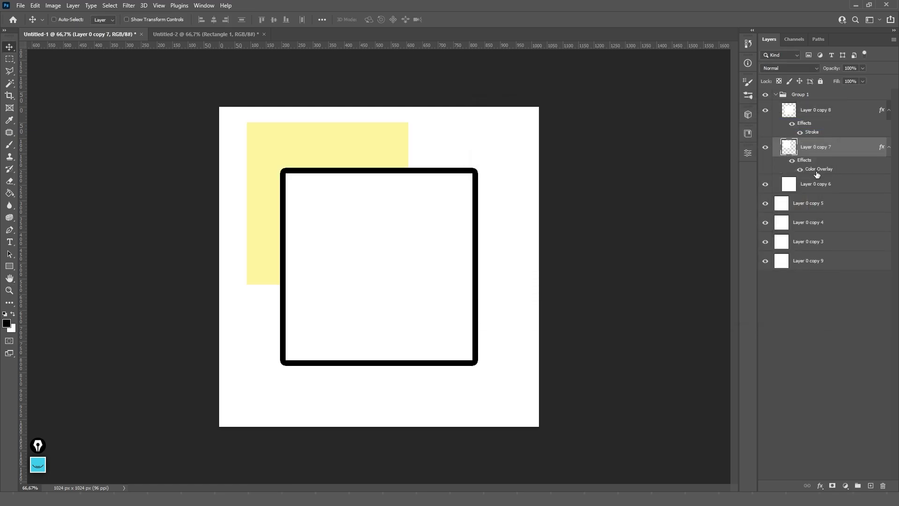
- Shrink Layer 0 copy 6 toward the lower right and give it a saturated blue Color Overlay
click(828, 186)
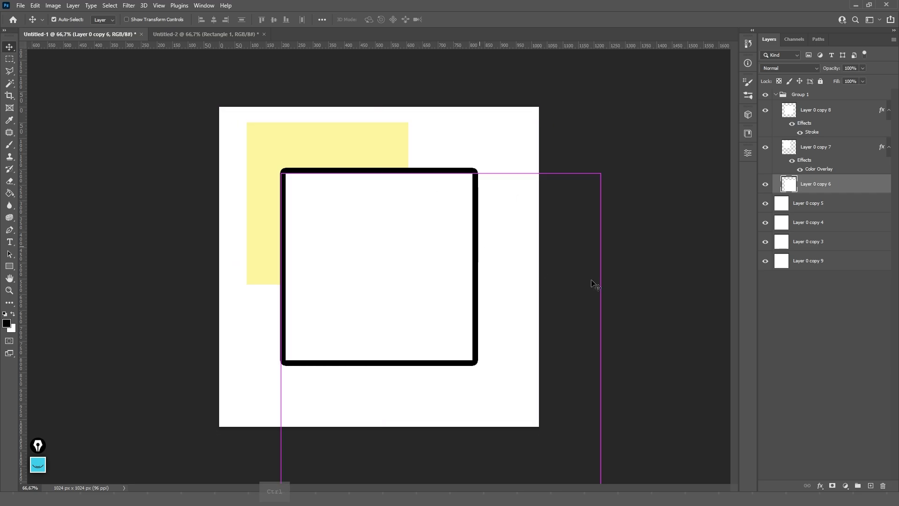
key(ctrl+t)
drag(600, 331, 532, 333)
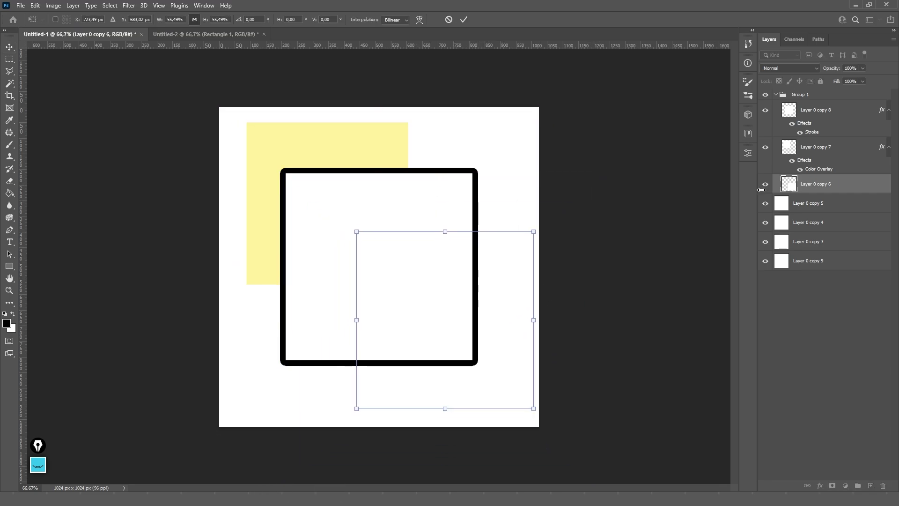
key(Return)
double_click(770, 192)
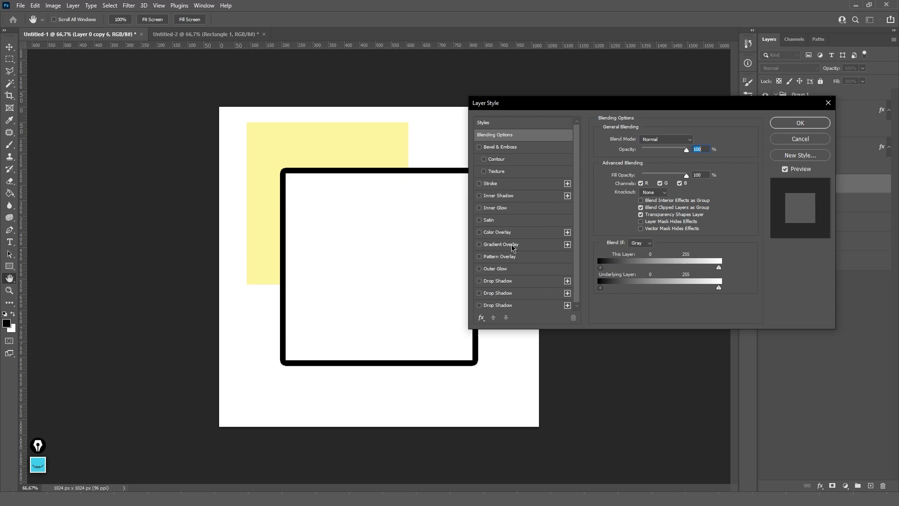
click(519, 232)
click(698, 140)
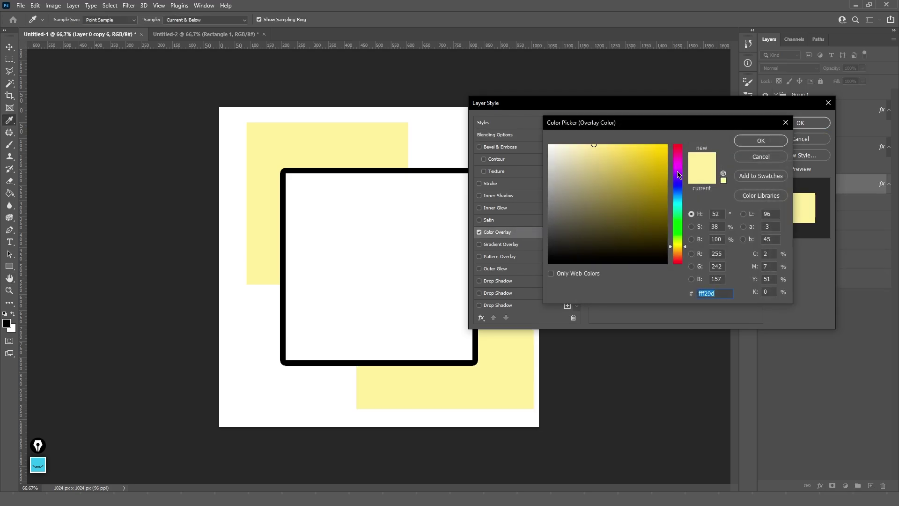
click(678, 185)
click(663, 145)
click(776, 137)
key(Return)
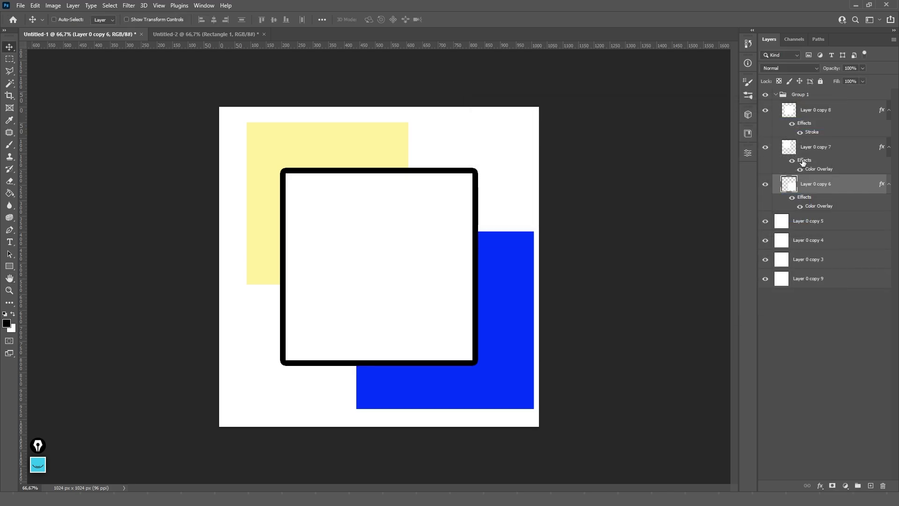
- Hide the white square's black stroke and fill Layer 0 copy 5 with black
click(801, 132)
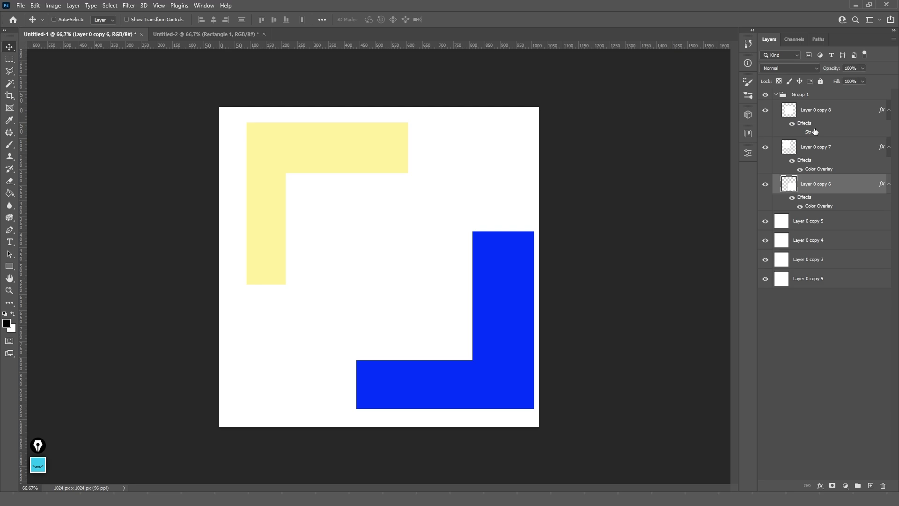
click(800, 229)
key(ctrl)
key(ctrl+i)
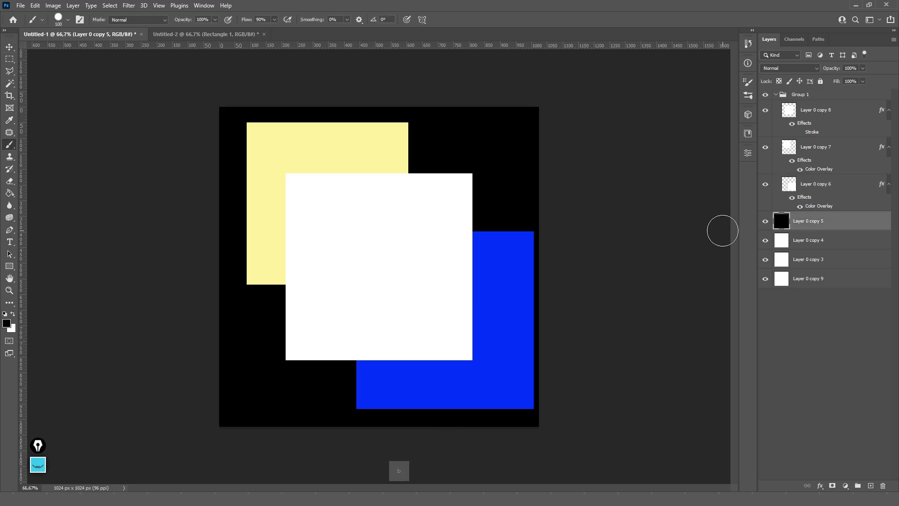
- Nudge the blue and white squares slightly to the left
click(809, 99)
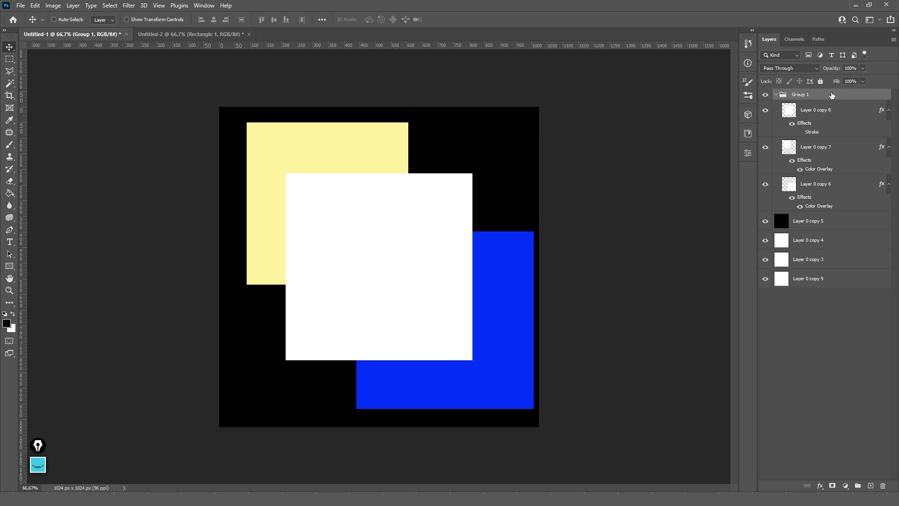
key(ctrl)
drag(498, 267, 478, 267)
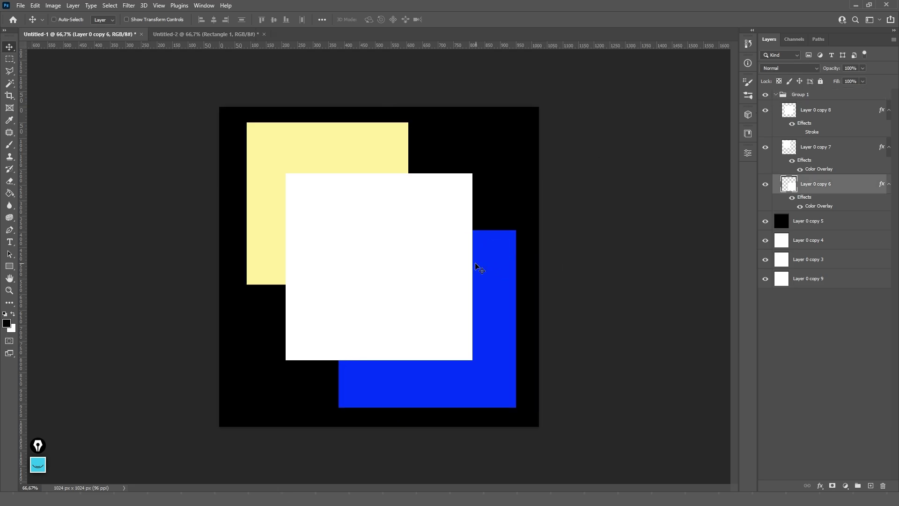
drag(416, 215, 392, 220)
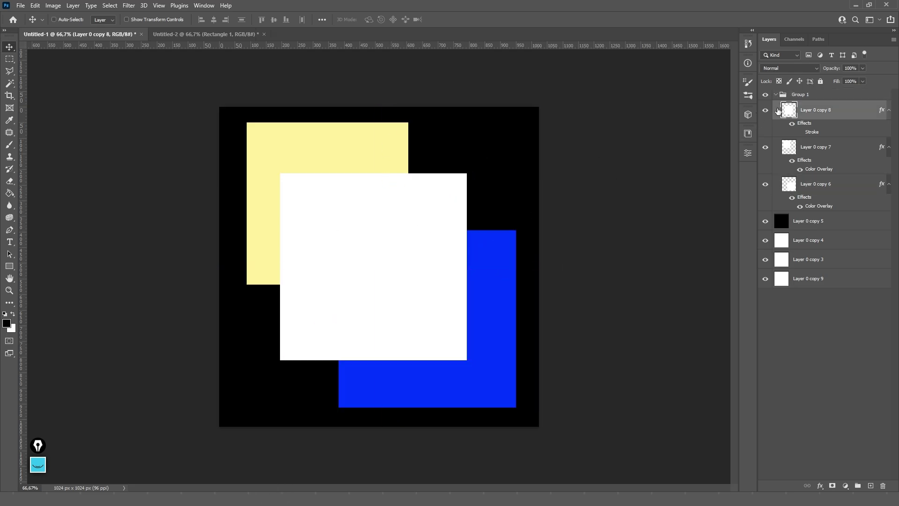
- Give Group 1 a red Stroke effect in its Layer Style
click(830, 96)
double_click(830, 96)
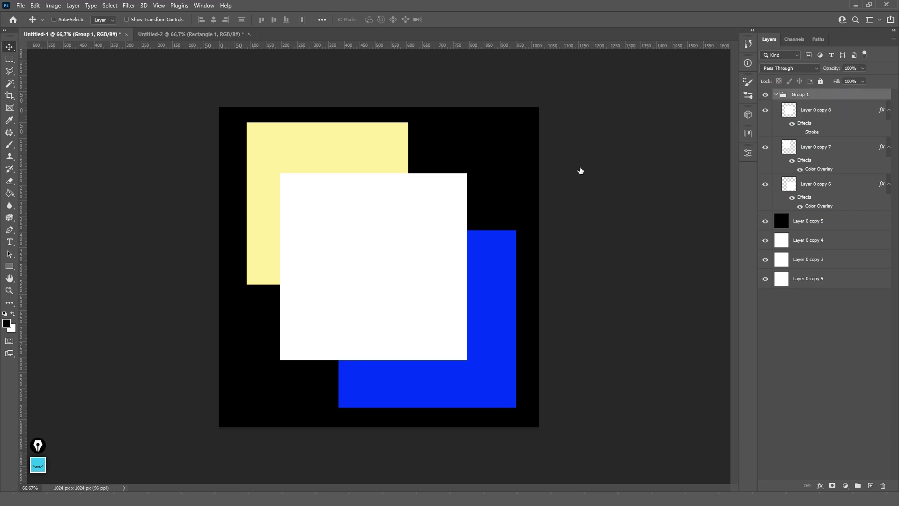
click(490, 184)
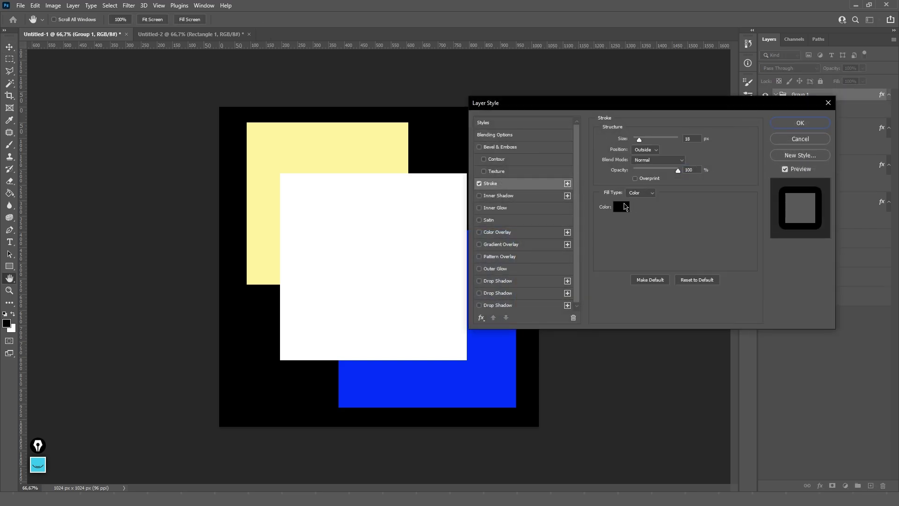
click(624, 206)
click(662, 154)
click(753, 140)
drag(701, 108, 800, 108)
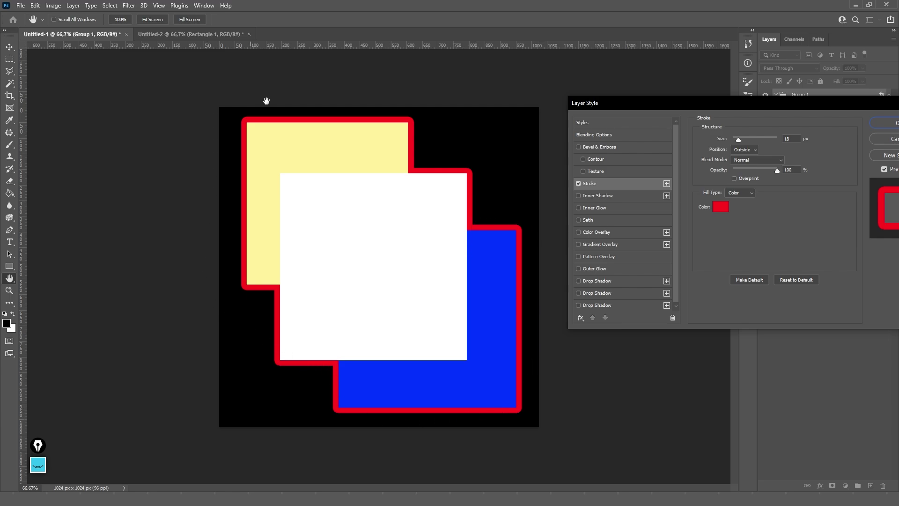
- Try a 120 px outer glow, then disable glow and stroke, apply, and hide Group 1
scroll(622, 265, down, 1)
click(601, 268)
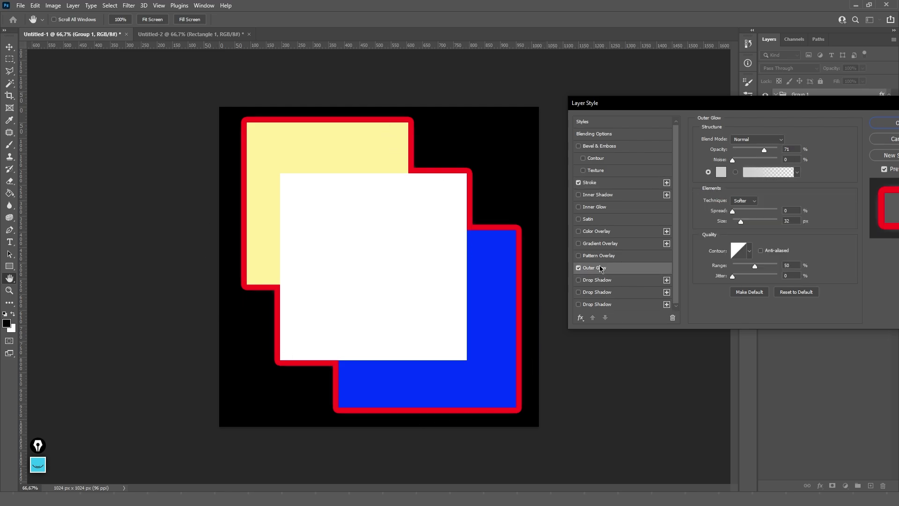
drag(744, 225, 759, 223)
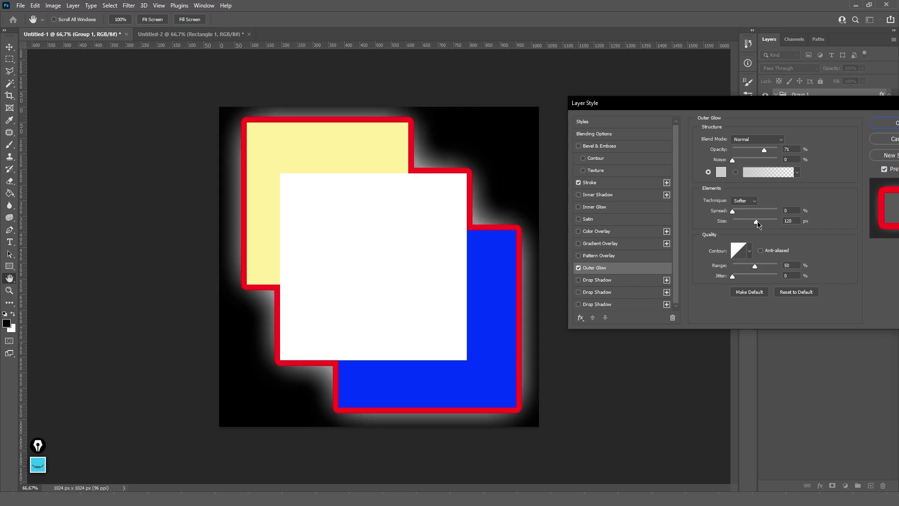
click(579, 268)
click(578, 183)
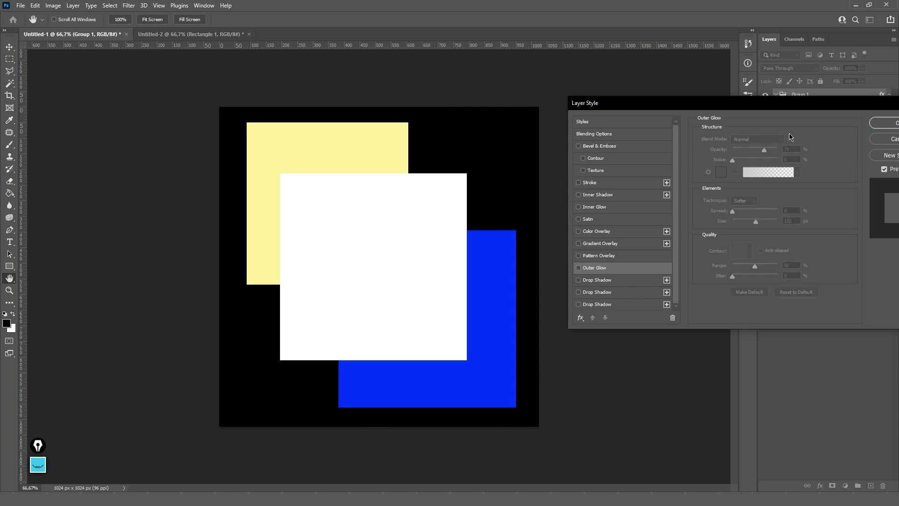
click(883, 123)
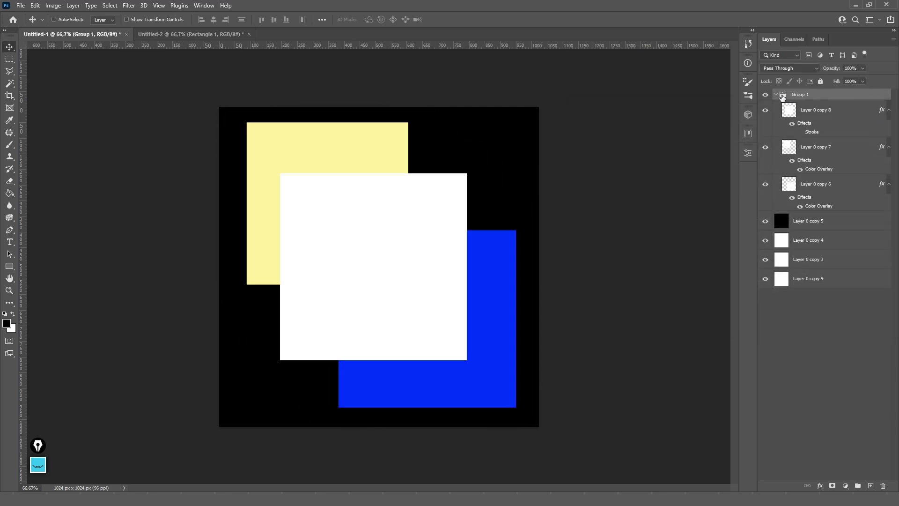
click(765, 95)
- Show Group 1 again and drag Layer 0 copies 8, 7 and 6 out above it
click(765, 94)
click(777, 95)
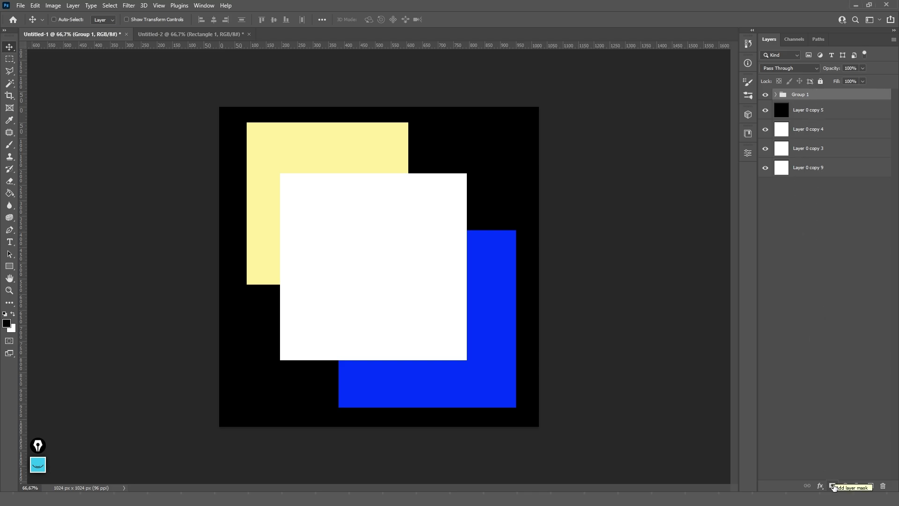
key(ctrl)
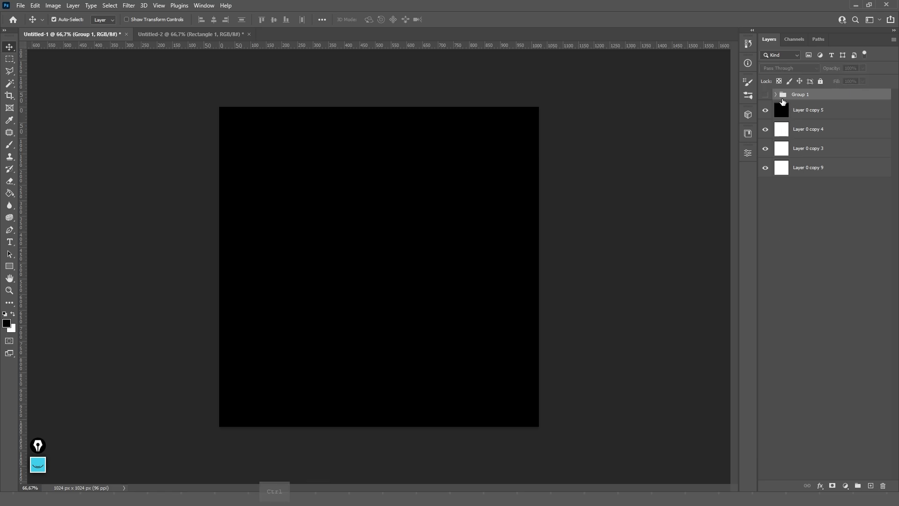
click(775, 95)
click(840, 111)
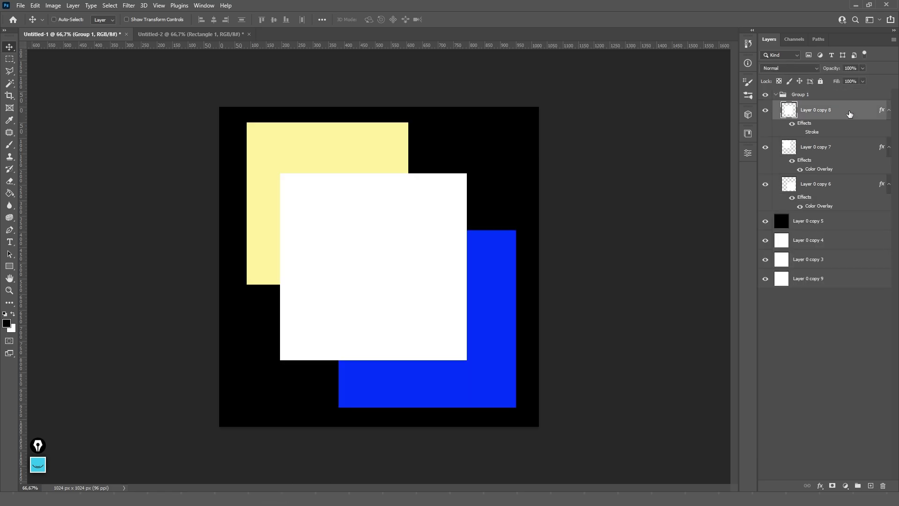
shift+click(825, 183)
drag(817, 115, 817, 91)
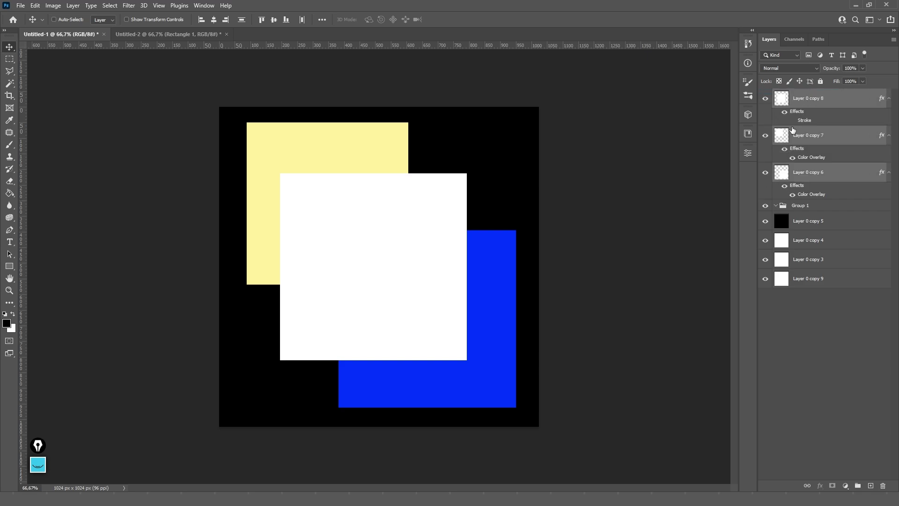
- Ungroup Group 1, collapse the three layers' effect lists, and select Layer 0 copy 8
click(809, 206)
key(ctrl+shift+g)
click(889, 173)
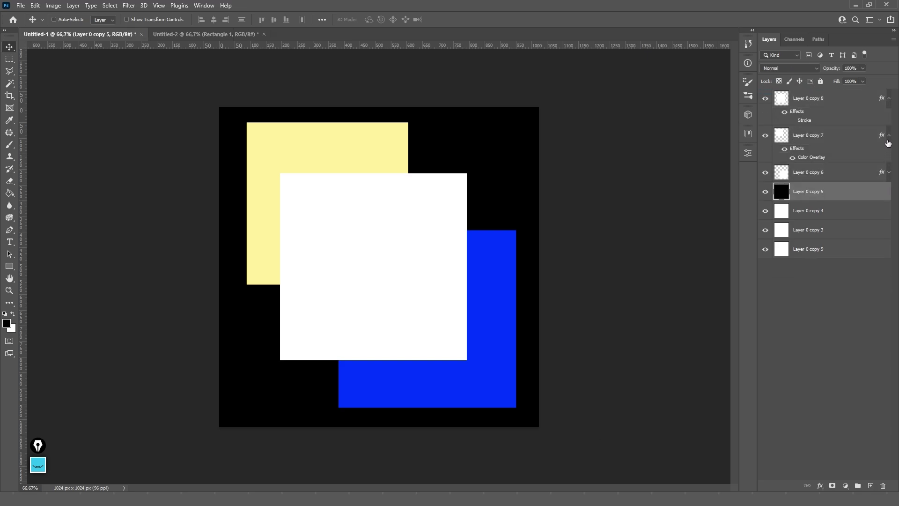
click(889, 137)
click(889, 100)
click(827, 101)
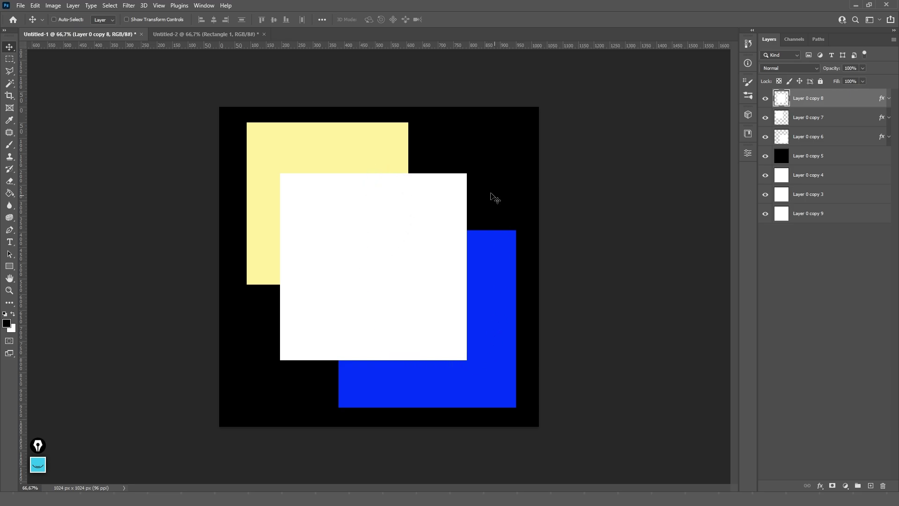
click(9, 182)
key(bracketright)
key(bracketright)
key(bracketright)
key(bracketright)
key(bracketright)
key(bracketright)
key(bracketright)
key(bracketright)
key(bracketright)
key(bracketright)
key(bracketright)
key(bracketright)
key(bracketright)
key(bracketright)
key(bracketright)
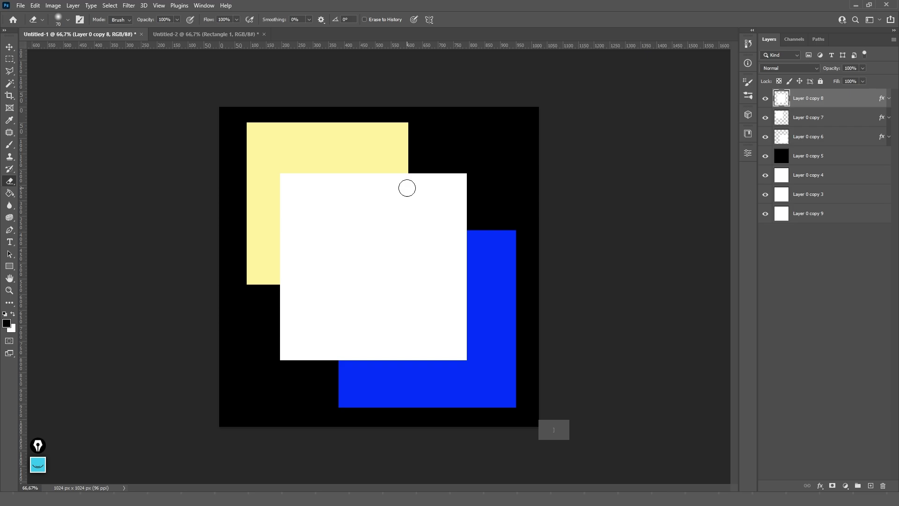
mouse_move(458, 178)
mouse_down()
mouse_move(448, 408)
mouse_move(447, 282)
mouse_move(433, 156)
mouse_move(440, 341)
mouse_up()
key(v)
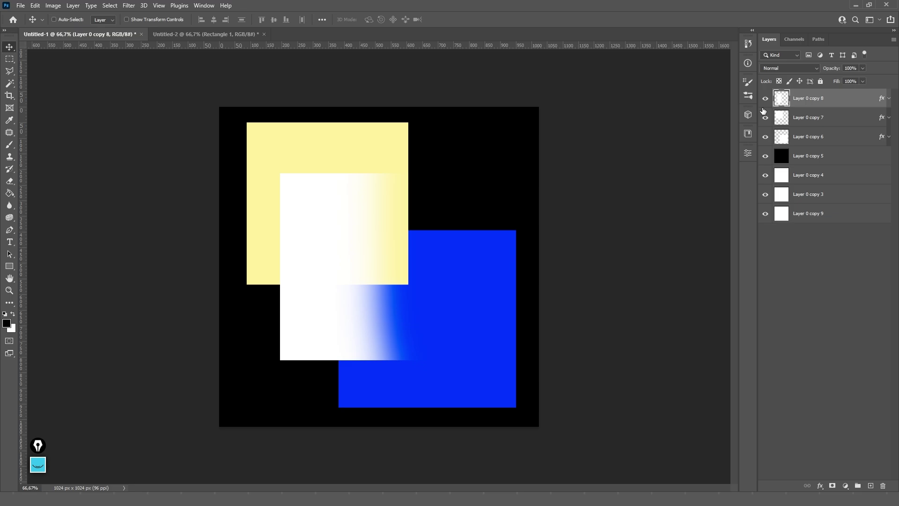
key(ctrl+z)
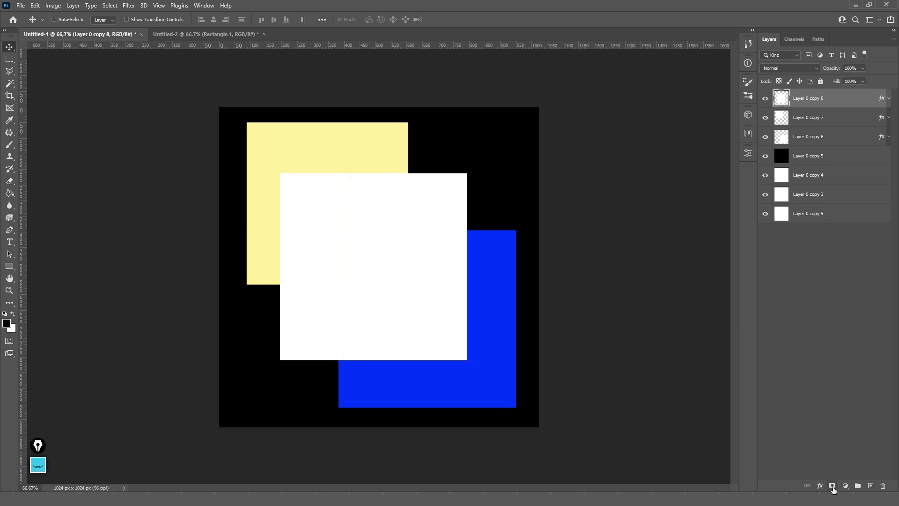
key(ctrl+m)
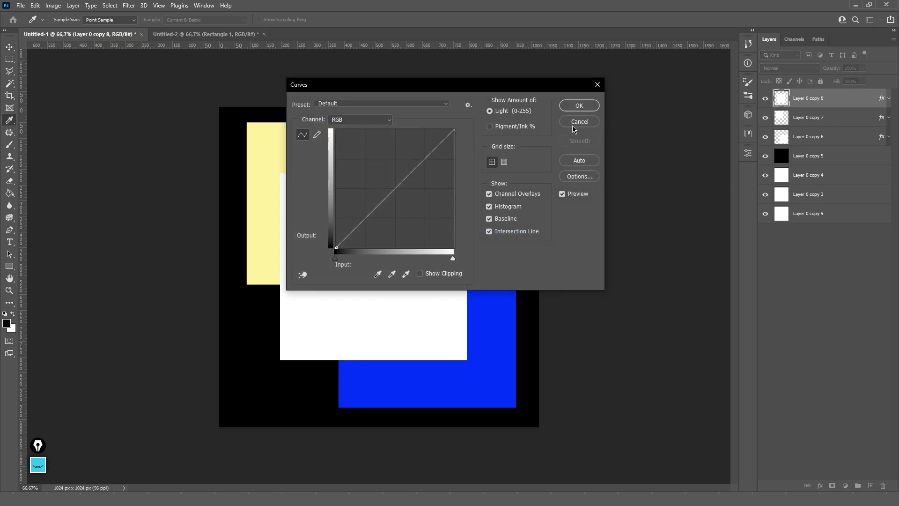
key(Escape)
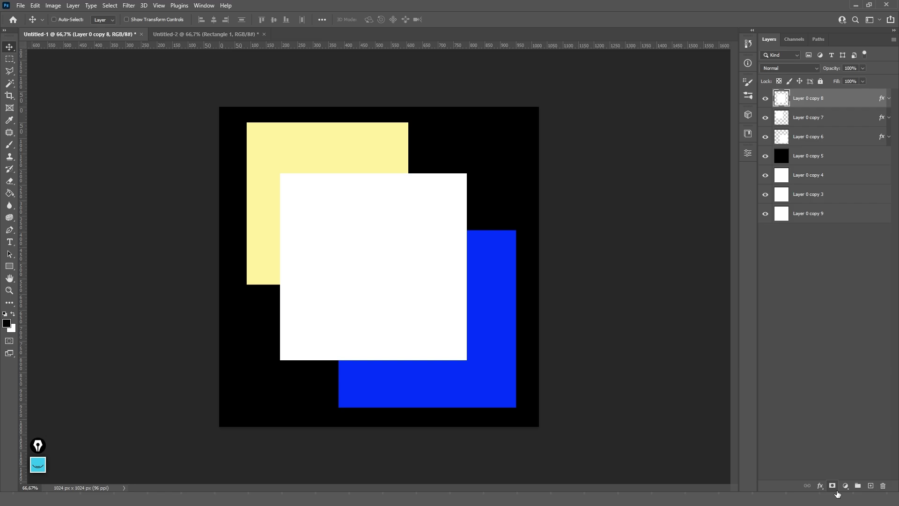
- Add a layer mask to Layer 0 copy 8, then delete it again
click(833, 487)
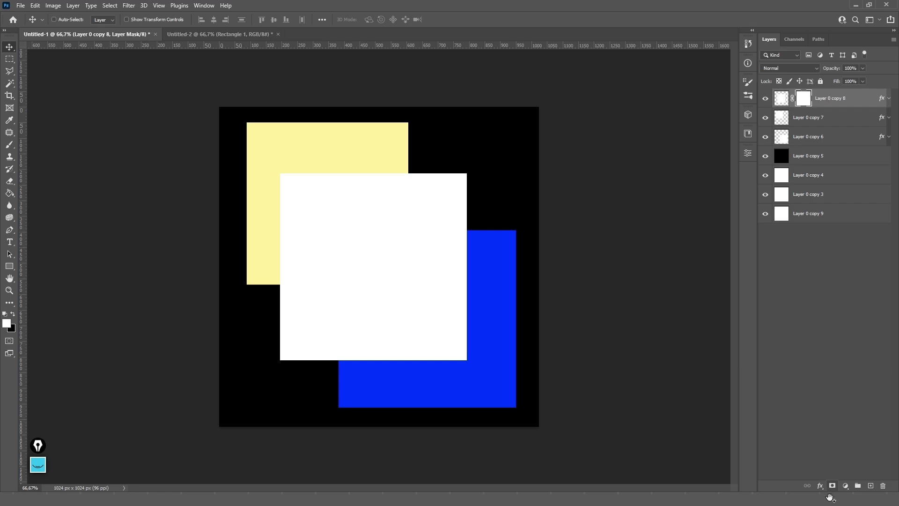
right_click(804, 100)
click(817, 115)
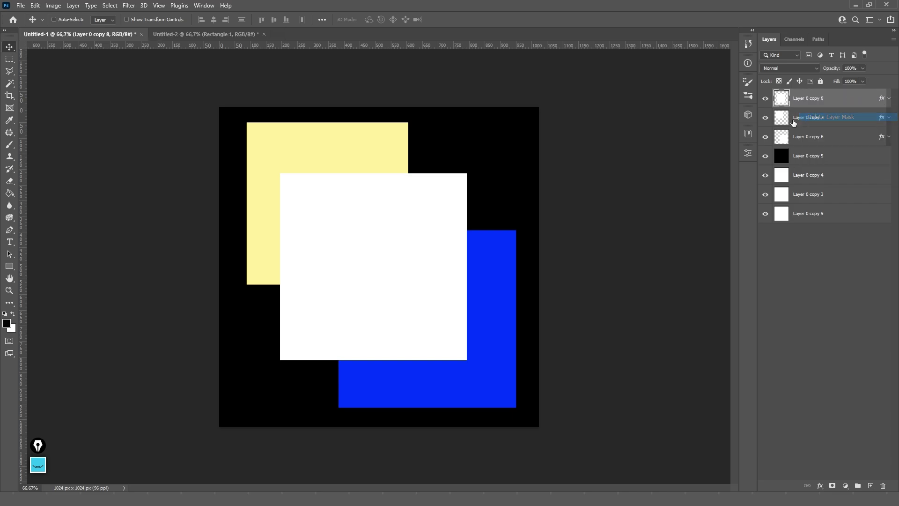
- Try a mask from a rectangular selection inside the white square, then undo it and deselect
click(9, 60)
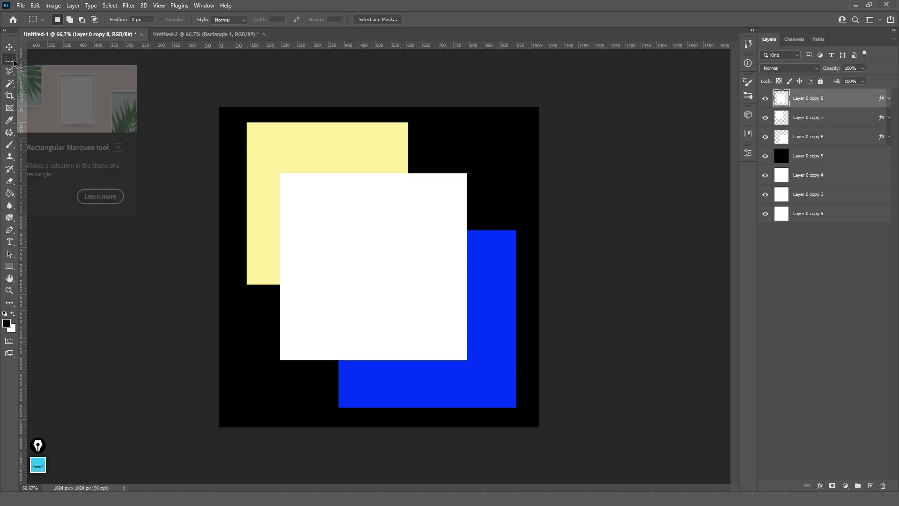
drag(296, 188, 426, 339)
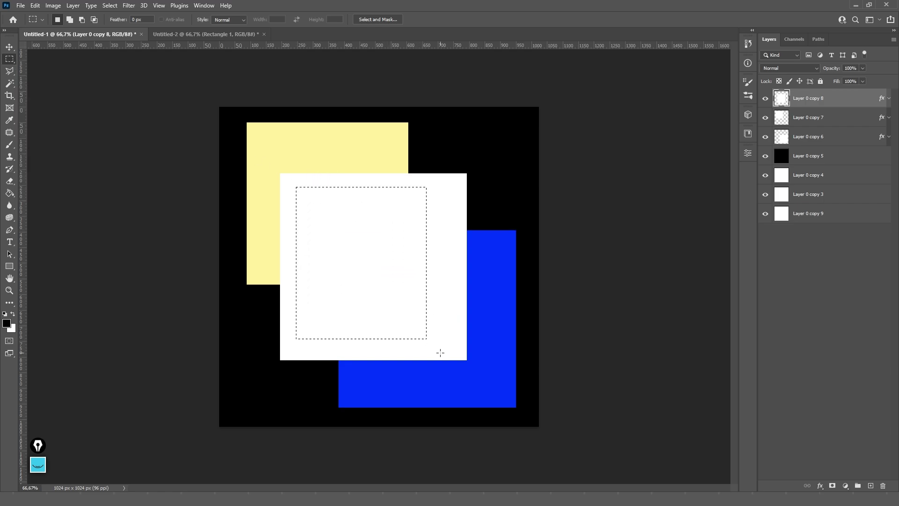
click(832, 485)
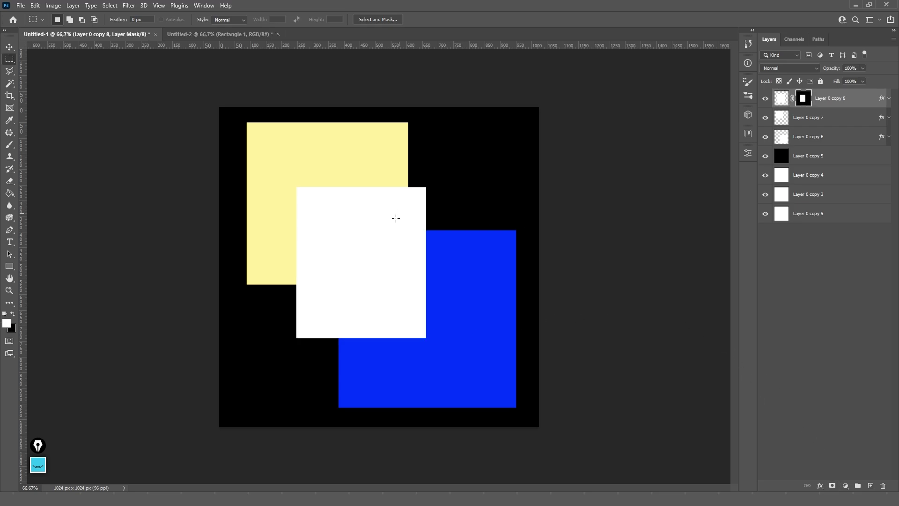
key(ctrl+z)
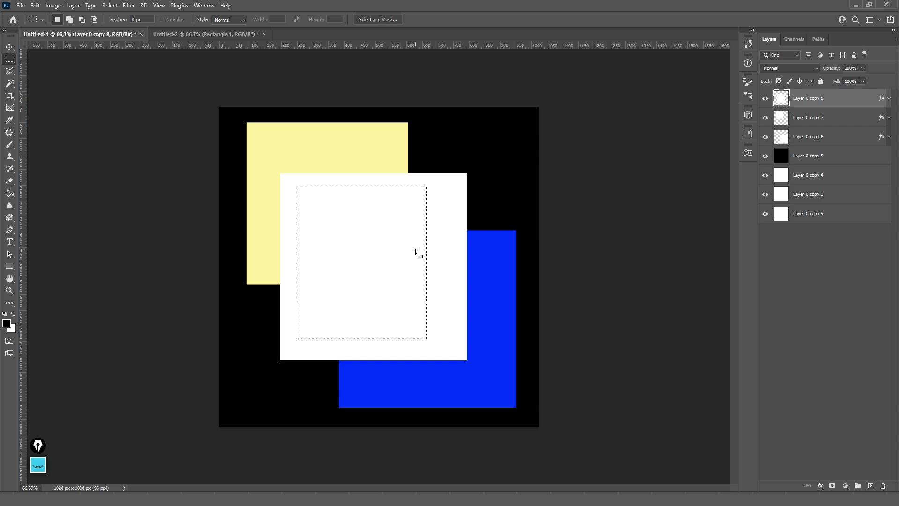
key(ctrl+d)
- Reset default black and white colours and add a plain white mask to Layer 0 copy 8
key(v)
key(d)
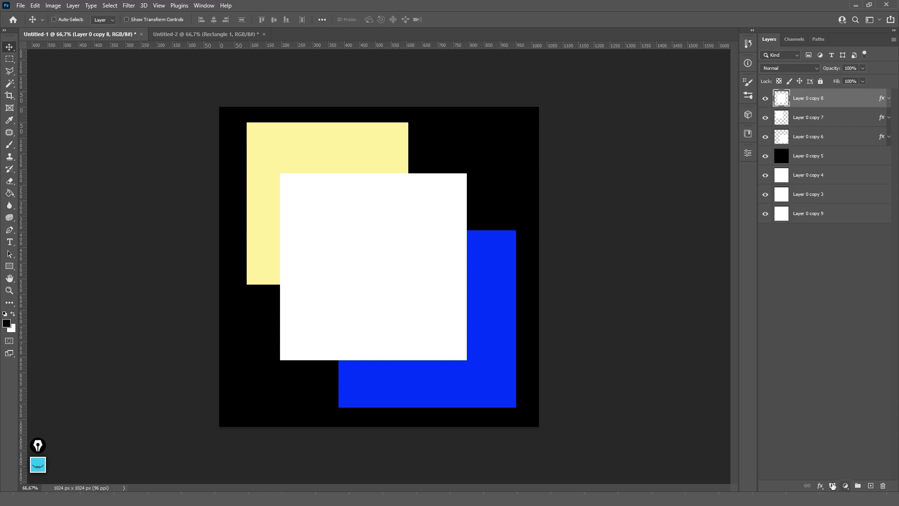
click(833, 485)
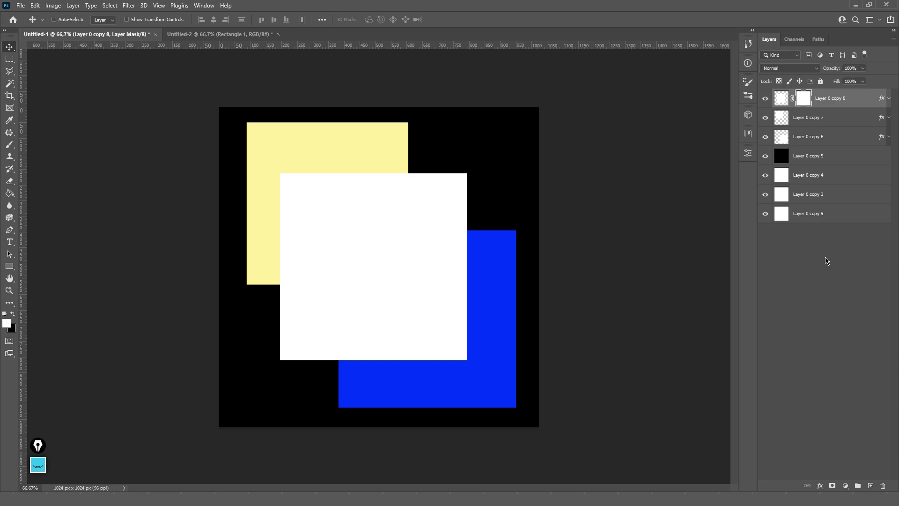
- Test an Eraser stroke down the white square's layer pixels, then undo it
key(e)
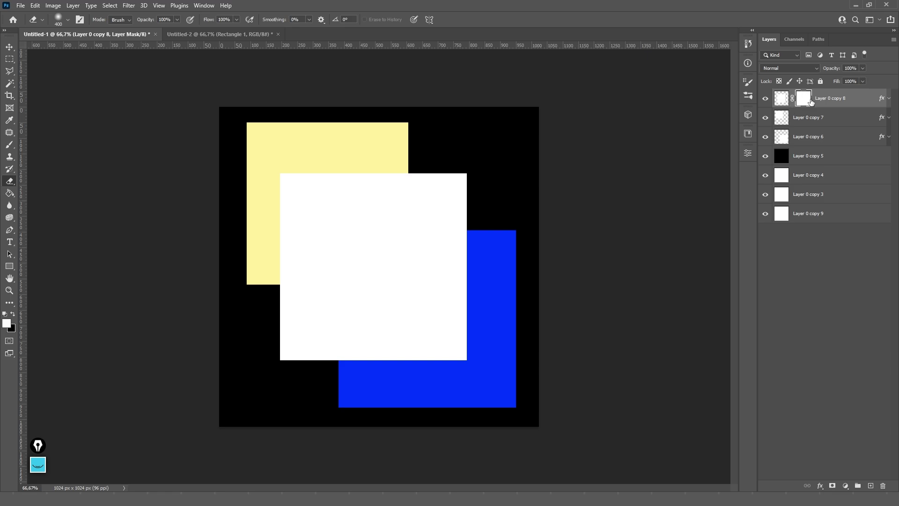
click(783, 100)
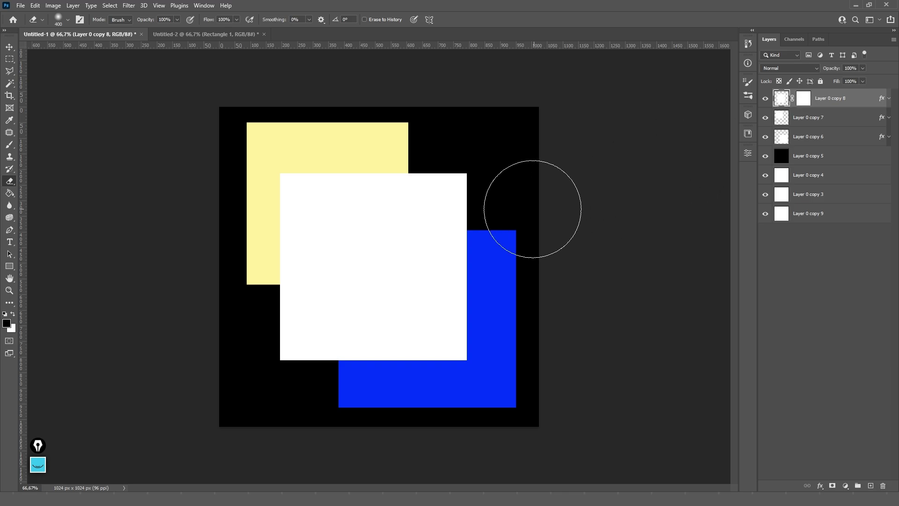
mouse_move(532, 209)
mouse_down()
mouse_move(450, 325)
mouse_move(445, 384)
mouse_up()
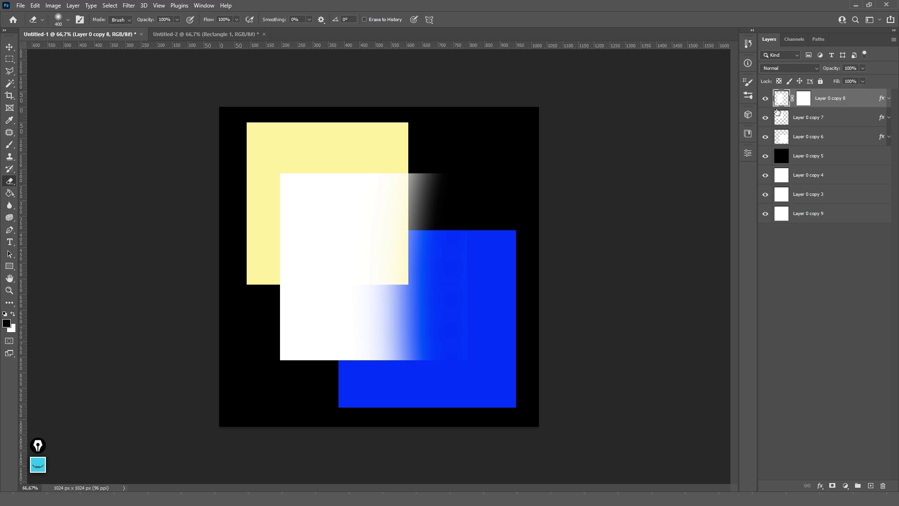
key(ctrl+z)
- Set the background colour to ffffff and erase a soft diagonal band across the white square's mask
click(806, 103)
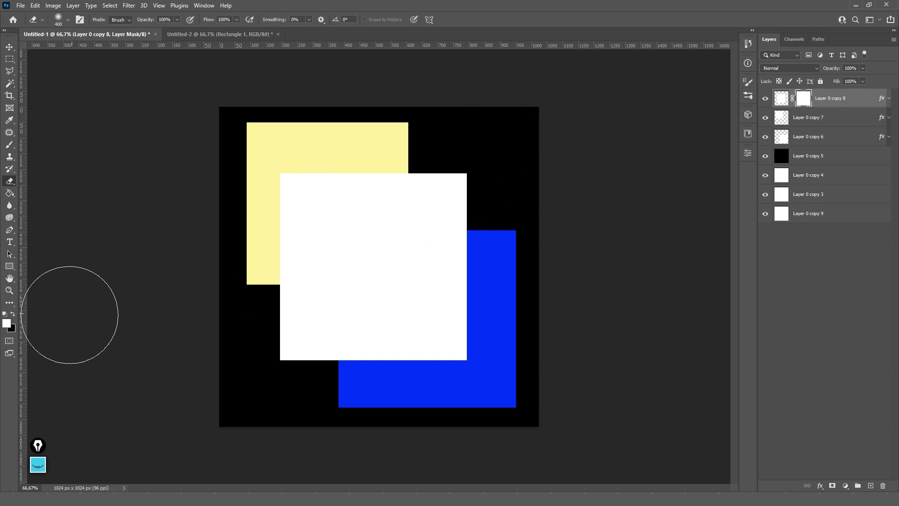
click(13, 329)
text(ffffff)
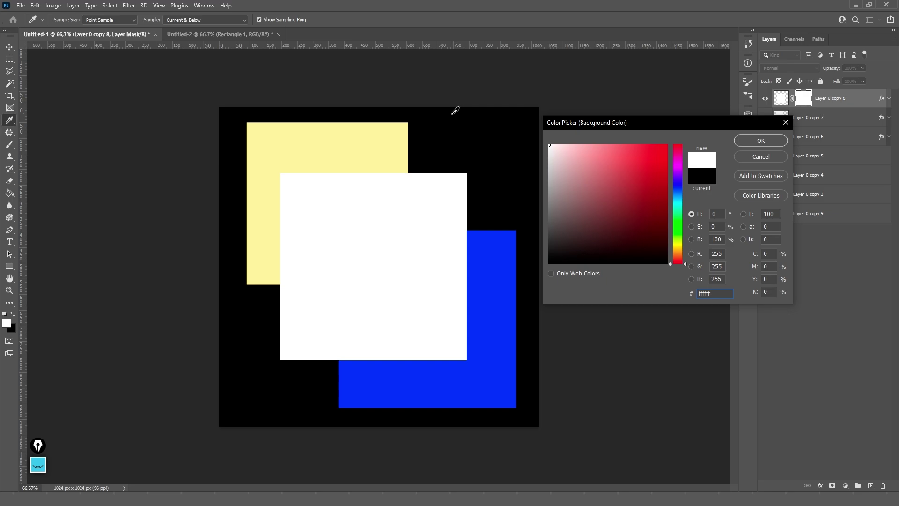
click(735, 141)
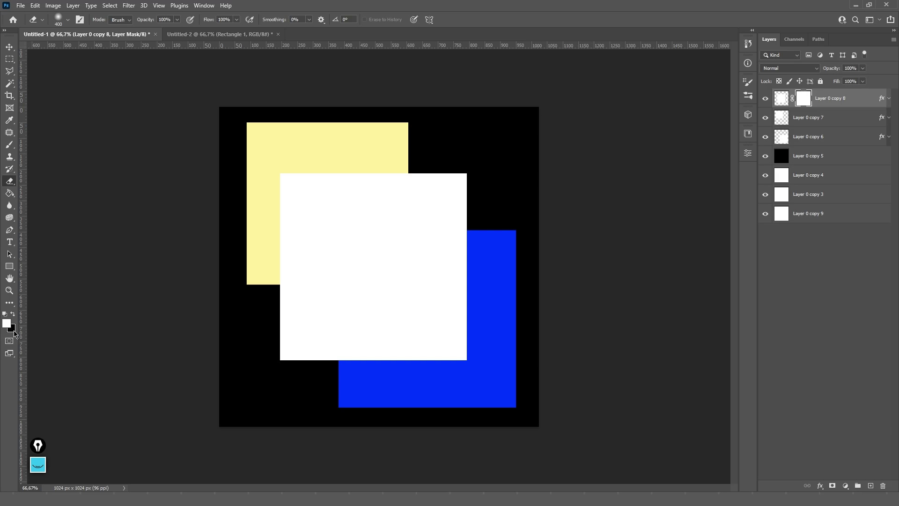
mouse_move(515, 150)
mouse_down()
mouse_move(450, 249)
mouse_move(218, 470)
mouse_up()
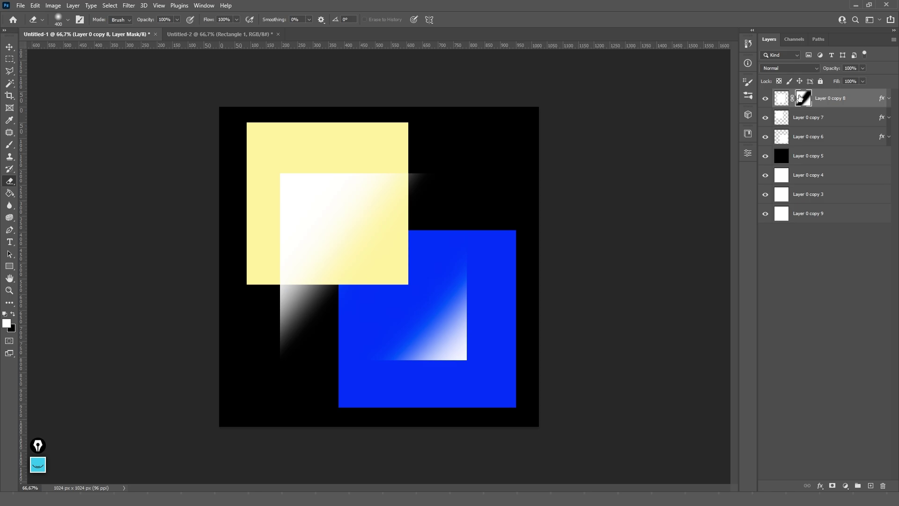
click(783, 101)
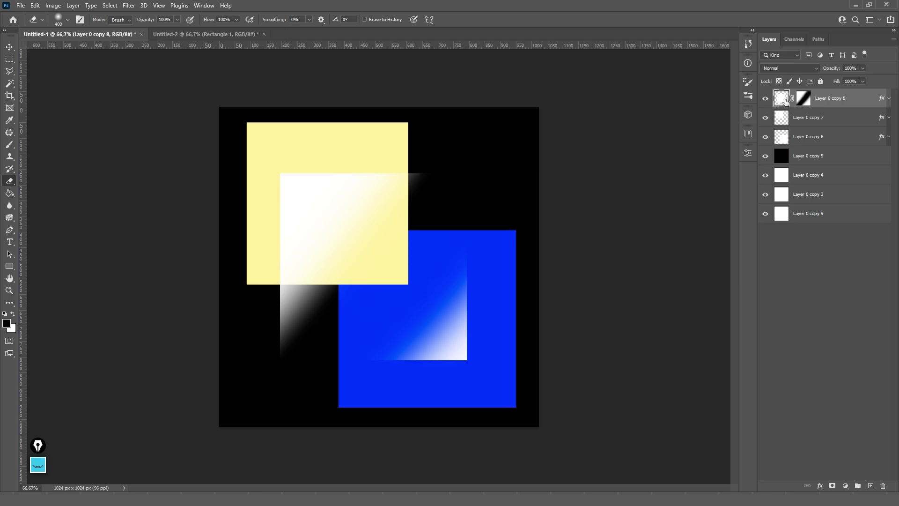
- Show large layer thumbnails and select the white square's layer mask
right_click(810, 277)
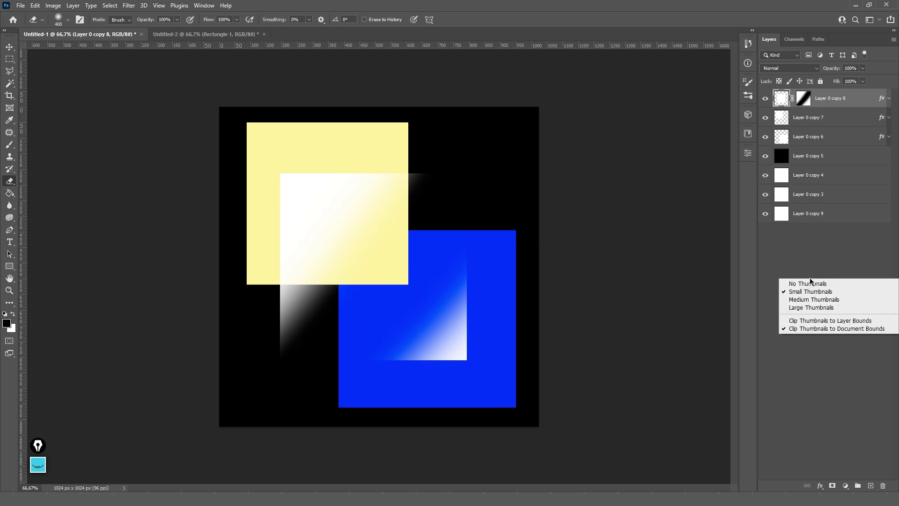
click(814, 308)
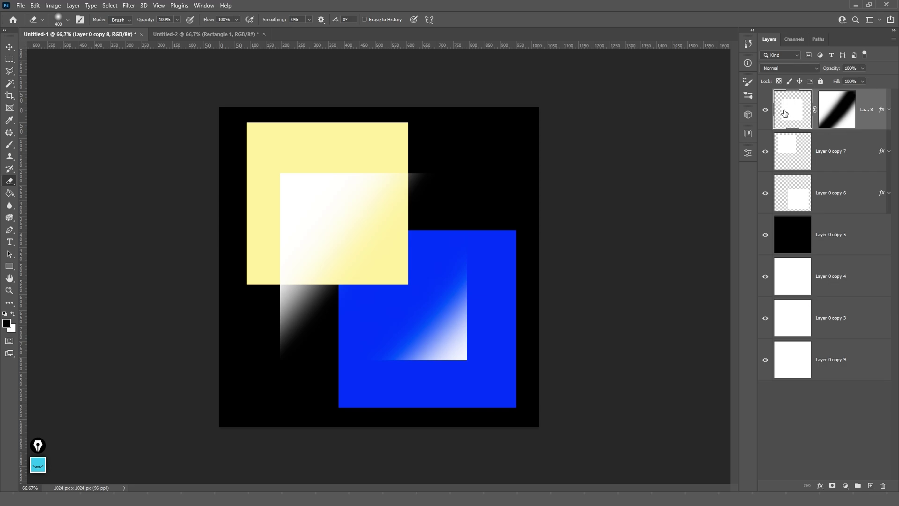
click(838, 109)
- Paint test strokes on the mask, then fill it with solid white to remove the fade
key(x)
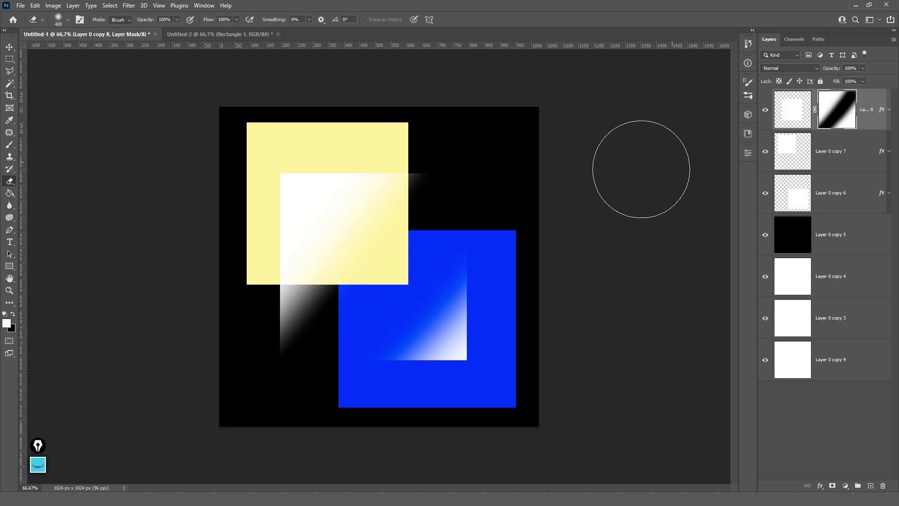
click(287, 337)
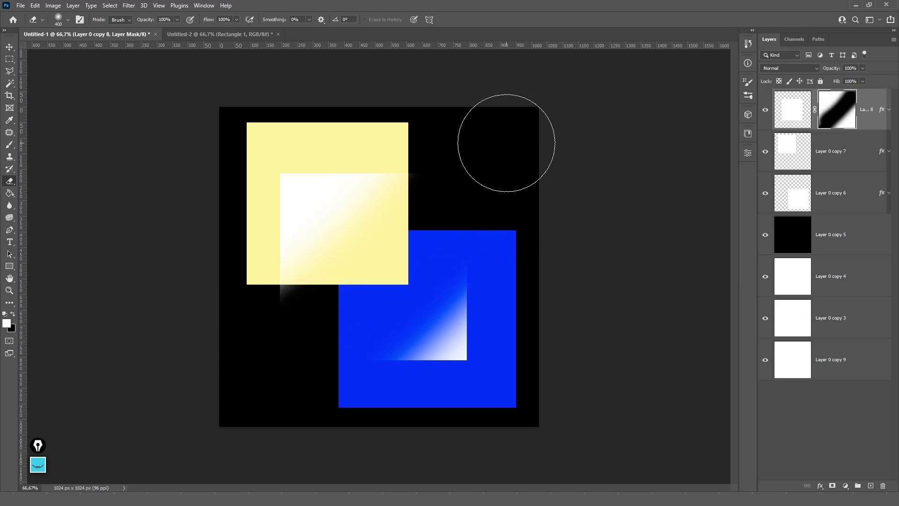
key(x)
mouse_move(506, 143)
mouse_down()
mouse_move(405, 241)
mouse_move(284, 386)
mouse_up()
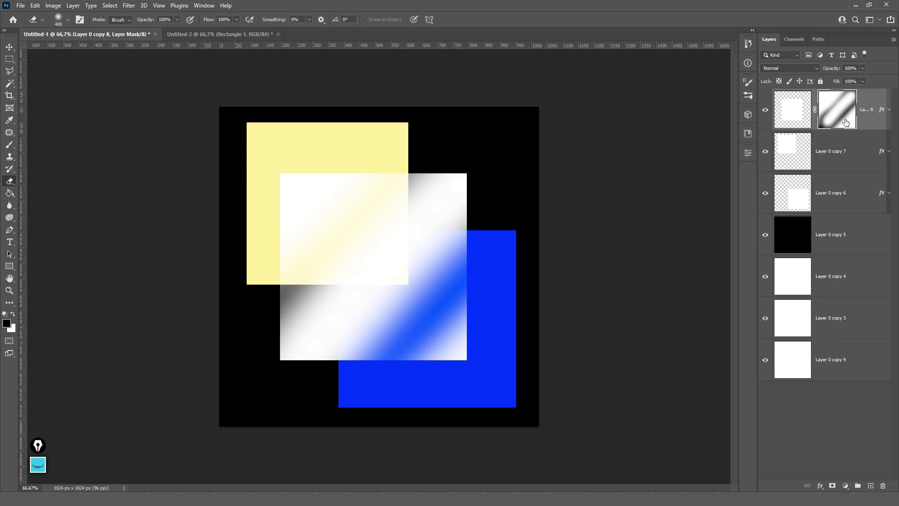
key(Delete)
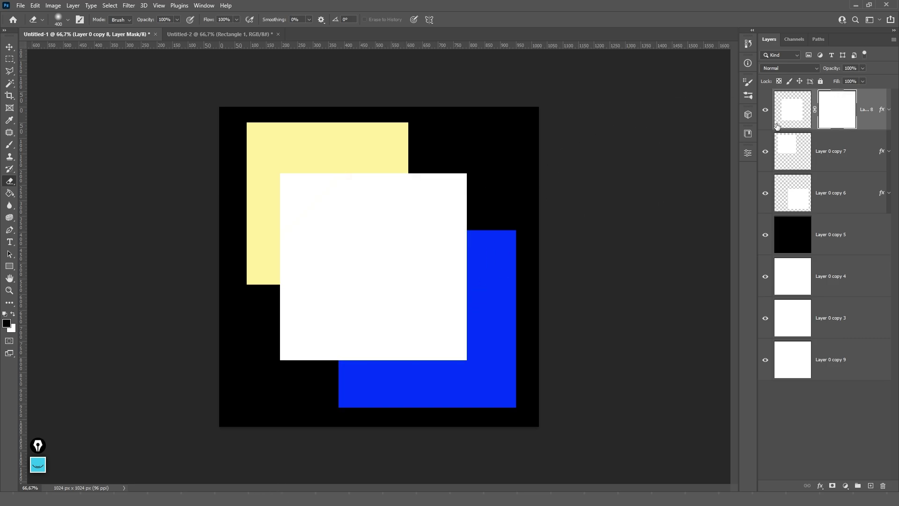
- Paint soft strokes on the mask with a 22% opacity, size-200 brush, then refill it white
key(b)
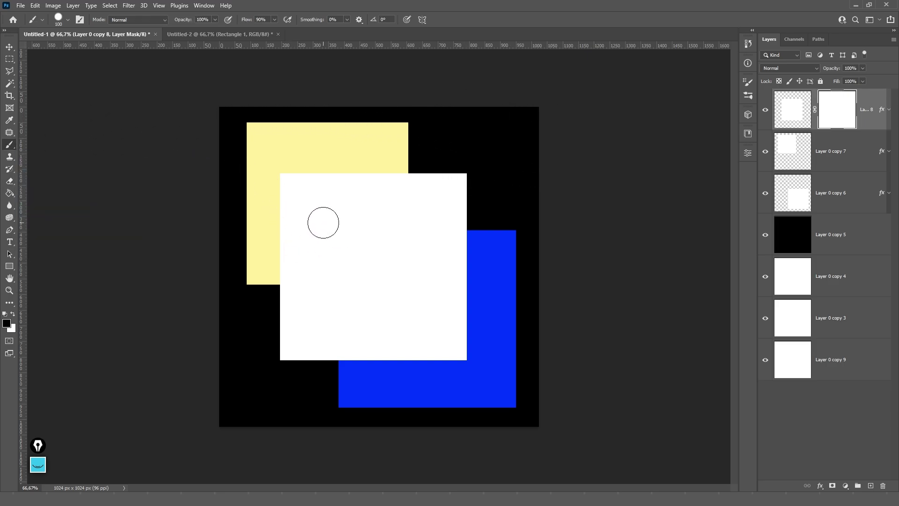
click(215, 20)
drag(215, 29, 180, 29)
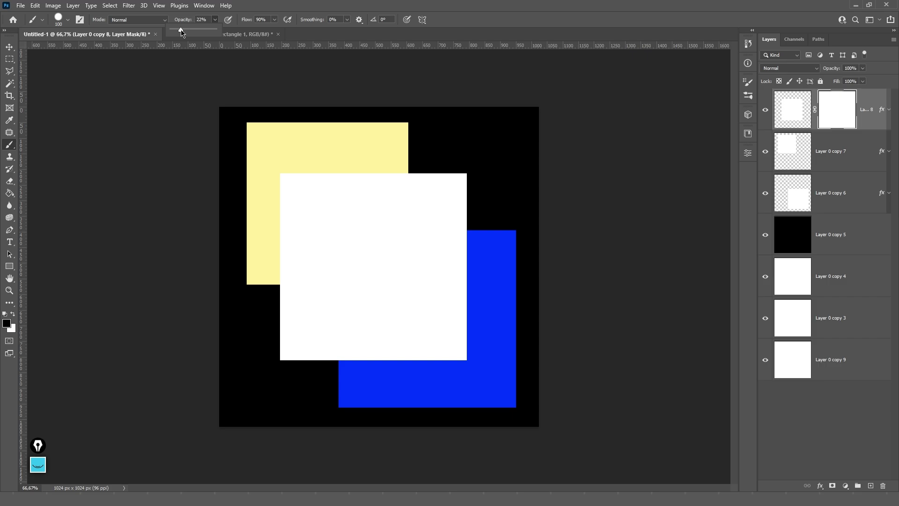
key(bracketright)
key(bracketright)
key(bracketright)
key(bracketright)
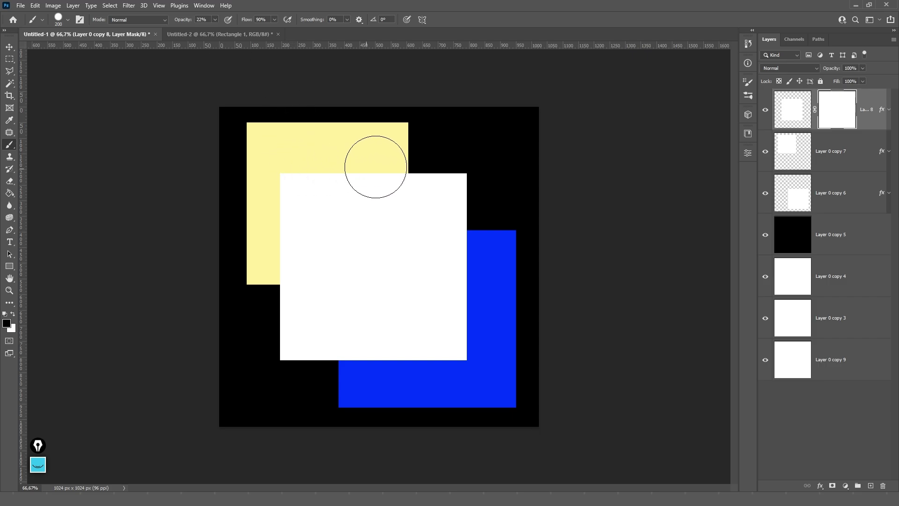
drag(375, 164, 265, 267)
mouse_move(311, 372)
mouse_down()
mouse_move(490, 260)
mouse_move(356, 400)
mouse_move(481, 283)
mouse_move(432, 311)
mouse_move(351, 387)
mouse_move(463, 267)
mouse_move(325, 363)
mouse_up()
key(x)
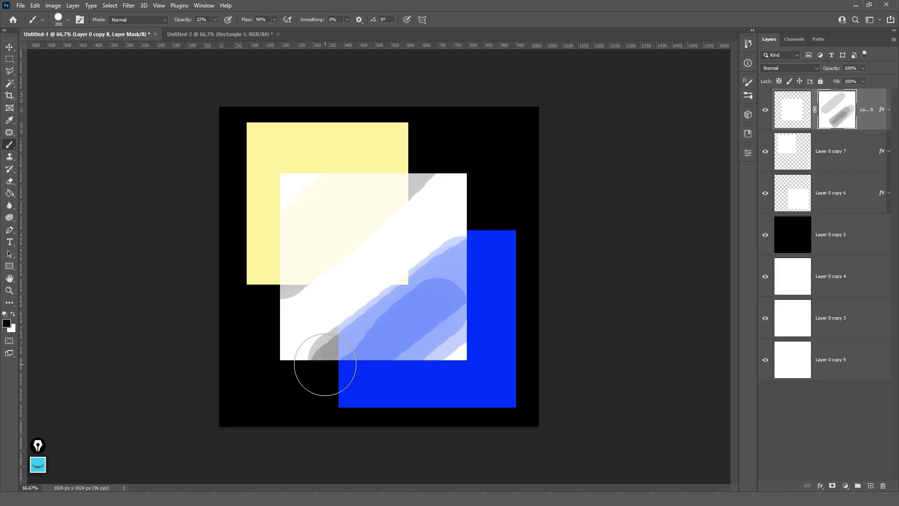
mouse_move(429, 337)
mouse_down()
mouse_move(427, 317)
mouse_move(352, 369)
mouse_move(447, 282)
mouse_move(316, 361)
mouse_move(442, 283)
mouse_move(321, 371)
mouse_move(478, 252)
mouse_move(311, 371)
mouse_move(461, 274)
mouse_move(336, 345)
mouse_move(318, 340)
mouse_move(342, 321)
mouse_up()
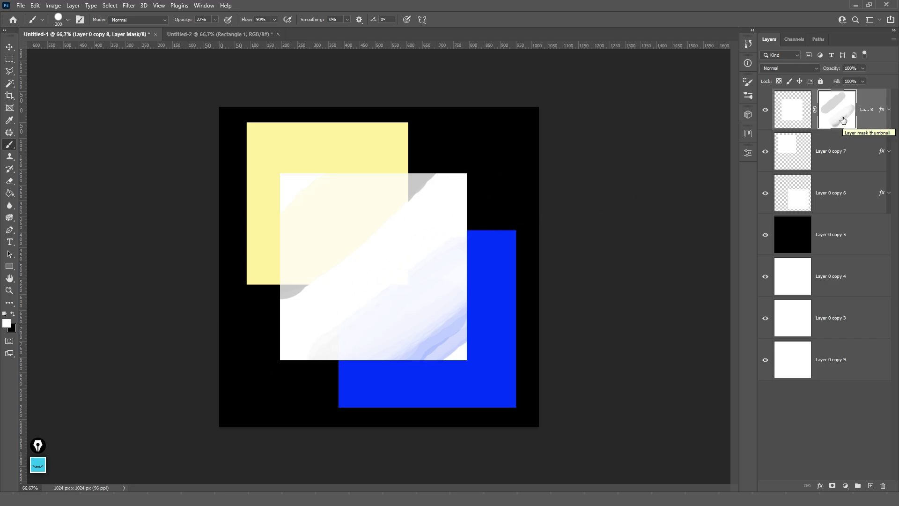
key(alt+BackSpace)
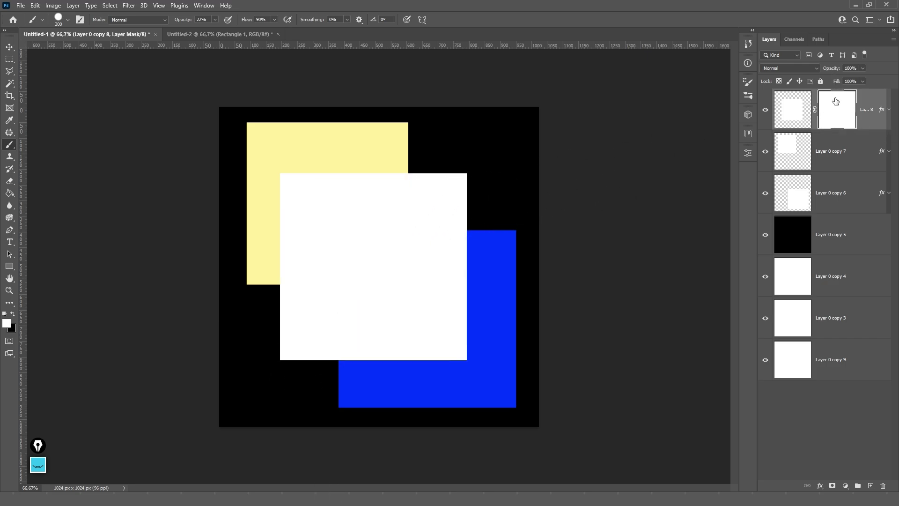
- Unlink the mask and stamp a 100% opacity black circle in the square's centre
key(v)
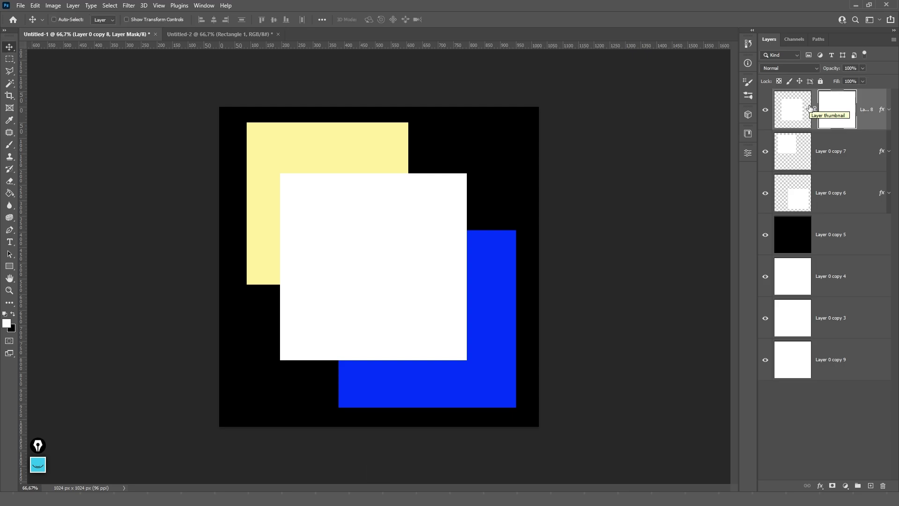
click(814, 109)
key(b)
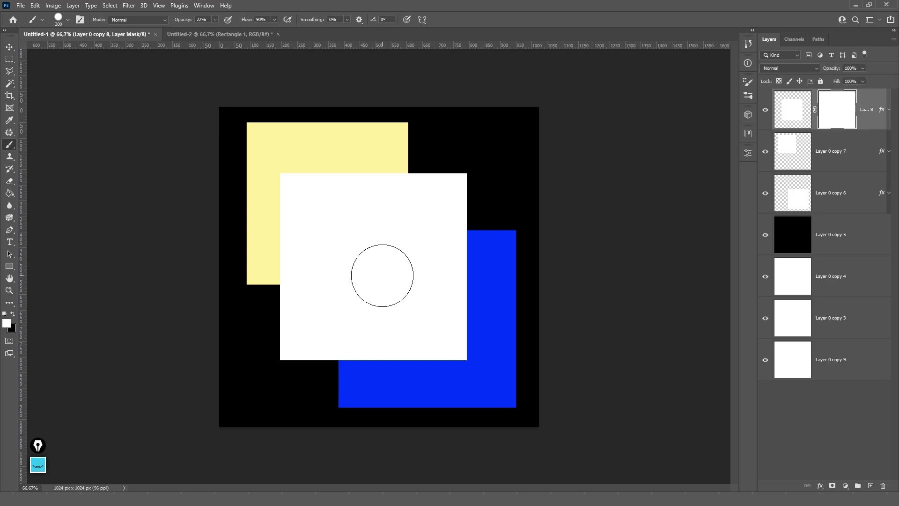
key(x)
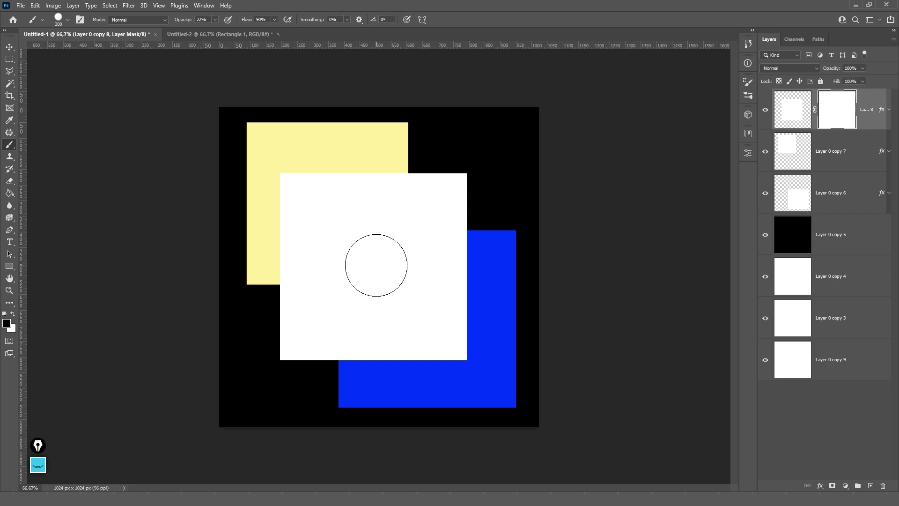
click(372, 268)
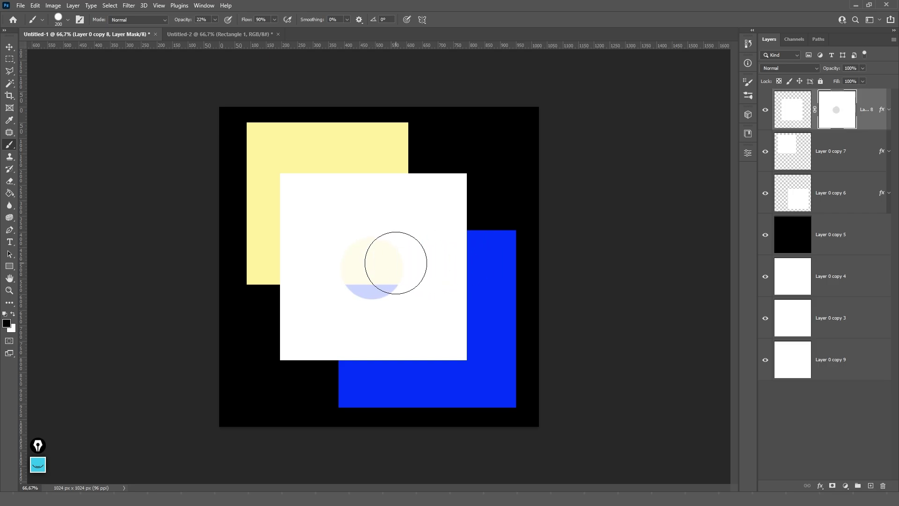
key(0)
click(374, 267)
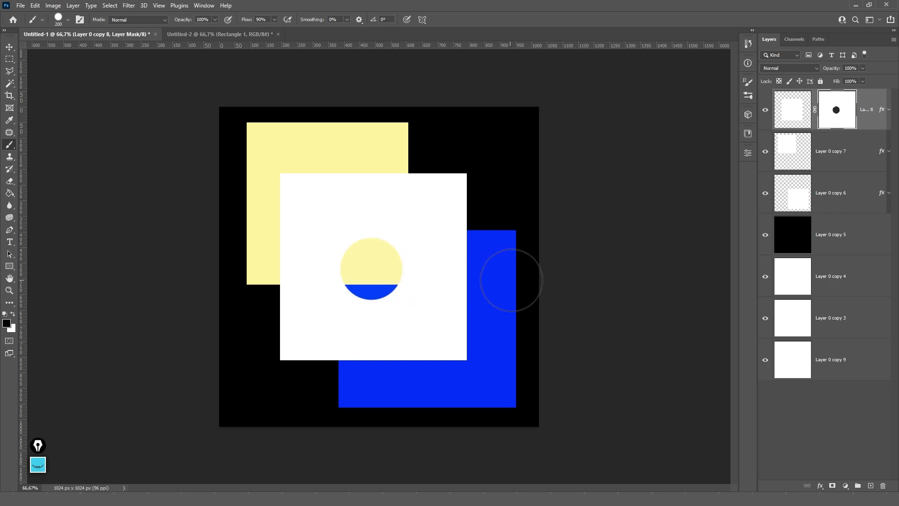
key(v)
click(783, 115)
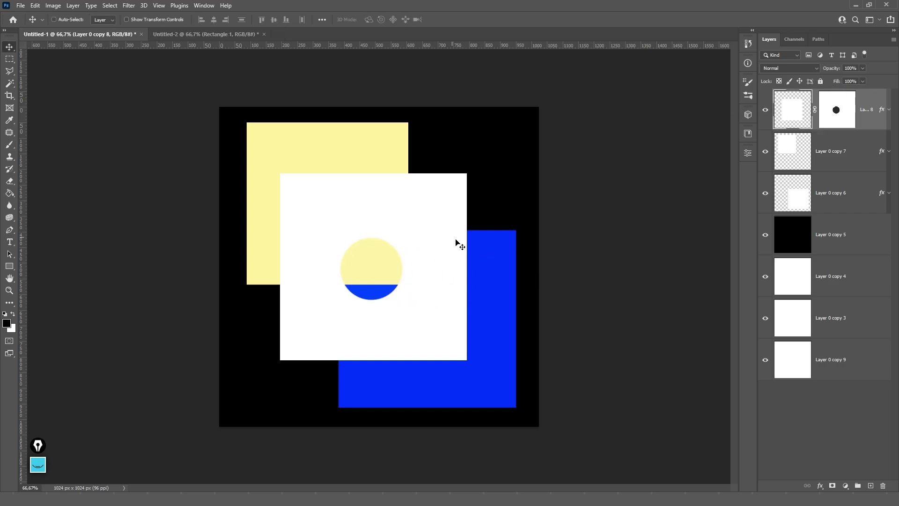
- Move the white square up and left, leaving its circular hole in place
drag(457, 243, 467, 317)
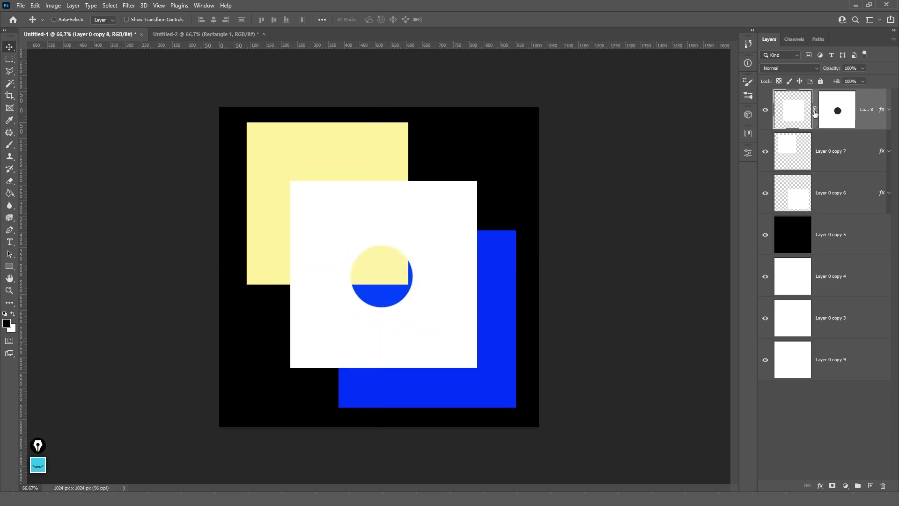
click(839, 115)
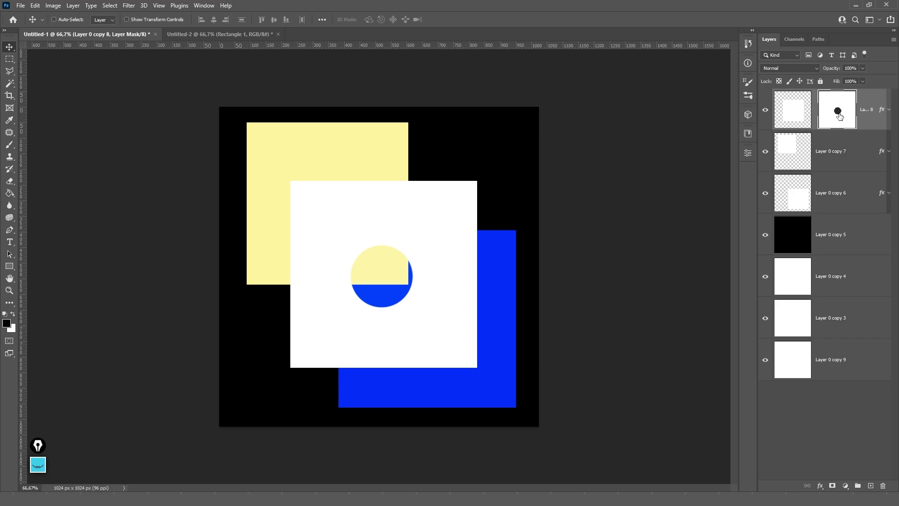
click(784, 114)
drag(486, 307, 427, 251)
- Shift the circular hole over the yellow square, relink the mask, and disable it
click(835, 111)
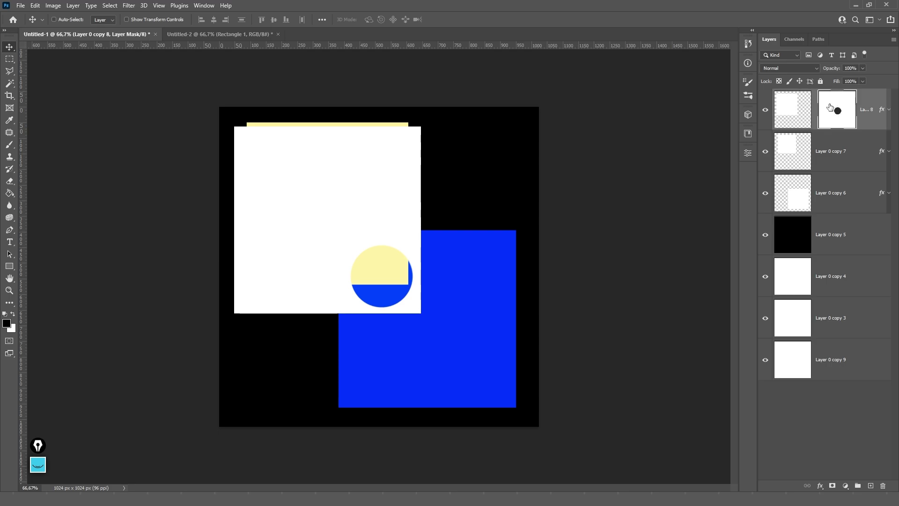
drag(567, 293, 483, 232)
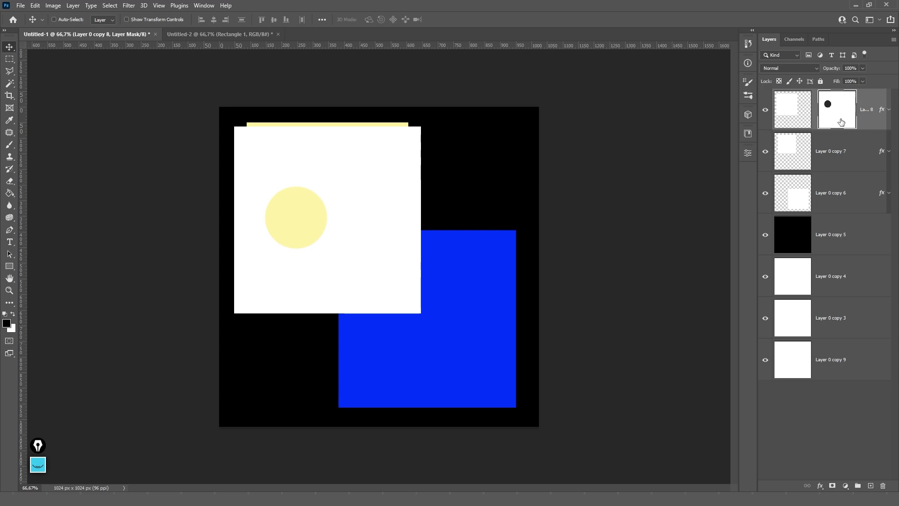
click(815, 110)
shift+click(832, 119)
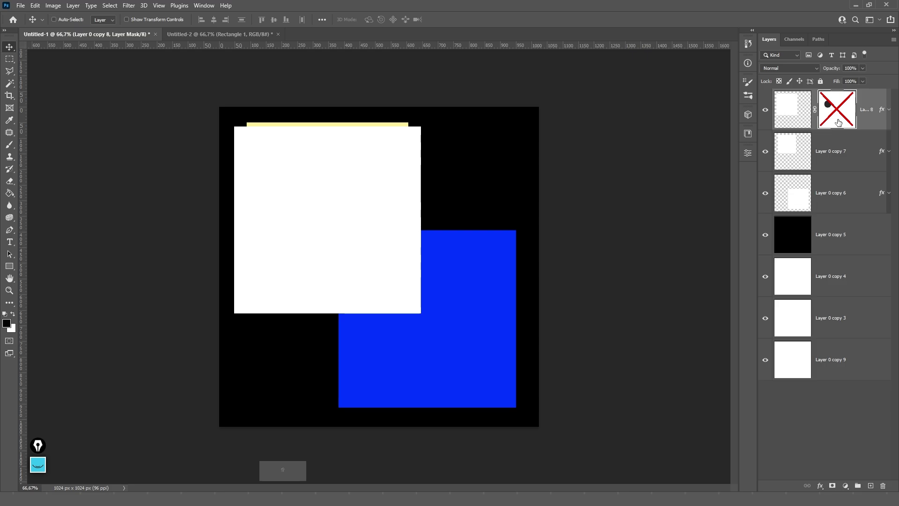
- Toggle the white square's mask off and on with Shift-clicks, leaving it enabled
shift+click(838, 120)
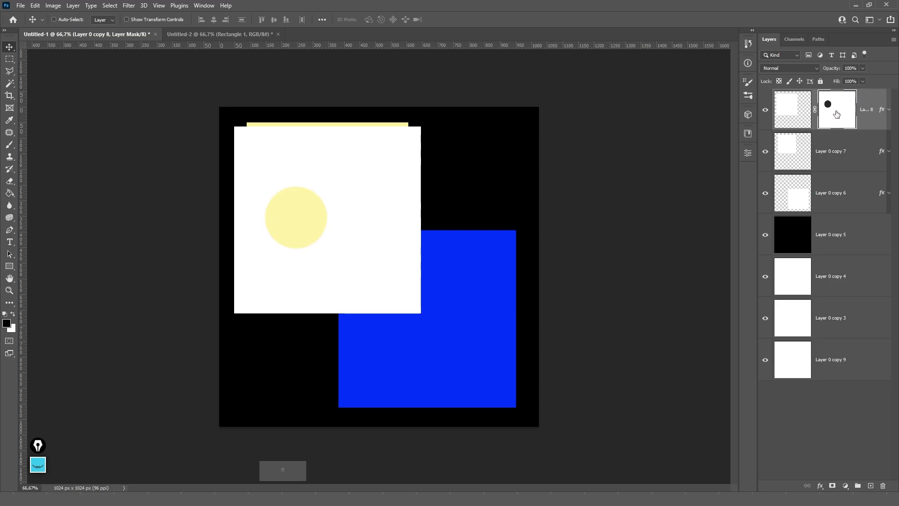
shift+click(836, 114)
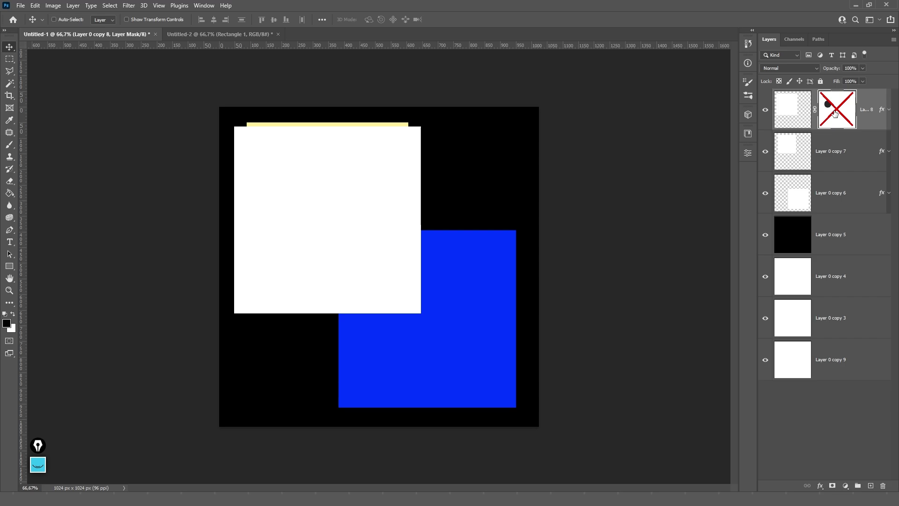
key(shift)
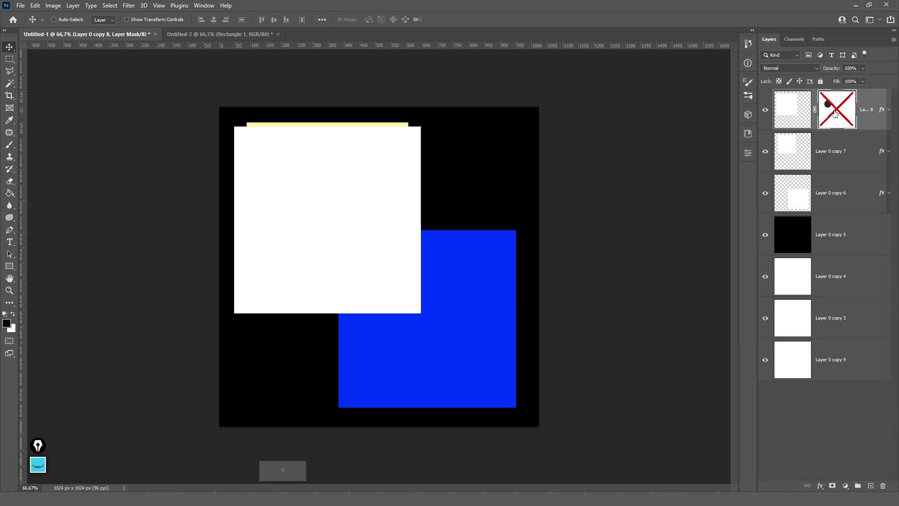
shift+click(835, 113)
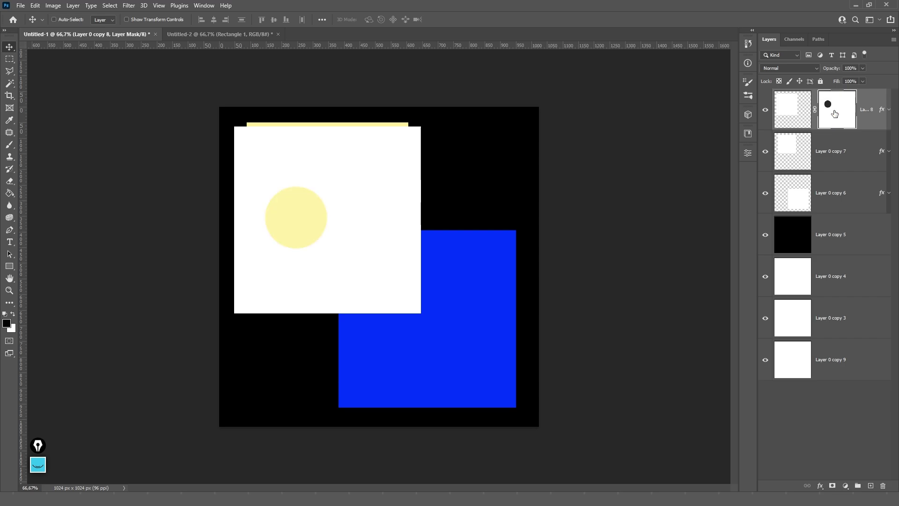
- Preview the mask alone, return to the composite, and select the layer pixels
alt+click(835, 114)
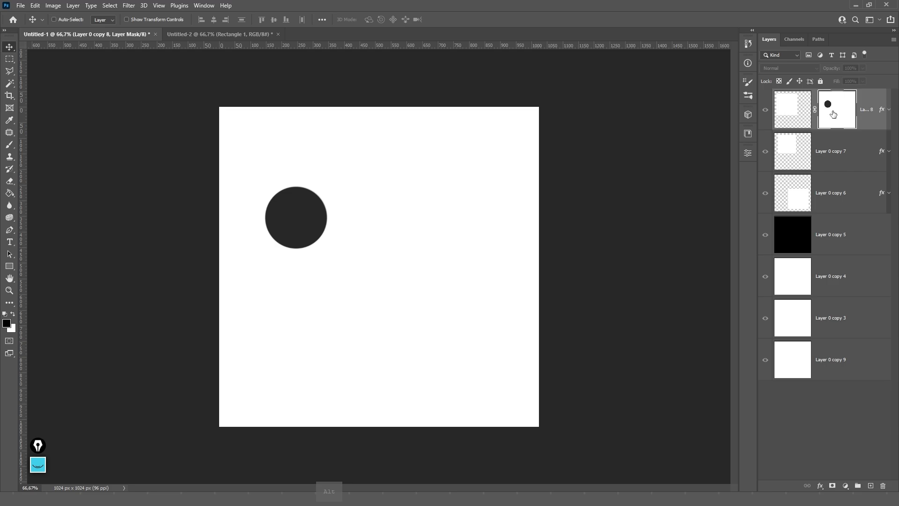
alt+click(834, 113)
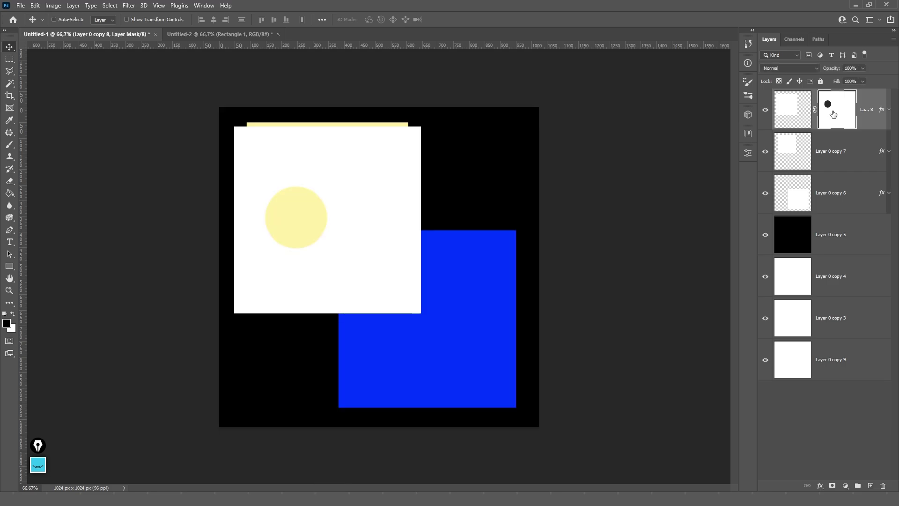
click(793, 121)
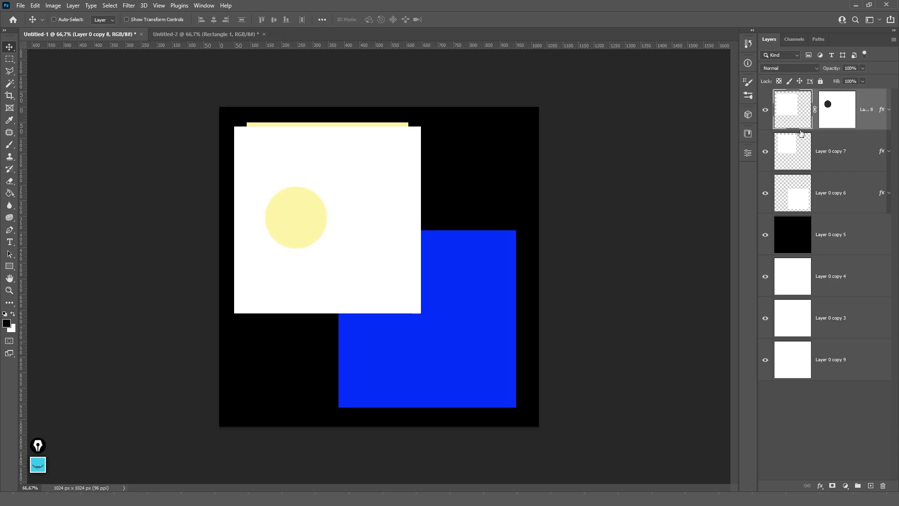
- Apply a red Color Overlay layer style to the white square
double_click(801, 133)
click(577, 233)
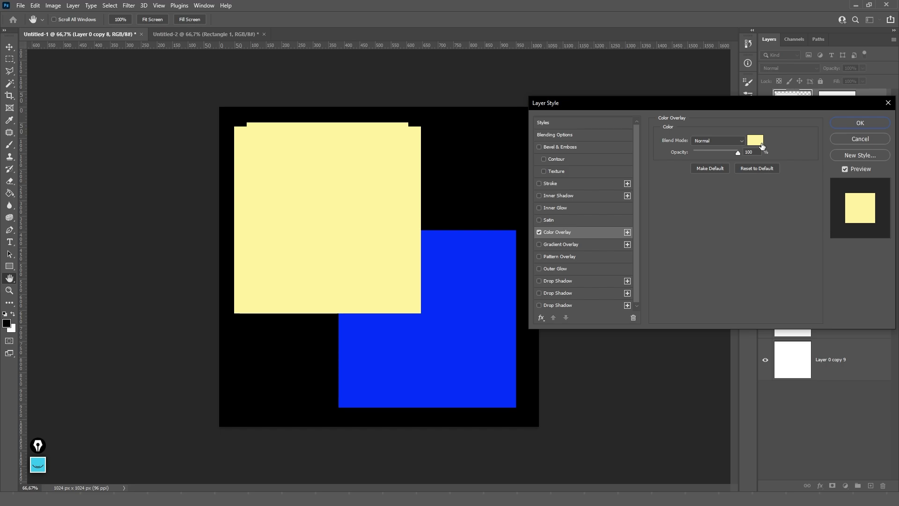
click(755, 140)
click(680, 159)
drag(680, 159, 680, 148)
click(749, 141)
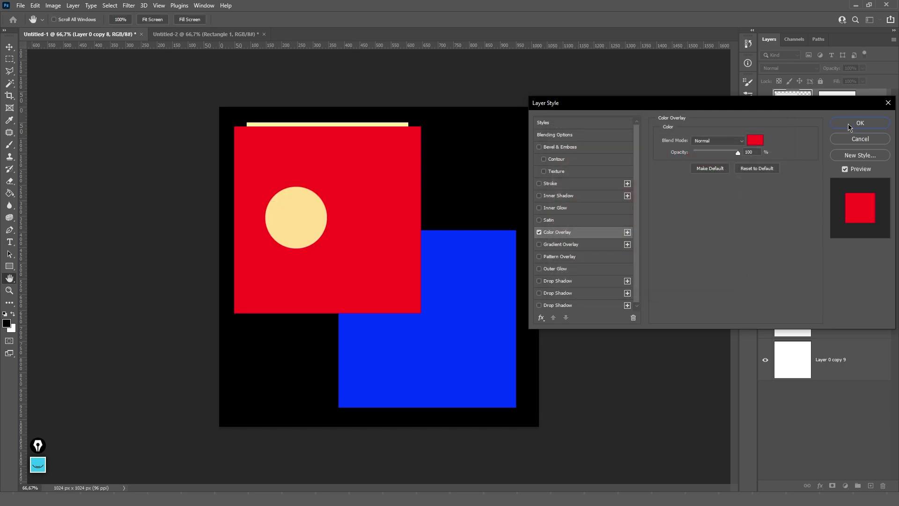
click(848, 124)
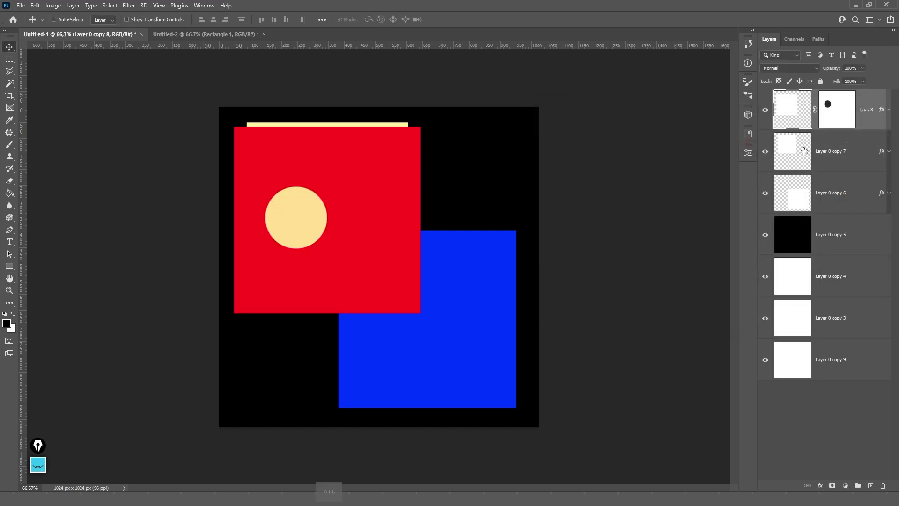
- Paint black on the mask in mask view, undo the strokes, and return to the composite
alt+click(836, 119)
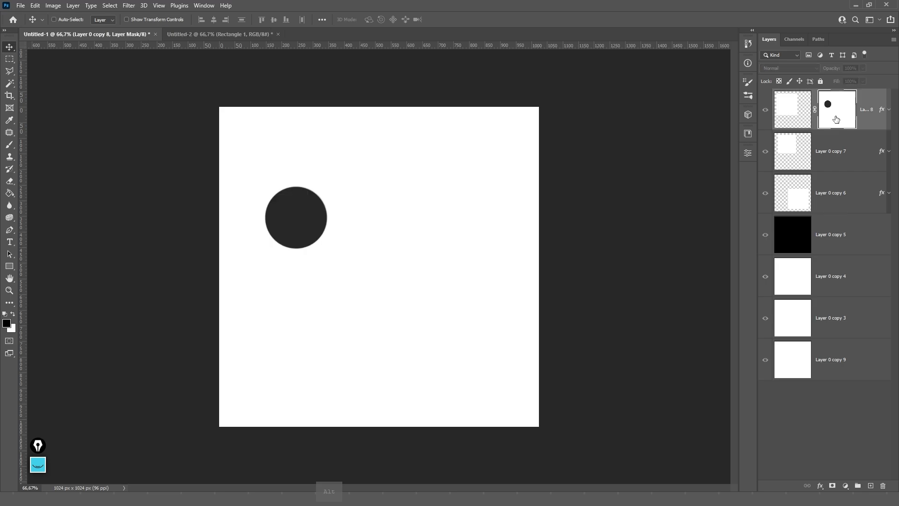
key(b)
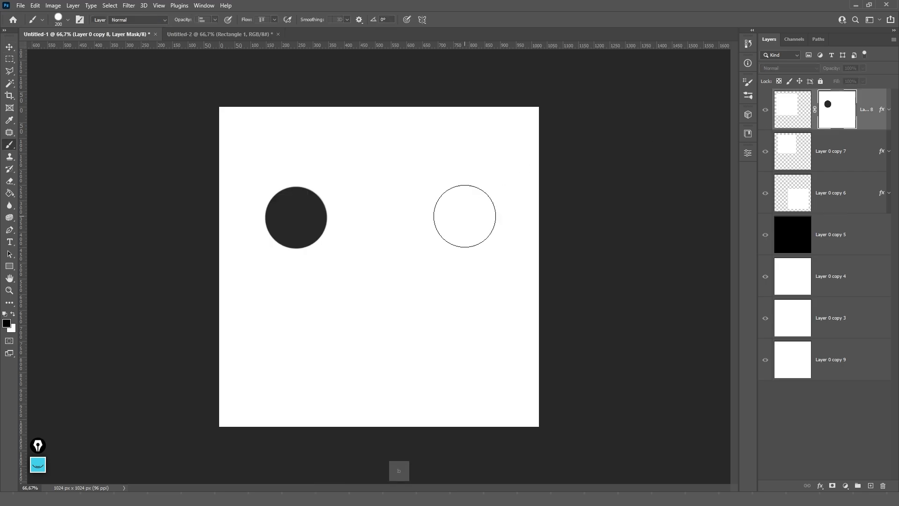
mouse_move(412, 196)
mouse_down()
mouse_move(419, 263)
mouse_move(374, 285)
mouse_move(405, 249)
mouse_move(340, 224)
mouse_move(285, 178)
mouse_move(409, 198)
mouse_move(484, 270)
mouse_move(457, 317)
mouse_up()
key(ctrl+z)
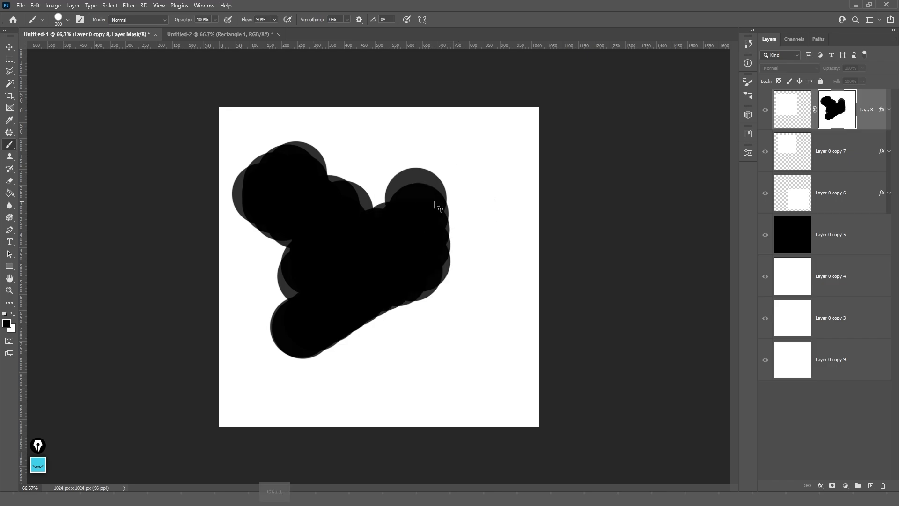
key(ctrl+z)
key(ctrl+z)
key(ctrl+z)
key(ctrl+z)
key(ctrl+z)
key(ctrl+z)
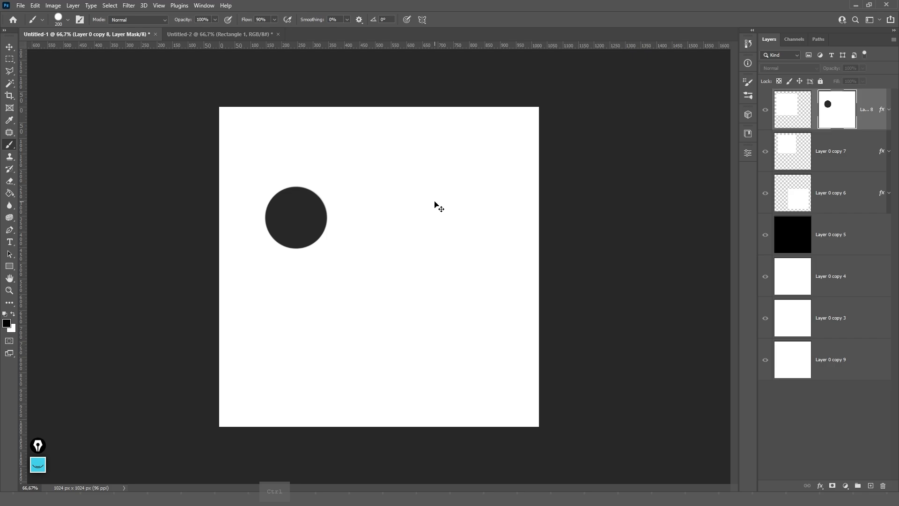
alt+click(830, 120)
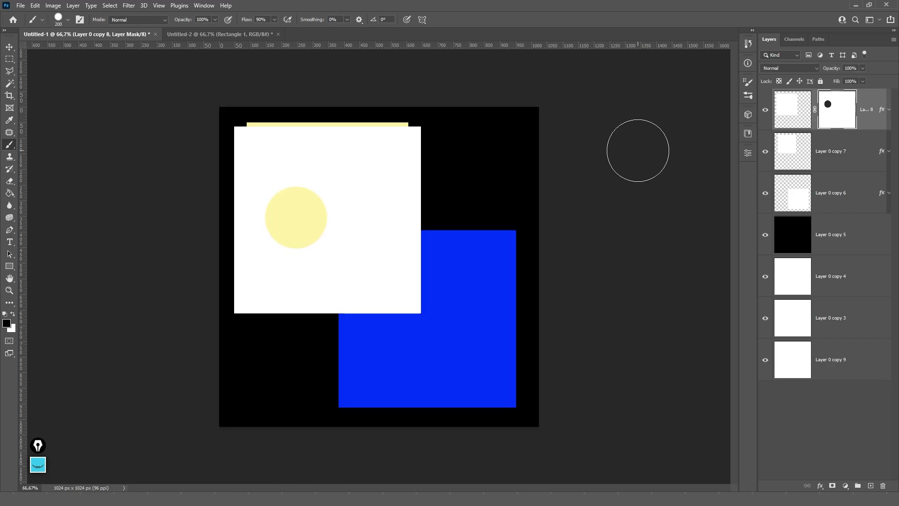
ctrl+click(834, 113)
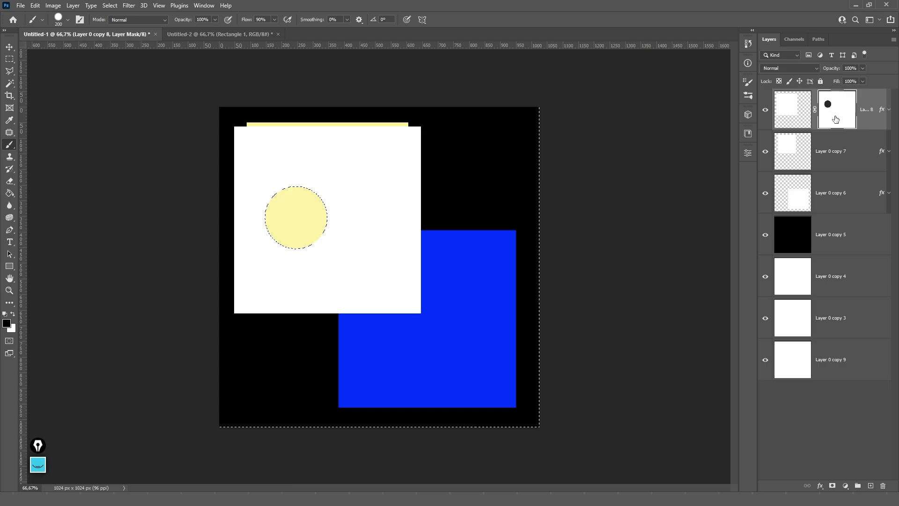
key(ctrl+d)
key(v)
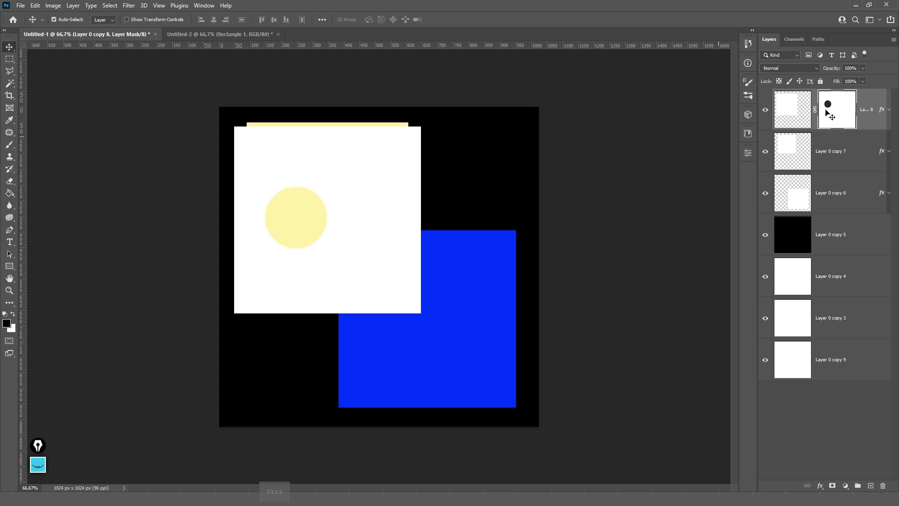
click(864, 116)
ctrl+click(829, 113)
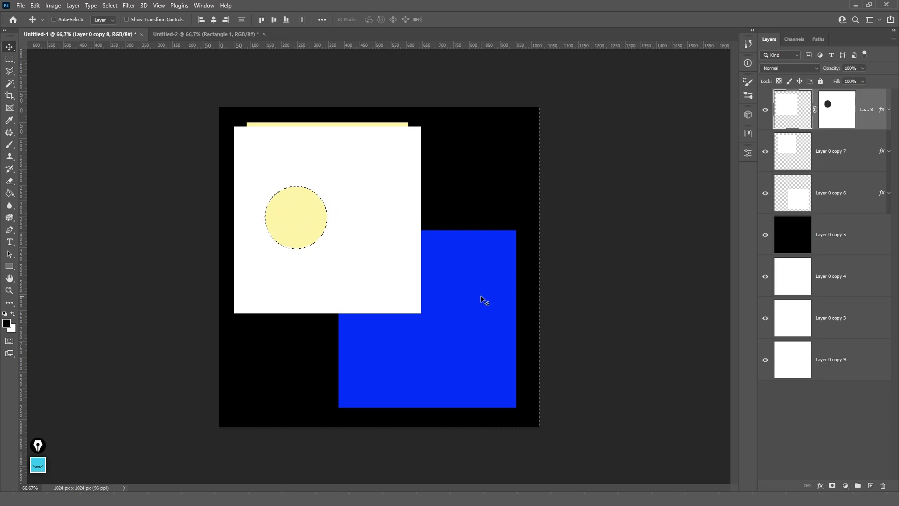
key(ctrl)
ctrl+click(793, 110)
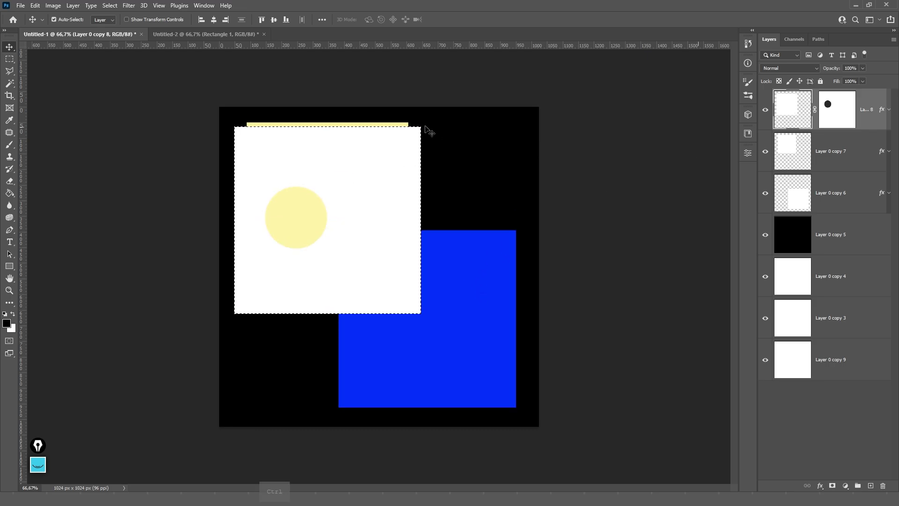
ctrl+click(837, 112)
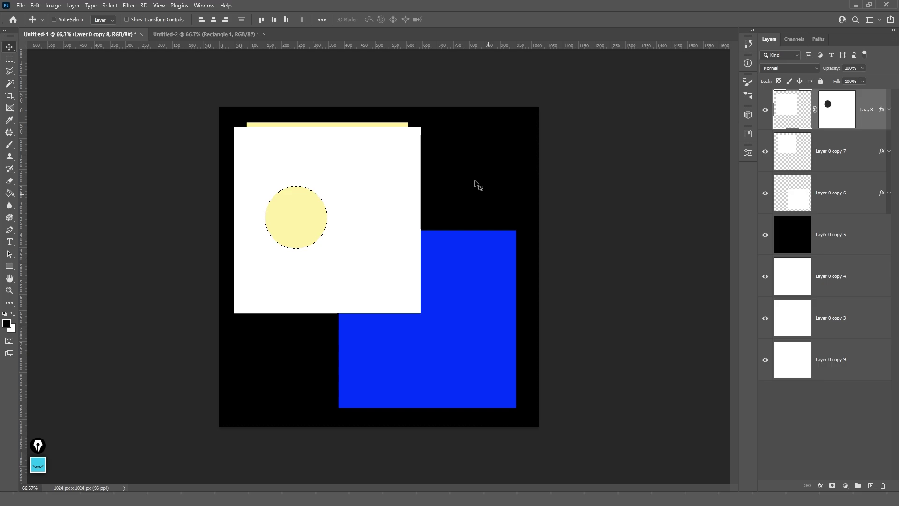
key(ctrl+d)
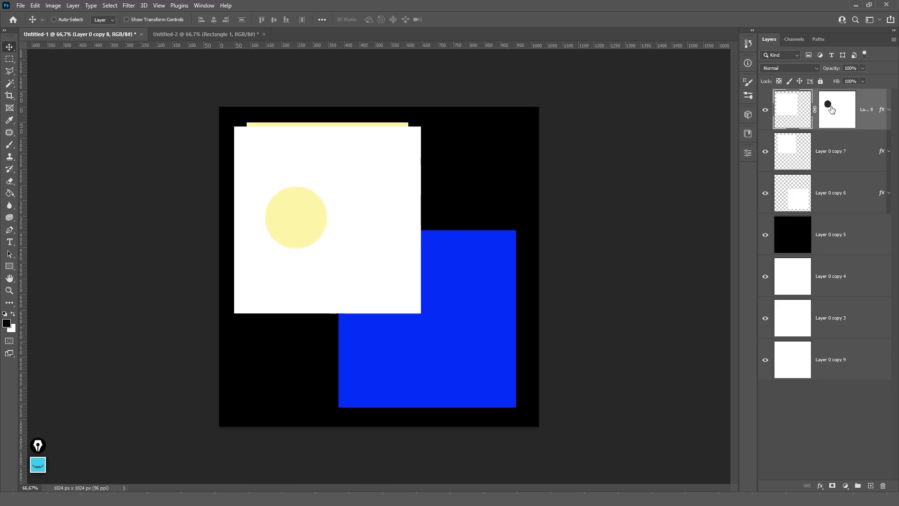
drag(836, 113, 836, 155)
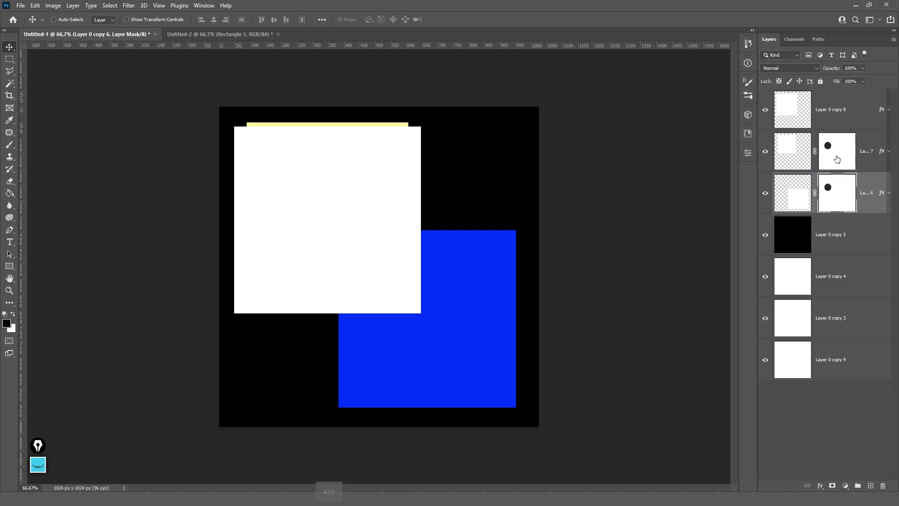
key(ctrl)
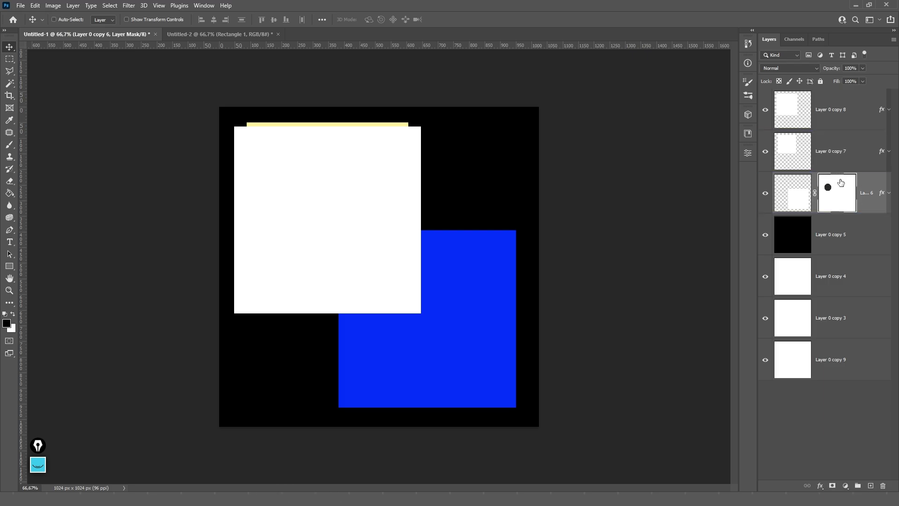
drag(832, 196, 835, 112)
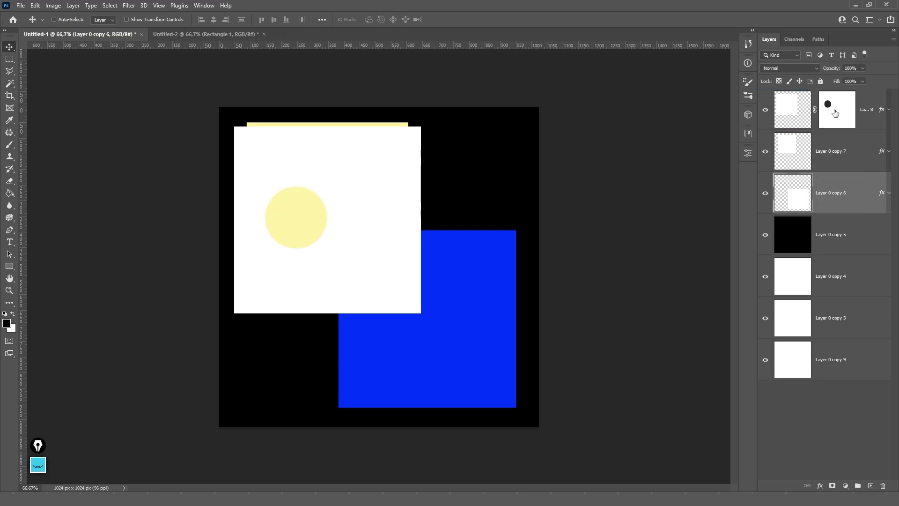
click(834, 109)
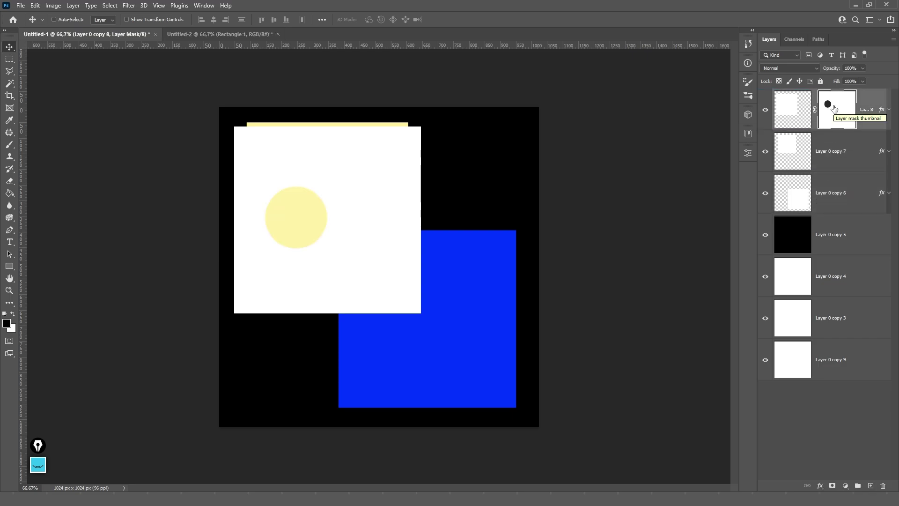
- Open the Properties panel for the white square's layer mask
click(748, 154)
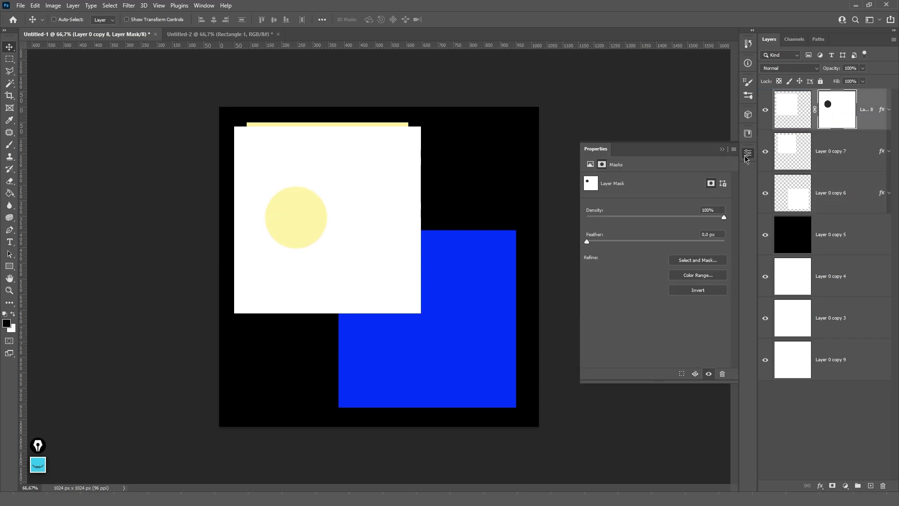
click(795, 110)
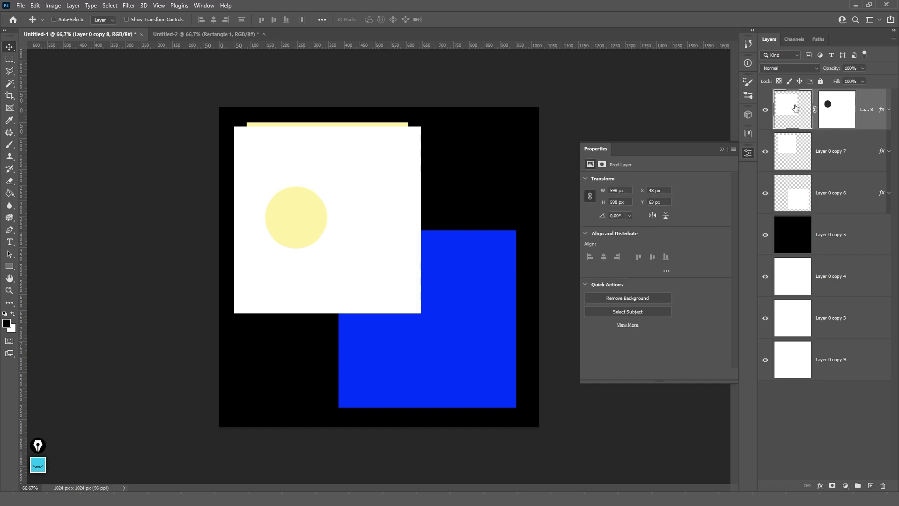
click(838, 113)
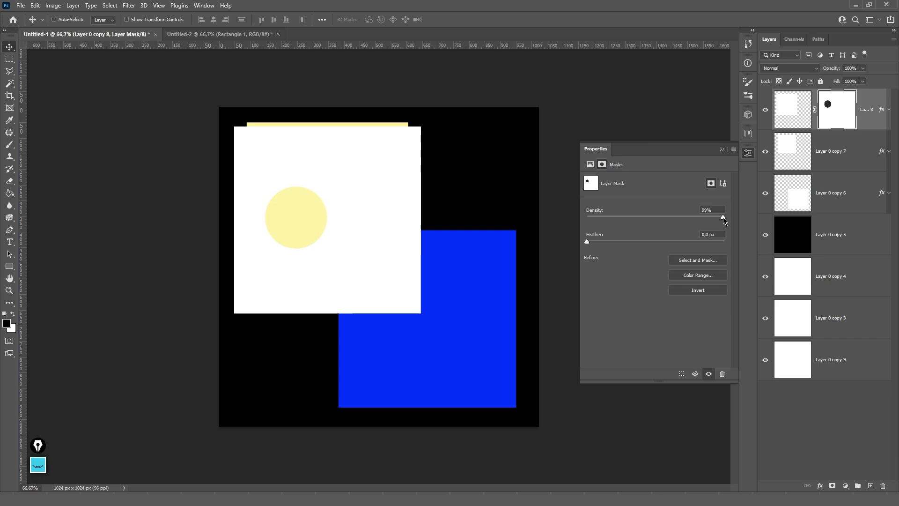
- Test the mask's Density and Feather sliders, reset the feather, then invert the mask
mouse_move(724, 218)
mouse_down()
mouse_move(593, 219)
mouse_move(725, 218)
mouse_up()
drag(588, 241, 650, 243)
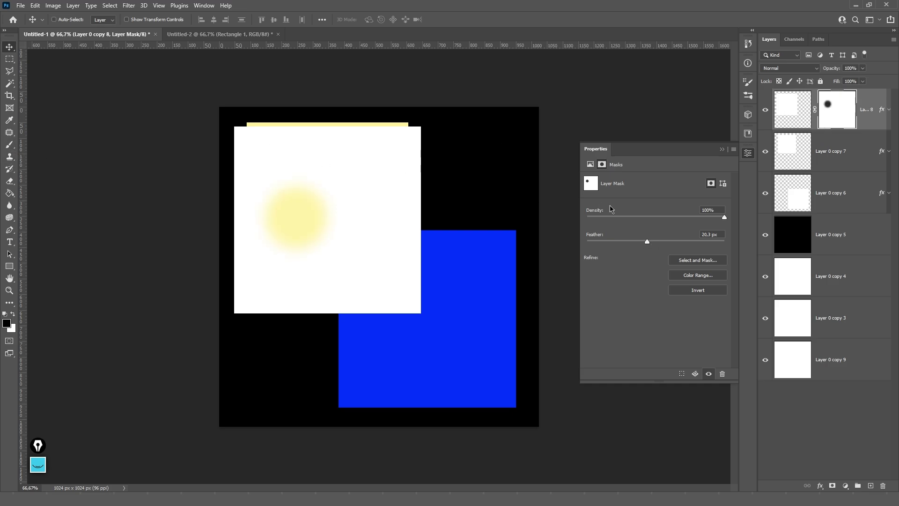
drag(645, 244, 596, 244)
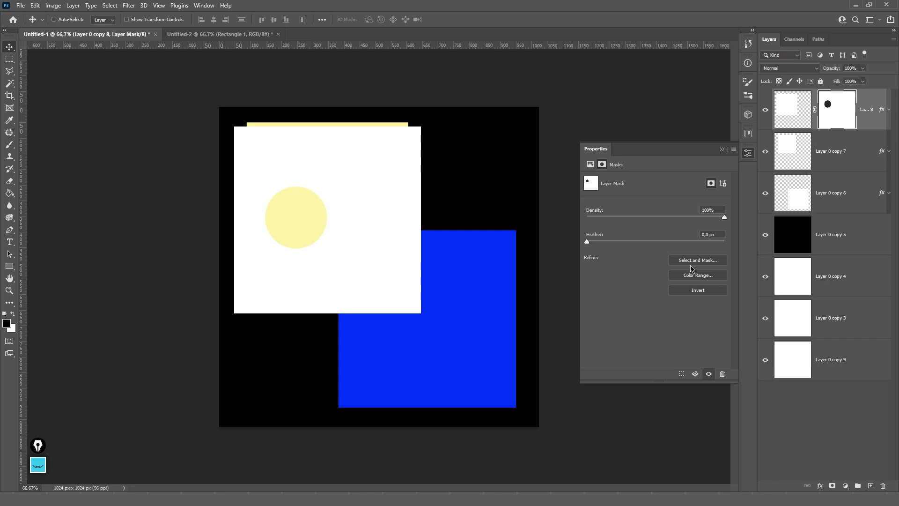
click(701, 294)
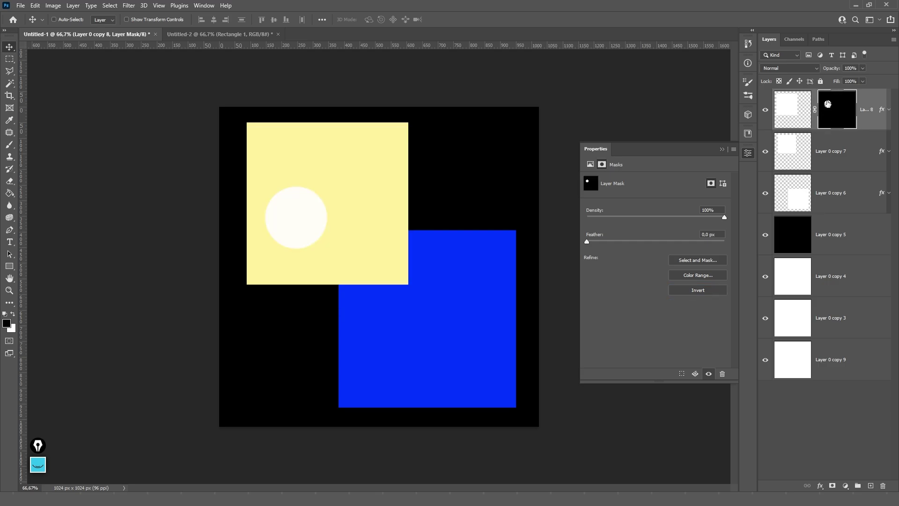
- Invert the mask back to normal with Ctrl+I, then delete Layer 0 copy 8's layer mask
click(703, 291)
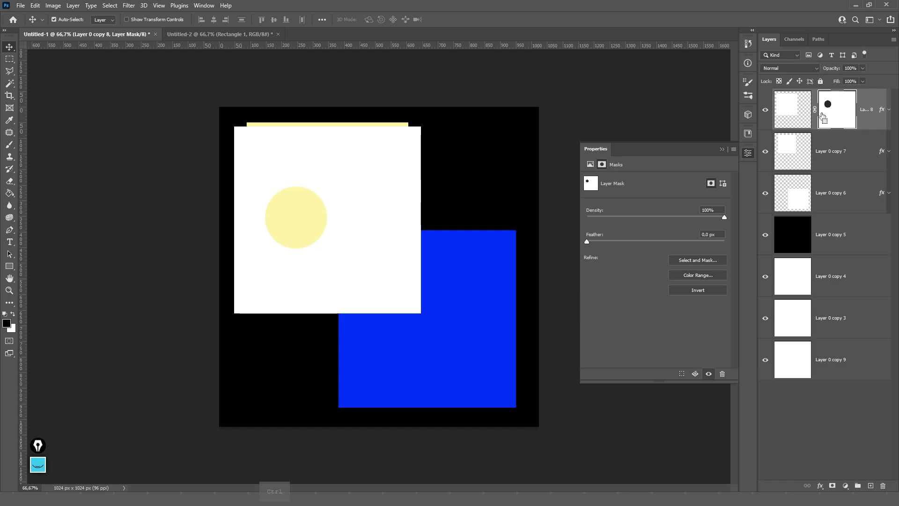
key(ctrl+i)
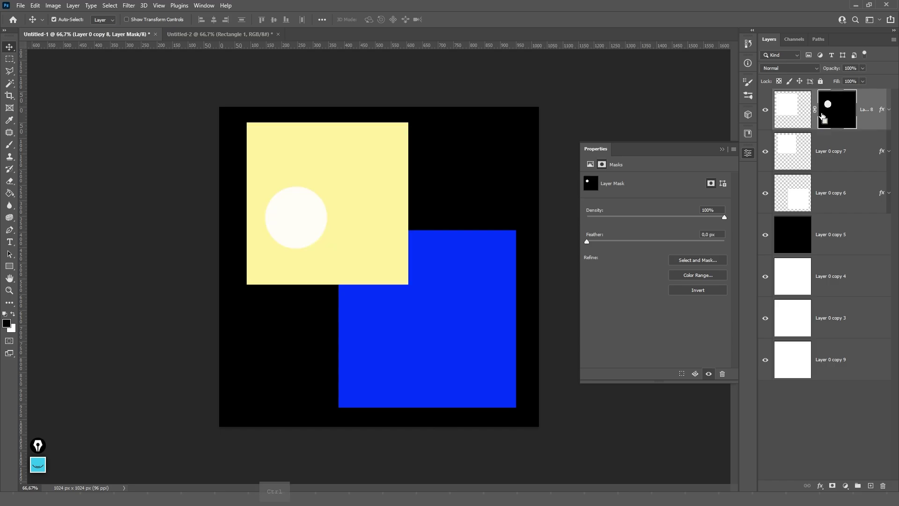
key(ctrl+i)
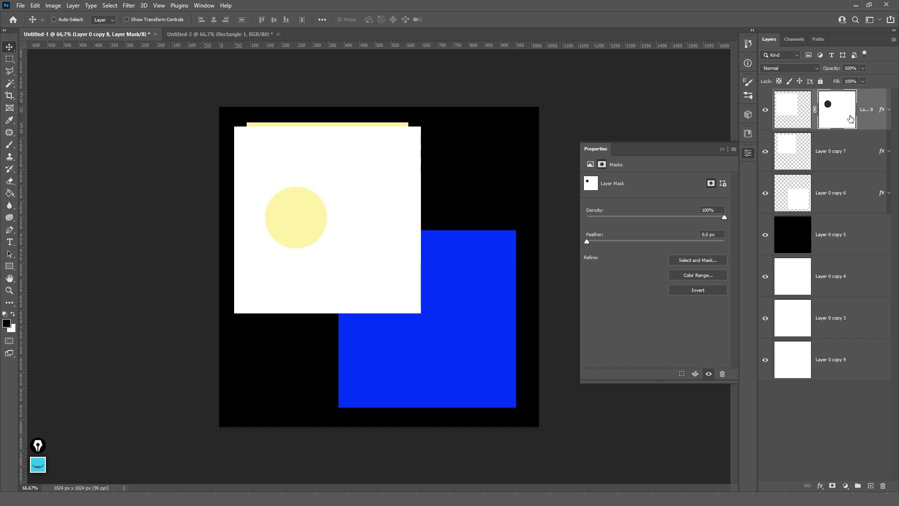
right_click(840, 116)
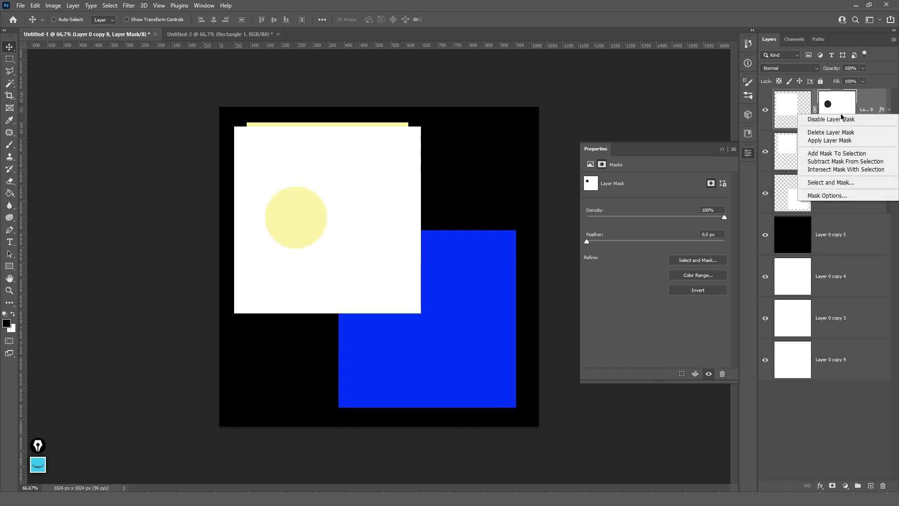
click(825, 133)
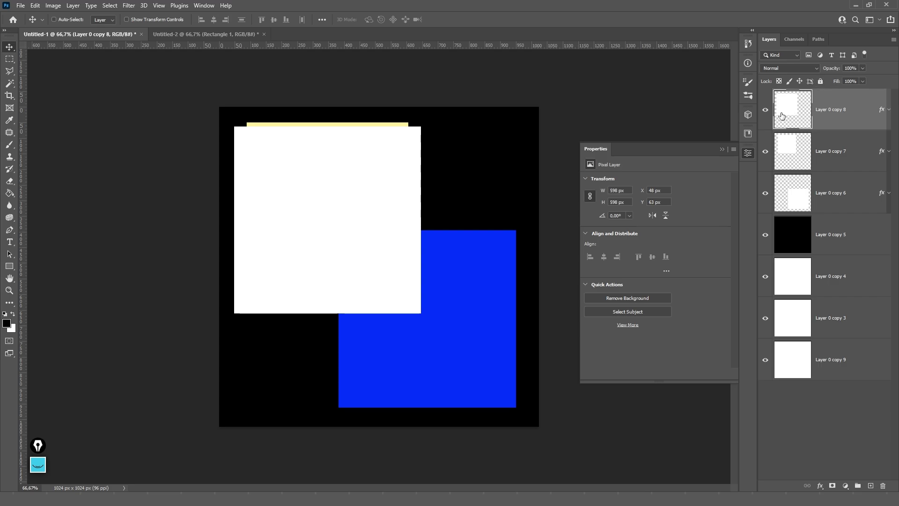
- Try a red ff0000 Color Overlay at 50% opacity on the white square, then turn it off
click(890, 114)
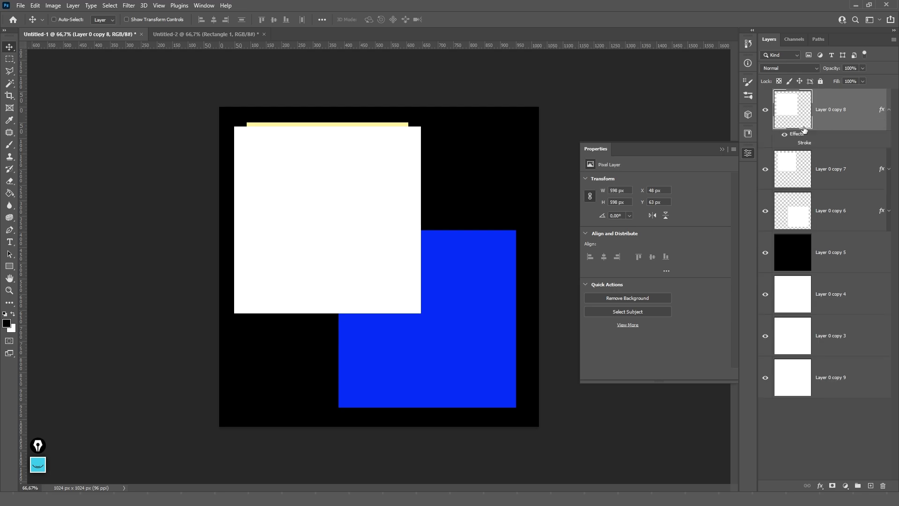
click(862, 68)
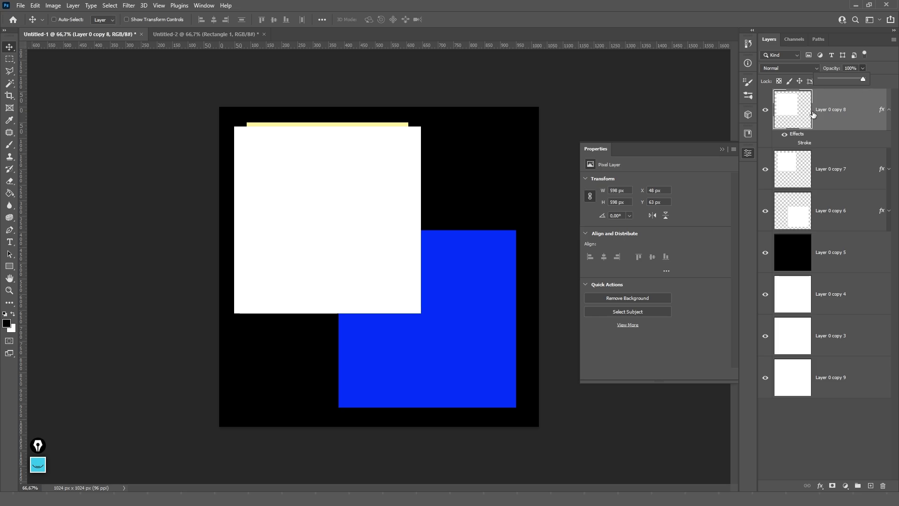
click(885, 65)
double_click(841, 139)
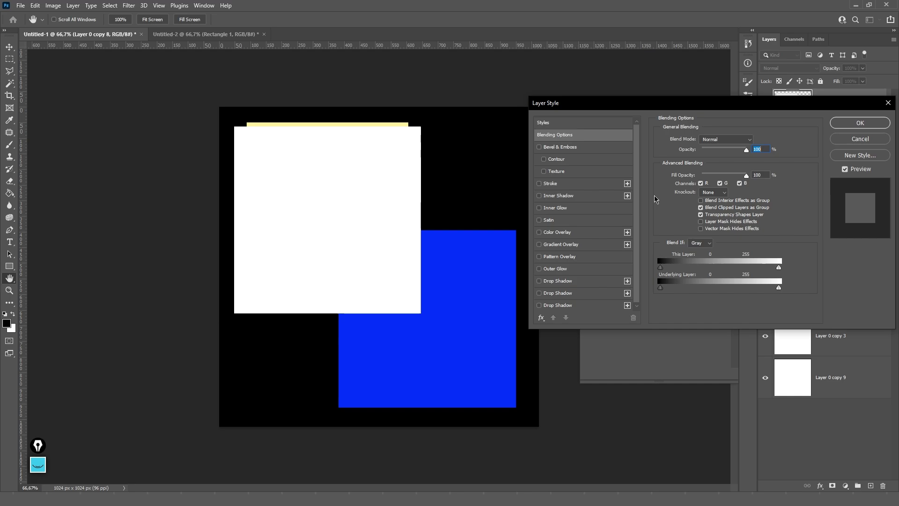
click(561, 232)
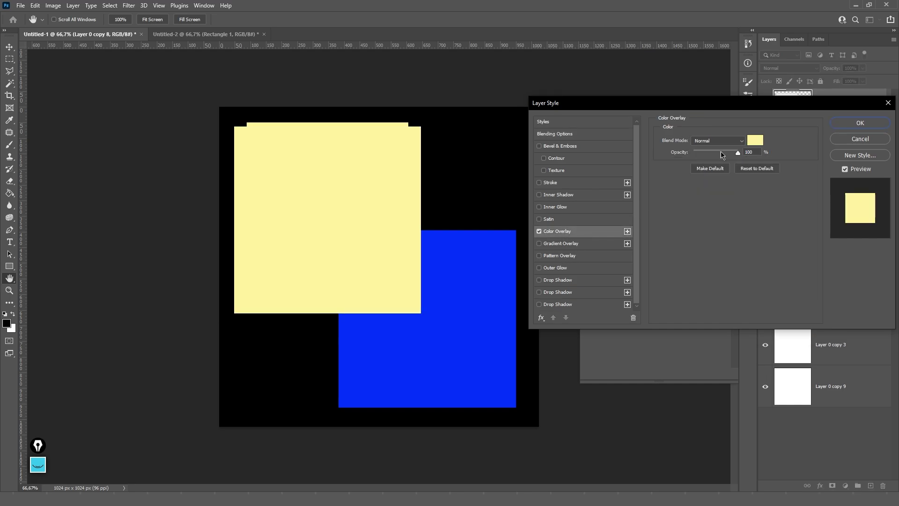
click(761, 139)
text(ff0000)
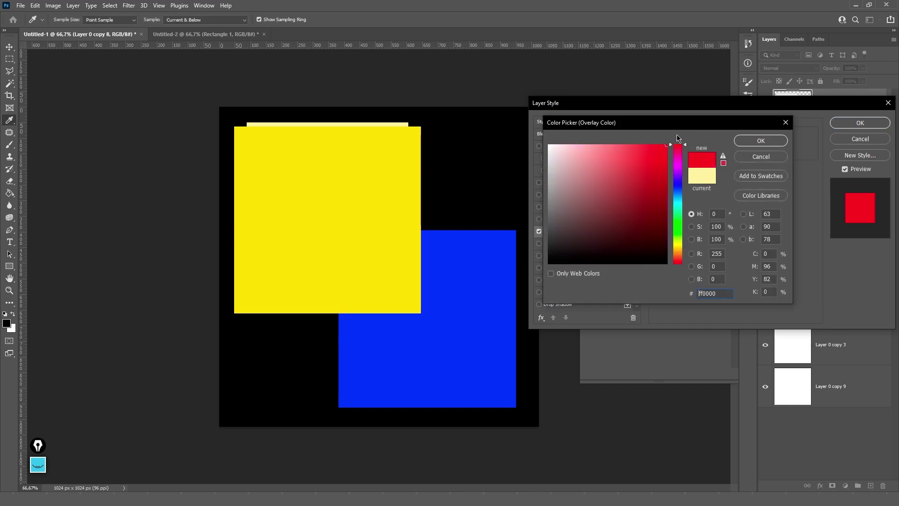
click(746, 141)
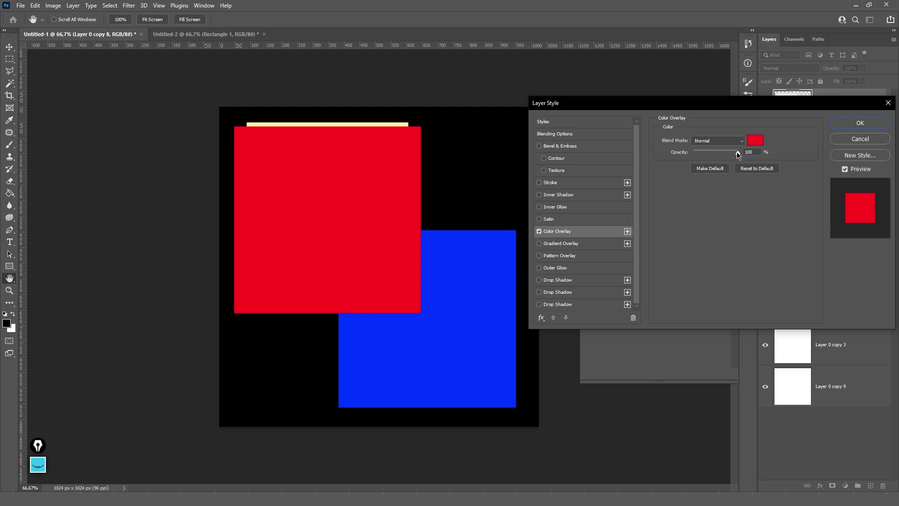
drag(738, 154, 714, 154)
click(750, 151)
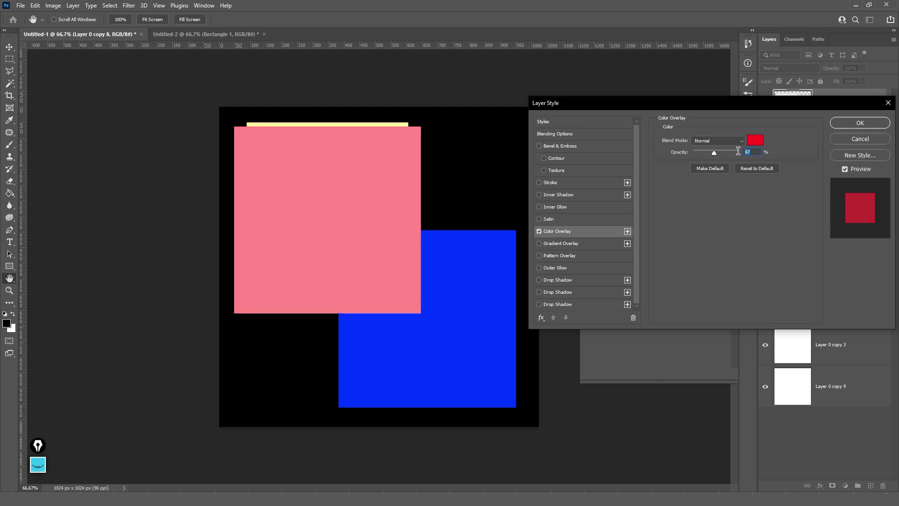
text(50)
click(540, 232)
- Enable a pure red ff0000 Stroke on the square and apply the layer style
click(548, 185)
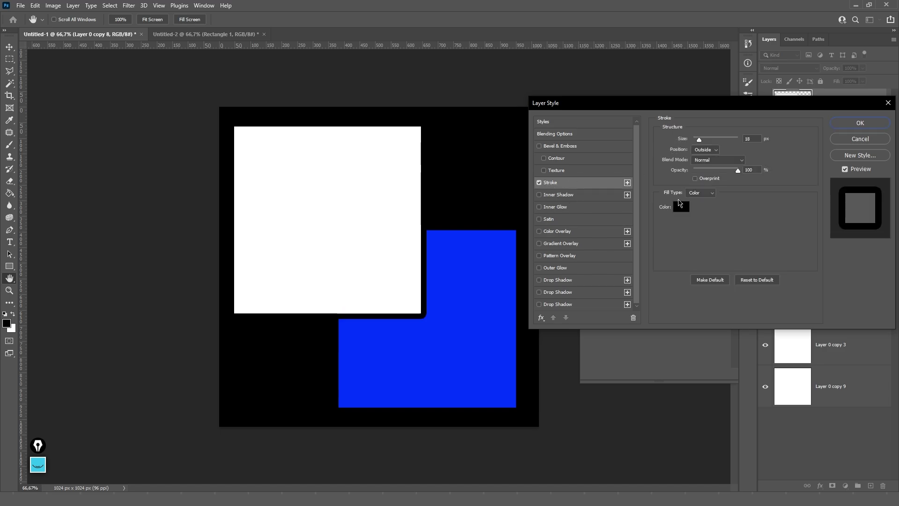
click(681, 206)
drag(678, 159, 678, 145)
click(667, 145)
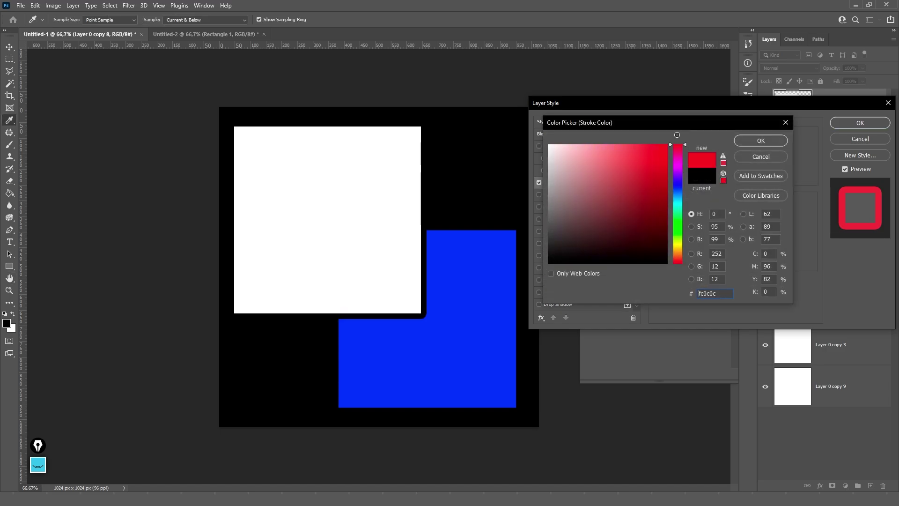
click(748, 143)
click(860, 122)
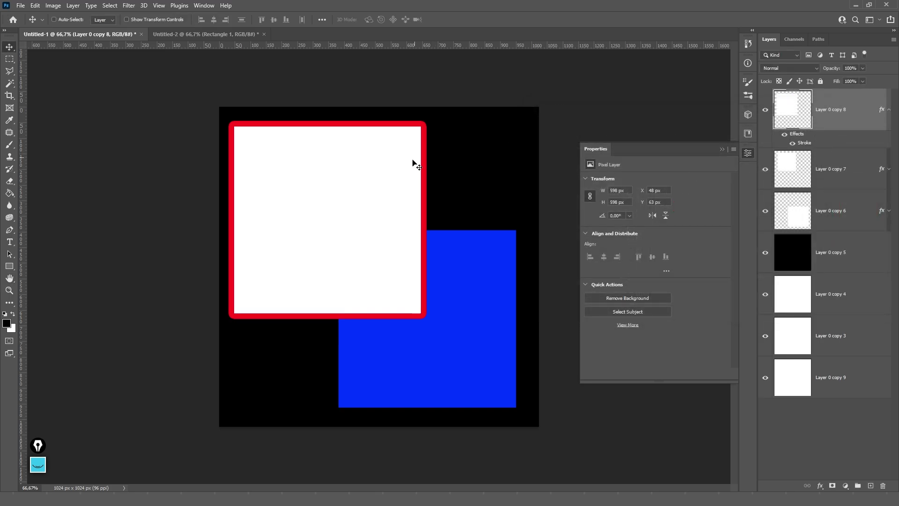
- Move the square down-right, and test half opacity and reduced fill on it
drag(413, 160, 460, 198)
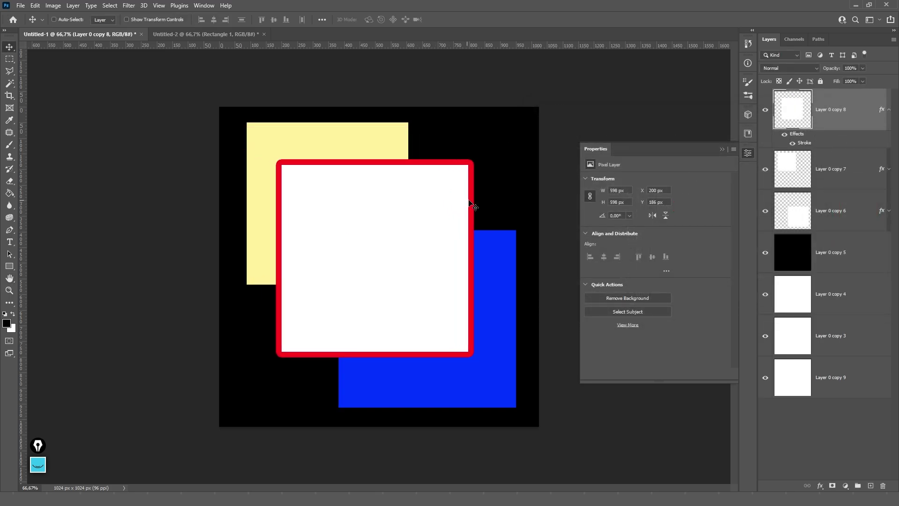
click(862, 68)
mouse_move(864, 78)
mouse_down()
mouse_move(822, 81)
mouse_move(866, 81)
mouse_up()
click(863, 81)
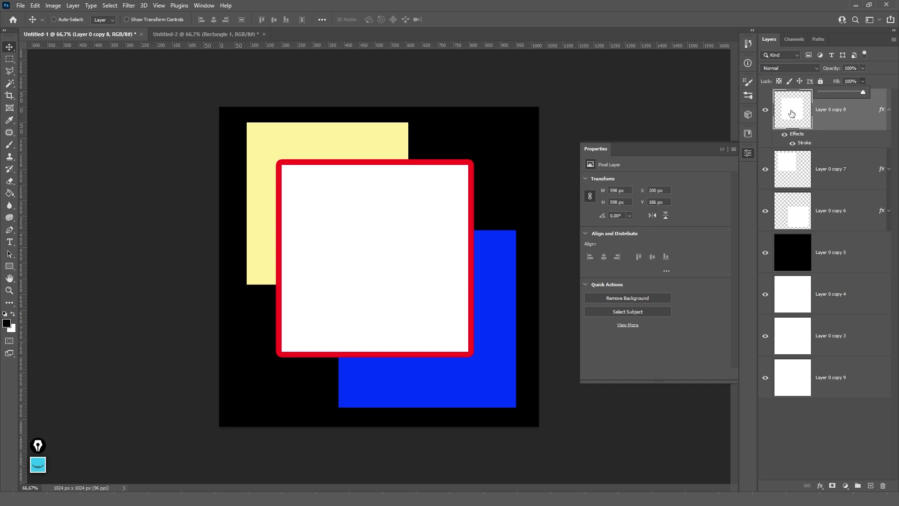
drag(864, 92, 818, 94)
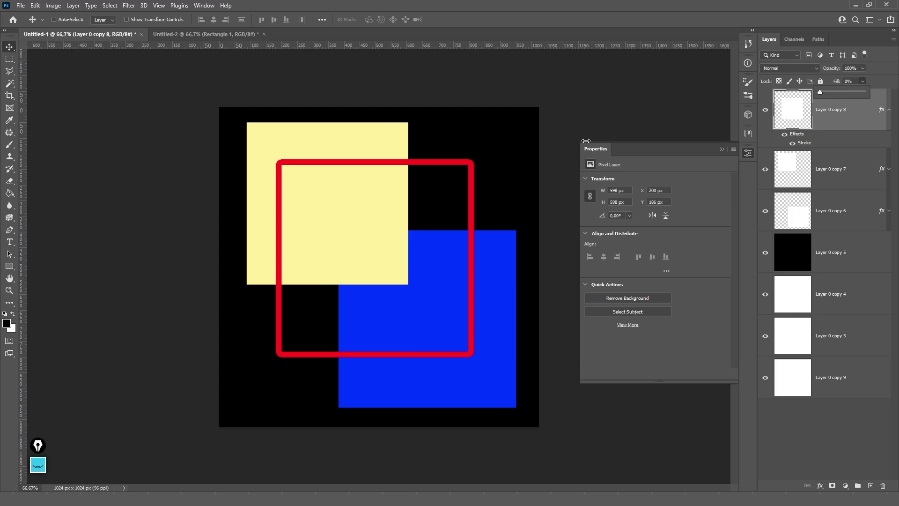
- Nudge the square further down-right, restore its Fill to 100%, and close the Properties panel
mouse_move(480, 222)
mouse_down()
mouse_move(450, 182)
mouse_move(491, 182)
mouse_move(488, 230)
mouse_up()
click(864, 83)
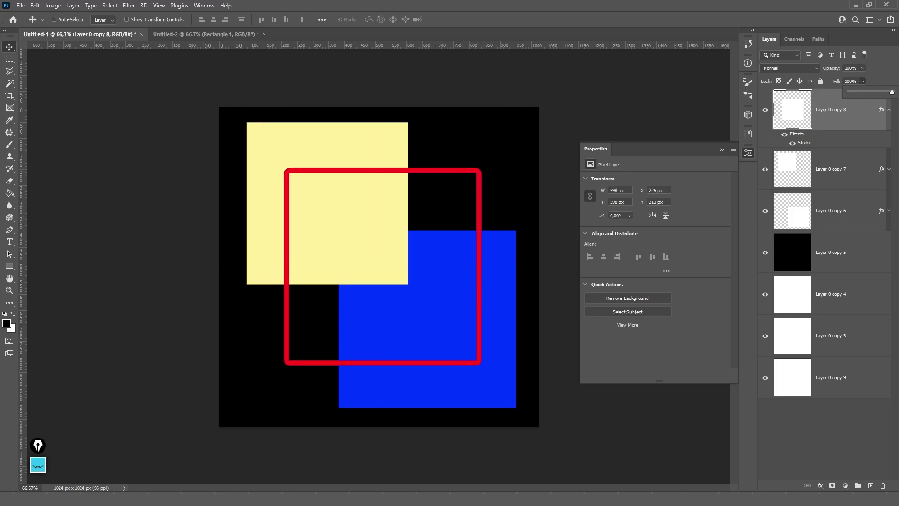
drag(853, 94, 874, 99)
click(822, 116)
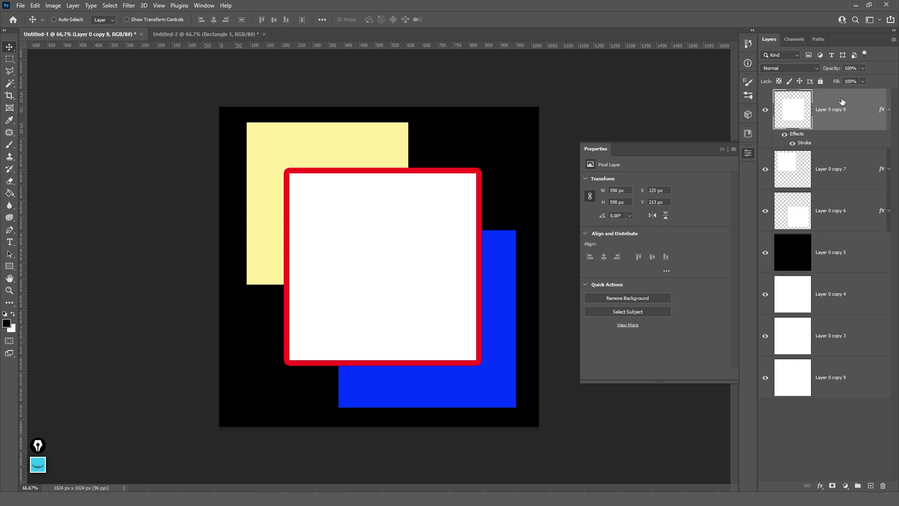
click(722, 149)
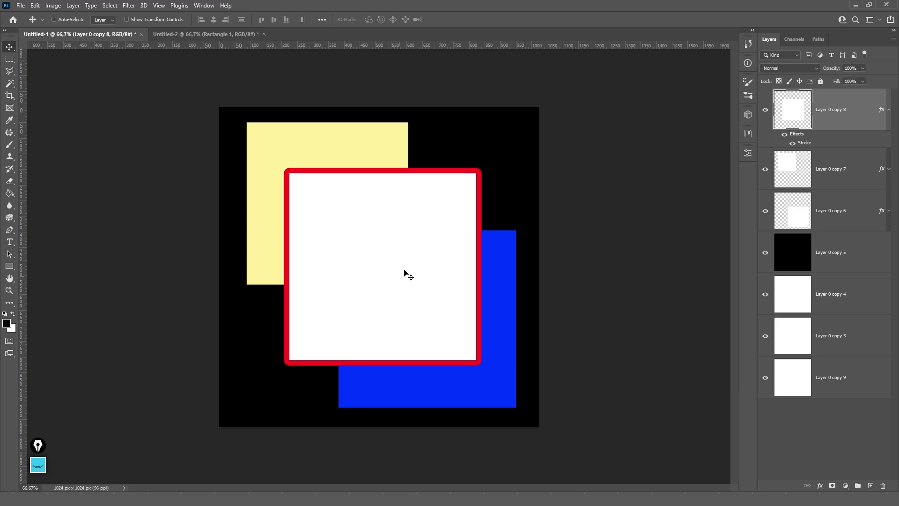
- Draw a circle inside the white square with the Ellipse Tool
click(10, 267)
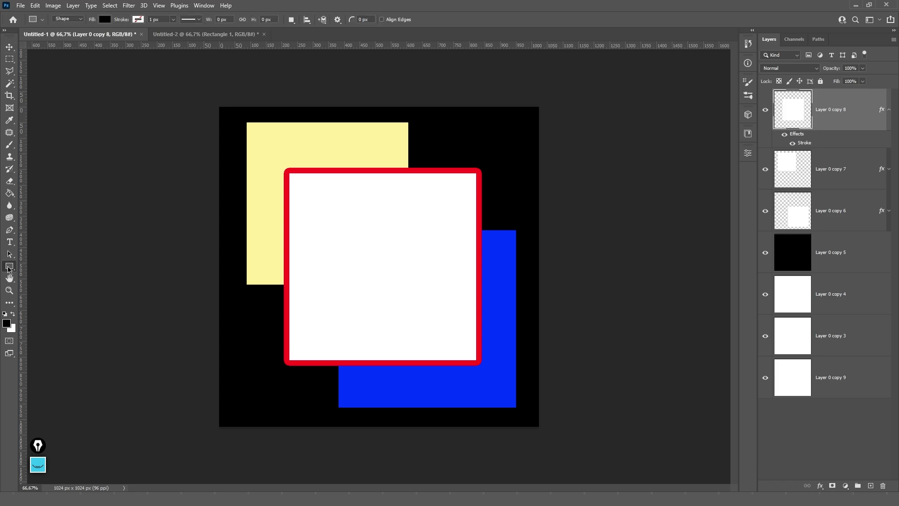
right_click(10, 269)
click(49, 275)
drag(331, 216, 425, 287)
- Centre the circle horizontally on the white square, then clear the selection
key(v)
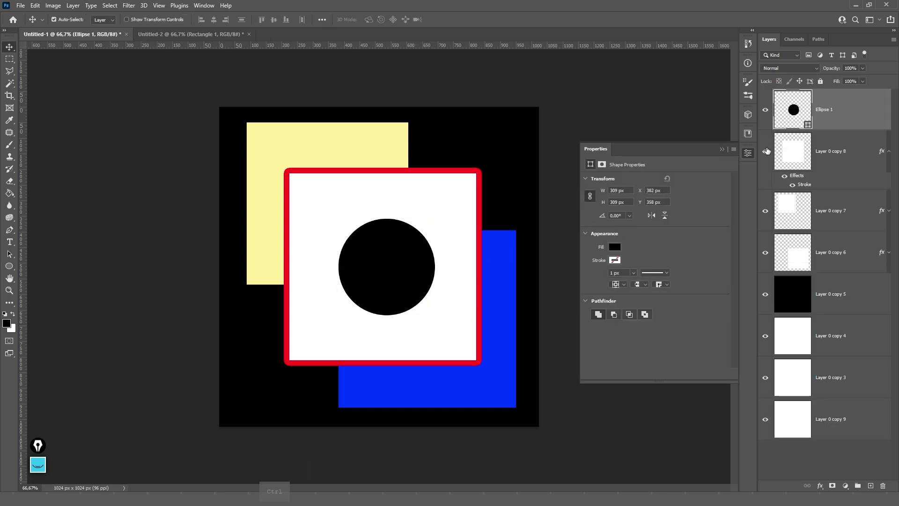
ctrl+click(786, 158)
click(213, 20)
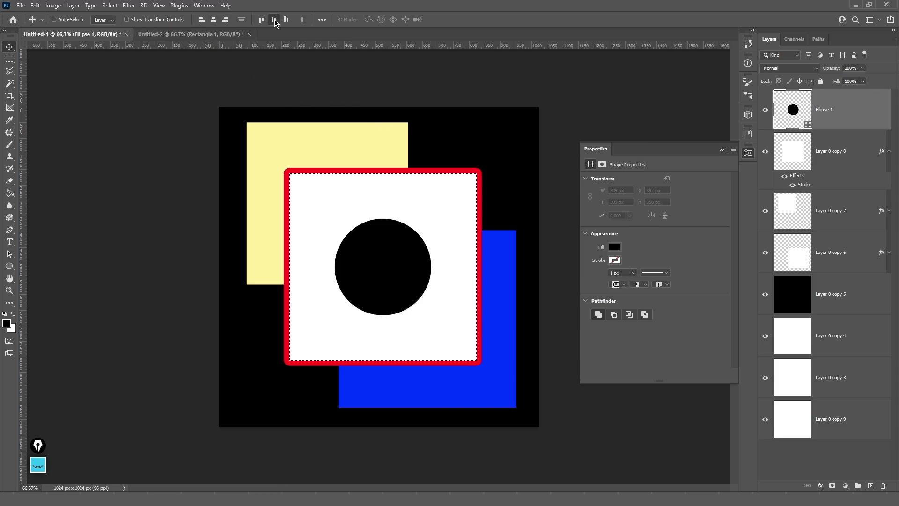
click(722, 149)
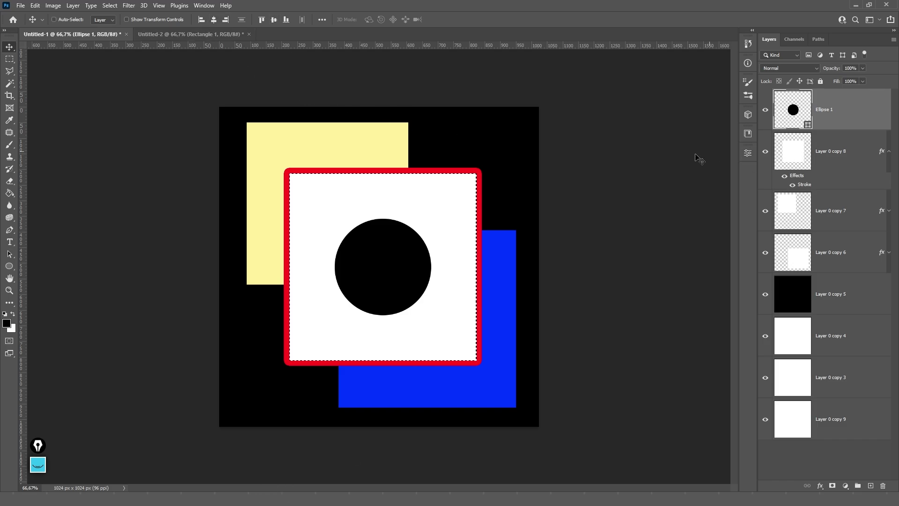
key(ctrl+d)
- Stack Layer 0 copy 8 above Ellipse 1 and hide the square's red Stroke effect
drag(837, 145, 843, 93)
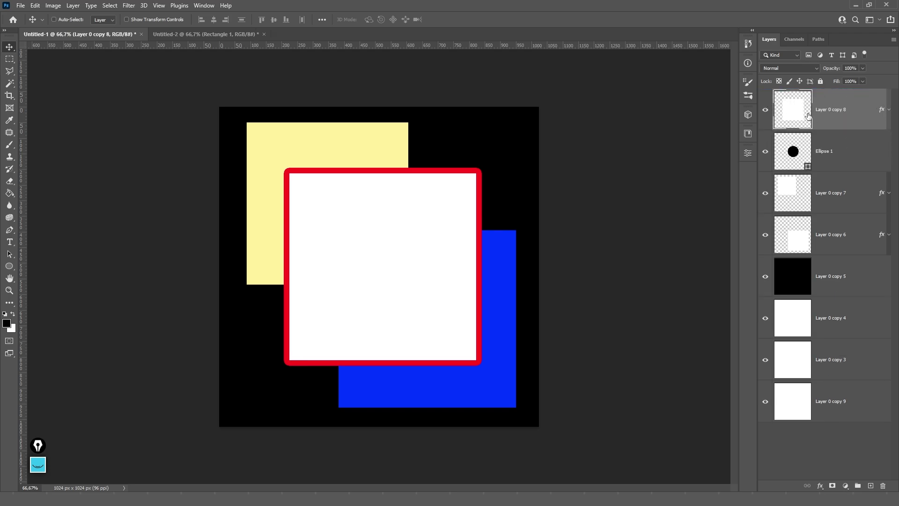
click(885, 110)
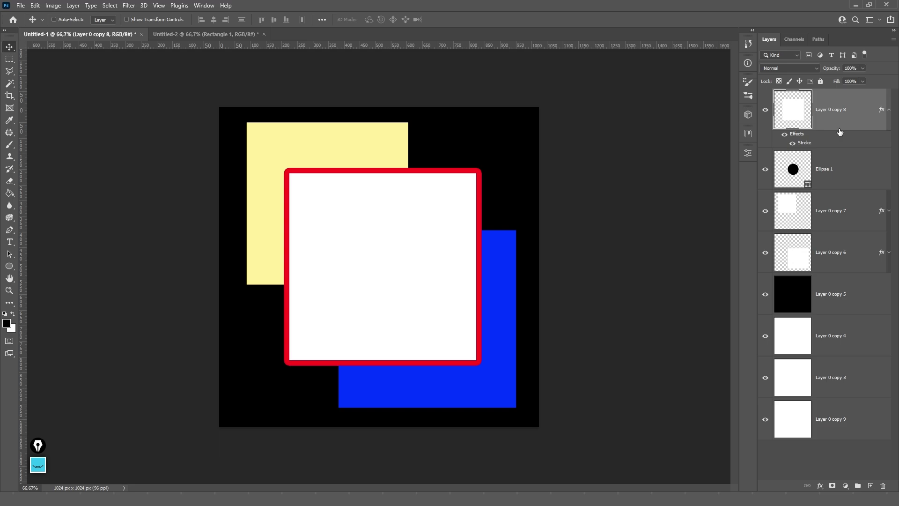
click(792, 146)
click(887, 111)
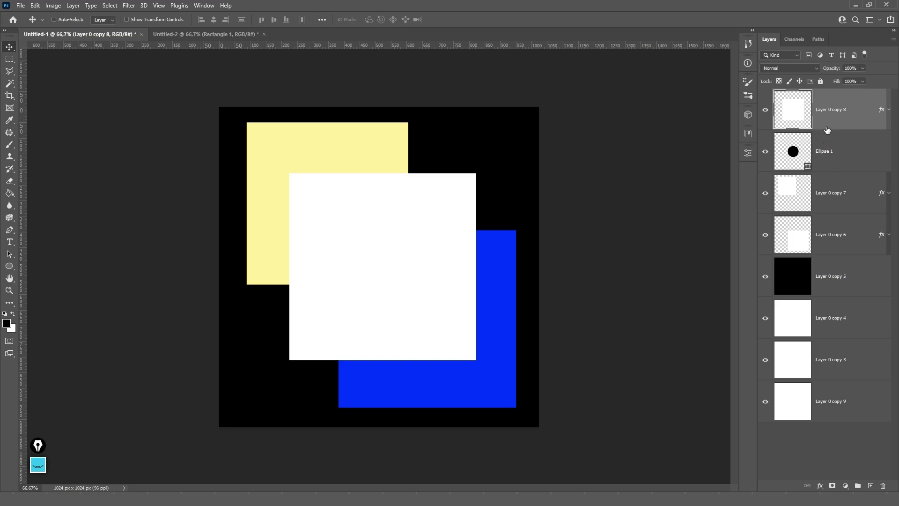
- Alt-click between the layers to clip the white square into the circle
key(alt)
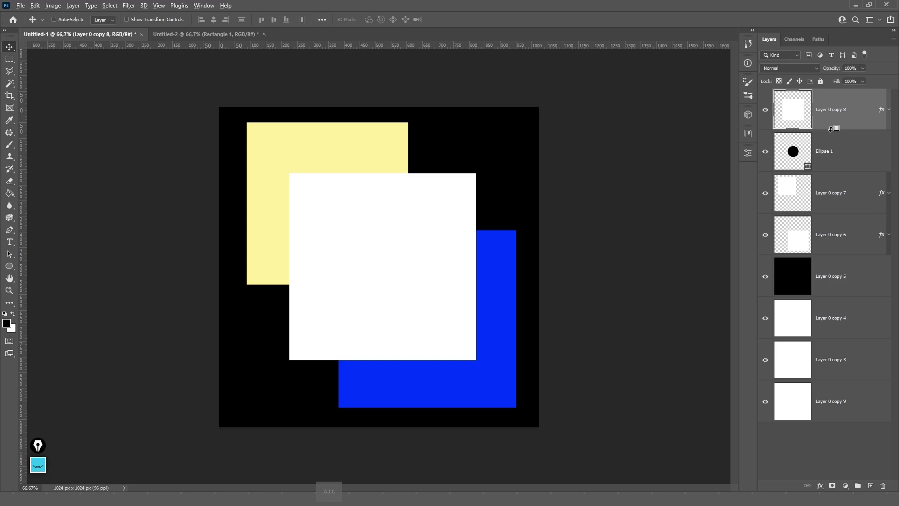
mouse_move(830, 128)
mouse_down()
mouse_move(836, 145)
mouse_move(856, 128)
mouse_move(822, 129)
mouse_move(834, 129)
mouse_up()
mouse_move(834, 129)
mouse_down()
mouse_move(801, 114)
mouse_move(804, 106)
mouse_move(781, 145)
mouse_move(808, 155)
mouse_move(800, 111)
mouse_move(801, 164)
mouse_move(796, 110)
mouse_move(782, 113)
mouse_move(833, 126)
mouse_up()
alt+click(832, 127)
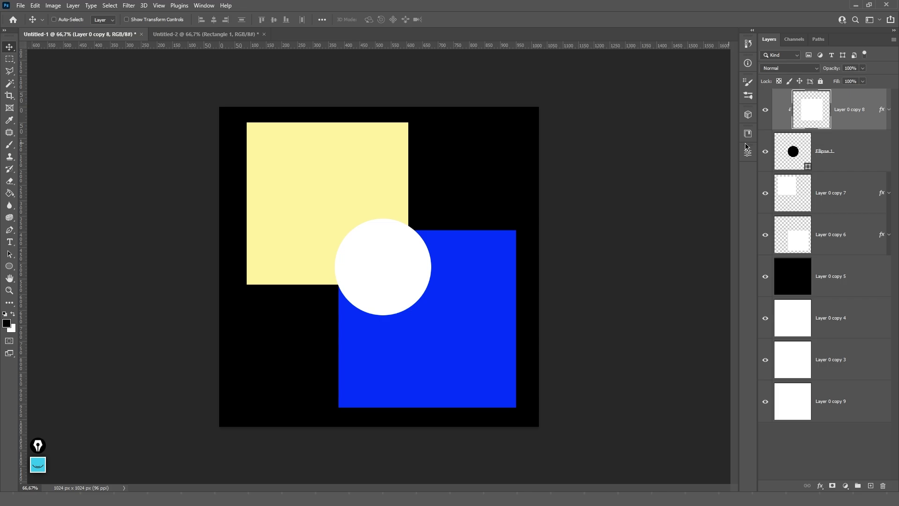
- Try stretching the circle with Free Transform and cancel, then delete Layer 0 copy 8
click(800, 161)
key(ctrl+t)
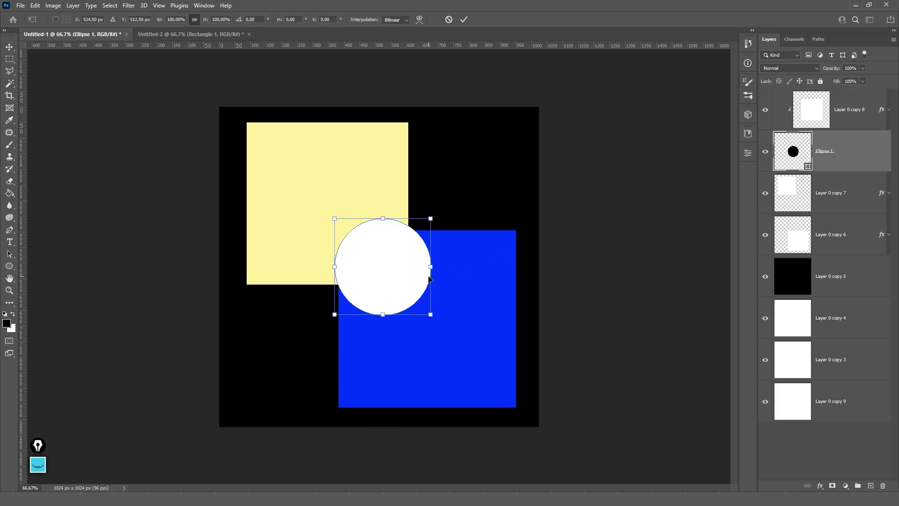
drag(432, 267, 467, 266)
drag(383, 218, 377, 186)
key(Escape)
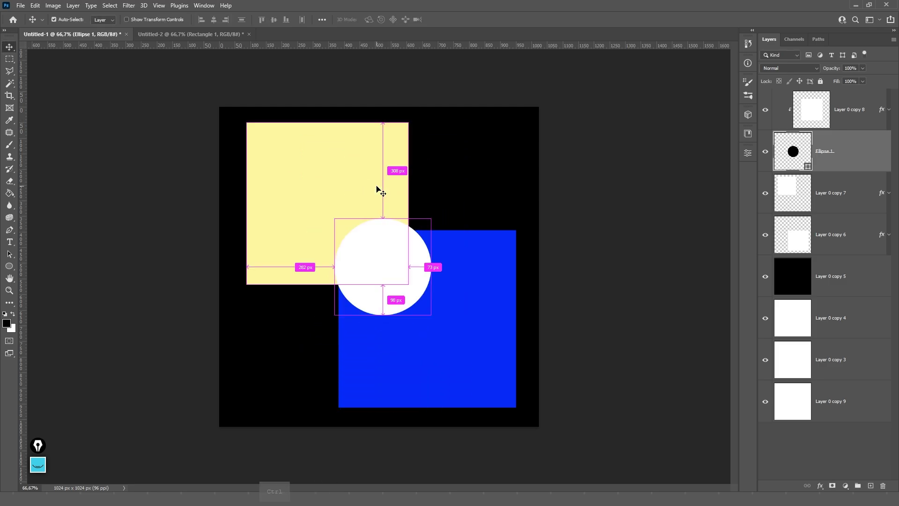
click(838, 119)
key(Delete)
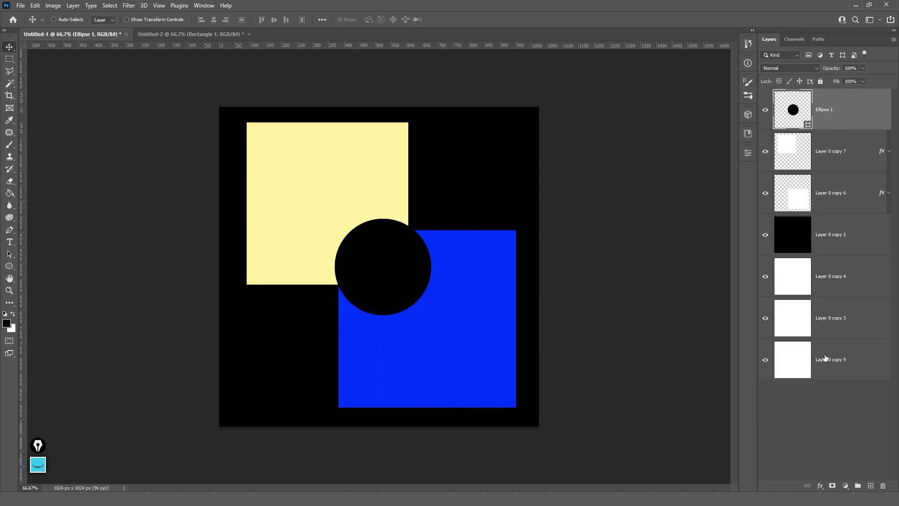
- Change the circle's fill colour to a bright blue
double_click(798, 111)
text(02419f)
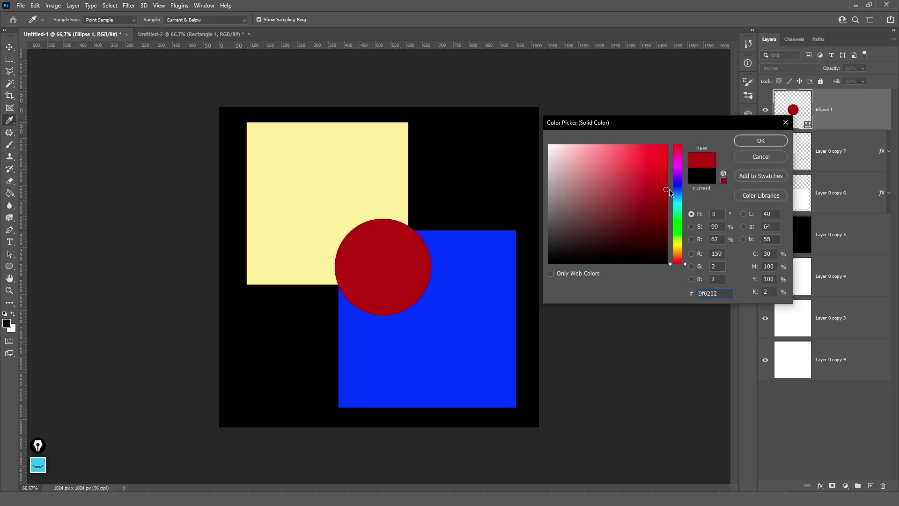
key(ctrl+v)
click(748, 140)
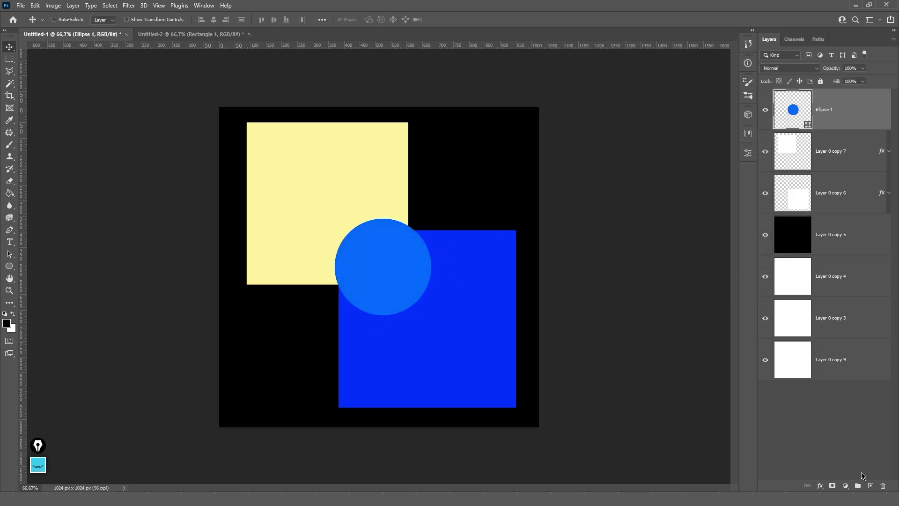
- On a new layer, paint soft black shading across the lower canvas with a soft round brush
click(870, 486)
key(b)
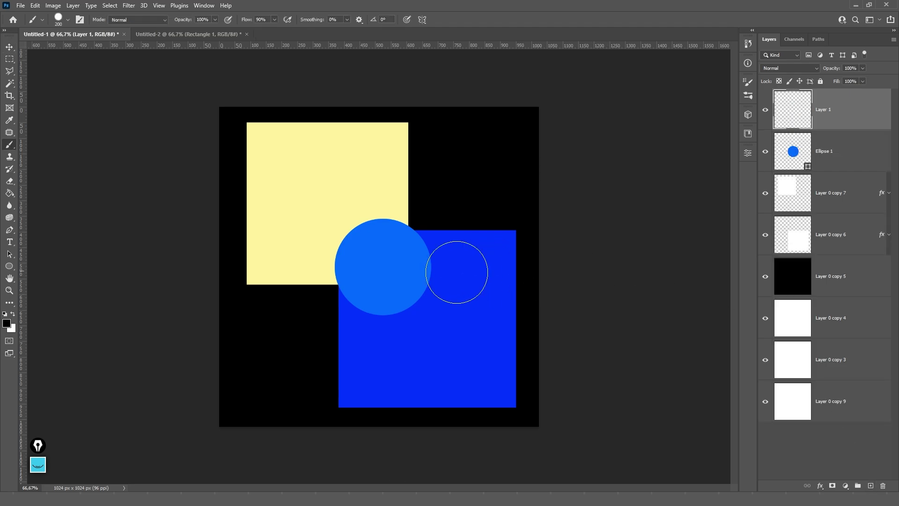
key(bracketright)
key(bracketright)
key(bracketright)
key(bracketright)
right_click(359, 344)
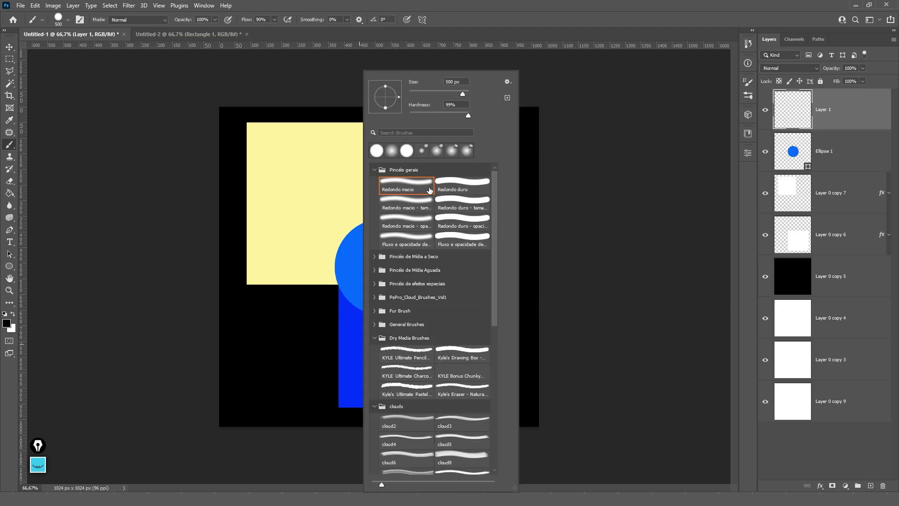
click(406, 185)
click(187, 375)
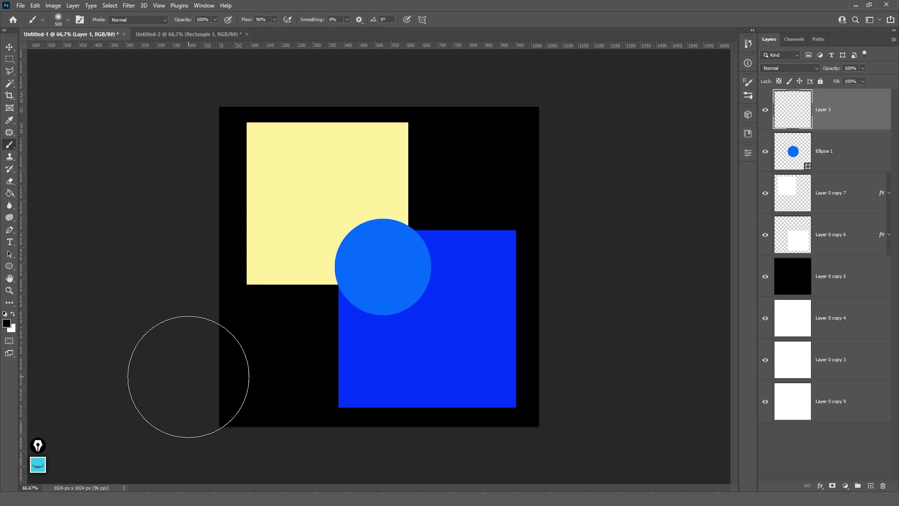
mouse_move(187, 375)
mouse_down()
mouse_move(276, 358)
mouse_move(320, 329)
mouse_move(454, 383)
mouse_move(529, 381)
mouse_move(546, 300)
mouse_move(438, 400)
mouse_move(307, 417)
mouse_move(251, 405)
mouse_move(504, 356)
mouse_move(580, 295)
mouse_move(590, 270)
mouse_move(578, 250)
mouse_move(432, 408)
mouse_move(447, 408)
mouse_move(373, 424)
mouse_move(291, 411)
mouse_move(518, 432)
mouse_move(582, 381)
mouse_up()
key(bracketright)
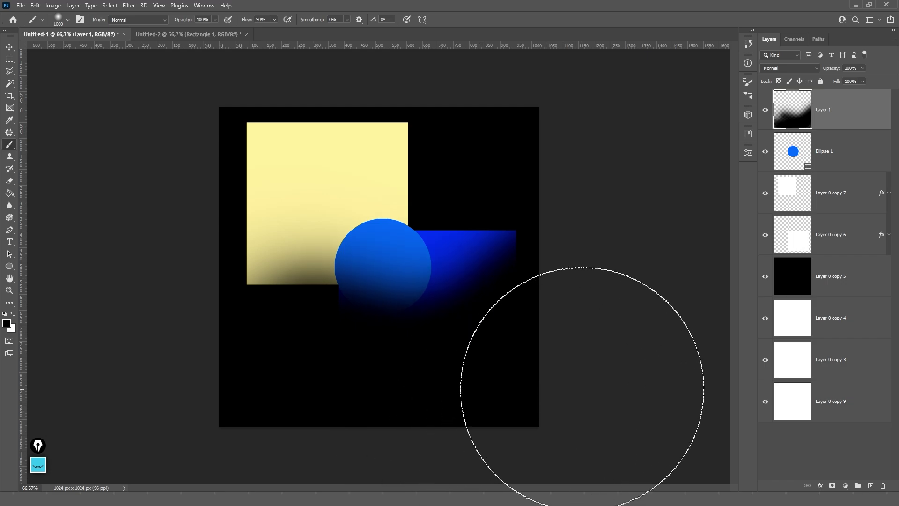
key(c)
- Clip the shading layer to Ellipse 1, release it, and clip it again
key(v)
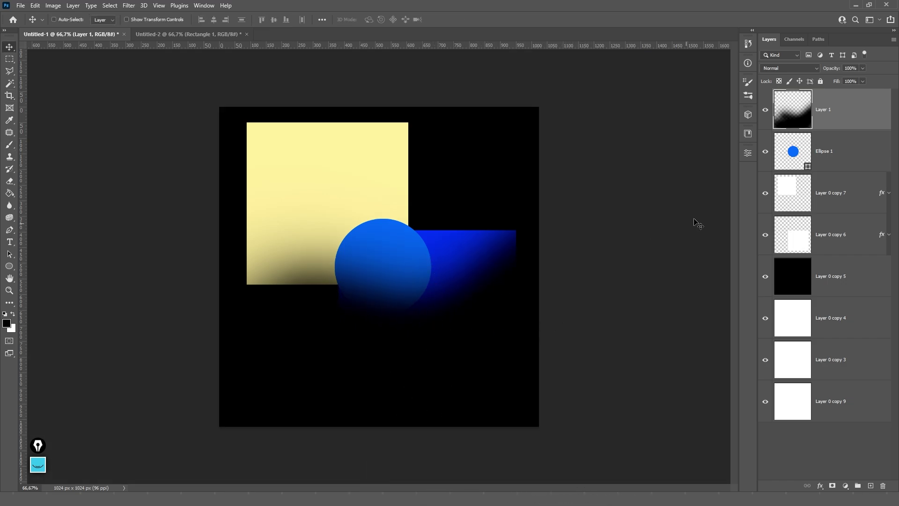
key(alt)
alt+click(831, 128)
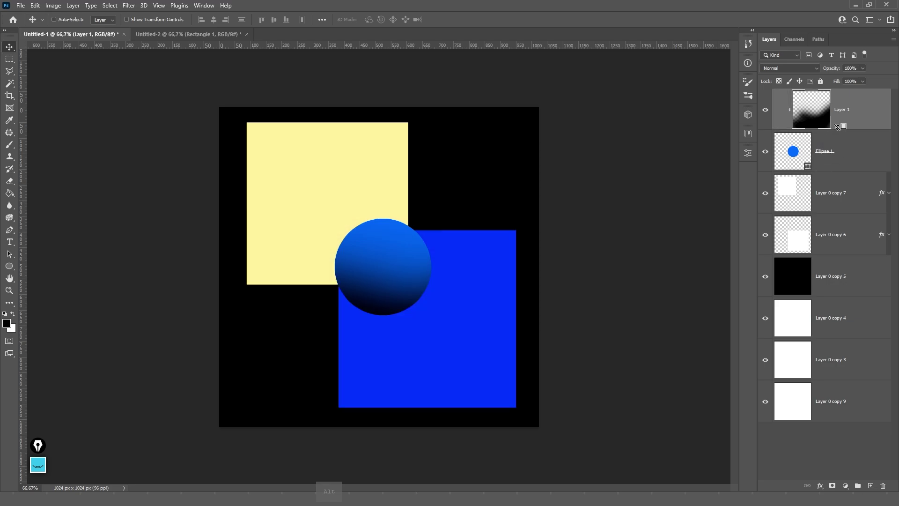
alt+click(838, 127)
alt+click(836, 126)
- Toggle Layer 1's clipping to Ellipse 1 off and on with Ctrl+Alt+G, ending clipped
key(ctrl)
key(alt)
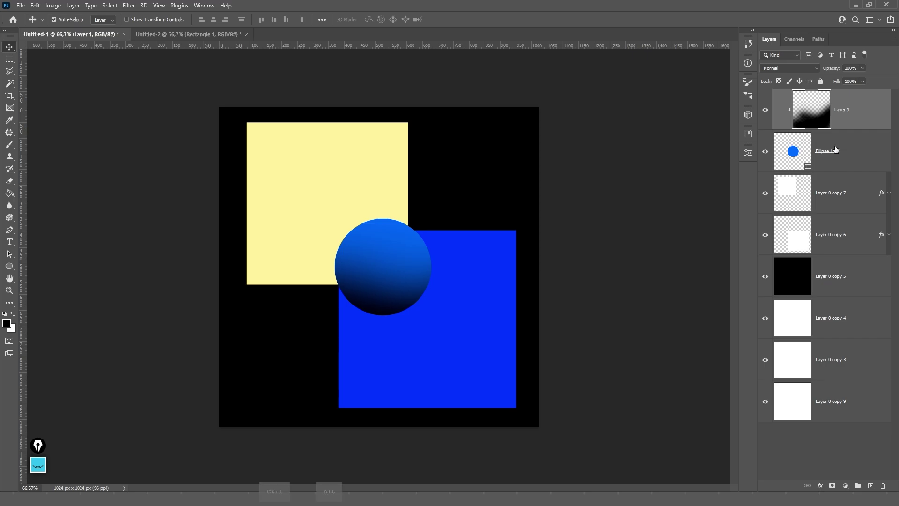
key(ctrl+alt+g)
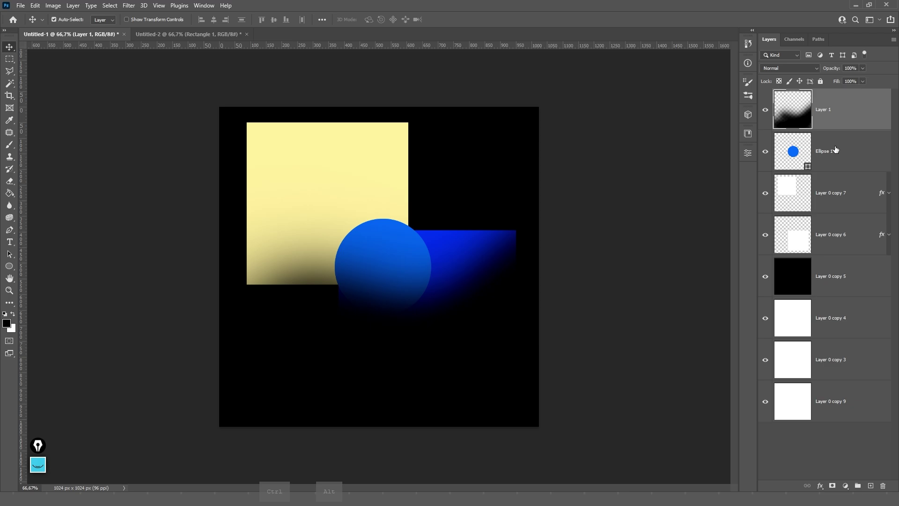
key(ctrl+alt+g)
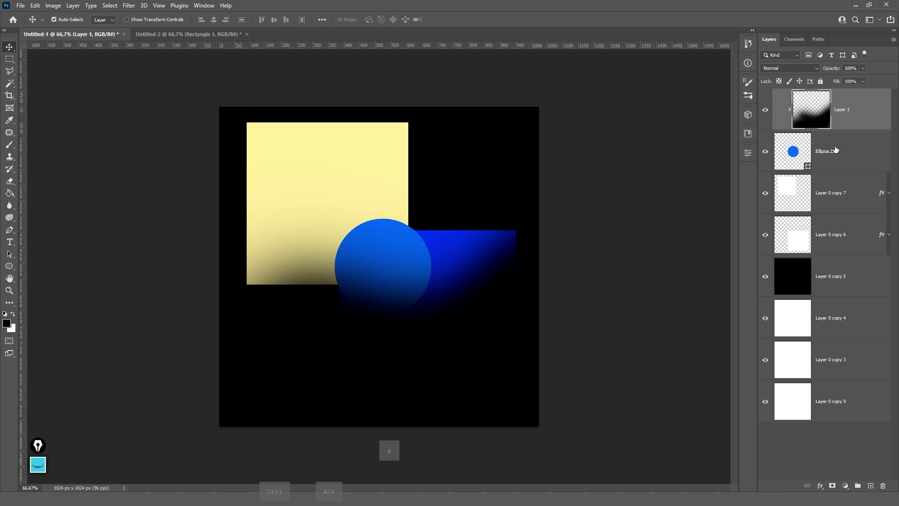
key(ctrl+alt+g)
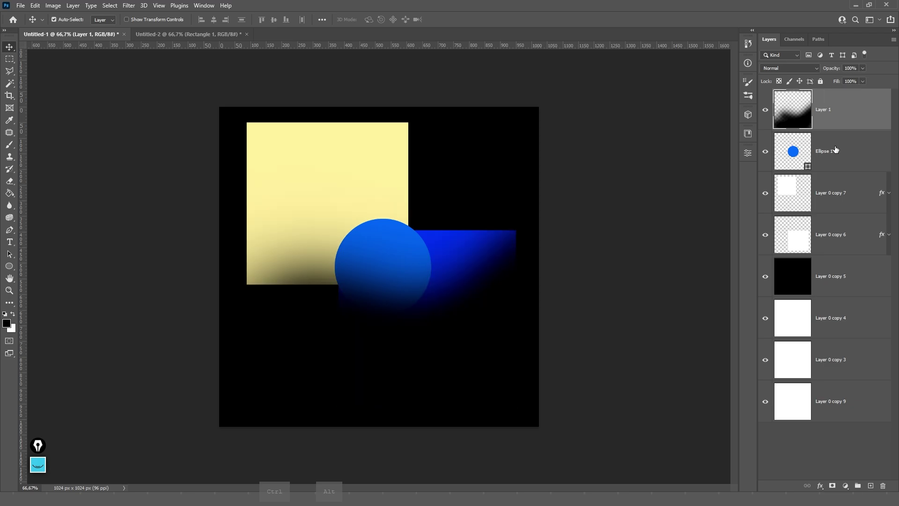
key(ctrl+alt+g)
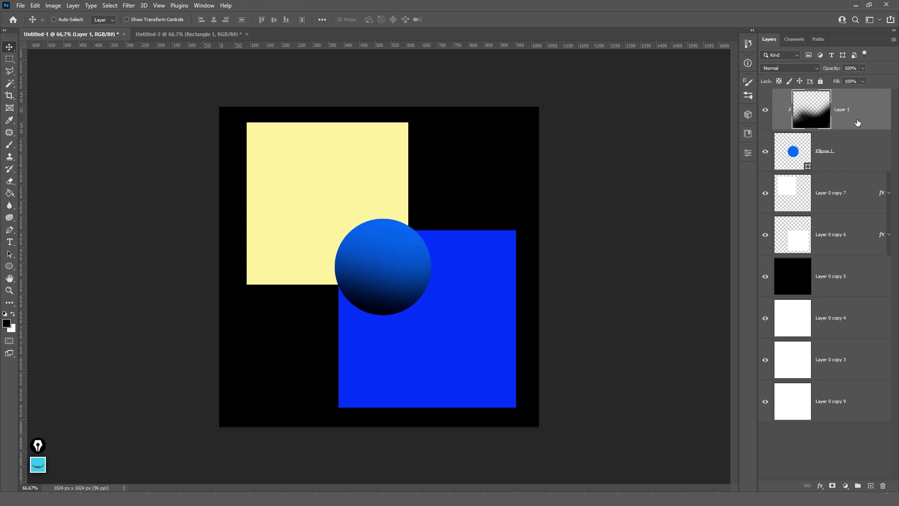
- Delete the Ellipse 1 and Layer 1 layers
click(847, 160)
key(Delete)
click(851, 117)
key(Delete)
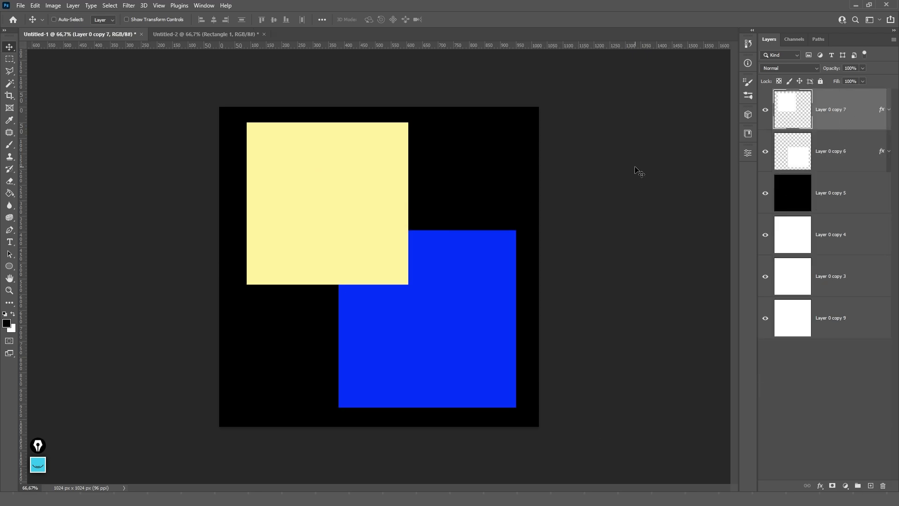
- Delete the coloured square layers, then fill Layer 0 copy 4 black and scale it to a centred square
key(Delete)
key(Delete)
key(Delete)
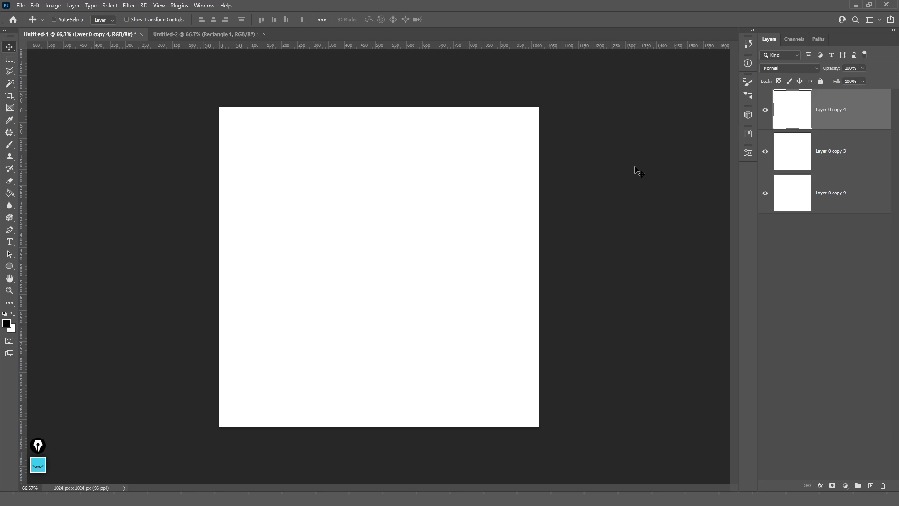
key(ctrl+i)
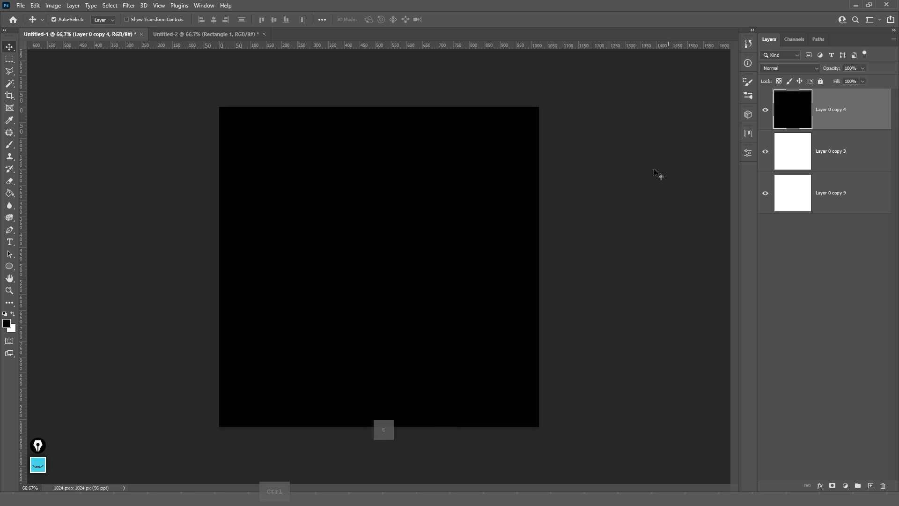
key(ctrl+t)
drag(539, 105, 450, 148)
key(Return)
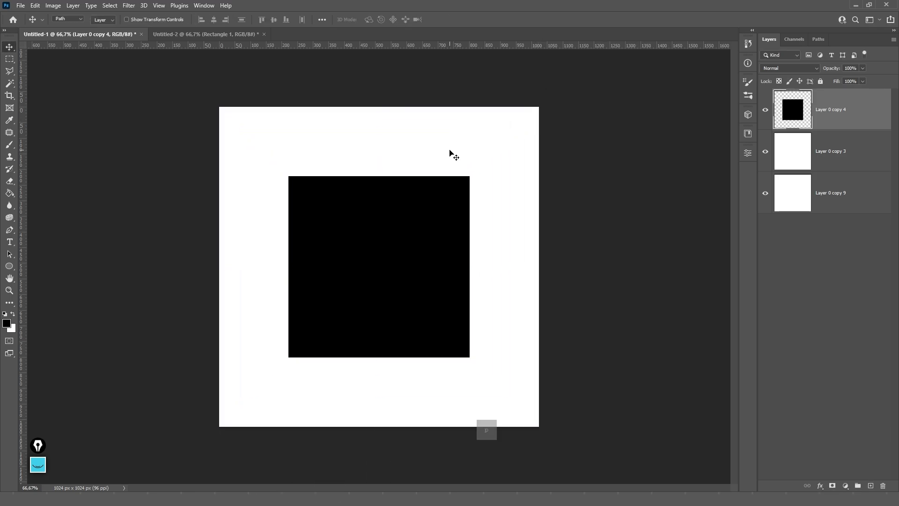
key(p)
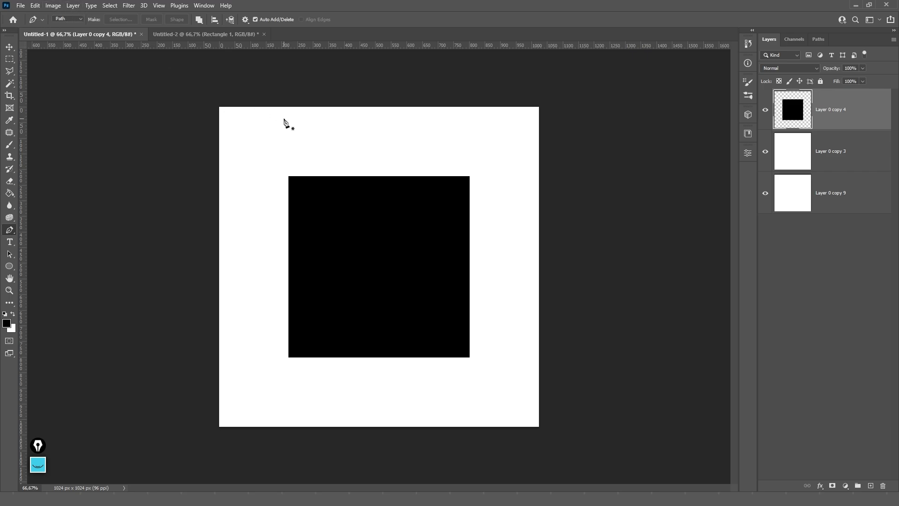
click(345, 198)
click(298, 253)
click(333, 293)
click(358, 276)
click(337, 259)
click(357, 250)
click(377, 272)
click(378, 274)
click(355, 296)
click(352, 326)
click(386, 340)
click(438, 324)
click(441, 282)
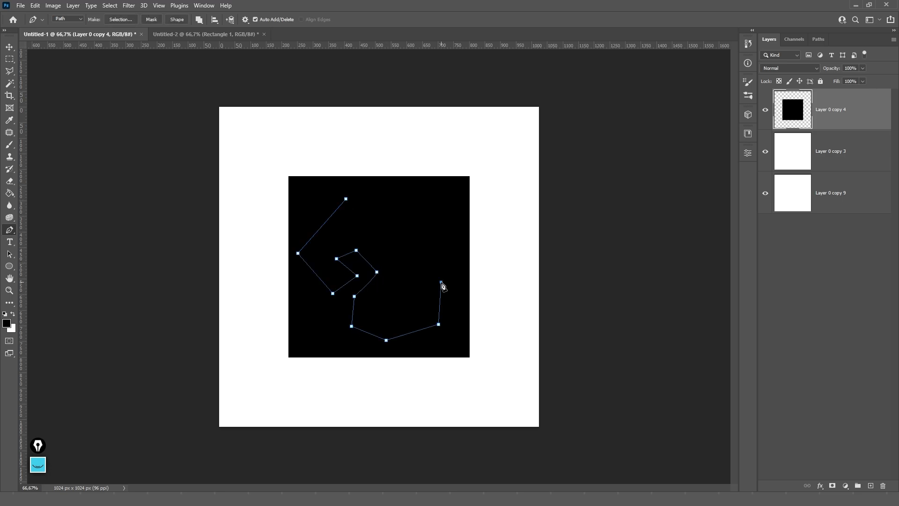
click(398, 253)
click(425, 222)
drag(448, 202, 454, 211)
click(413, 184)
click(384, 210)
click(370, 233)
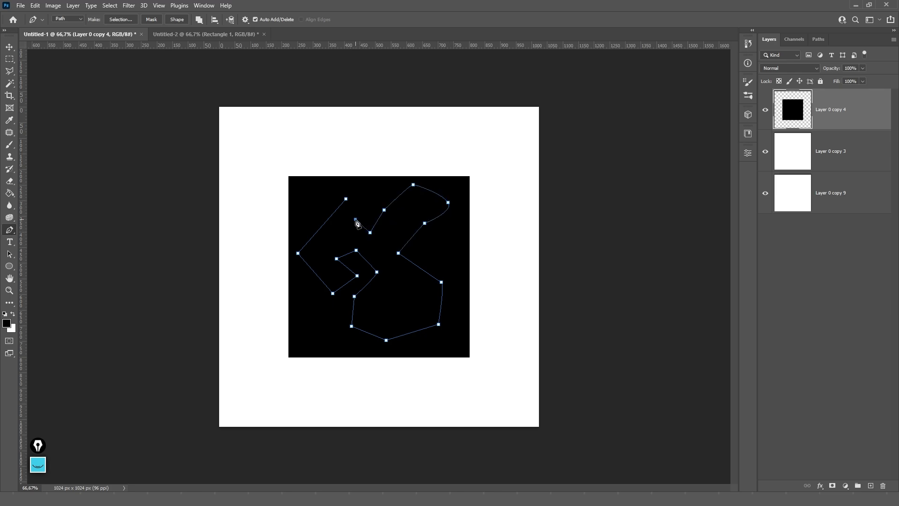
click(355, 219)
click(345, 198)
click(832, 486)
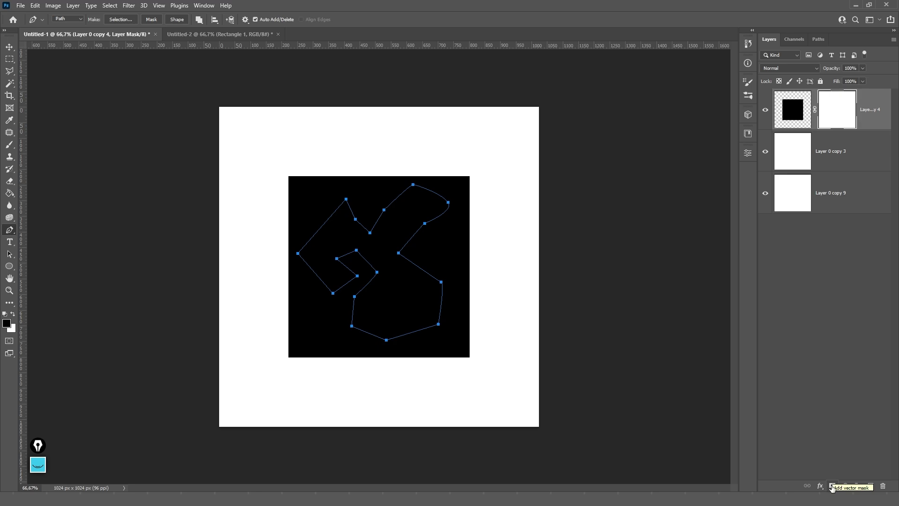
click(833, 486)
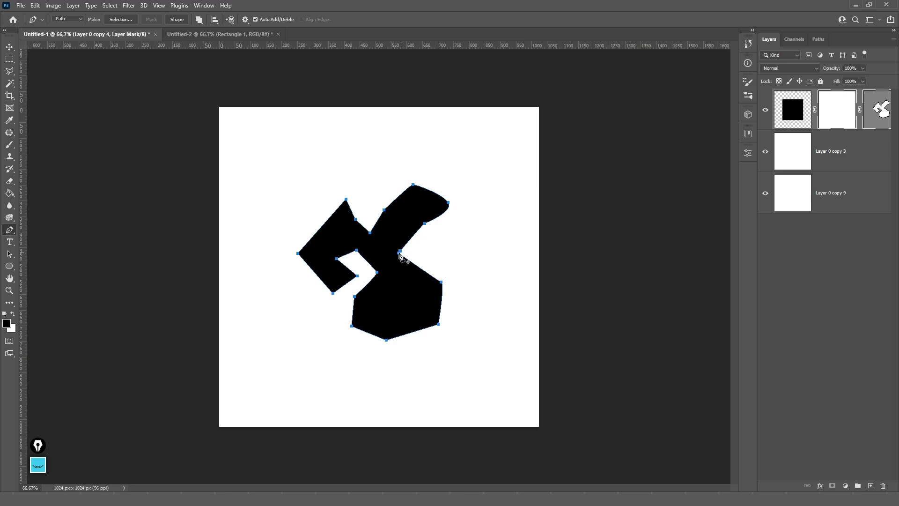
right_click(838, 116)
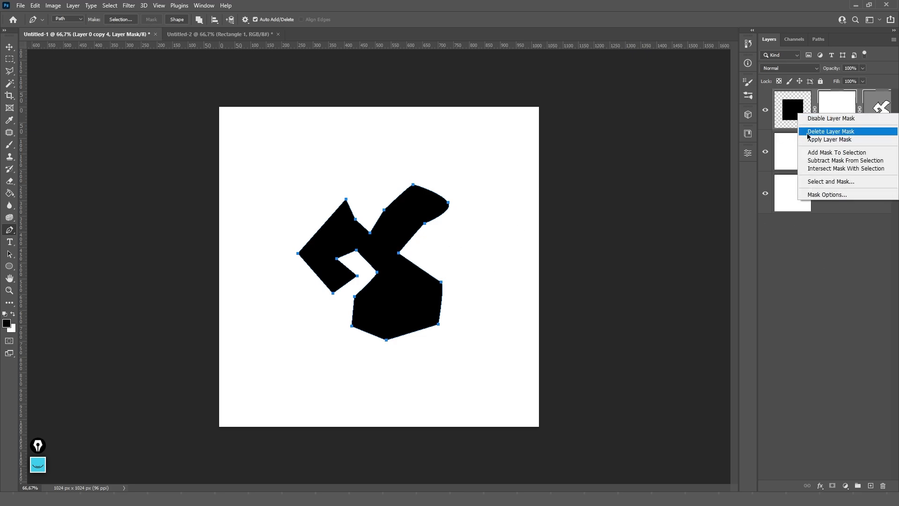
click(831, 132)
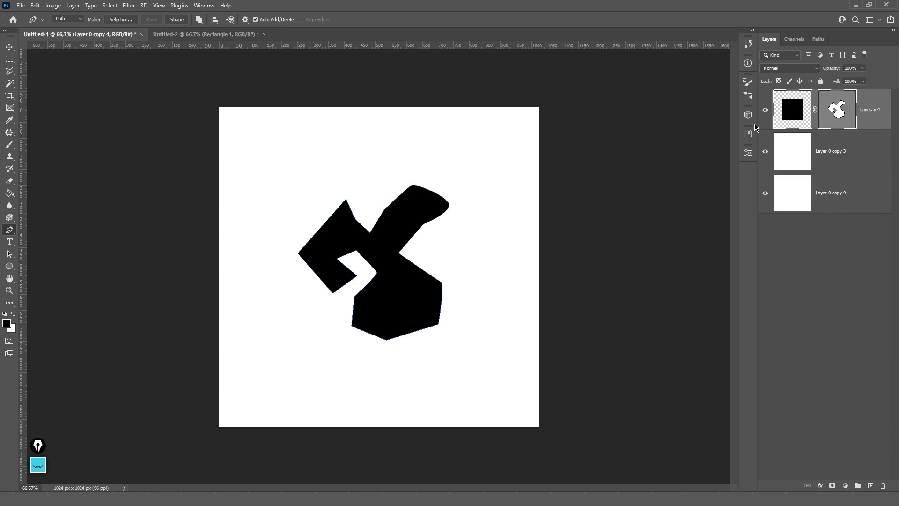
key(ctrl)
drag(398, 255, 431, 241)
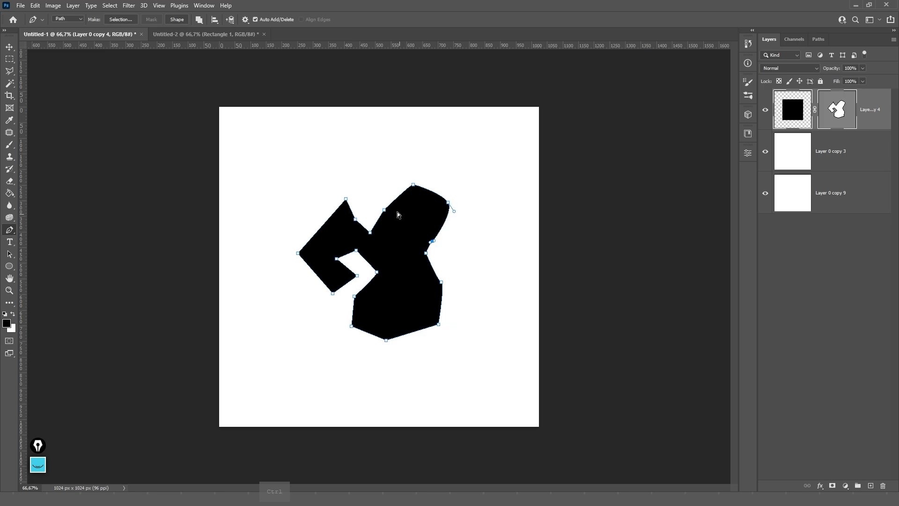
mouse_move(381, 211)
mouse_down()
mouse_move(378, 197)
mouse_move(391, 218)
mouse_up()
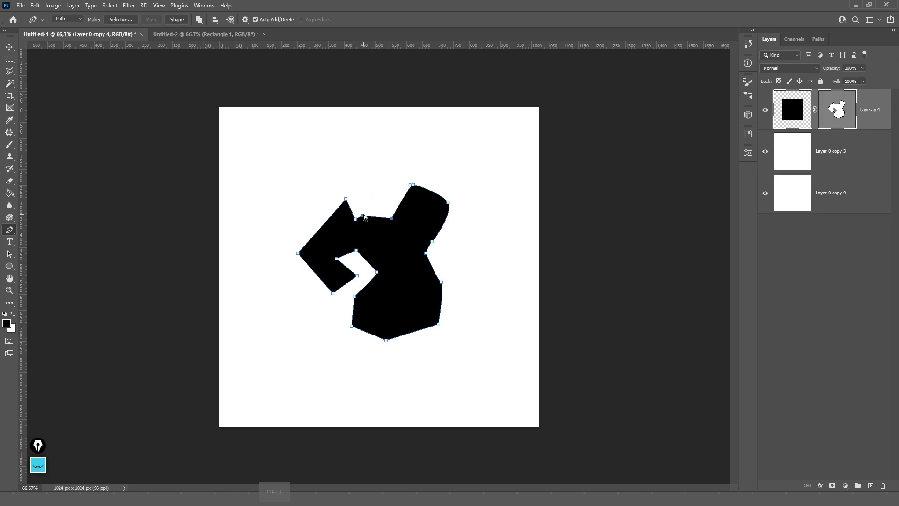
right_click(832, 105)
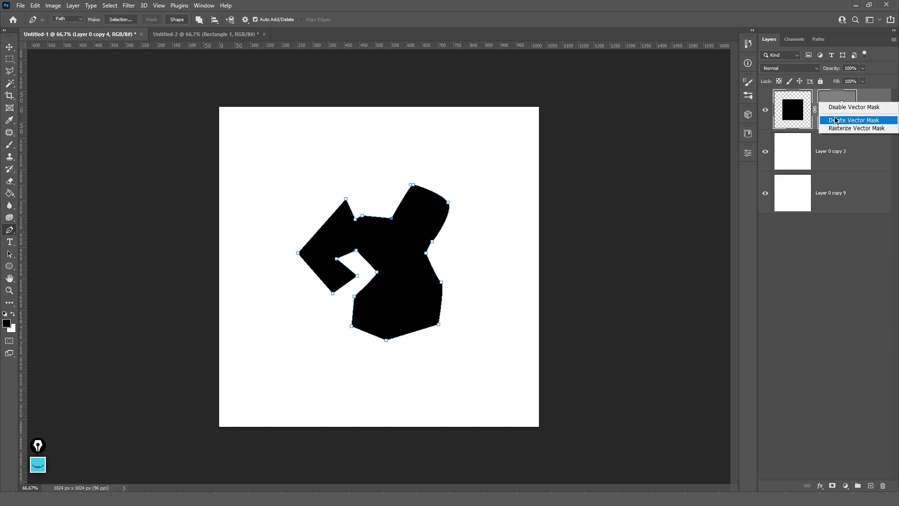
click(855, 122)
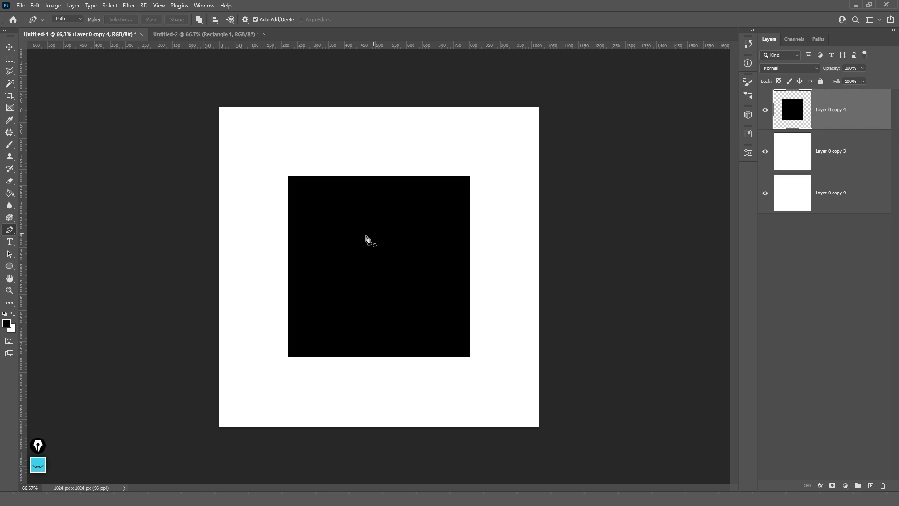
- Draw a closed curved blob path on the black square and use it as a vector mask
click(351, 229)
drag(316, 269, 335, 294)
drag(376, 313, 399, 306)
drag(425, 258, 424, 231)
click(389, 205)
click(350, 230)
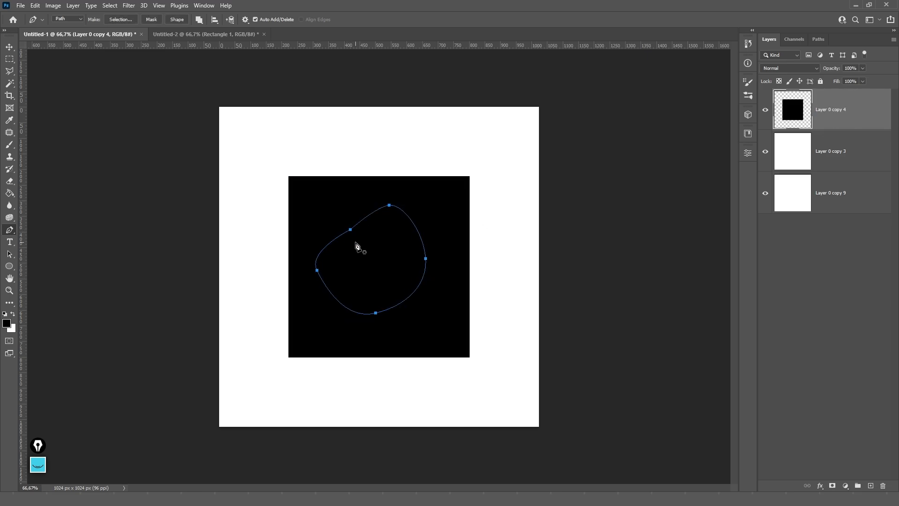
click(152, 20)
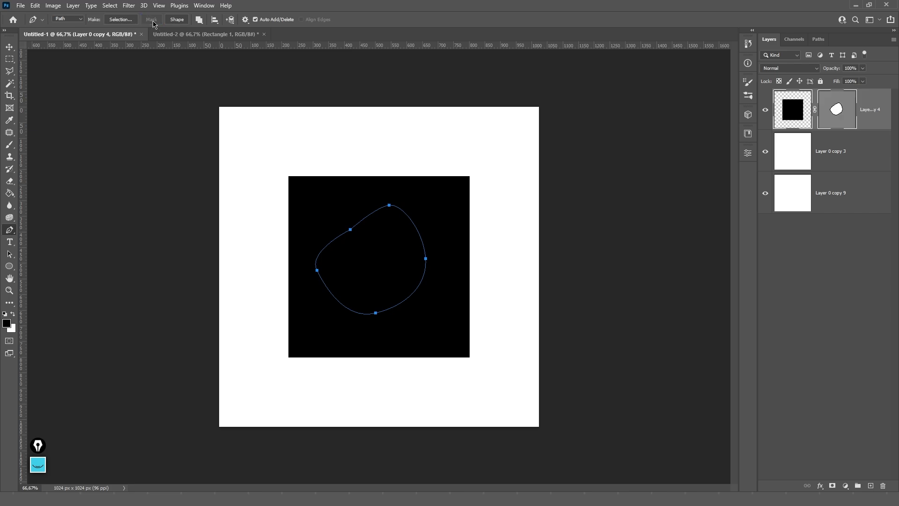
- Reshape the blob by dragging its anchors, then undo to remove the vector mask
key(ctrl)
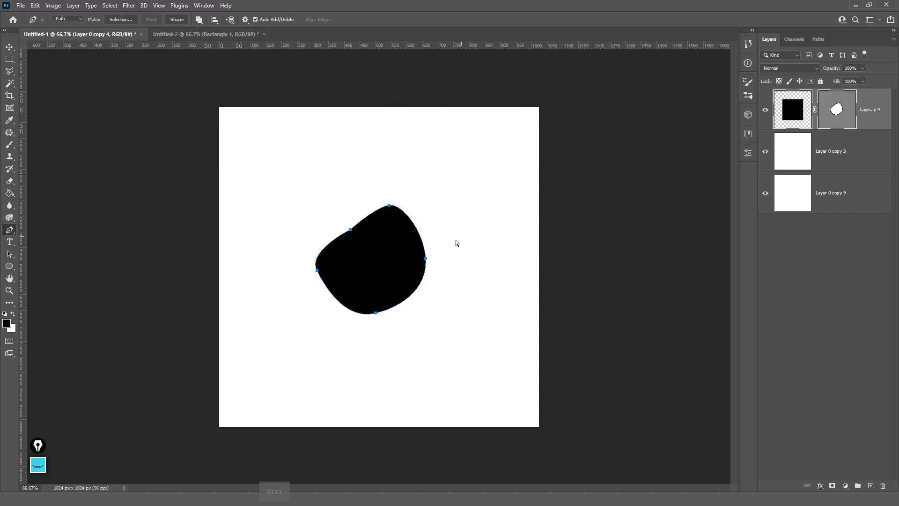
drag(425, 258, 449, 277)
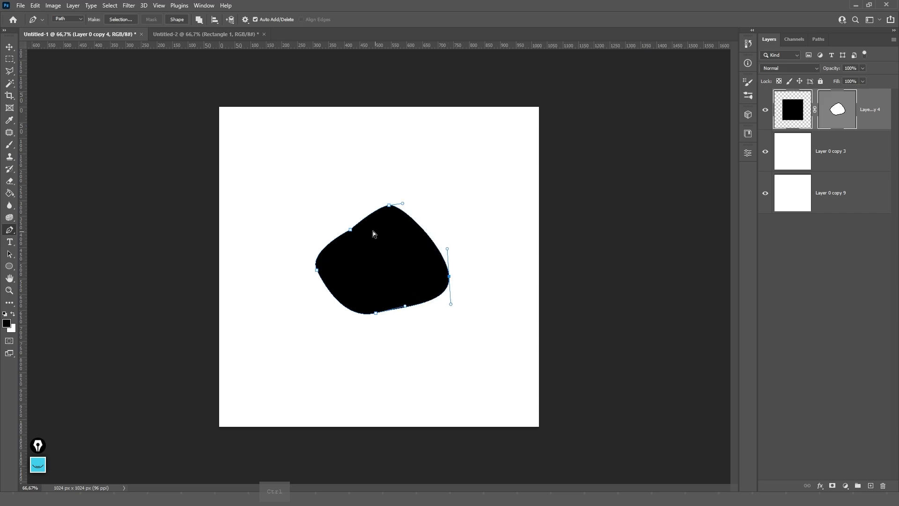
drag(351, 231, 375, 237)
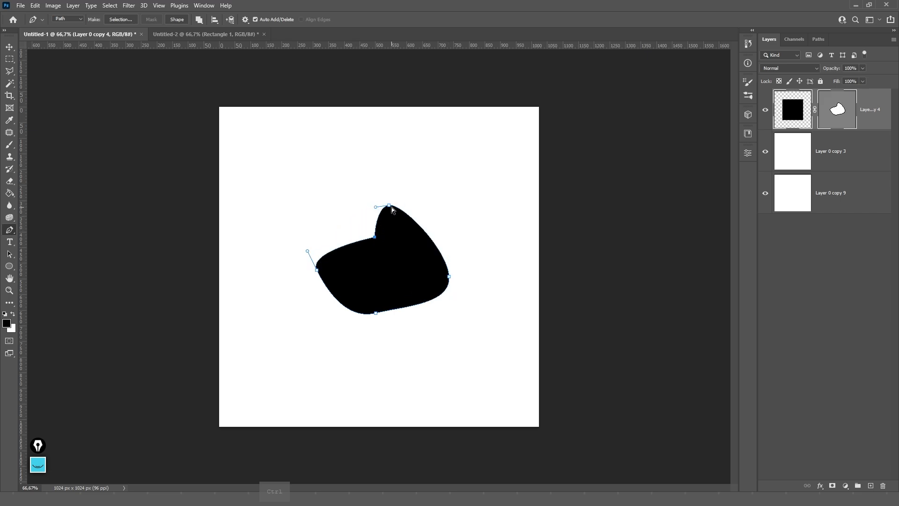
drag(390, 206, 351, 224)
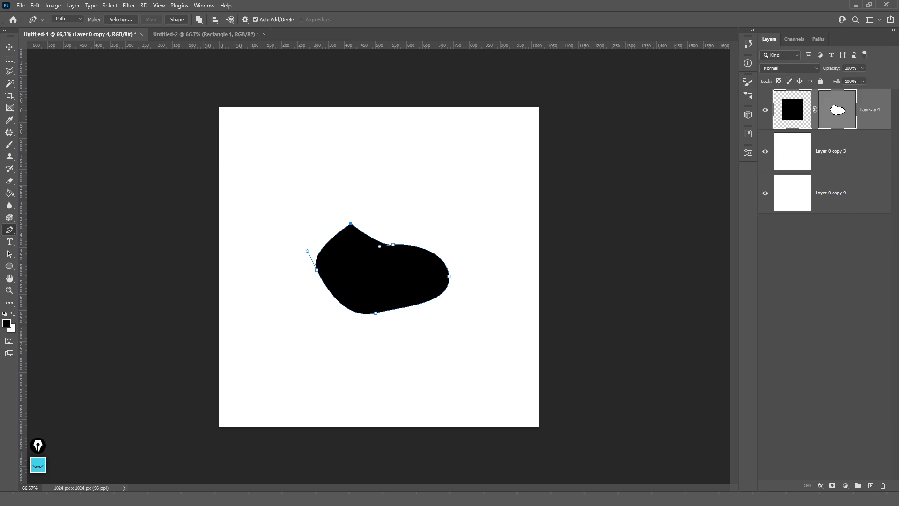
key(ctrl+z)
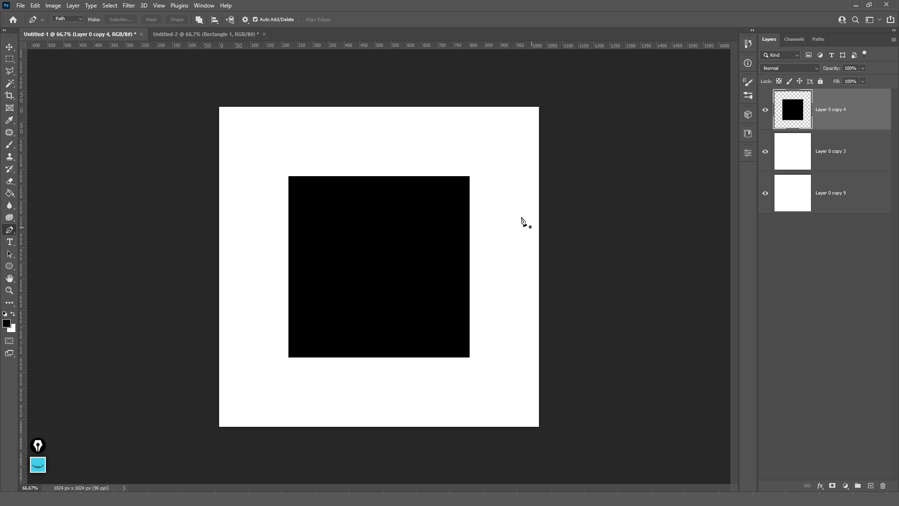
- Drag the black square up and to the left with the Move tool
click(9, 47)
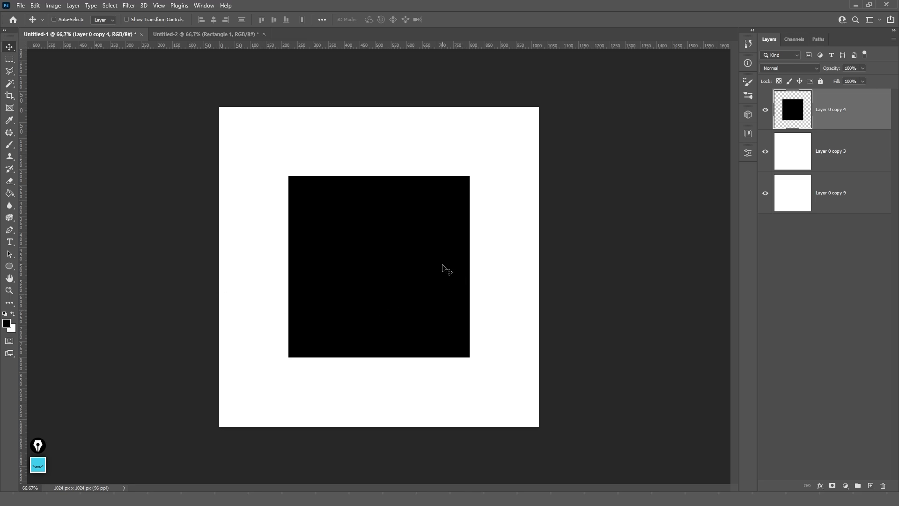
drag(444, 267, 399, 215)
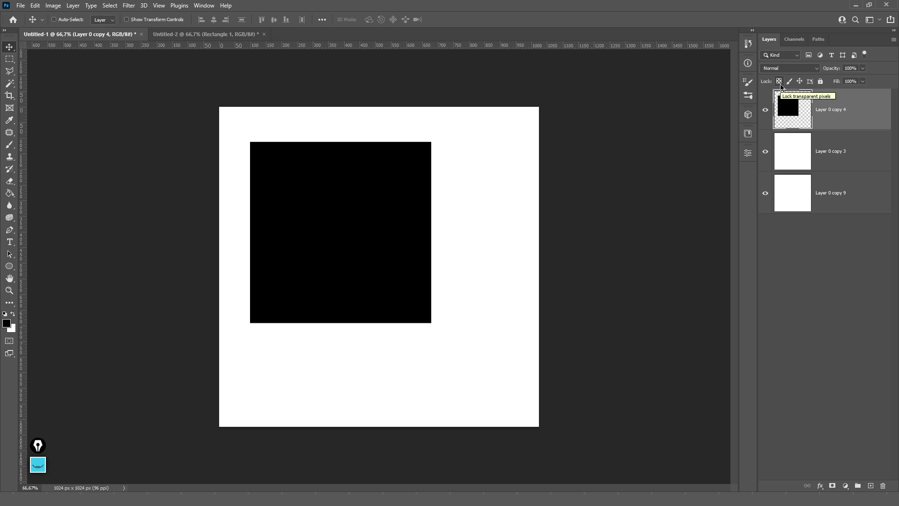
- Lock the square layer's transparent pixels and test a red ff0000 brush stroke at size 600, then undo
click(780, 84)
click(9, 144)
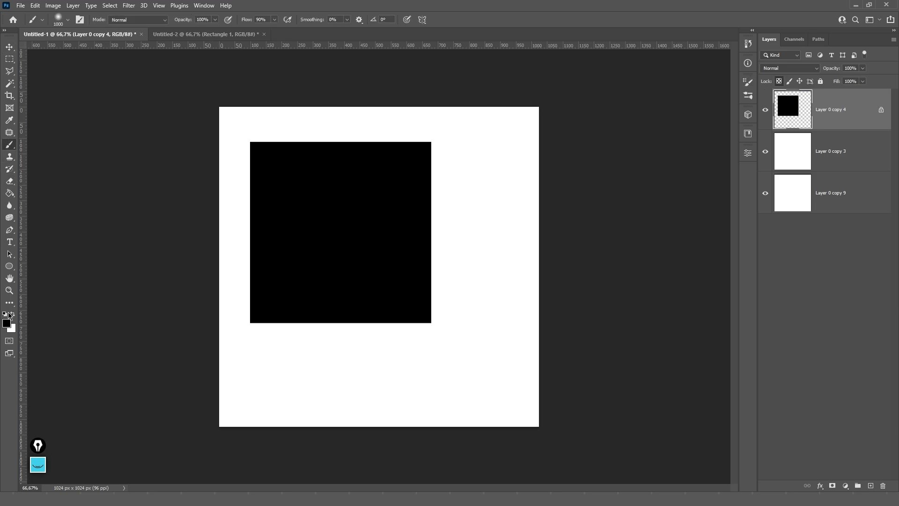
click(7, 325)
text(ff0000)
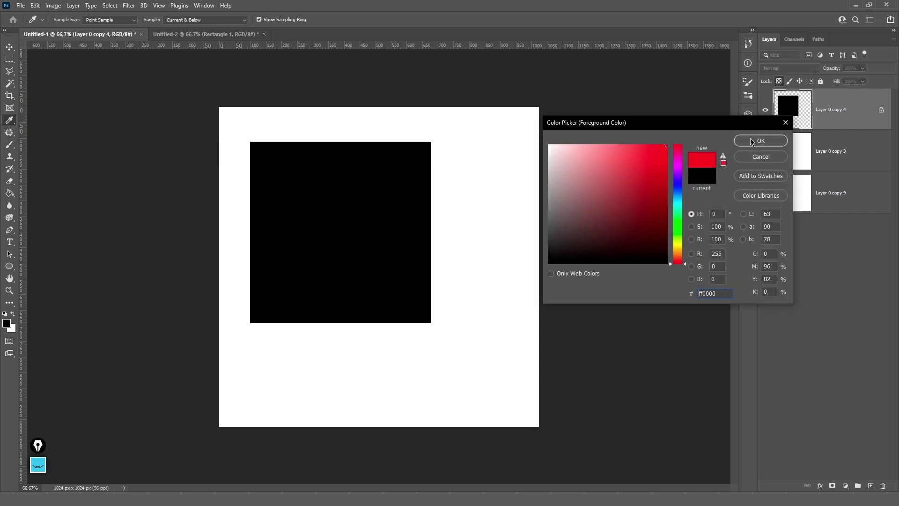
click(761, 141)
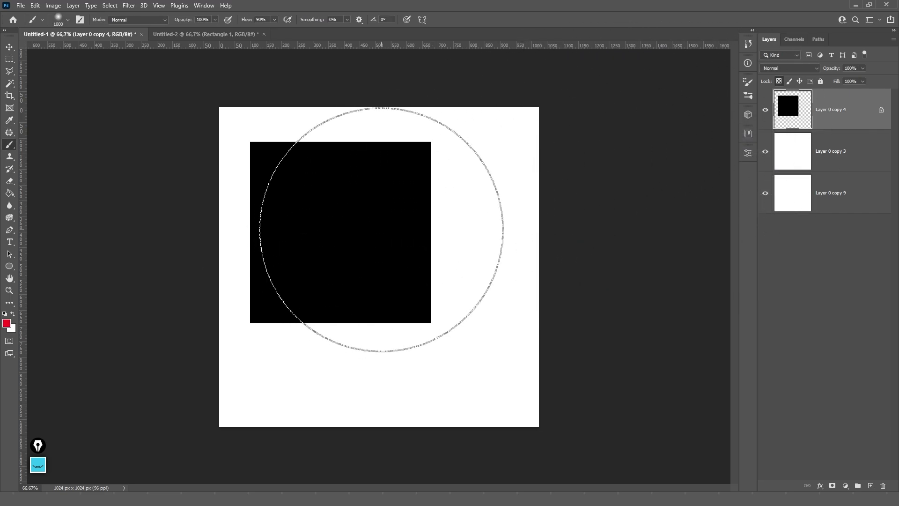
key(bracketleft)
key(bracketleft)
key(bracketleft)
key(bracketleft)
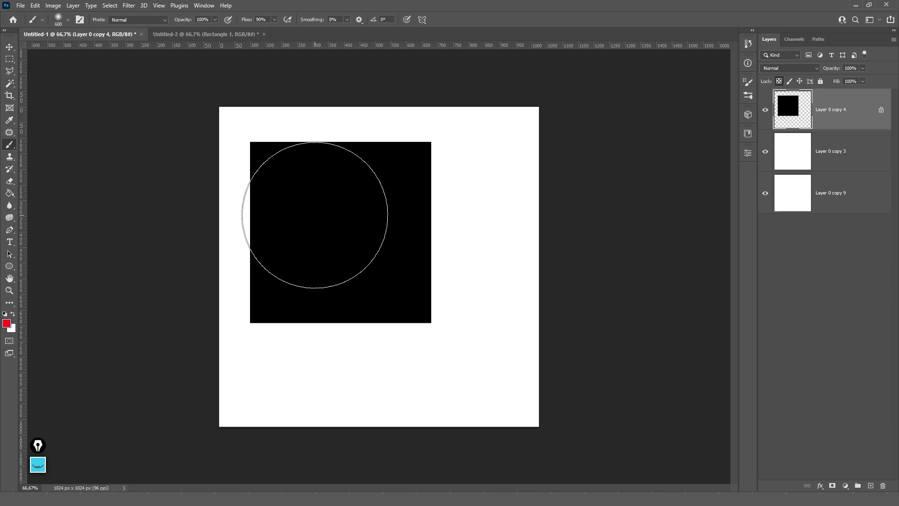
mouse_move(474, 248)
mouse_down()
mouse_move(344, 152)
mouse_move(427, 171)
mouse_move(396, 233)
mouse_move(407, 304)
mouse_move(274, 300)
mouse_move(287, 195)
mouse_move(442, 227)
mouse_up()
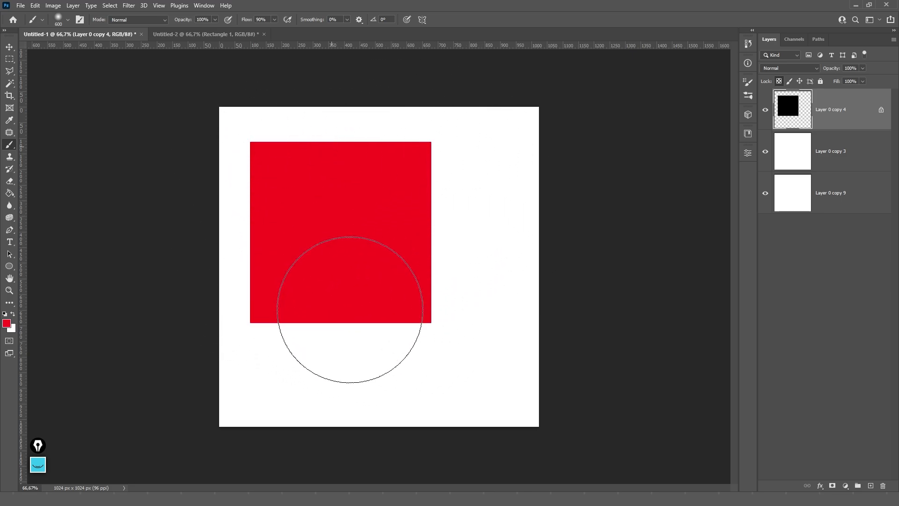
key(ctrl+z)
- Compare red strokes with transparency lock off and on, undoing each stroke
mouse_move(478, 155)
mouse_down()
mouse_move(514, 246)
mouse_move(511, 351)
mouse_up()
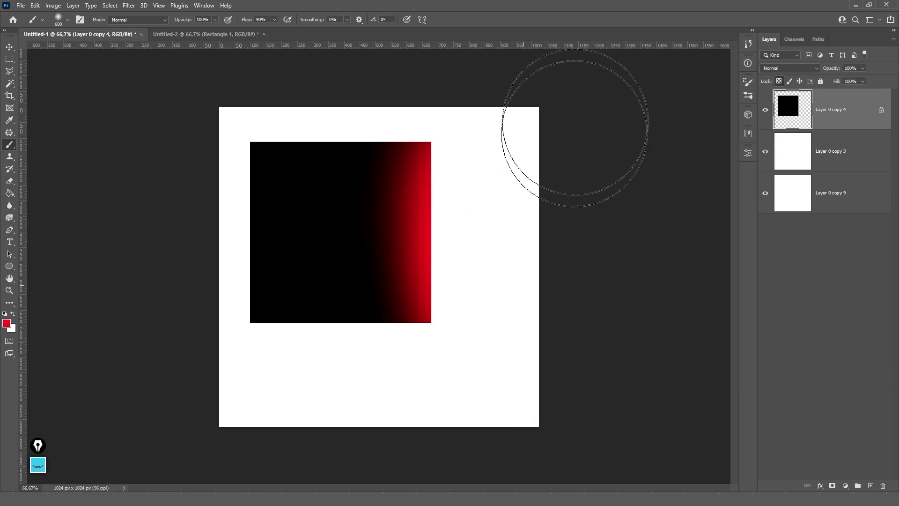
key(ctrl+z)
click(780, 82)
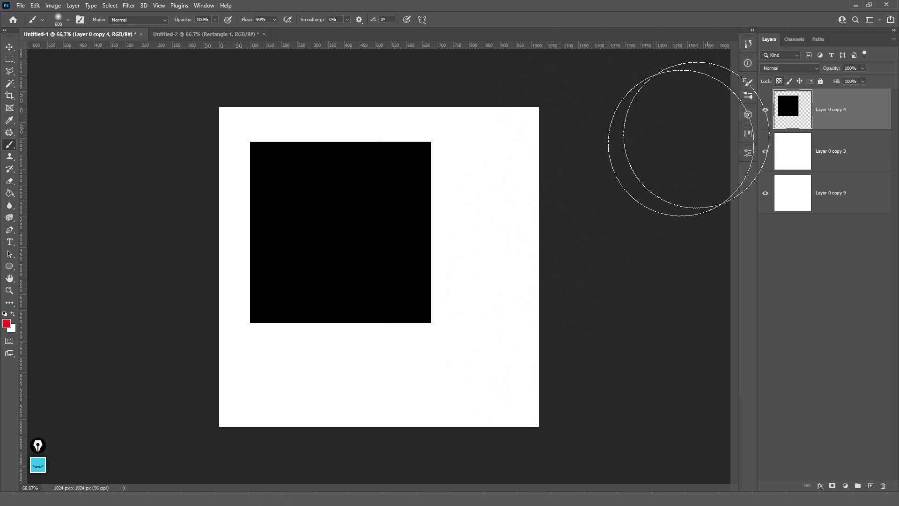
mouse_move(672, 140)
mouse_down()
mouse_move(520, 174)
mouse_move(493, 246)
mouse_move(476, 128)
mouse_move(475, 404)
mouse_move(589, 146)
mouse_up()
key(ctrl+z)
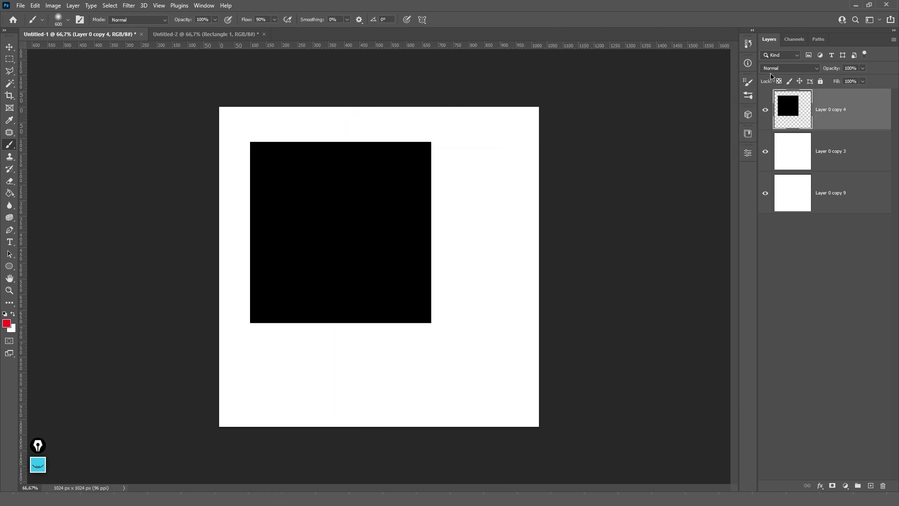
click(779, 81)
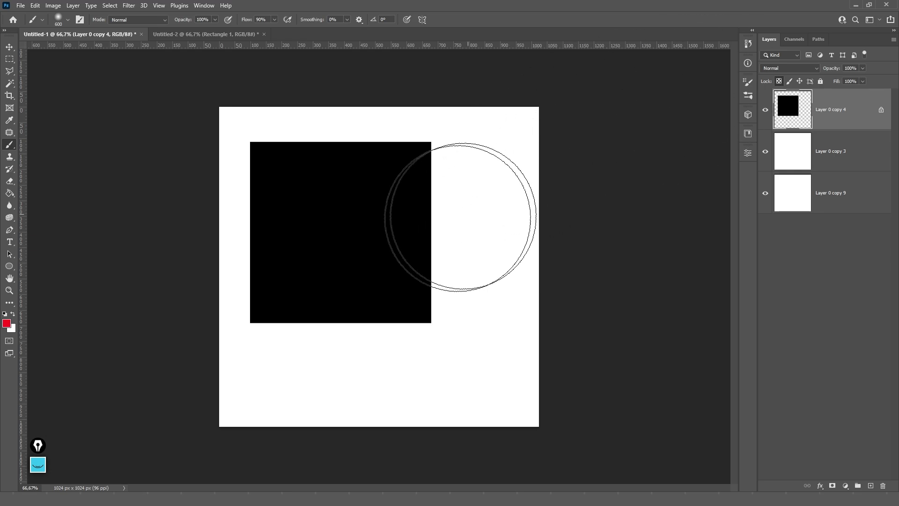
mouse_move(442, 140)
mouse_down()
mouse_move(417, 212)
mouse_move(430, 243)
mouse_up()
drag(387, 117, 407, 261)
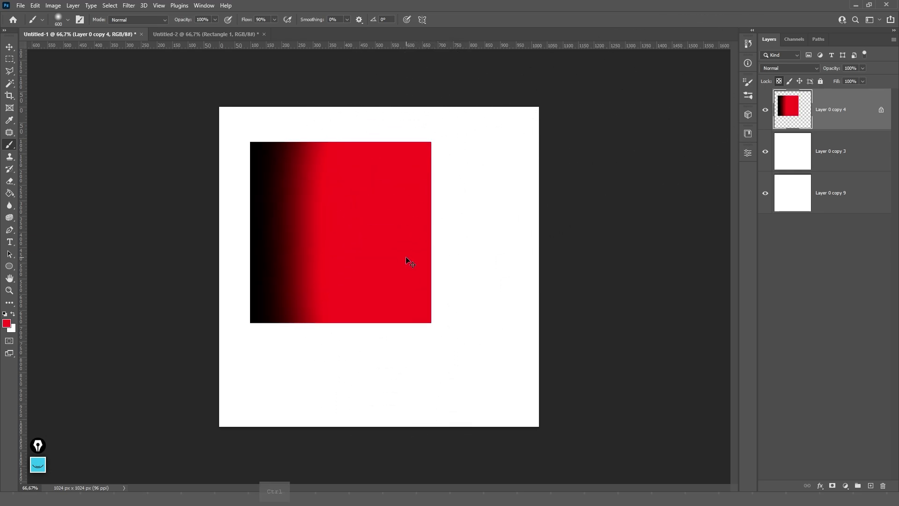
key(ctrl+z)
key(ctrl+z)
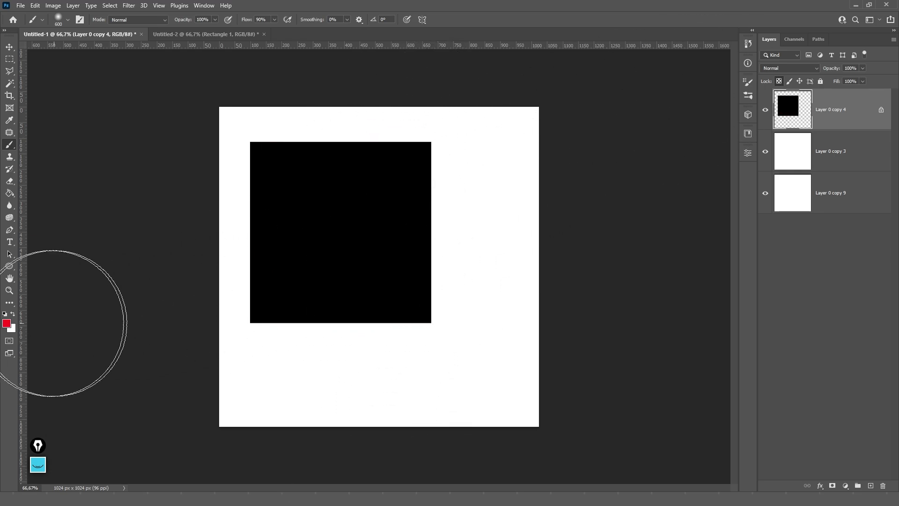
- Fill Layer 0 copy 3 with black and invert the Layer 0 copy 4 square to white
click(843, 157)
key(ctrl+i)
click(833, 110)
click(779, 82)
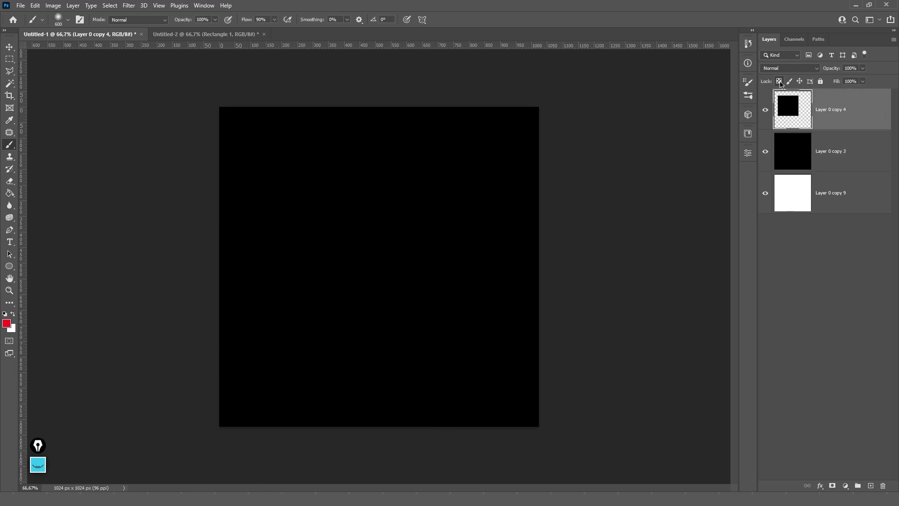
key(ctrl+i)
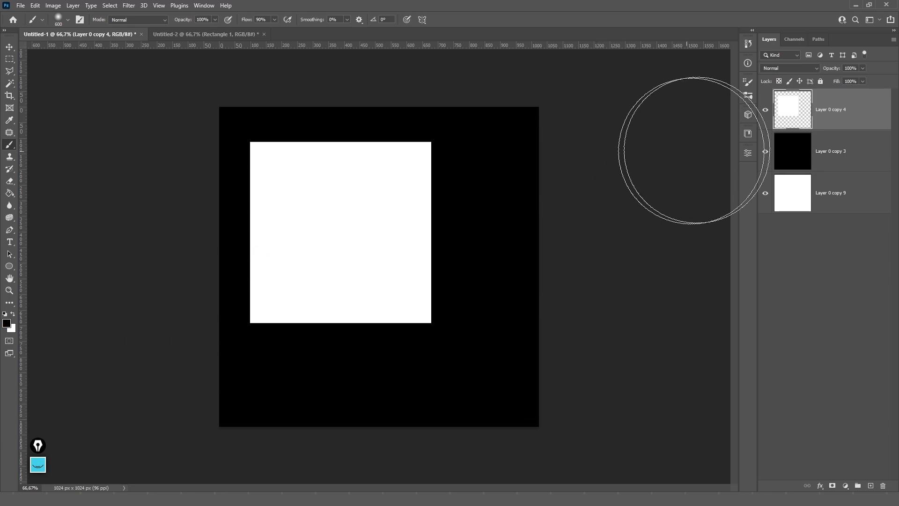
- Test faint grey shading on the locked white square with a 900 brush at 10%, then undo
click(779, 82)
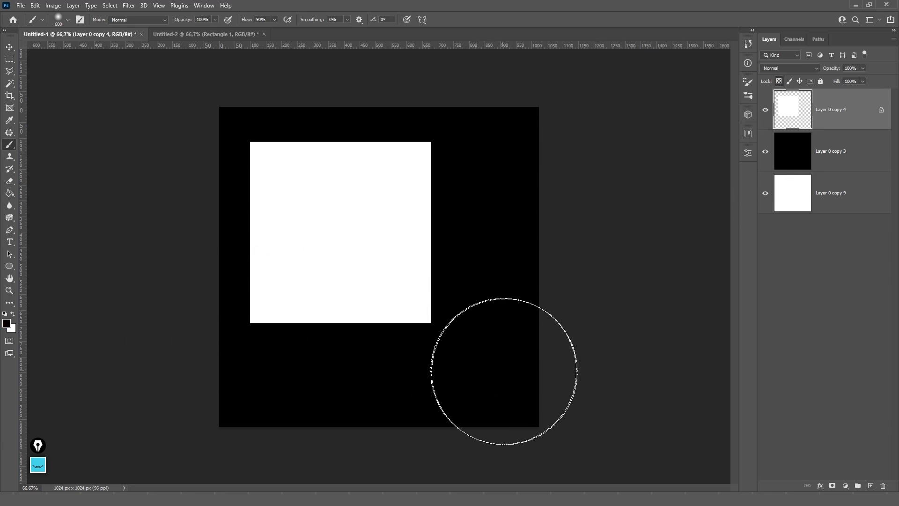
key(bracketright)
key(bracketright)
key(bracketright)
key(1)
mouse_move(491, 412)
mouse_down()
mouse_move(281, 381)
mouse_move(496, 263)
mouse_move(261, 351)
mouse_up()
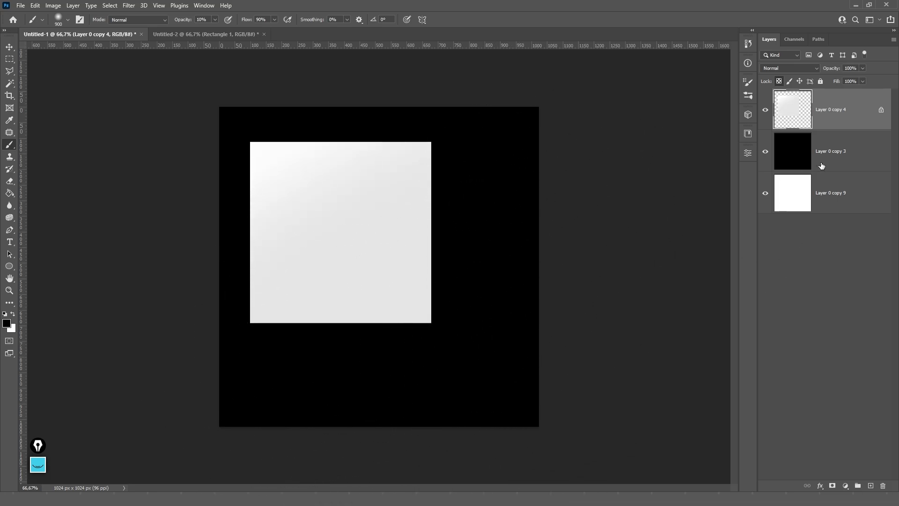
key(v)
click(863, 161)
click(792, 118)
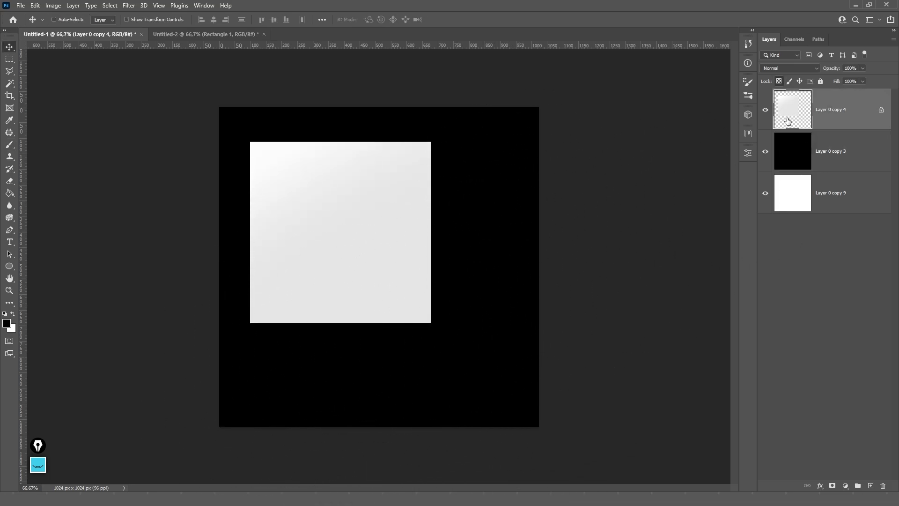
key(ctrl+z)
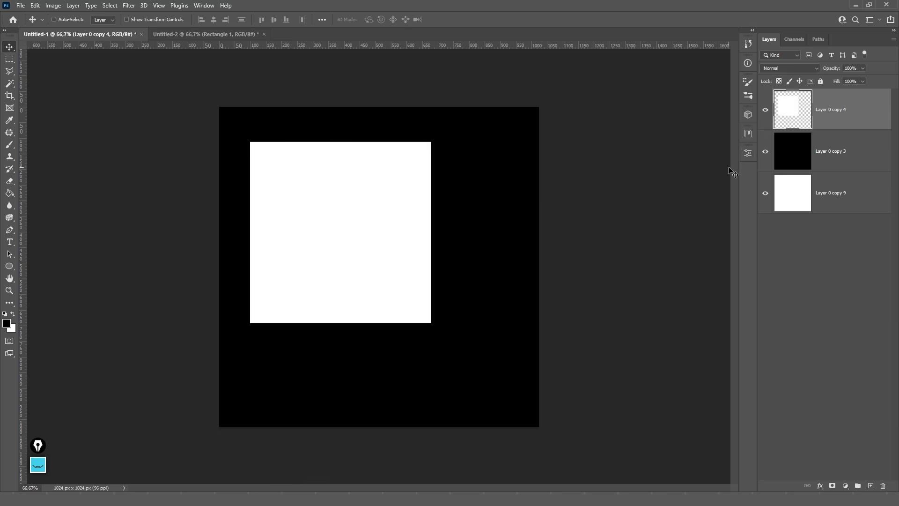
- Lock the square layer's image pixels, then move and scale the white square to 86.56%
click(788, 83)
drag(398, 245, 468, 259)
key(ctrl+t)
key(Return)
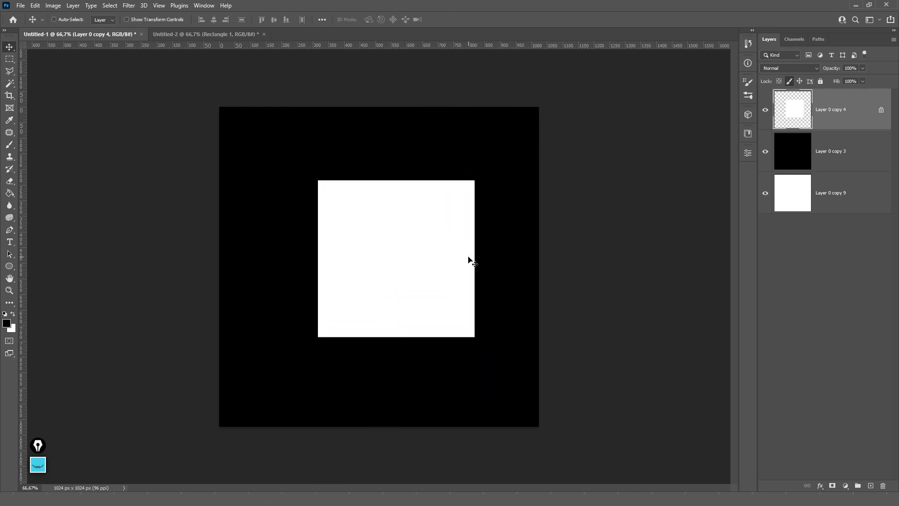
- Try painting on the locked square with the Brush, dismiss the errors, then turn Lock Image Pixels off
key(b)
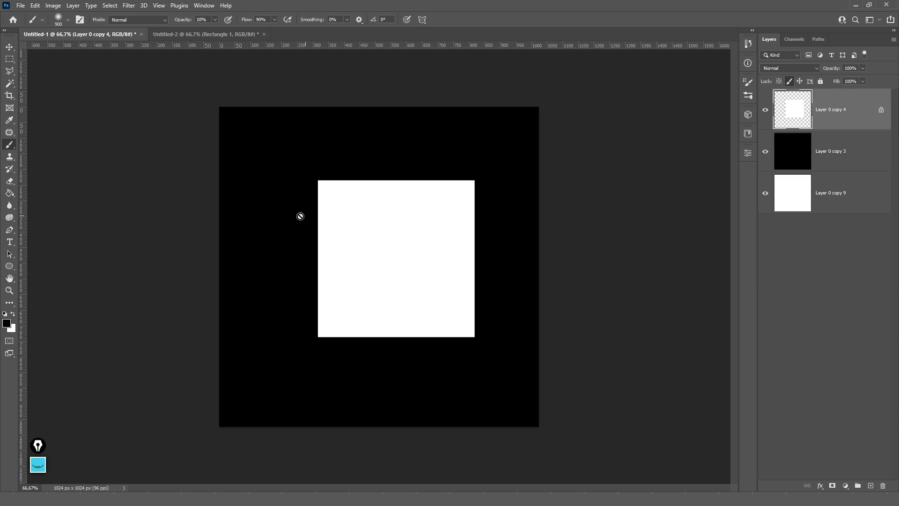
right_click(10, 149)
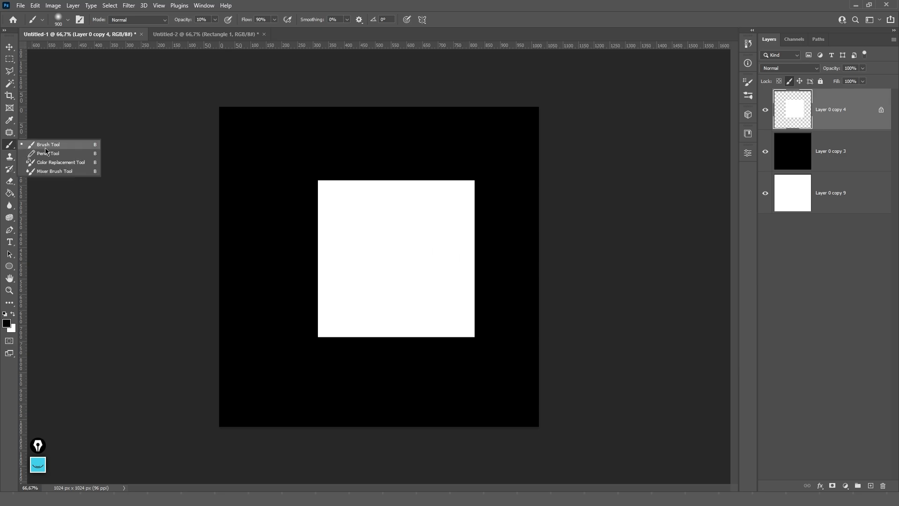
click(45, 147)
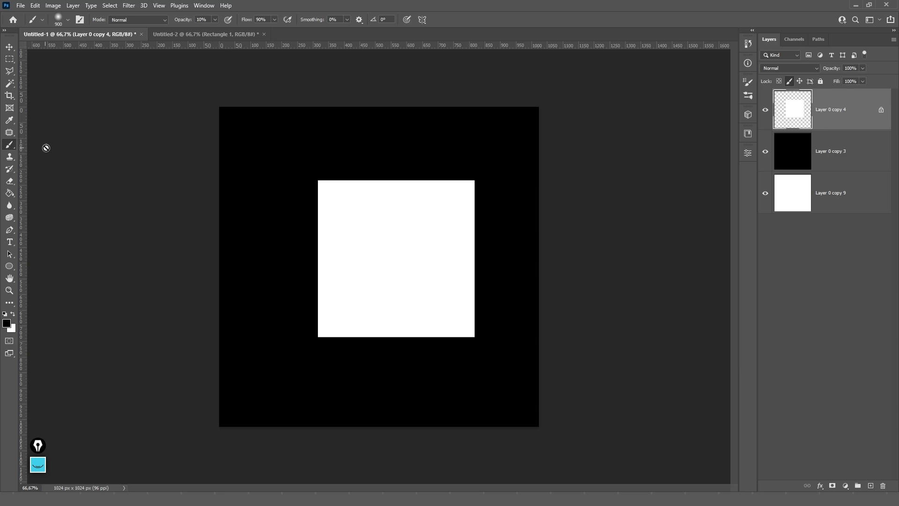
click(348, 234)
click(435, 185)
click(372, 293)
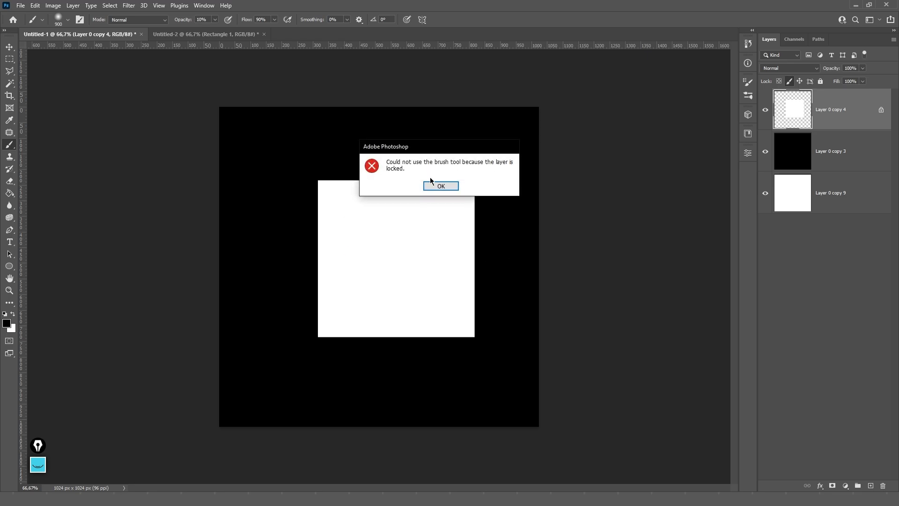
click(431, 183)
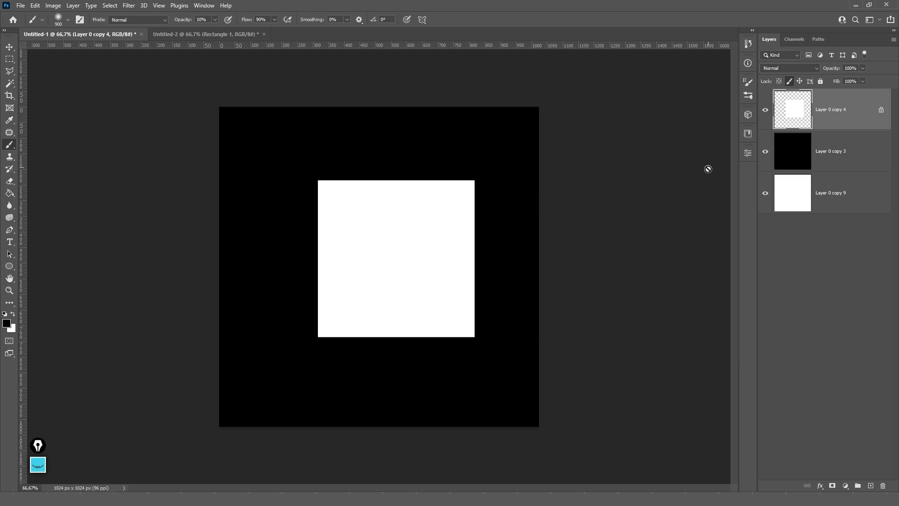
click(789, 82)
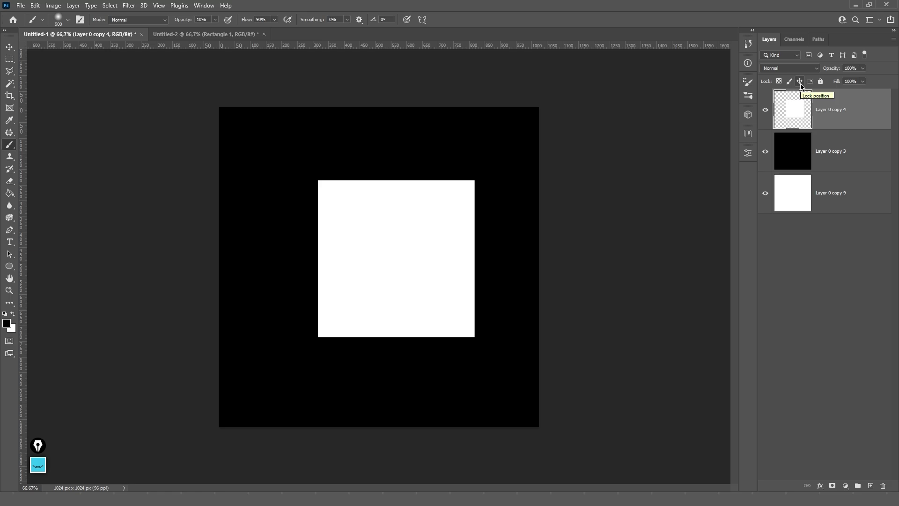
- Lock the white square's position and try dragging it with the Move tool
click(801, 82)
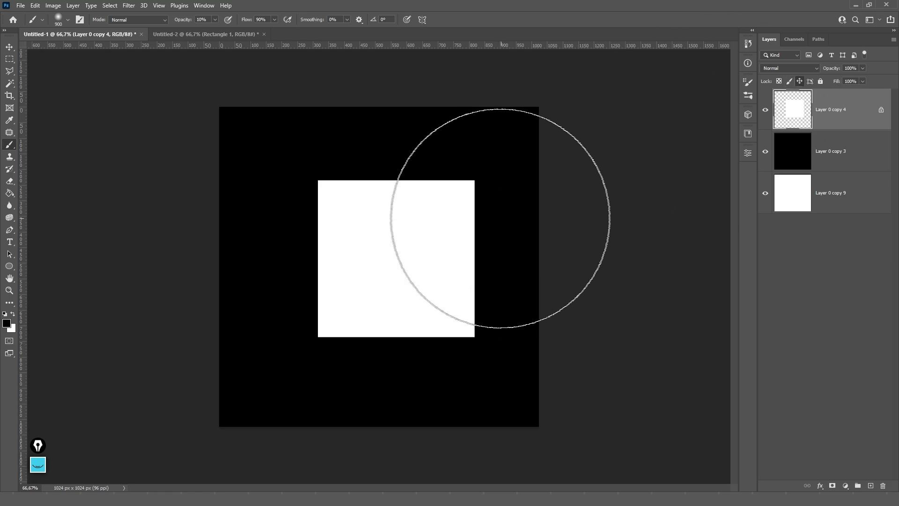
key(v)
key(b)
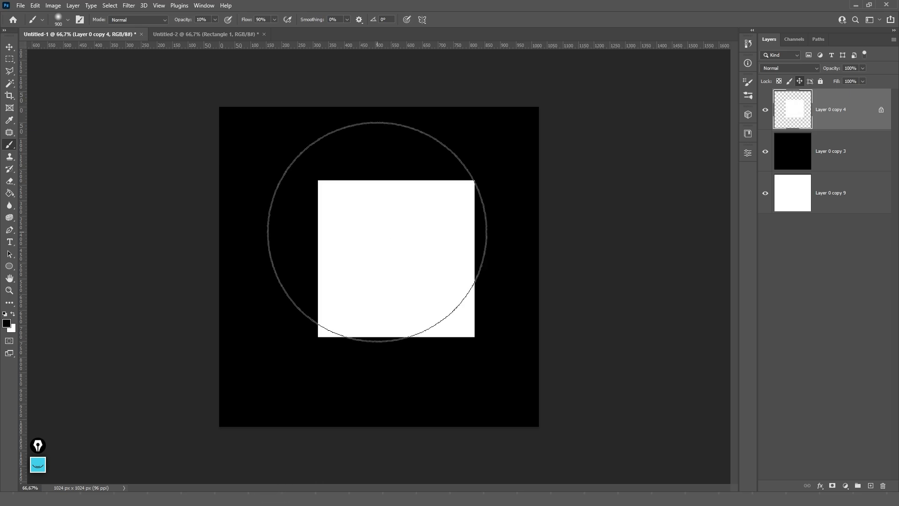
key(v)
drag(397, 237, 363, 267)
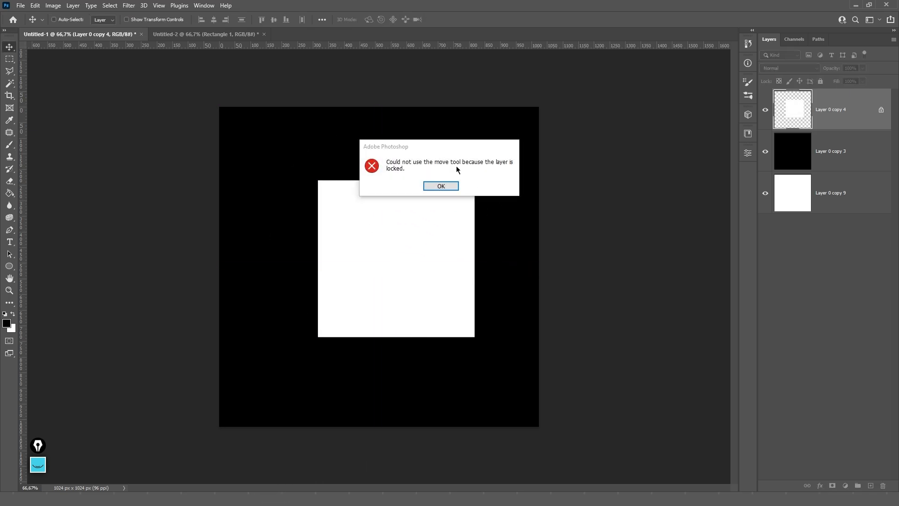
- Dismiss the locked-position warnings, unlock position, and turn on Prevent auto-nesting for the square layer
click(440, 186)
drag(441, 197, 457, 263)
click(444, 186)
click(443, 187)
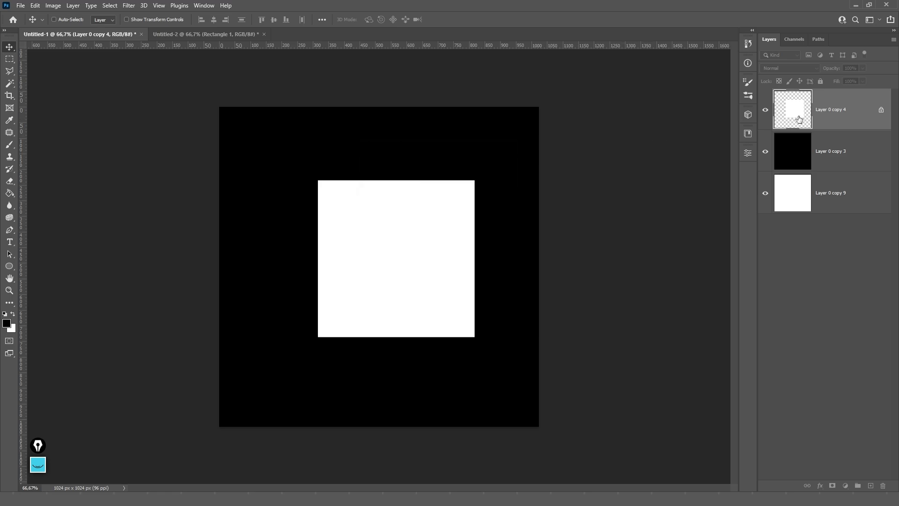
click(800, 81)
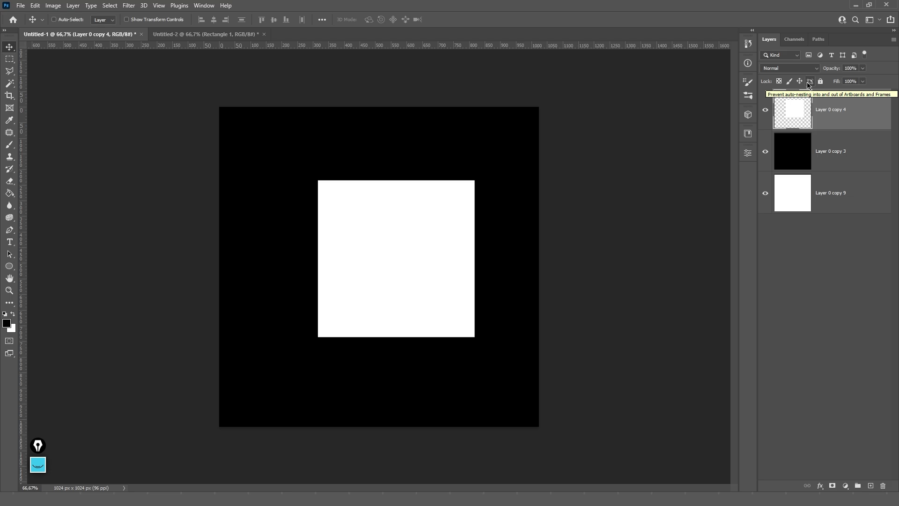
click(809, 83)
drag(518, 169, 437, 174)
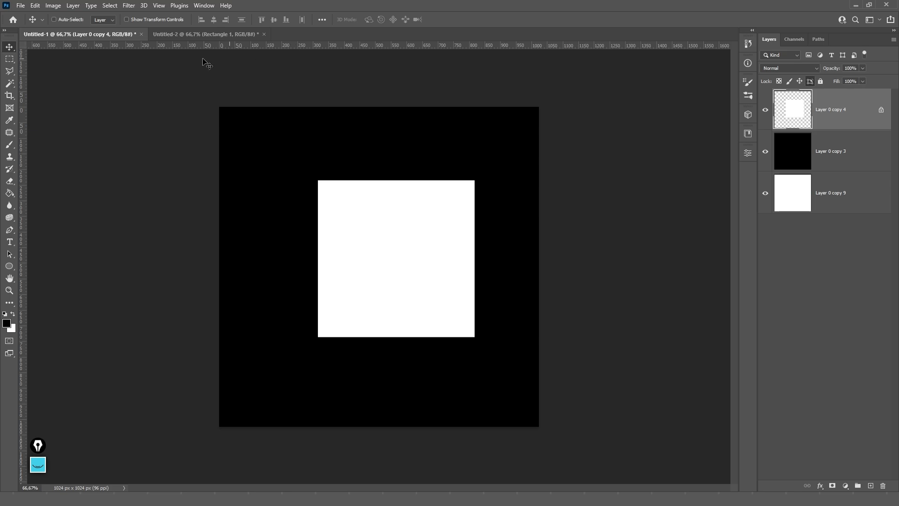
- Clear the auto-nesting lock, draw an artboard around the whole canvas and duplicate it to the right
click(810, 82)
right_click(10, 48)
click(42, 58)
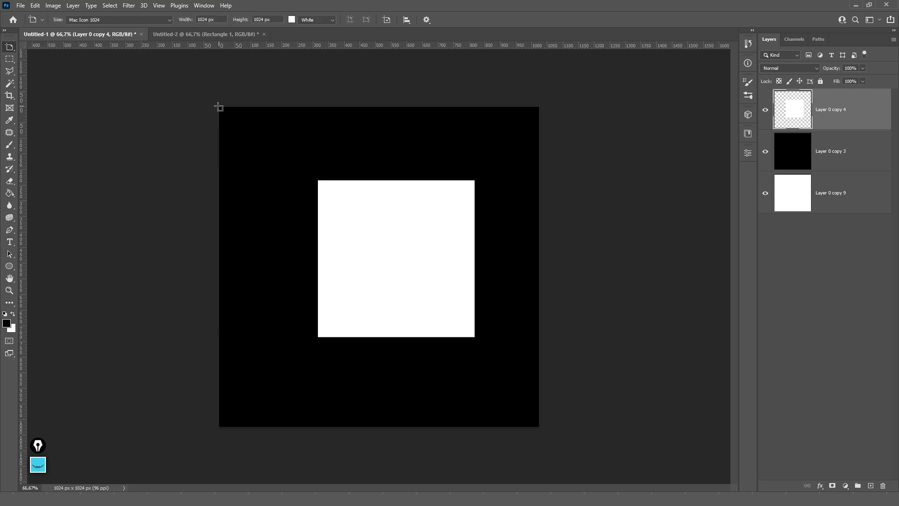
drag(219, 107, 536, 425)
scroll(427, 189, down, 3)
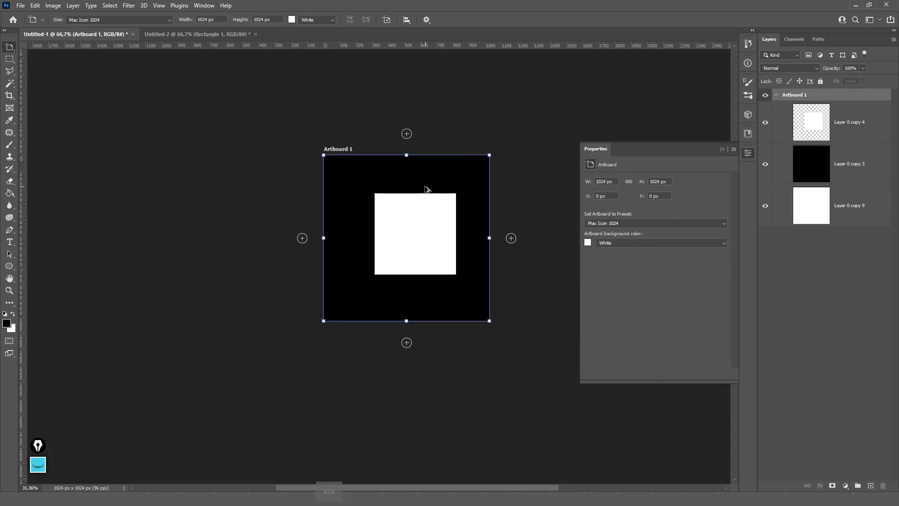
scroll(426, 189, down, 1)
alt+click(499, 231)
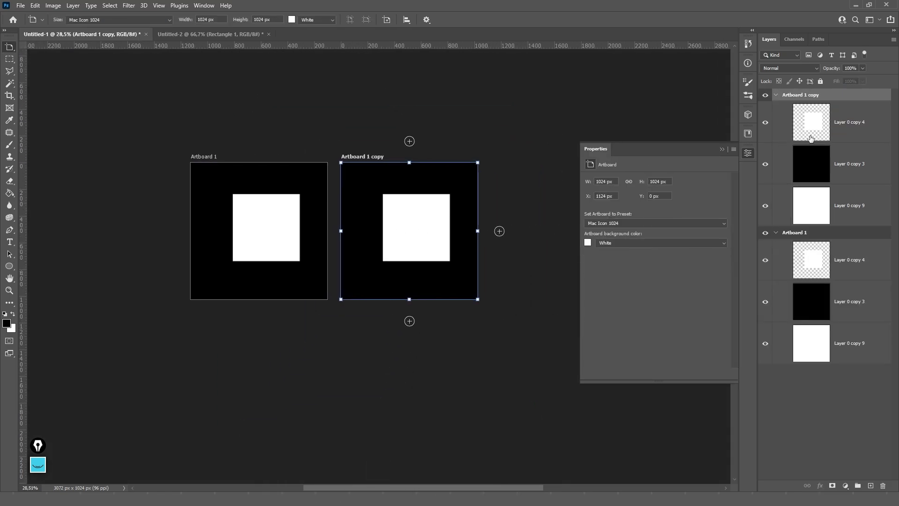
- Move the white square layer between Artboard 1 and Artboard 1 copy
key(v)
click(810, 138)
click(811, 260)
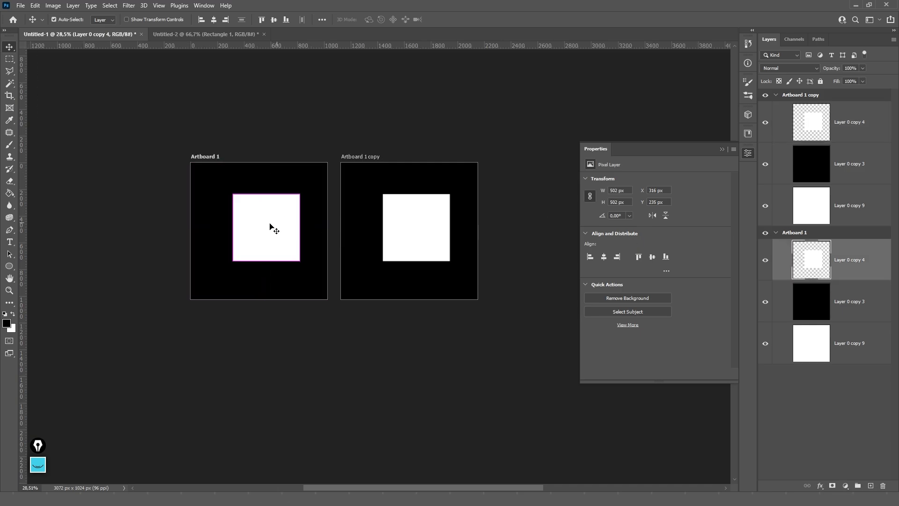
mouse_move(274, 230)
mouse_down()
mouse_move(416, 218)
mouse_move(400, 204)
mouse_move(291, 227)
mouse_up()
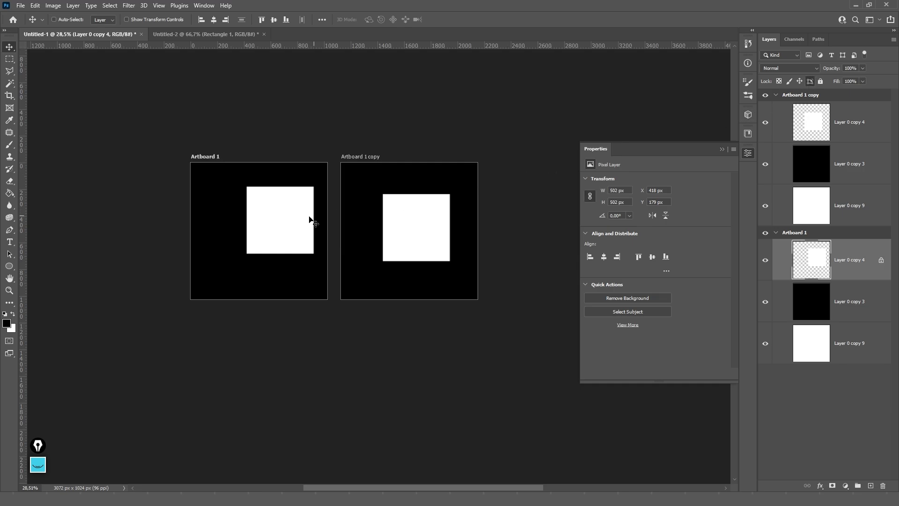
drag(311, 217, 262, 221)
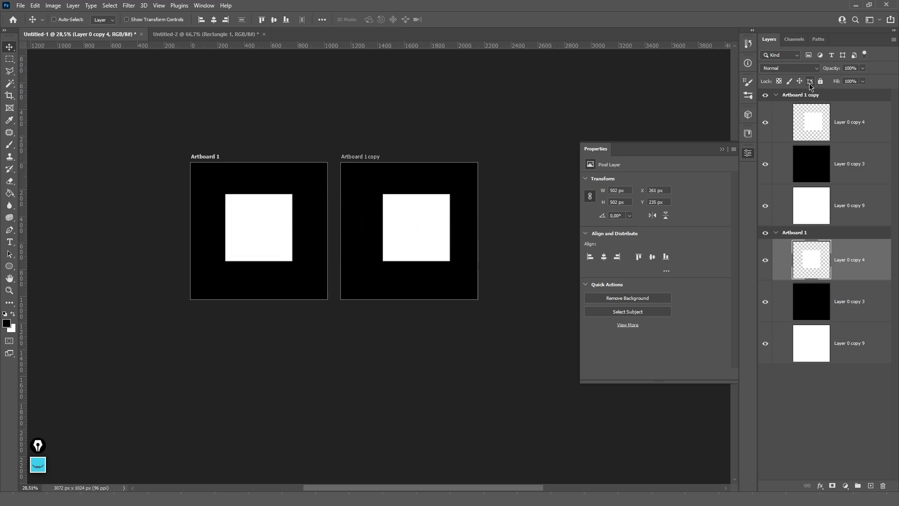
- Undo the artboard experiment with Ctrl+Z, restoring the single 1024 px canvas
key(ctrl+z)
key(ctrl+z)
key(ctrl+z)
key(ctrl+z)
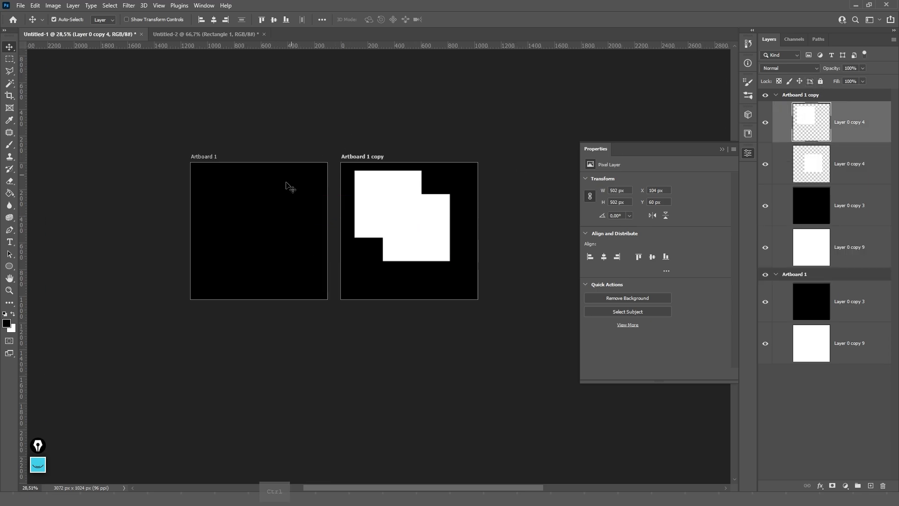
key(ctrl+z)
key(ctrl+z)
key(ctrl+z)
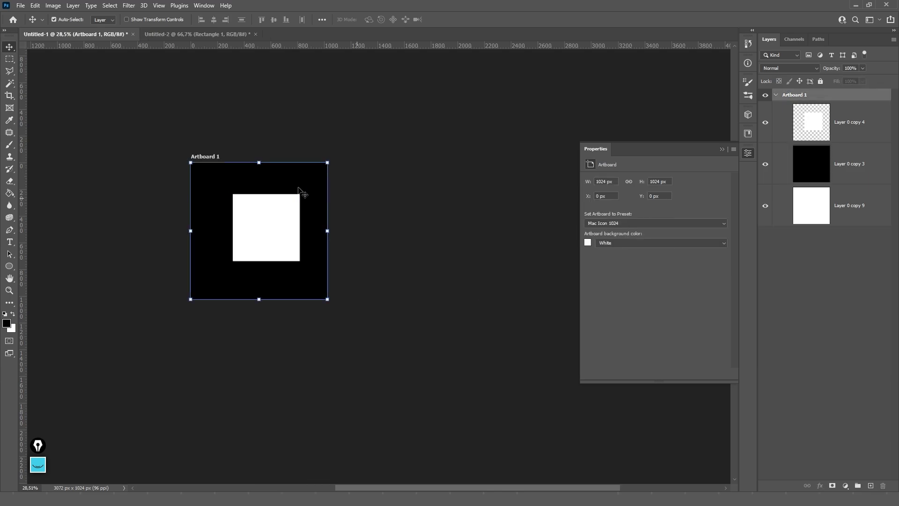
key(ctrl+z)
key(ctrl+z)
key(ctrl+z)
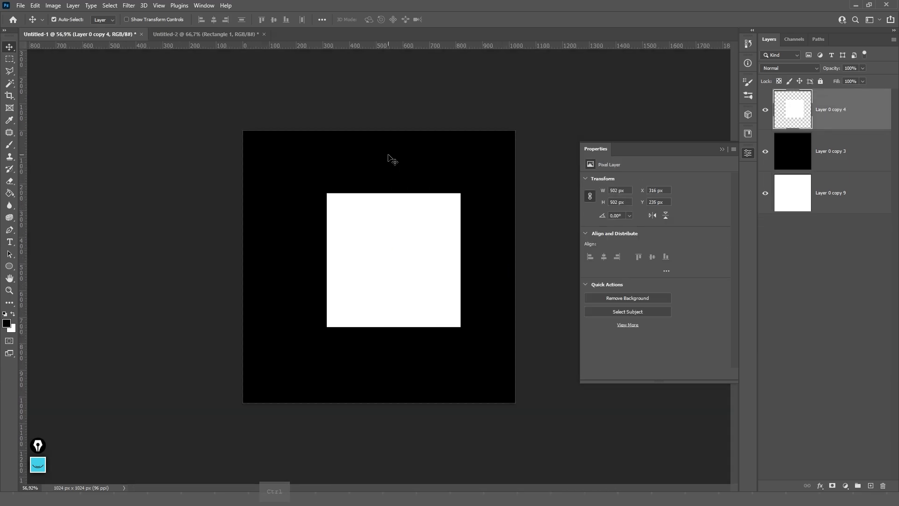
key(shift+v)
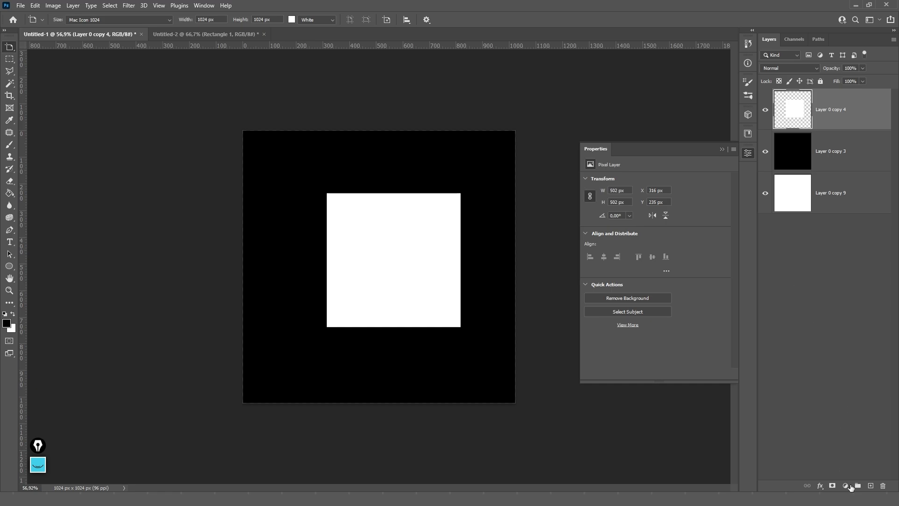
- Add a new layer above the square and fill it with Filter > Render > Clouds
click(871, 486)
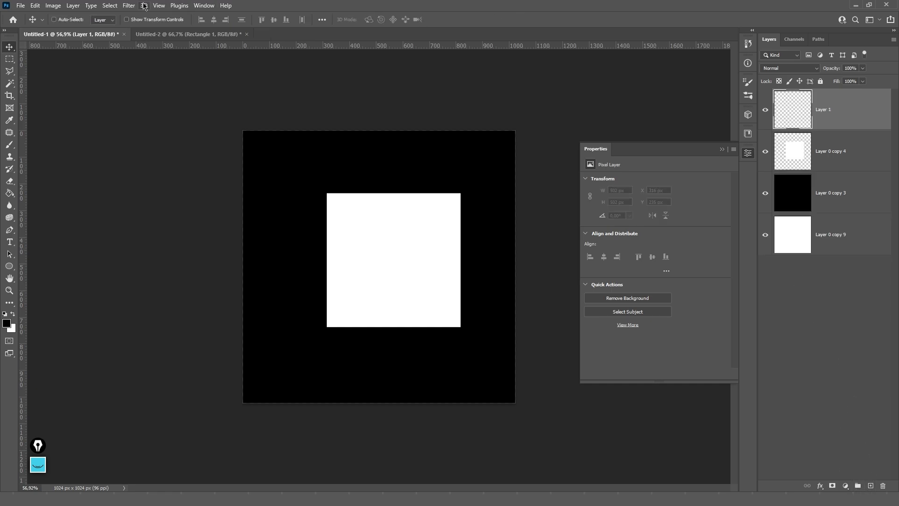
click(129, 6)
mouse_move(170, 182)
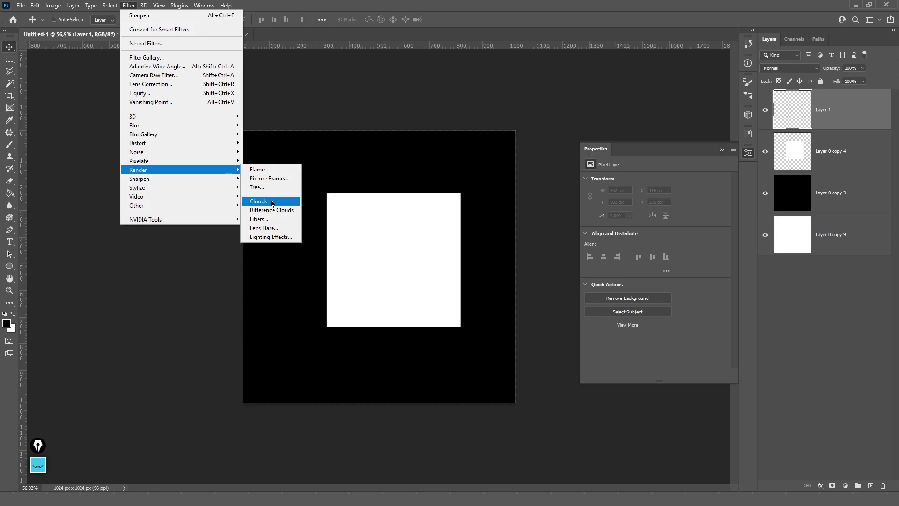
click(273, 202)
- Add about 174% Gaussian monochrome noise and set the layer's blend mode to Multiply
click(129, 6)
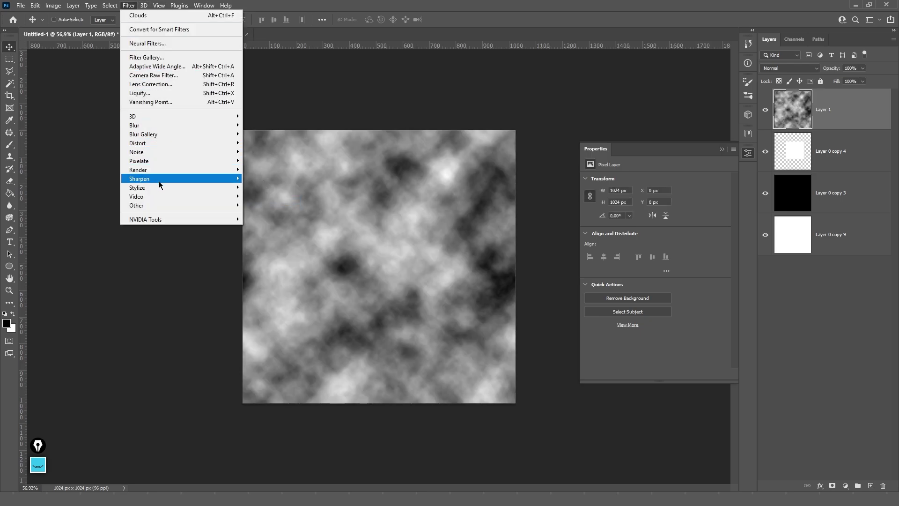
mouse_move(161, 187)
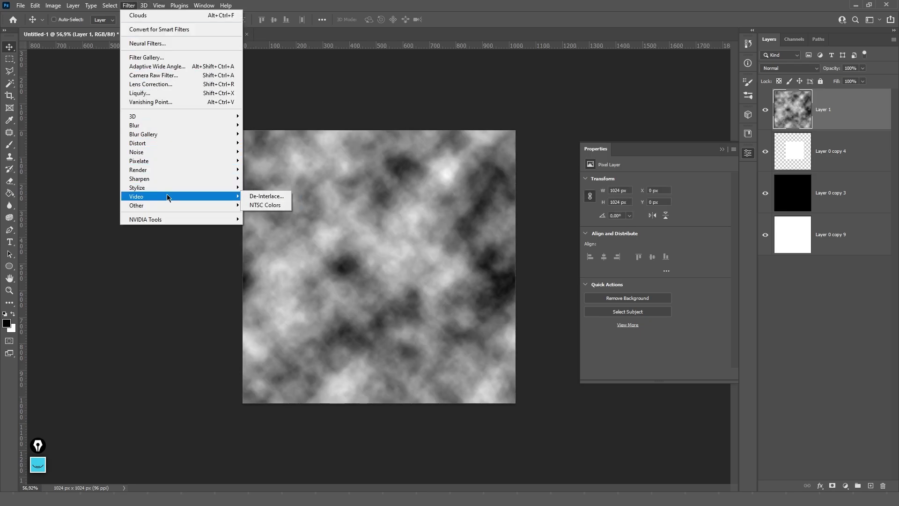
click(271, 152)
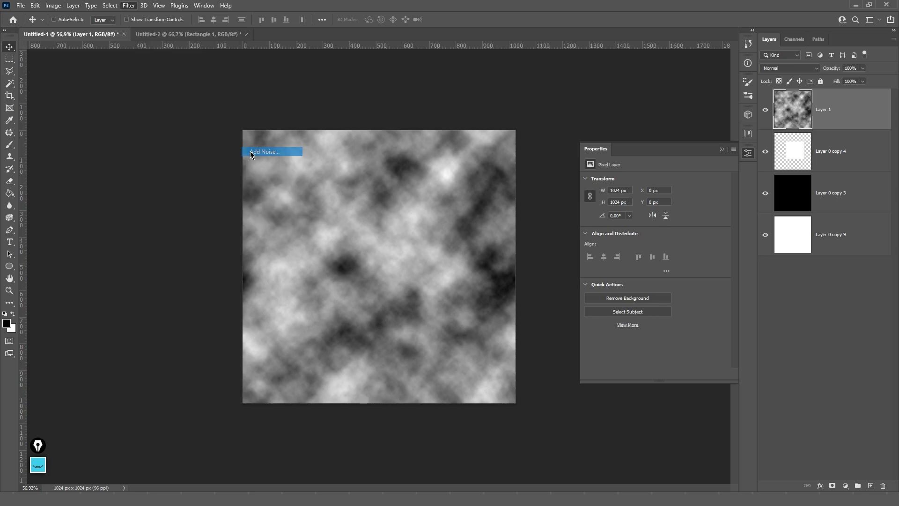
drag(407, 232, 455, 233)
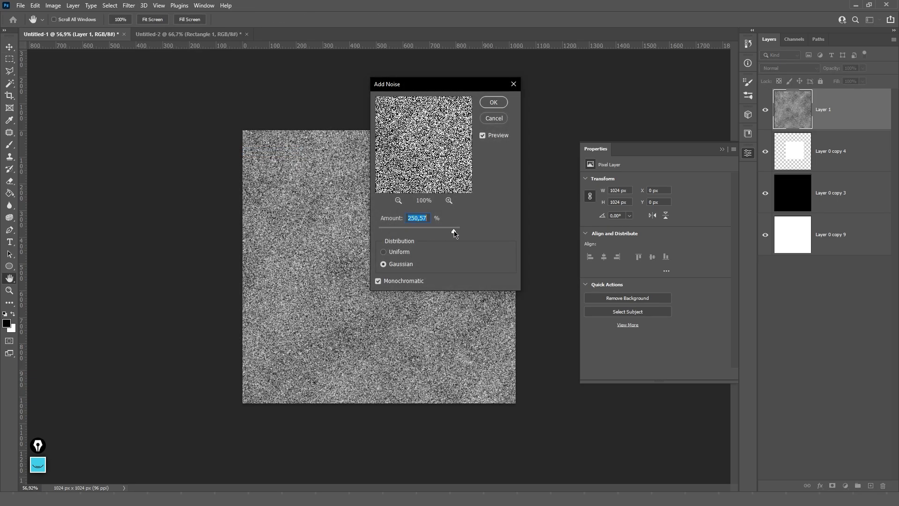
click(494, 102)
click(777, 68)
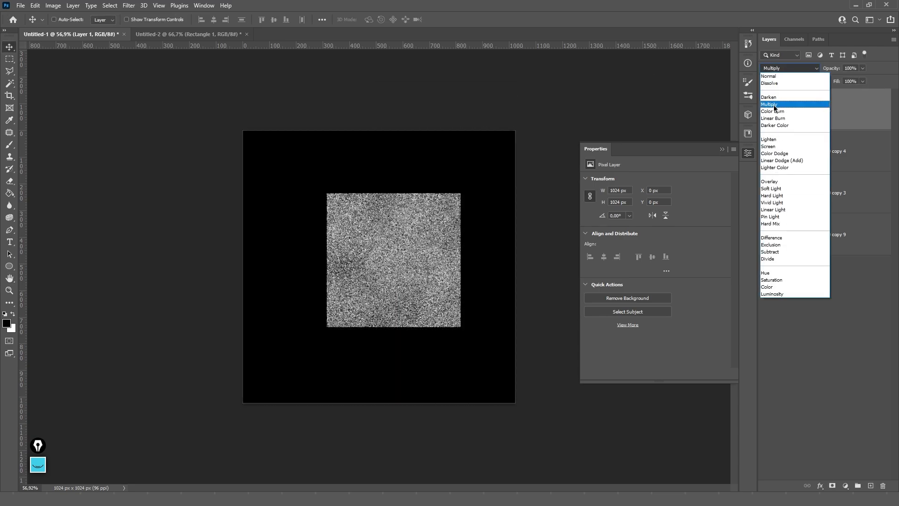
click(814, 89)
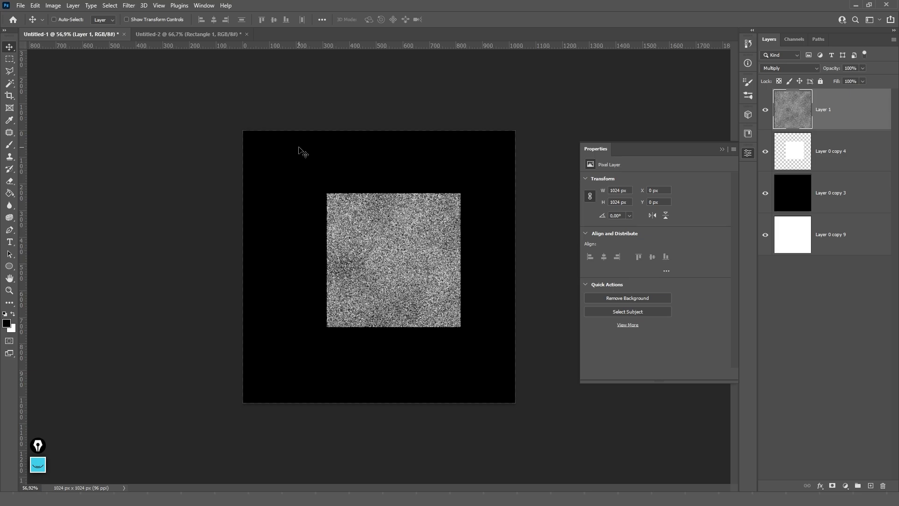
- Rename the clouds-and-noise Layer 1 to 'noise'
key(ctrl)
double_click(823, 109)
text(noise)
key(Return)
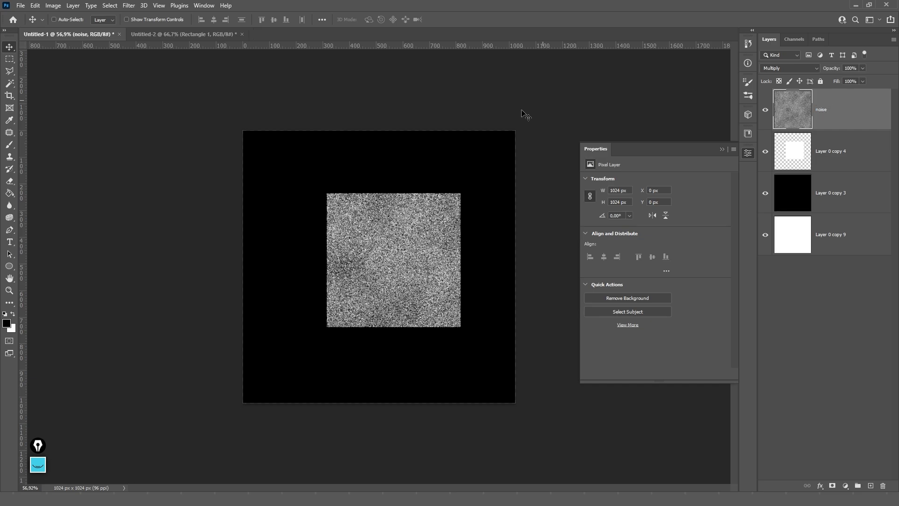
key(ctrl)
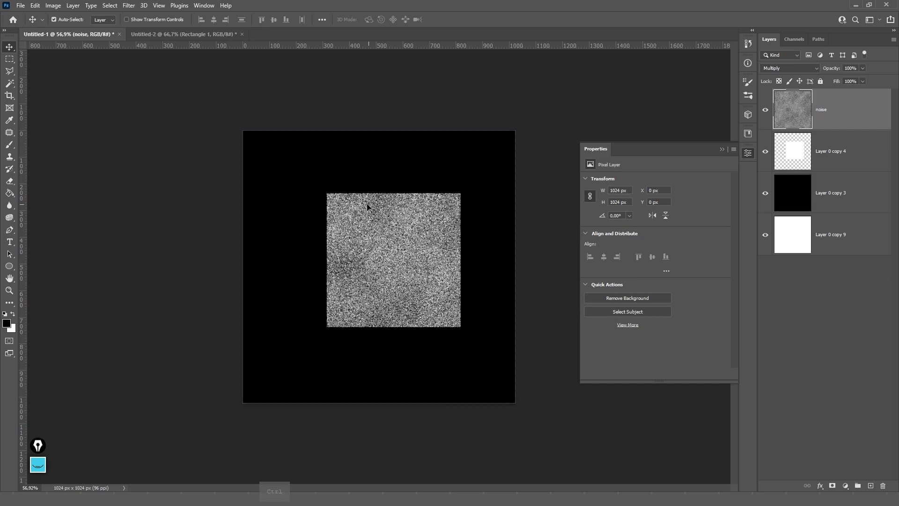
- Lock the noise layer fully, click through other layers, then unlock it and close Properties
click(821, 82)
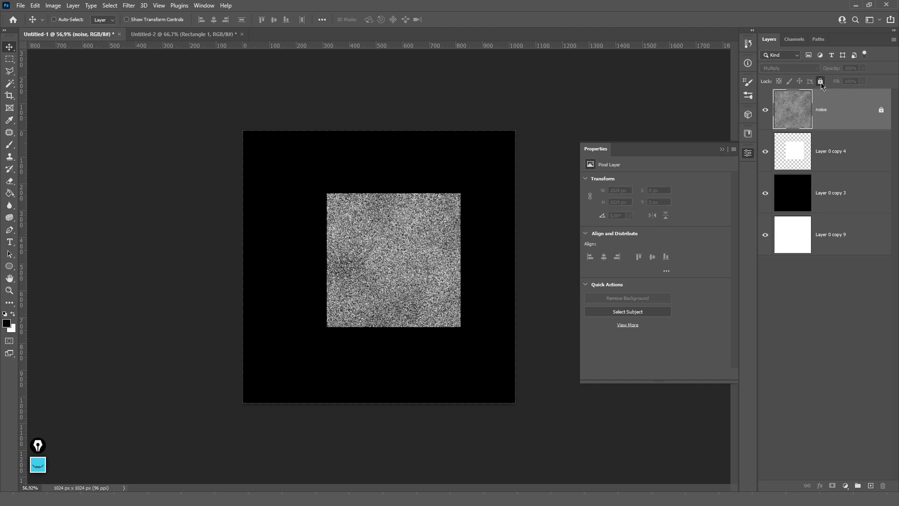
click(821, 154)
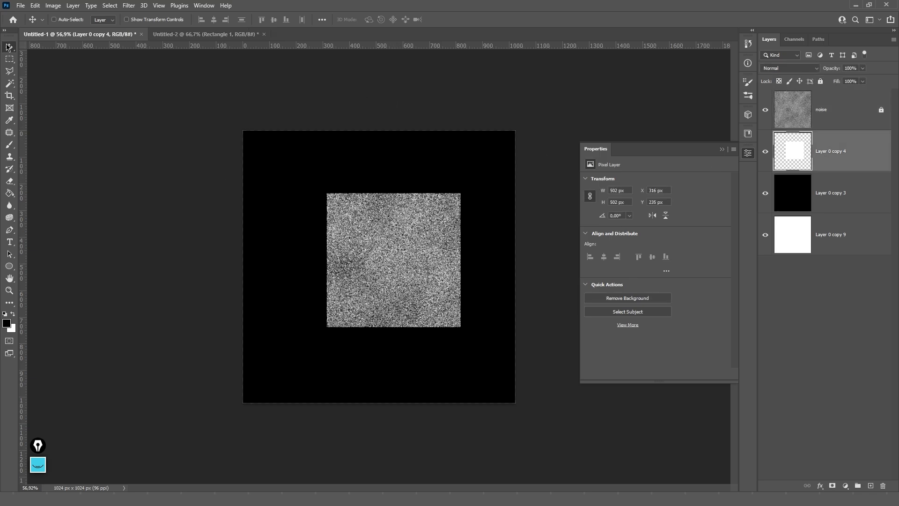
click(851, 229)
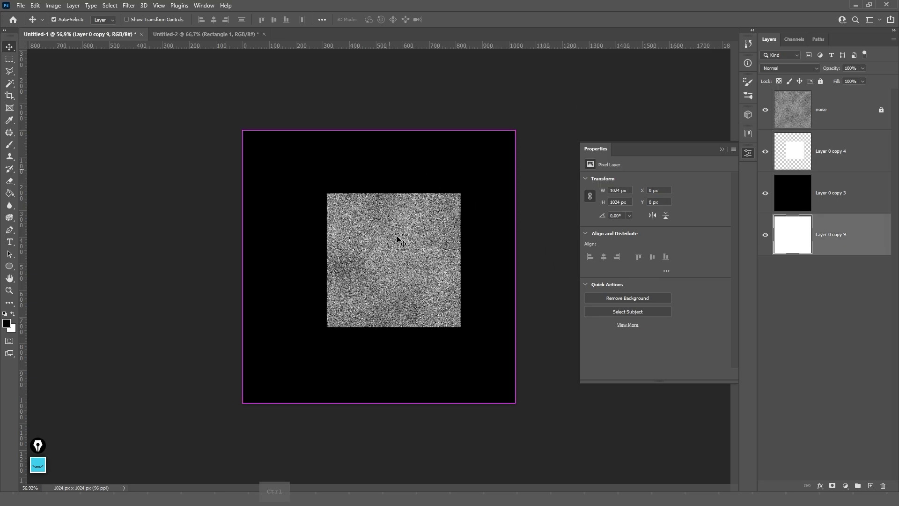
ctrl+click(418, 252)
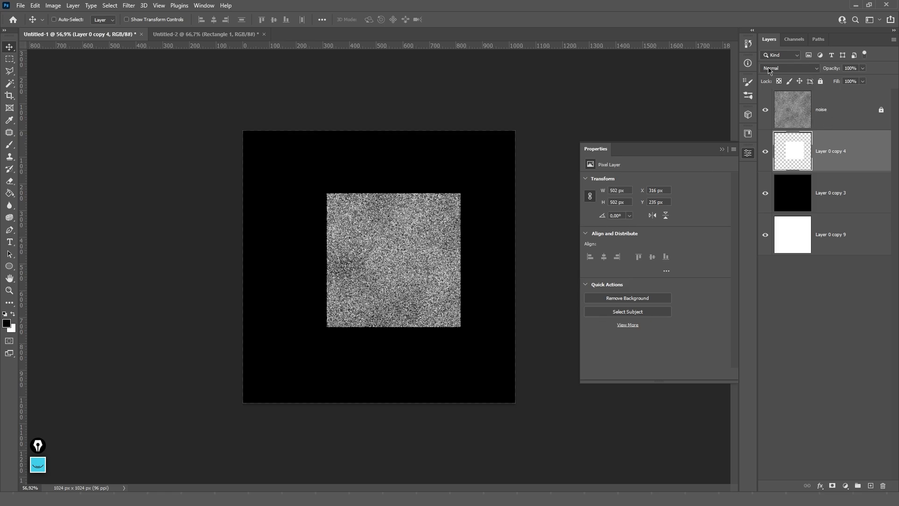
click(842, 108)
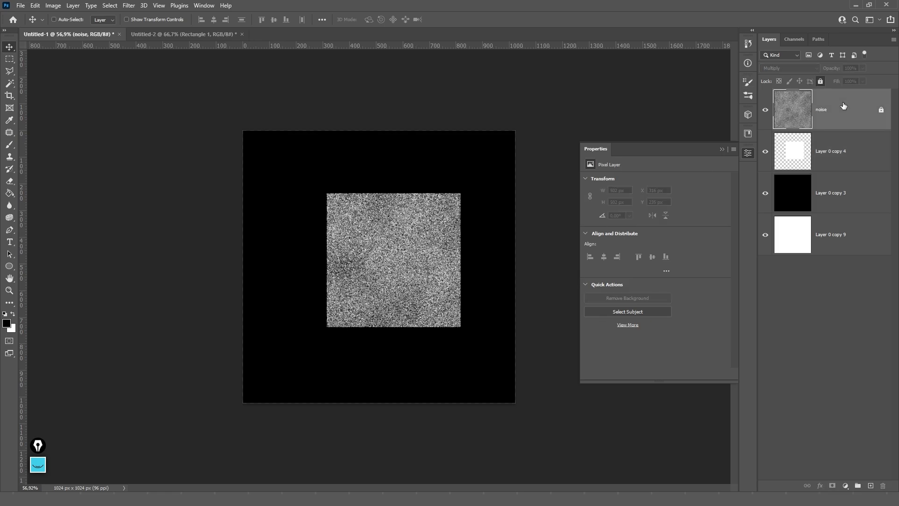
click(821, 81)
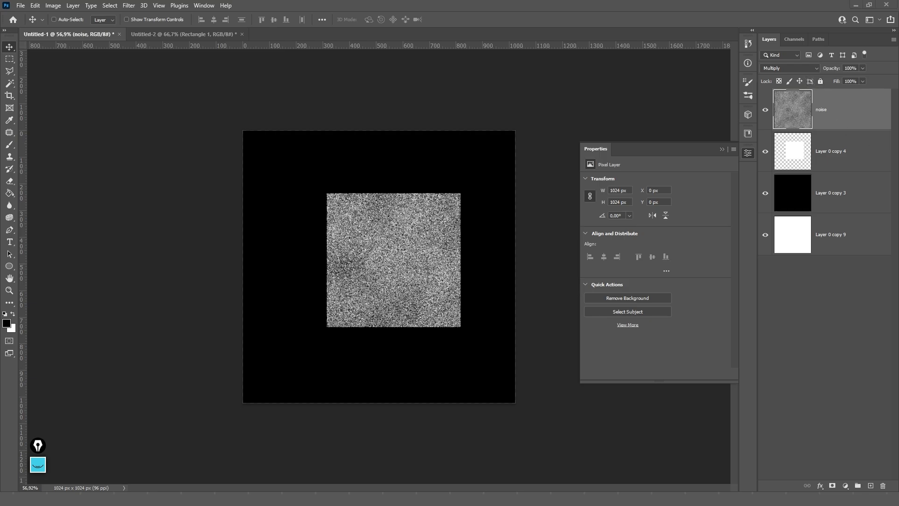
click(722, 149)
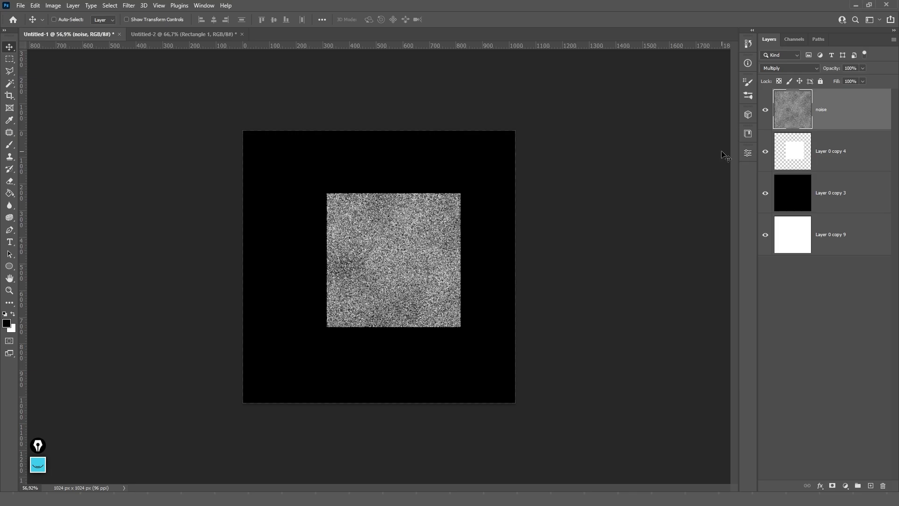
- Toggle the noise layer's visibility off and on via its eye icon and Ctrl+comma, leaving it visible
mouse_move(765, 110)
mouse_down()
mouse_move(765, 236)
mouse_move(766, 112)
mouse_up()
click(765, 111)
click(765, 111)
key(ctrl)
key(ctrl+comma)
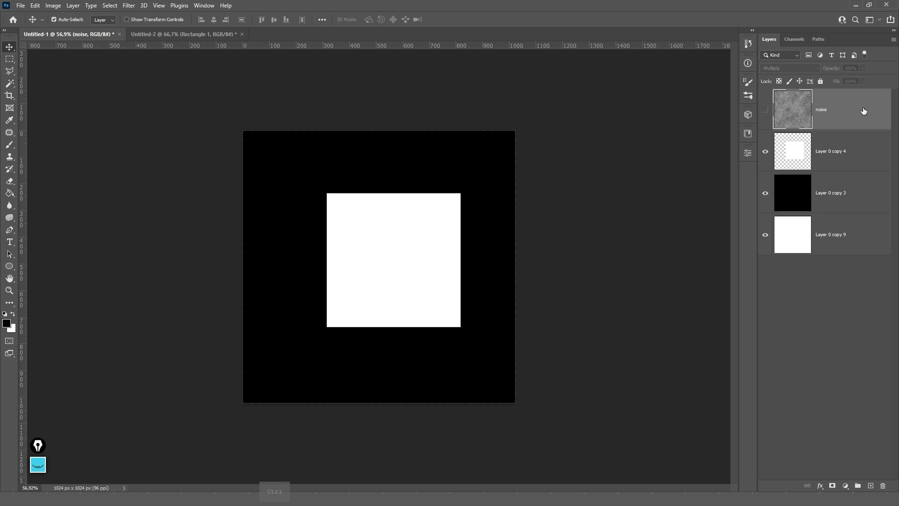
key(ctrl+comma)
key(ctrl+comma)
key(ctrl+comma)
key(ctrl+comma)
key(ctrl+comma)
key(ctrl+comma)
key(ctrl+comma)
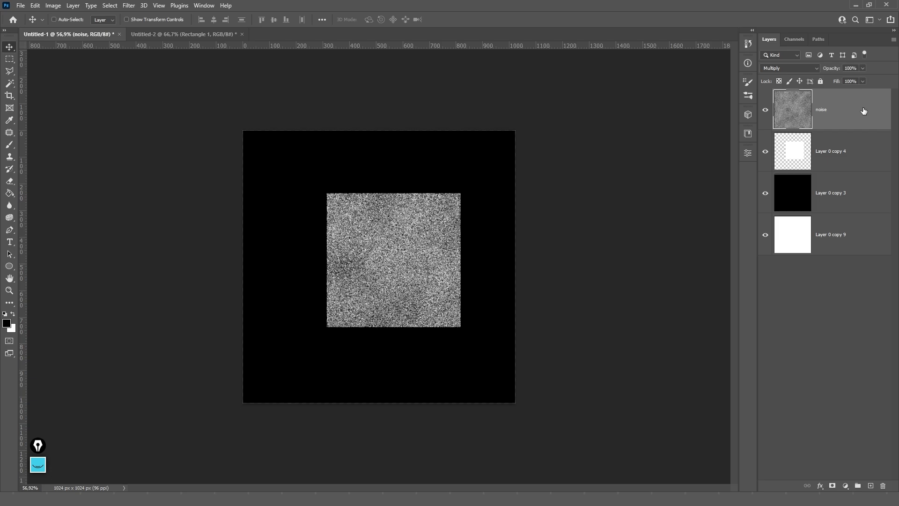
key(5)
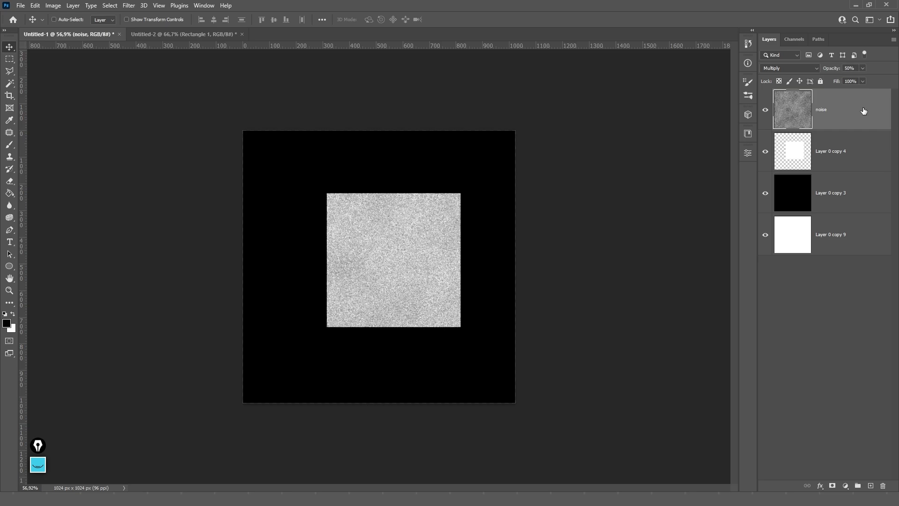
key(3)
key(0)
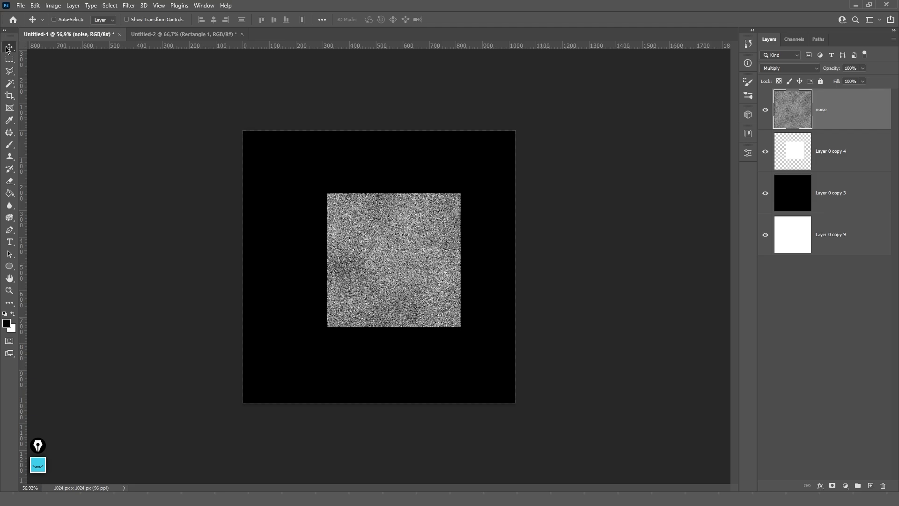
key(b)
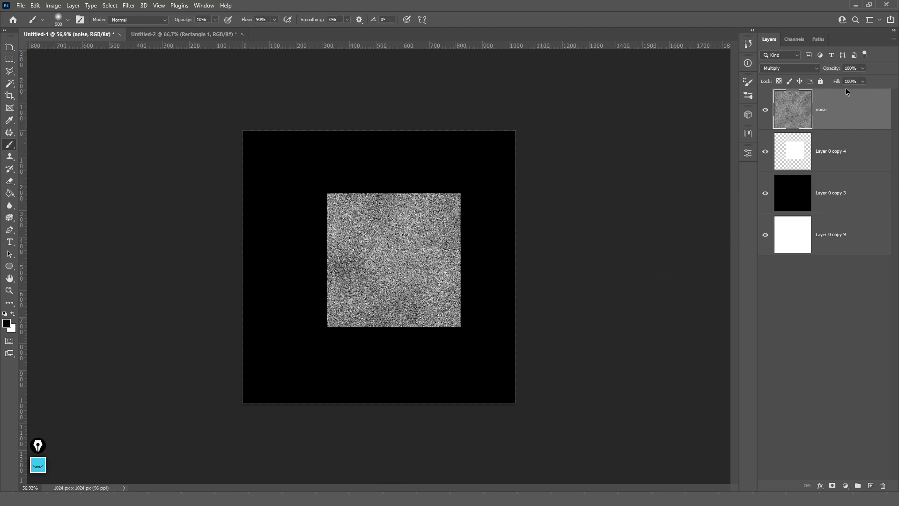
key(v)
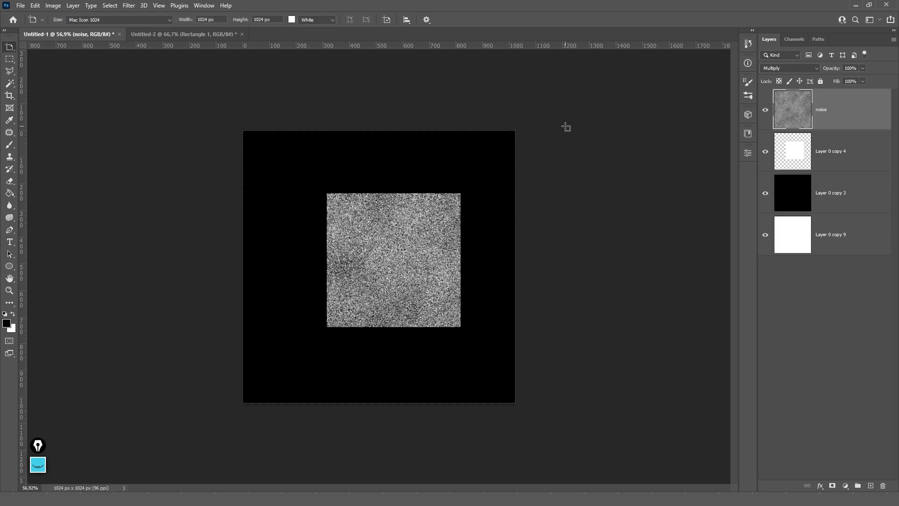
key(4)
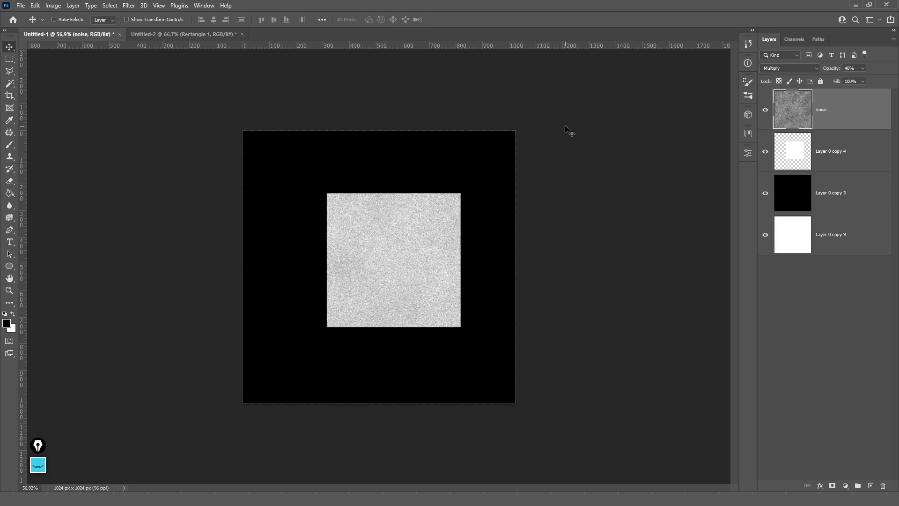
key(0)
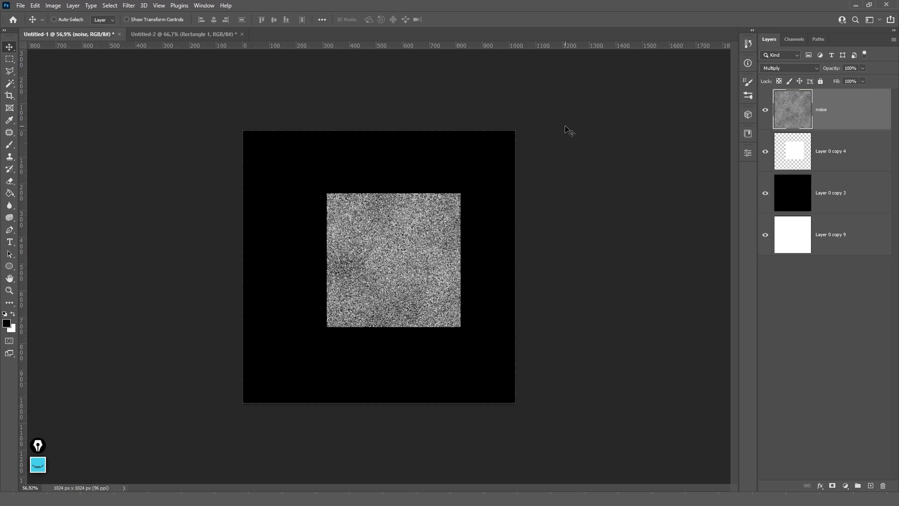
key(ctrl)
key(shift+2)
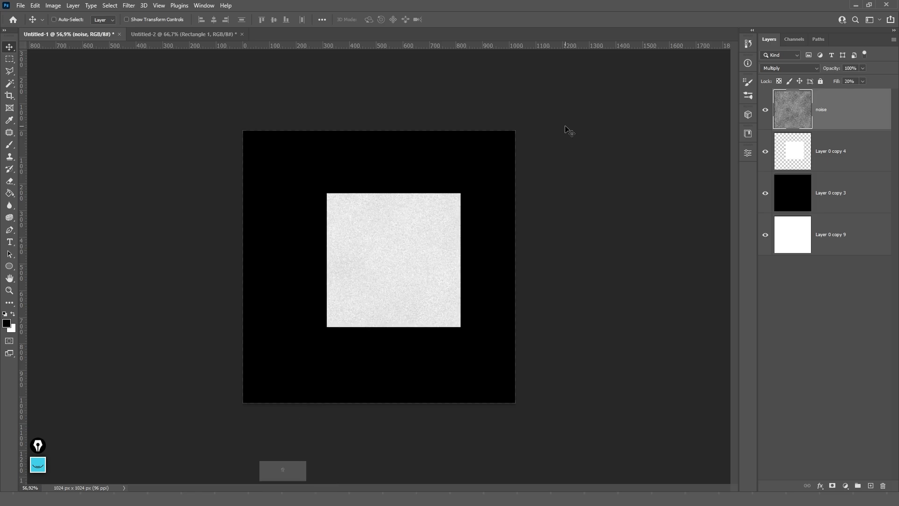
key(shift+5)
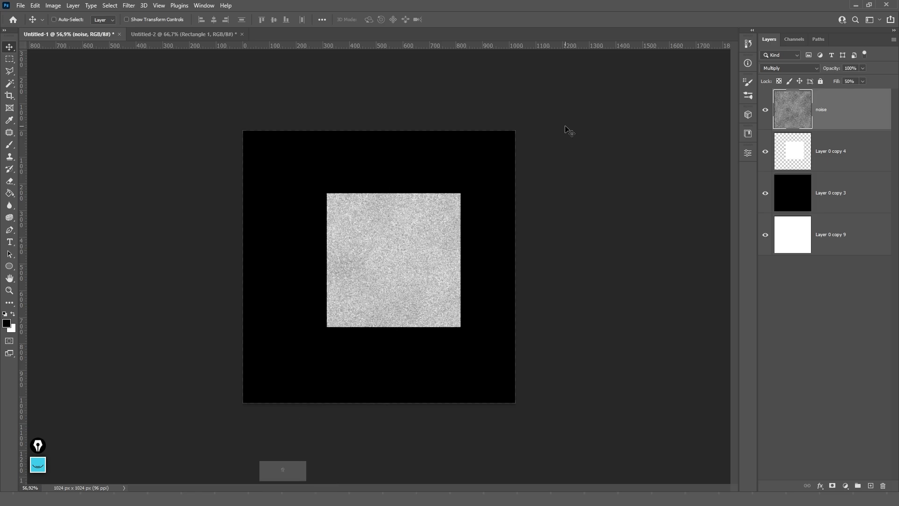
key(shift+0)
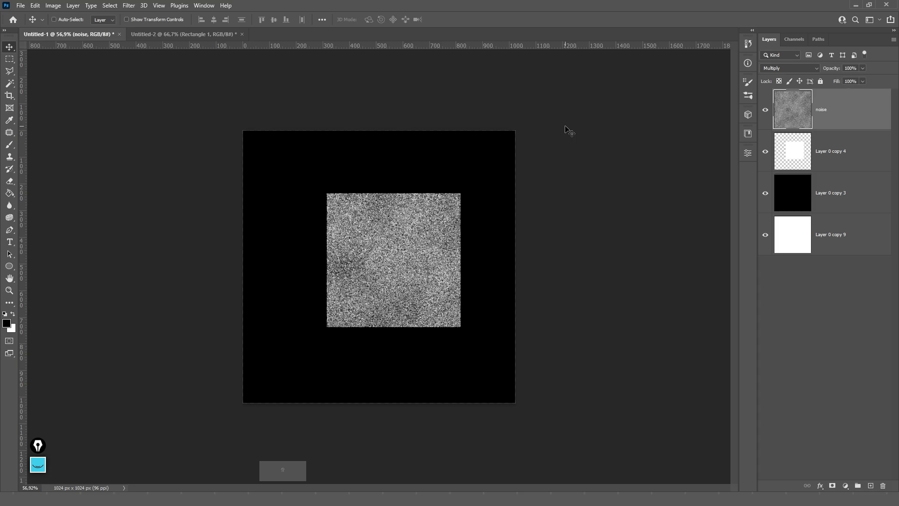
key(shift+7)
key(shift+6)
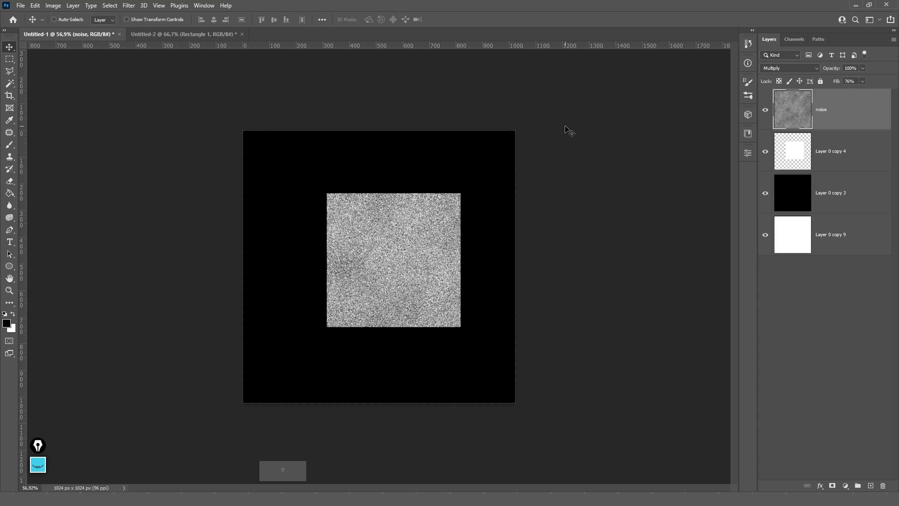
key(shift+0)
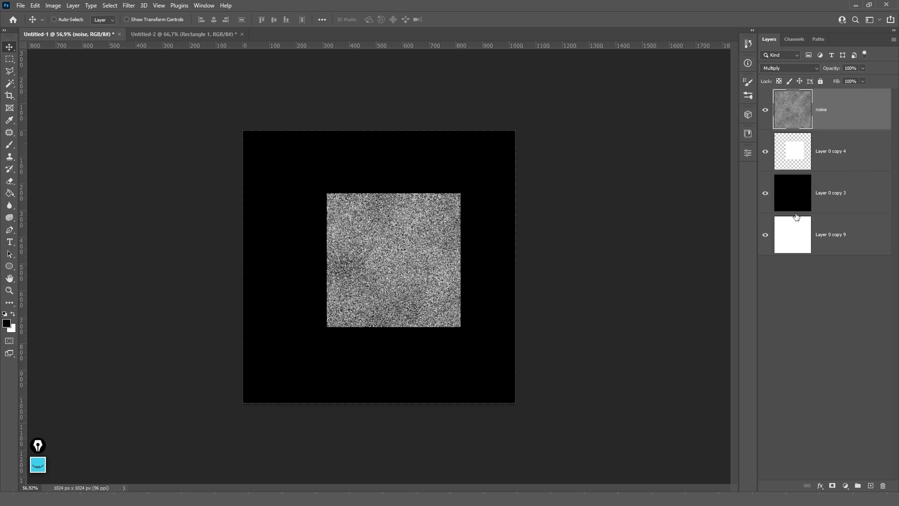
right_click(765, 125)
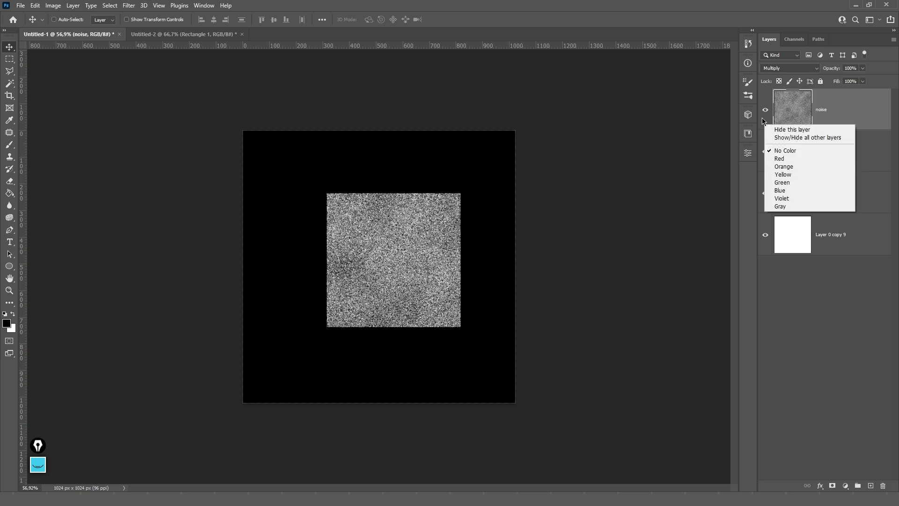
click(784, 198)
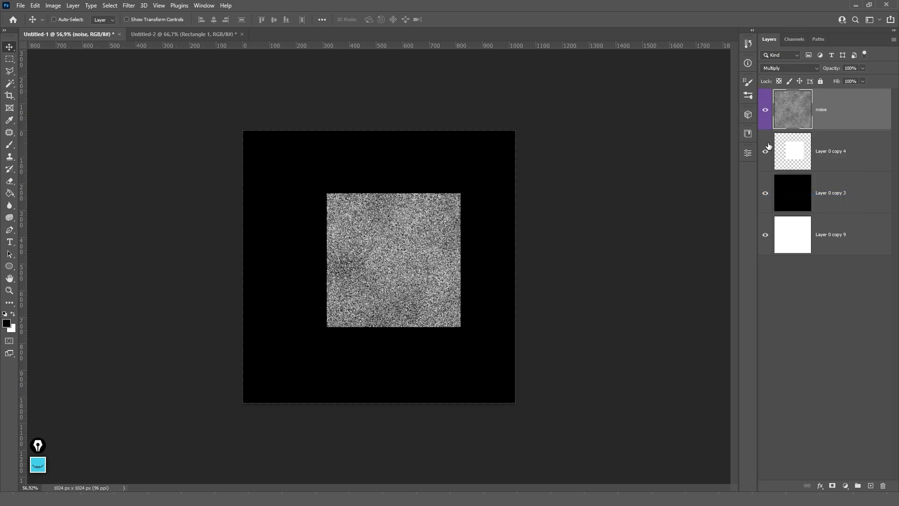
right_click(766, 124)
click(785, 179)
right_click(768, 122)
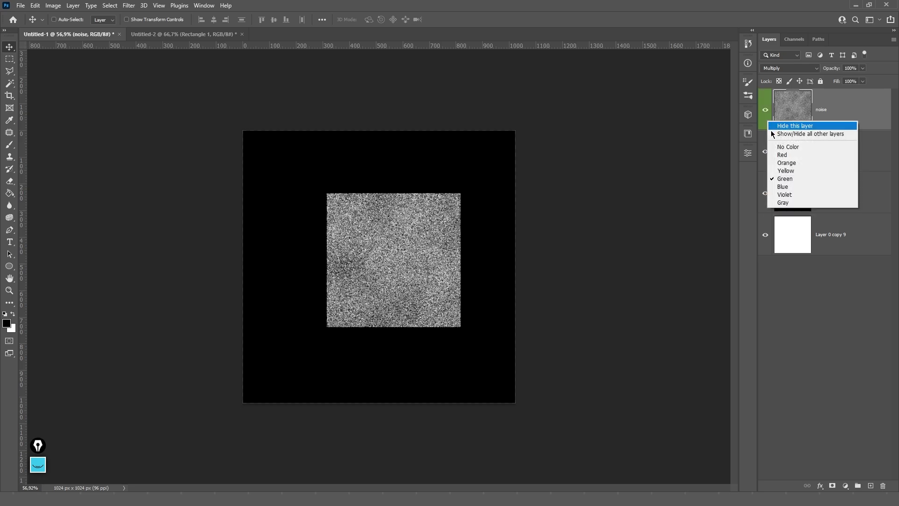
click(779, 155)
right_click(764, 123)
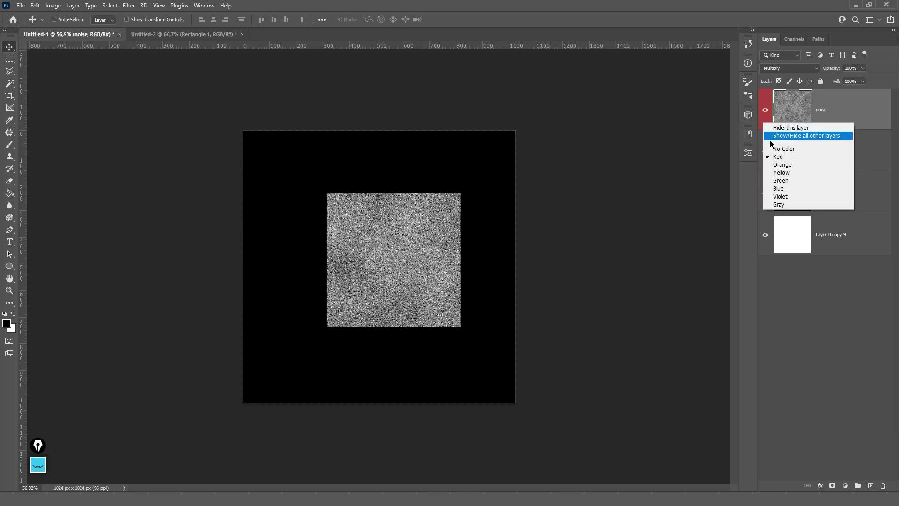
click(819, 149)
right_click(768, 123)
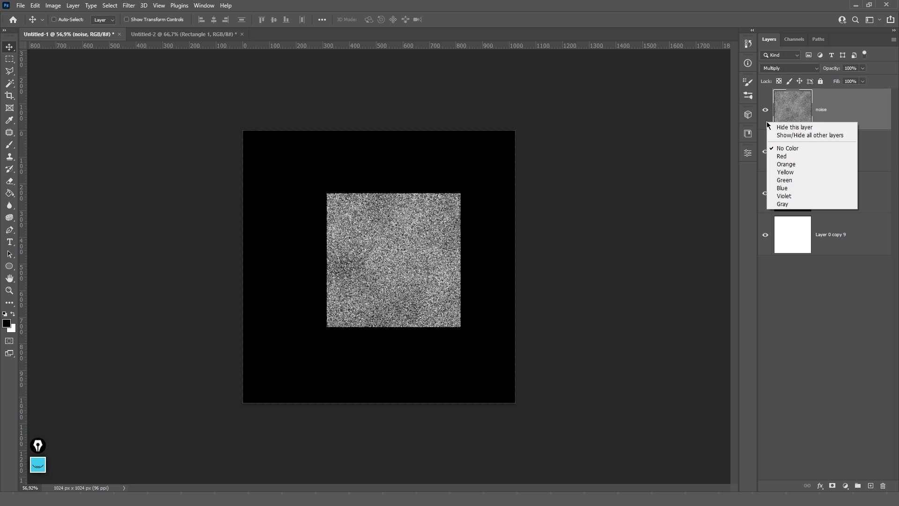
click(822, 135)
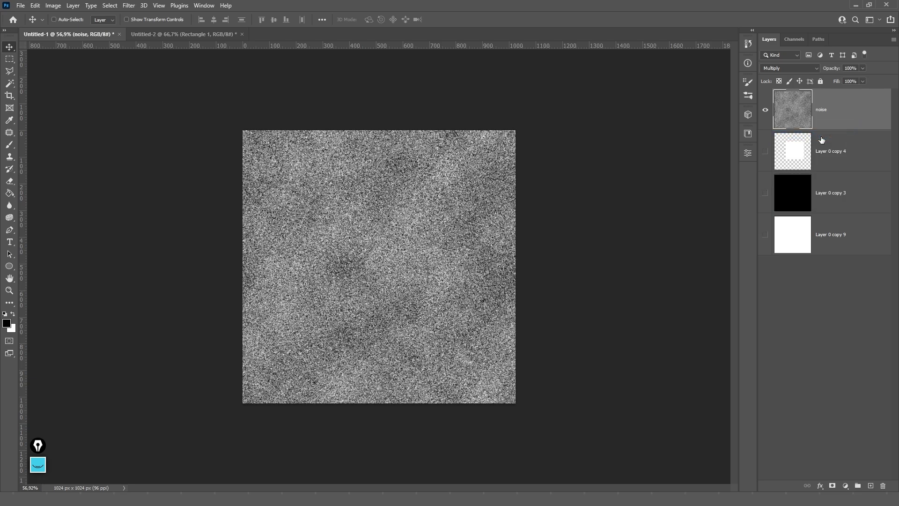
right_click(766, 120)
click(778, 136)
right_click(766, 125)
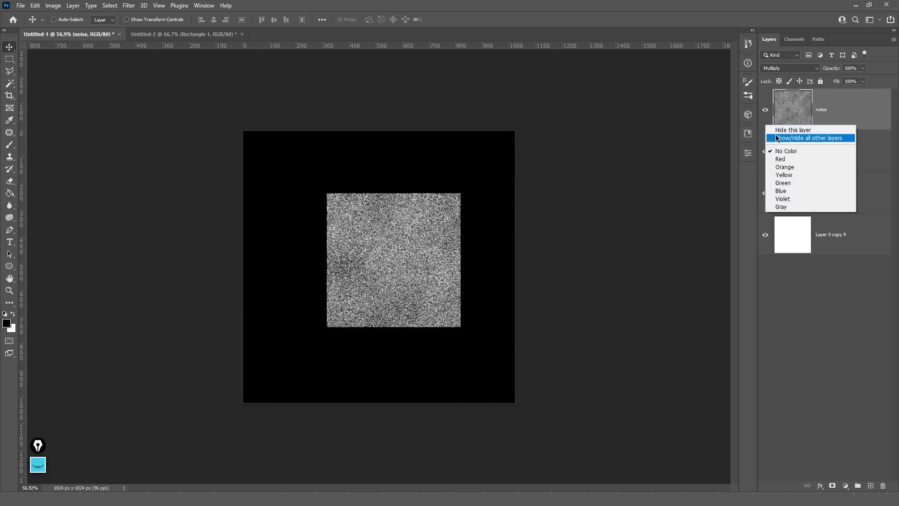
click(778, 138)
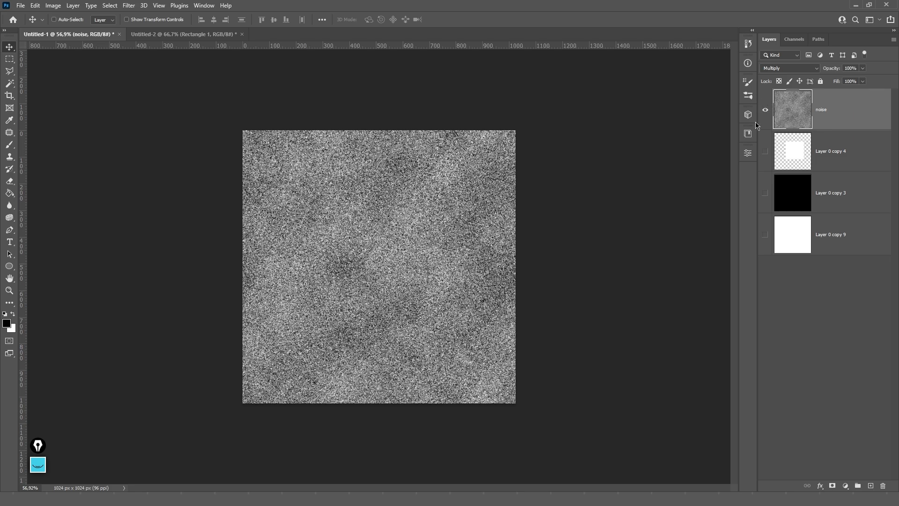
alt+click(766, 113)
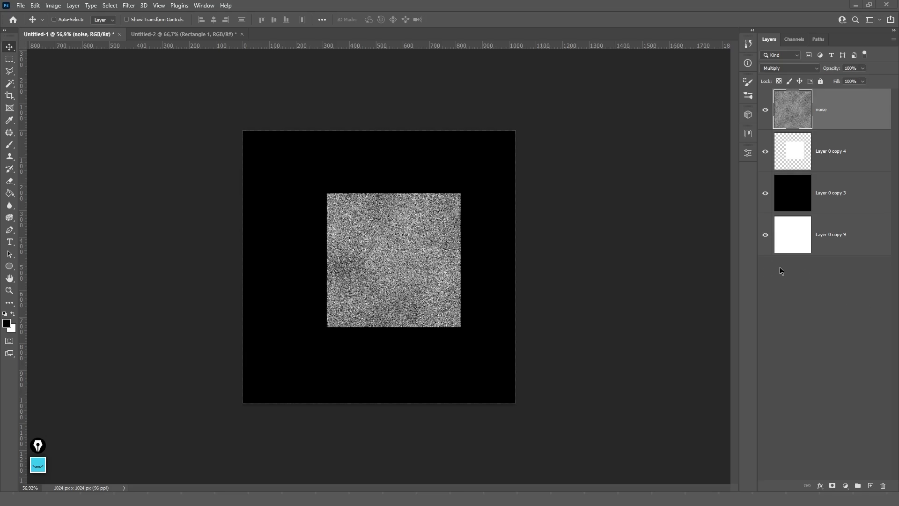
click(832, 145)
click(832, 121)
click(831, 155)
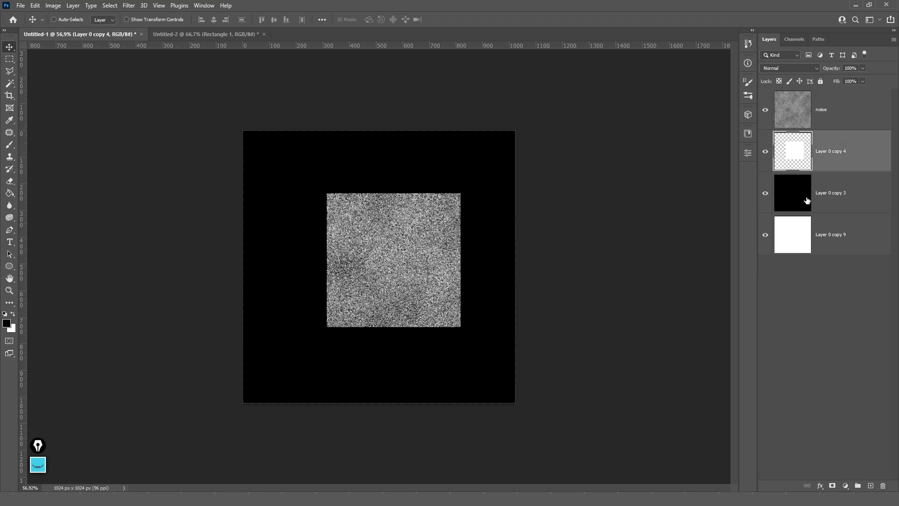
click(848, 199)
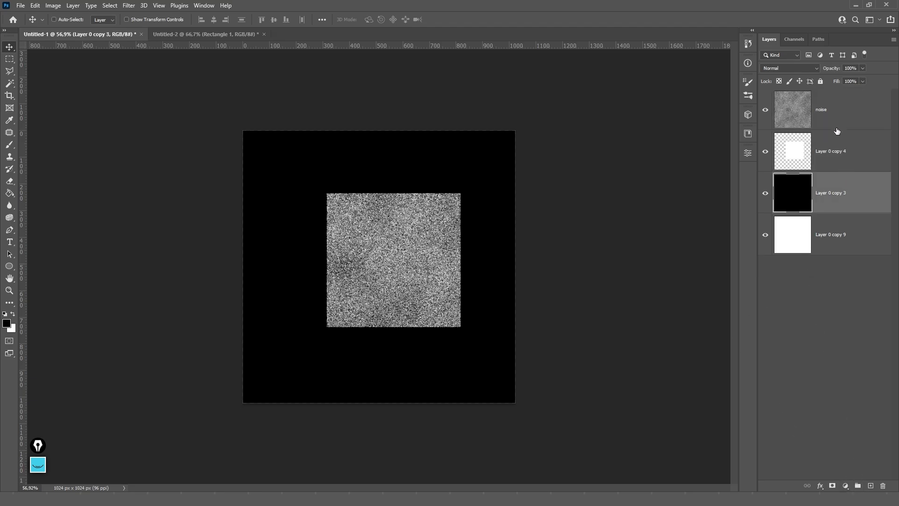
ctrl+click(837, 122)
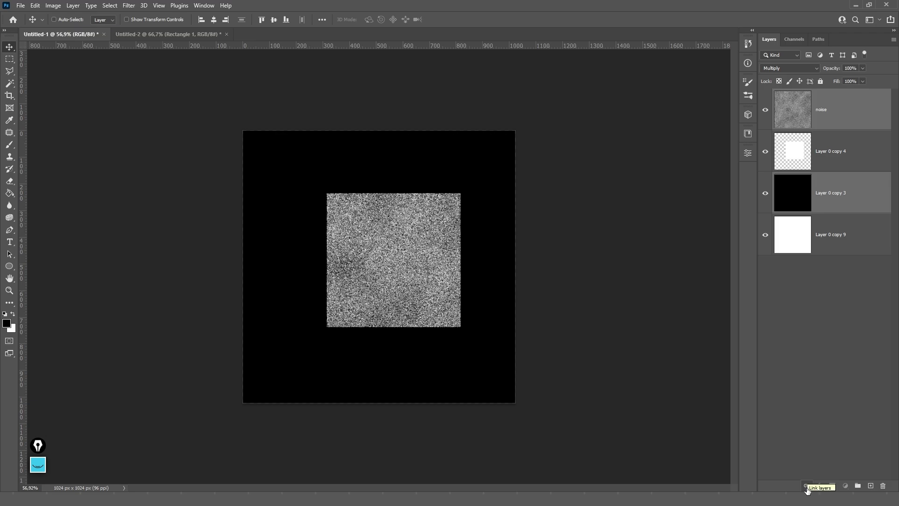
click(806, 487)
click(854, 192)
click(534, 154)
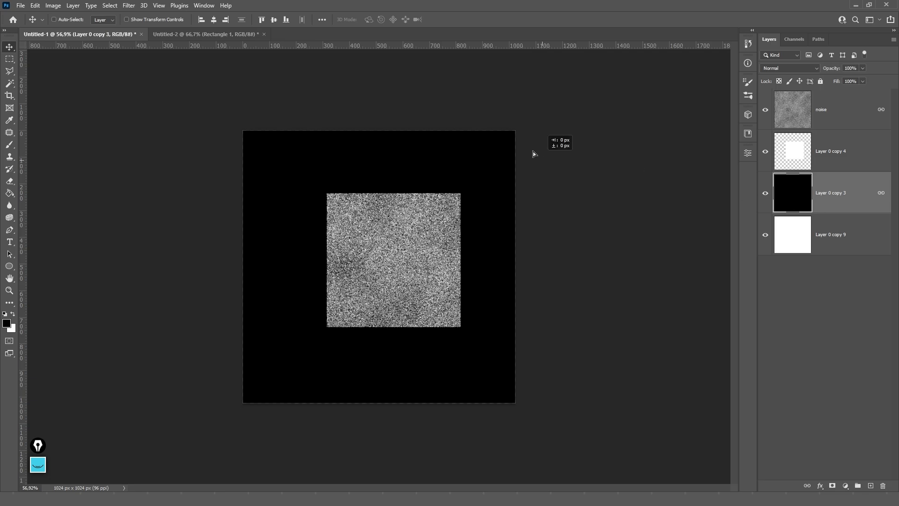
drag(534, 154, 506, 204)
ctrl+click(845, 117)
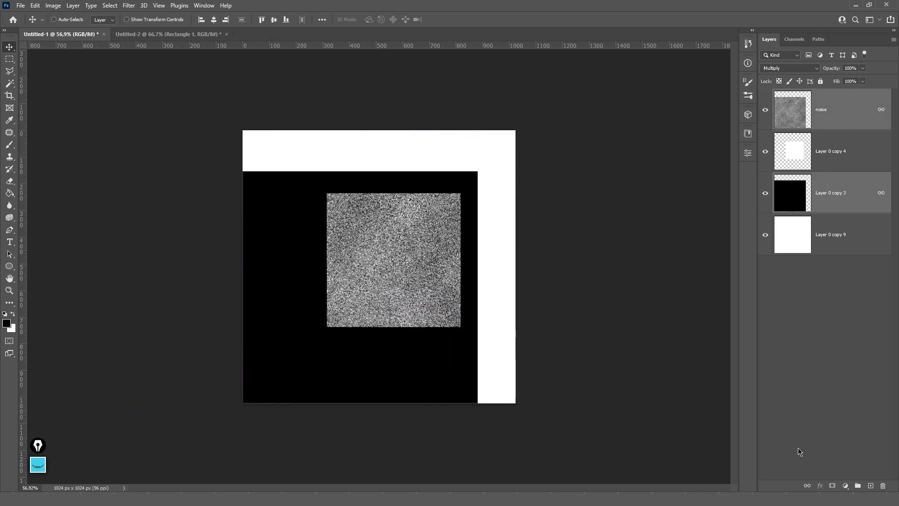
click(806, 485)
drag(515, 207, 549, 165)
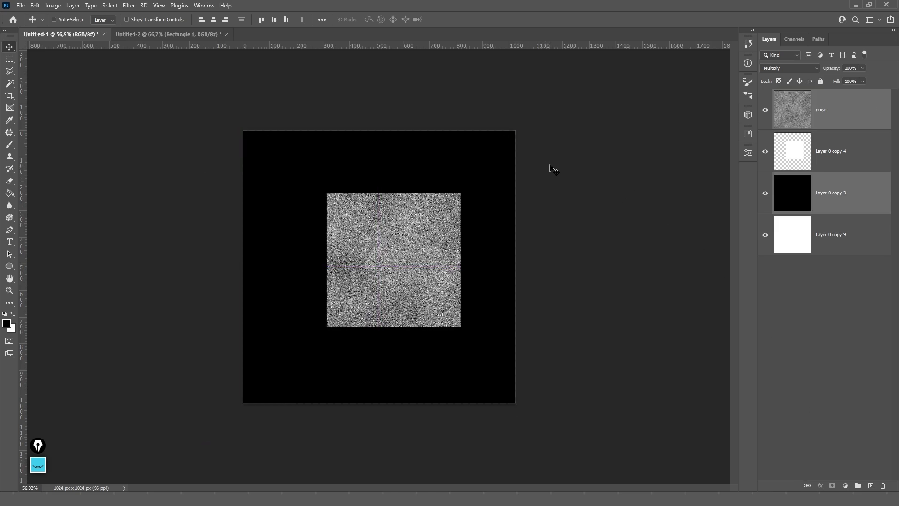
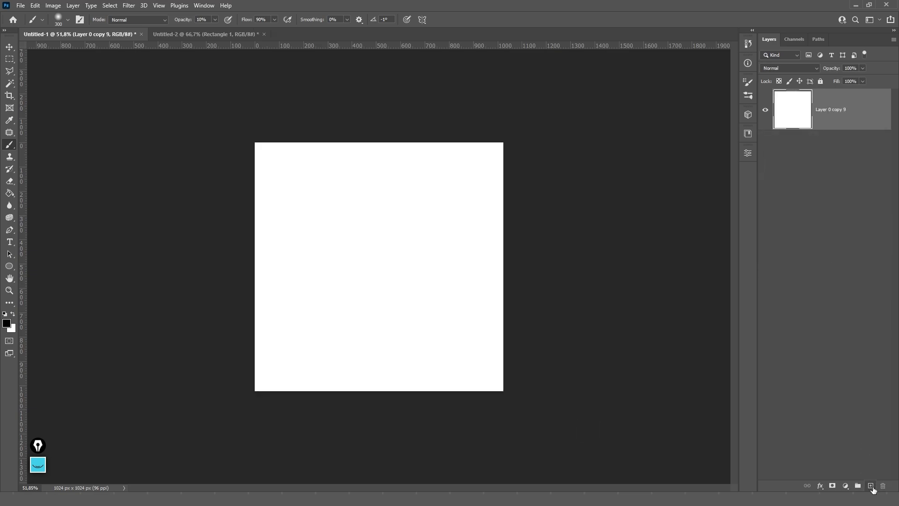
- Add a new layer and paint a soft black diagonal stroke on it
click(870, 485)
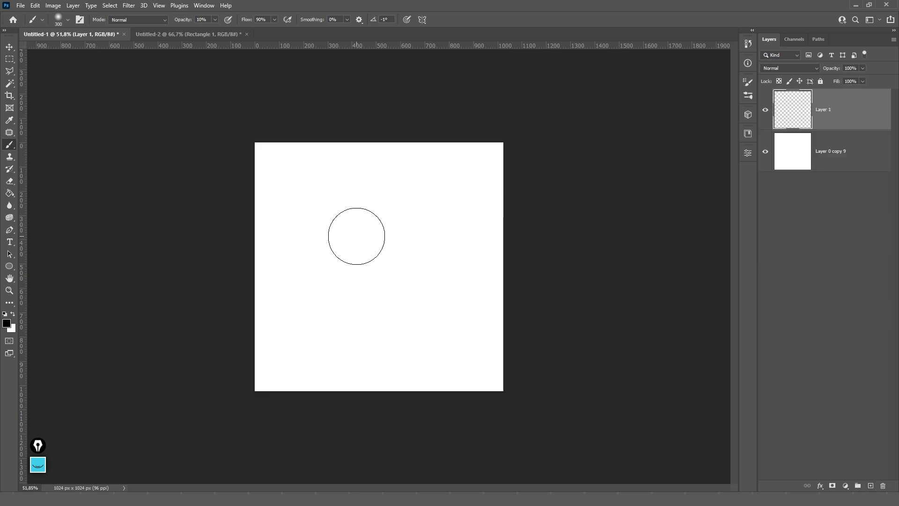
mouse_move(417, 220)
mouse_down()
mouse_move(335, 304)
mouse_move(408, 215)
mouse_up()
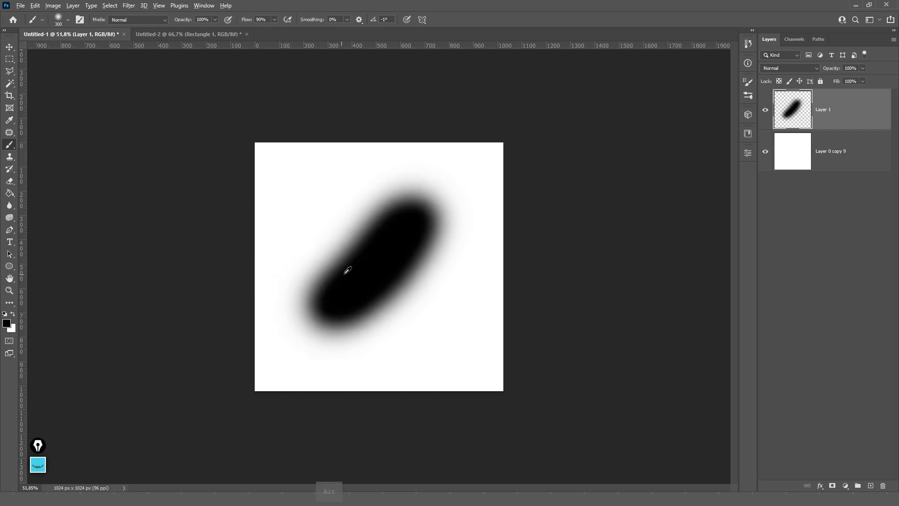
scroll(345, 267, up, 3)
key(v)
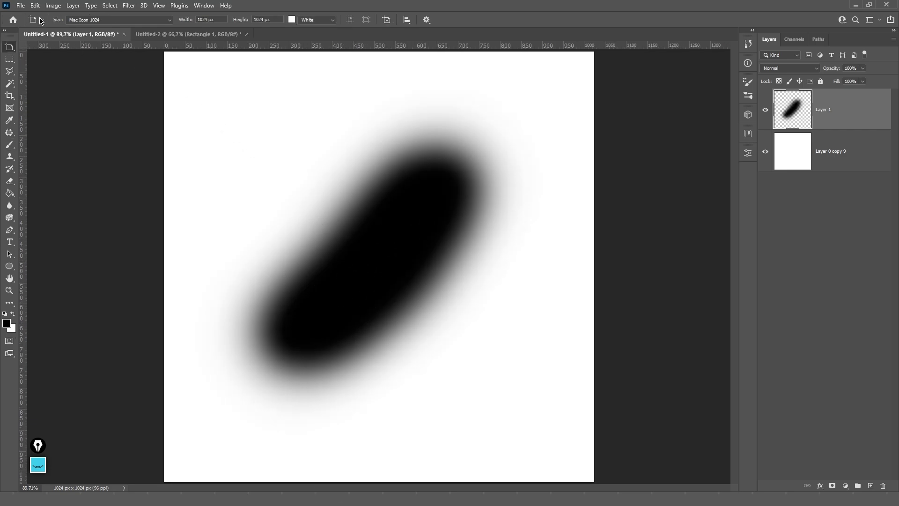
- Place the Unbenannt.PNG keyboard image from OneDrive Downloads as an embedded layer and inspect it
click(20, 6)
click(93, 209)
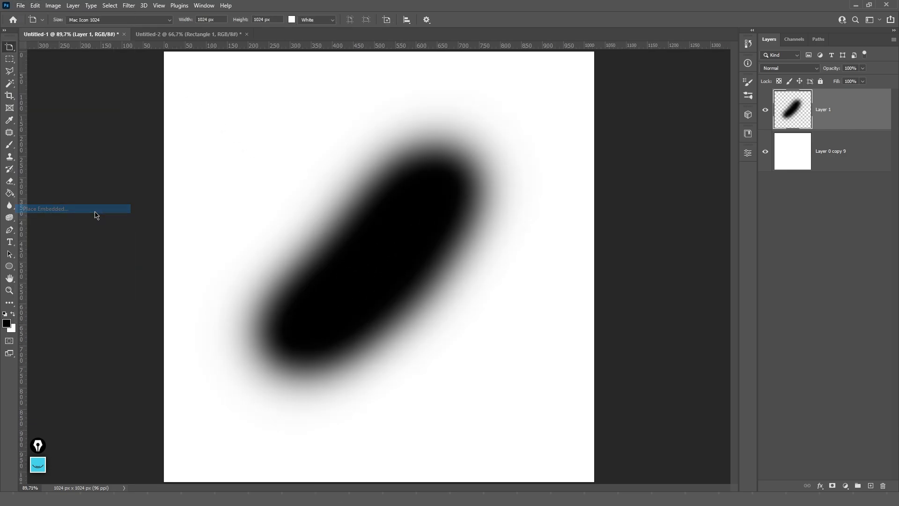
click(41, 219)
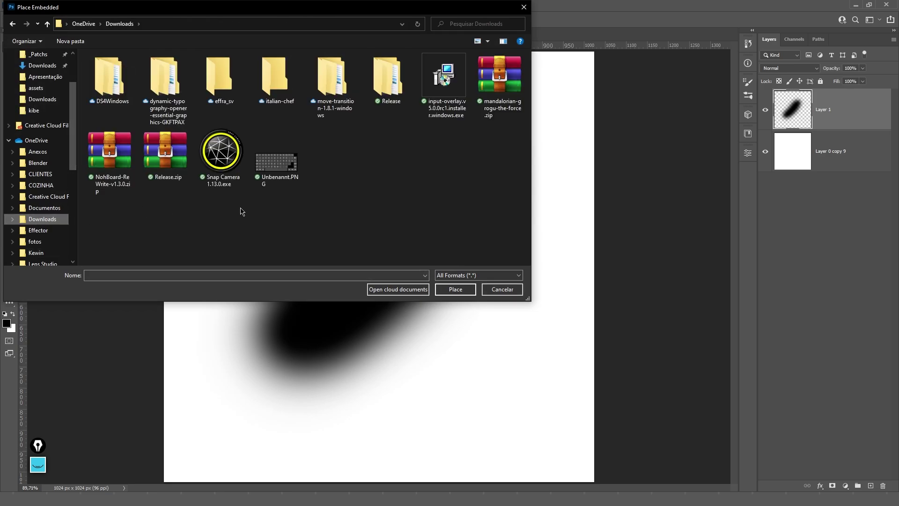
double_click(276, 163)
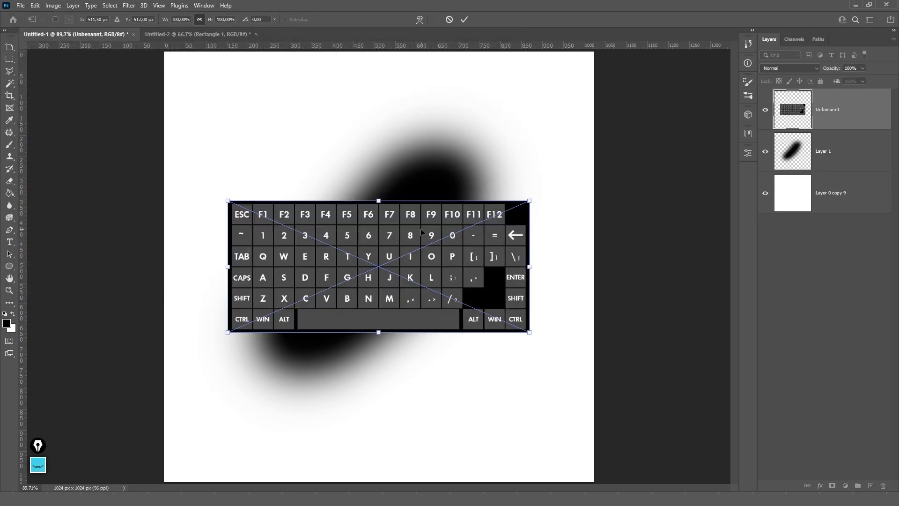
key(Return)
key(shift+v)
scroll(366, 236, up, 15)
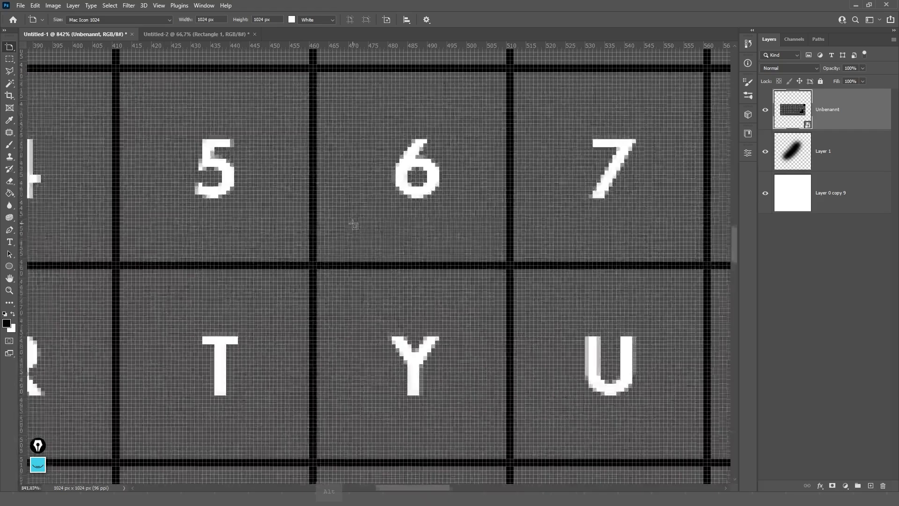
scroll(342, 213, down, 12)
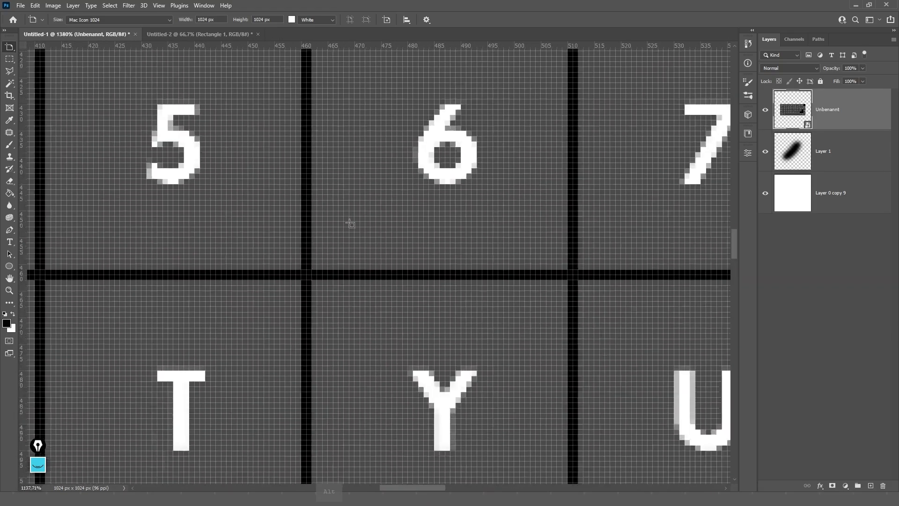
scroll(370, 230, down, 4)
- Delete the keyboard image and stroke layers, then add a fresh empty layer
key(shift+v)
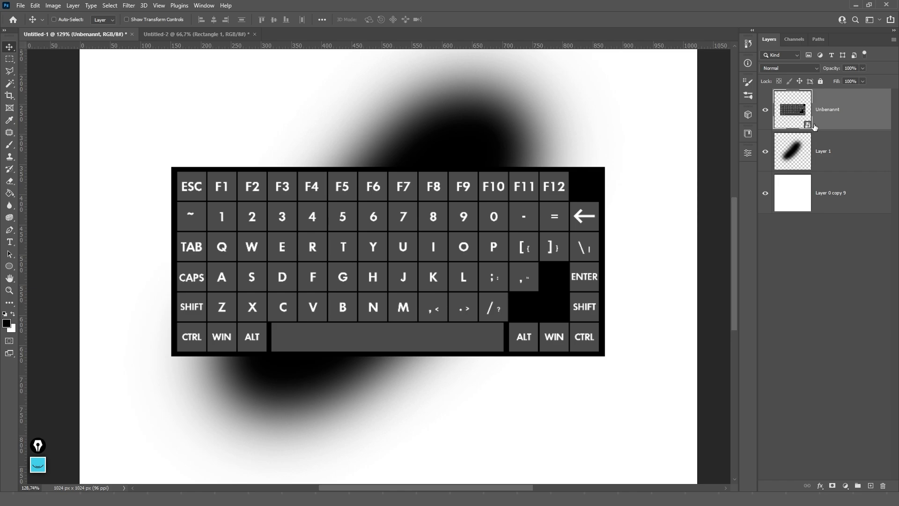
key(Delete)
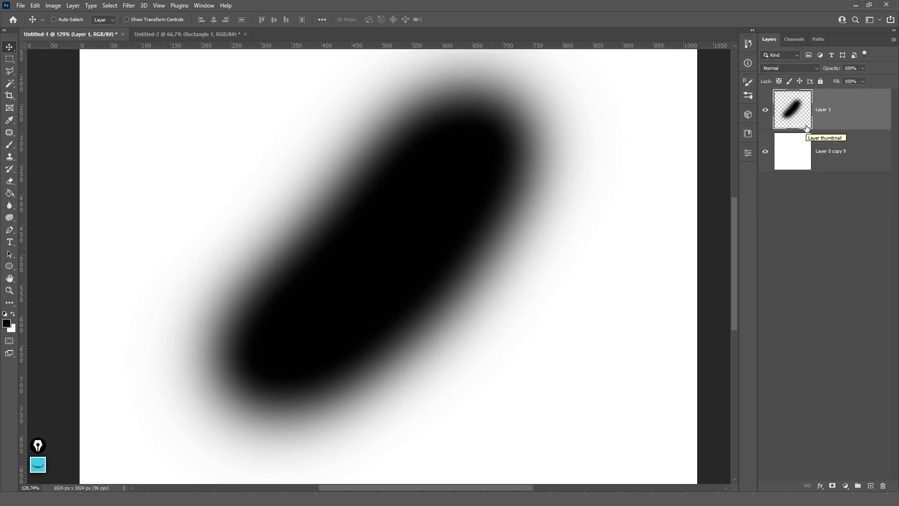
key(Delete)
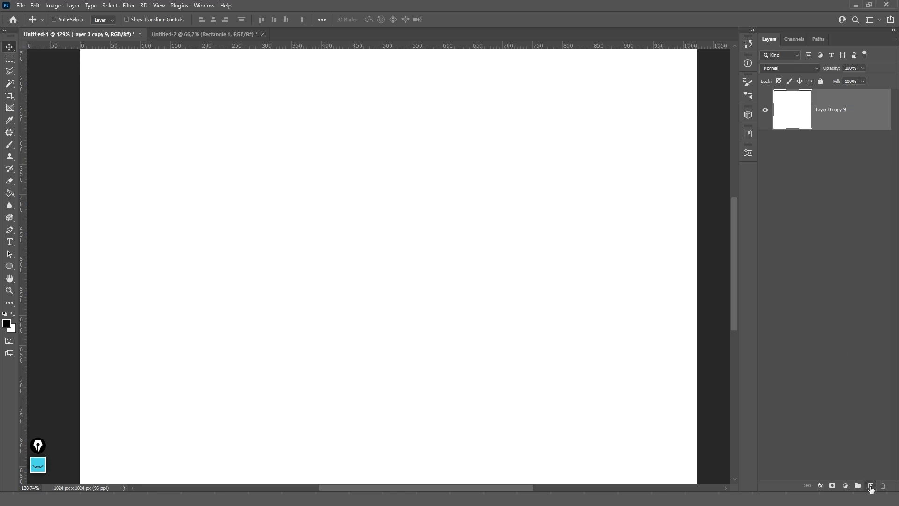
click(871, 486)
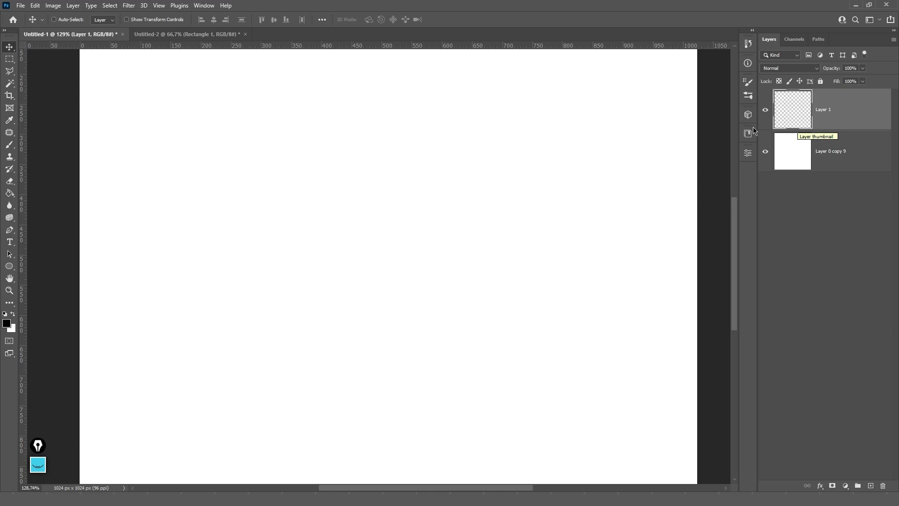
- Draw a tall black ellipse on the left side of the canvas
click(748, 155)
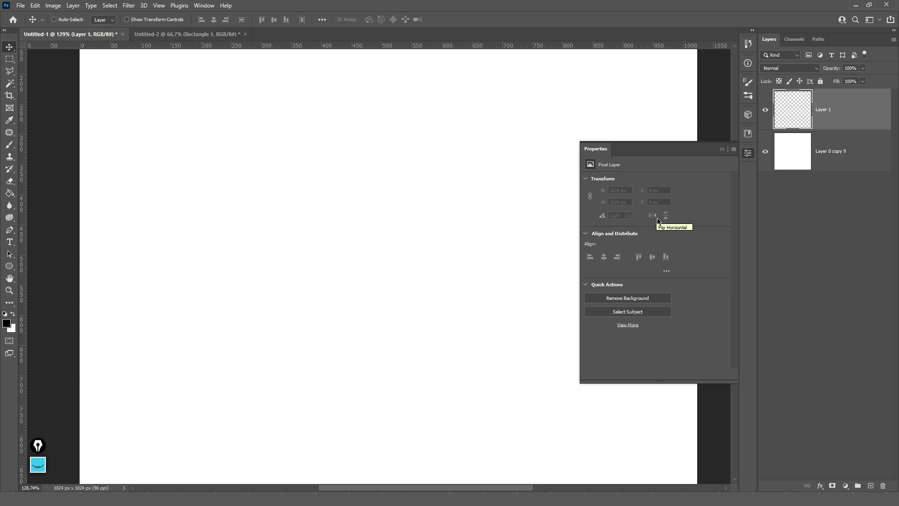
key(u)
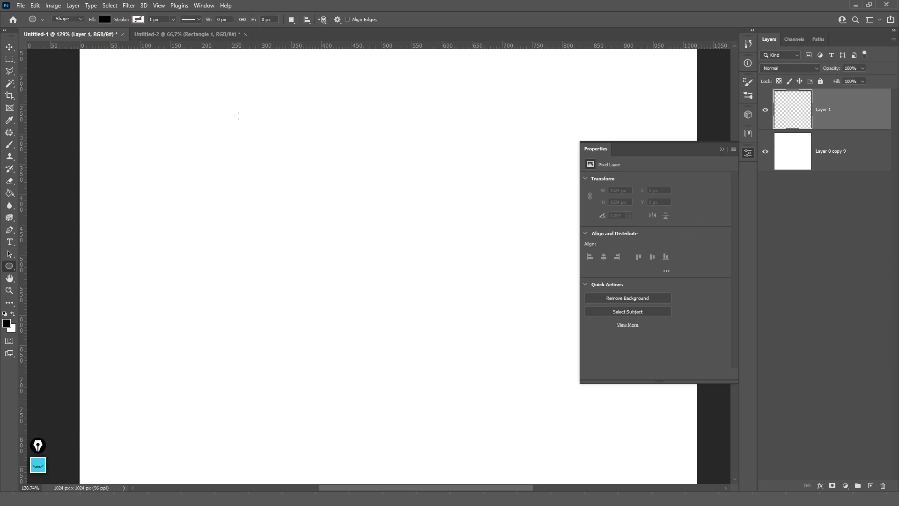
mouse_move(225, 126)
mouse_down()
mouse_move(256, 291)
mouse_move(288, 320)
mouse_up()
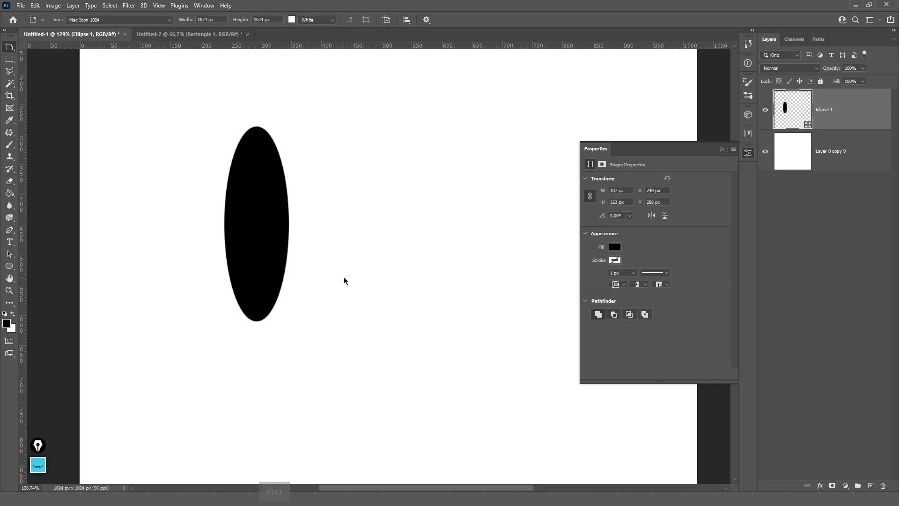
key(ctrl+t)
key(Return)
key(v)
- Test rotating the ellipse to 4.73° and flipping it, reset to 0°, then delete it
key(shift+v)
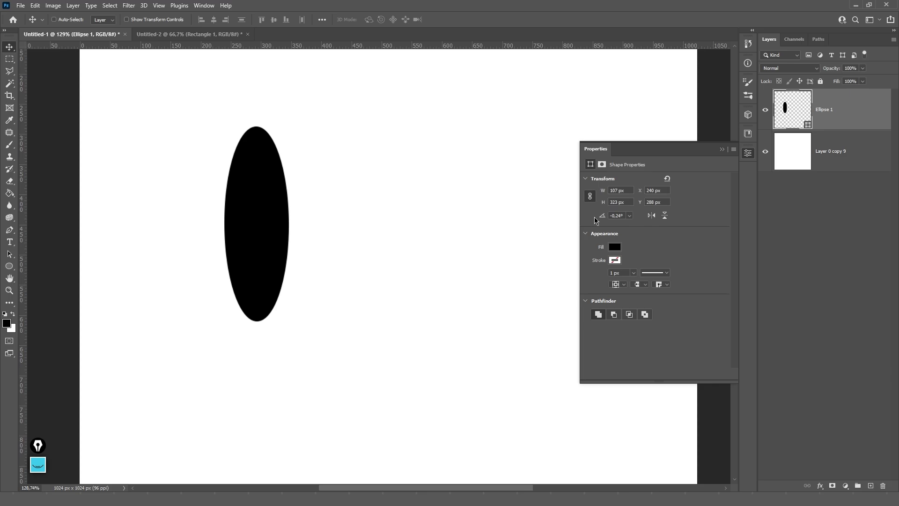
drag(603, 218, 786, 220)
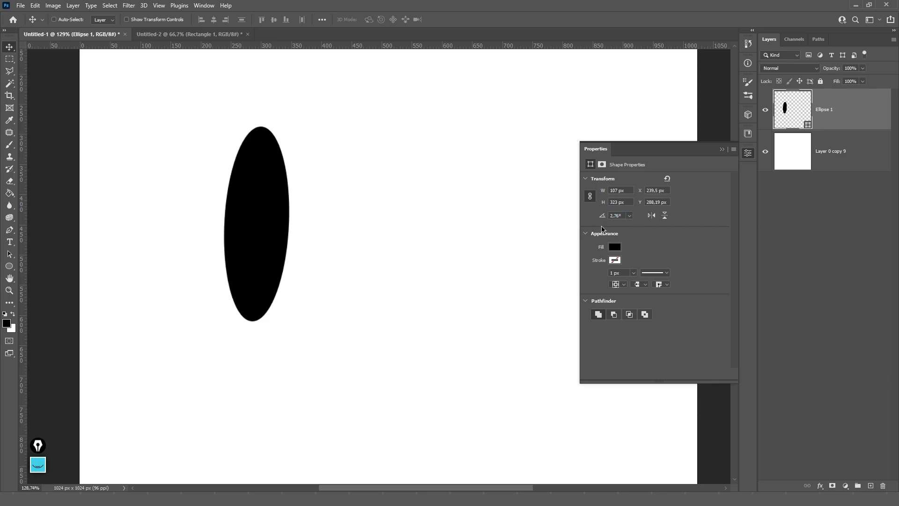
drag(605, 219, 623, 218)
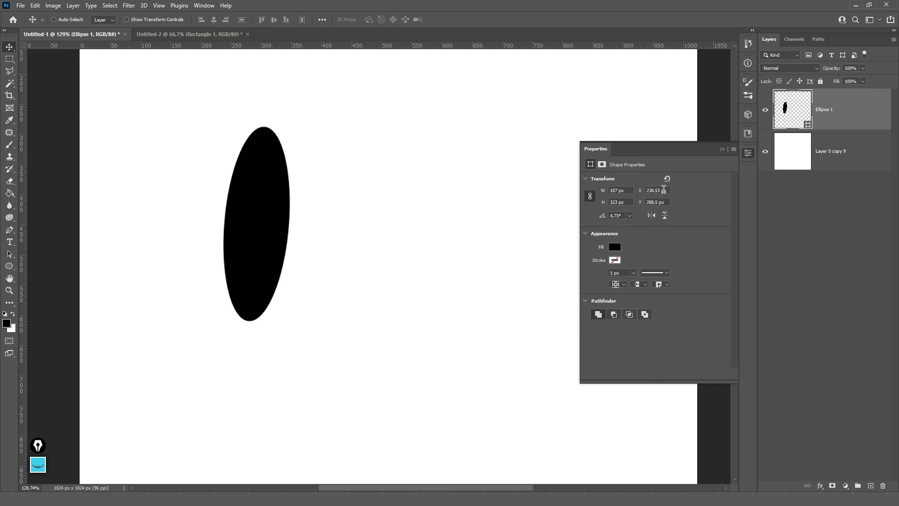
click(651, 216)
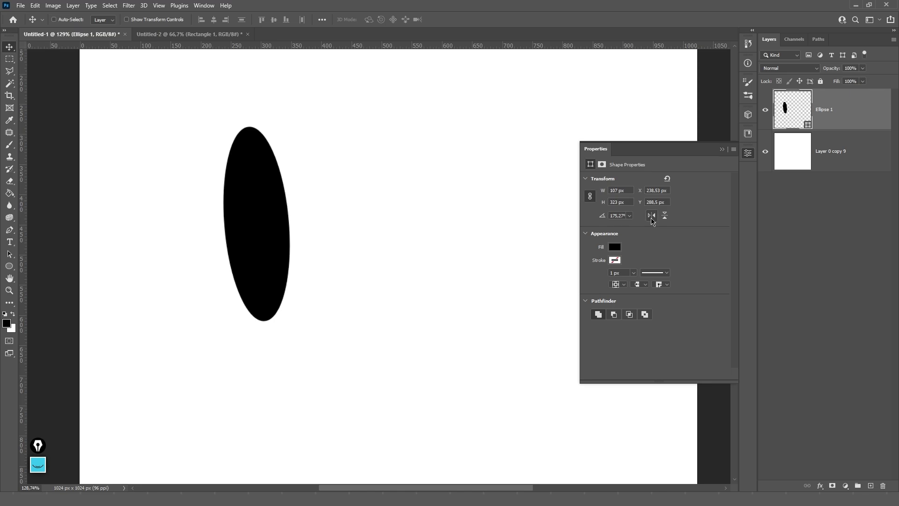
click(665, 215)
click(665, 215)
click(665, 216)
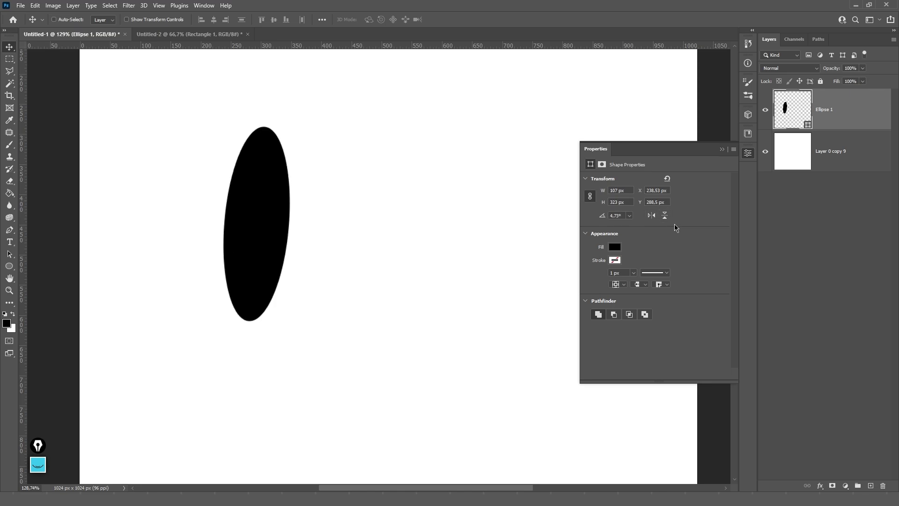
click(668, 178)
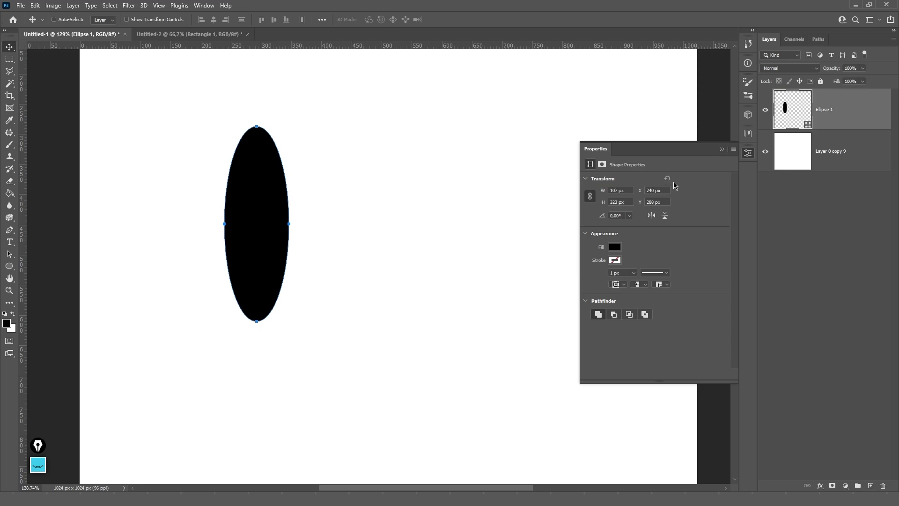
click(722, 149)
key(Delete)
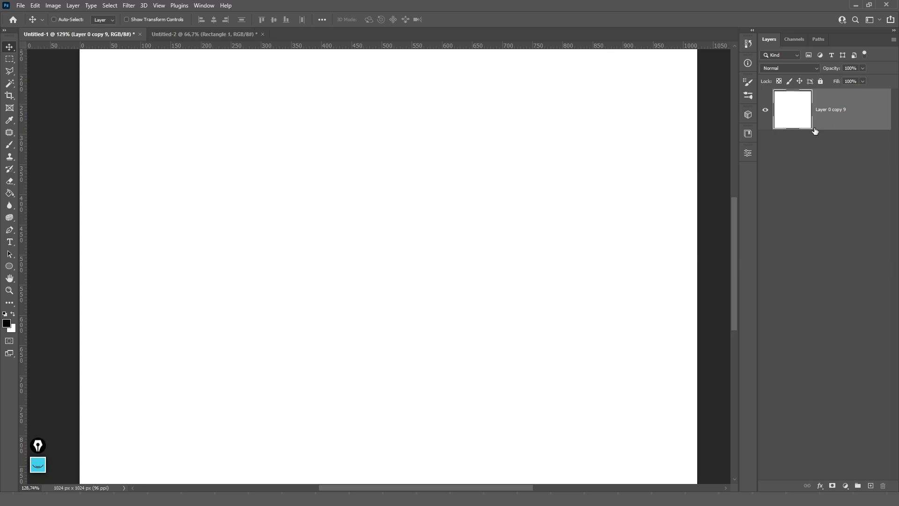
- Paint a soft black brush dab, then try a preset rotation in Properties and undo it
key(b)
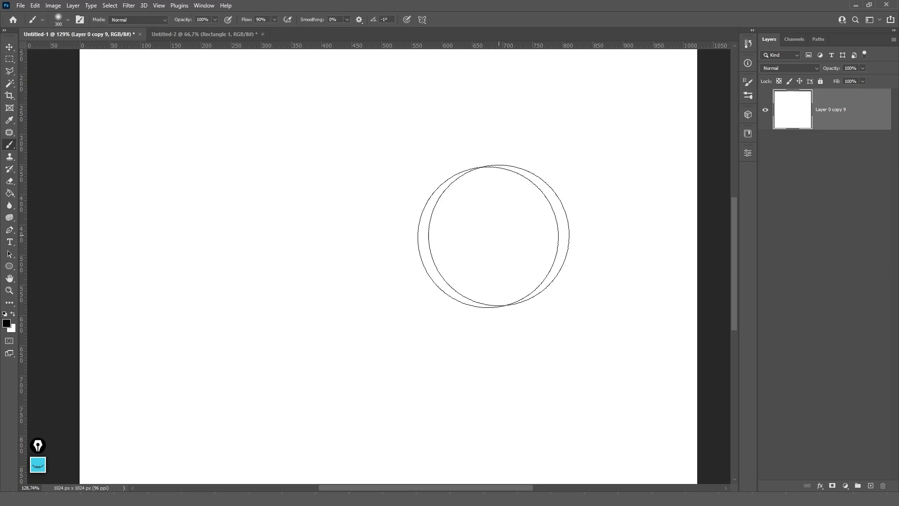
click(456, 242)
key(ctrl+z)
click(538, 289)
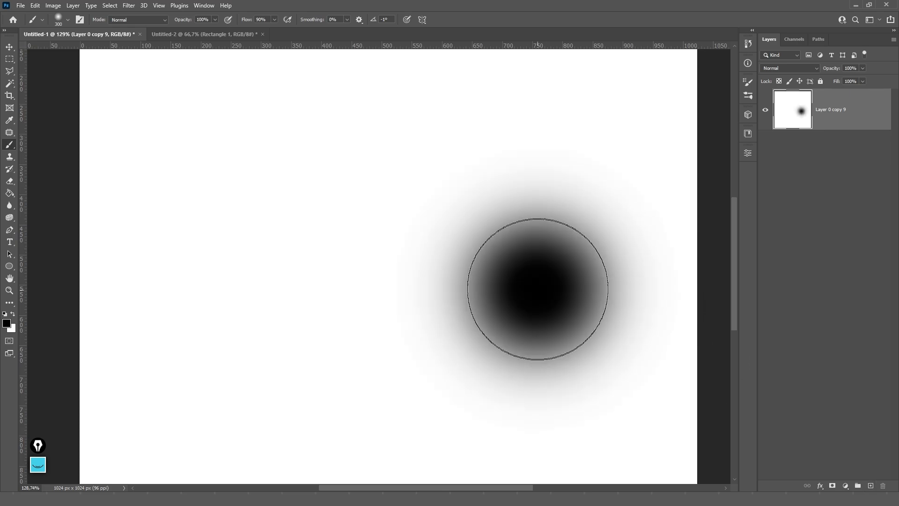
click(748, 153)
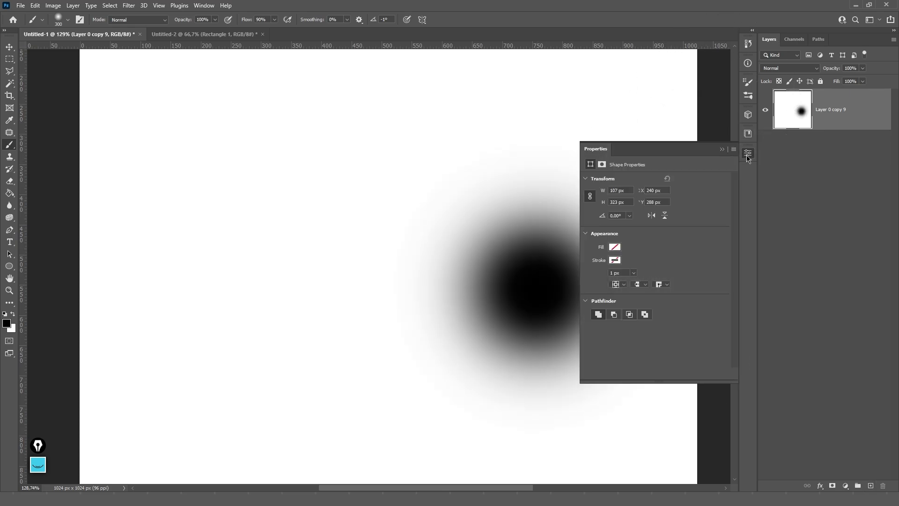
click(629, 215)
click(634, 307)
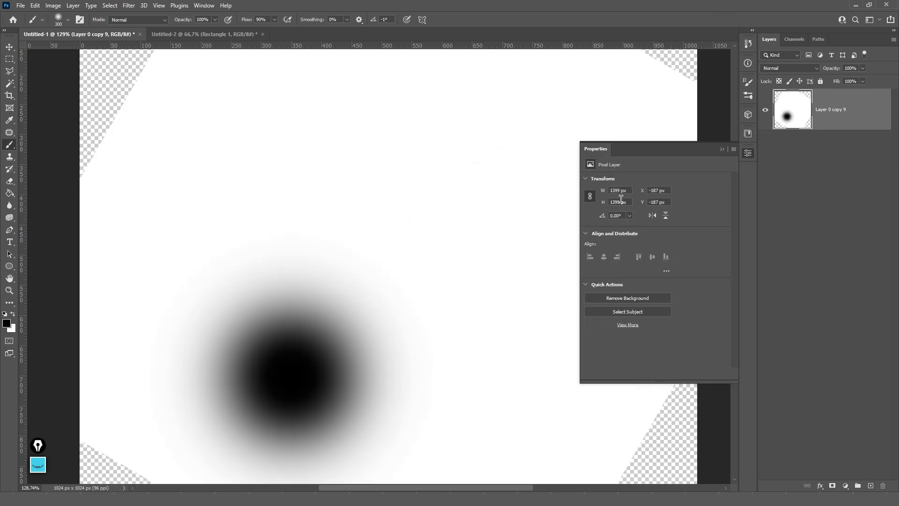
key(ctrl+z)
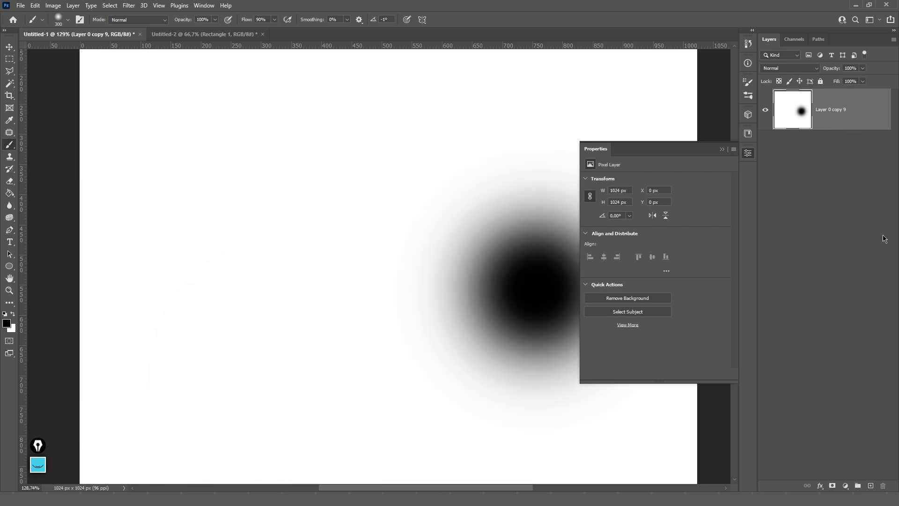
- Add a new empty Layer 1 and delete the white background layer
click(871, 485)
click(827, 149)
key(Delete)
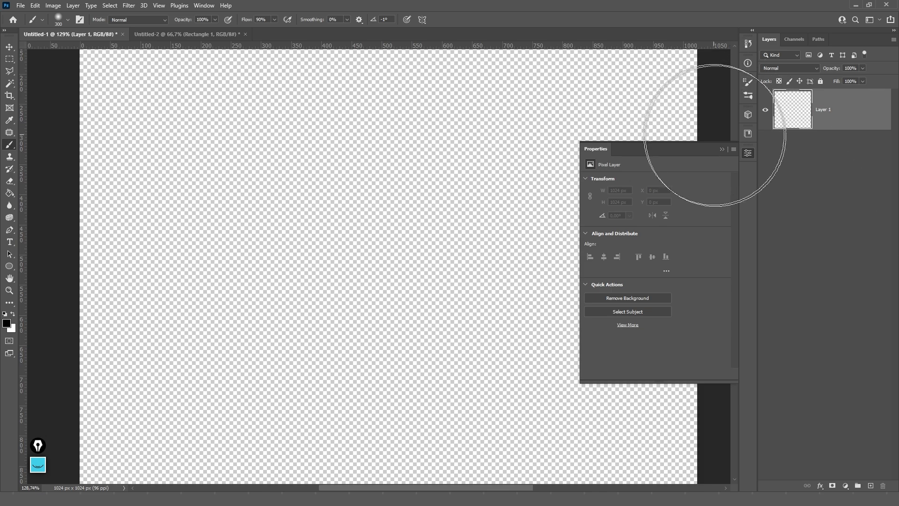
click(722, 149)
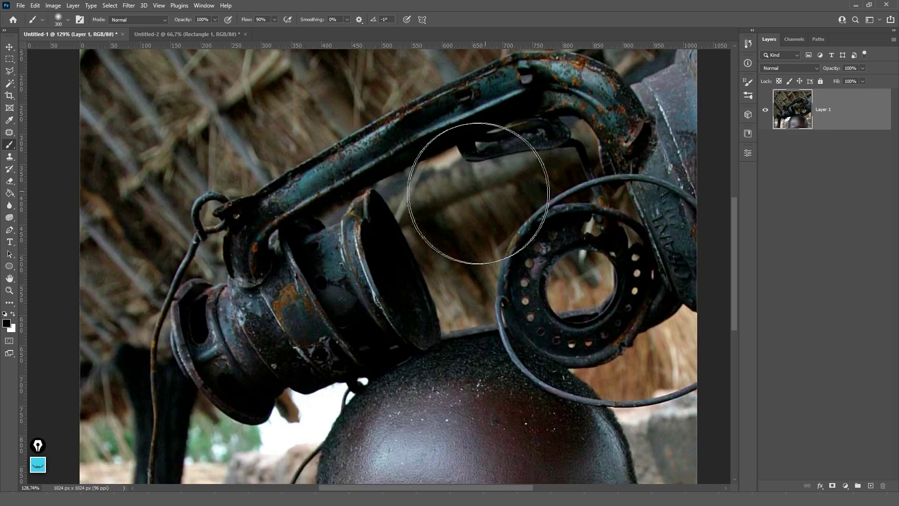
- With the Move tool, shift the boy's photo upward so his face shows
scroll(455, 226, down, 5)
scroll(456, 226, down, 1)
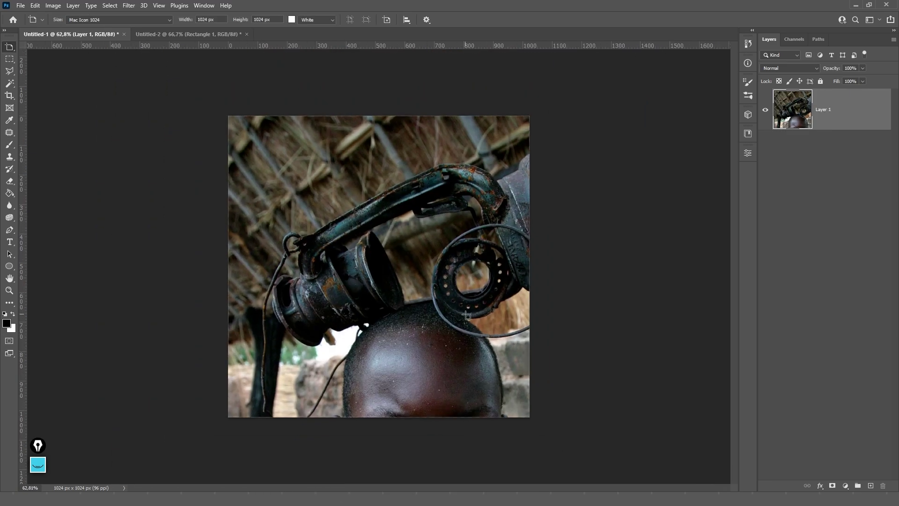
click(10, 48)
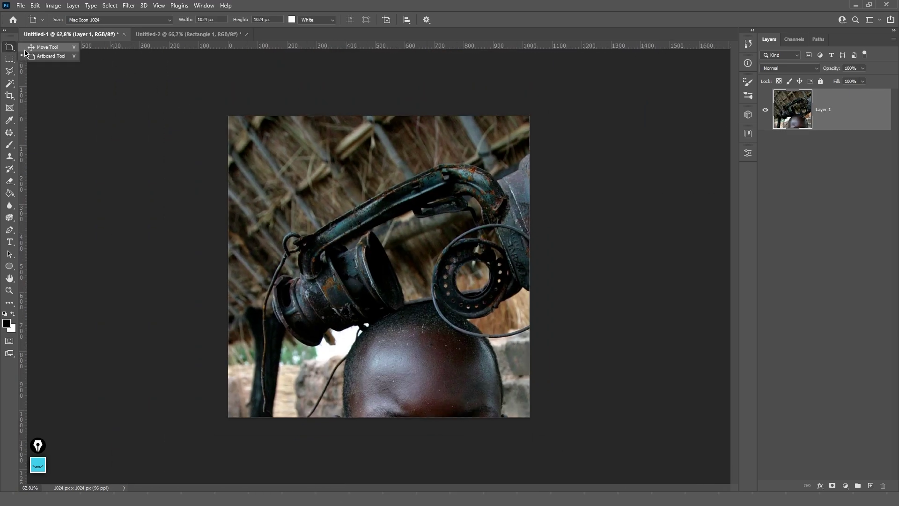
click(42, 46)
drag(398, 262, 357, 82)
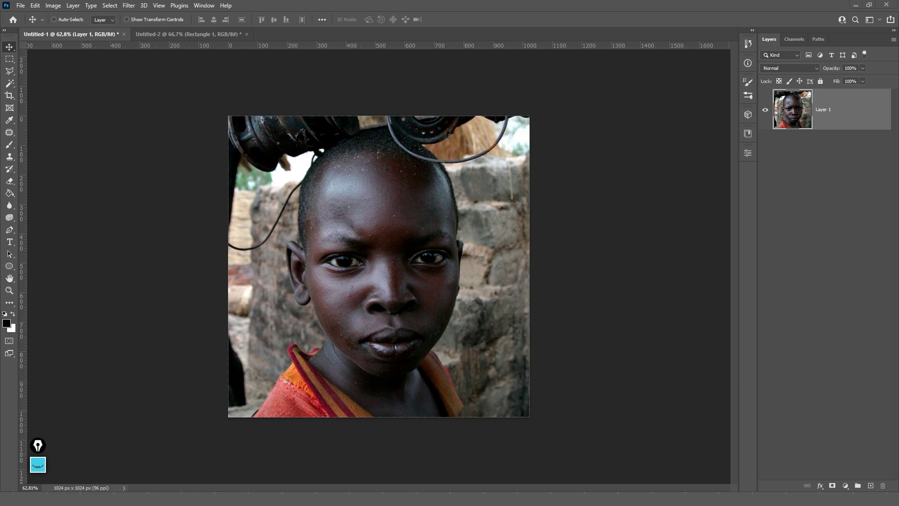
- Paste the copied portrait as Layer 2 and move it toward the upper right
key(ctrl+v)
drag(433, 264, 490, 221)
click(825, 149)
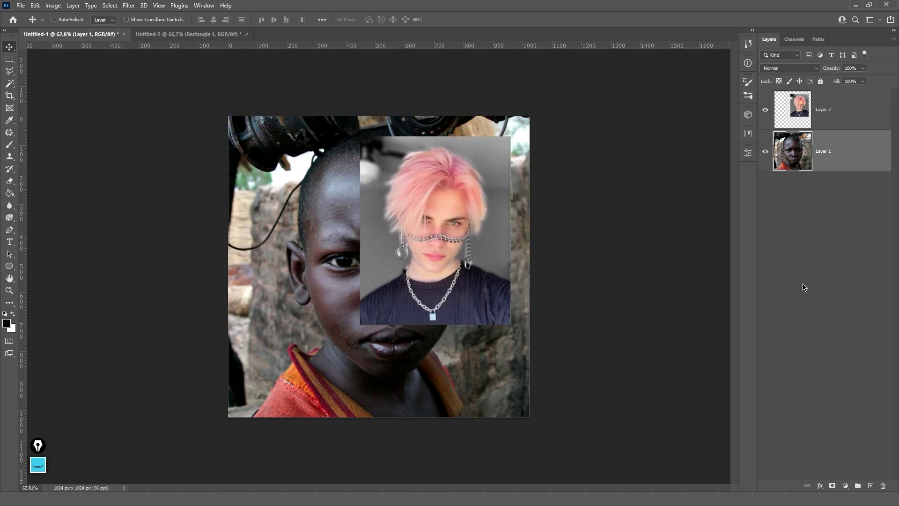
click(802, 215)
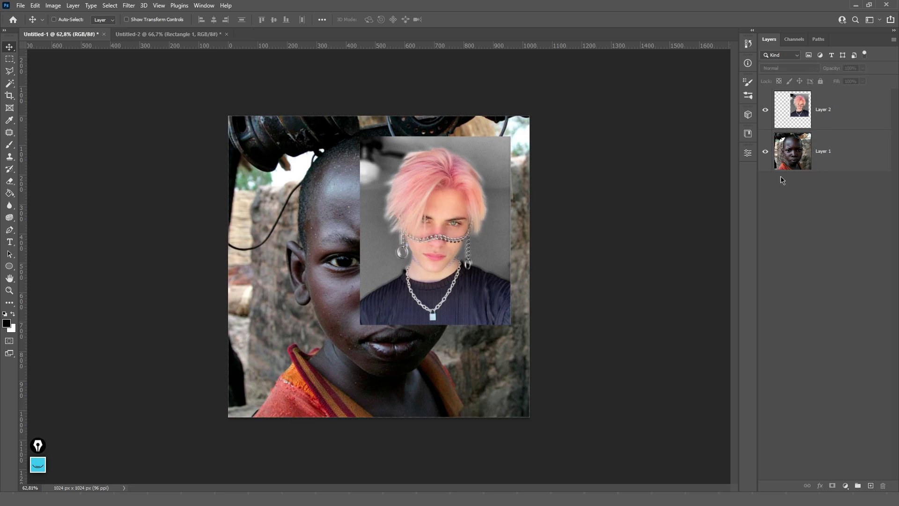
right_click(803, 234)
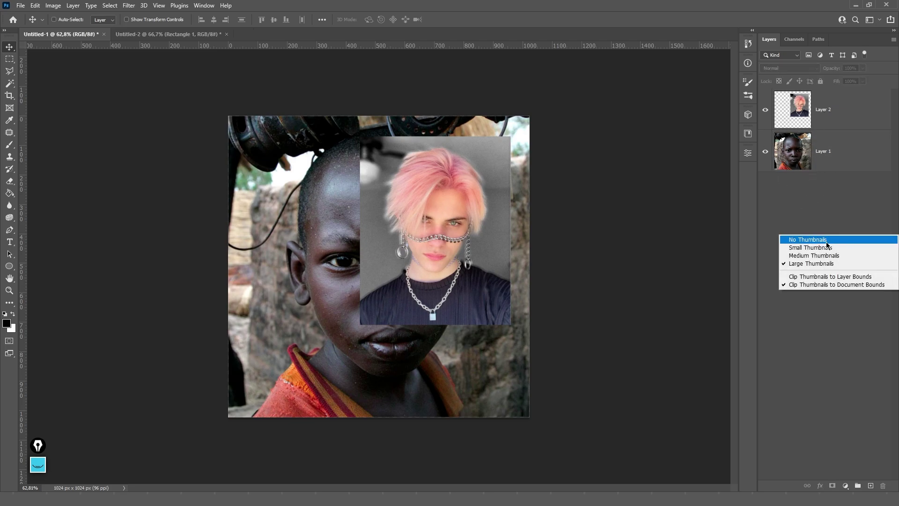
click(803, 240)
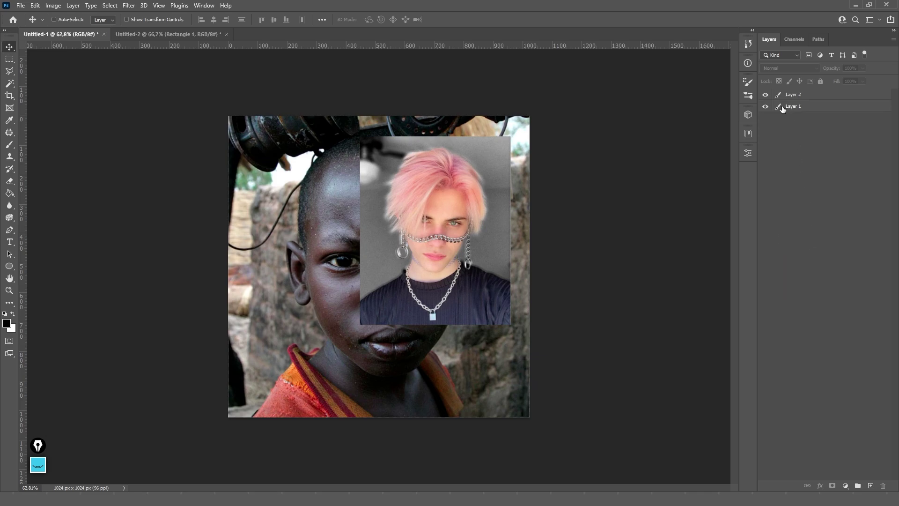
right_click(810, 155)
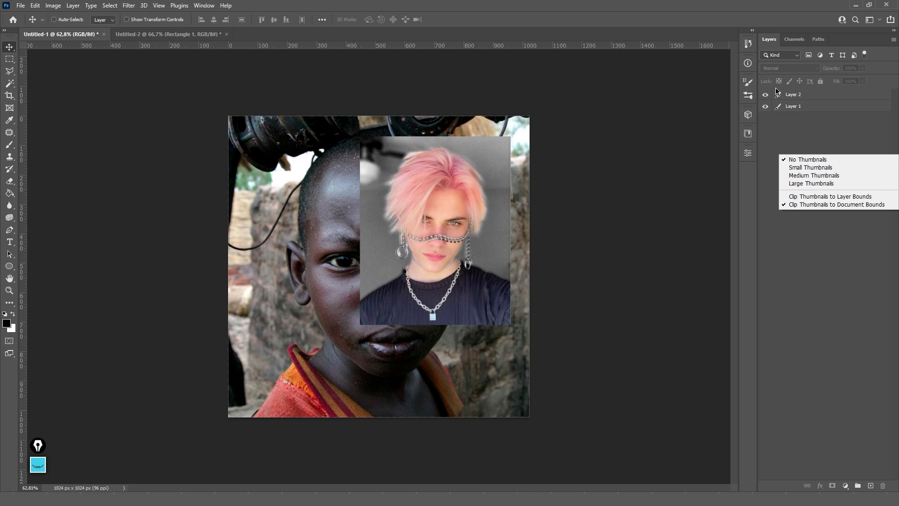
click(780, 118)
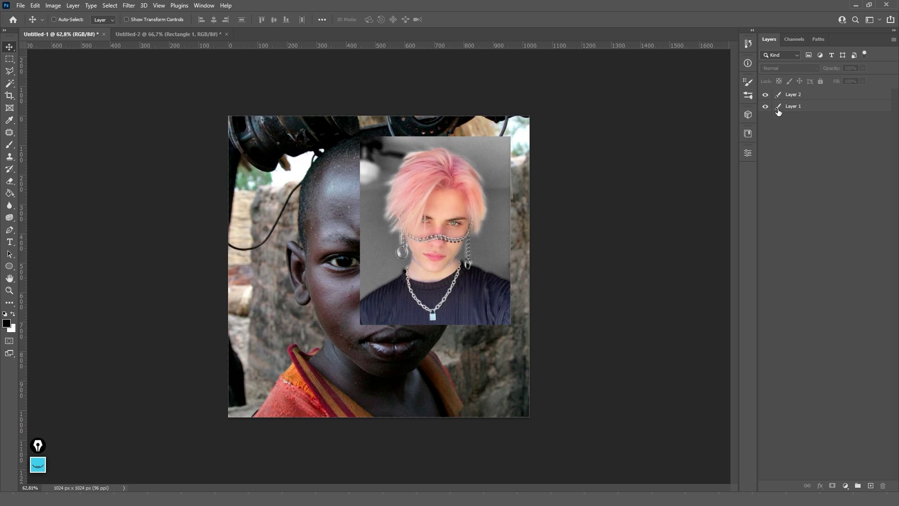
right_click(798, 135)
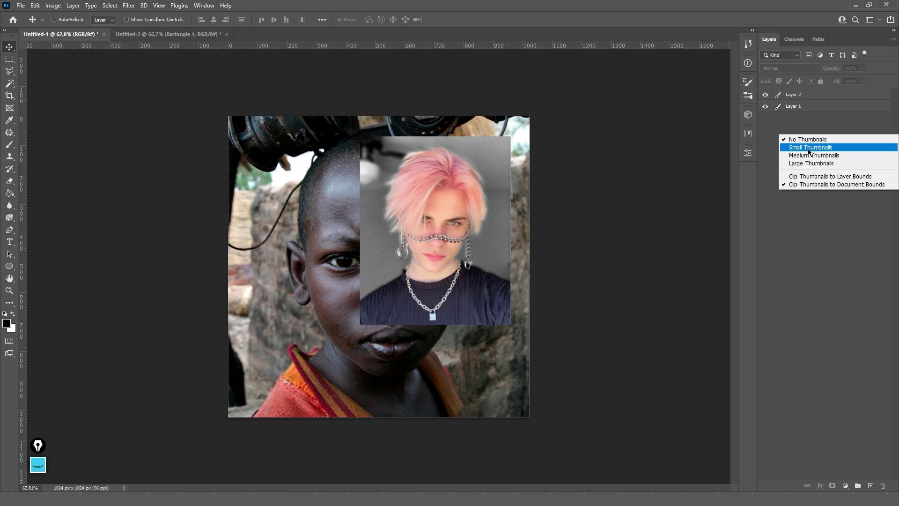
click(808, 148)
right_click(799, 152)
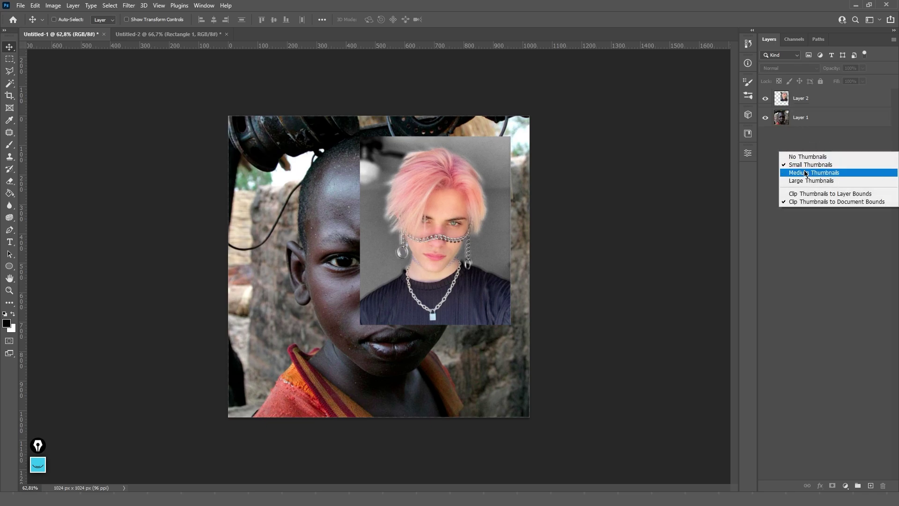
click(805, 173)
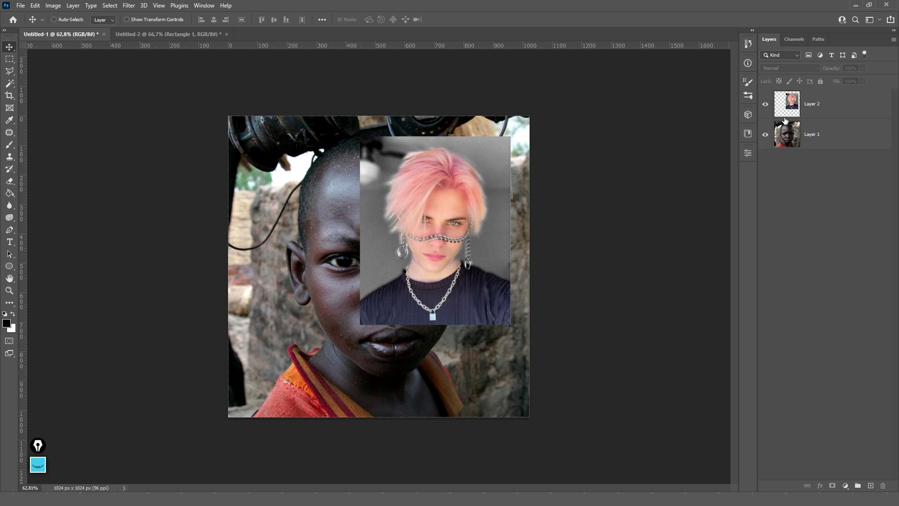
right_click(814, 170)
click(803, 200)
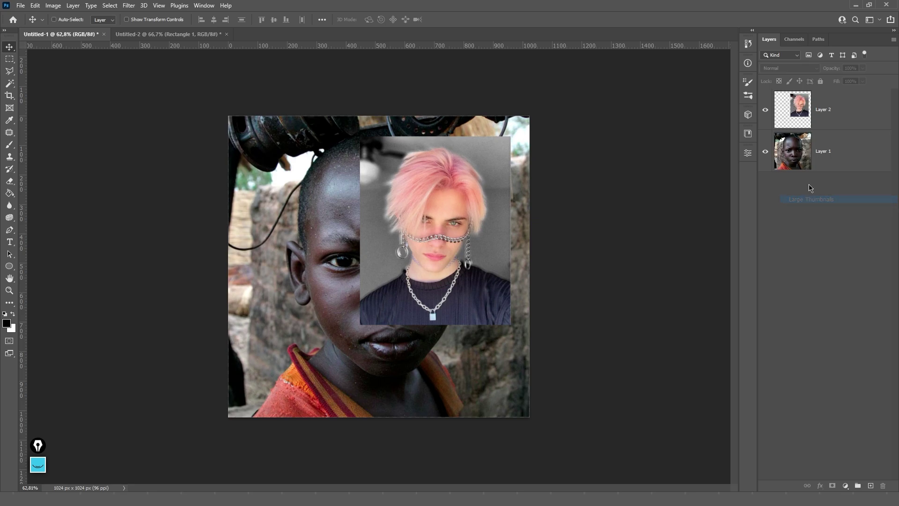
click(818, 110)
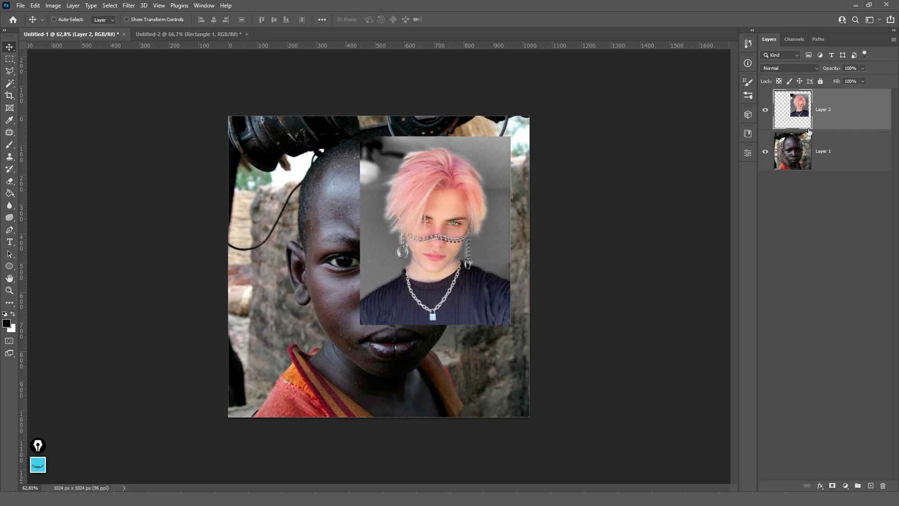
click(823, 156)
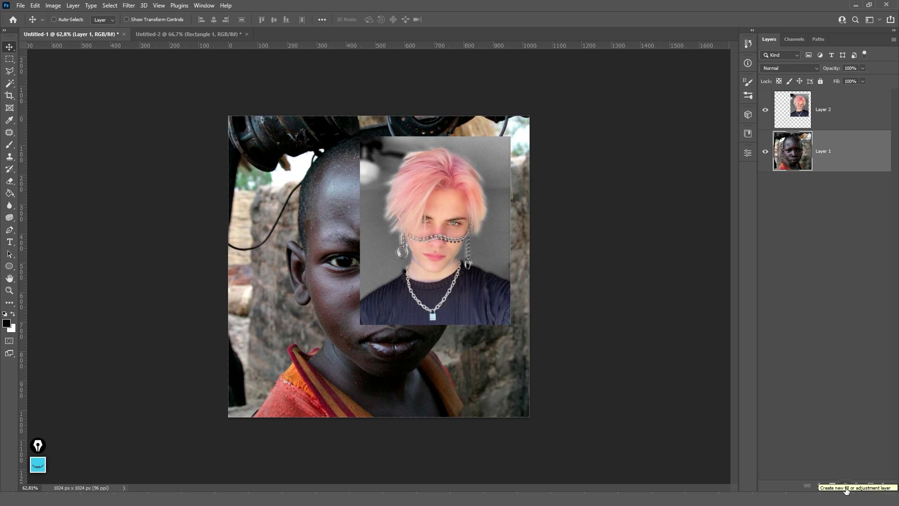
- Create Brightness/Contrast 1 from the adjustment layer menu, with both values at 0
click(846, 487)
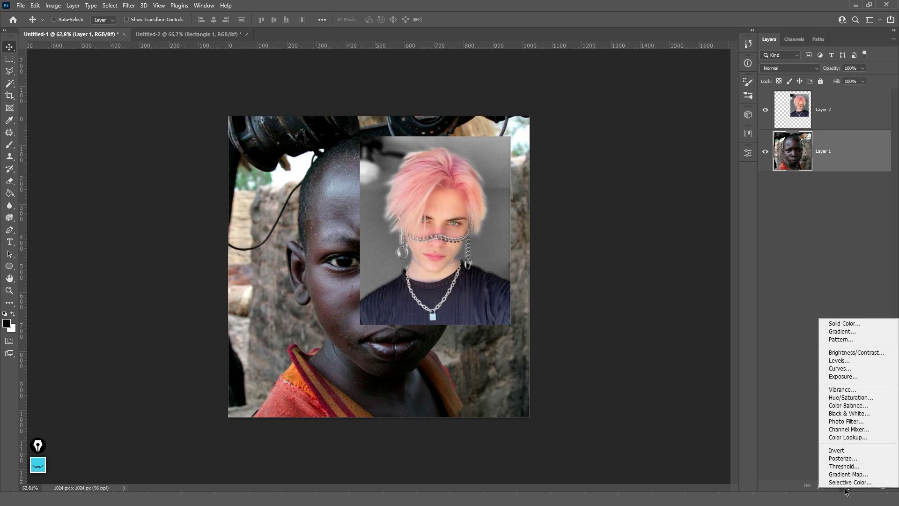
click(846, 488)
click(845, 488)
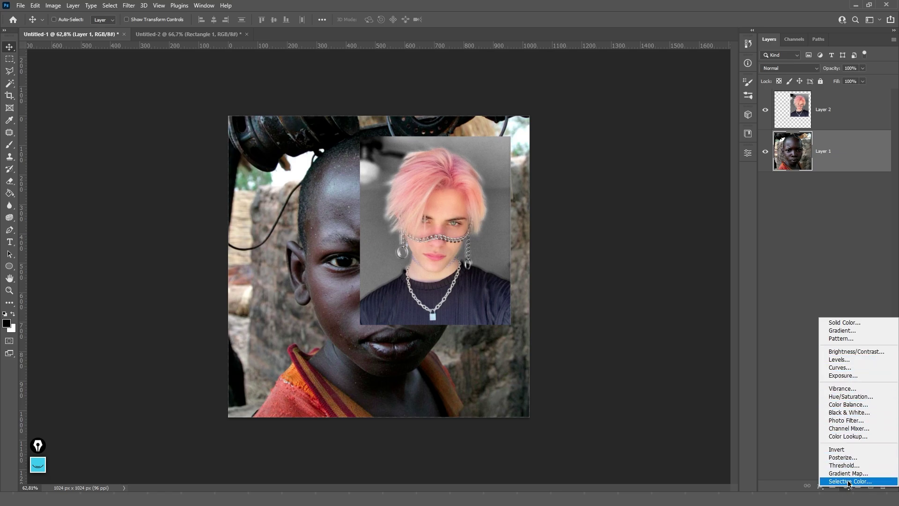
click(840, 352)
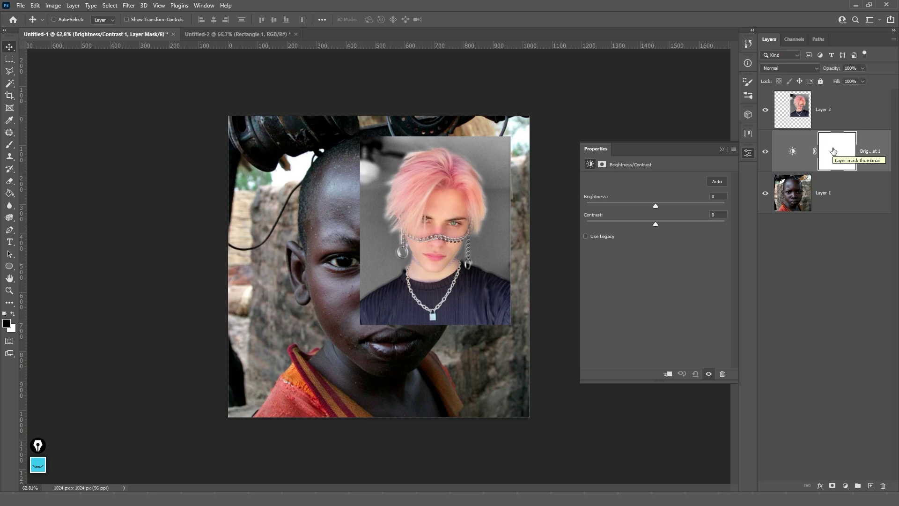
- Remove Brightness/Contrast 1's mask, move it above Layer 2, and set brightness to 15
click(792, 150)
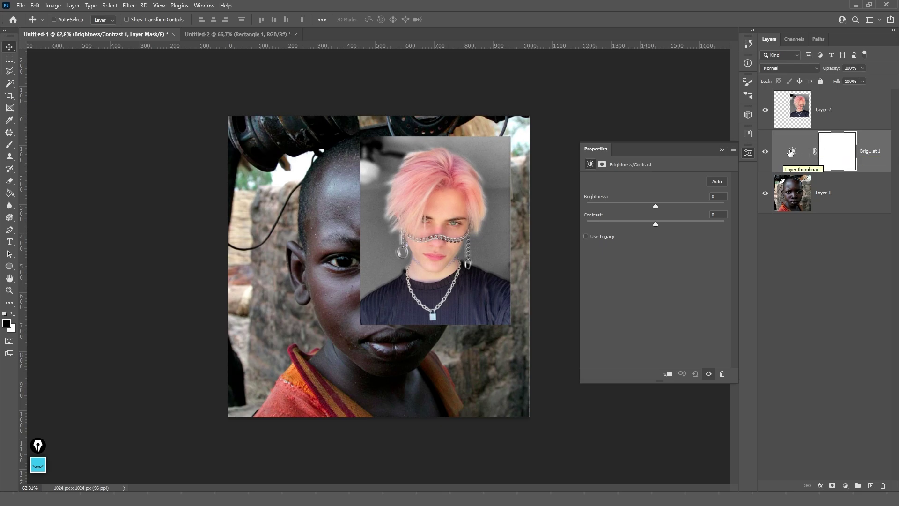
right_click(834, 154)
click(828, 170)
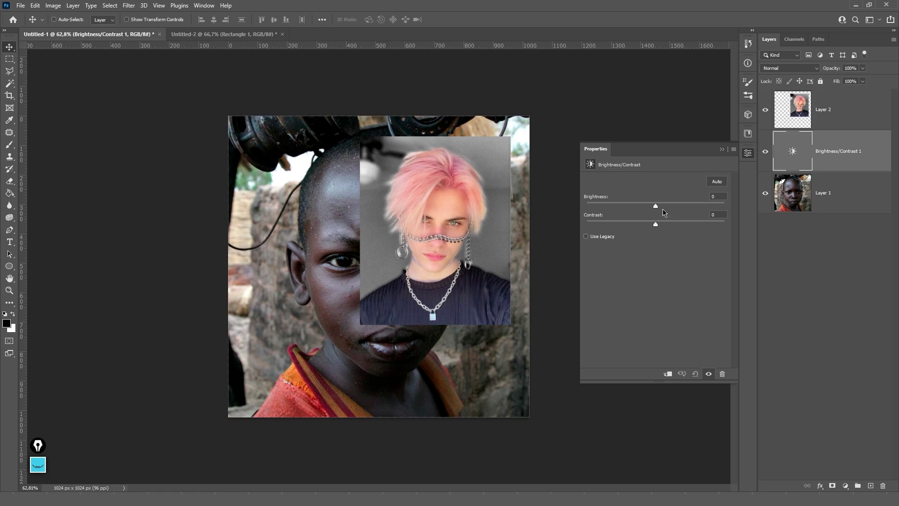
drag(665, 209, 615, 226)
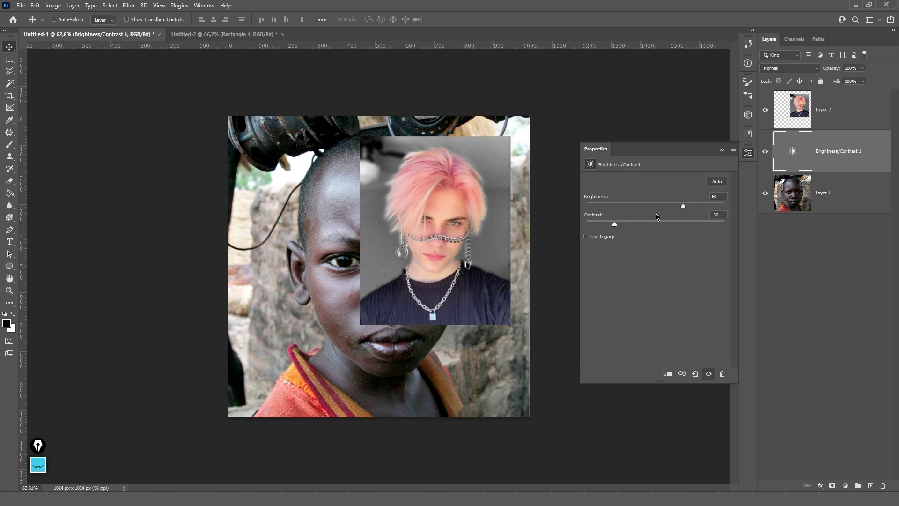
drag(684, 206, 662, 206)
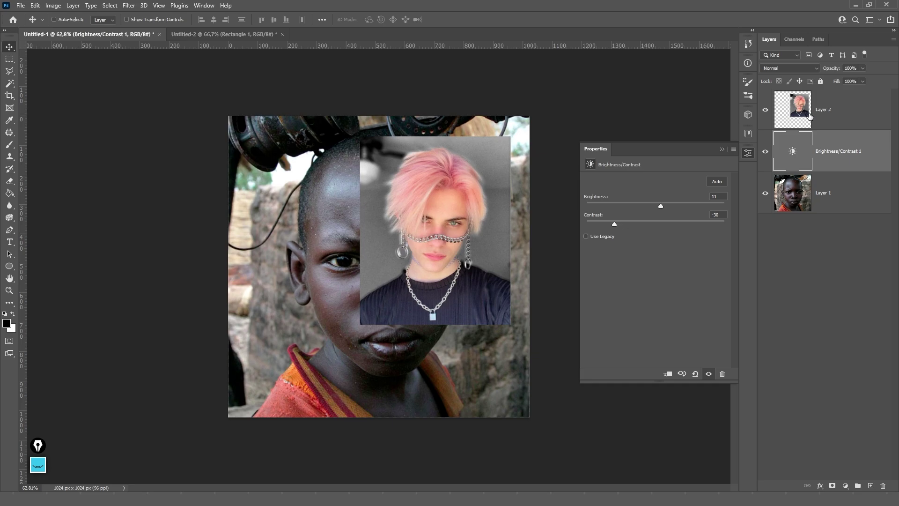
drag(865, 149, 868, 102)
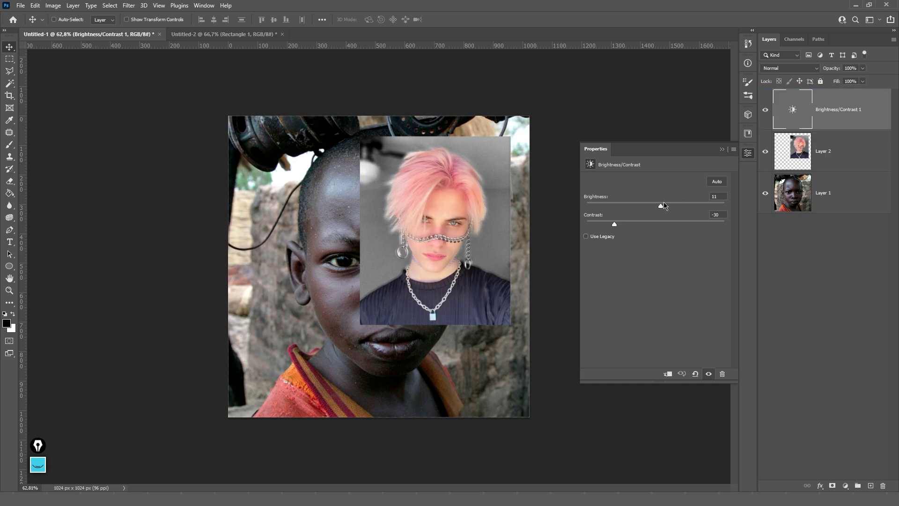
mouse_move(664, 206)
mouse_down()
mouse_move(622, 212)
mouse_move(695, 210)
mouse_move(663, 214)
mouse_up()
- Add a maskless Brightness/Contrast 2 below Layer 2 with brightness -113
click(846, 486)
click(856, 350)
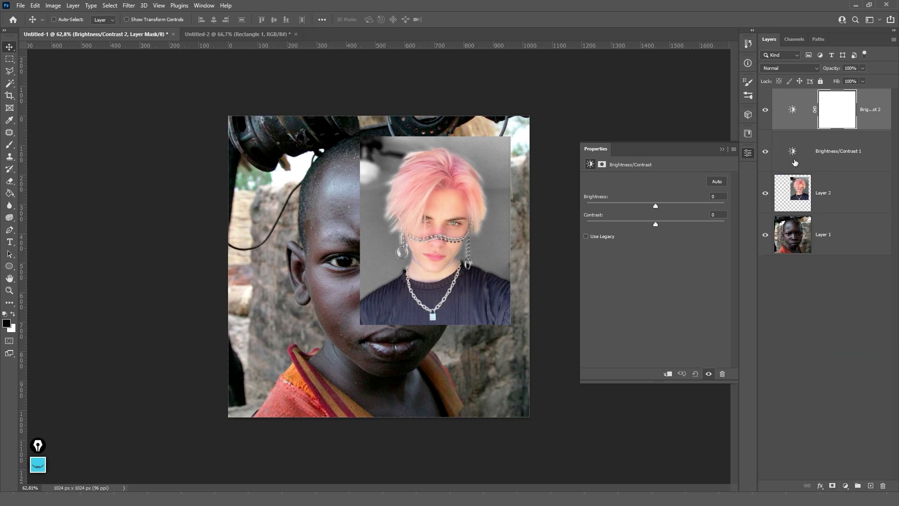
drag(865, 123, 839, 205)
right_click(838, 195)
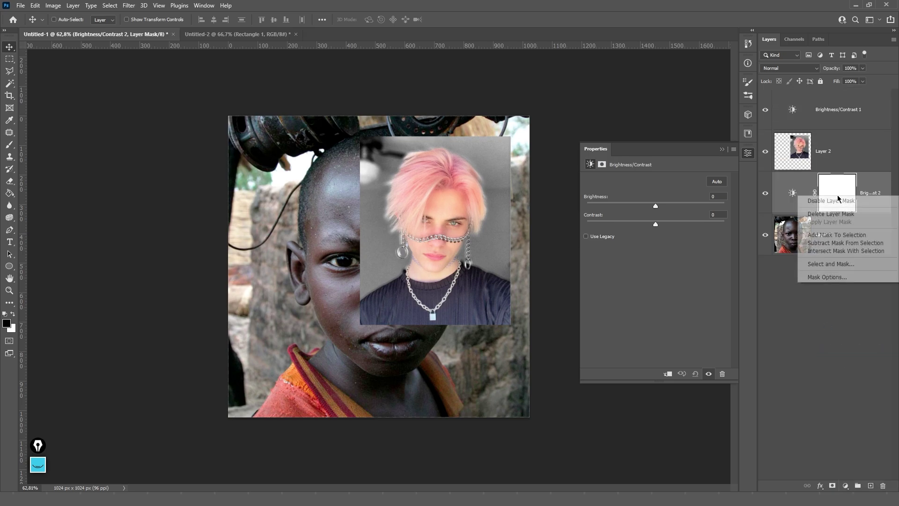
click(838, 211)
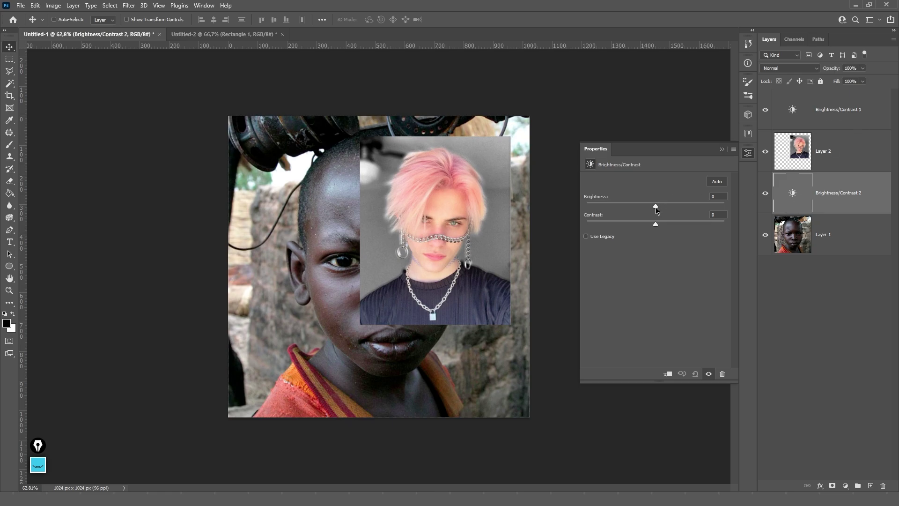
drag(656, 208, 603, 209)
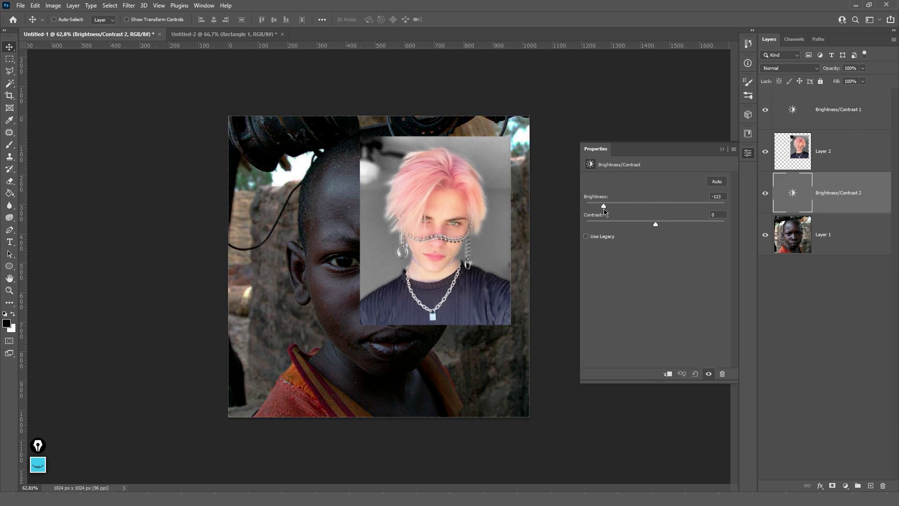
- Raise Brightness/Contrast 1 to 123, compare it with Brightness/Contrast 2, then delete it
click(799, 112)
drag(666, 210, 712, 210)
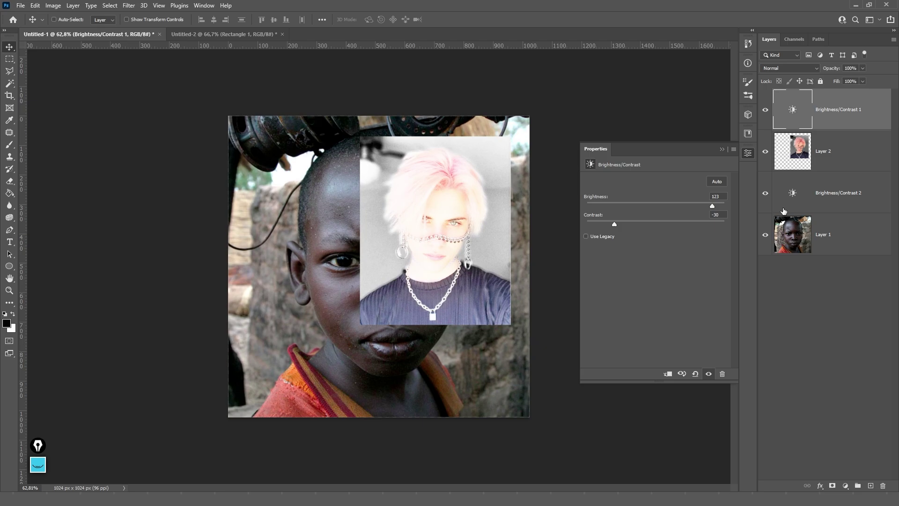
click(790, 194)
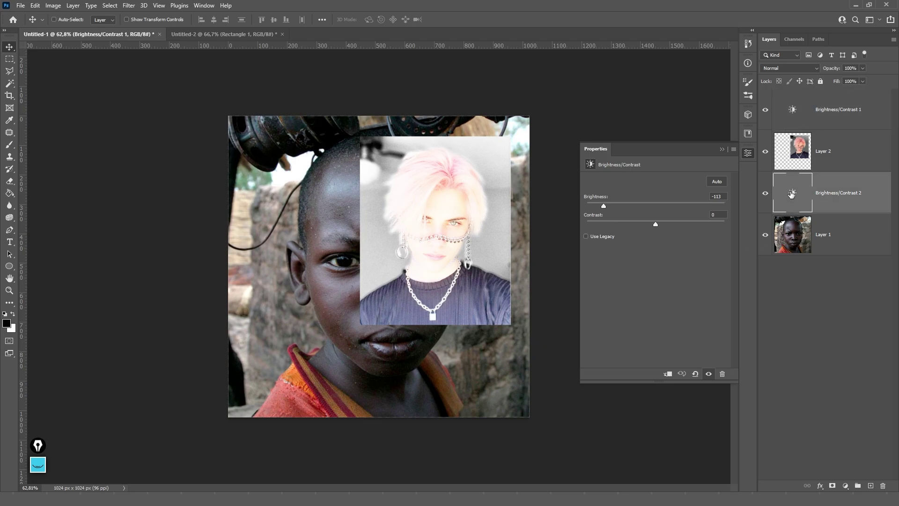
click(809, 110)
click(792, 191)
click(818, 121)
key(Delete)
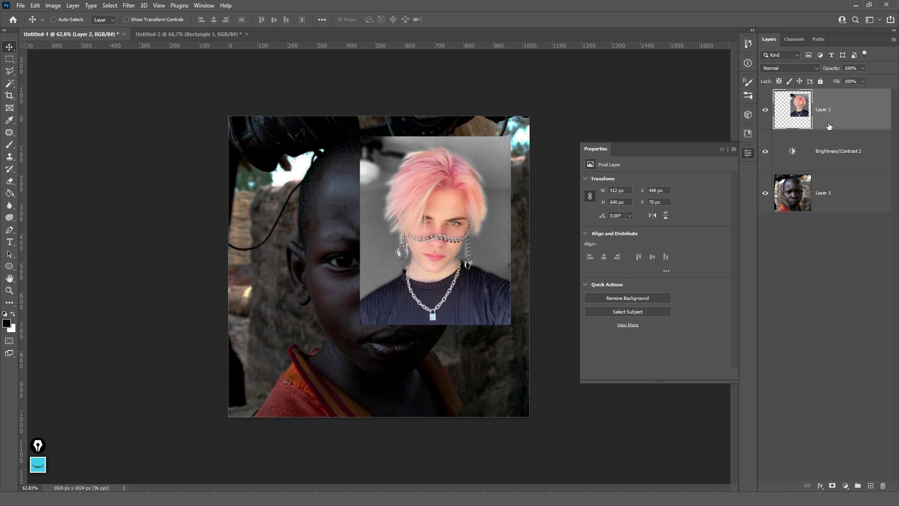
- Add a Levels layer (midtone 1,03, white point 218) and a Curves layer with lifted highlights
click(845, 486)
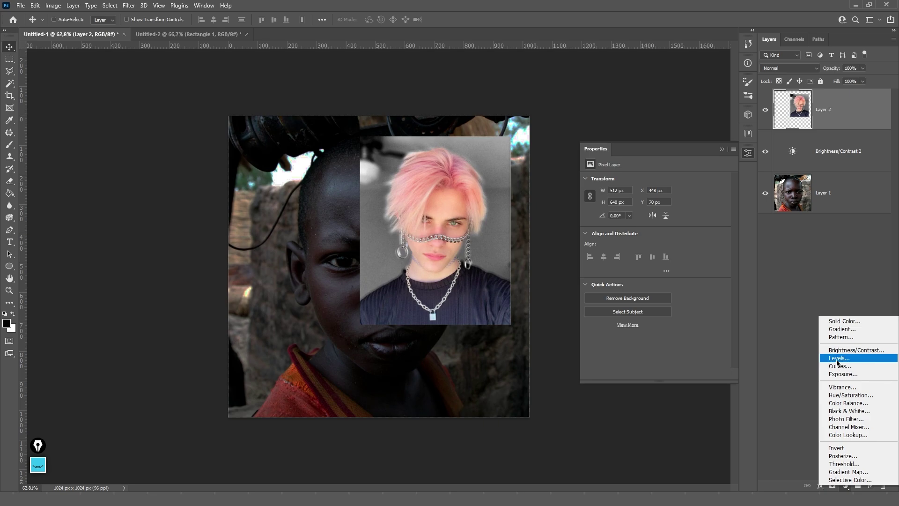
click(837, 358)
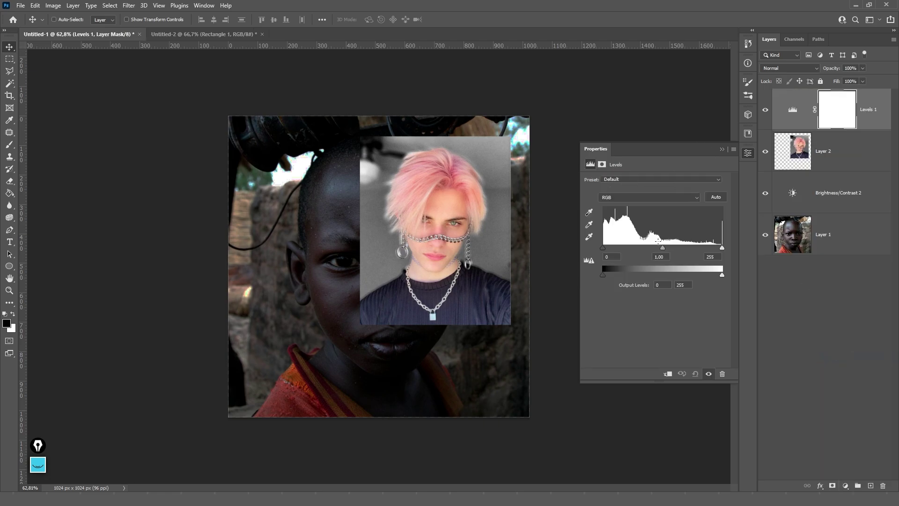
mouse_move(663, 250)
mouse_down()
mouse_move(631, 247)
mouse_move(662, 248)
mouse_up()
mouse_move(722, 248)
mouse_down()
mouse_move(684, 248)
mouse_move(705, 248)
mouse_up()
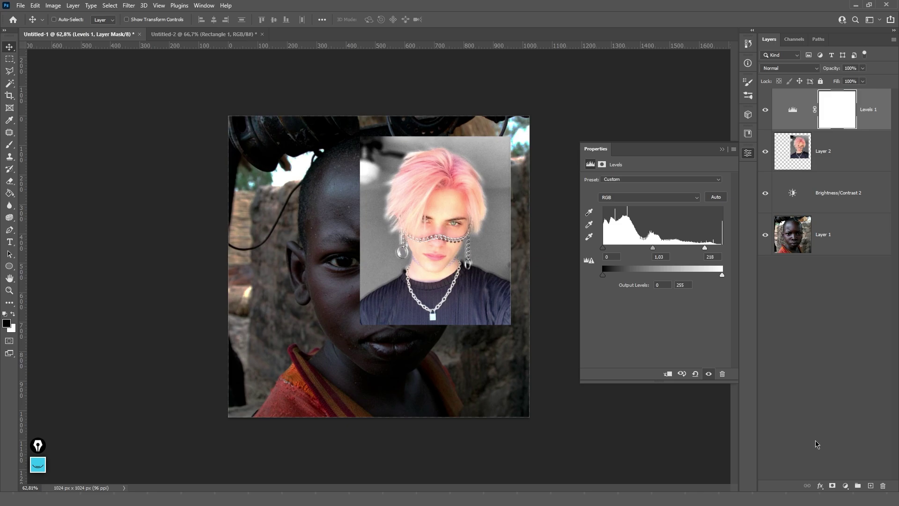
click(846, 486)
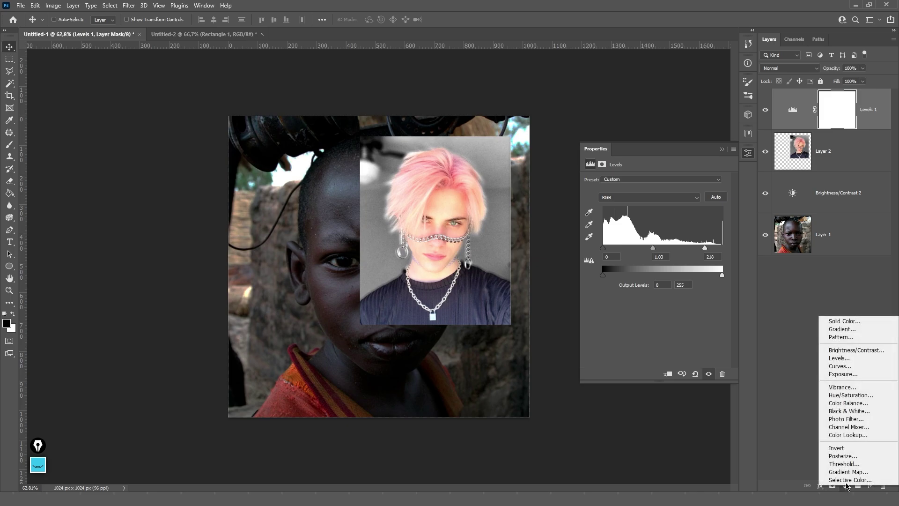
click(842, 367)
mouse_move(694, 231)
mouse_down()
mouse_move(693, 211)
mouse_move(694, 241)
mouse_up()
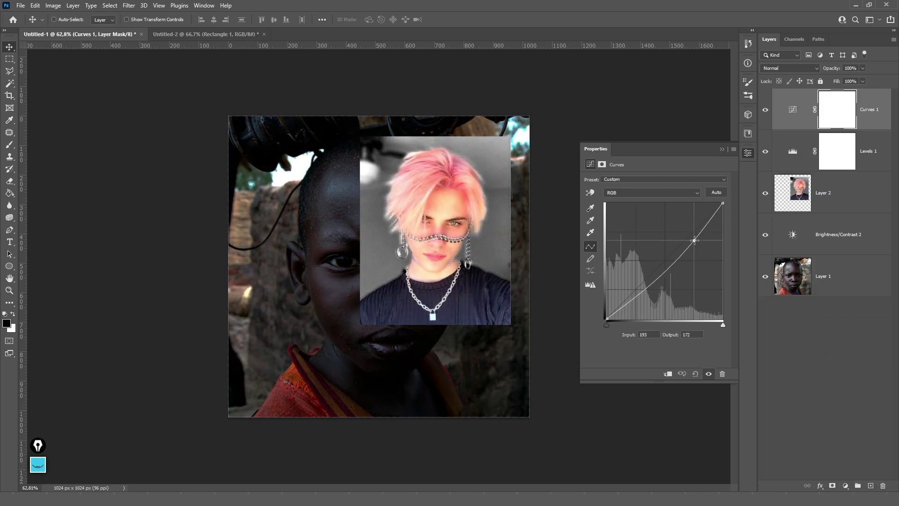
mouse_move(642, 281)
mouse_down()
mouse_move(638, 294)
mouse_move(623, 211)
mouse_move(636, 292)
mouse_up()
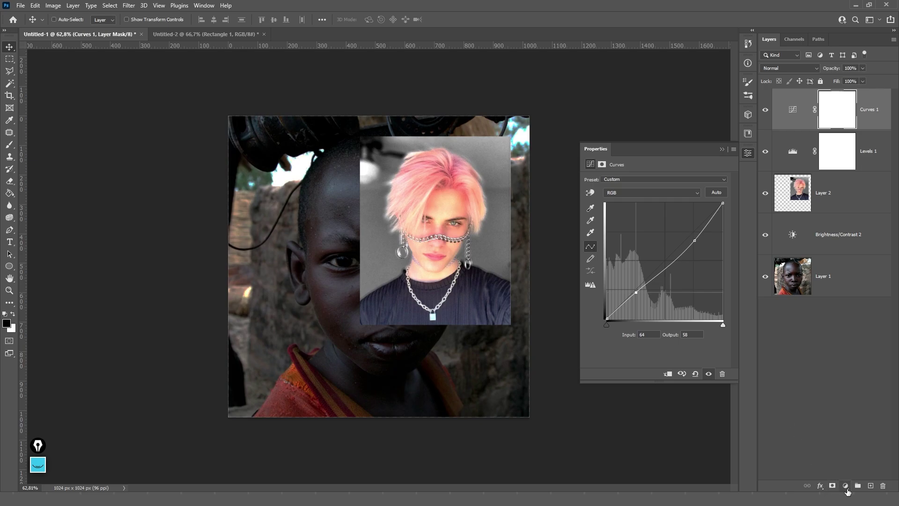
- Add an Exposure layer with lowered exposure and a Vibrance layer with boosted vibrance and saturation
click(846, 487)
click(845, 377)
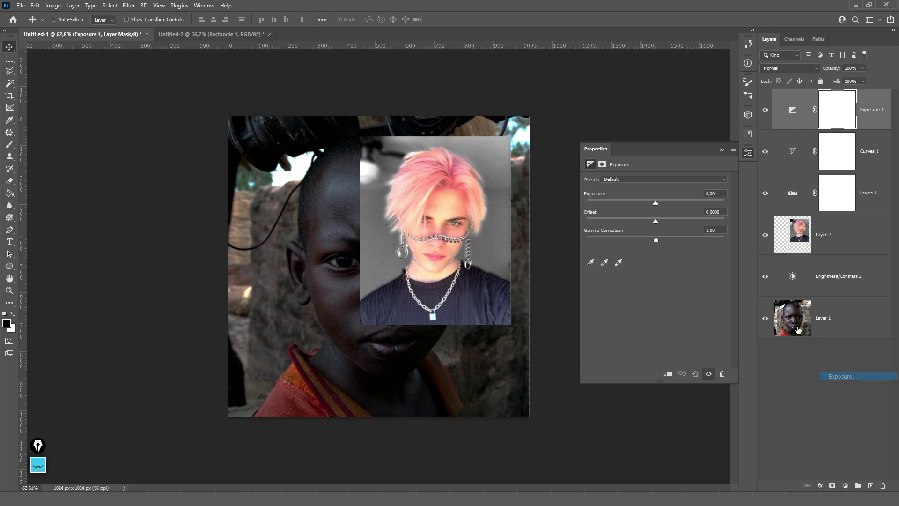
drag(657, 205, 648, 223)
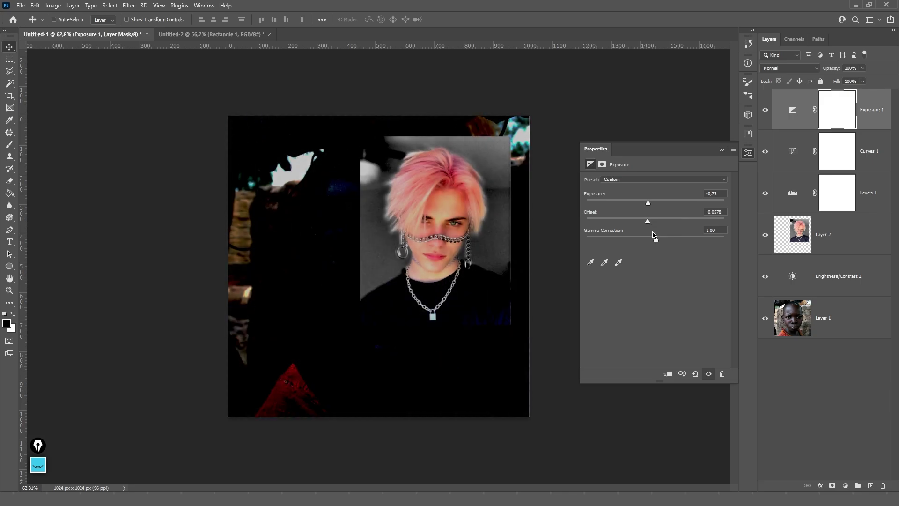
click(846, 486)
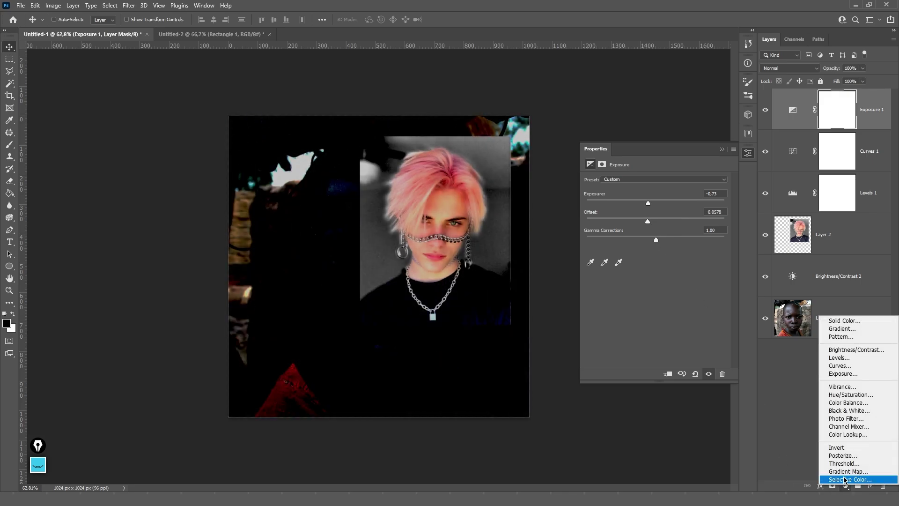
click(858, 390)
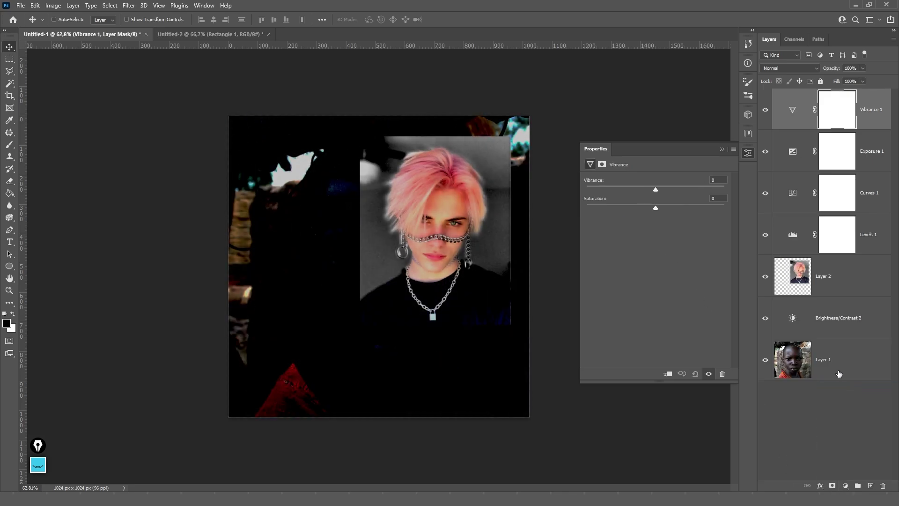
drag(668, 190, 709, 189)
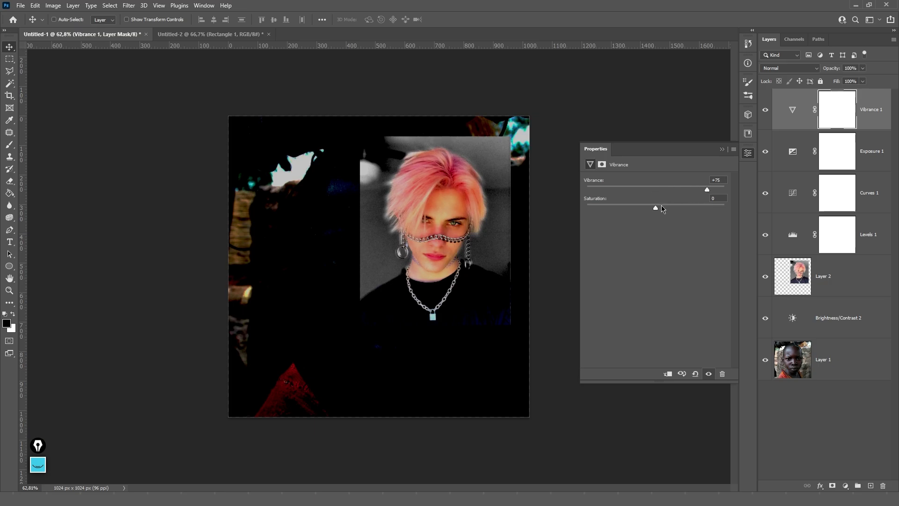
drag(661, 206, 686, 207)
- Add Hue/Saturation with saturation +61, then delete the Vibrance through Levels layers
click(845, 485)
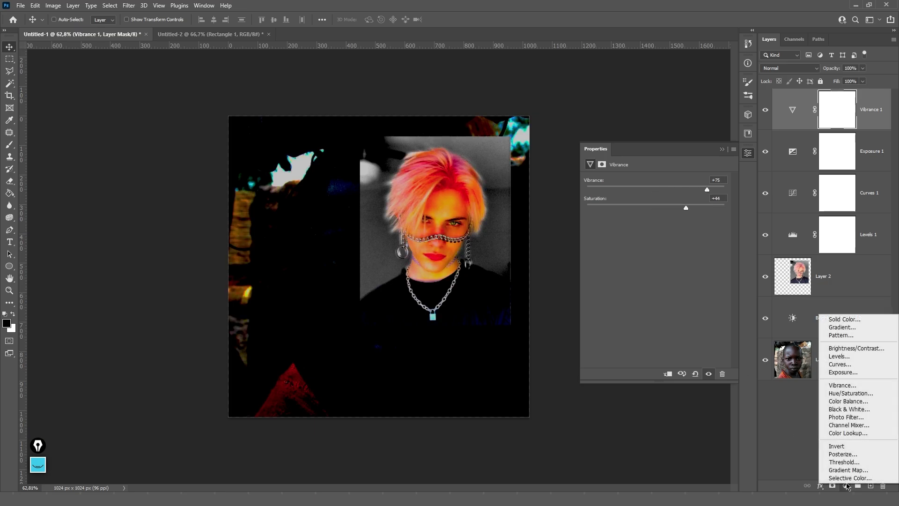
click(850, 395)
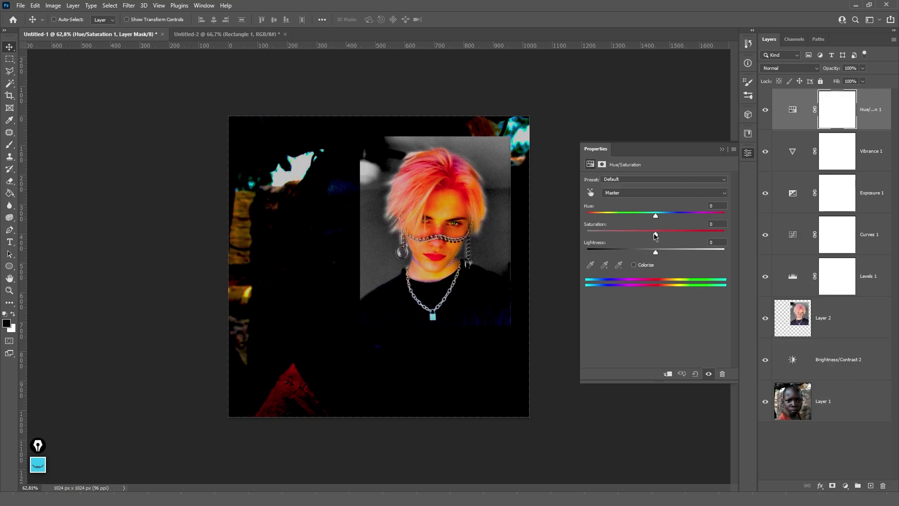
drag(656, 234, 698, 237)
click(864, 152)
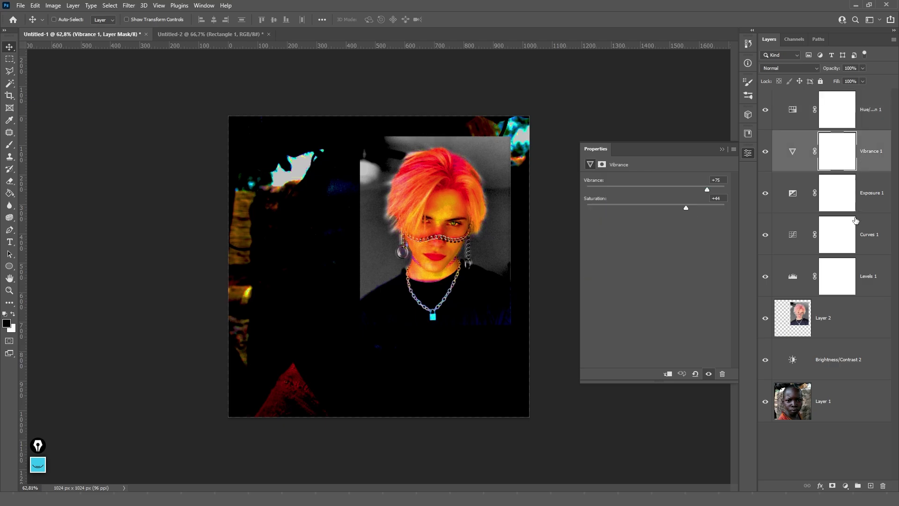
shift+click(868, 285)
key(Delete)
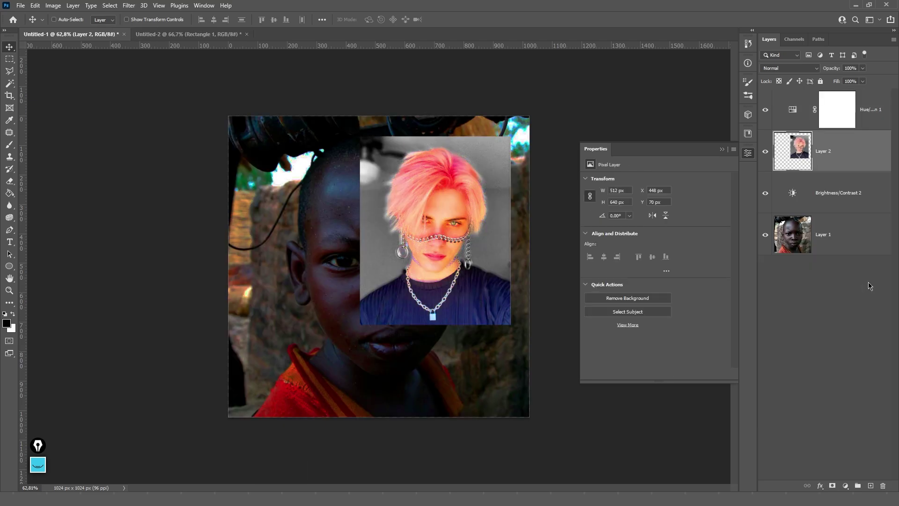
- Delete Brightness/Contrast 2, then try a Blue Photo Filter adjustment and delete it
click(834, 196)
key(Delete)
click(864, 108)
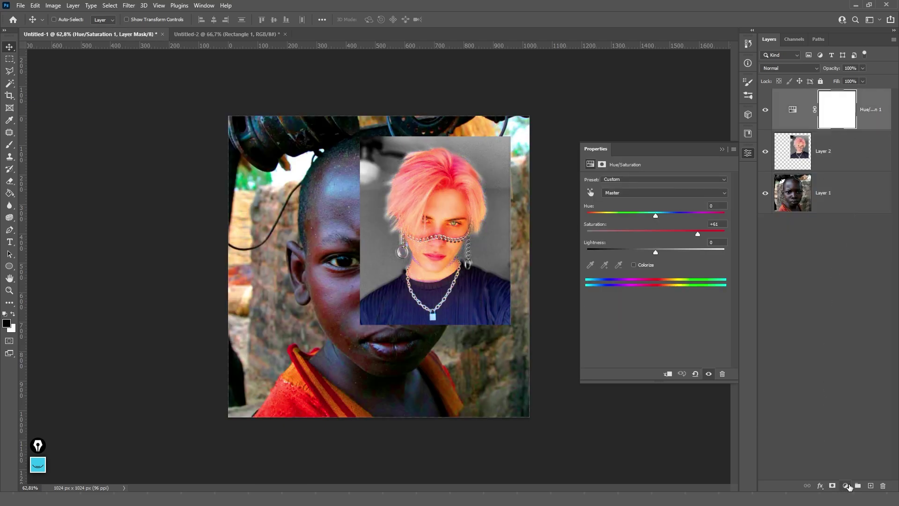
click(846, 486)
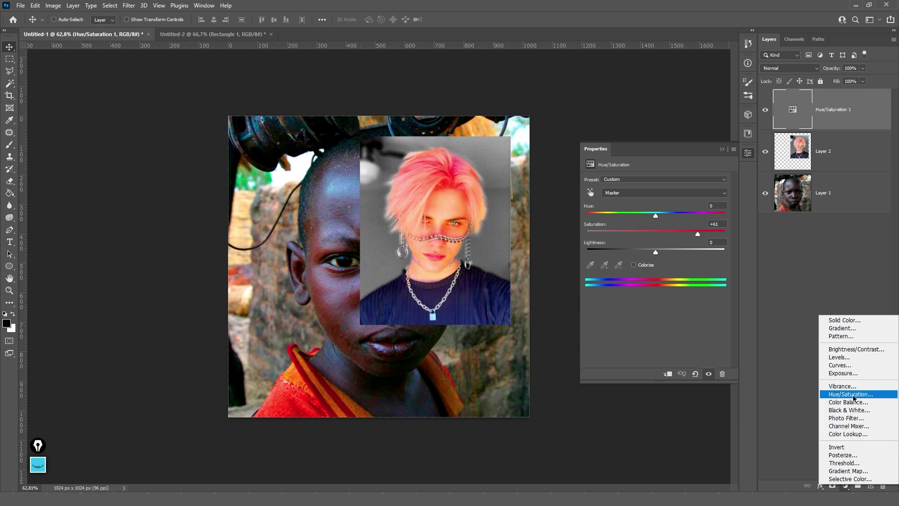
click(846, 421)
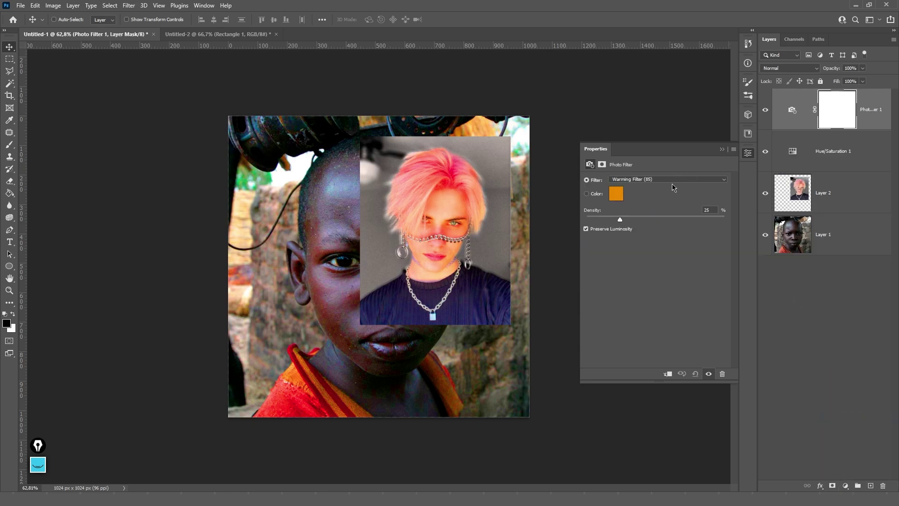
click(651, 179)
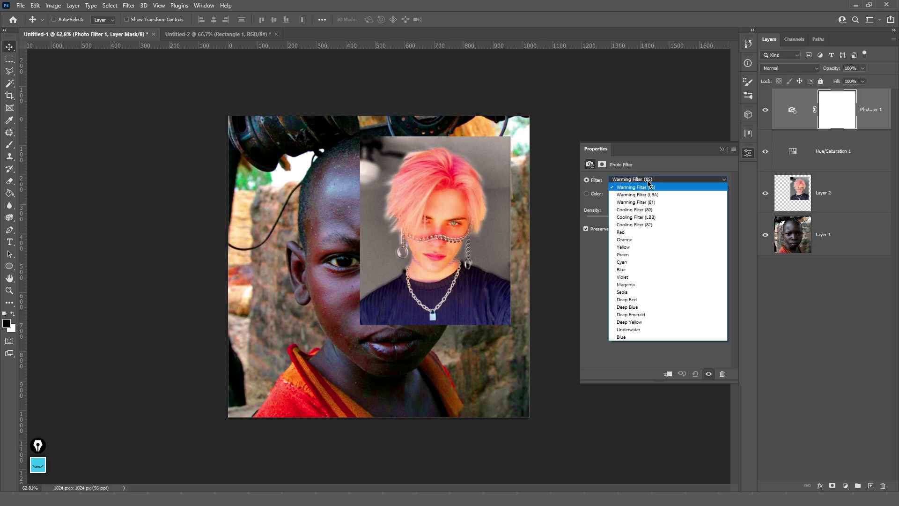
click(639, 337)
key(Delete)
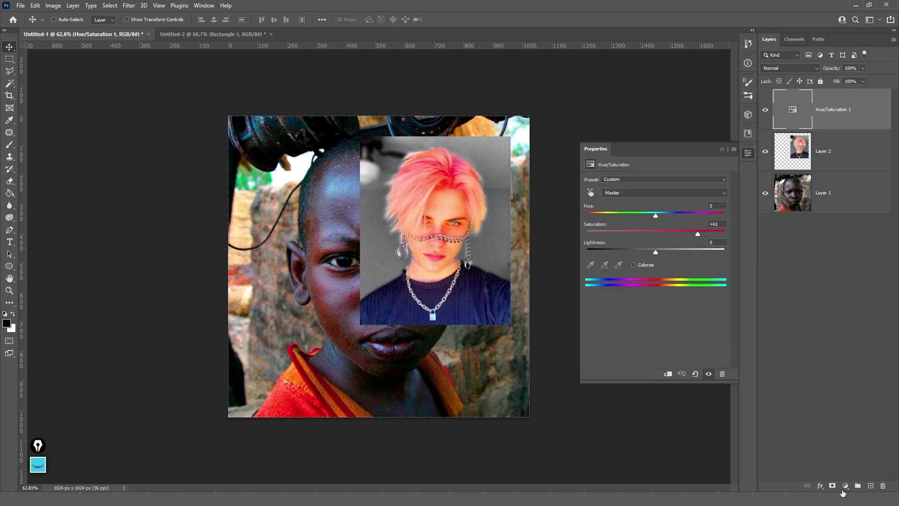
- Try a Black & White adjustment with a tuned colour mix, then delete it and Hue/Saturation 1
click(846, 486)
click(835, 415)
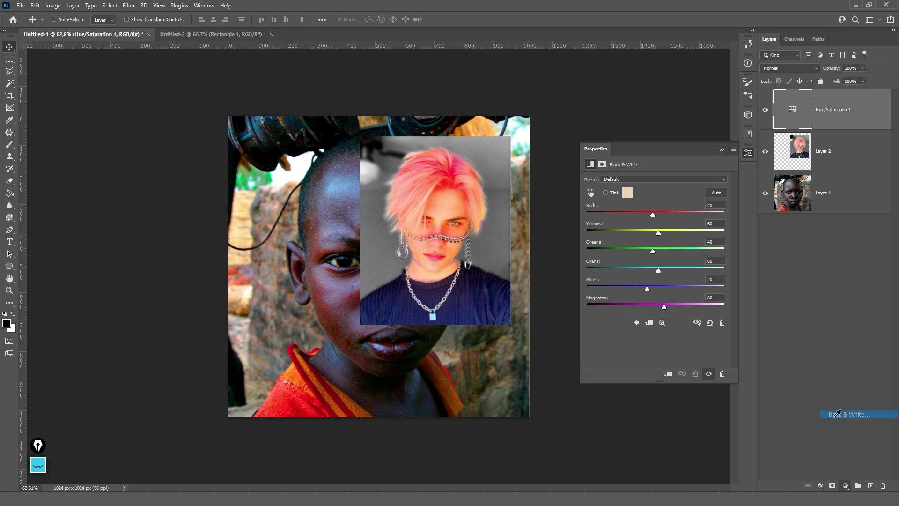
drag(653, 214, 617, 273)
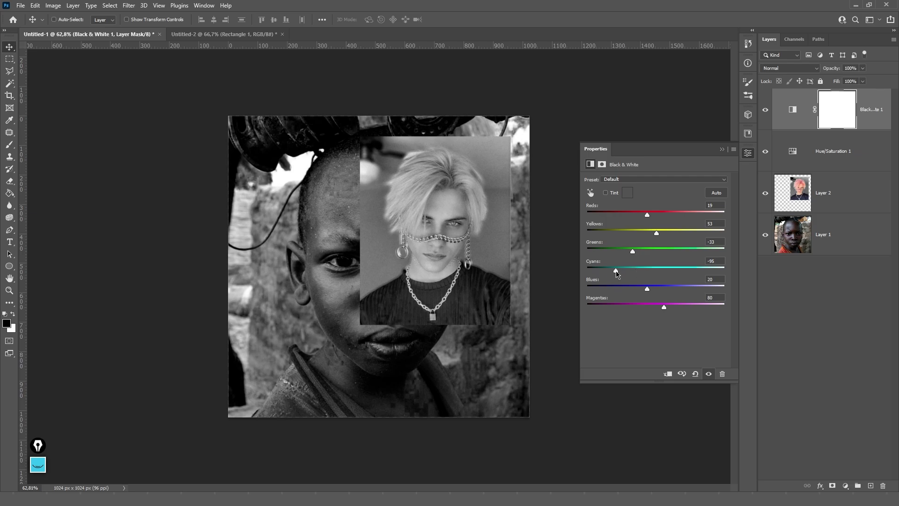
key(Delete)
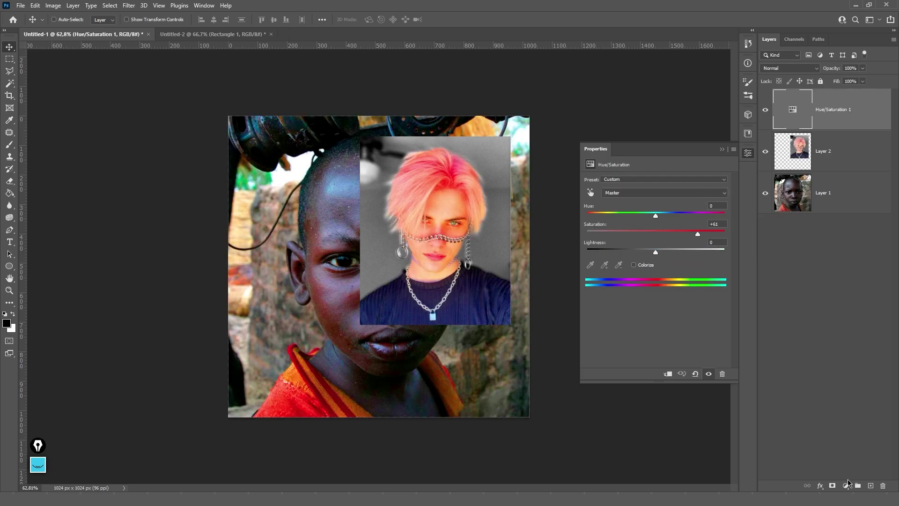
key(Delete)
click(846, 486)
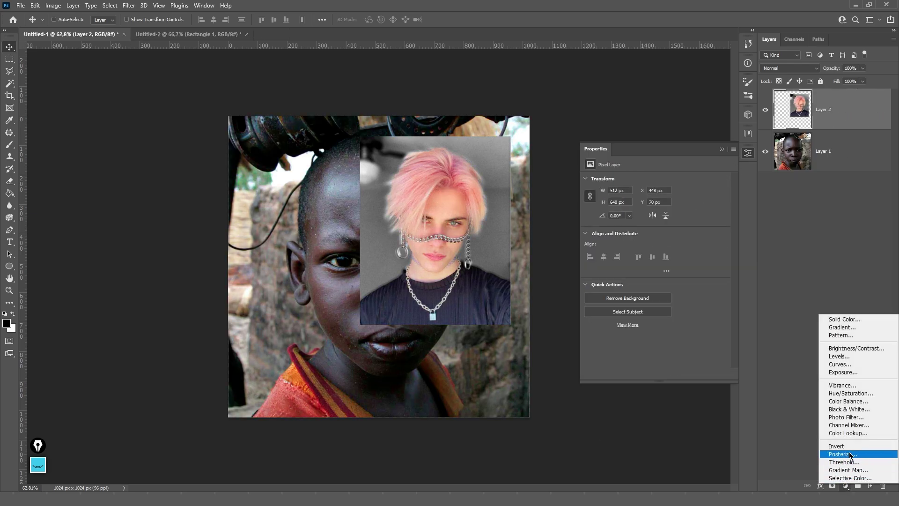
click(858, 425)
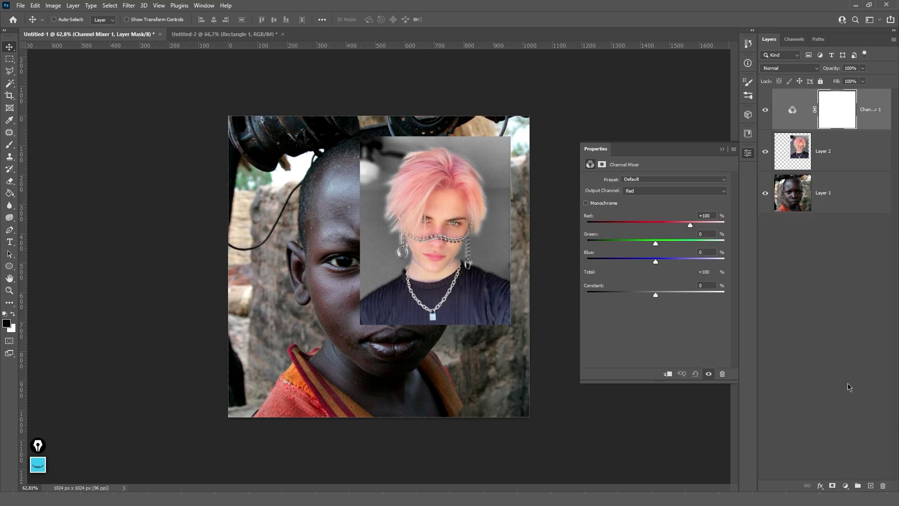
mouse_move(655, 244)
mouse_down()
mouse_move(670, 244)
mouse_move(644, 243)
mouse_move(639, 262)
mouse_move(664, 262)
mouse_move(648, 245)
mouse_up()
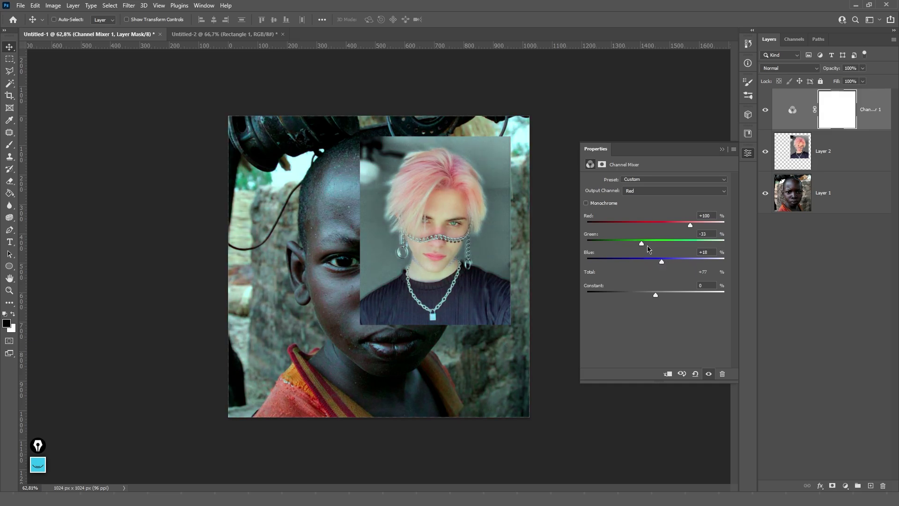
mouse_move(694, 228)
mouse_down()
mouse_move(668, 229)
mouse_move(687, 228)
mouse_up()
key(Delete)
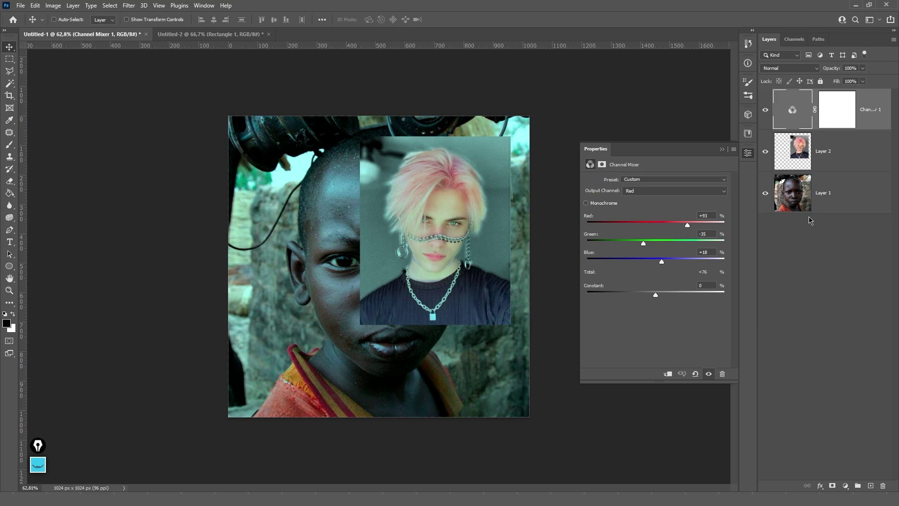
click(843, 485)
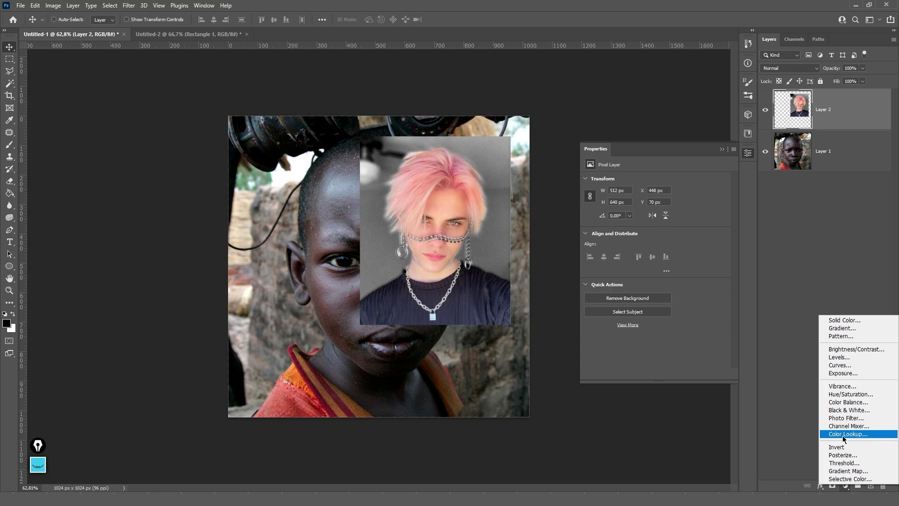
- Add a Color Lookup adjustment layer using the NightFromDay.CUBE 3D LUT
click(858, 435)
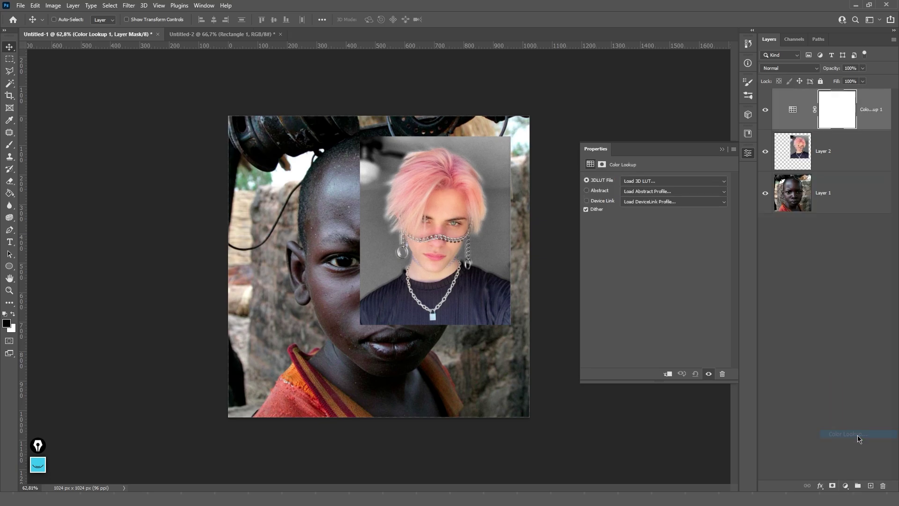
click(648, 181)
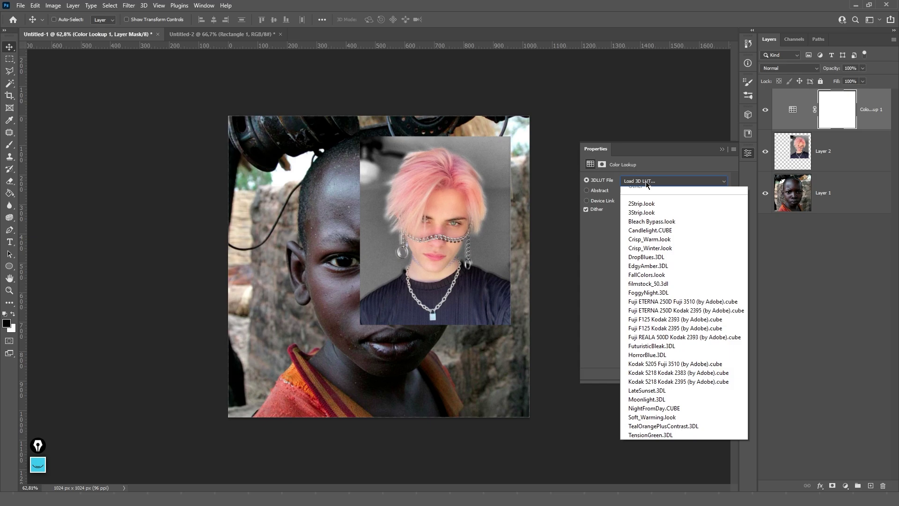
click(651, 423)
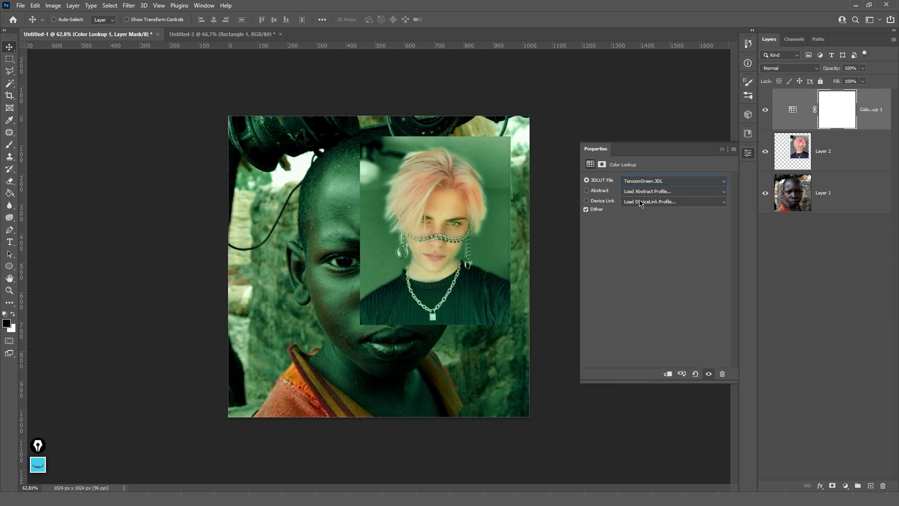
scroll(643, 181, up, 2)
- Start loading a custom 3D LUT file, keep the CUBE file type, then cancel
click(645, 182)
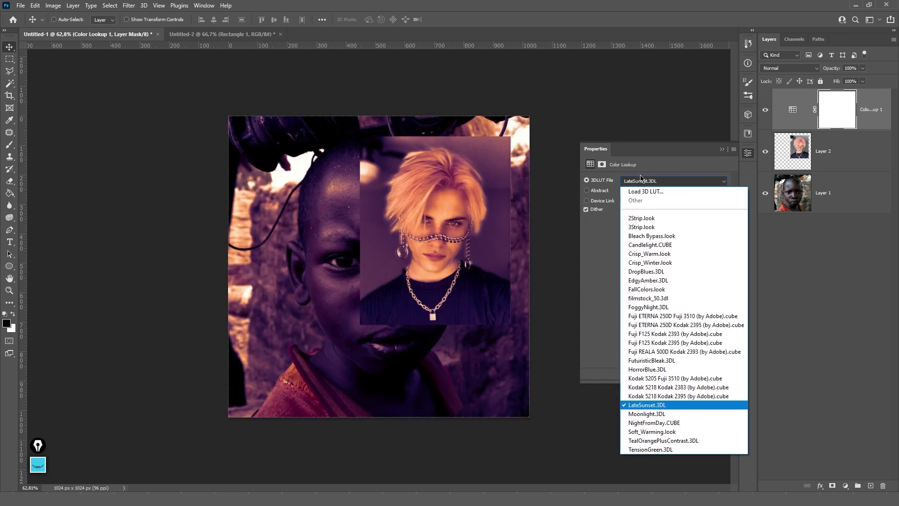
click(661, 193)
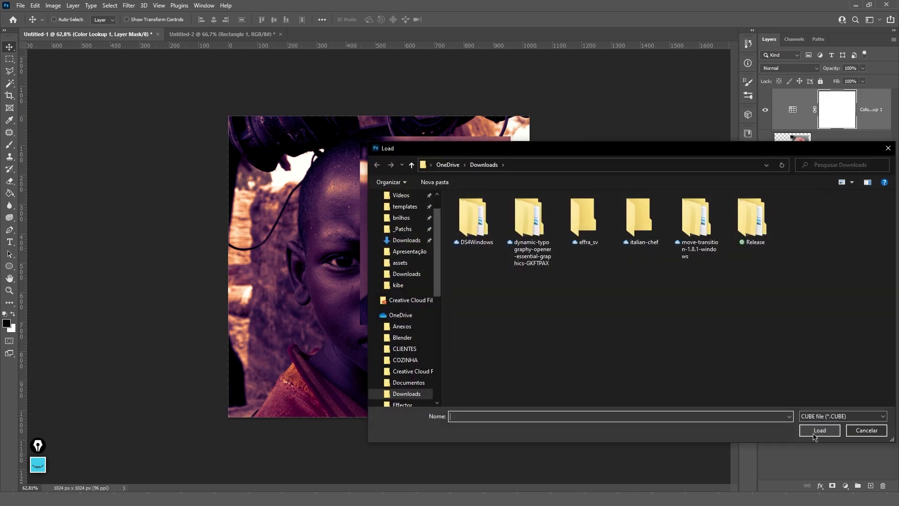
click(810, 418)
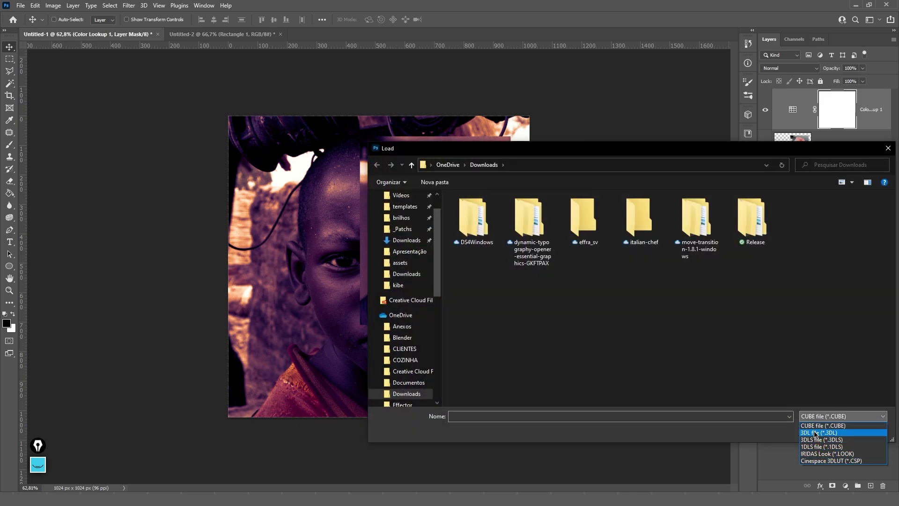
click(813, 415)
click(811, 415)
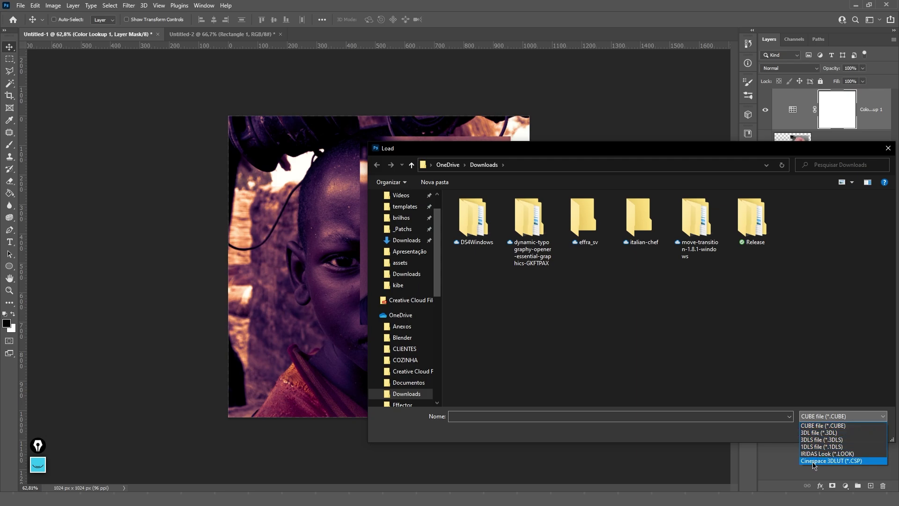
click(823, 364)
click(812, 417)
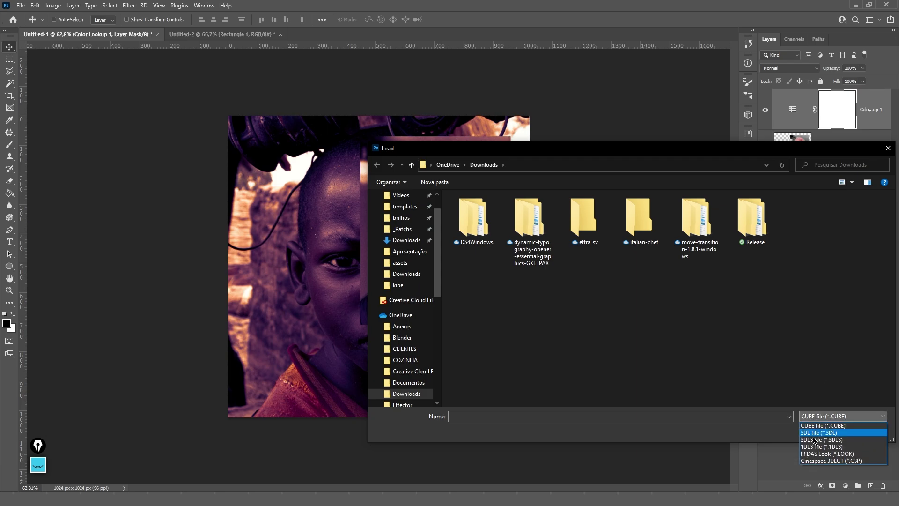
click(829, 363)
click(867, 431)
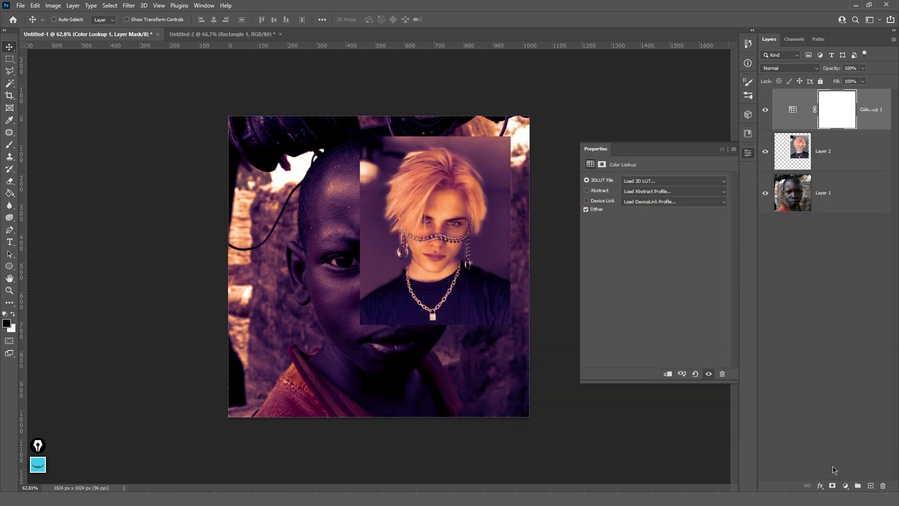
click(845, 486)
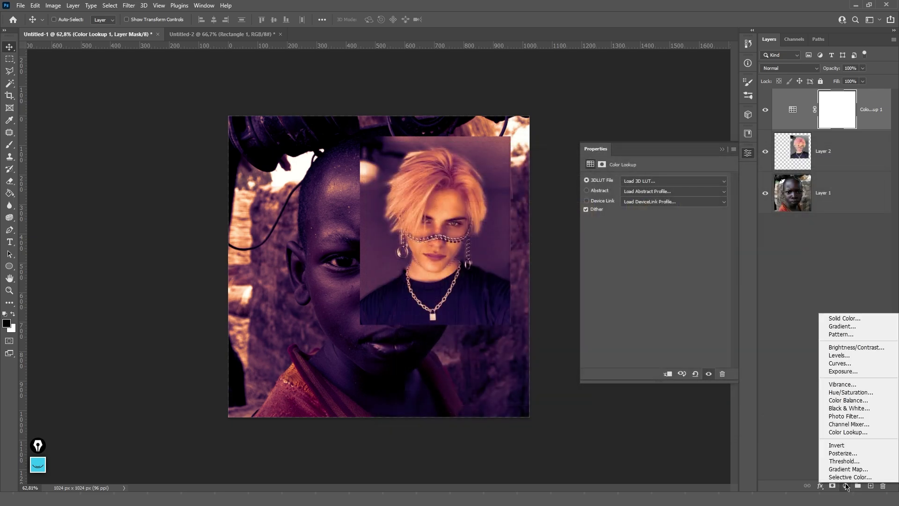
- Add Invert and Posterize adjustment layers, deleting Color Lookup 1 and Invert 1 along the way
click(849, 445)
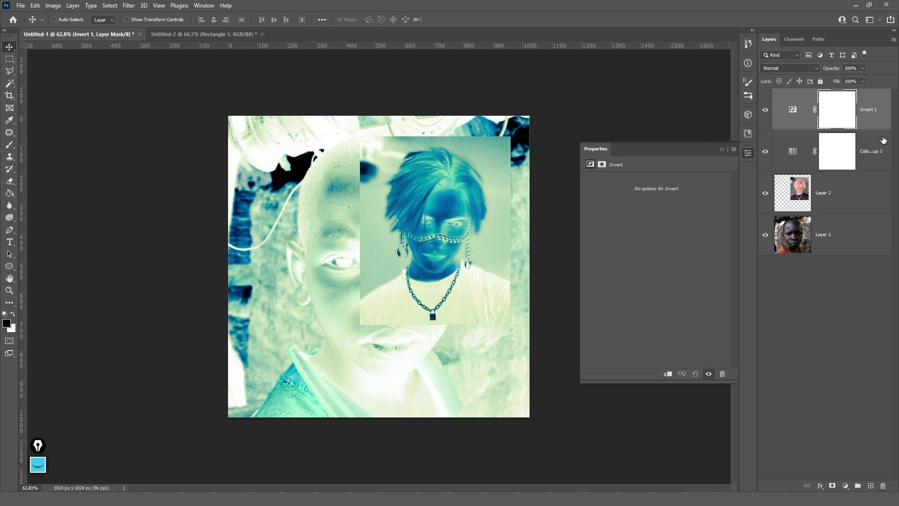
click(879, 153)
key(Delete)
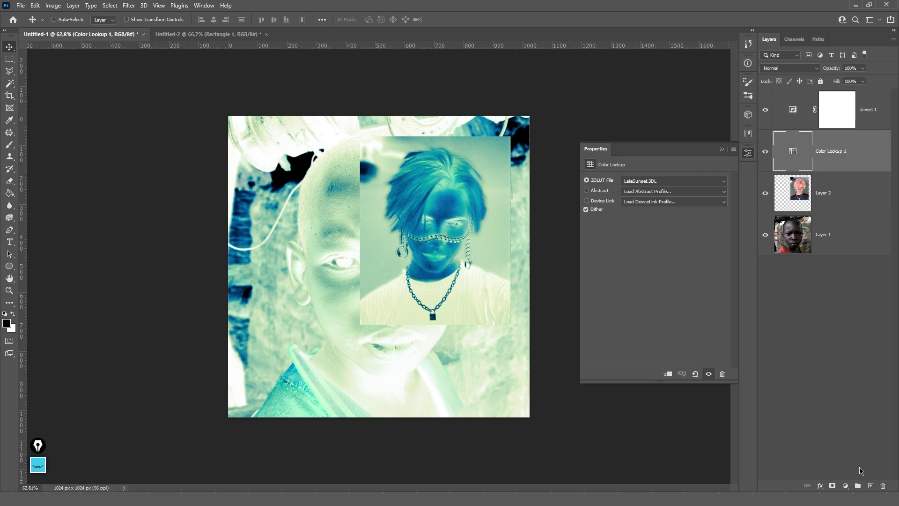
click(845, 485)
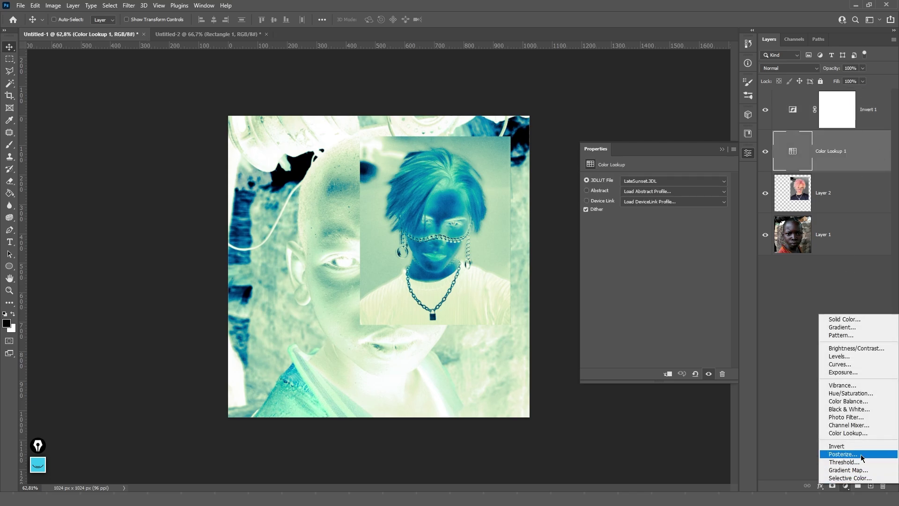
click(843, 454)
click(870, 124)
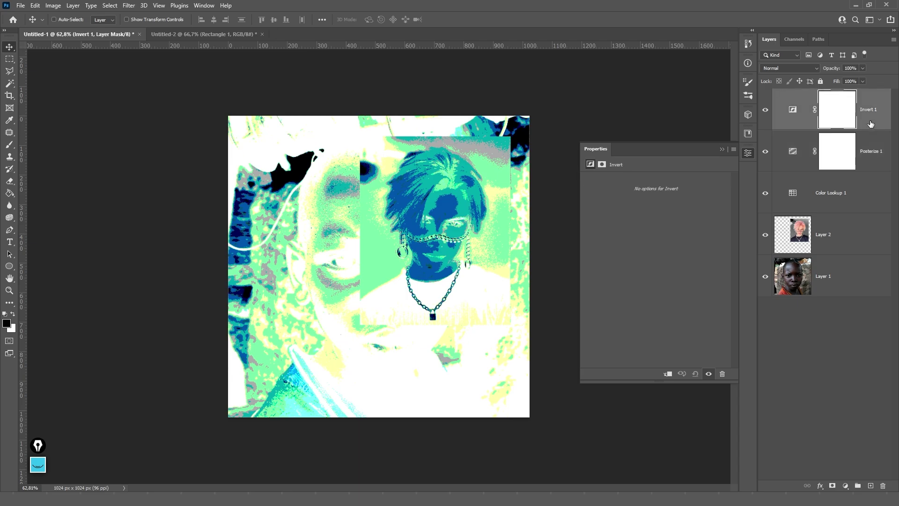
key(Delete)
- Add Threshold and Gradient Map layers, then delete the remaining test layers except Gradient Map 1
click(846, 486)
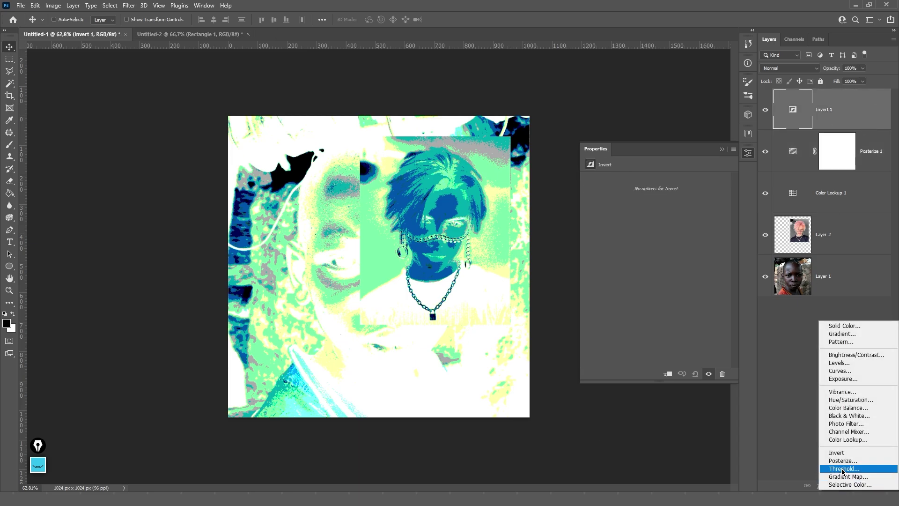
click(842, 468)
click(843, 487)
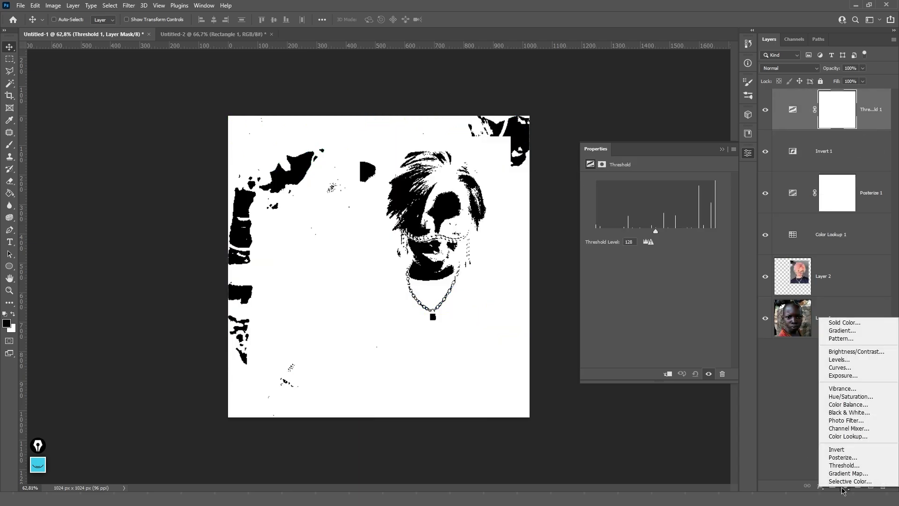
click(848, 473)
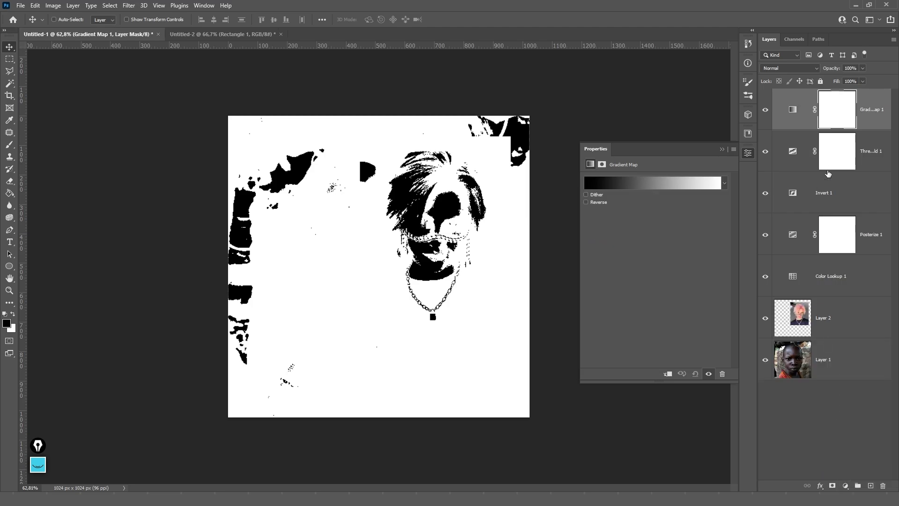
click(864, 155)
key(Delete)
key(Delete)
key(Delete)
key(Delete)
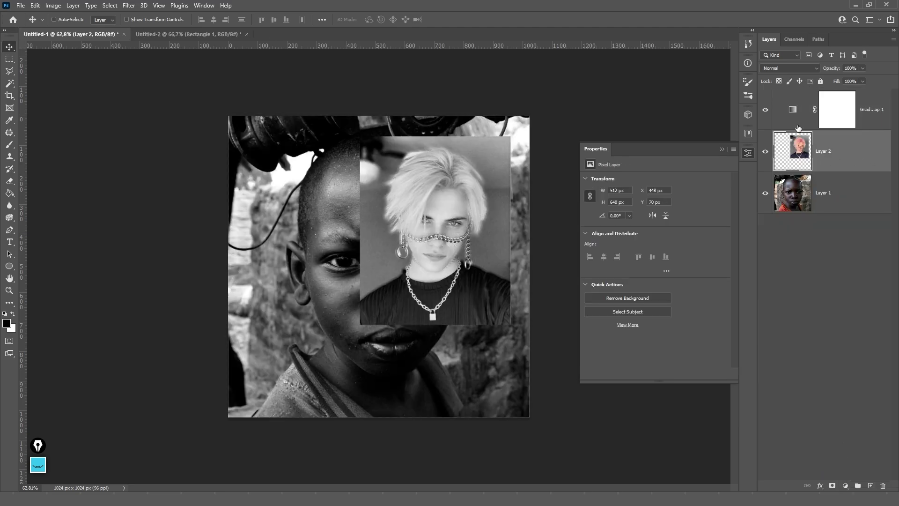
- Remove the Posterize and Color Lookup layers and apply the Azul_13 gradient to the Gradient Map
click(794, 115)
click(645, 184)
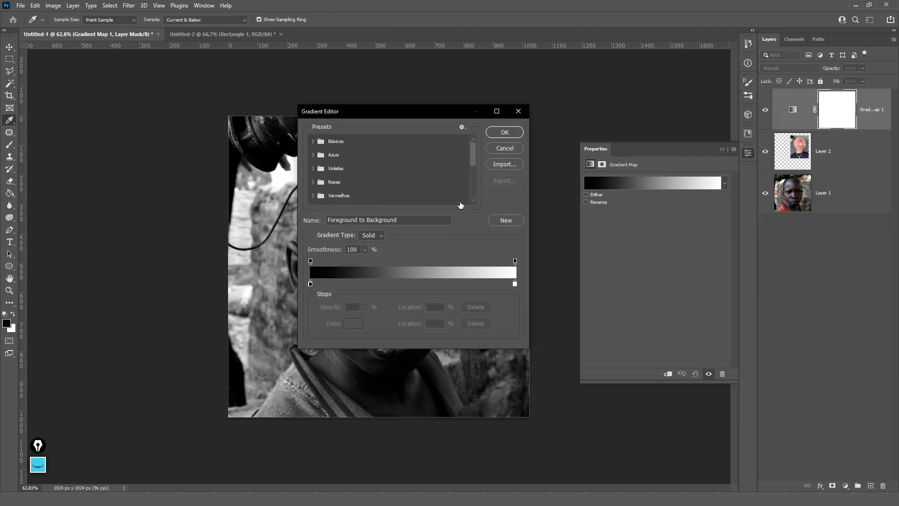
drag(334, 116, 540, 111)
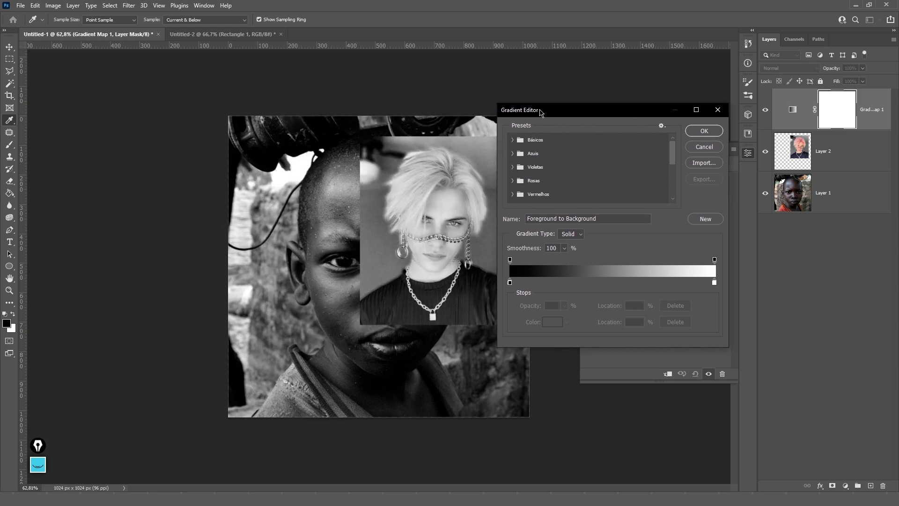
click(511, 154)
click(554, 183)
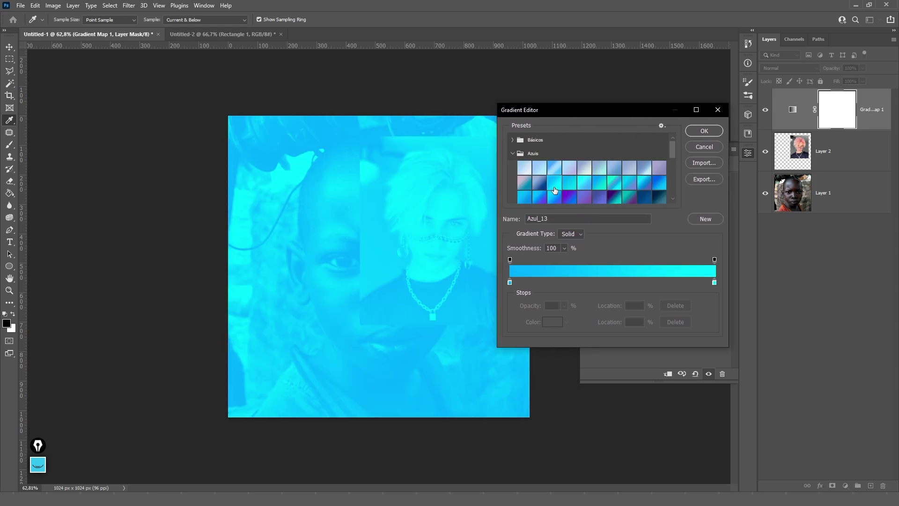
- Set the gradient's left stop to a deep dark purple
double_click(510, 282)
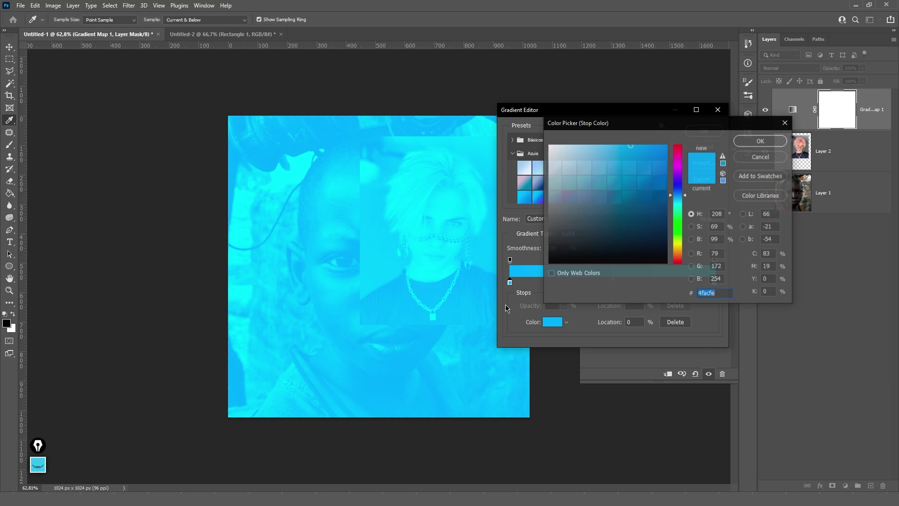
click(572, 263)
click(548, 243)
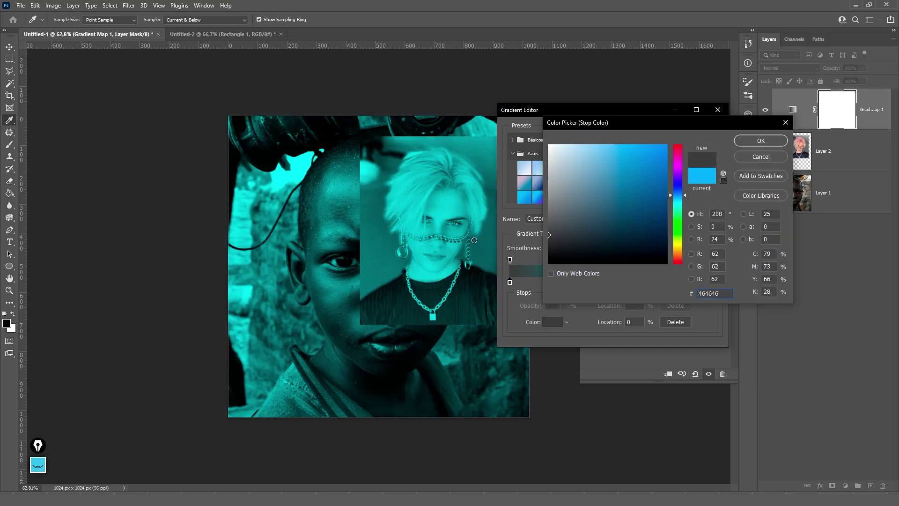
drag(683, 207, 677, 166)
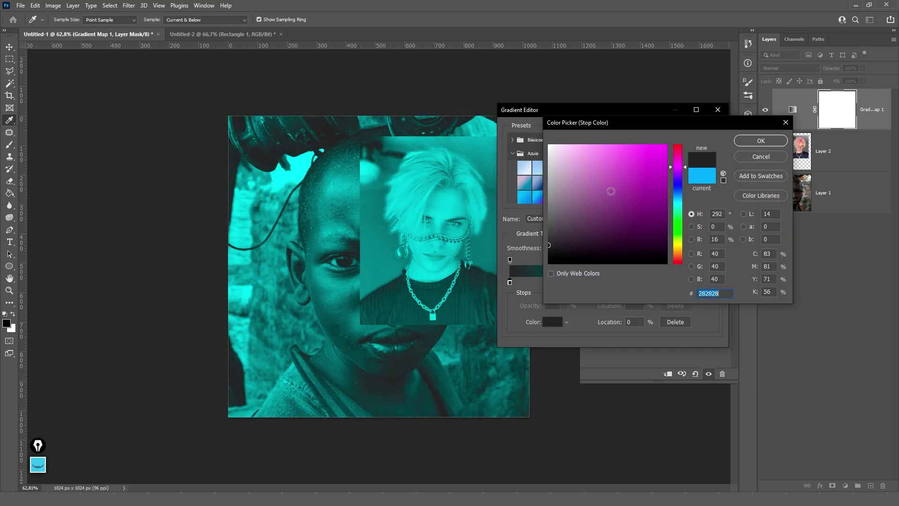
drag(611, 192, 666, 228)
click(679, 184)
drag(680, 187, 679, 164)
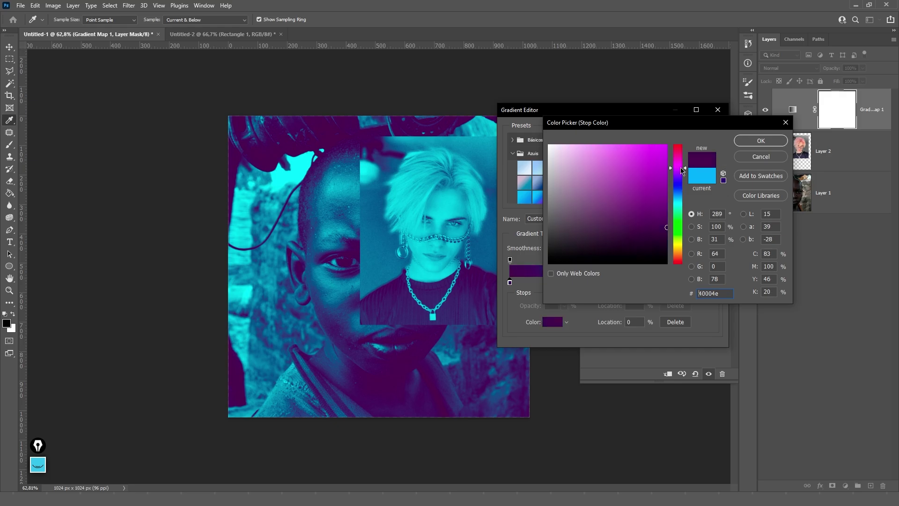
drag(656, 193, 669, 243)
click(760, 141)
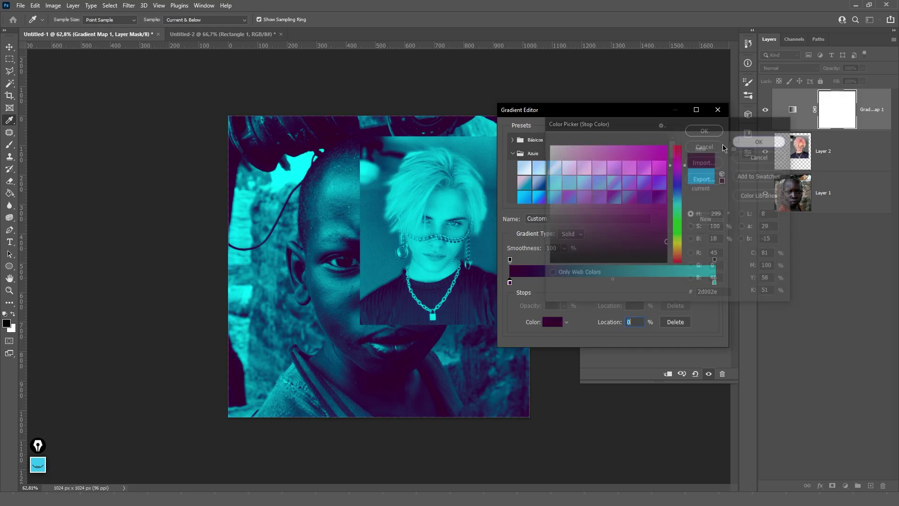
- Set the gradient's right stop to orange and accept the purple-to-orange gradient
double_click(714, 283)
drag(678, 203, 677, 250)
click(748, 142)
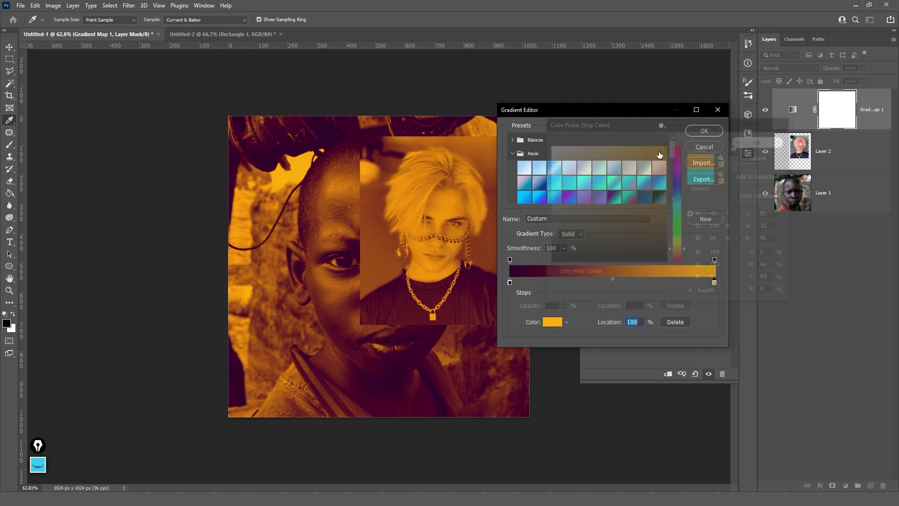
click(703, 128)
- Set the Gradient Map layer's blend mode to Soft Light
click(781, 68)
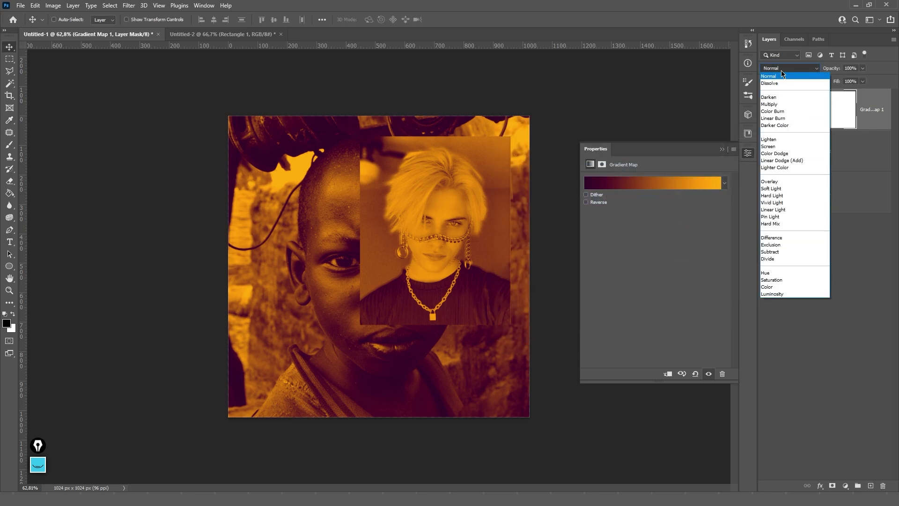
click(777, 188)
key(Return)
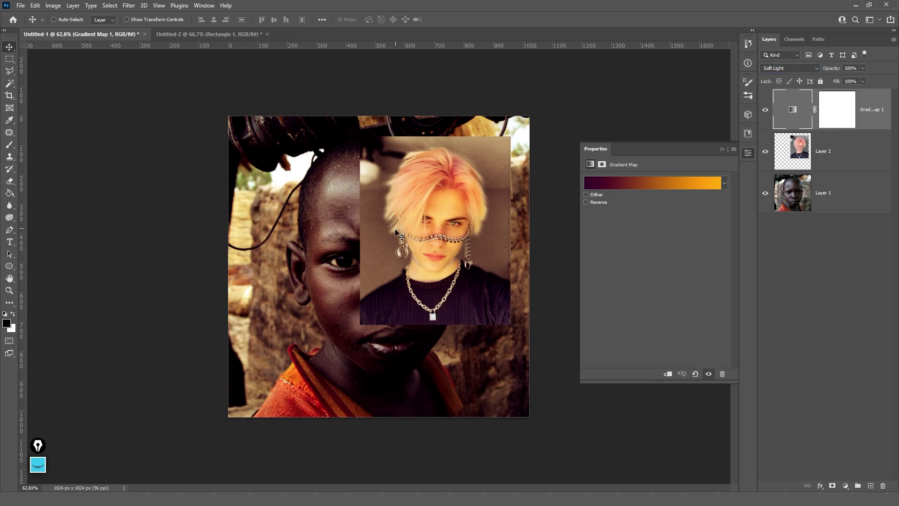
- Delete Gradient Map 1 and add a Selective Color adjustment layer
key(Delete)
click(846, 485)
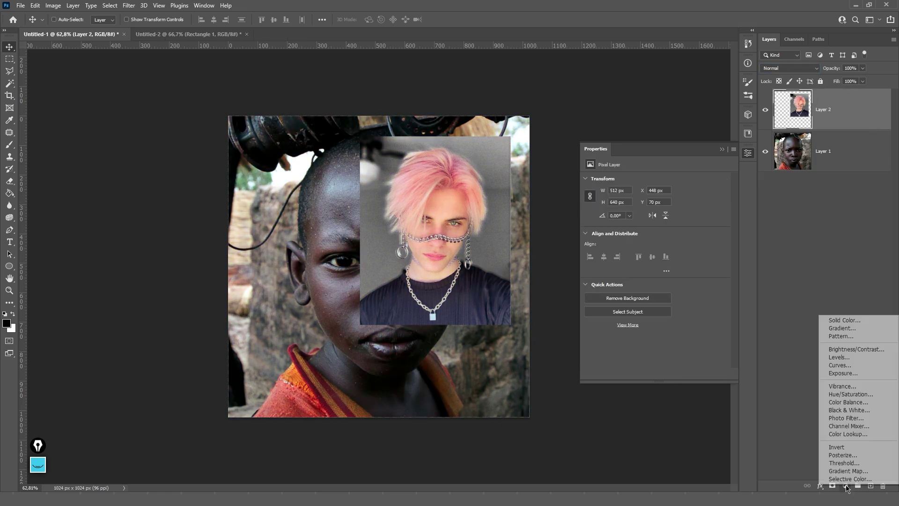
click(845, 479)
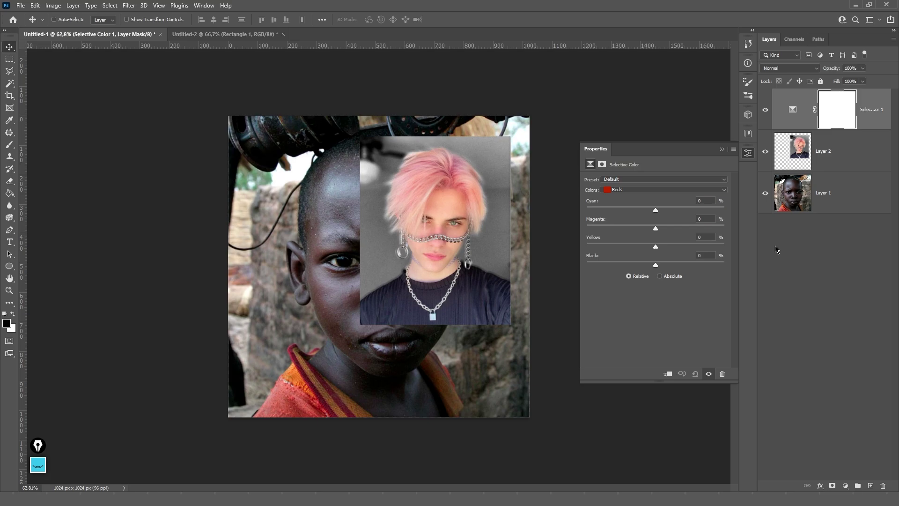
- Try the Reds sliders: more cyan, magenta -77, black +27
drag(686, 214, 707, 211)
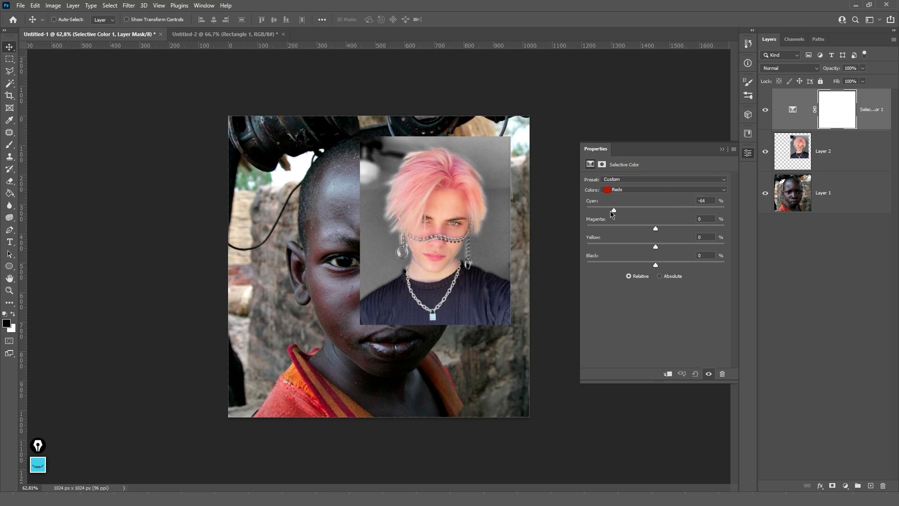
drag(655, 229, 603, 248)
drag(656, 266, 674, 264)
drag(603, 247, 656, 246)
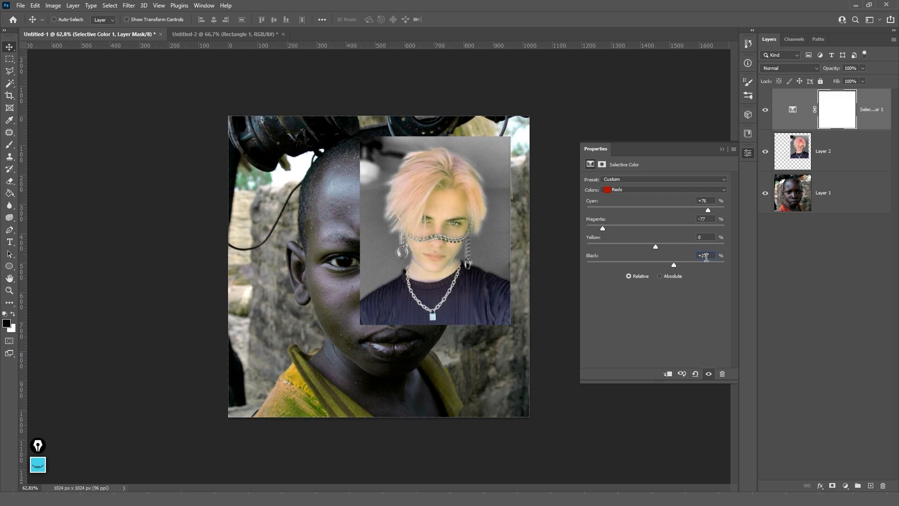
- Reset the Reds Black, Magenta and Cyan values to 0
text(0)
click(705, 218)
text(0)
click(706, 201)
text(0)
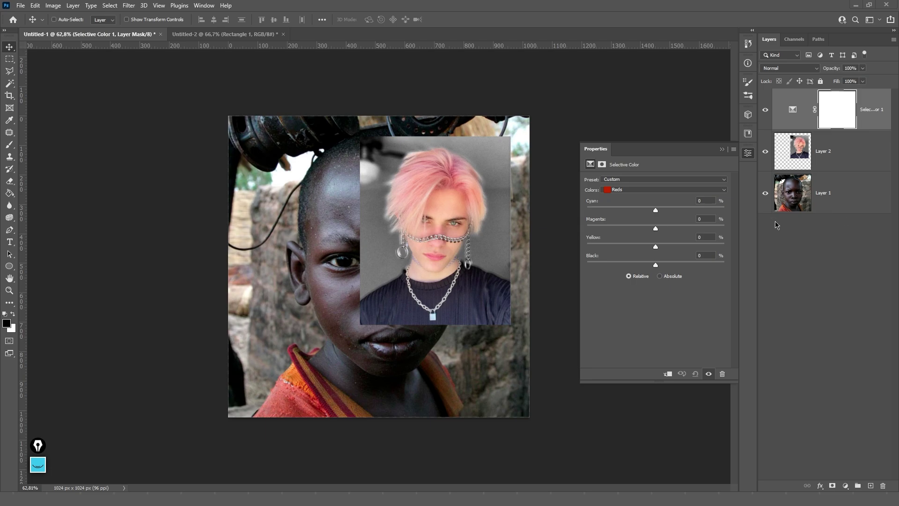
- Paste the tree image as a new layer and place Selective Color above it
key(ctrl+v)
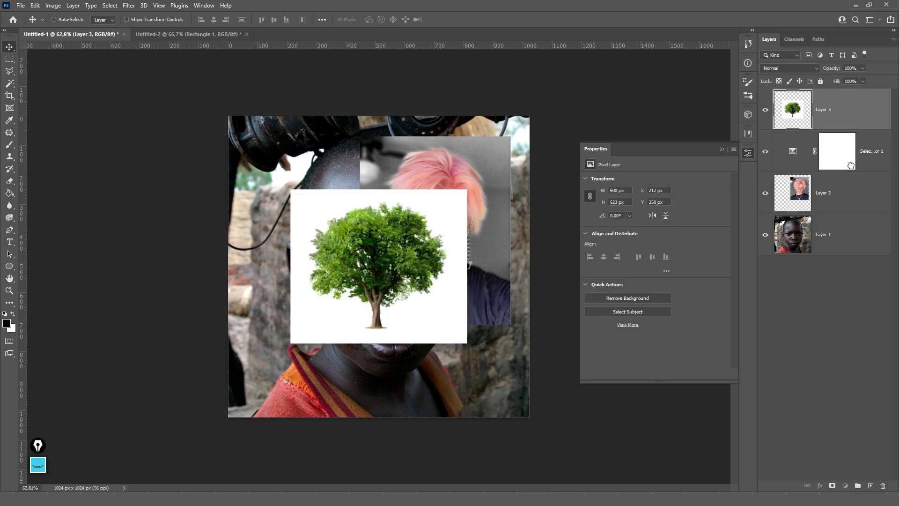
drag(851, 165, 843, 92)
click(838, 109)
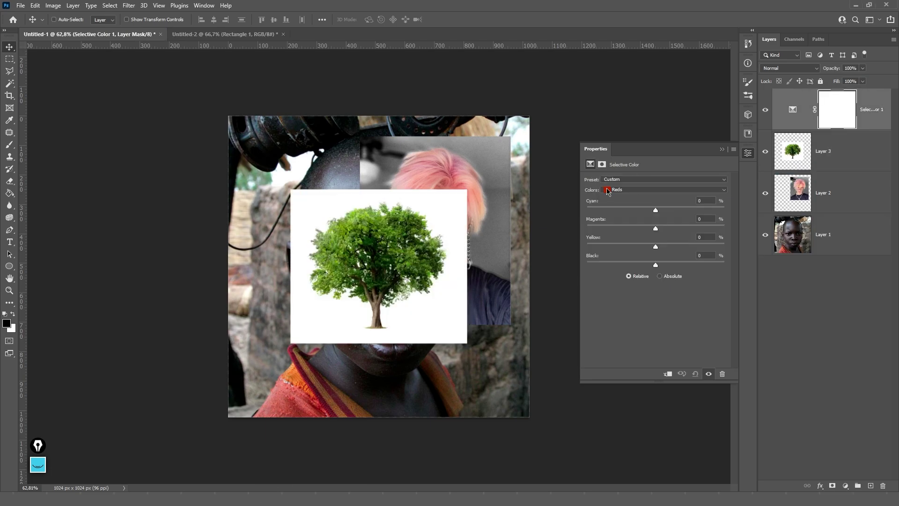
- Adjust the Greens range, ending with cyan, yellow and black at -100
click(608, 191)
click(626, 215)
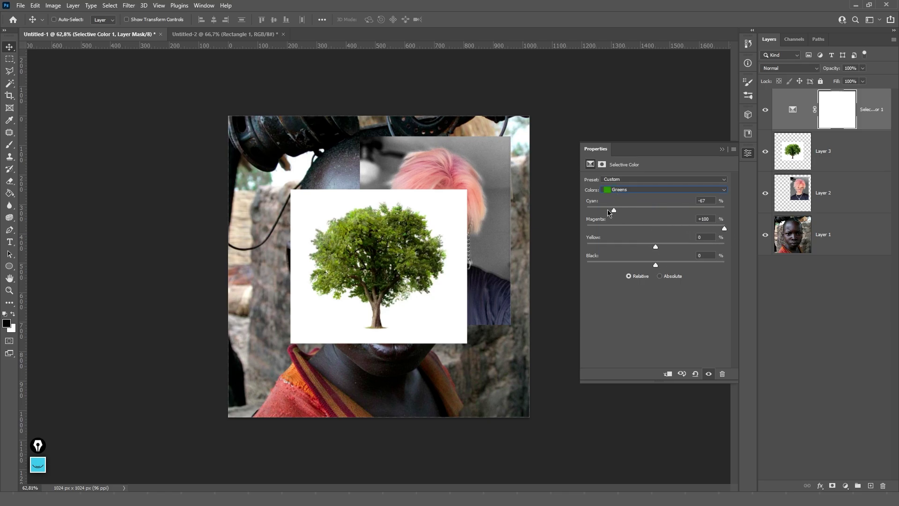
drag(654, 213, 585, 214)
drag(656, 246, 584, 247)
drag(656, 265, 740, 271)
drag(585, 247, 725, 247)
drag(586, 212, 725, 212)
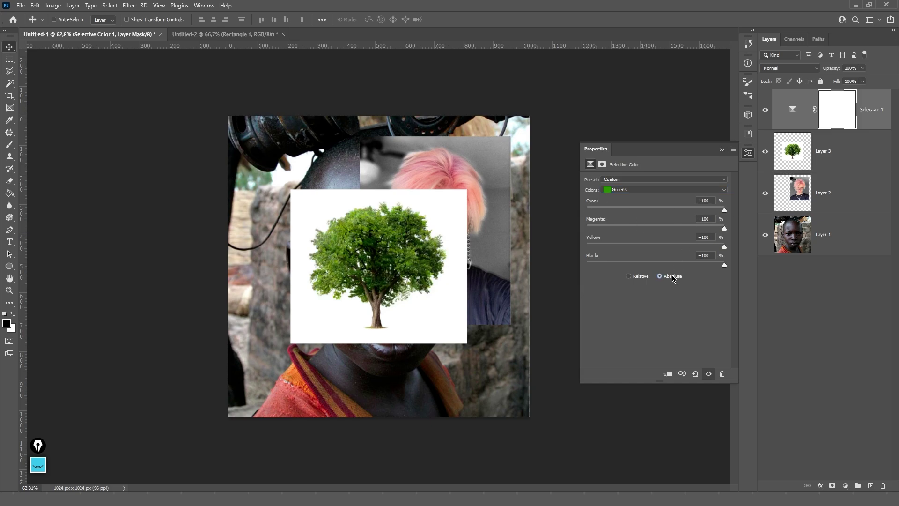
drag(724, 266, 582, 265)
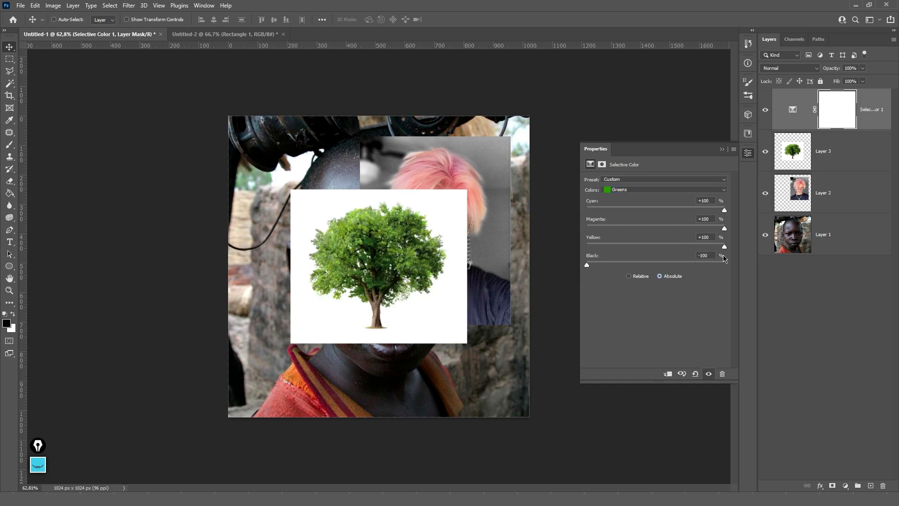
drag(725, 247, 583, 247)
drag(724, 210, 567, 214)
- In the Cyans range, set magenta to +100 and cyan, yellow, black to -100
click(628, 191)
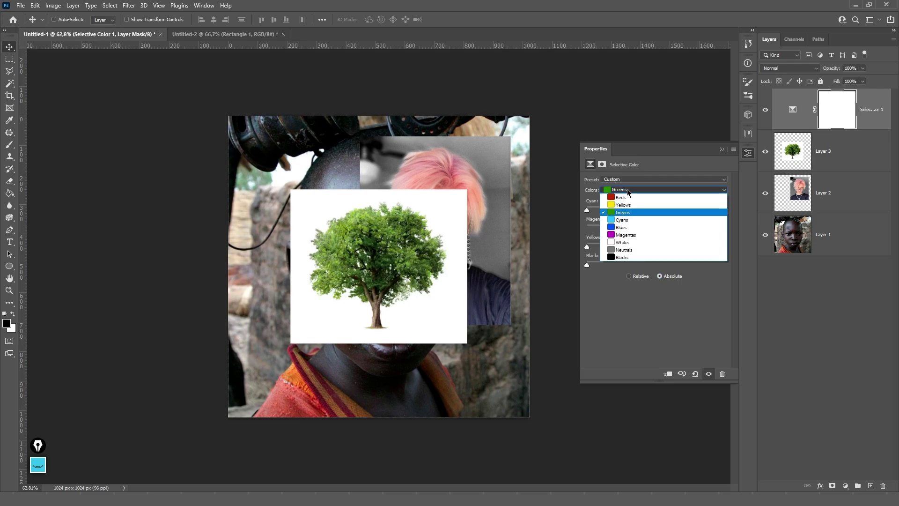
click(622, 220)
drag(659, 233, 742, 232)
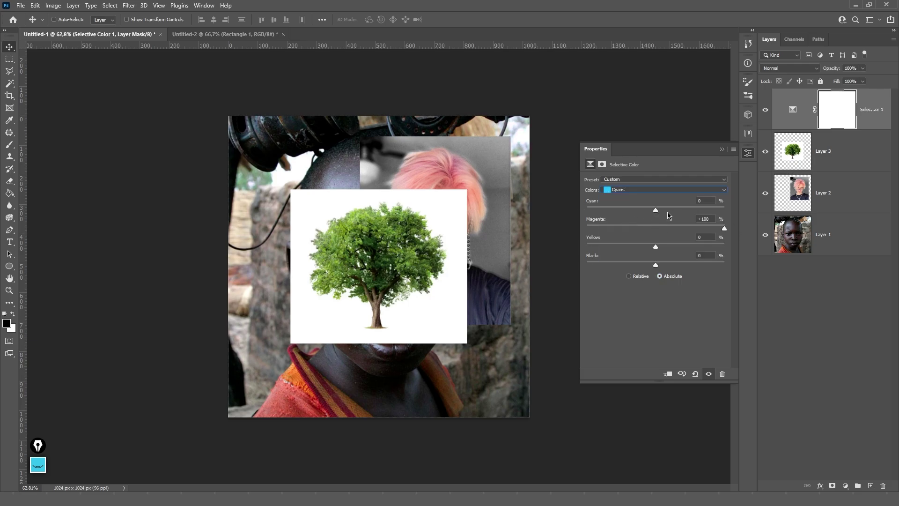
drag(656, 210, 561, 216)
drag(656, 246, 585, 248)
drag(655, 266, 568, 234)
- Push magenta in the Blues range to +100
click(613, 196)
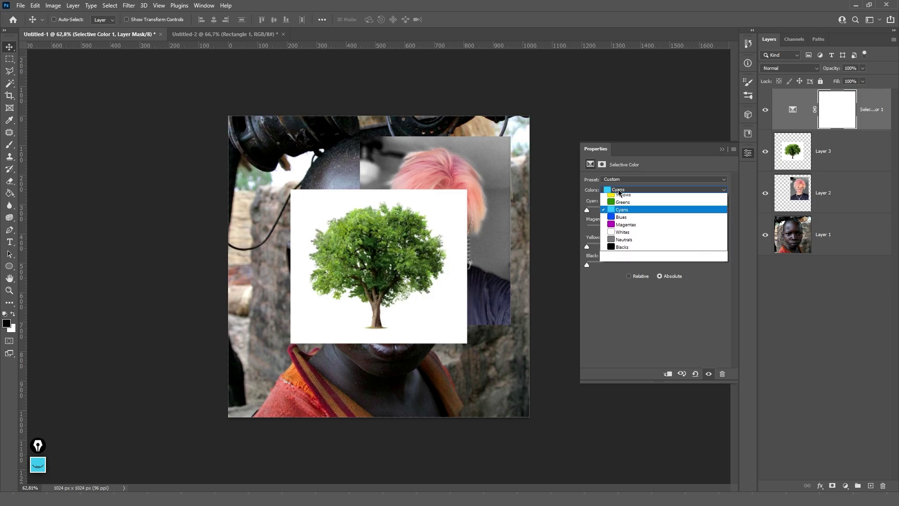
click(617, 229)
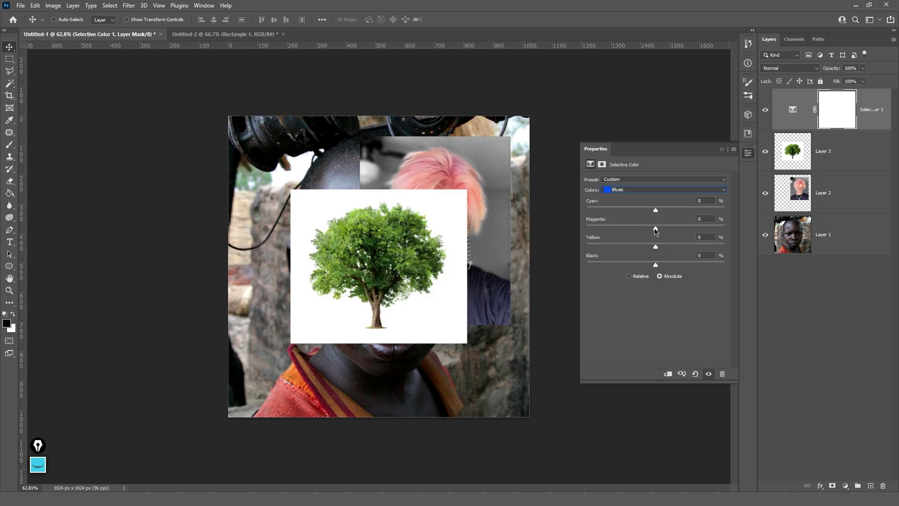
drag(655, 230, 738, 232)
- Check the adjustment and mask thumbnails, then delete the Selective Color layer
click(796, 117)
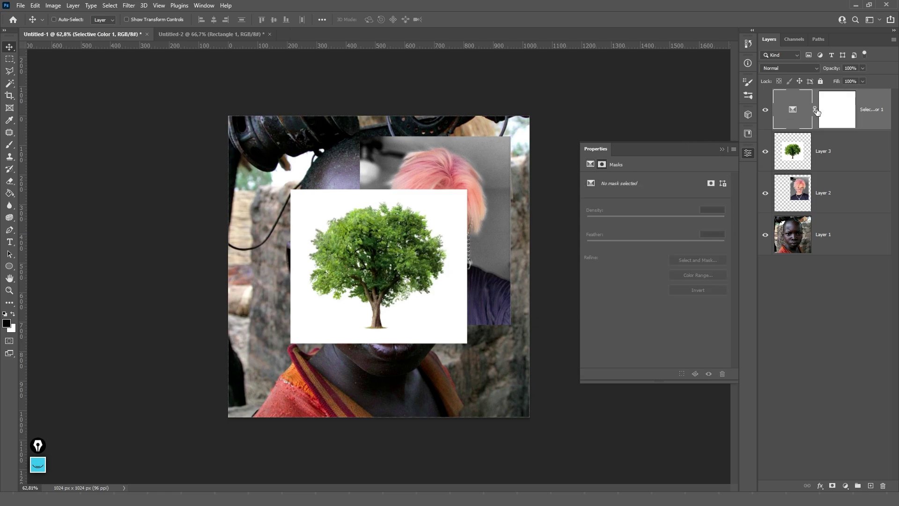
click(832, 116)
click(806, 116)
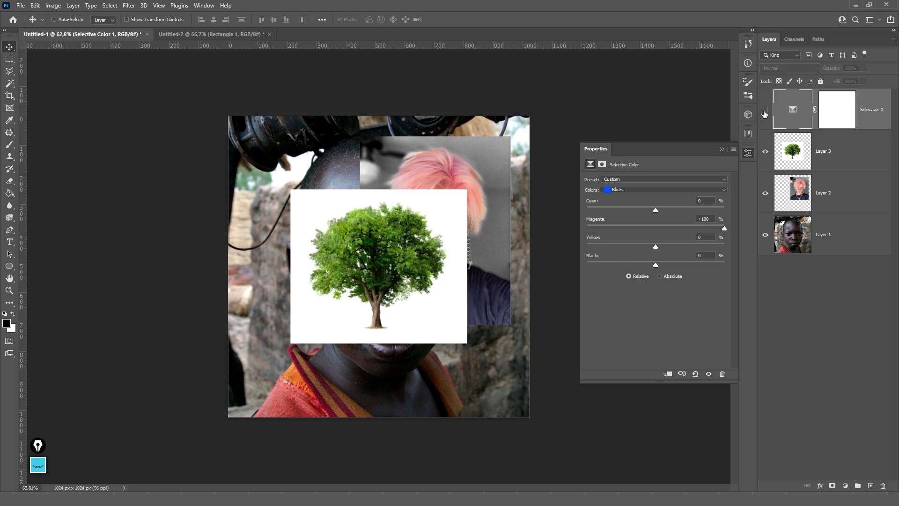
key(Delete)
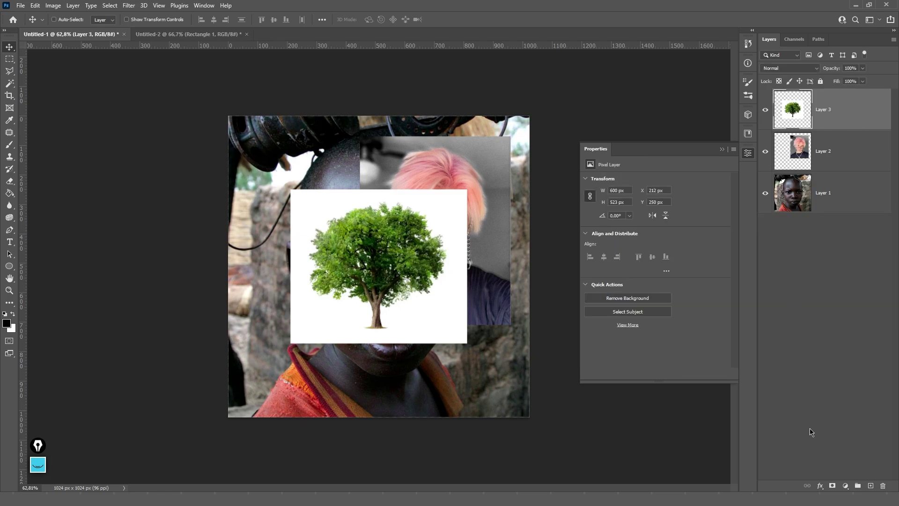
click(845, 485)
click(848, 425)
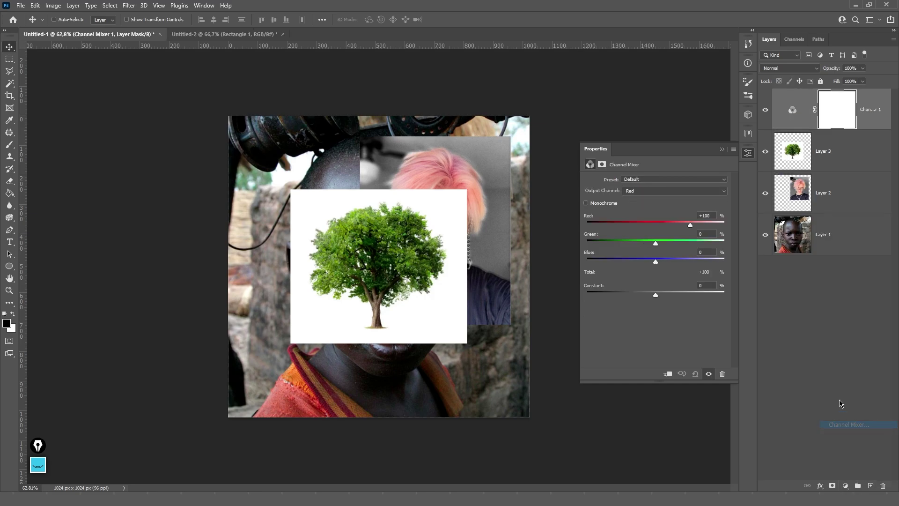
click(642, 194)
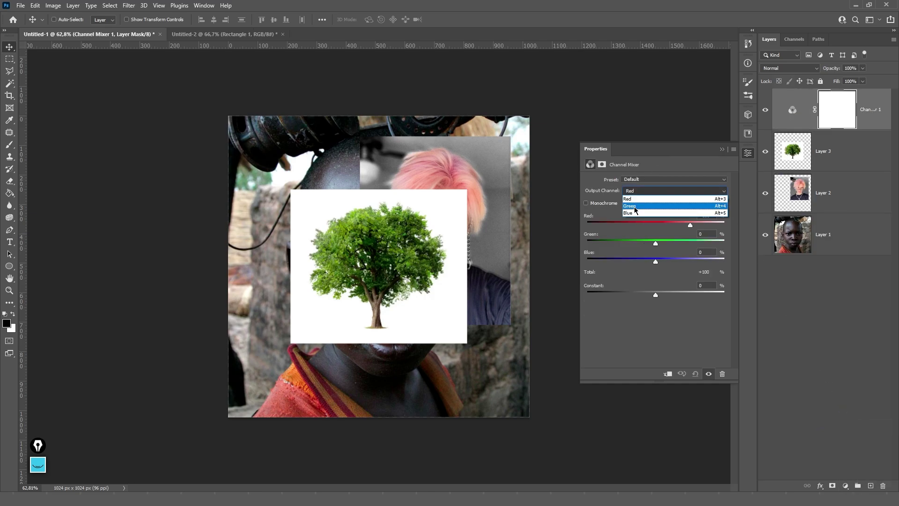
click(634, 206)
drag(688, 246, 624, 226)
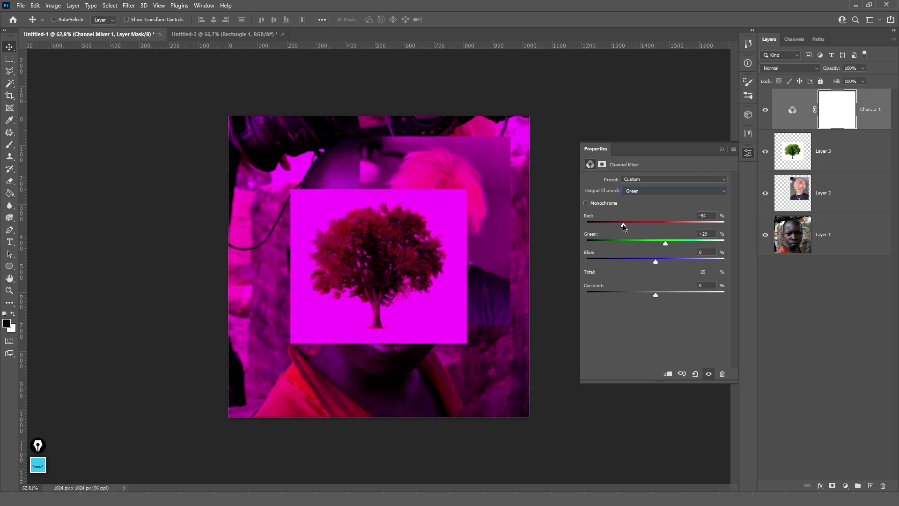
drag(656, 261, 623, 262)
drag(603, 293, 657, 293)
click(713, 151)
click(871, 116)
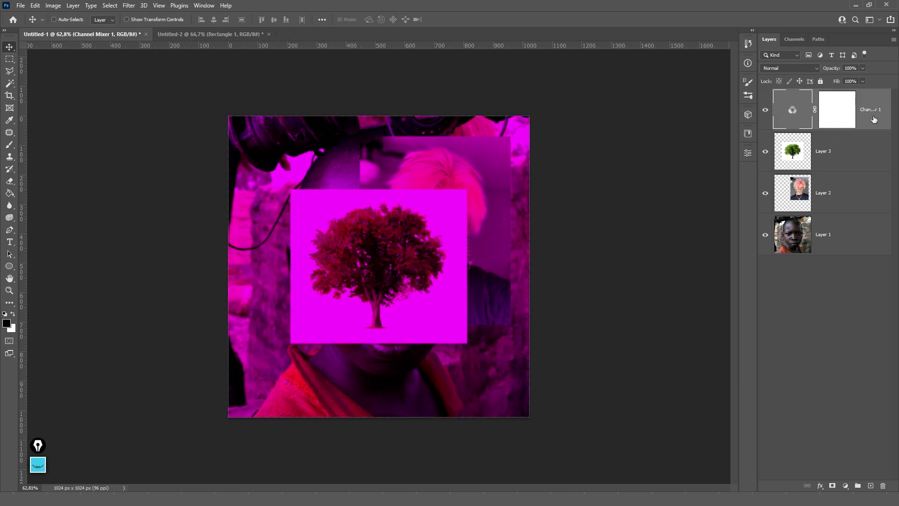
key(Delete)
click(845, 486)
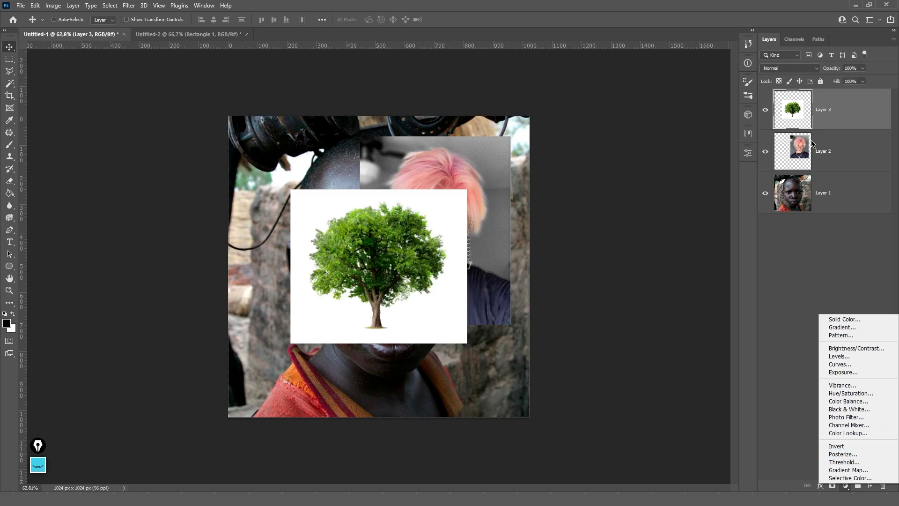
click(834, 109)
key(ctrl+b)
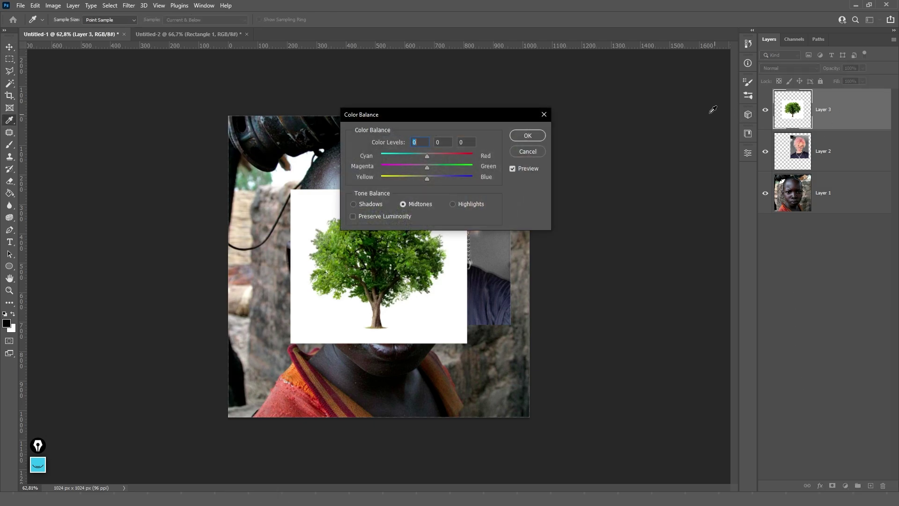
click(535, 152)
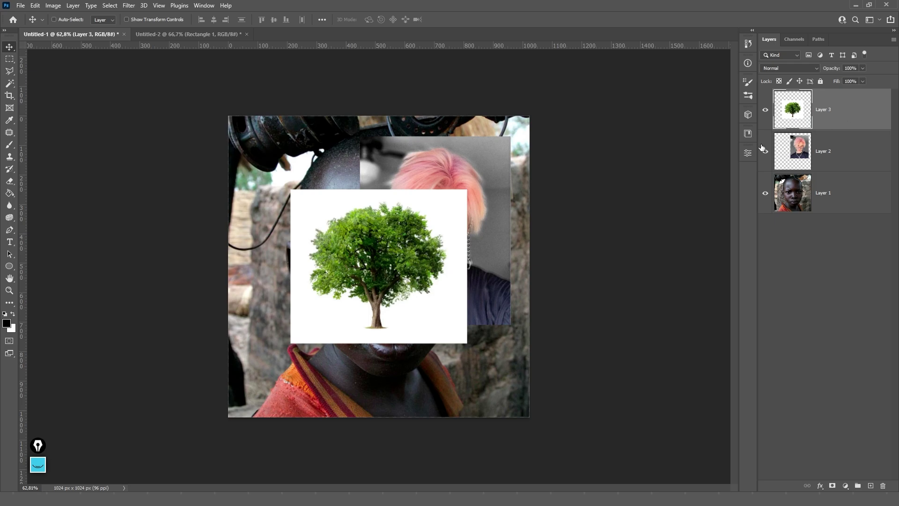
click(845, 485)
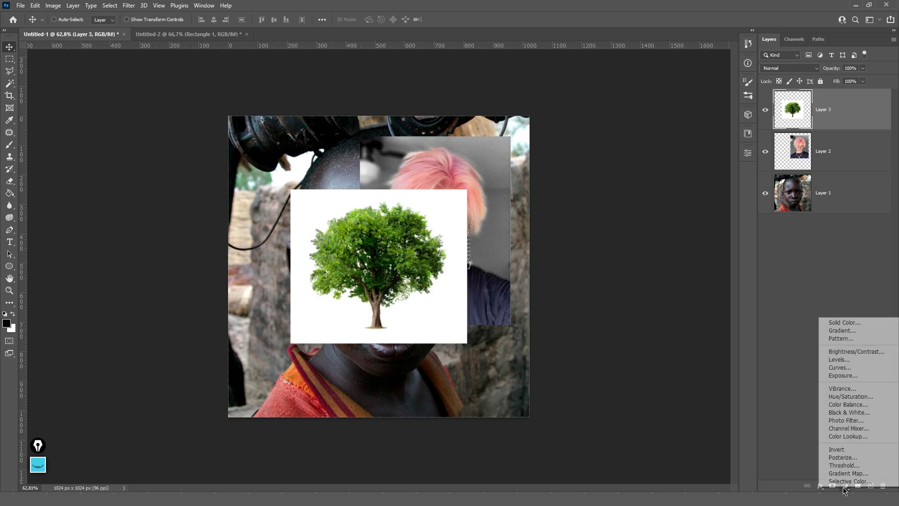
click(845, 323)
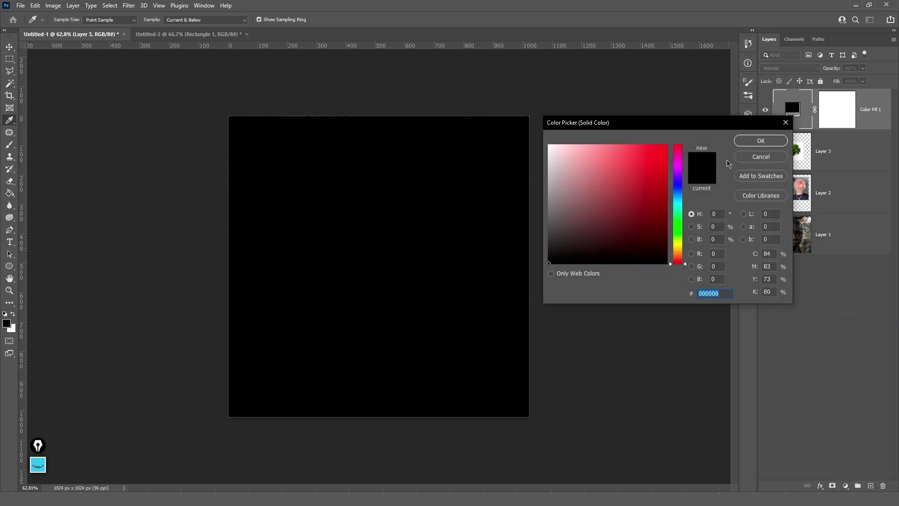
click(752, 142)
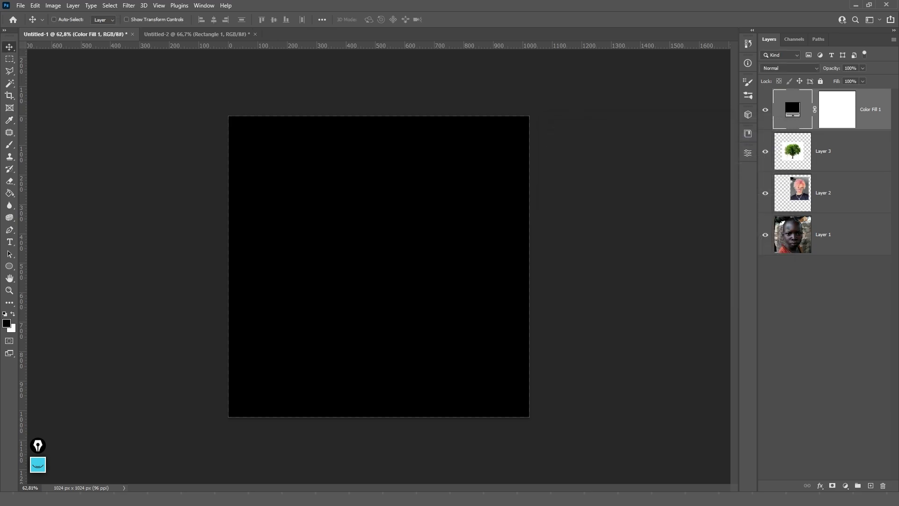
key(Delete)
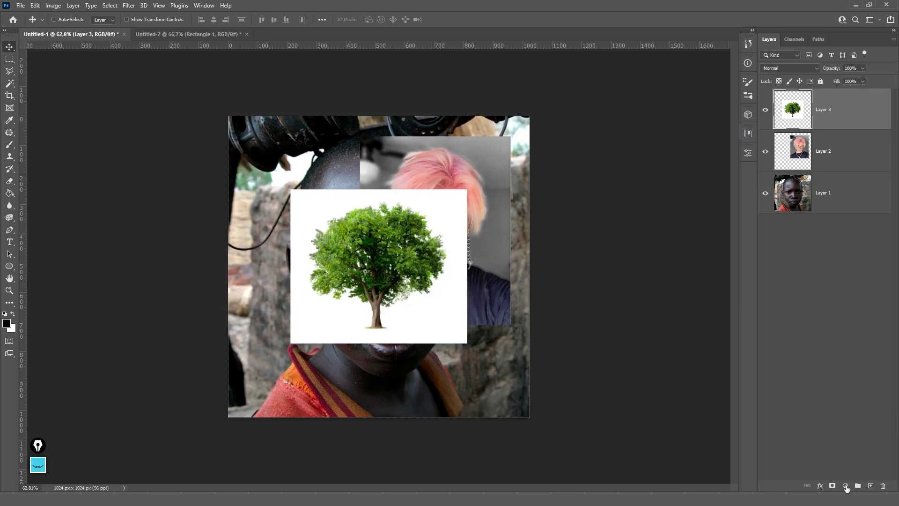
- Add a Brightness/Contrast adjustment layer
click(845, 485)
click(843, 351)
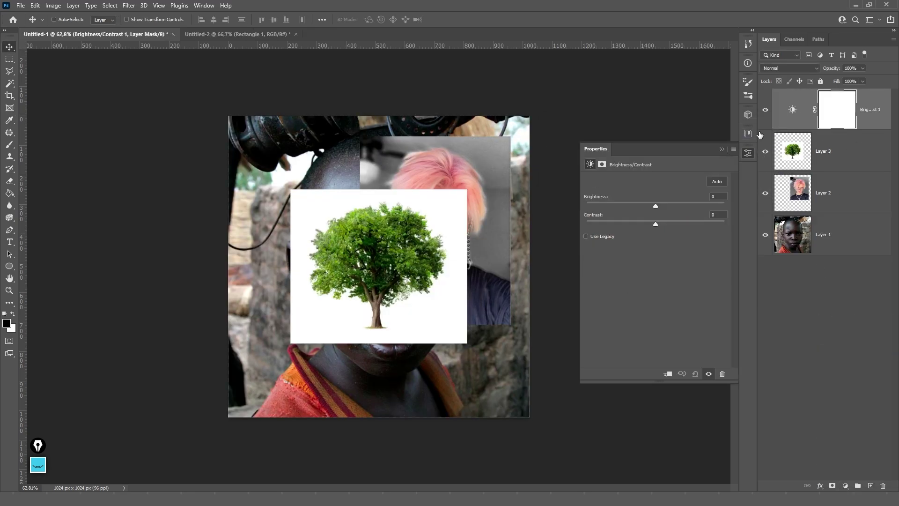
click(791, 114)
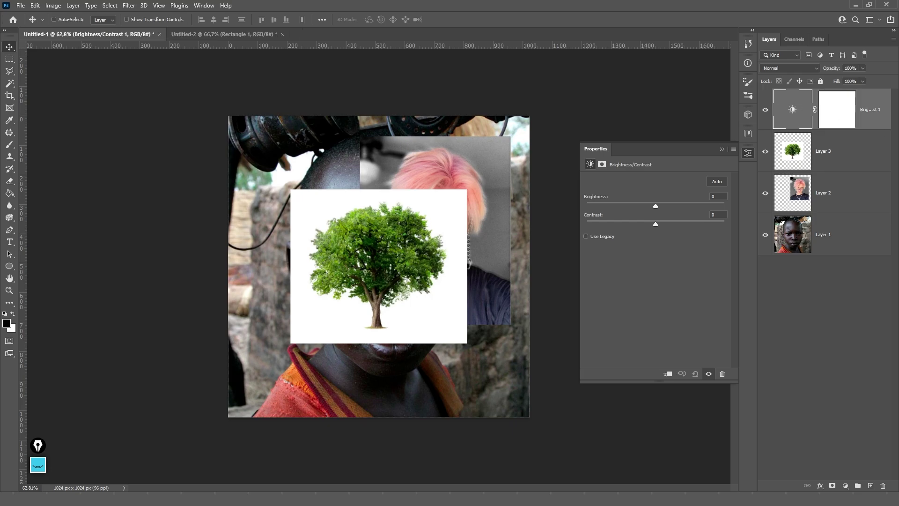
- Add a Gradient Map adjustment layer to turn the collage black and white
click(845, 486)
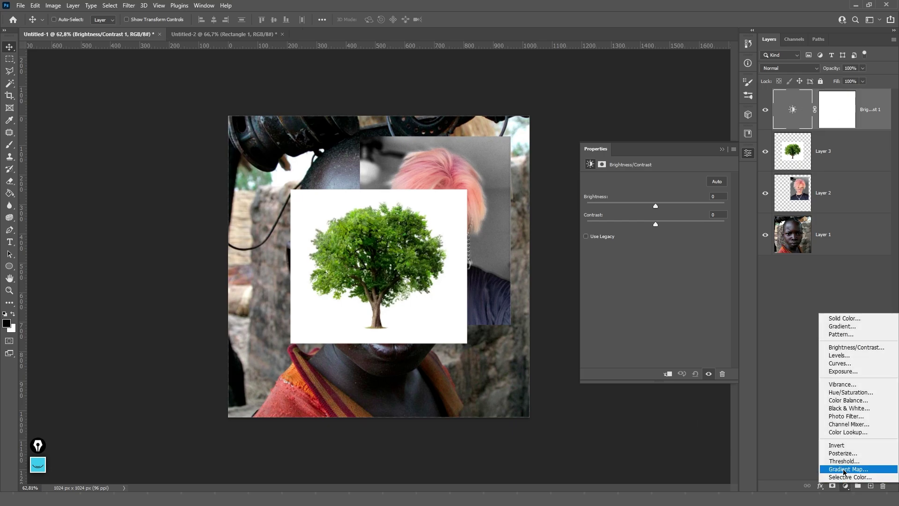
click(843, 471)
click(790, 114)
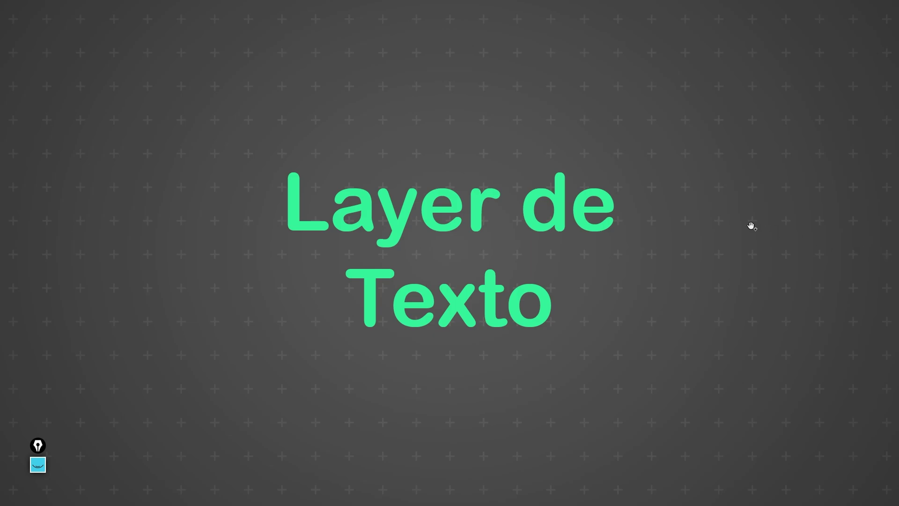
- Advance to the Texto slide on text layers and switch back to Photoshop
key(Right)
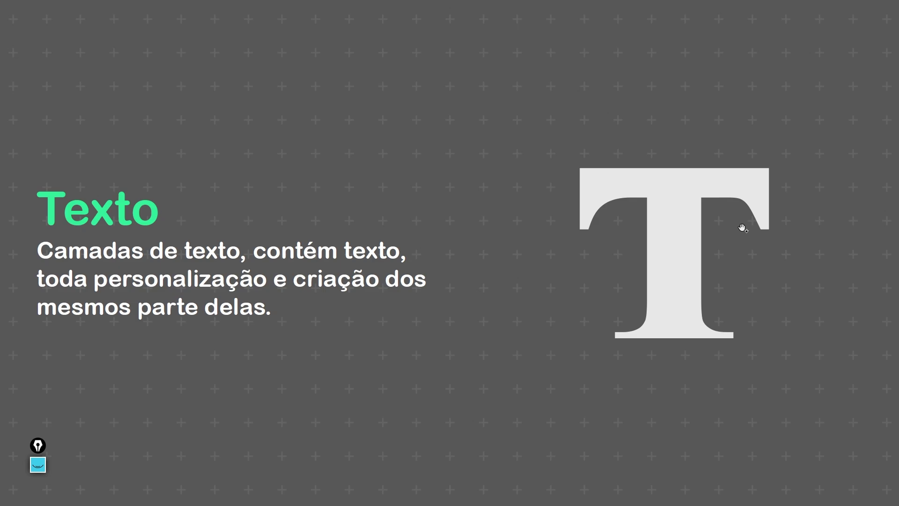
key(alt+Tab)
key(alt+Tab)
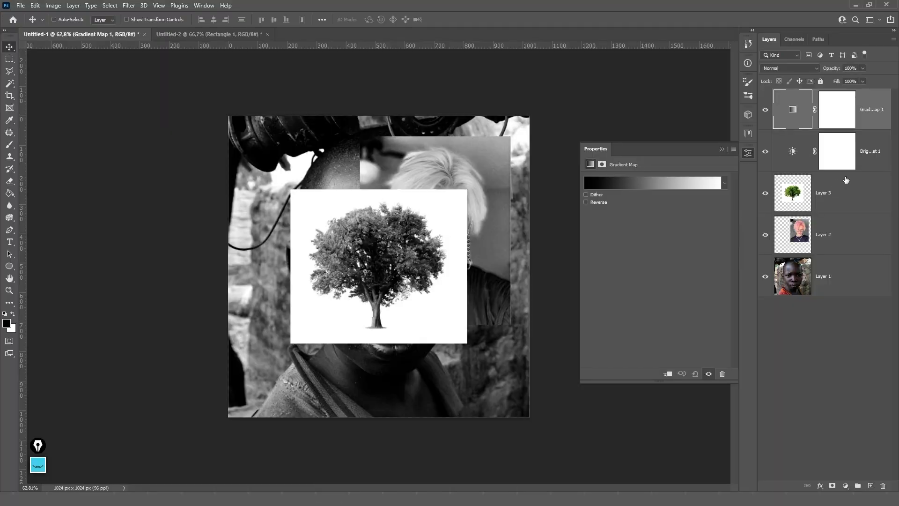
- Delete the Gradient Map and Brightness/Contrast layers and start a horizontal text layer on the canvas
key(Delete)
key(Delete)
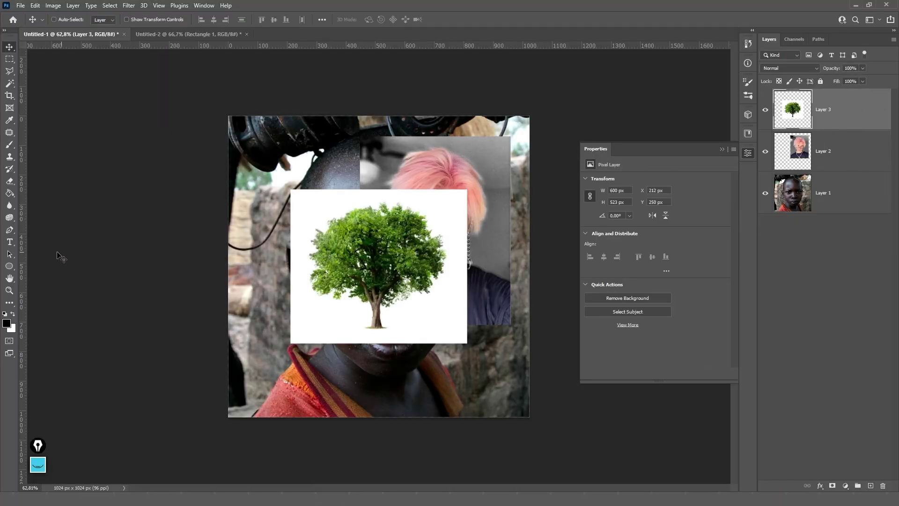
click(9, 242)
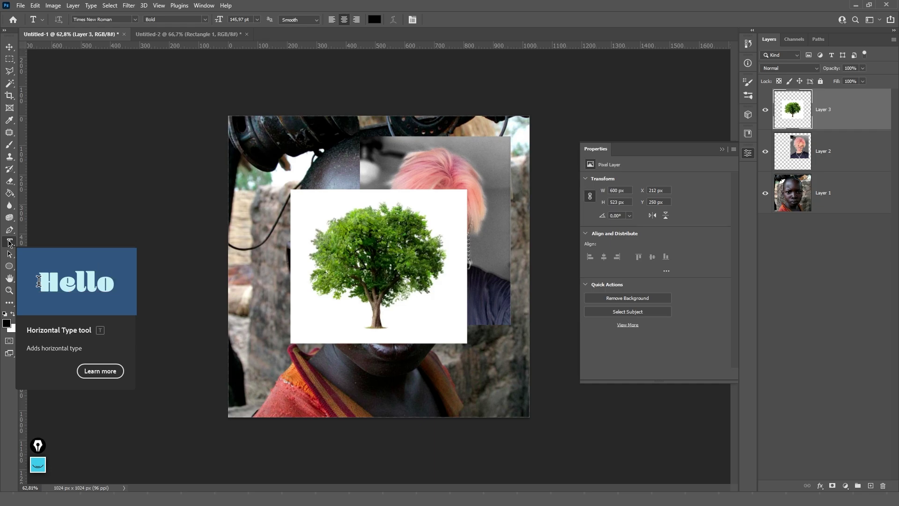
click(10, 242)
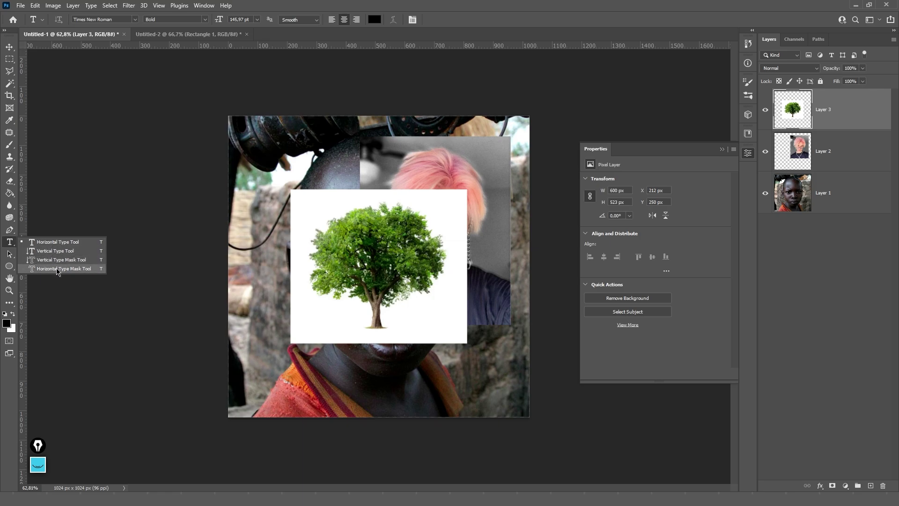
click(46, 244)
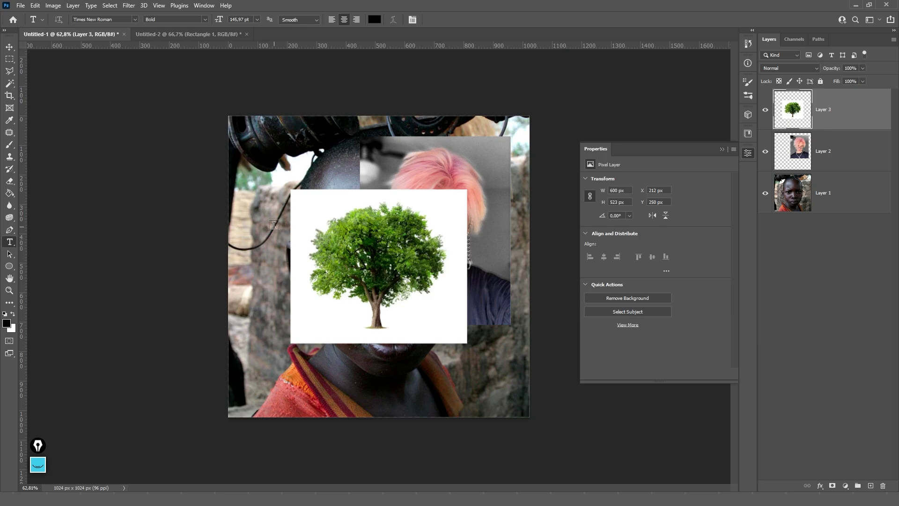
click(274, 193)
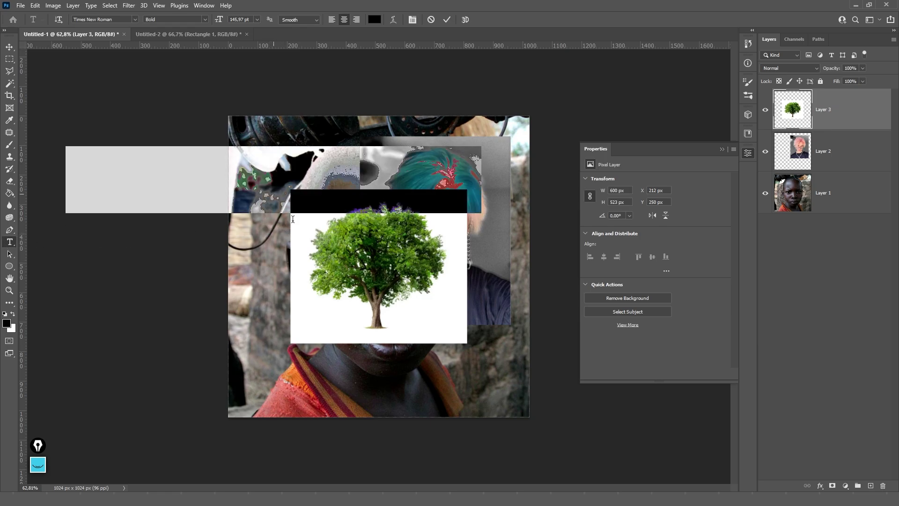
- Commit the LOREM IPSUM text and move it down and right on the canvas
click(358, 263)
key(v)
drag(293, 171, 398, 219)
click(722, 149)
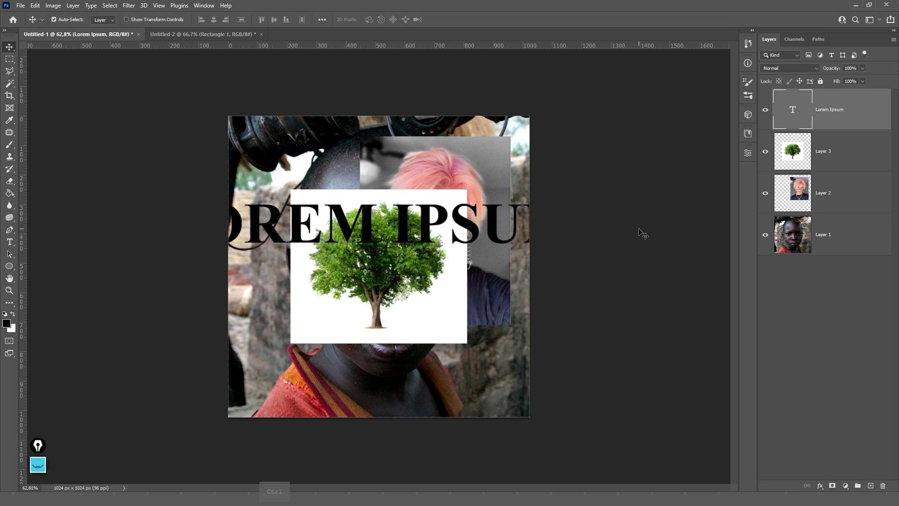
- Narrow the LOREM IPSUM line with Free Transform to fit, then select its text
key(ctrl+t)
drag(569, 231, 505, 227)
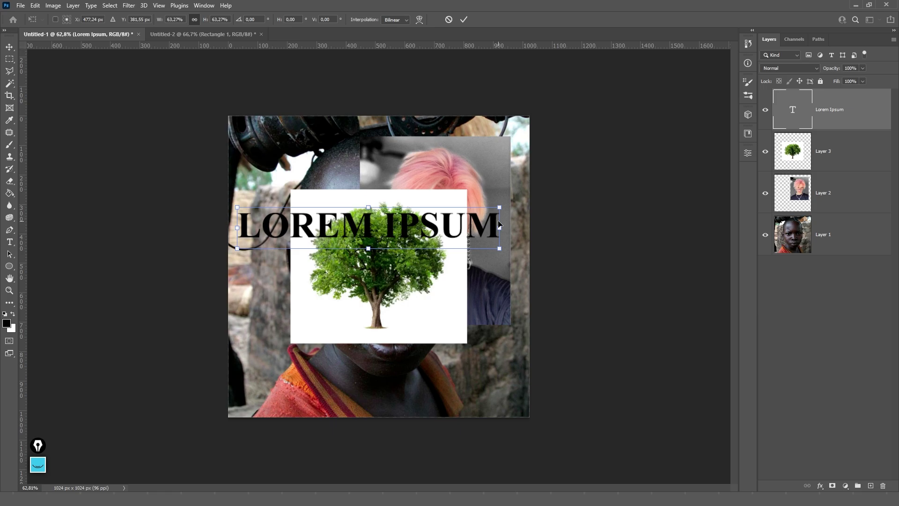
key(Return)
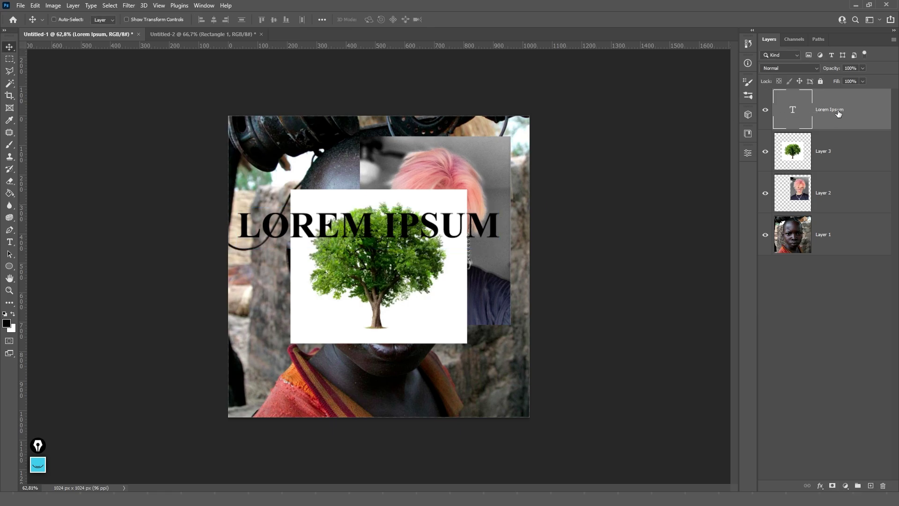
key(t)
click(411, 224)
key(ctrl+a)
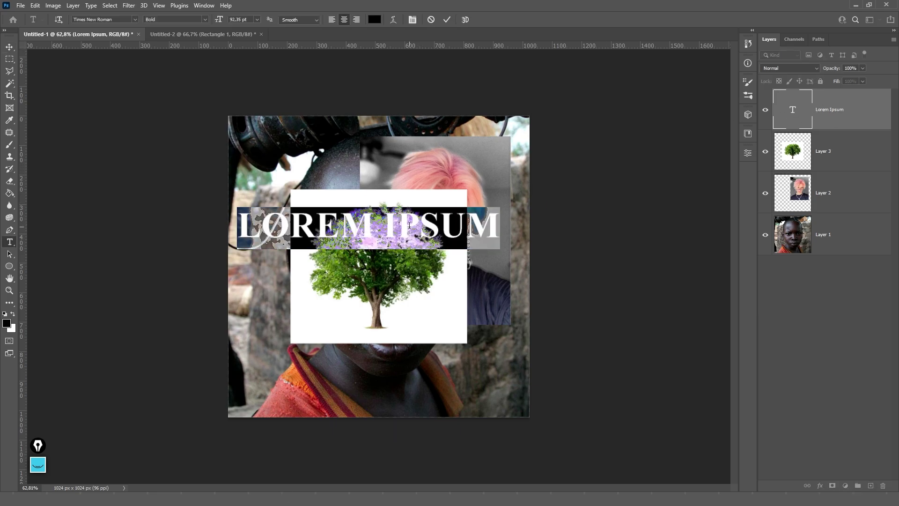
text(kewin)
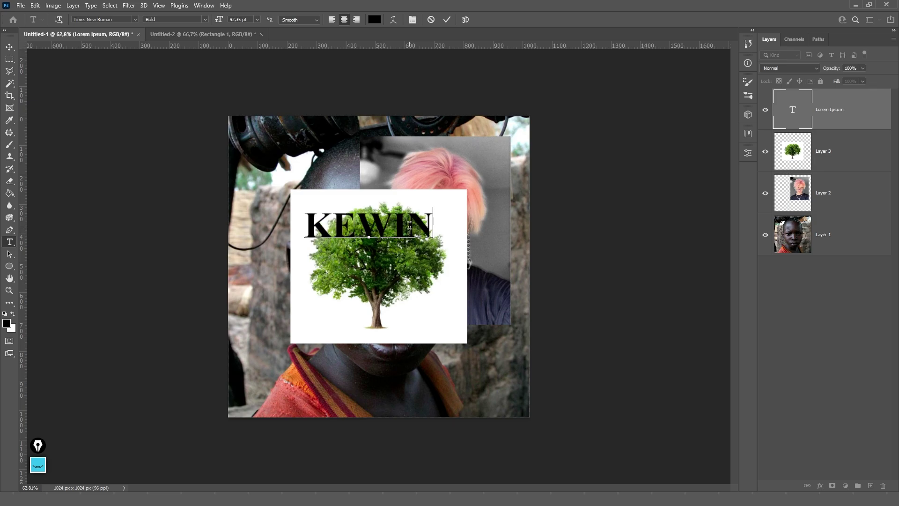
key(ctrl+Return)
key(b)
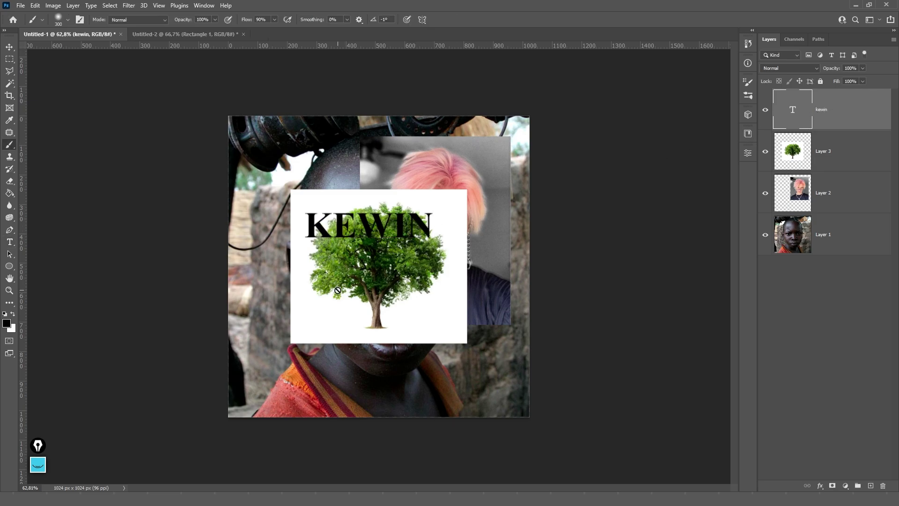
key(t)
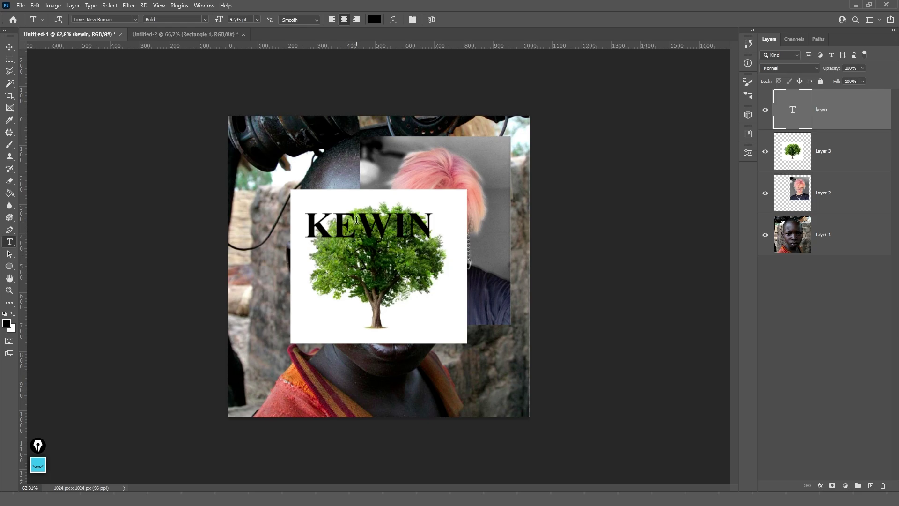
double_click(357, 219)
key(ctrl+c)
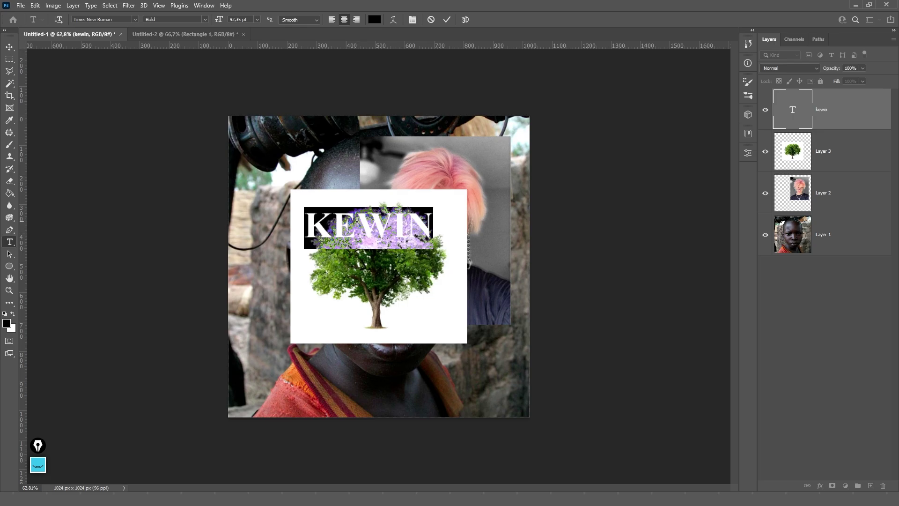
key(ctrl+Return)
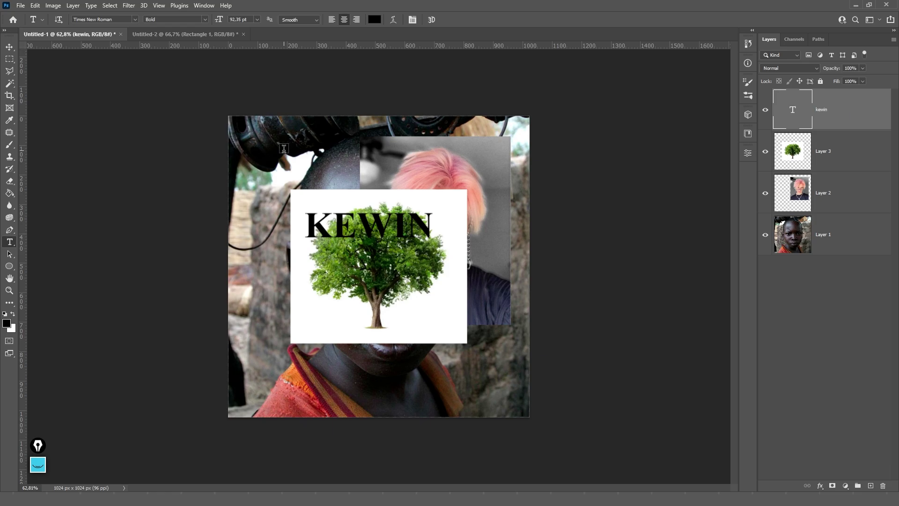
click(284, 149)
key(ctrl+Return)
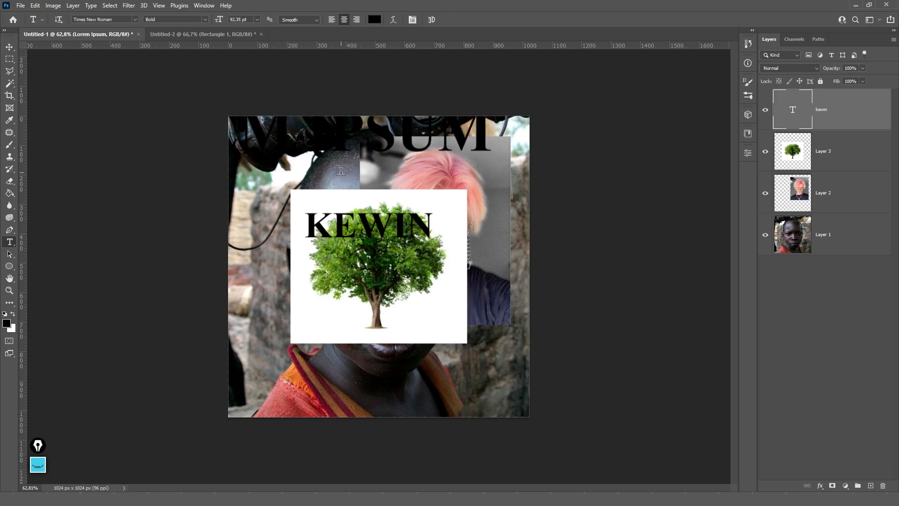
key(ctrl+z)
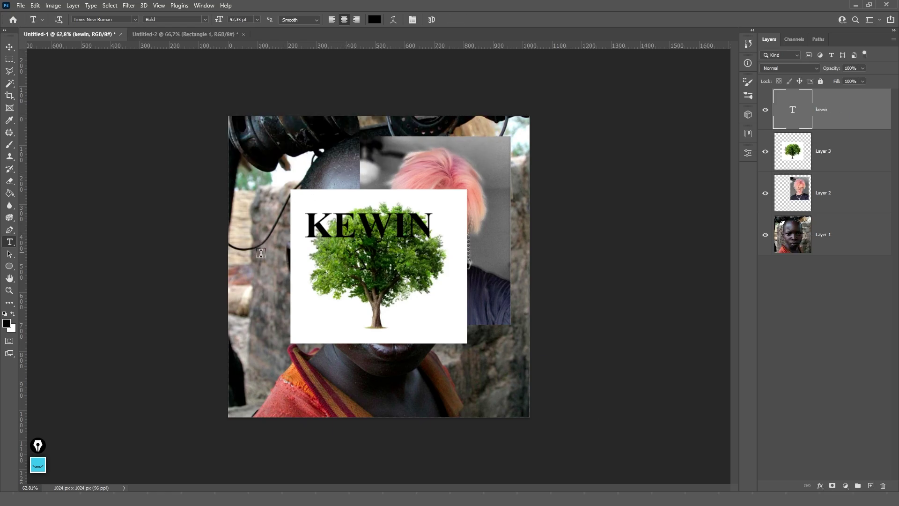
drag(247, 251, 494, 349)
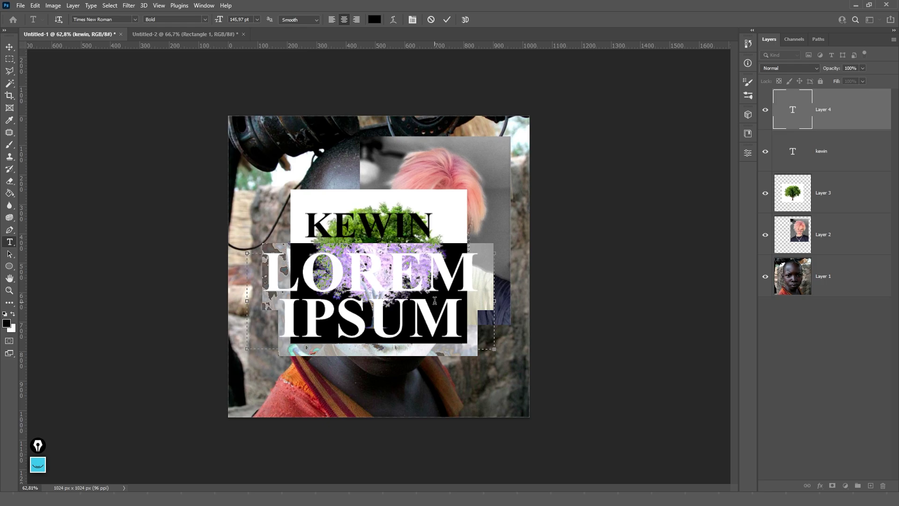
key(ctrl+v)
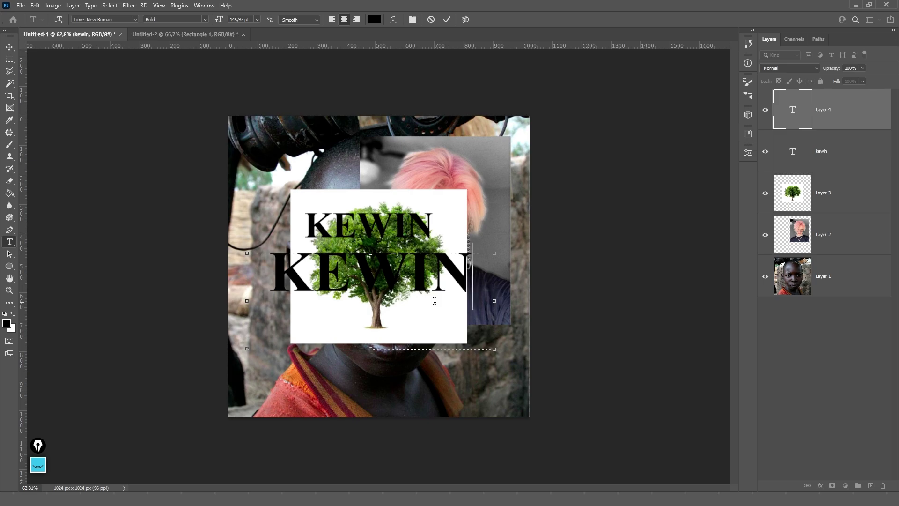
key(Return)
text(DIOWAJ)
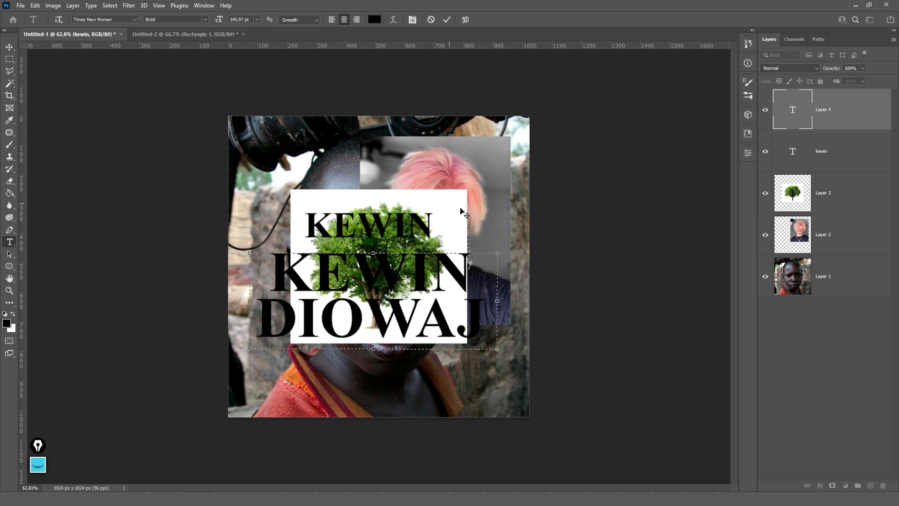
drag(448, 200, 444, 180)
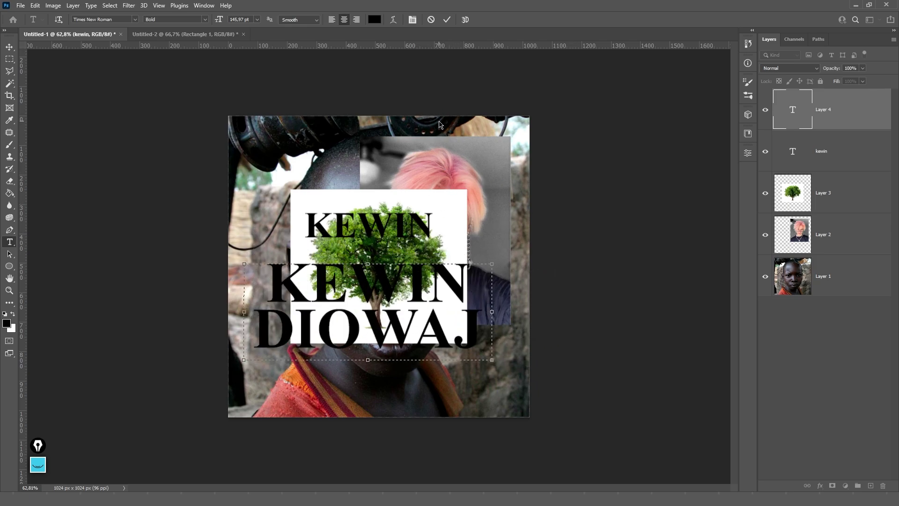
click(448, 20)
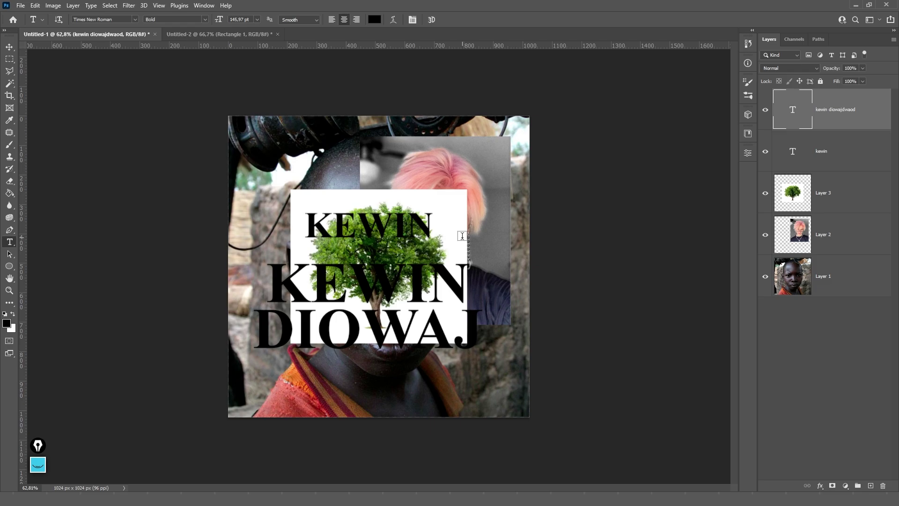
click(417, 289)
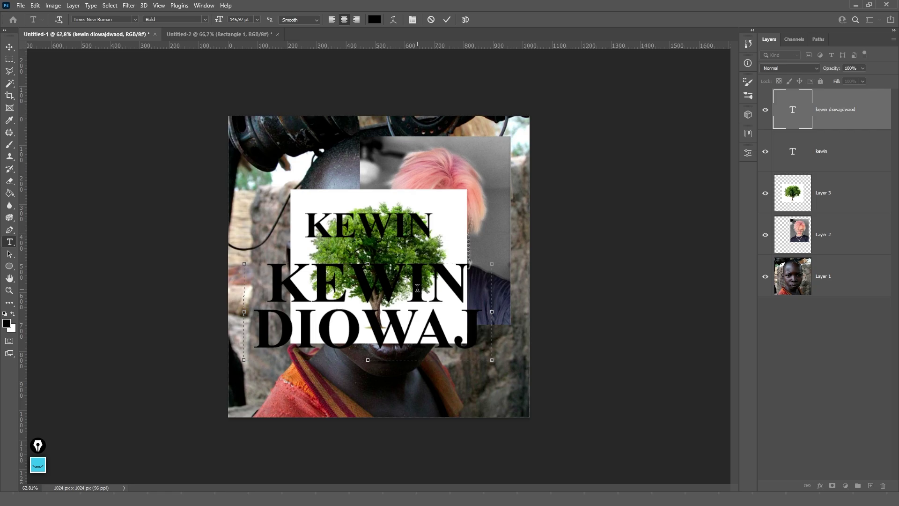
key(Escape)
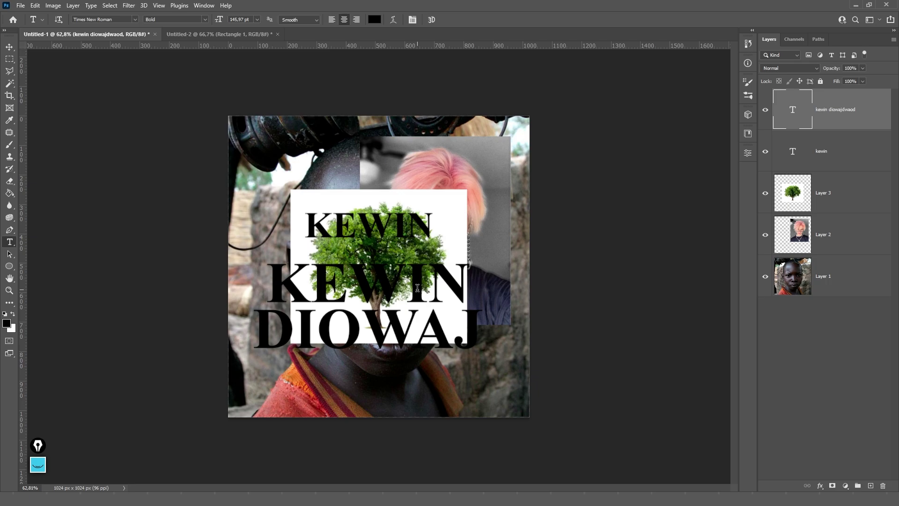
click(418, 288)
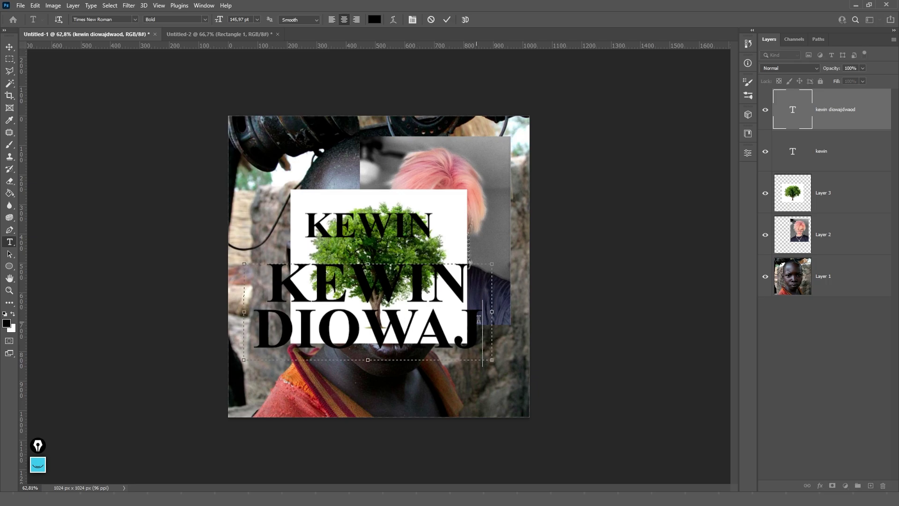
key(ctrl)
key(Escape)
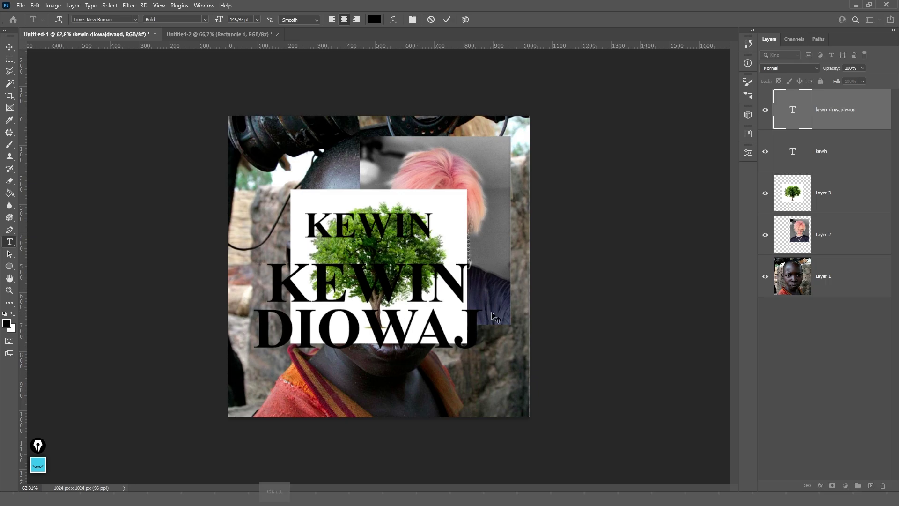
click(406, 291)
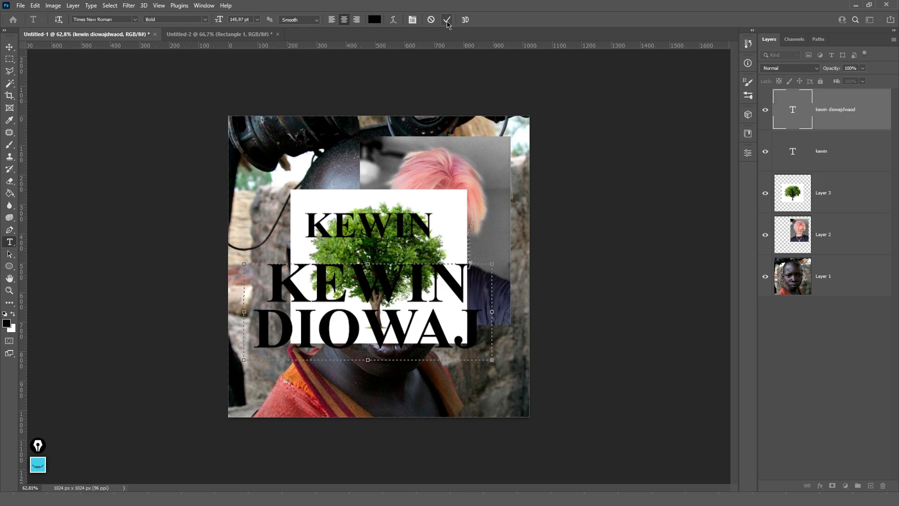
click(448, 20)
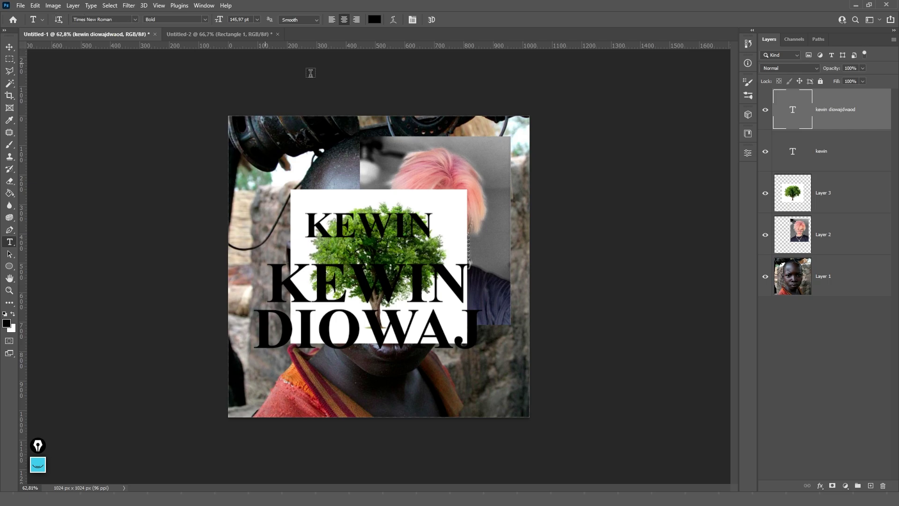
click(835, 147)
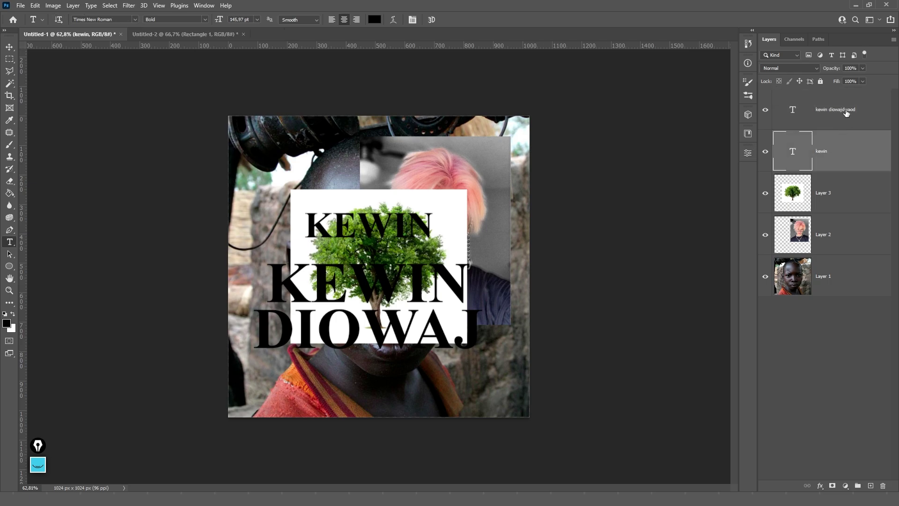
- Delete the tree and pink-haired photo layers and fill Layer 1 with white
click(833, 151)
click(833, 202)
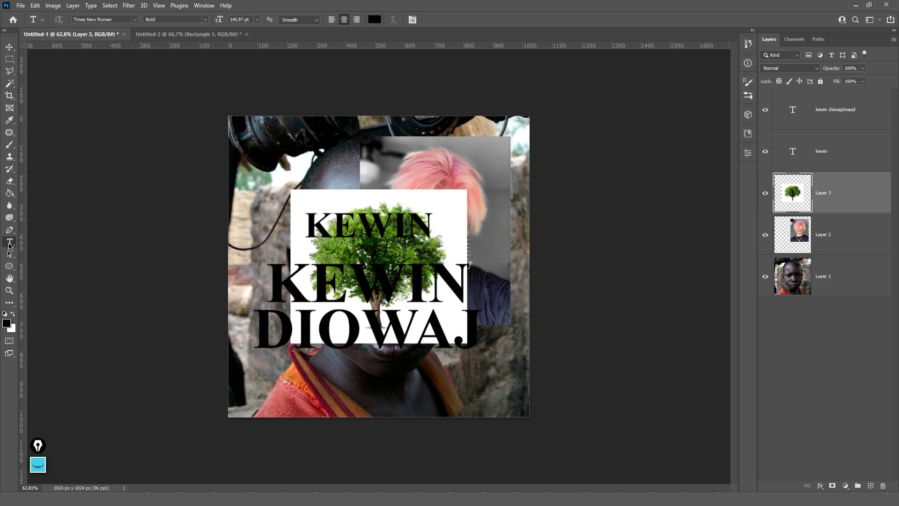
right_click(9, 244)
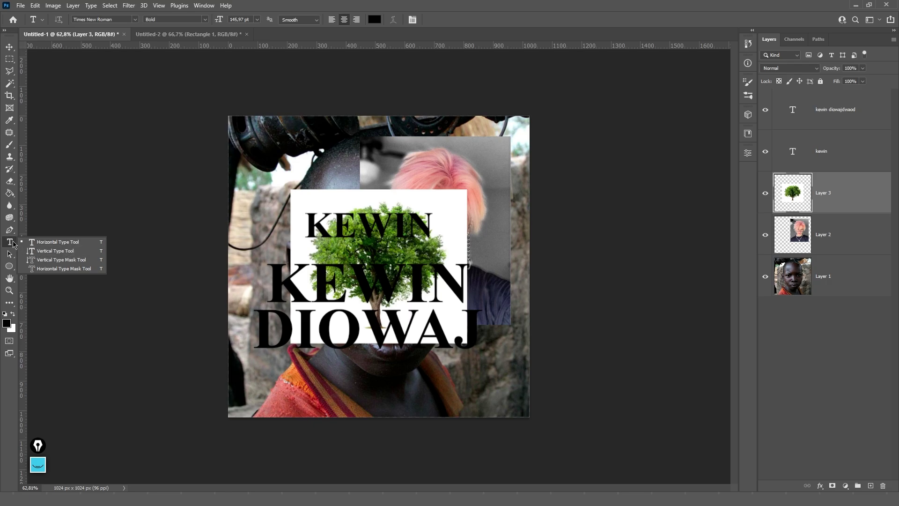
click(819, 152)
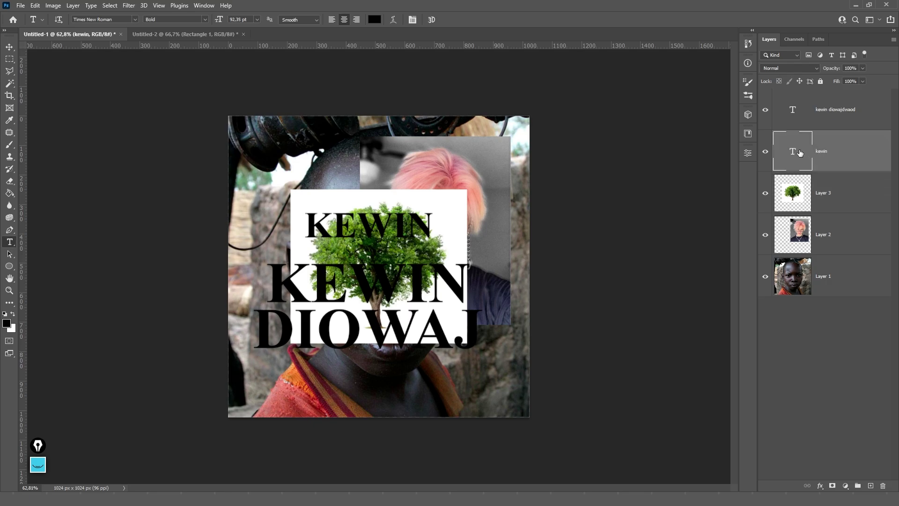
click(832, 214)
shift+click(831, 250)
key(Delete)
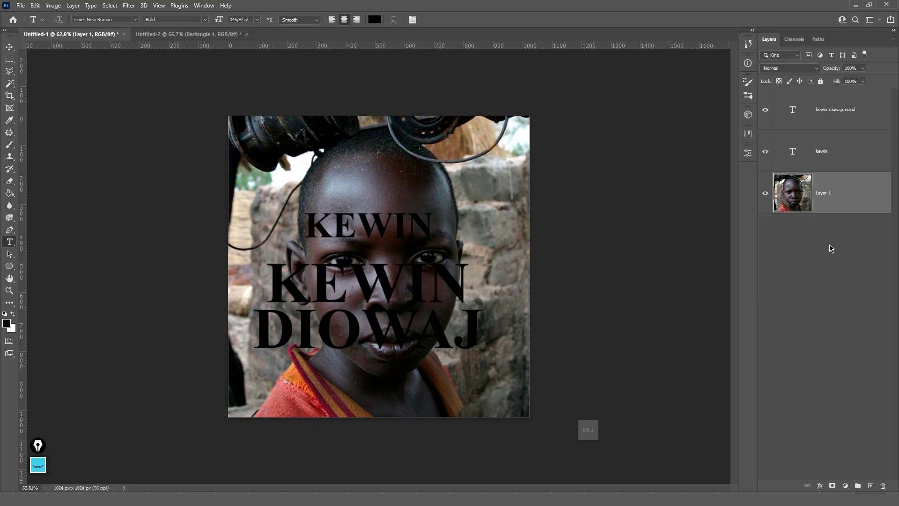
key(ctrl+BackSpace)
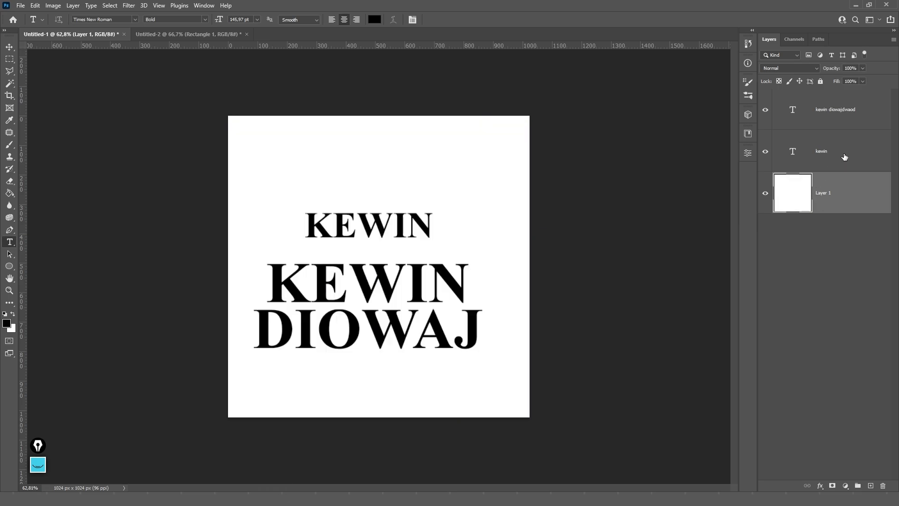
- Switch the kewin text to vertical orientation and back to horizontal
click(844, 158)
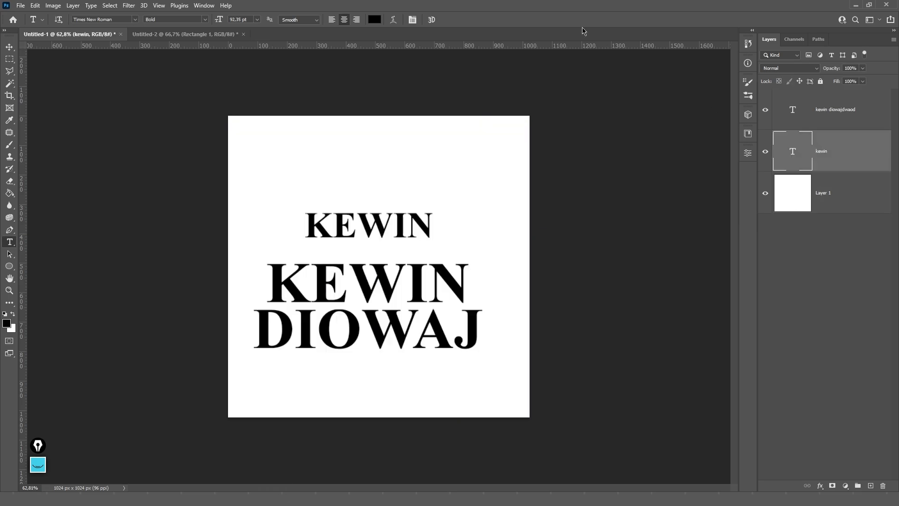
click(61, 22)
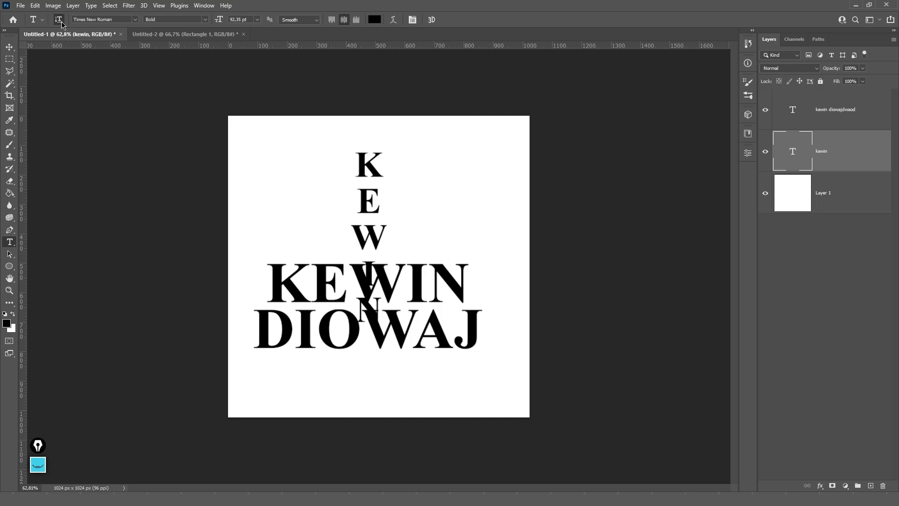
click(60, 21)
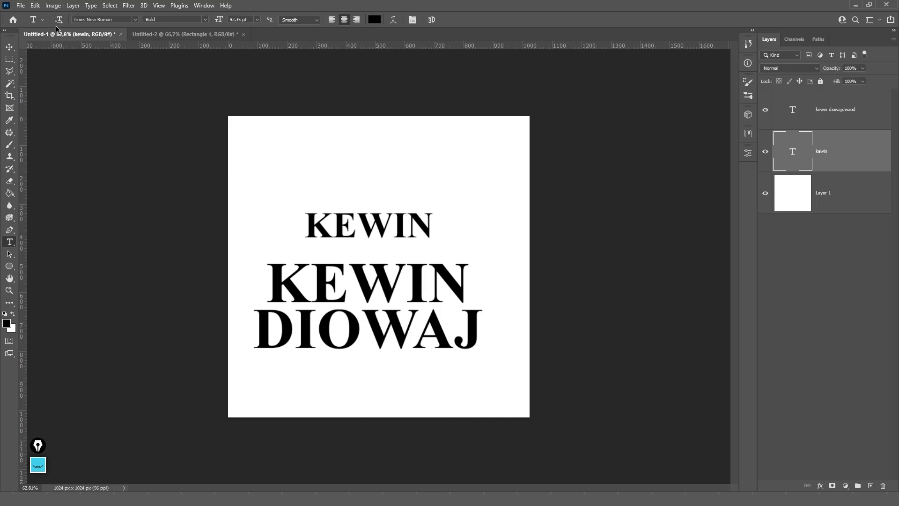
- Browse other fonts, keep Times New Roman, and bring up the font style choices
click(133, 22)
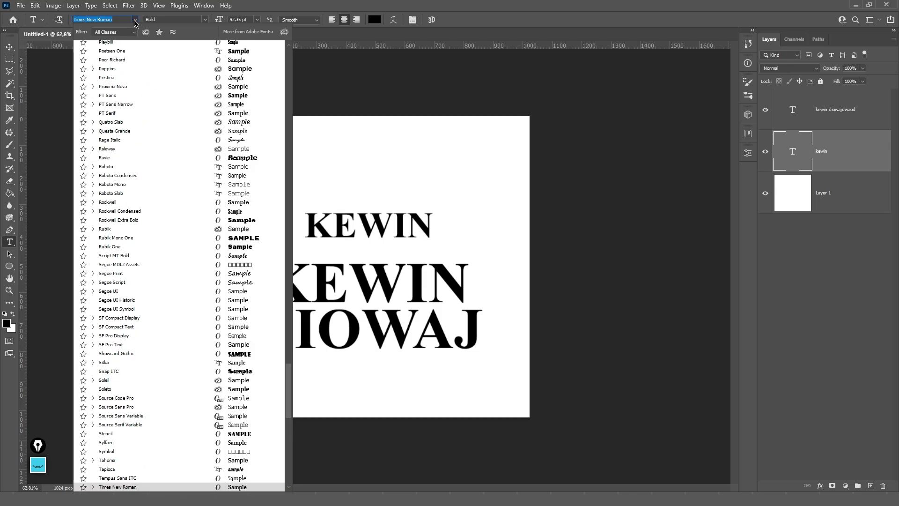
scroll(134, 21, up, 14)
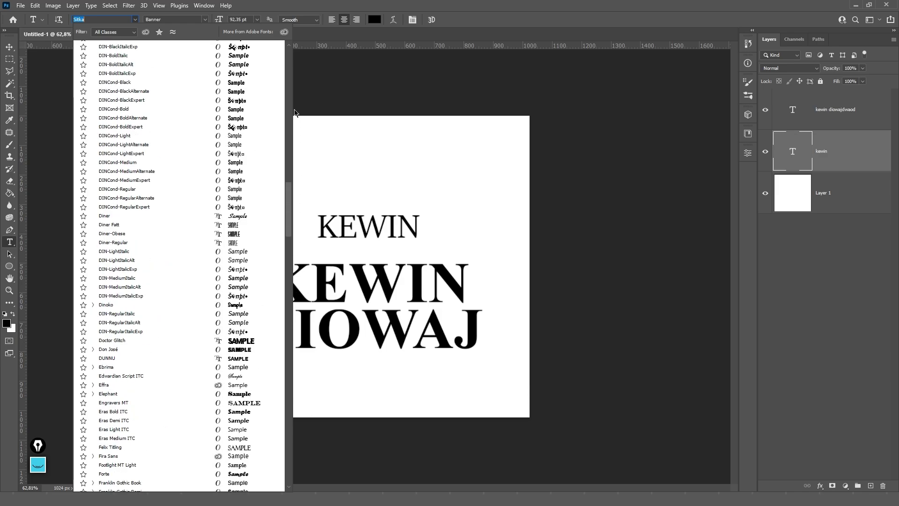
scroll(196, 169, up, 10)
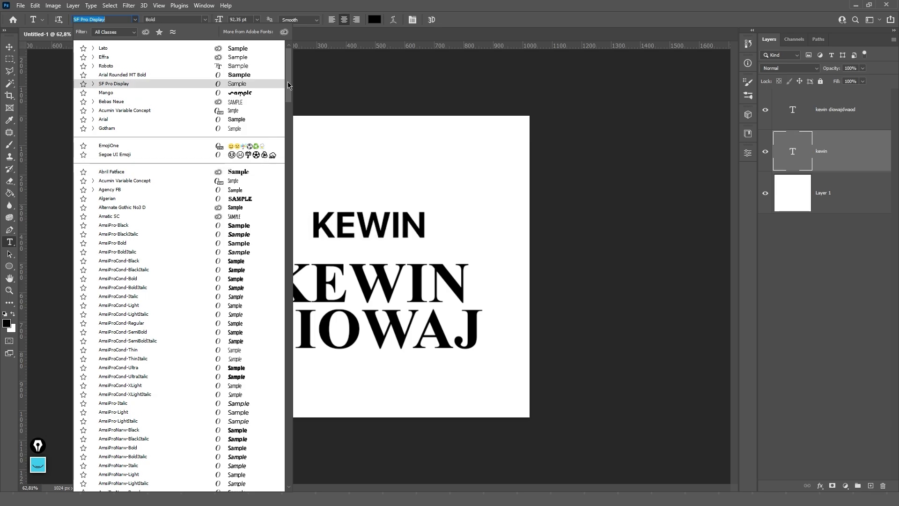
scroll(288, 87, down, 1)
scroll(290, 91, up, 1)
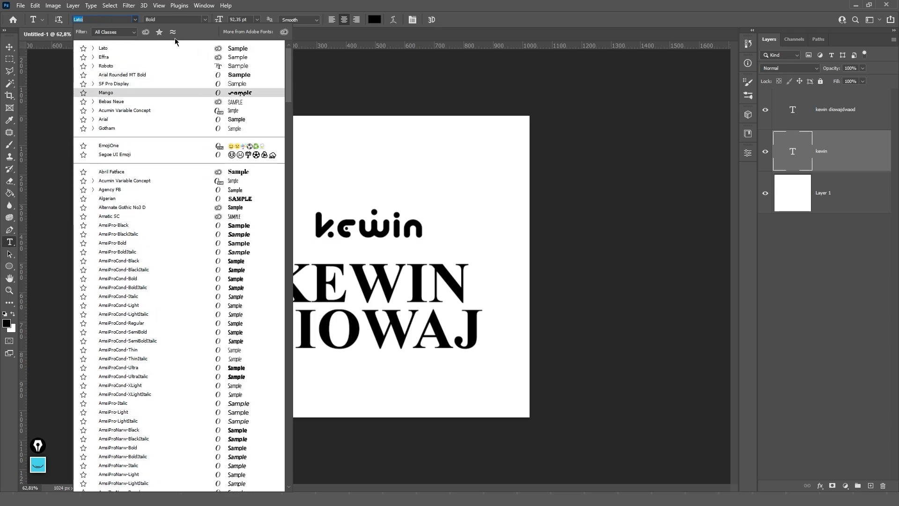
click(139, 14)
click(205, 19)
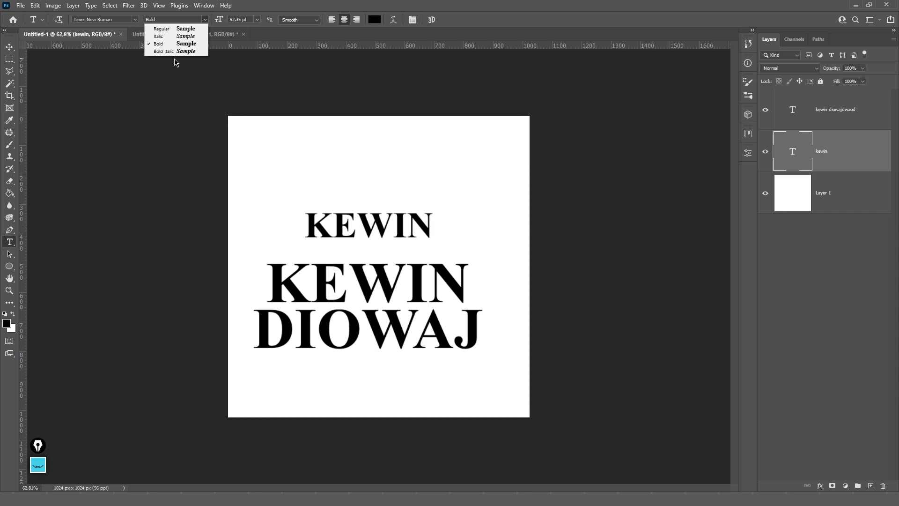
- Keep the Bold style and set the upper KEWIN text to 10 pt
click(205, 20)
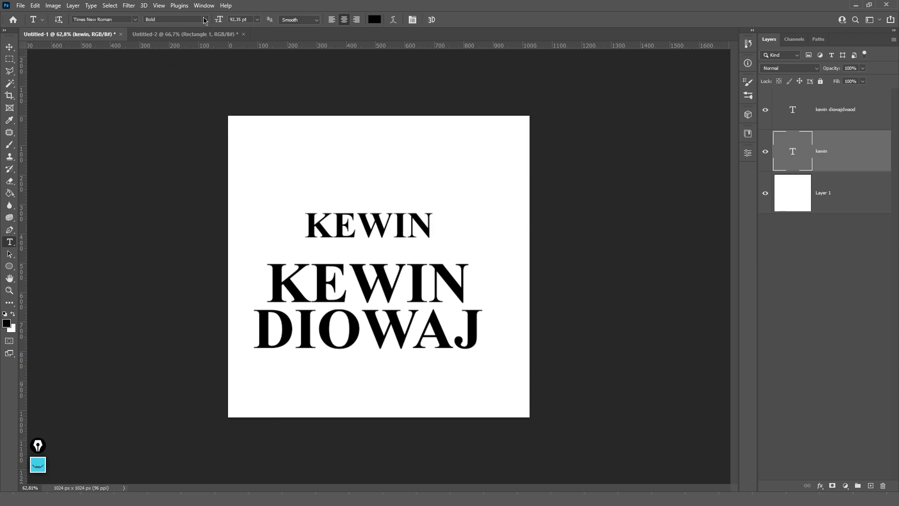
click(258, 22)
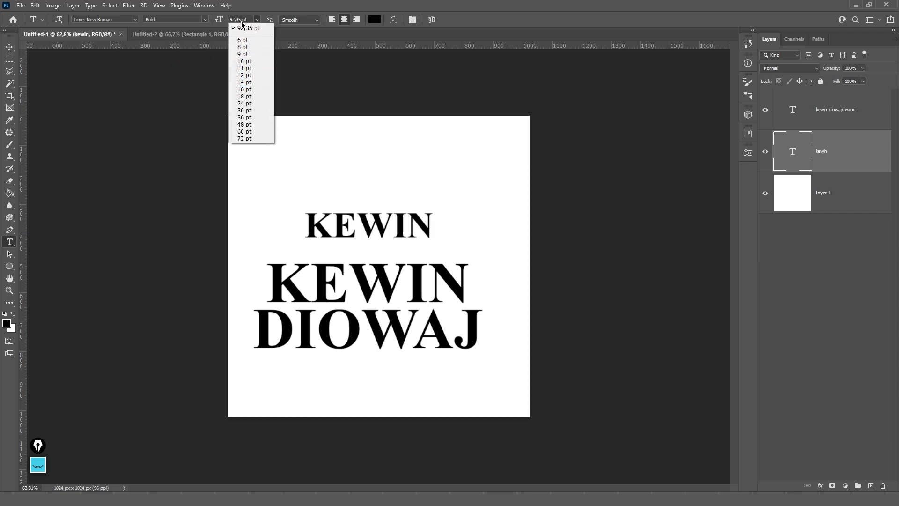
click(242, 22)
click(243, 23)
text(10)
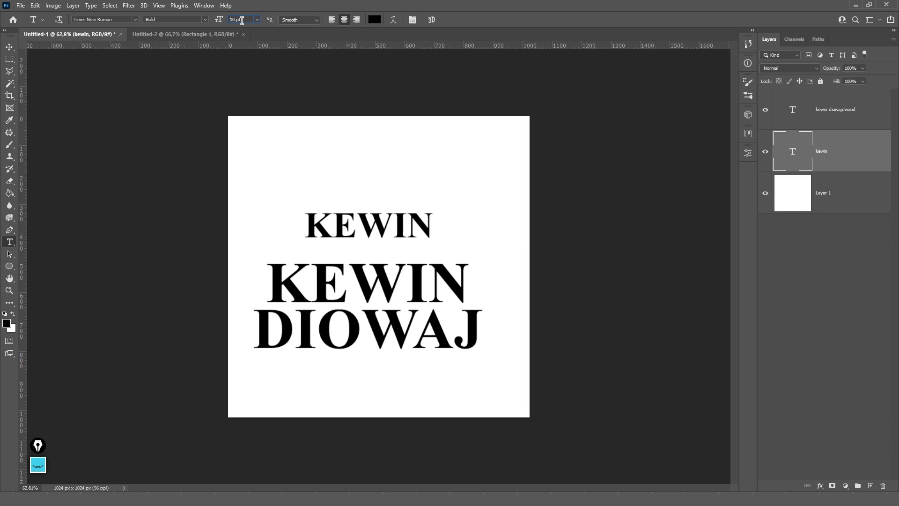
key(Return)
- Enlarge the upper KEWIN to 60 pt, then to 99 pt, keeping Smooth anti-aliasing
click(257, 19)
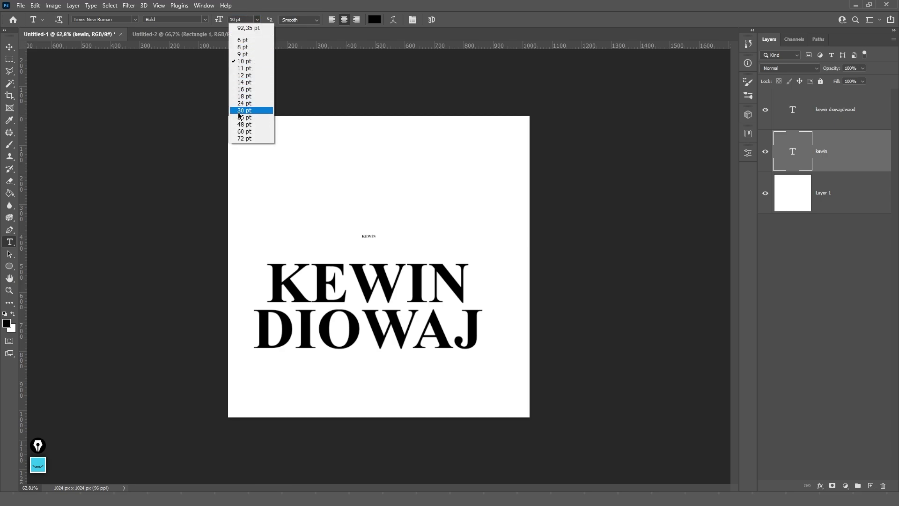
click(246, 134)
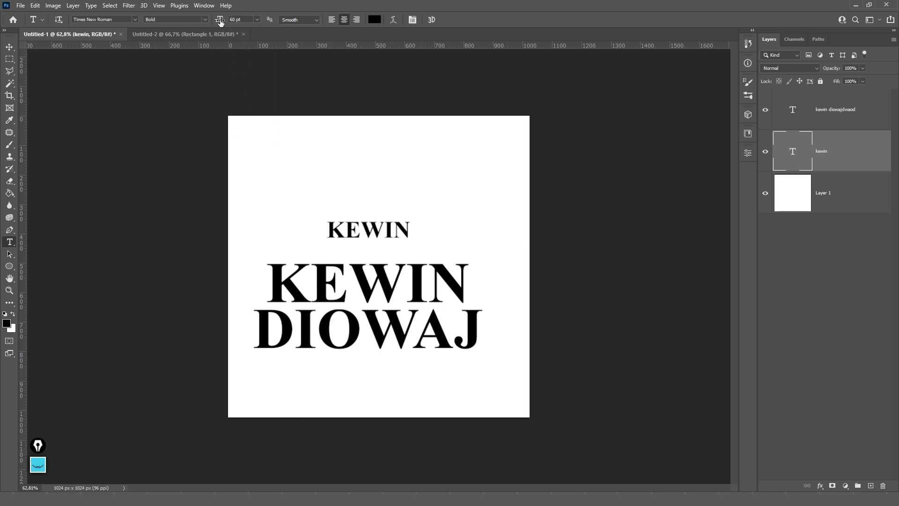
drag(218, 21, 300, 19)
drag(218, 19, 236, 20)
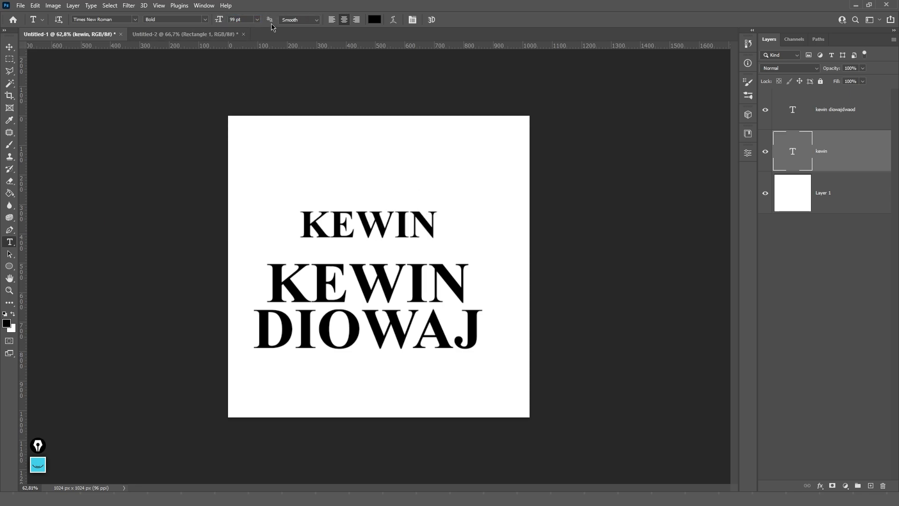
click(303, 19)
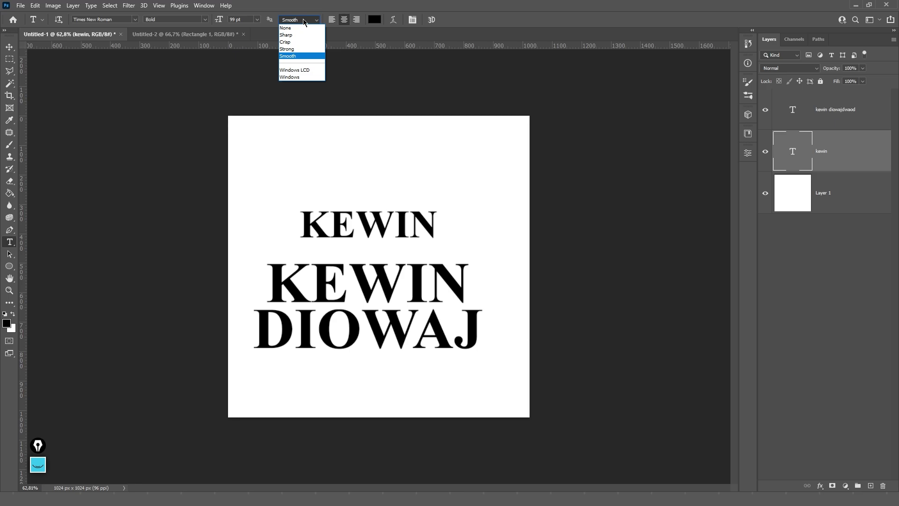
click(297, 57)
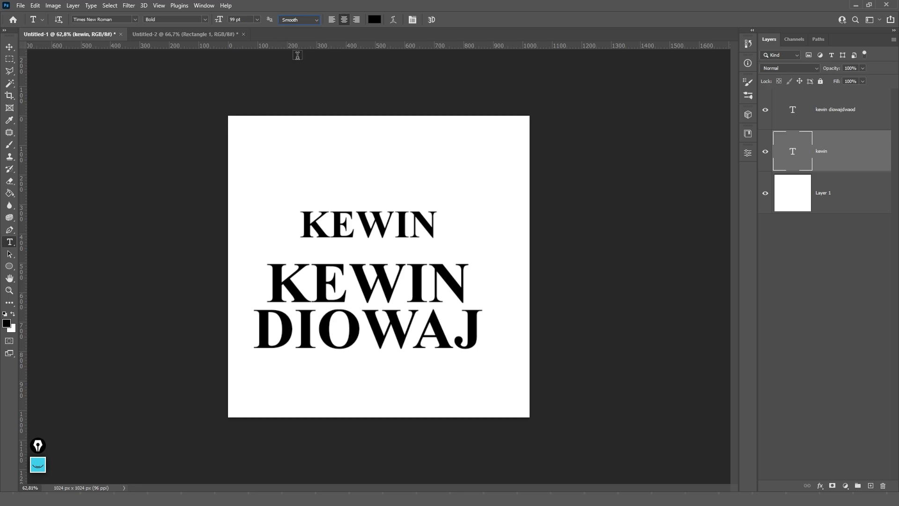
- Try None and then Sharp anti-aliasing on the upper KEWIN text
click(8, 47)
scroll(349, 184, up, 6)
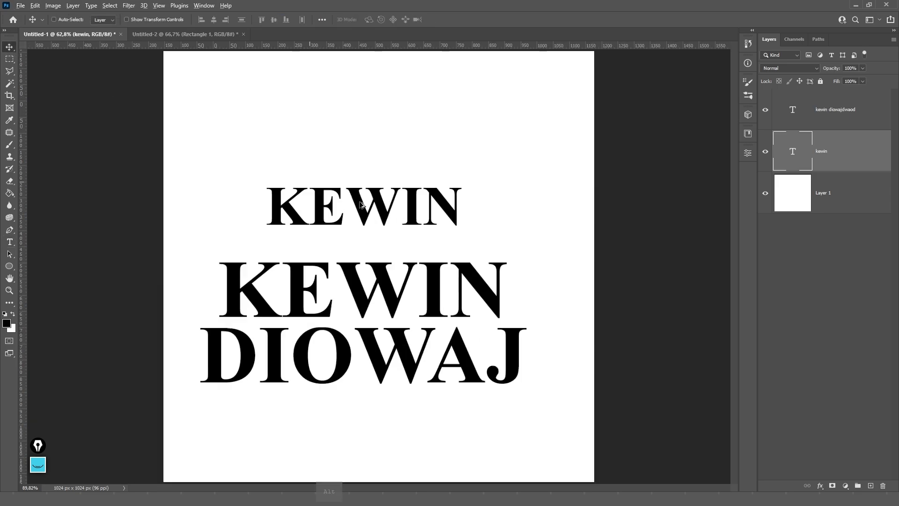
scroll(349, 184, down, 4)
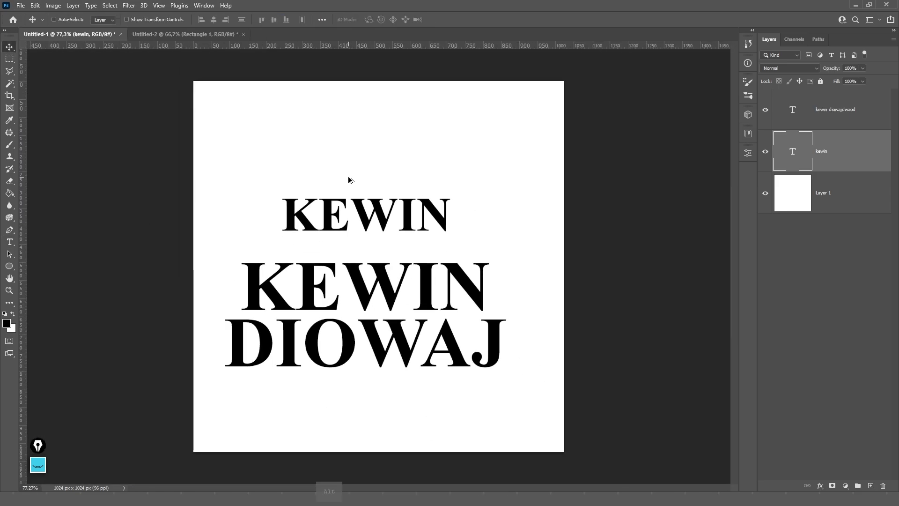
scroll(281, 57, up, 1)
key(t)
click(293, 21)
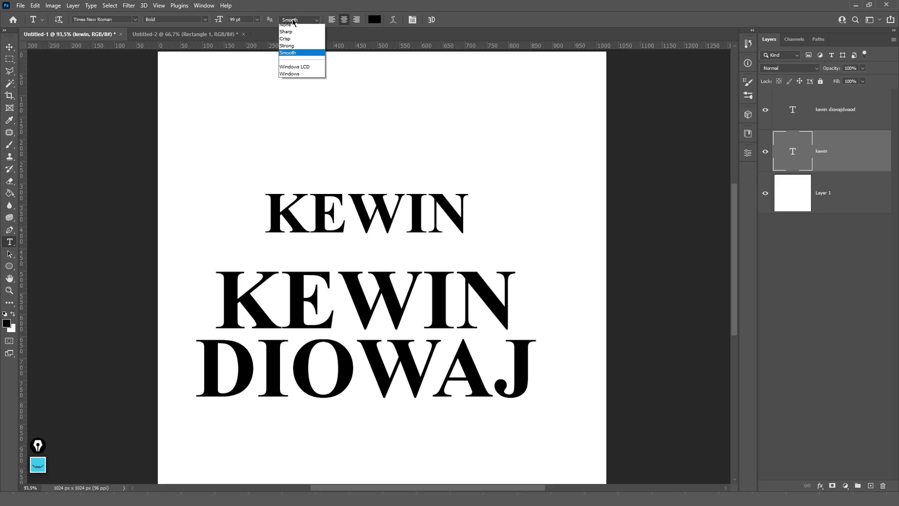
click(293, 27)
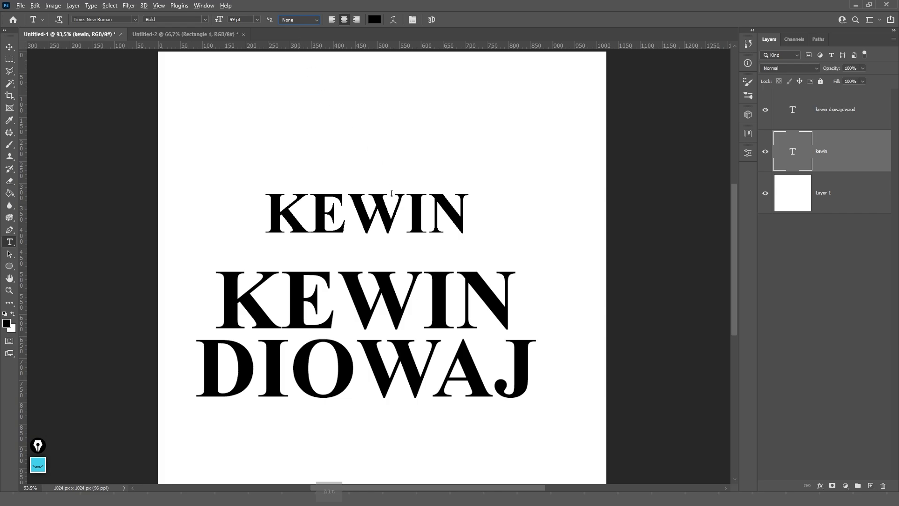
scroll(392, 195, up, 6)
scroll(382, 193, up, 6)
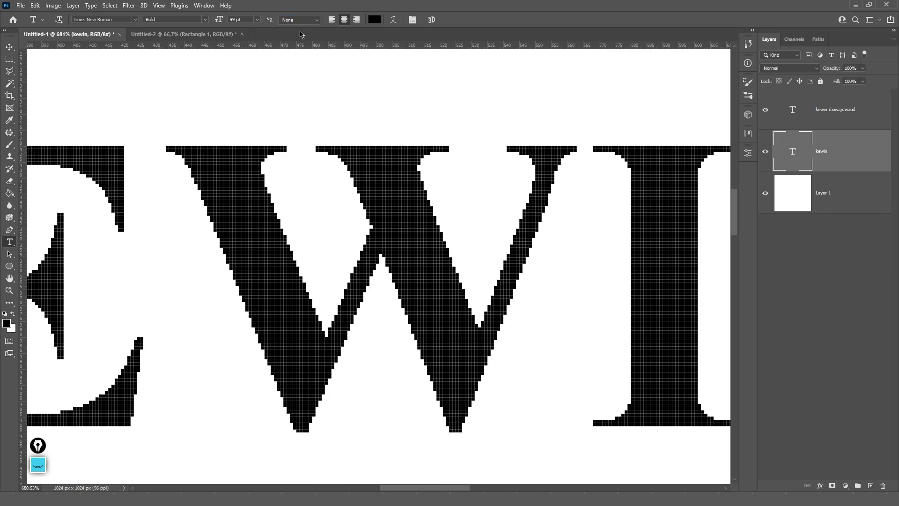
click(304, 21)
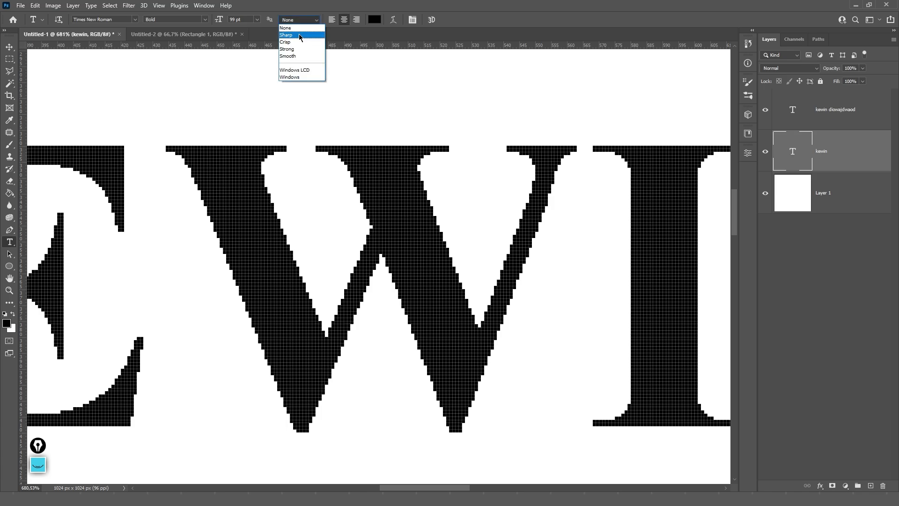
click(299, 35)
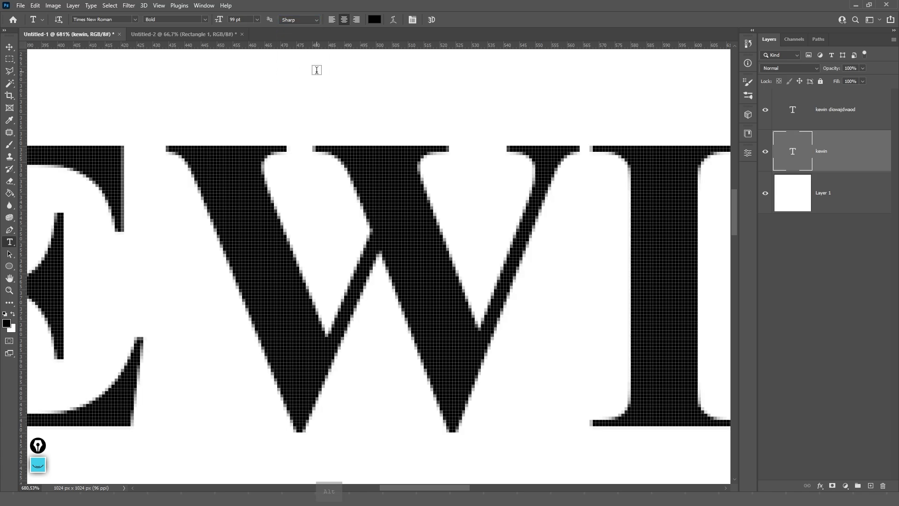
scroll(317, 70, down, 8)
- Shrink the upper KEWIN with Free Transform to about 10.5 pt
key(v)
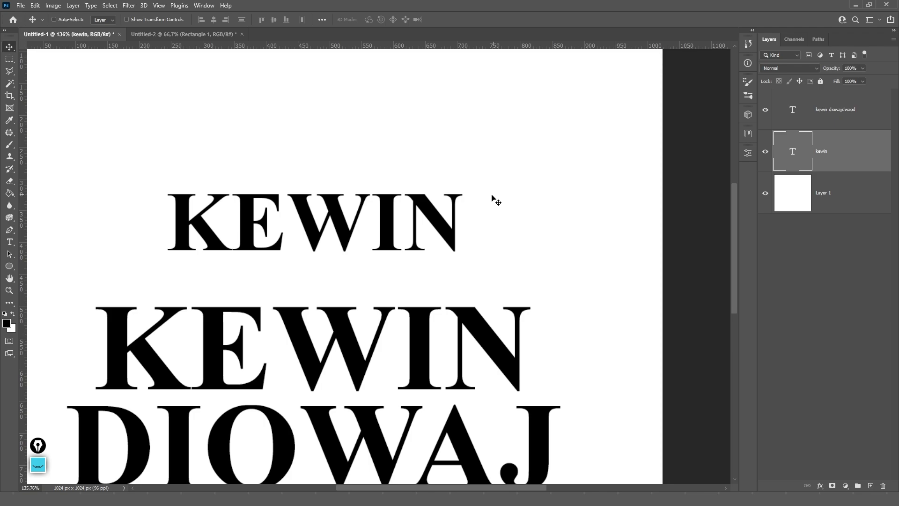
key(ctrl+t)
drag(464, 184, 327, 213)
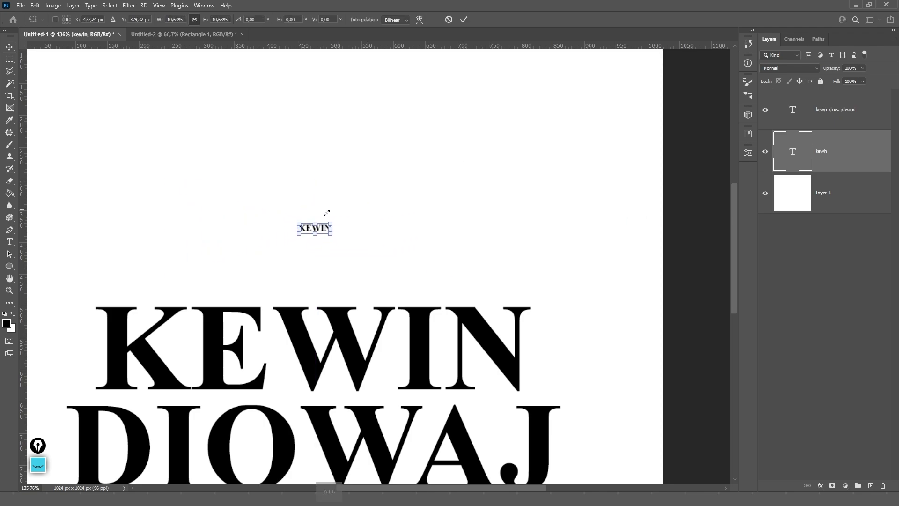
key(Return)
key(t)
key(alt+t)
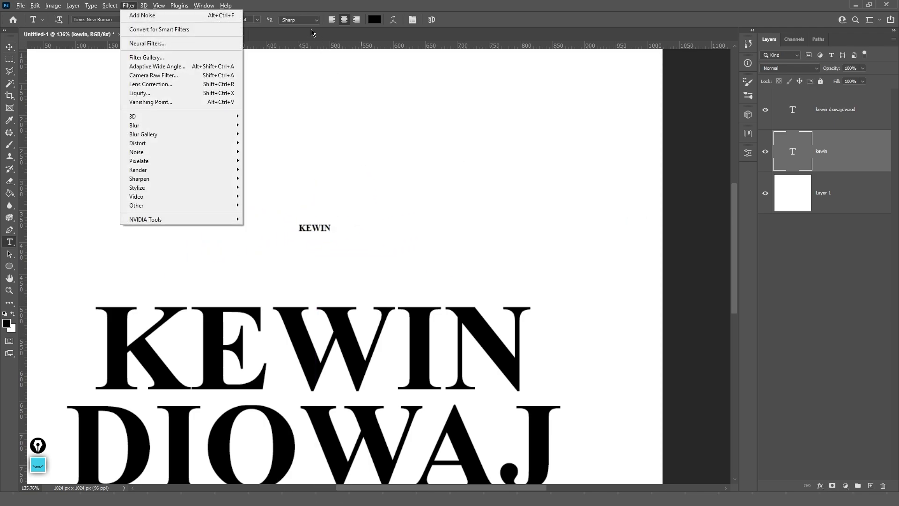
- Cycle KEWIN anti-aliasing through None, Sharp, Crisp, Strong and Smooth
click(303, 21)
click(300, 16)
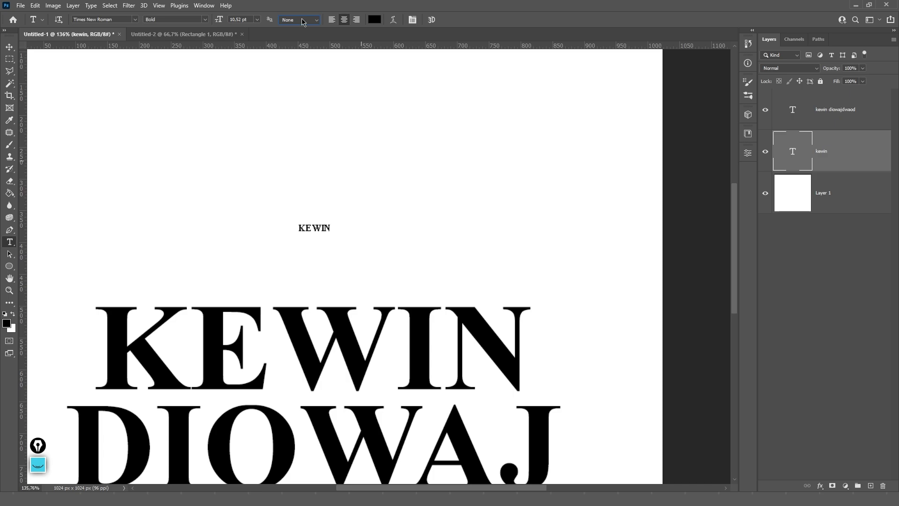
click(303, 21)
click(299, 31)
click(301, 22)
click(295, 43)
click(297, 21)
click(292, 46)
click(301, 21)
click(294, 51)
- Try Windows LCD and Windows anti-aliasing, then return KEWIN to Smooth
click(298, 22)
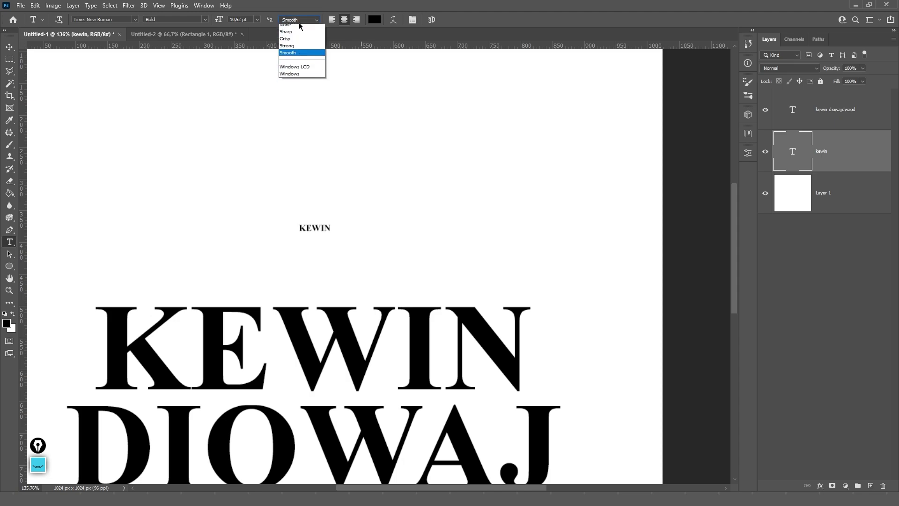
click(296, 70)
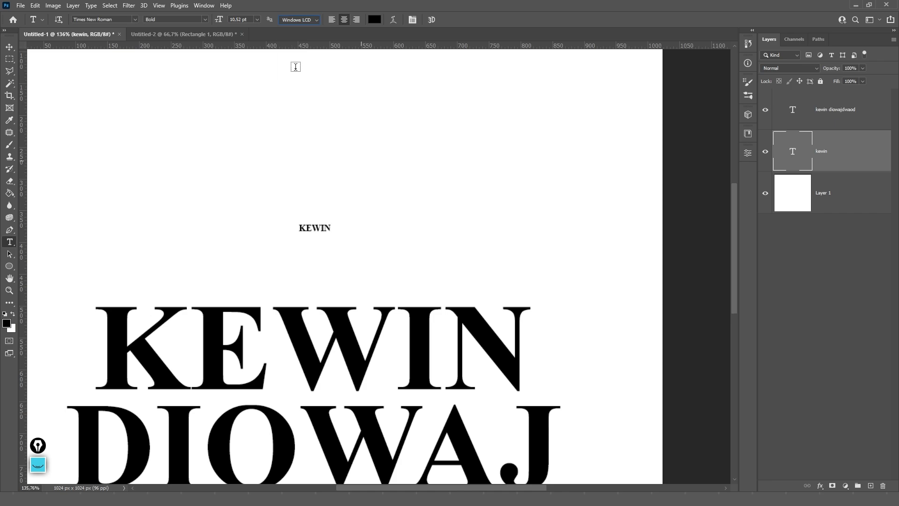
click(291, 21)
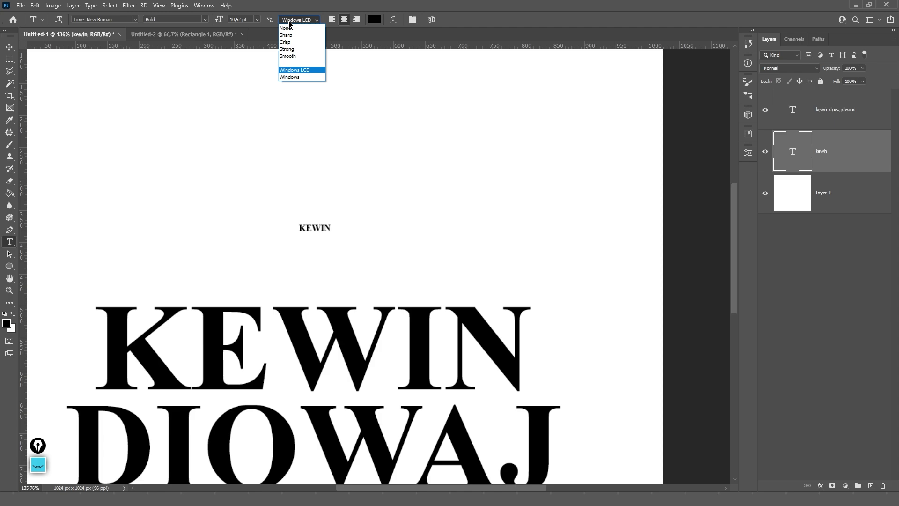
click(300, 74)
click(294, 21)
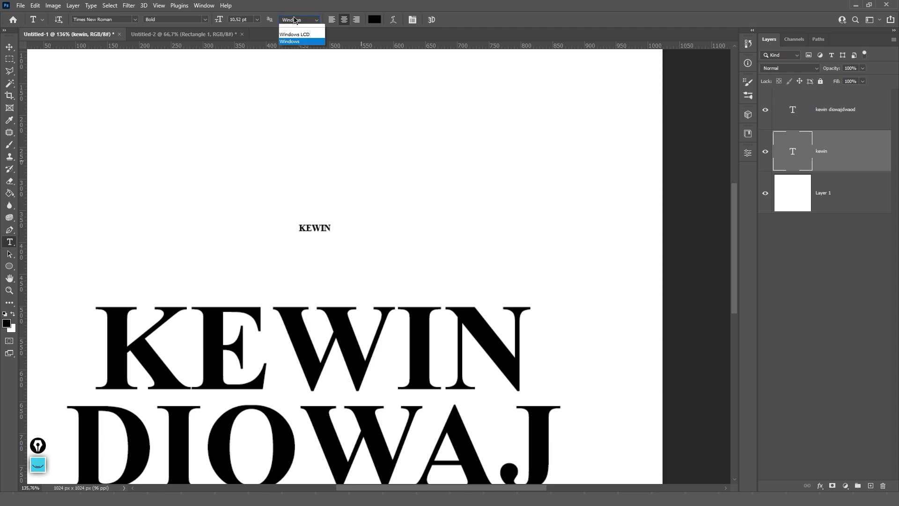
click(293, 53)
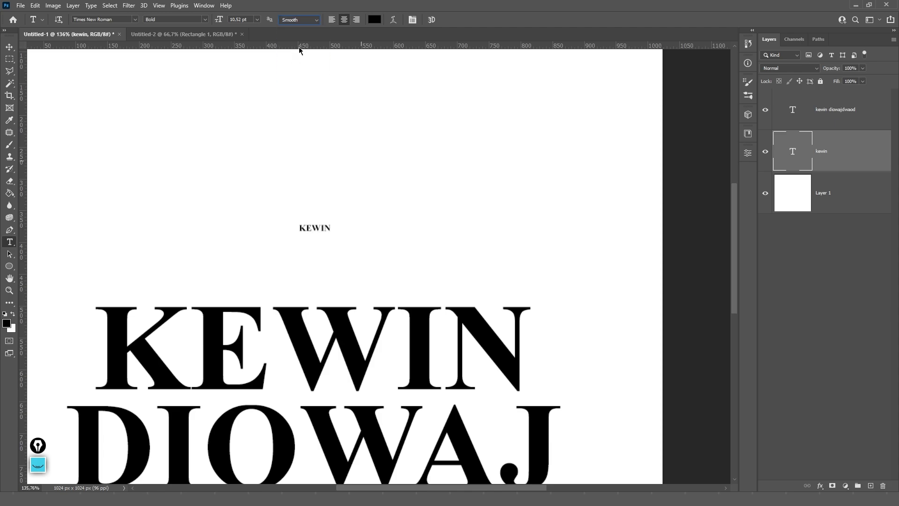
- Right-align the small KEWIN text and fit the whole canvas on screen
click(344, 21)
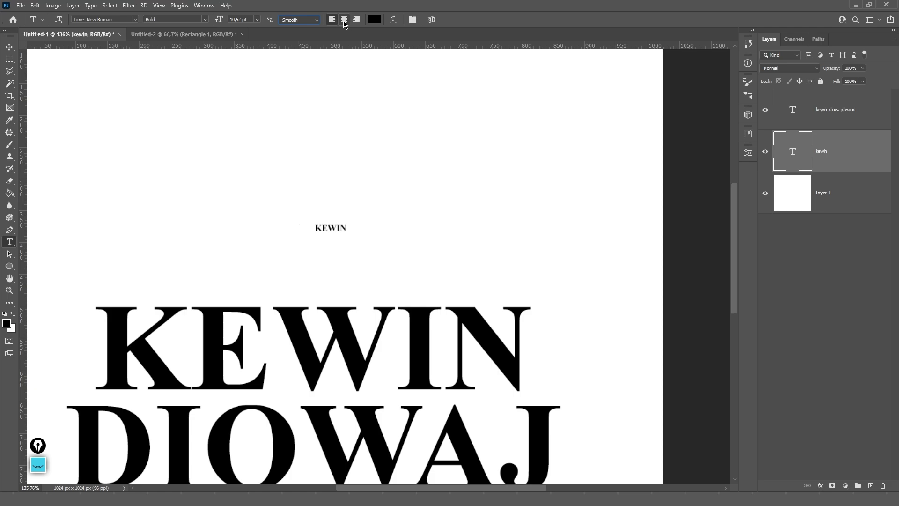
click(356, 20)
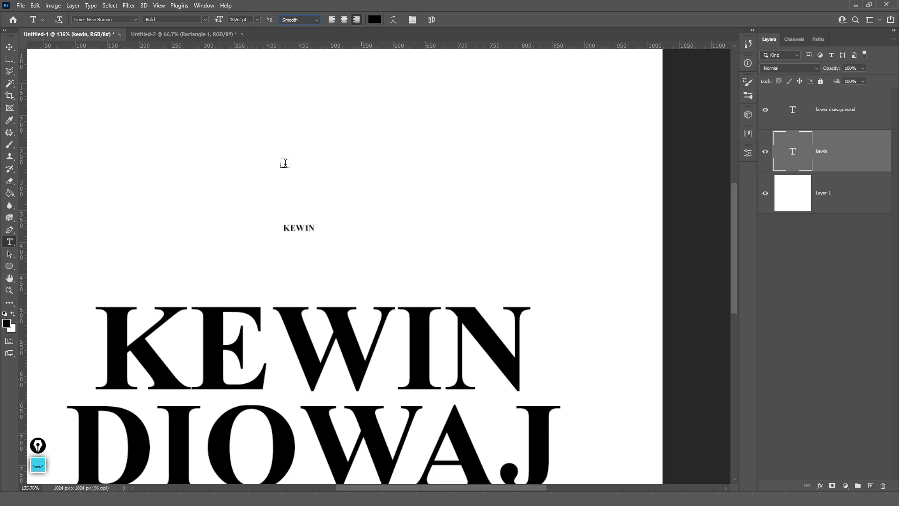
click(298, 228)
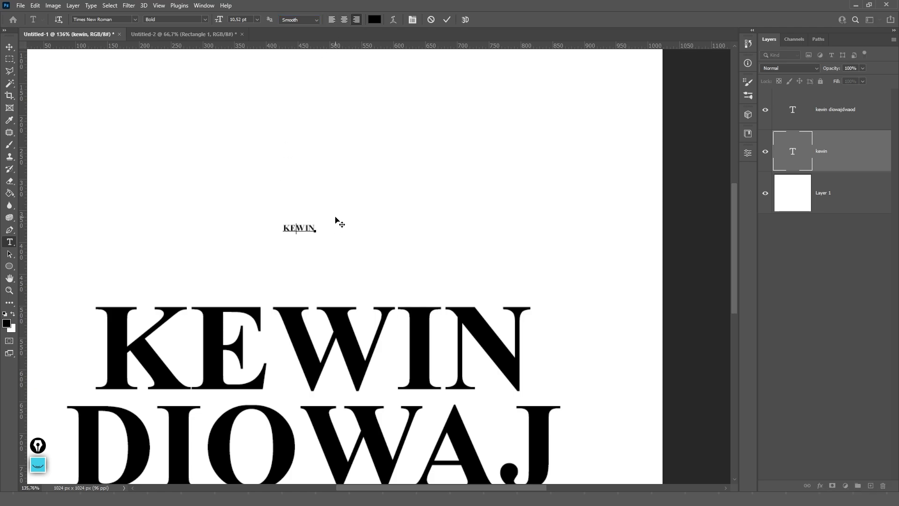
key(ctrl+0)
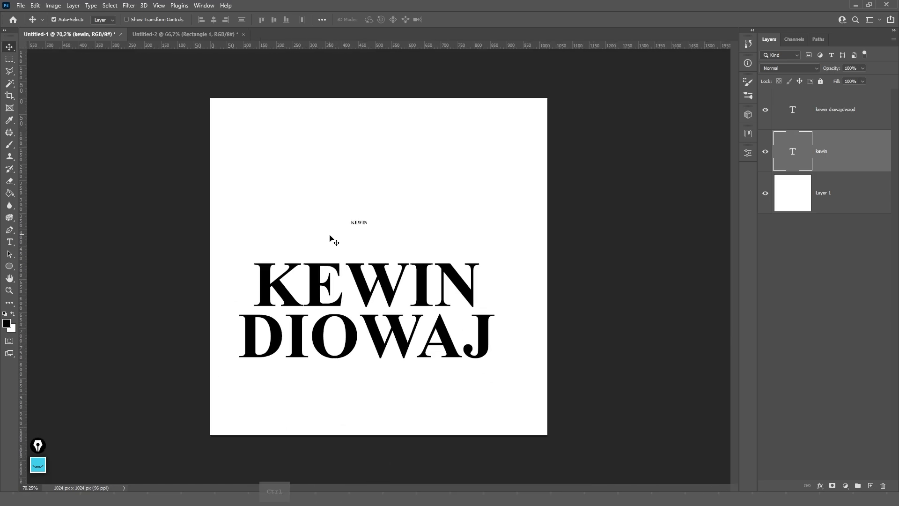
- Scale the small KEWIN back up with Free Transform
key(ctrl+t)
drag(370, 225, 391, 141)
key(Return)
key(t)
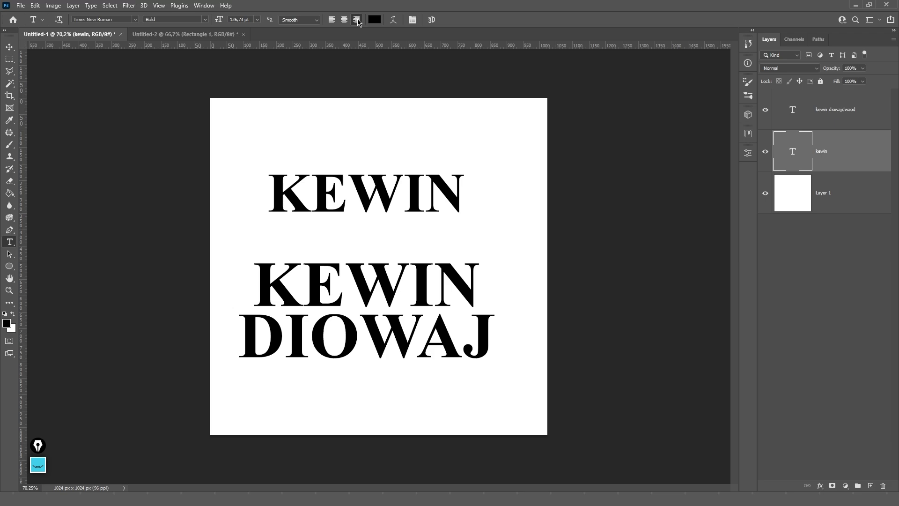
- Replace the upper KEWIN text with 'OI'
click(423, 173)
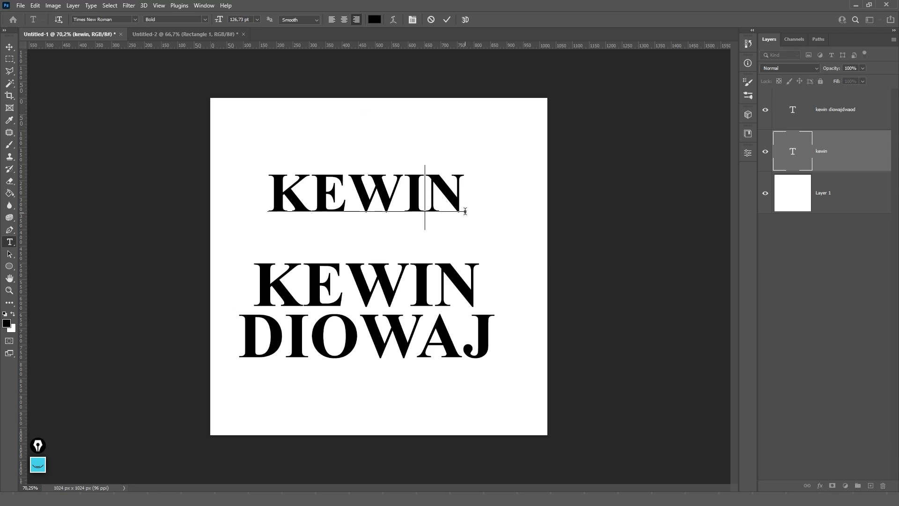
drag(461, 202, 270, 183)
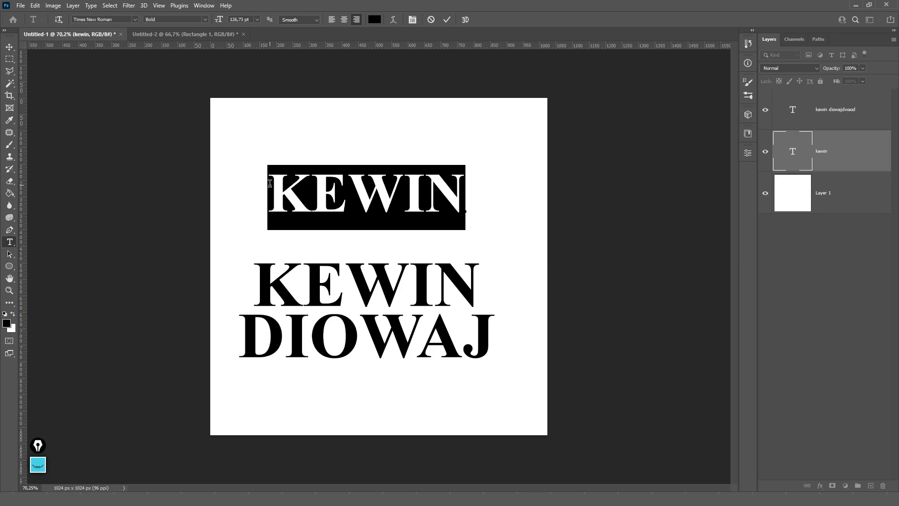
click(270, 183)
double_click(270, 184)
text(OI)
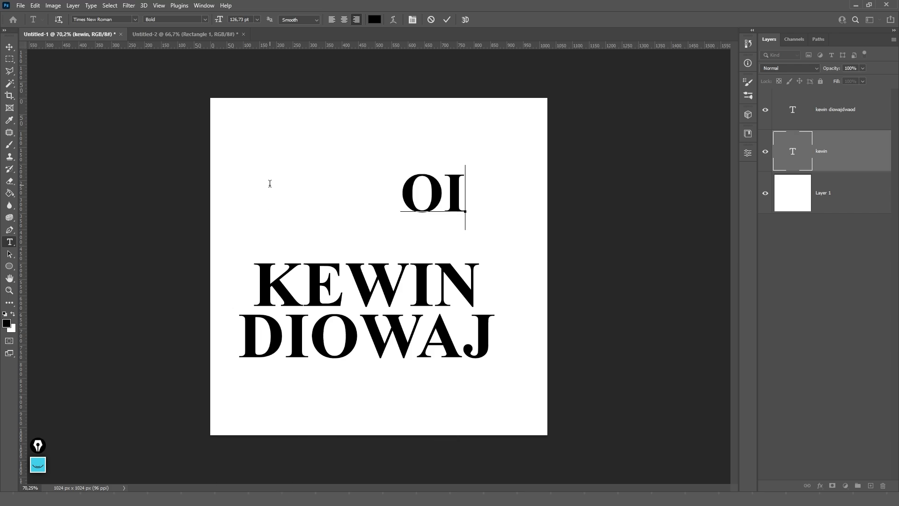
key(Escape)
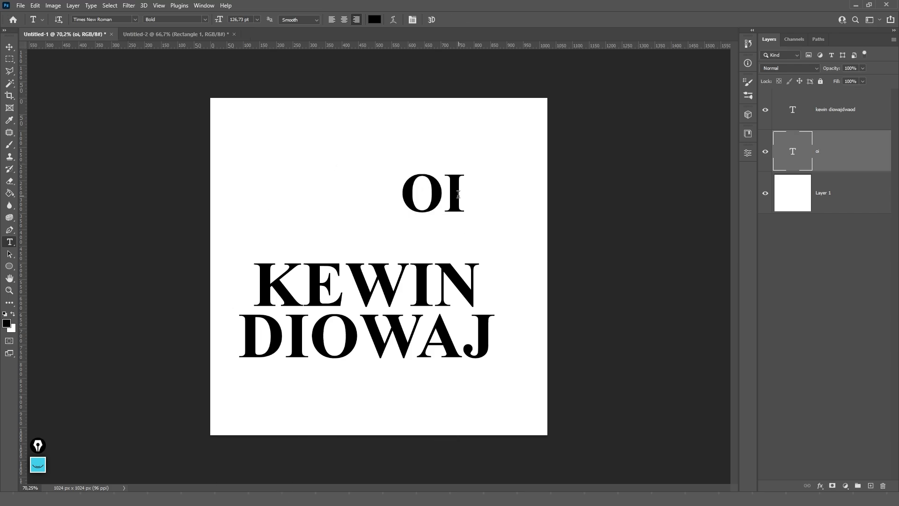
- Centre-align the OI text
drag(458, 194, 373, 197)
key(Escape)
click(344, 20)
click(467, 187)
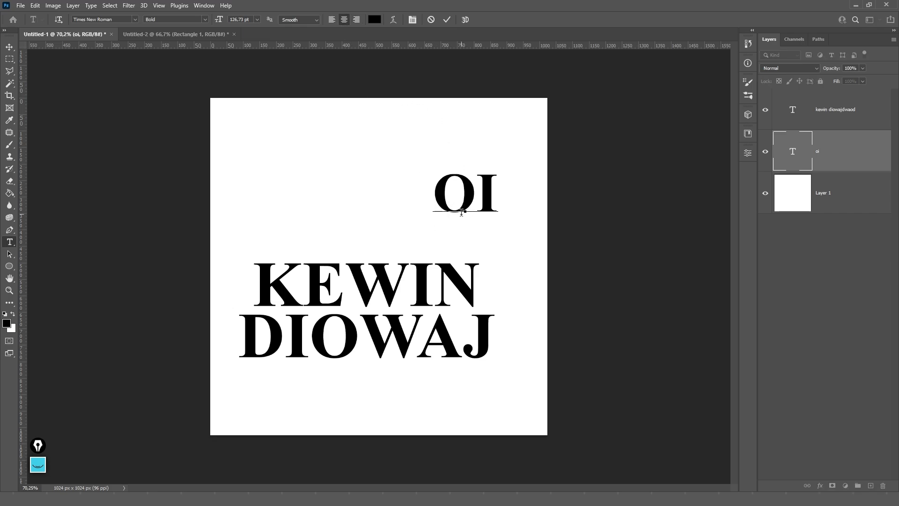
click(446, 165)
key(Escape)
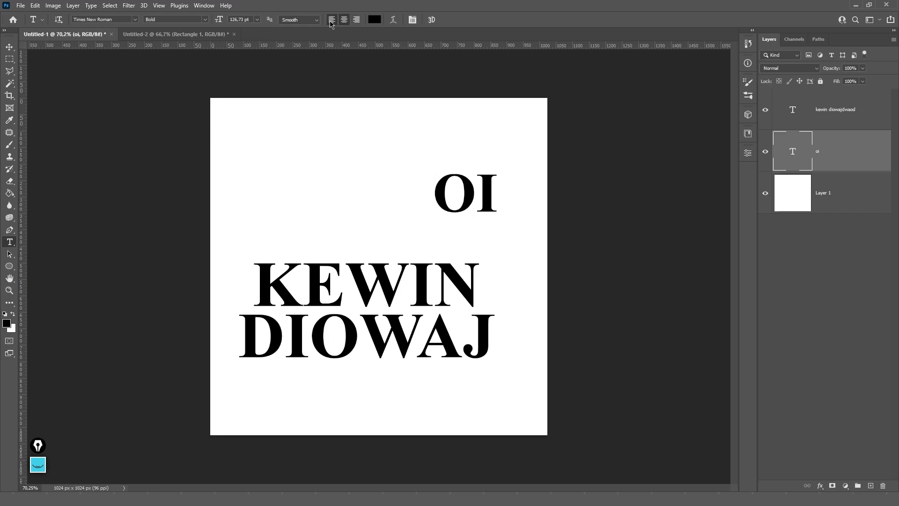
click(331, 19)
click(492, 203)
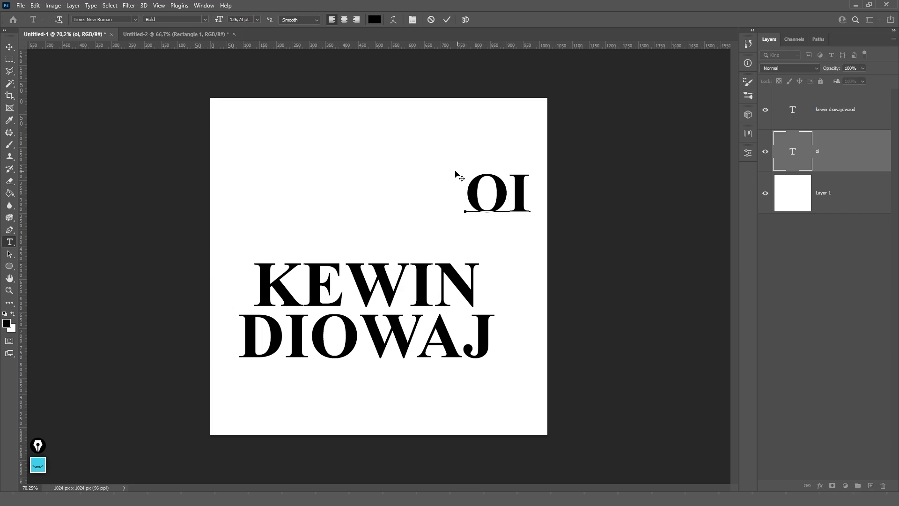
key(Escape)
click(384, 287)
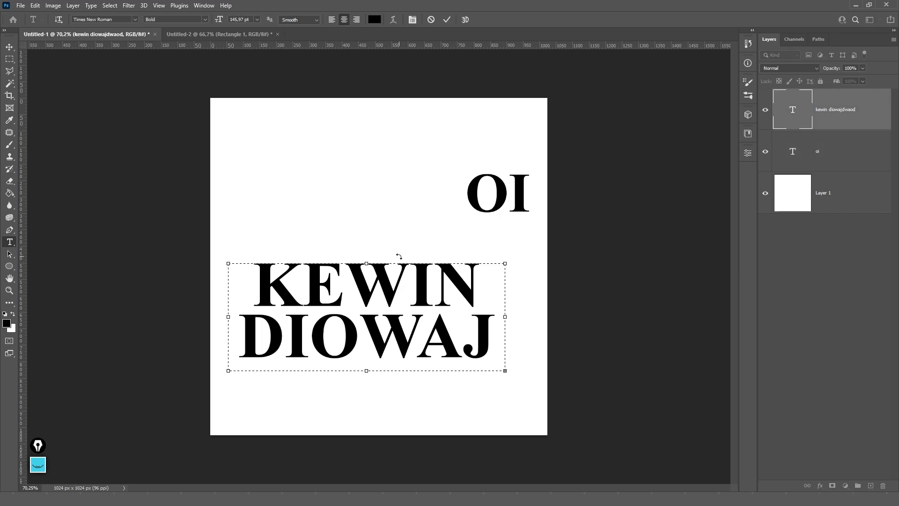
key(Escape)
key(v)
drag(391, 252, 389, 279)
key(t)
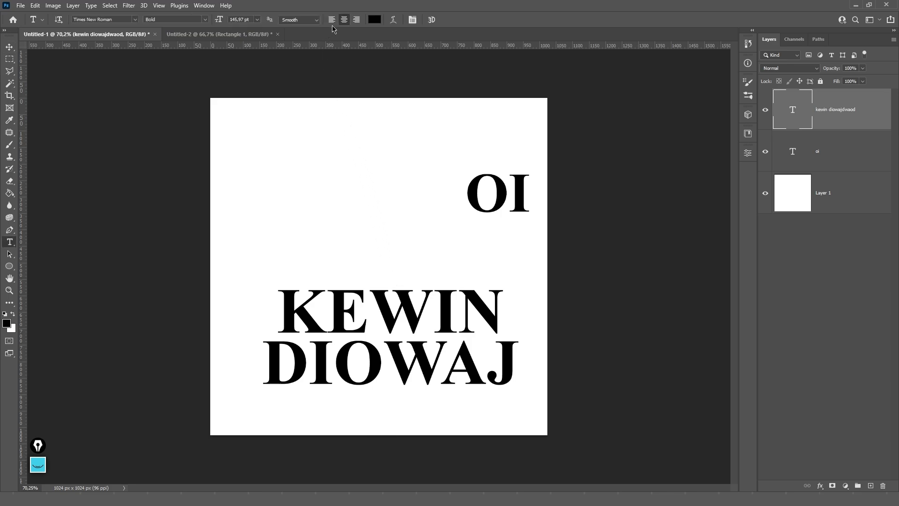
click(332, 19)
click(345, 20)
click(356, 19)
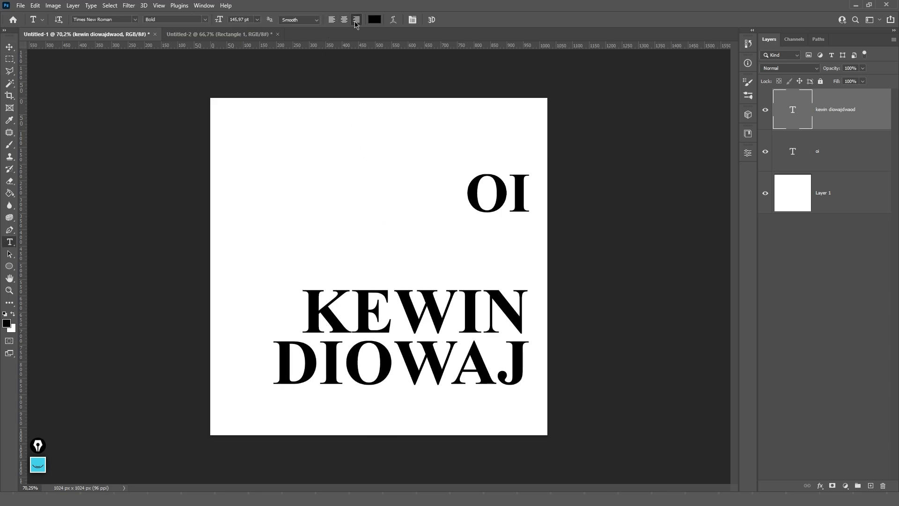
click(345, 19)
click(332, 19)
click(344, 20)
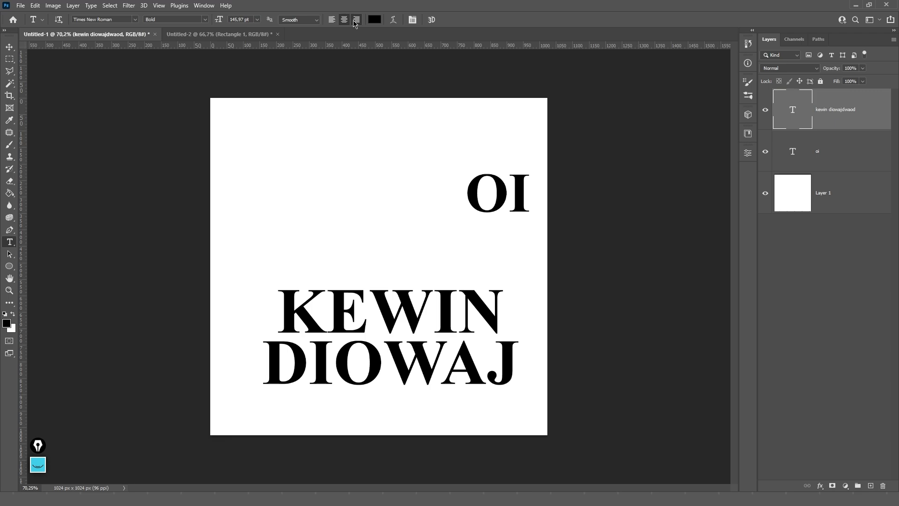
click(356, 19)
click(375, 19)
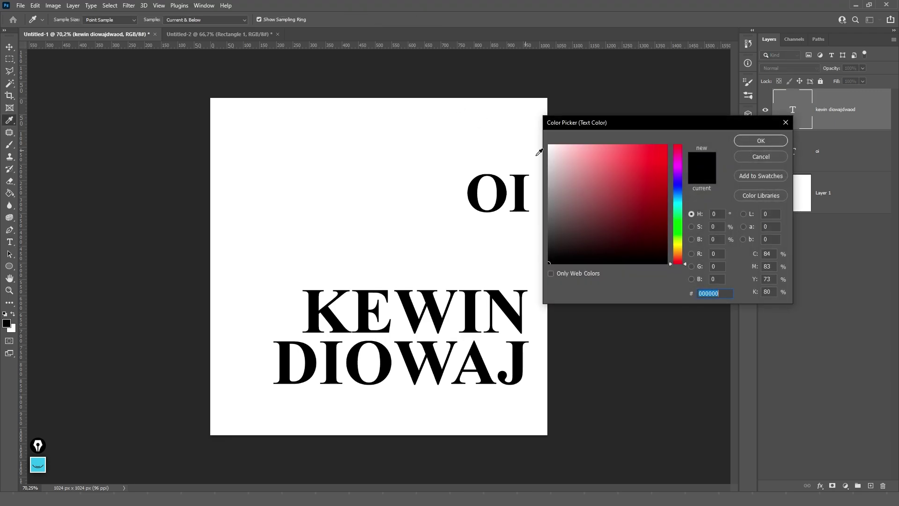
click(663, 152)
click(759, 141)
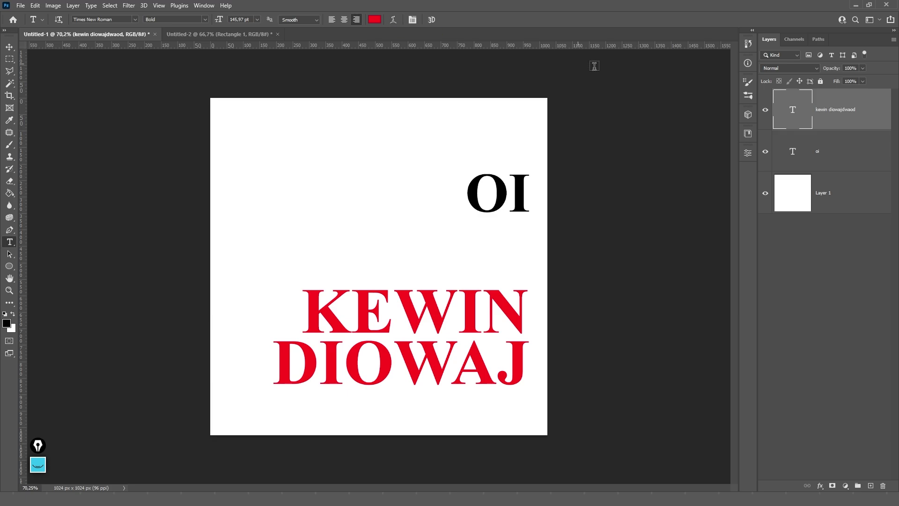
click(766, 112)
click(816, 157)
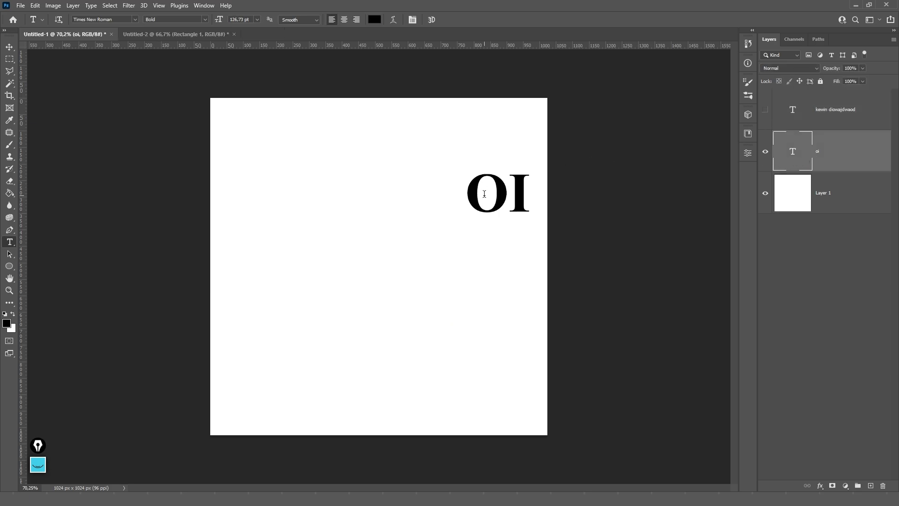
click(520, 197)
double_click(520, 197)
text(kewin)
key(ctrl+Return)
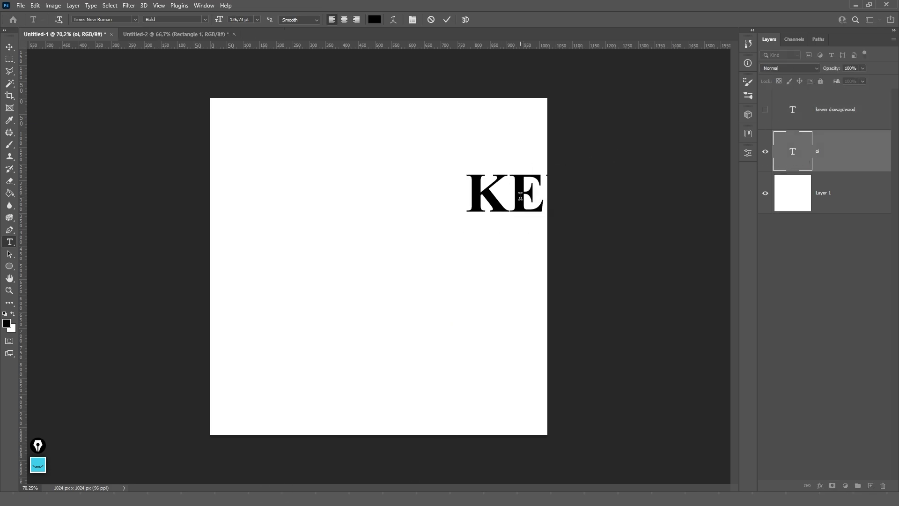
- Move the KEWIN text toward the canvas centre
key(v)
drag(546, 182, 384, 236)
key(t)
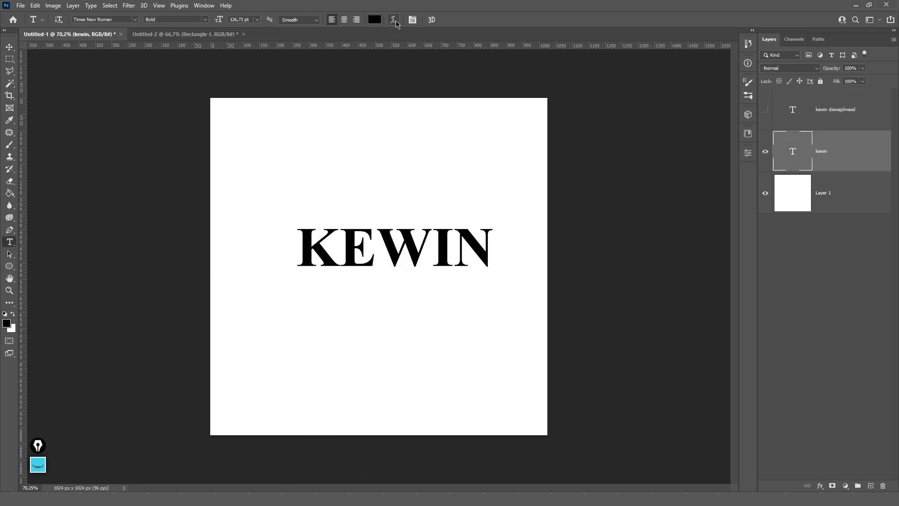
- Warp KEWIN into an Arch with +14 bend and 0 distortion
click(393, 19)
click(574, 132)
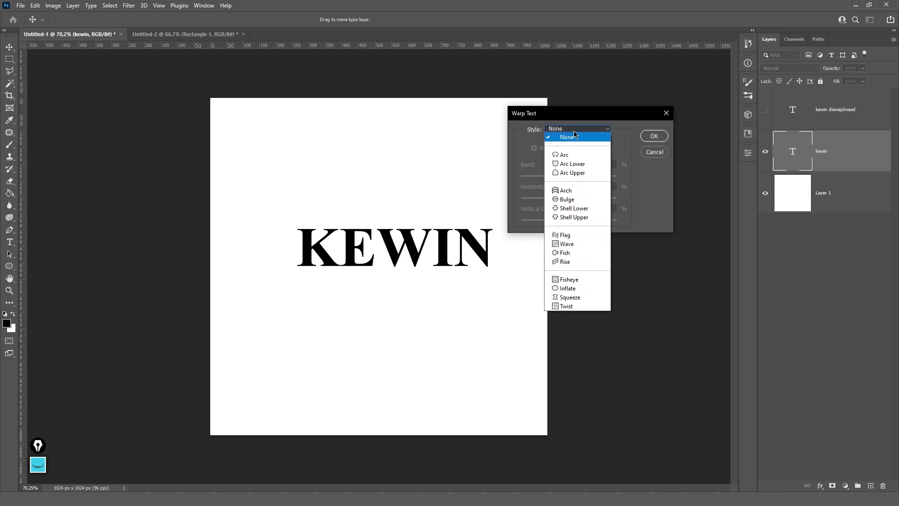
click(573, 112)
drag(544, 115, 492, 88)
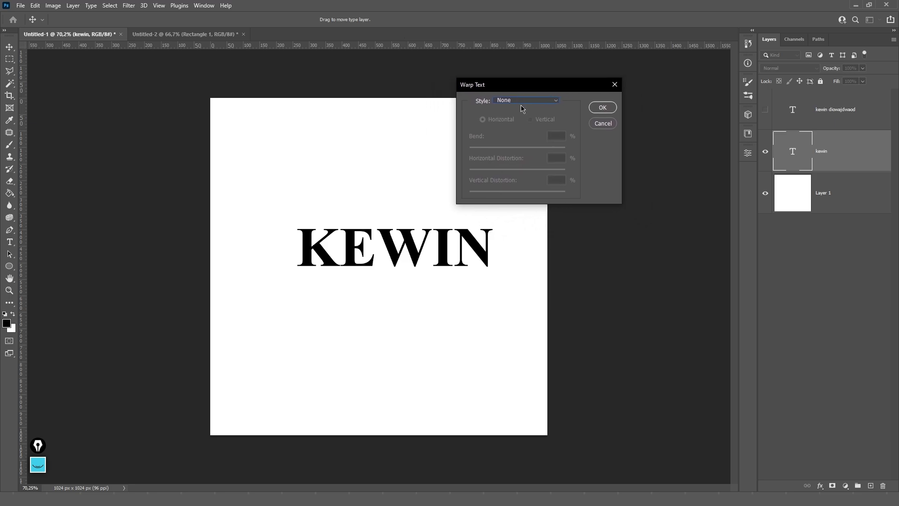
click(522, 100)
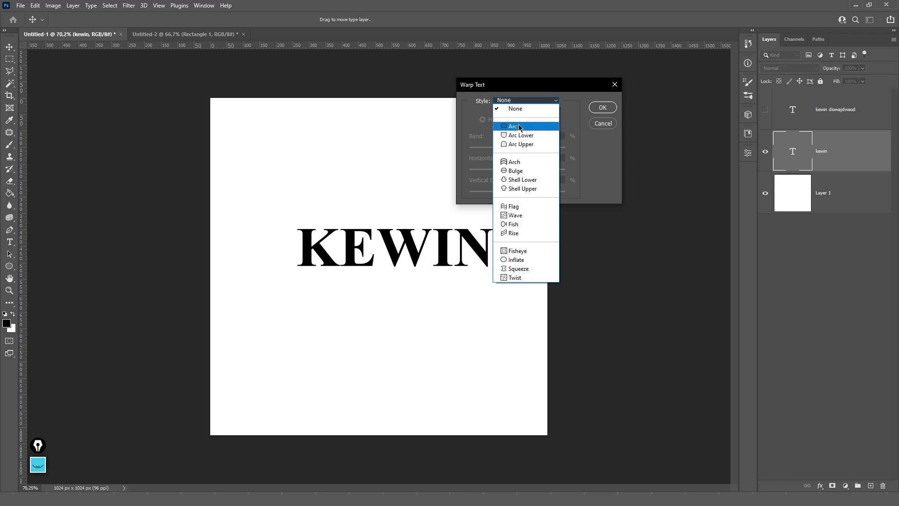
click(522, 164)
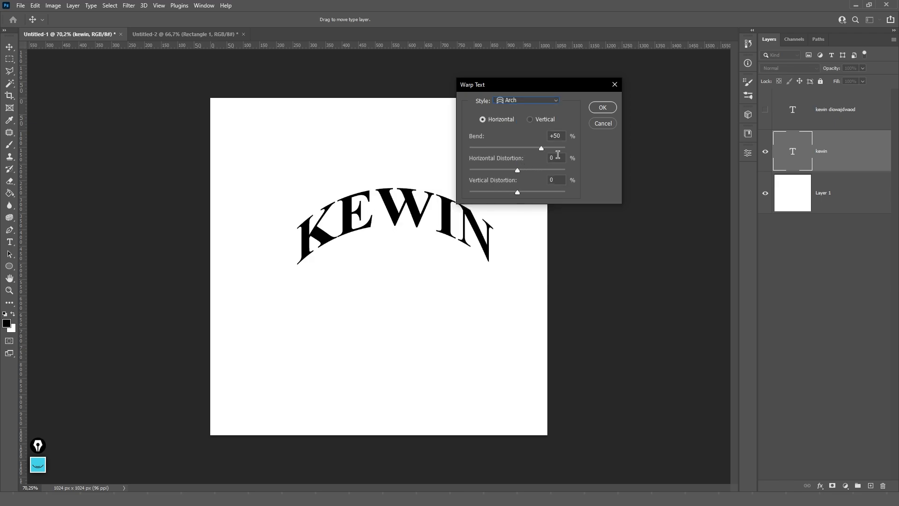
drag(541, 149, 514, 171)
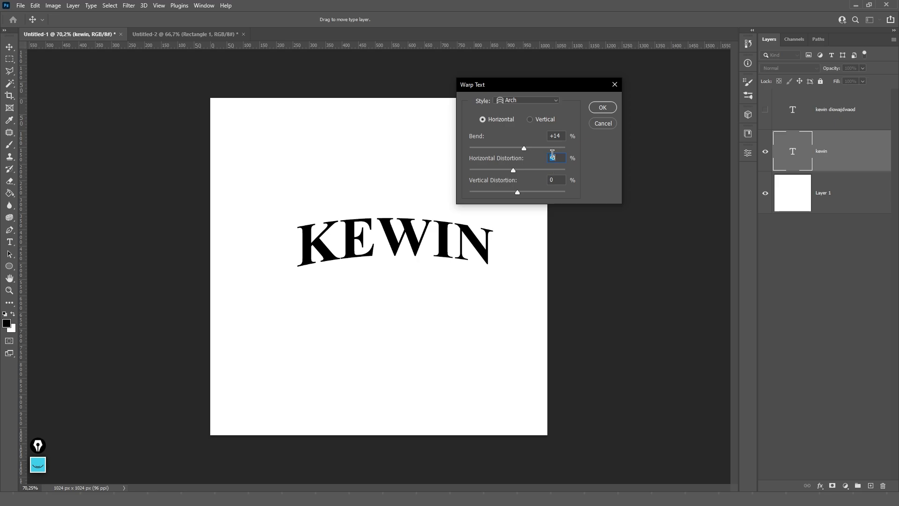
text(0)
click(601, 107)
- Select parts of the arched KEWIN text, then finish editing it
click(374, 241)
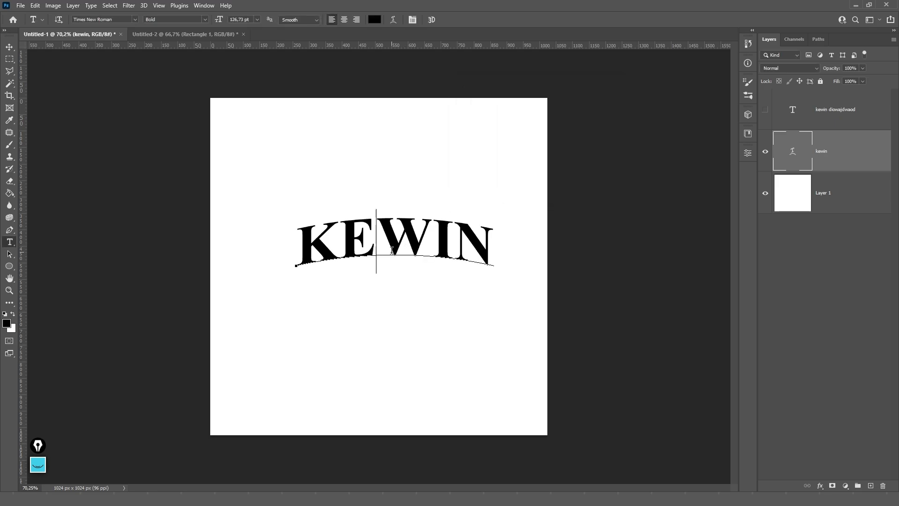
drag(454, 241, 308, 240)
click(323, 243)
double_click(422, 236)
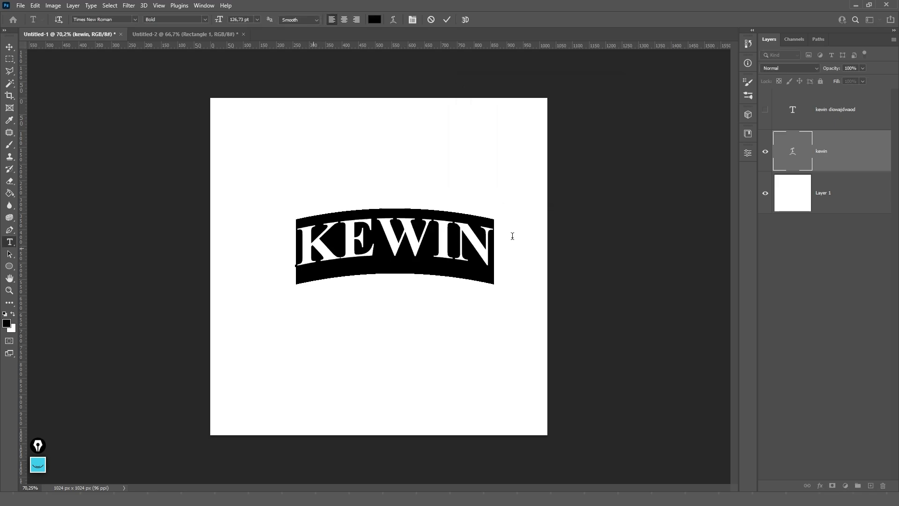
click(514, 244)
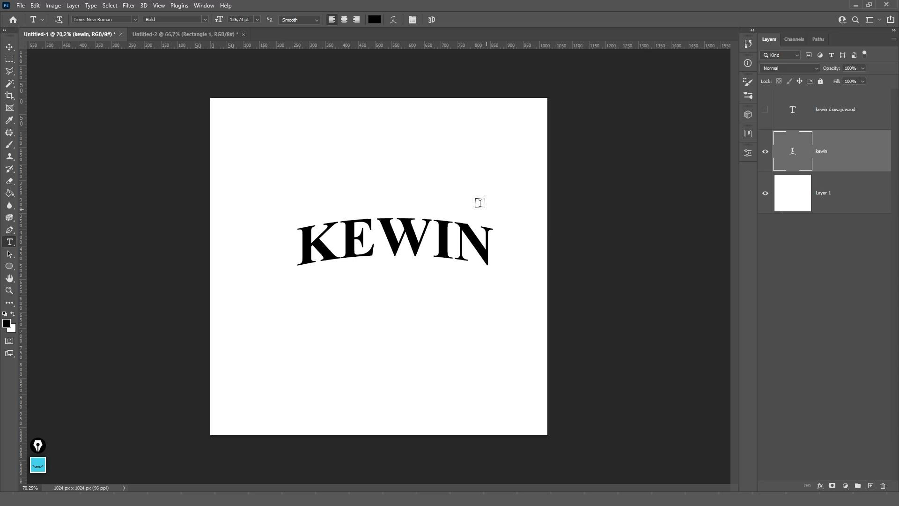
click(389, 107)
- Browse the Character and Paragraph panels, then make KEWIN 3D without switching workspace
click(414, 21)
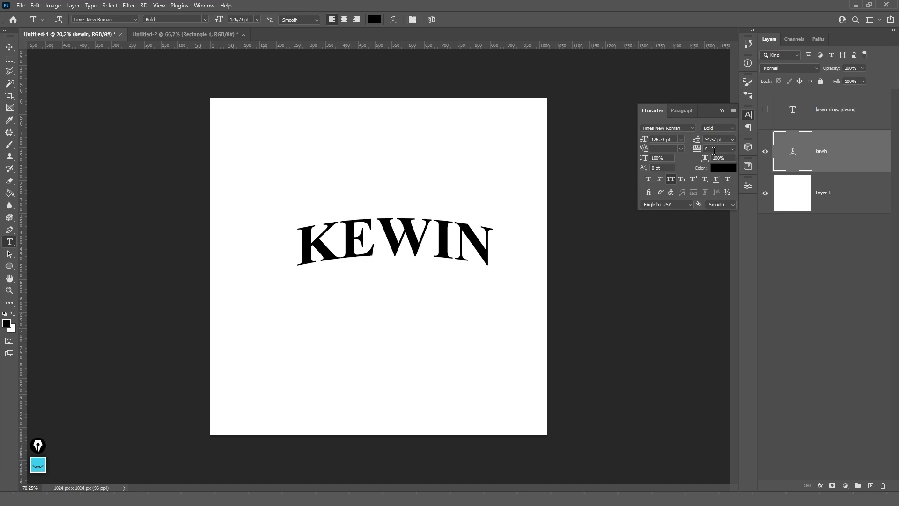
click(748, 115)
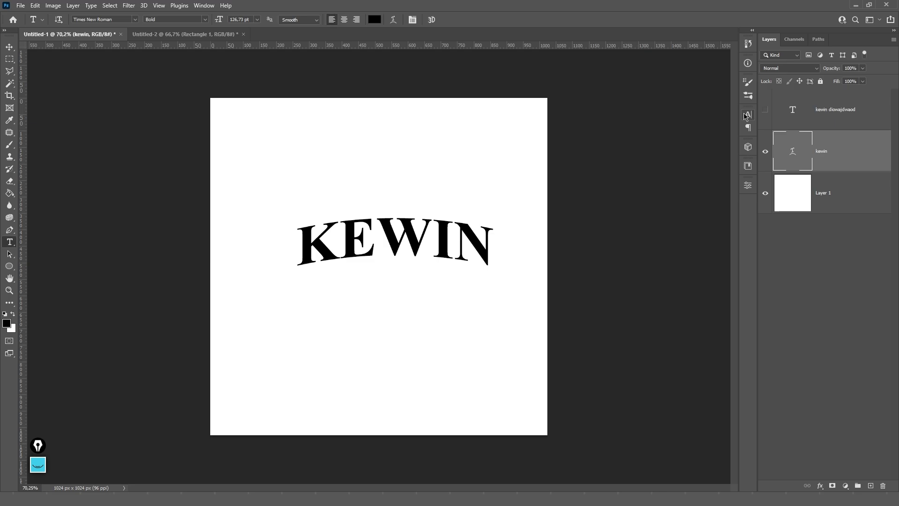
click(412, 20)
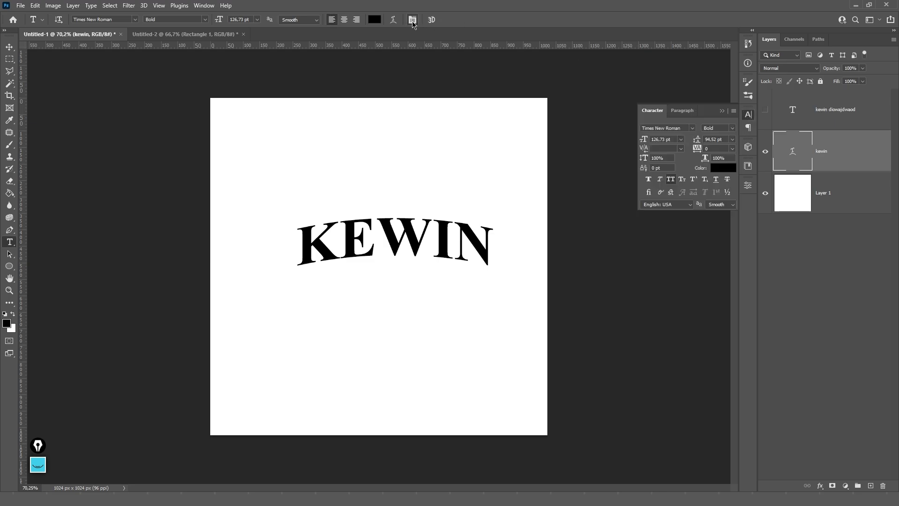
click(748, 128)
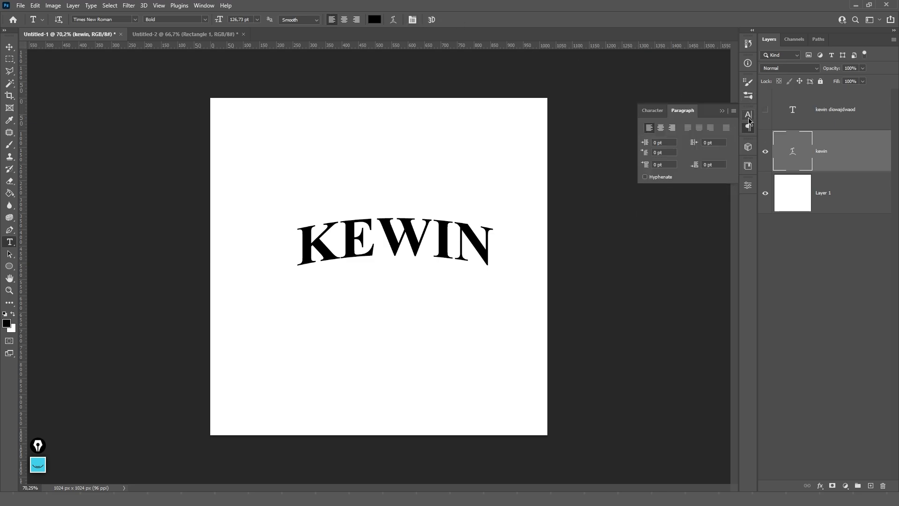
click(748, 115)
click(748, 129)
click(749, 115)
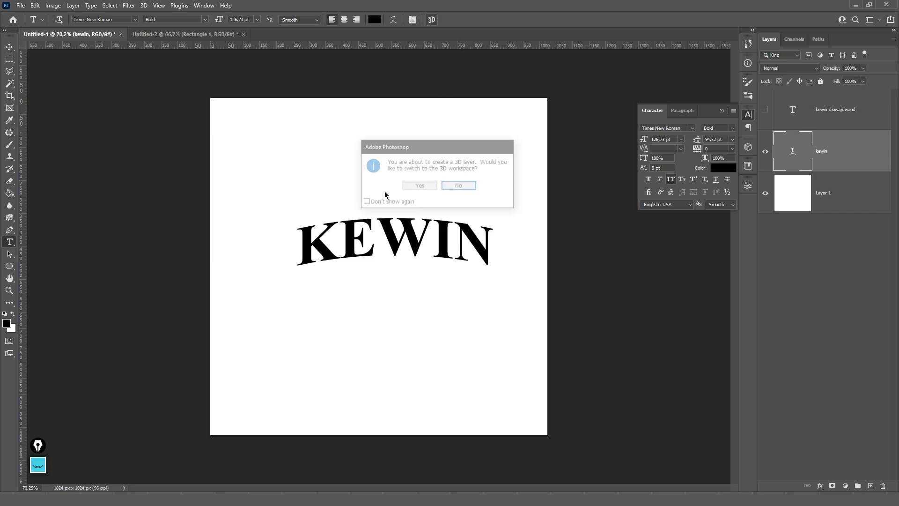
click(469, 185)
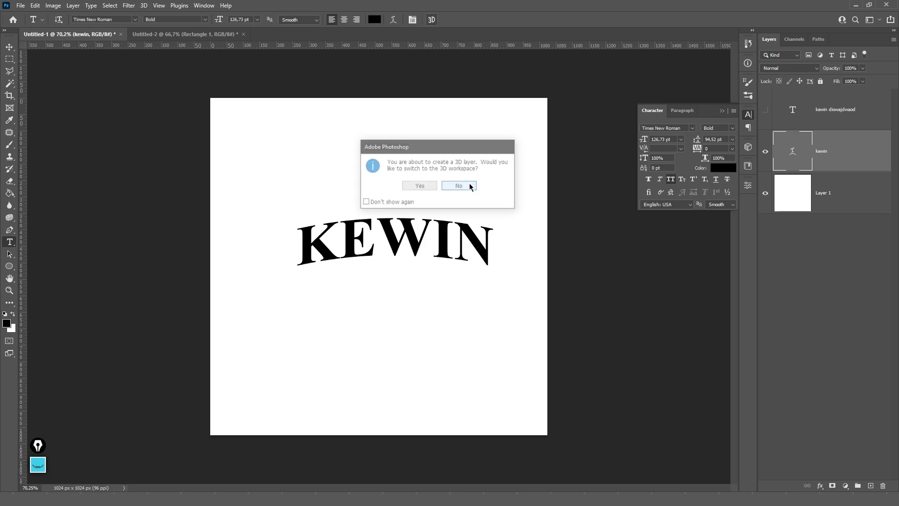
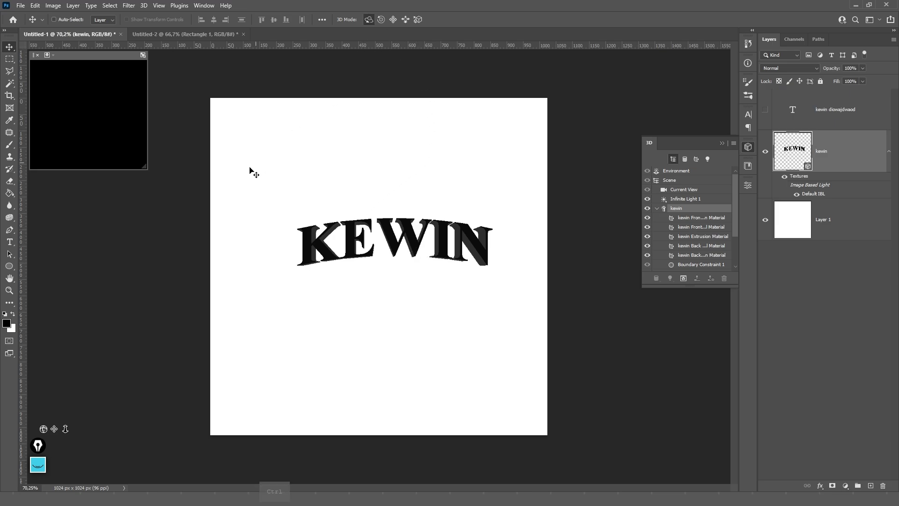
- Undo KEWIN's 3D conversion, then try Faux Bold in the Character panel and turn it off
key(ctrl+z)
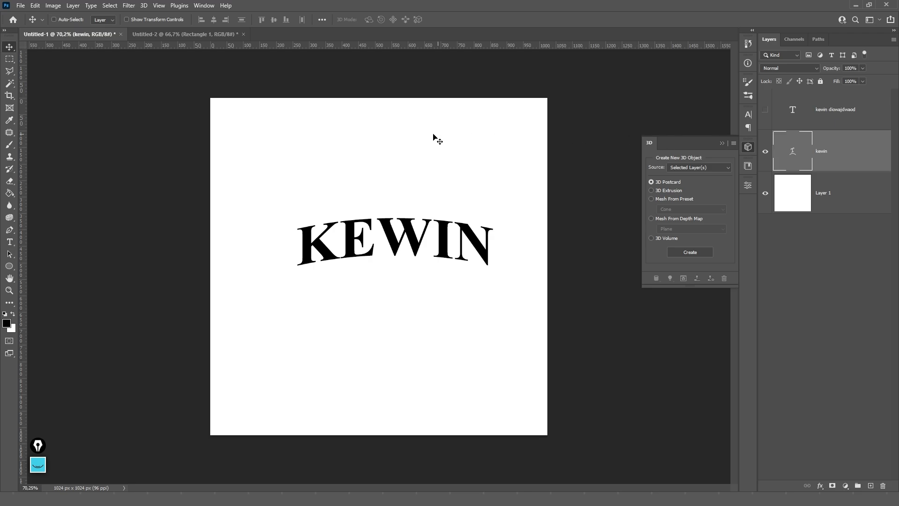
key(t)
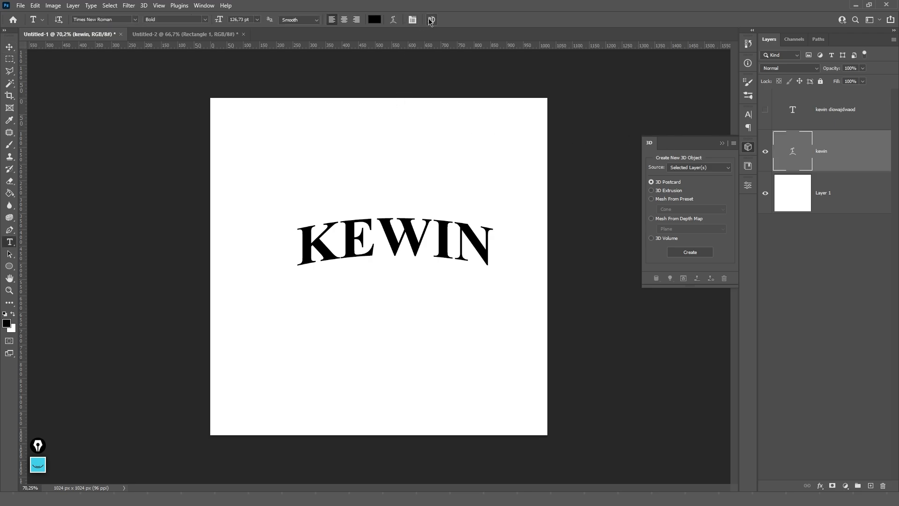
click(748, 126)
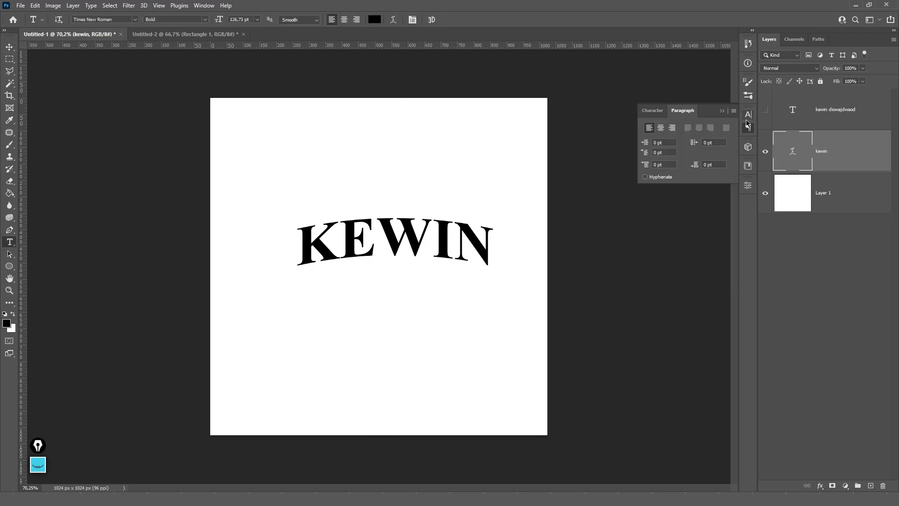
click(749, 115)
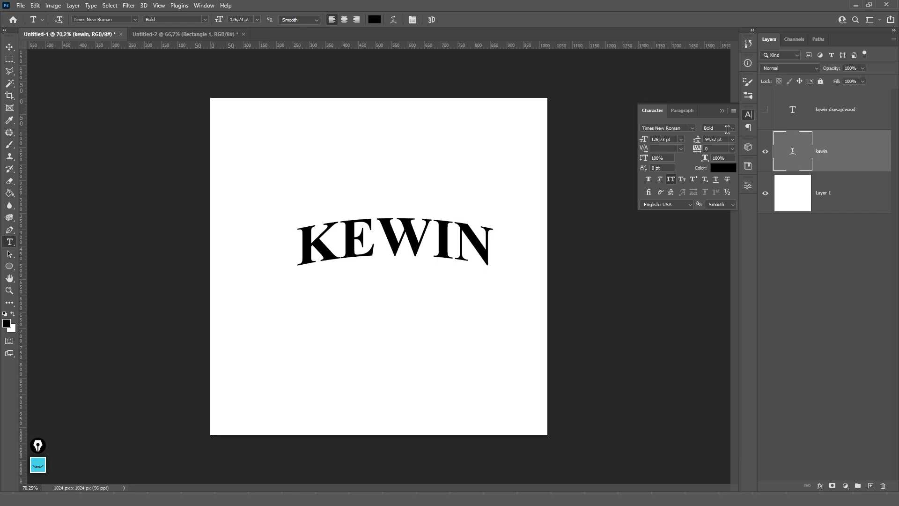
click(651, 182)
click(651, 182)
- Swap visibility between the red name layer and the black arched kewin layer, briefly editing KEWIN
click(766, 110)
click(765, 150)
click(803, 121)
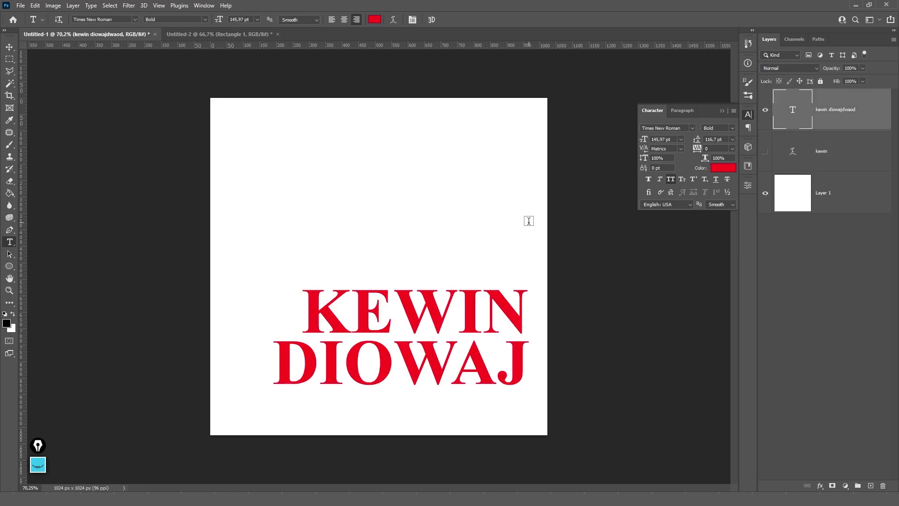
click(765, 110)
click(766, 151)
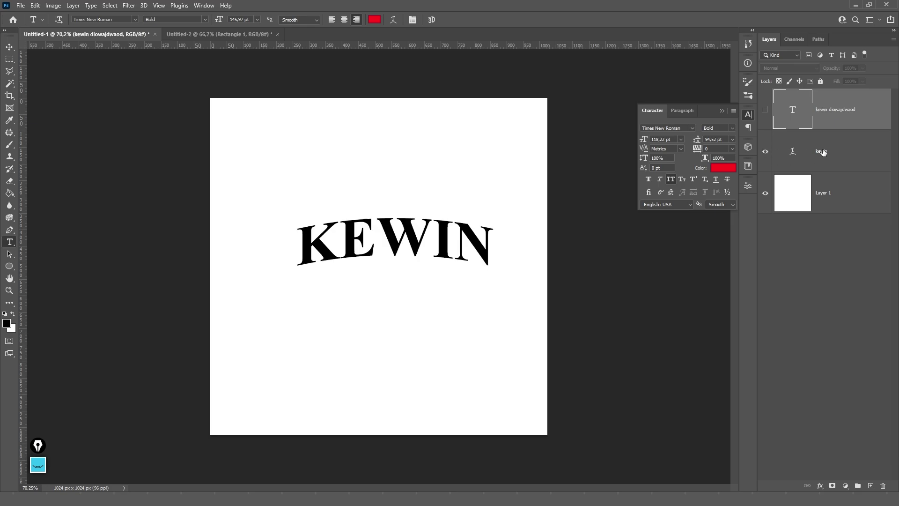
click(824, 151)
click(343, 237)
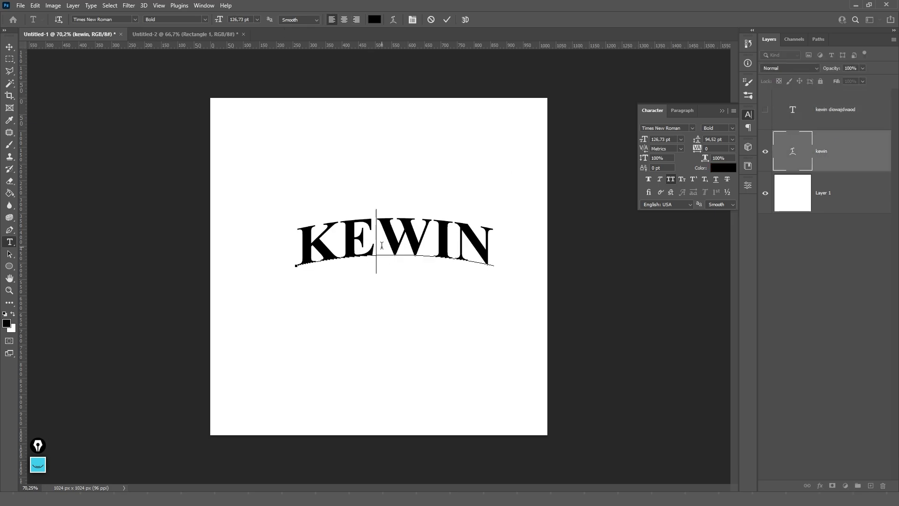
key(Escape)
click(766, 151)
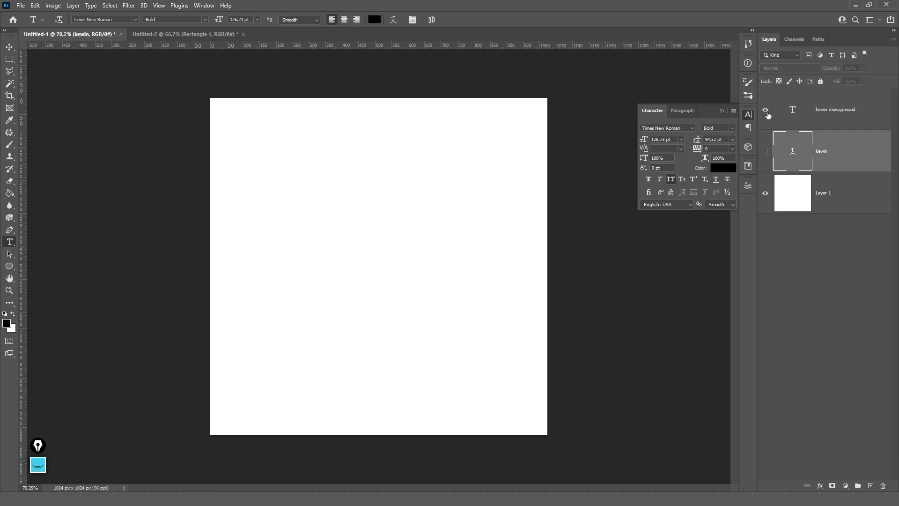
click(765, 110)
click(831, 120)
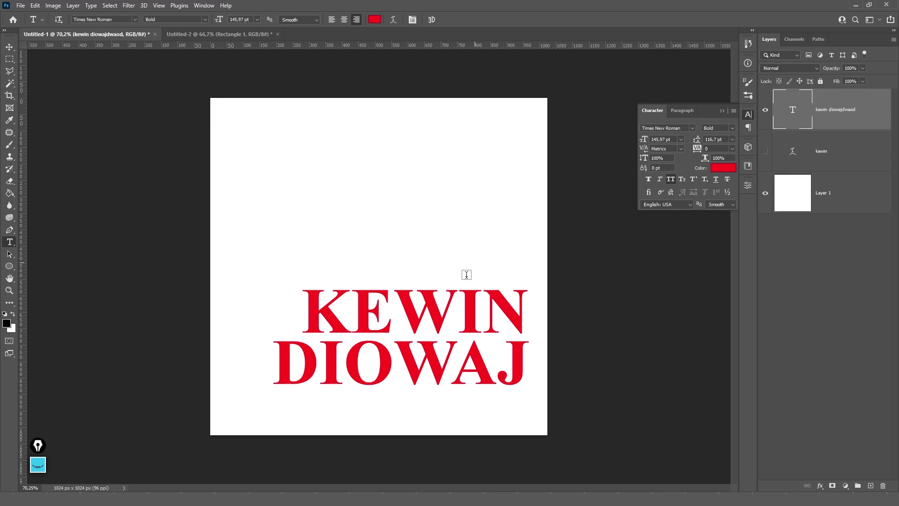
click(434, 337)
right_click(433, 329)
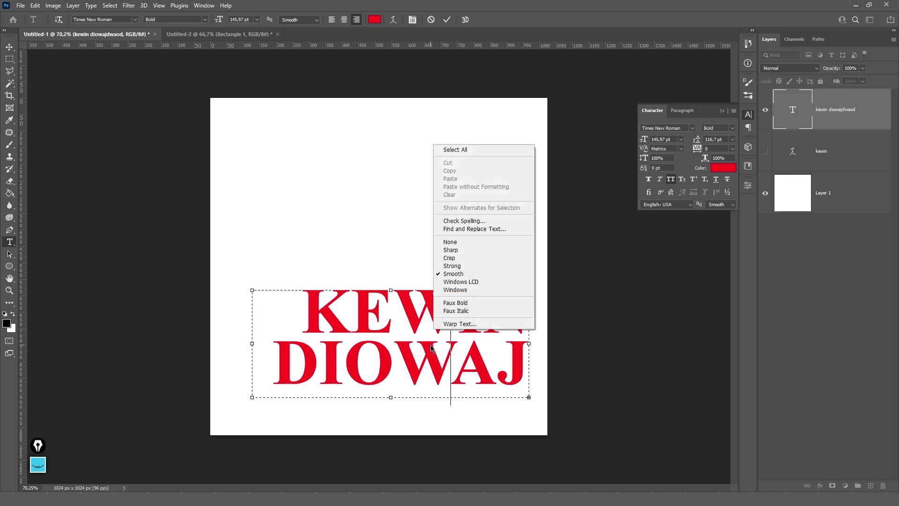
click(431, 348)
key(ctrl+a)
right_click(432, 351)
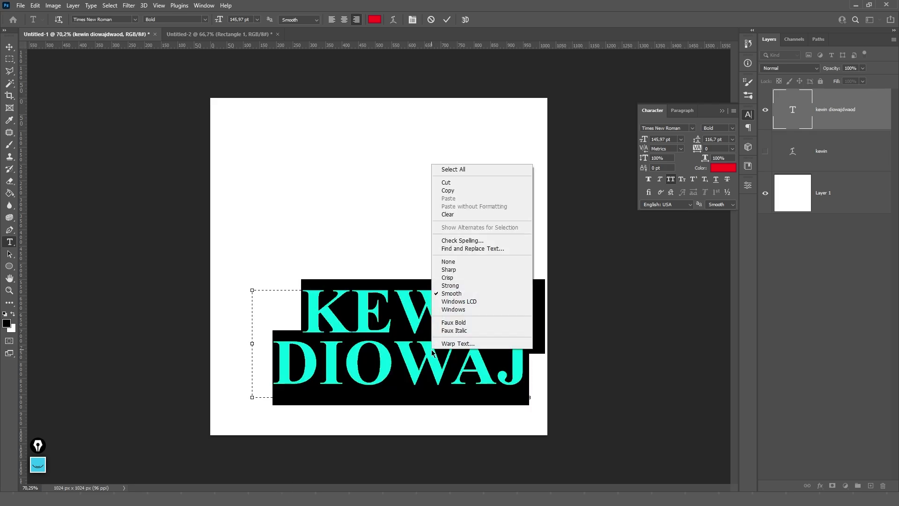
key(Escape)
key(Escape)
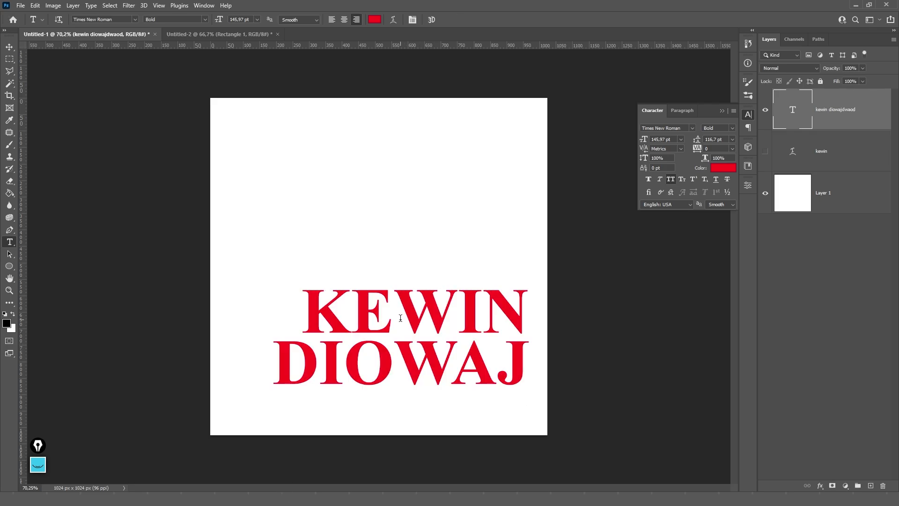
- Convert the red two-line text layer to point text
right_click(401, 323)
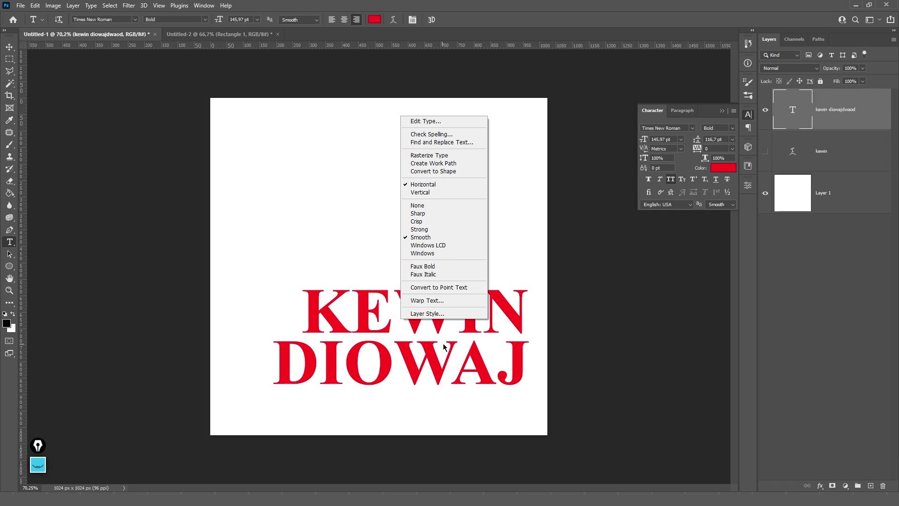
click(445, 312)
click(446, 312)
right_click(433, 322)
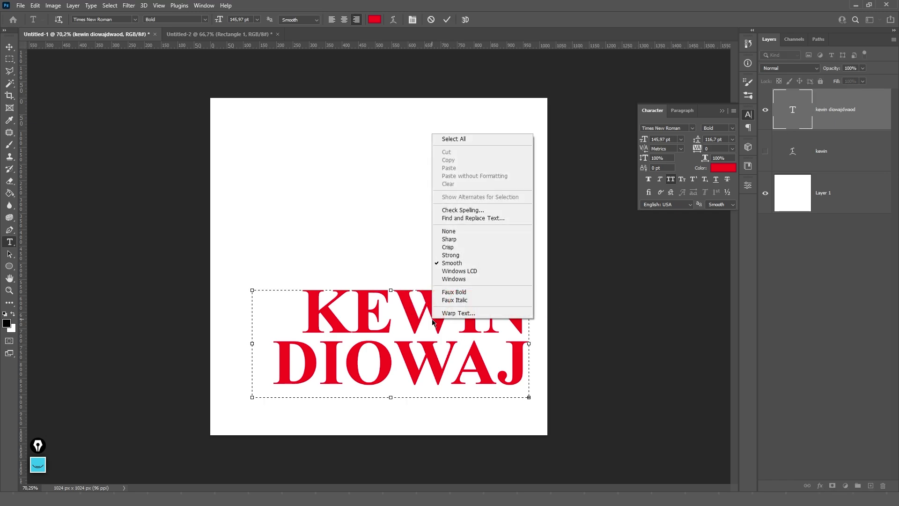
click(389, 321)
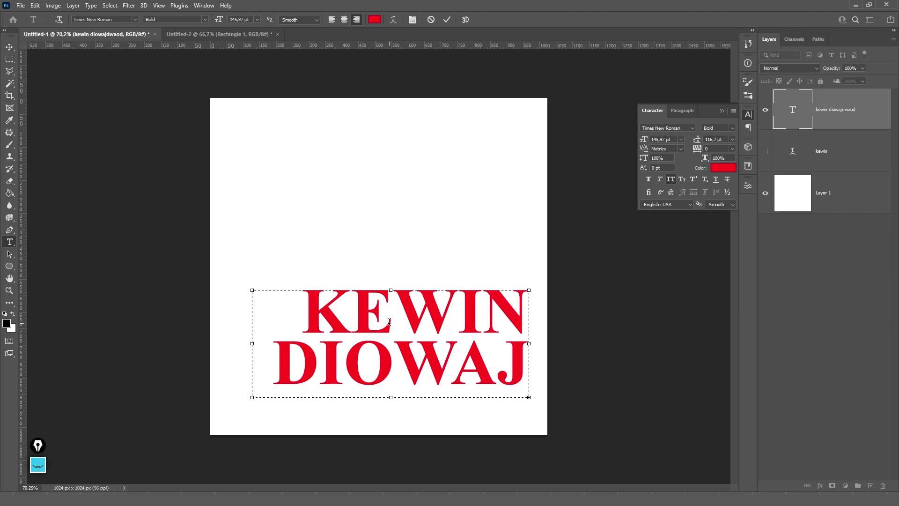
key(Escape)
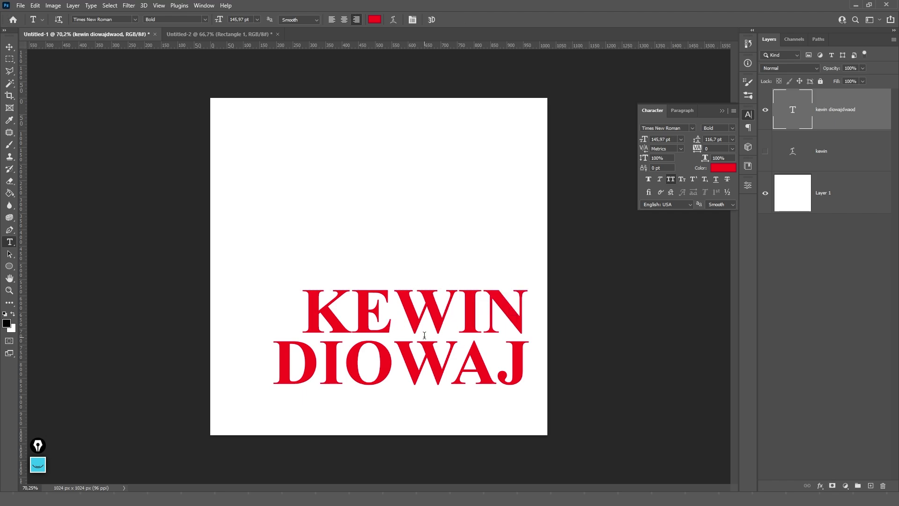
right_click(430, 304)
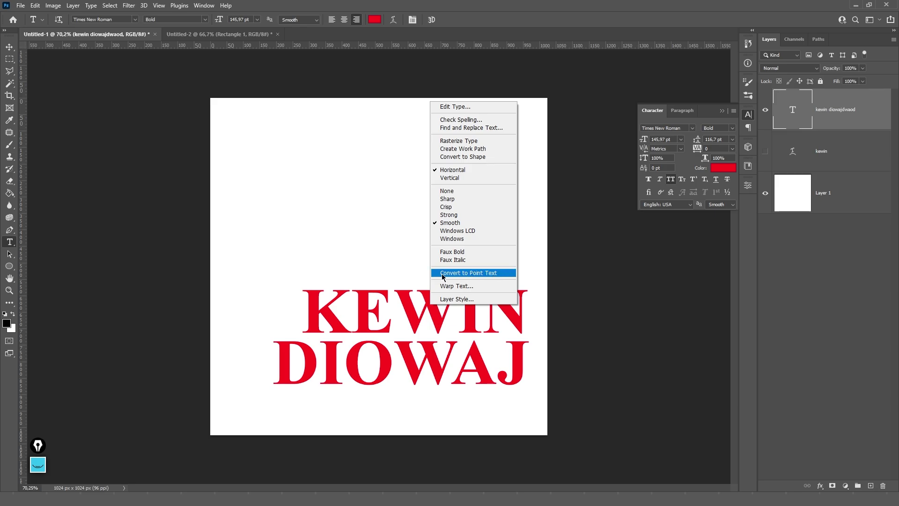
click(497, 276)
- Confirm the point-text conversion warning and commit the red text
click(447, 192)
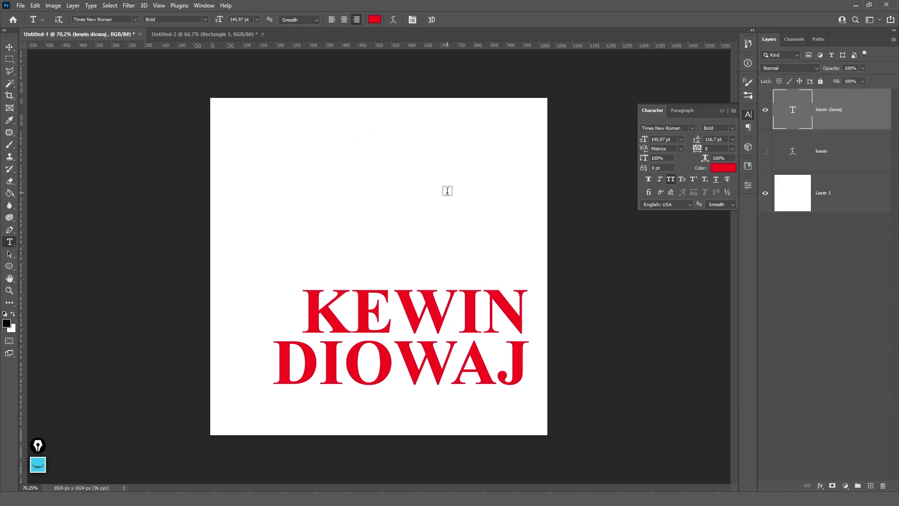
click(417, 298)
drag(512, 358, 301, 295)
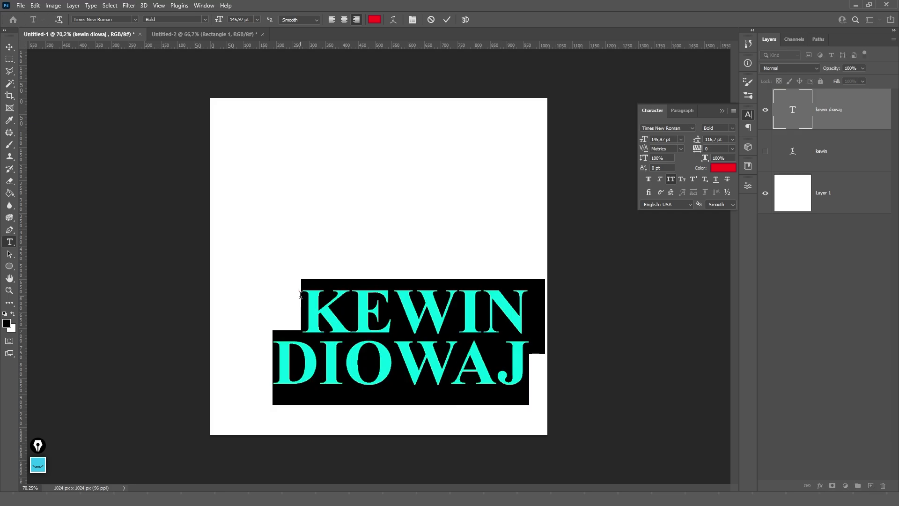
key(ctrl+Return)
- Show the black arched KEWIN layer and convert it to paragraph text
click(765, 151)
click(838, 151)
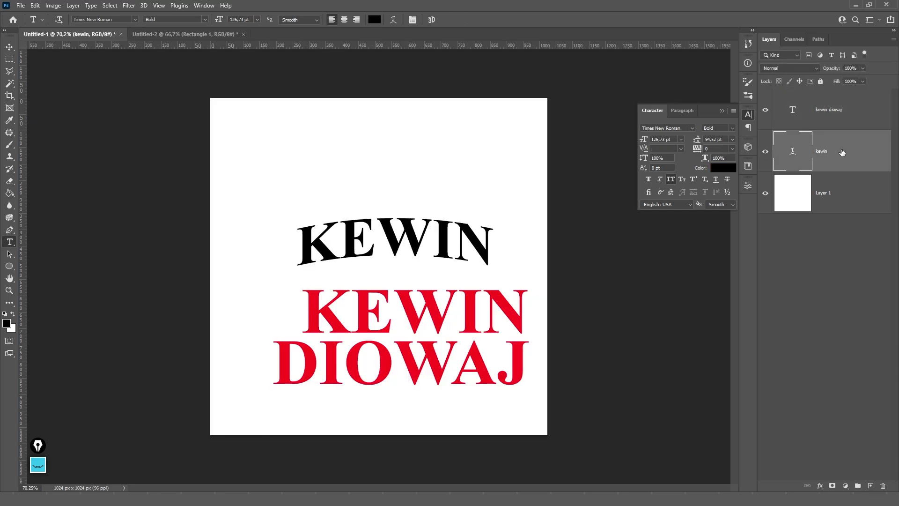
click(403, 236)
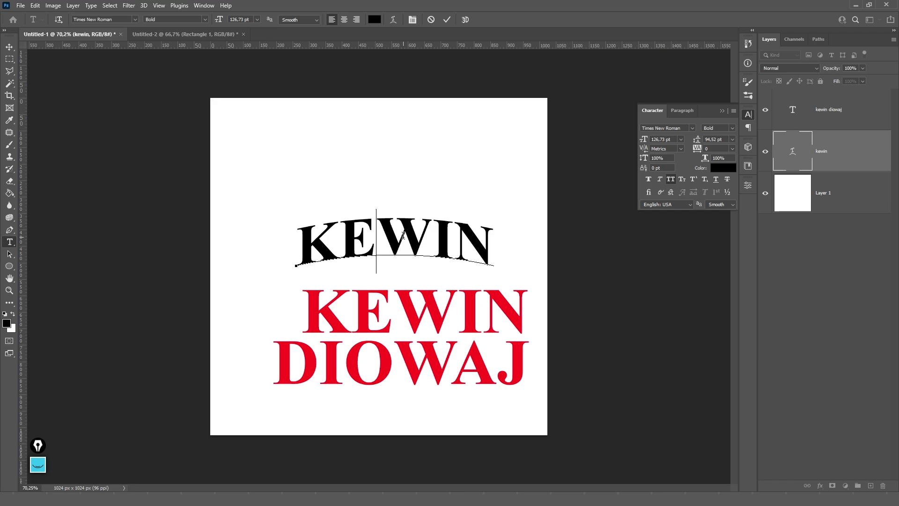
key(Escape)
right_click(403, 238)
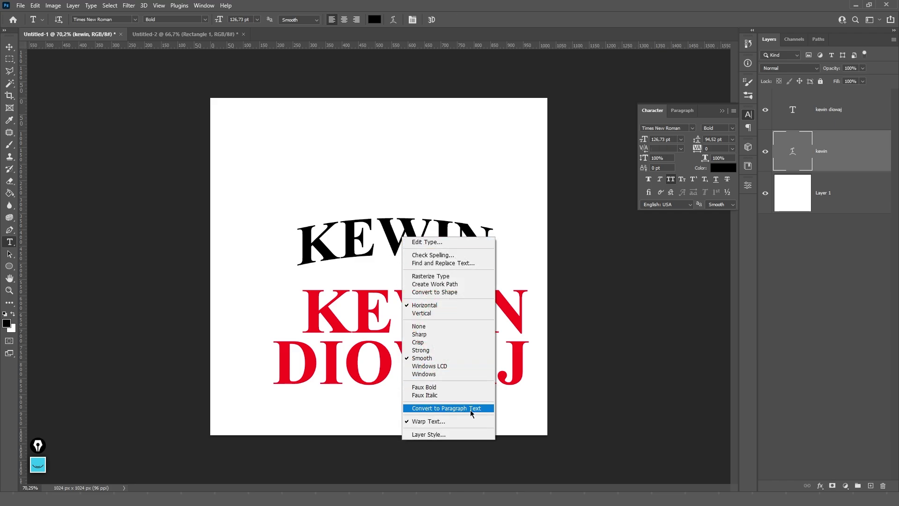
click(473, 409)
click(429, 191)
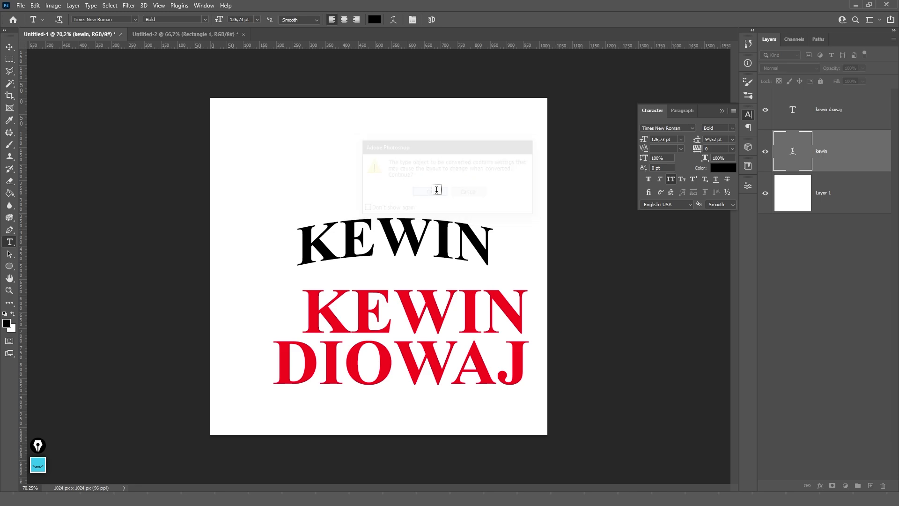
- Widen KEWIN's paragraph text box, then undo a trial skew
click(427, 231)
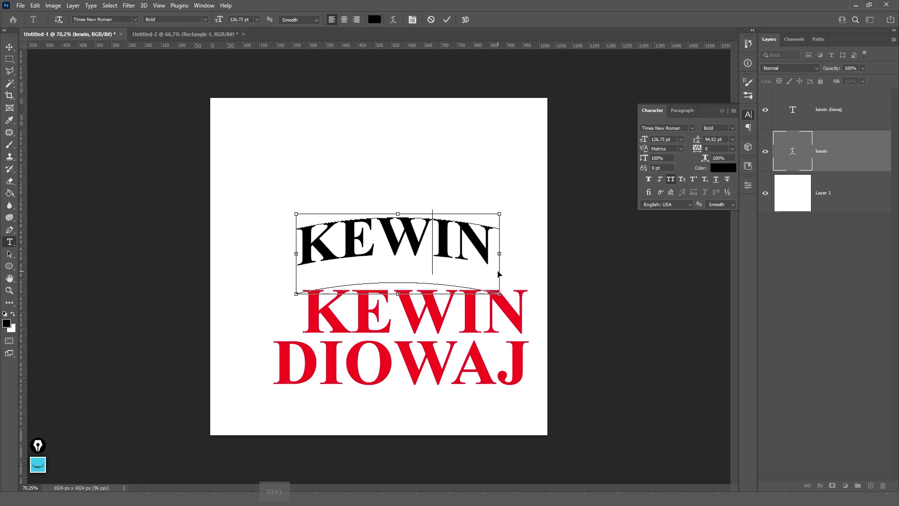
drag(501, 254, 463, 236)
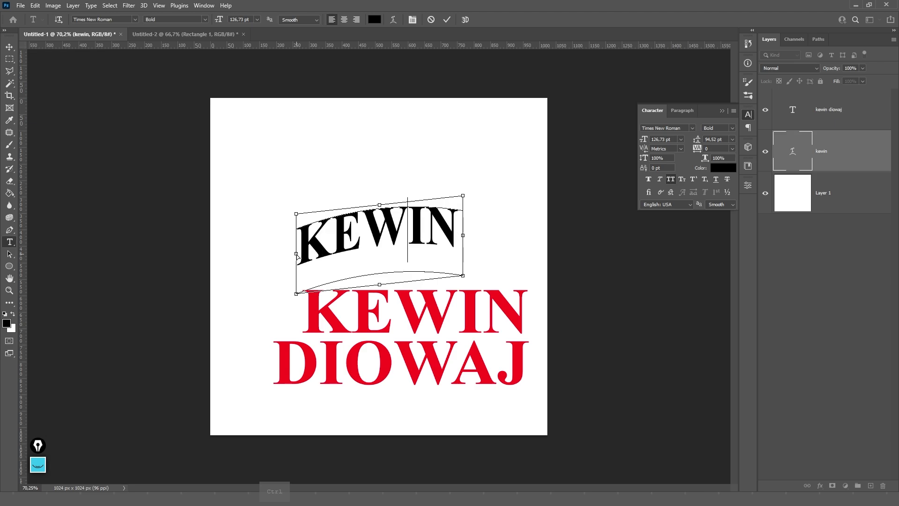
drag(296, 254, 282, 228)
key(ctrl+z)
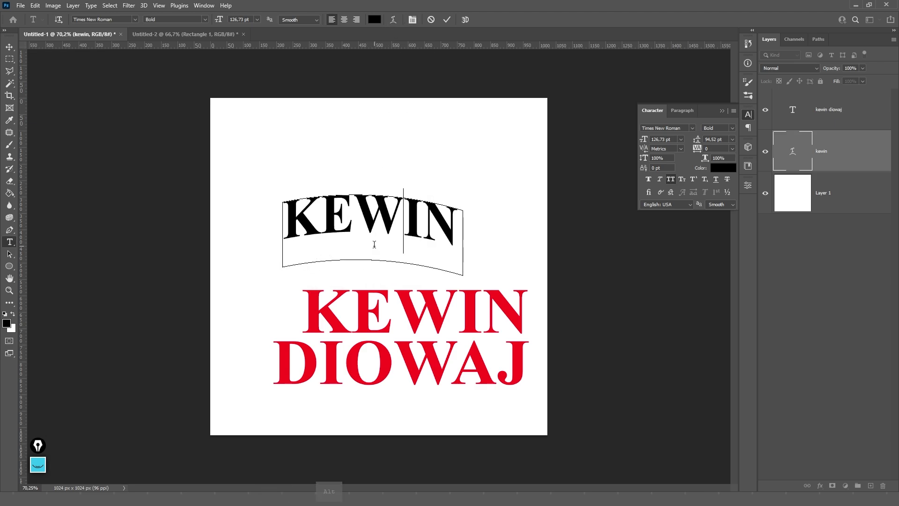
- Remove KEWIN's Arch warp by setting the Warp Text style to None
key(alt+space)
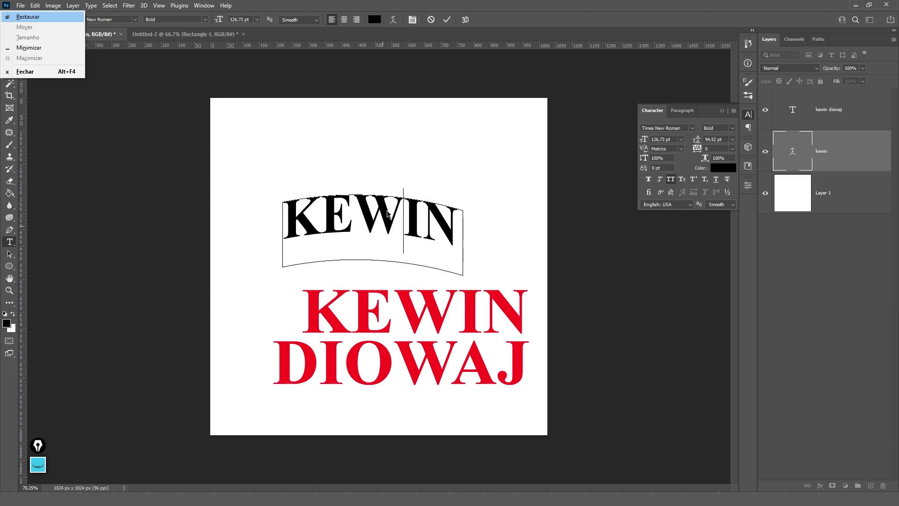
key(Escape)
key(Escape)
key(p)
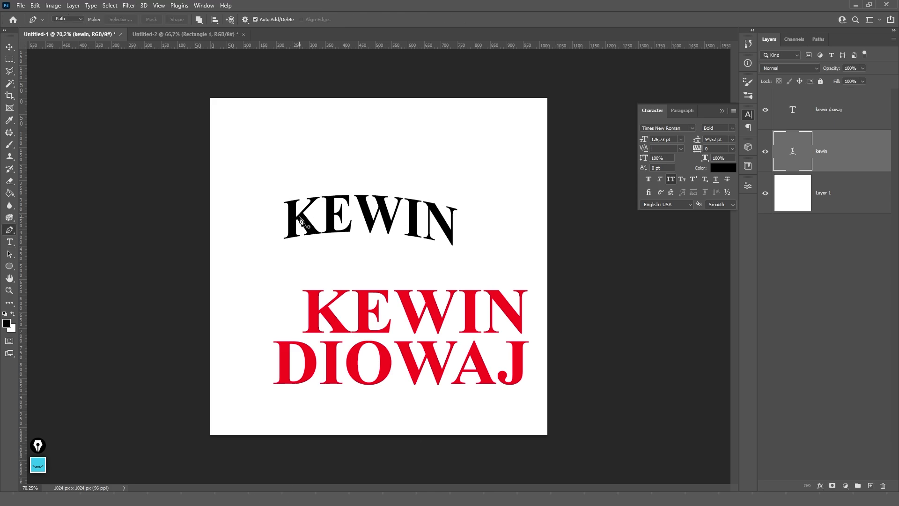
key(t)
click(394, 20)
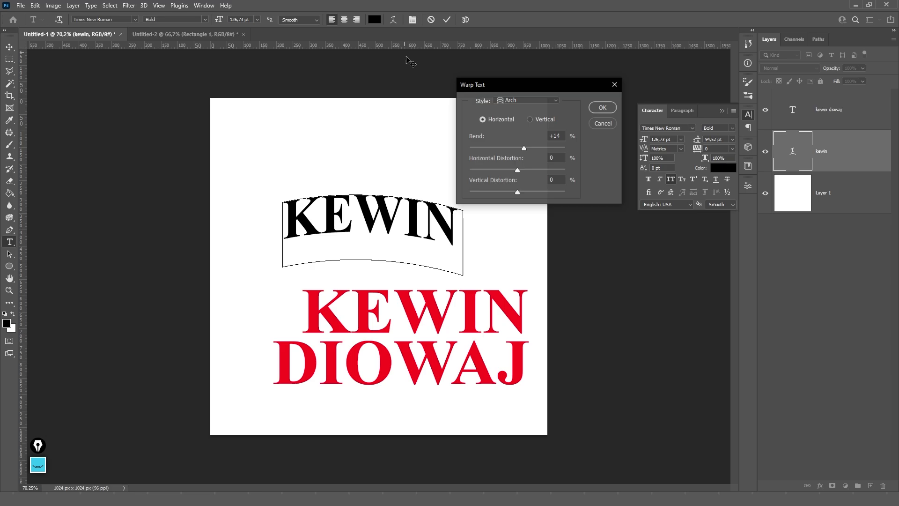
click(530, 102)
click(532, 104)
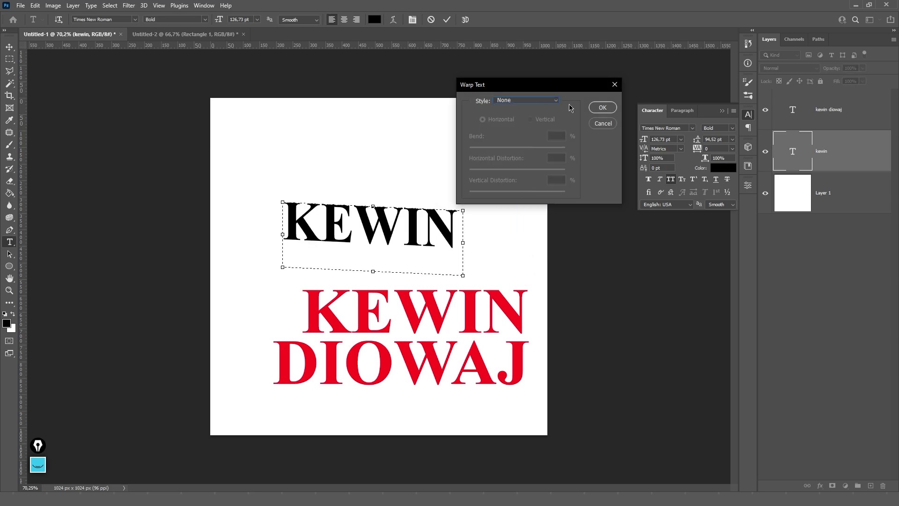
click(601, 108)
- Shrink KEWIN and move it down and left on the page
drag(463, 276, 461, 229)
key(ctrl+Return)
key(v)
drag(379, 216, 347, 261)
- Skew KEWIN upward on the right, commit it, then delete the kewin layer
key(t)
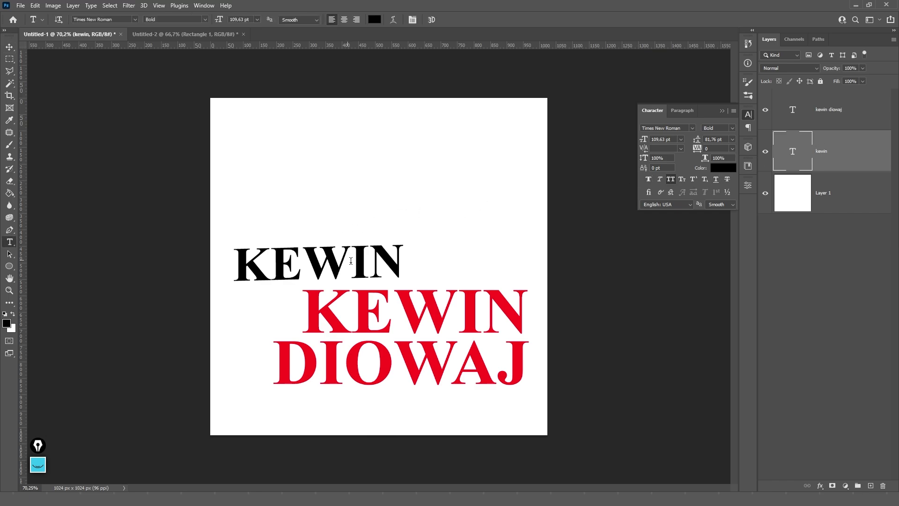
click(351, 264)
drag(409, 273, 398, 241)
key(Escape)
key(Delete)
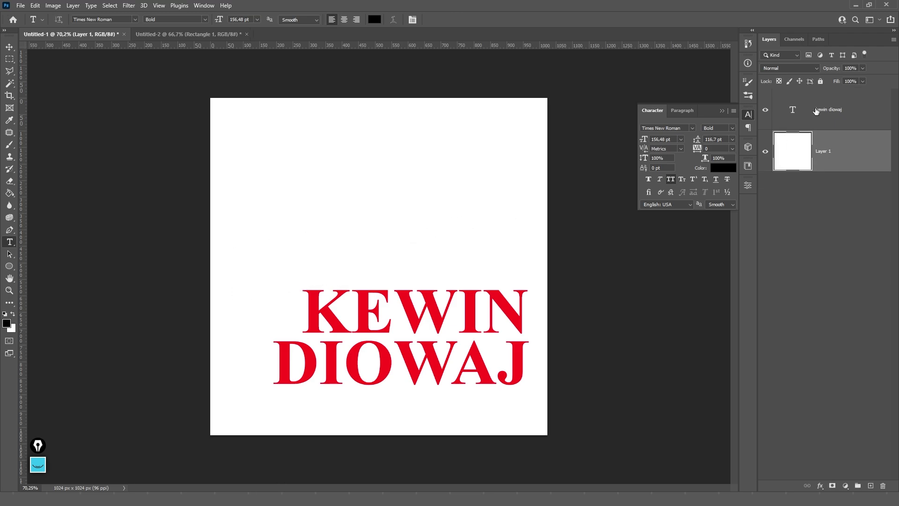
- Delete the red name layer and draw a wavy pen path across the page
key(Delete)
key(p)
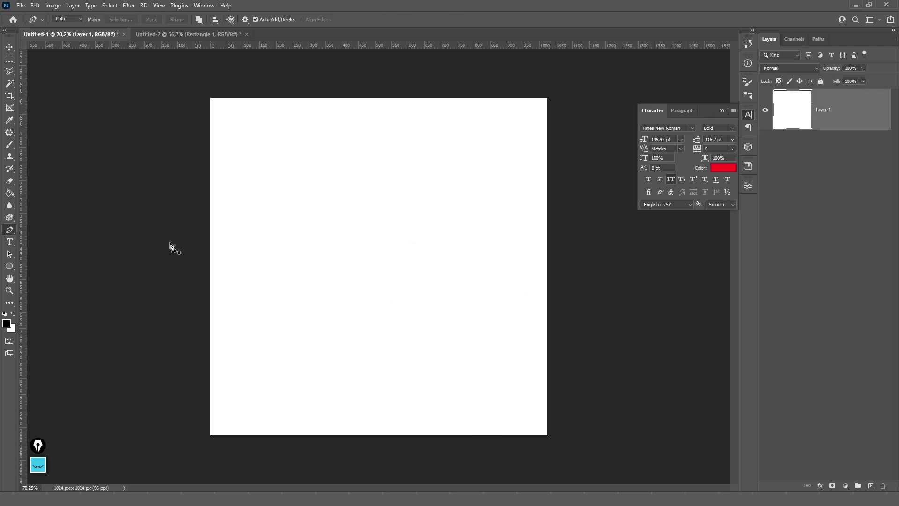
click(170, 231)
shift+click(265, 231)
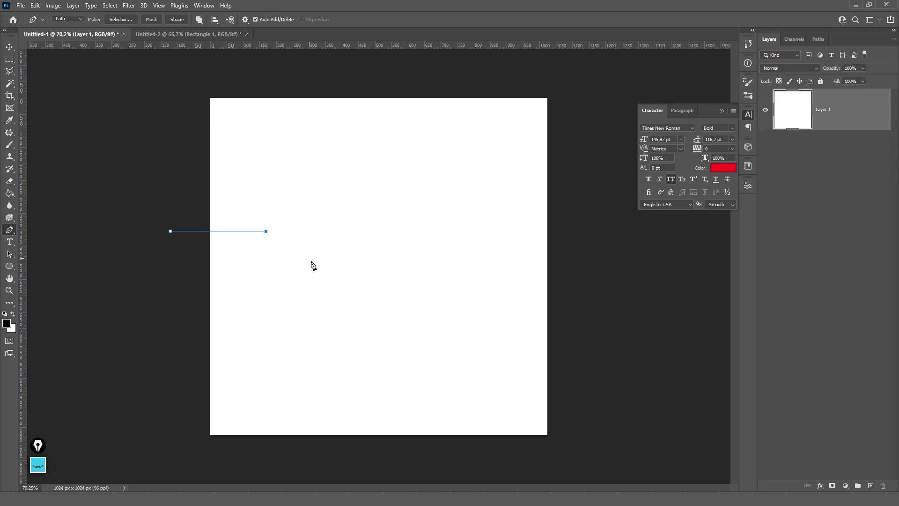
drag(334, 297, 402, 296)
drag(455, 254, 483, 225)
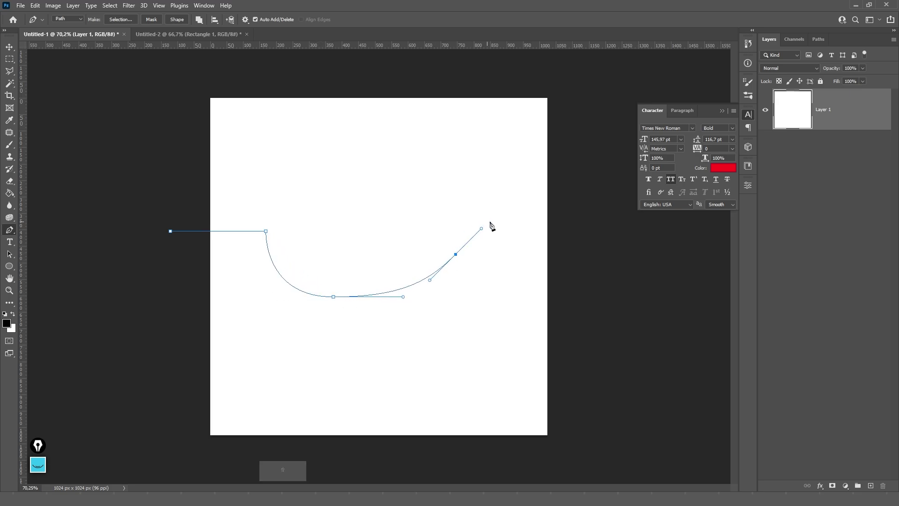
drag(528, 255, 586, 222)
shift+click(645, 255)
- Set the text 'NIKE' on the wavy path after discarding a placeholder layer
key(t)
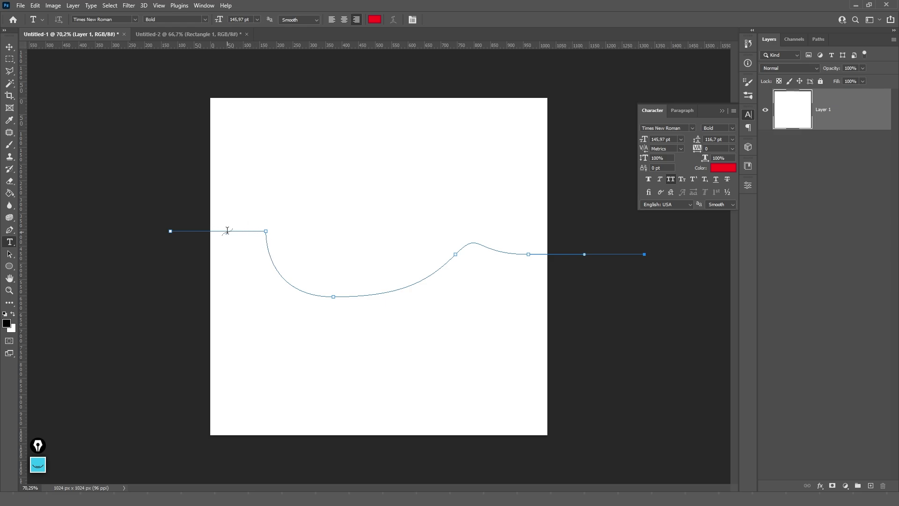
click(268, 249)
key(ctrl+Return)
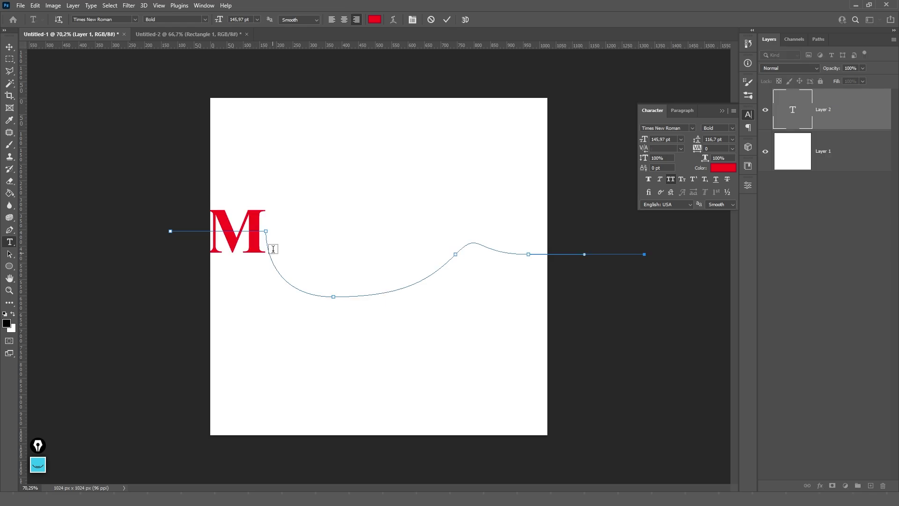
key(ctrl+z)
click(266, 235)
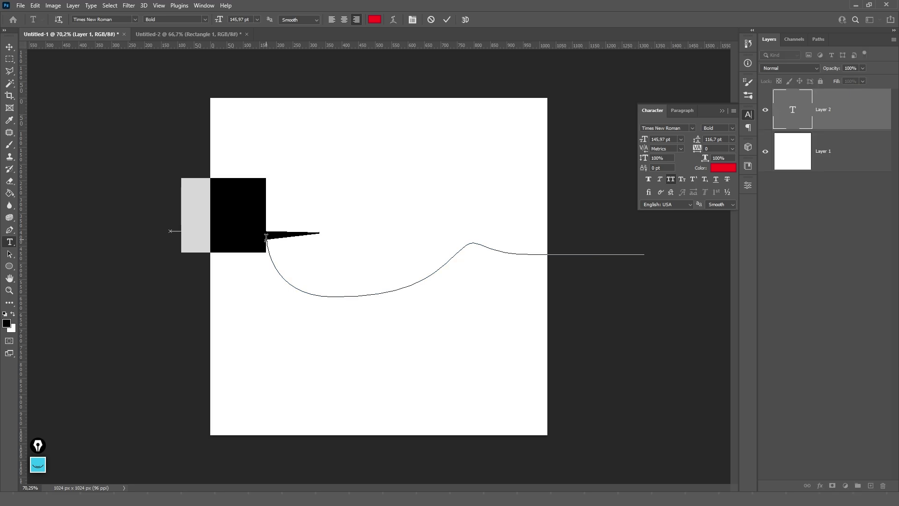
text(NIKE)
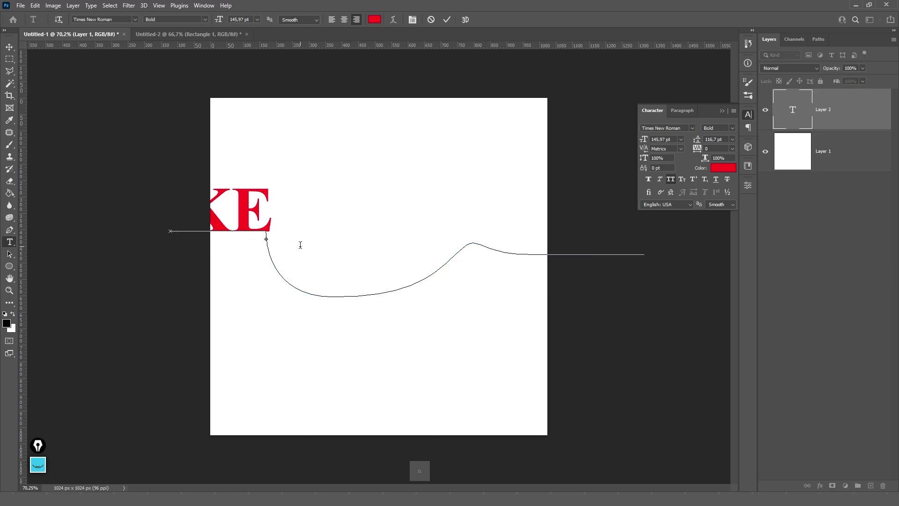
- Slide the text rightward along the curve, commit it, then delete the layer
drag(265, 239, 408, 284)
drag(488, 239, 518, 253)
key(ctrl+Return)
key(v)
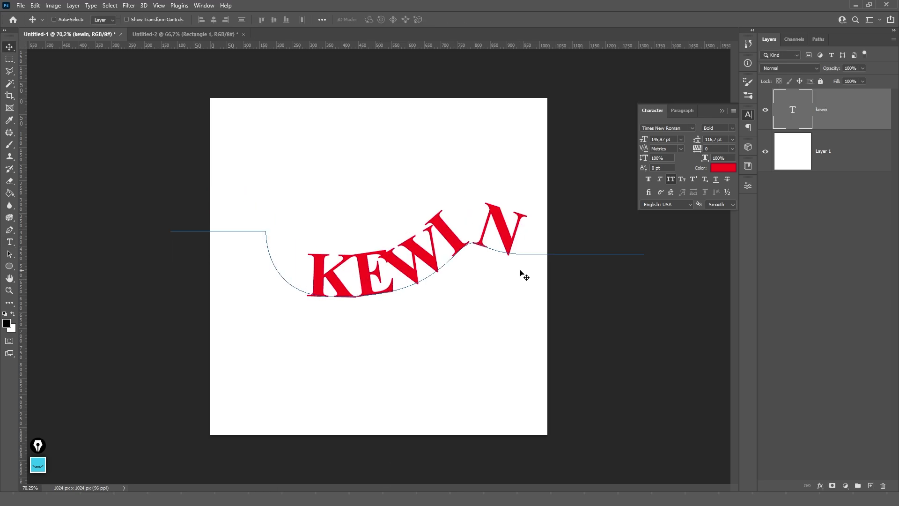
key(Delete)
click(9, 266)
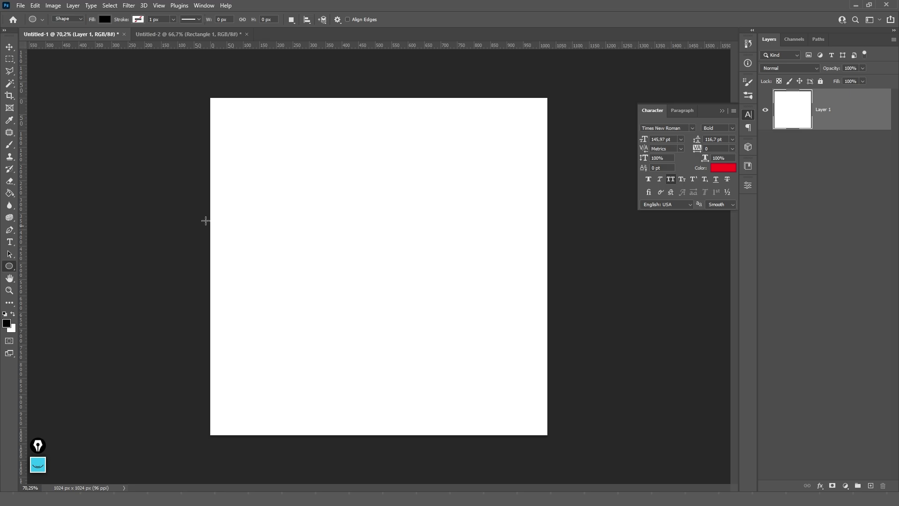
- Draw a large black circle and type 'KEMIN' along its upper-left edge
drag(269, 145, 484, 360)
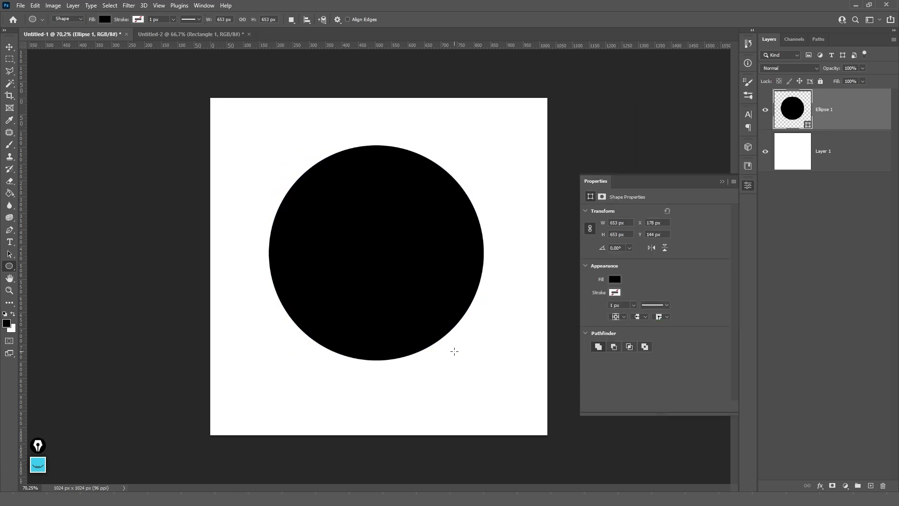
key(t)
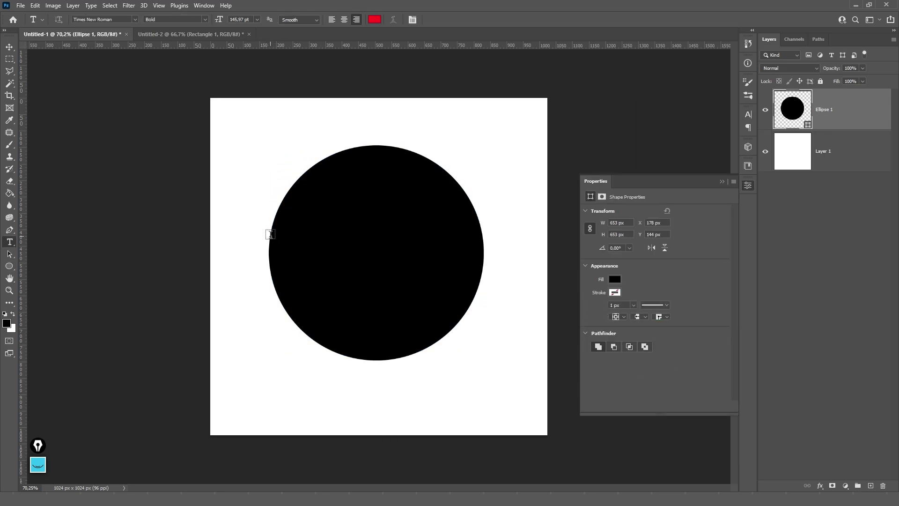
key(p)
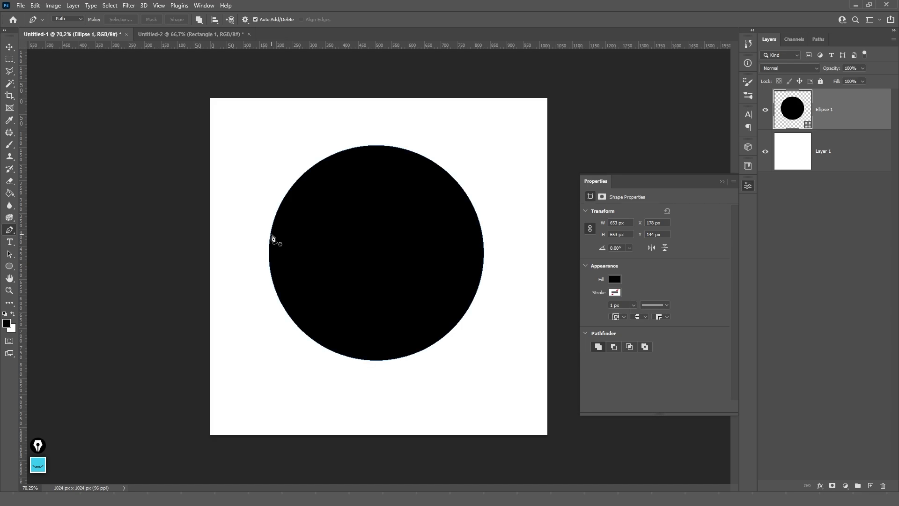
ctrl+click(271, 236)
key(t)
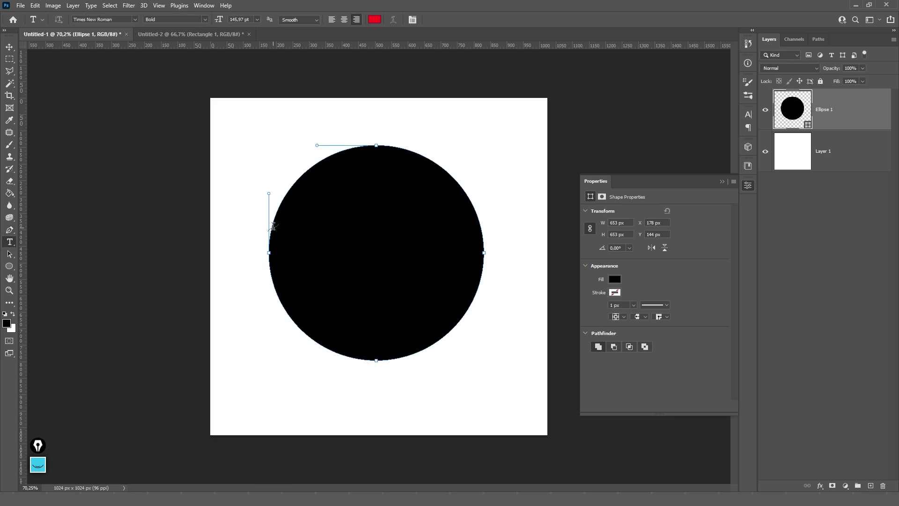
click(275, 217)
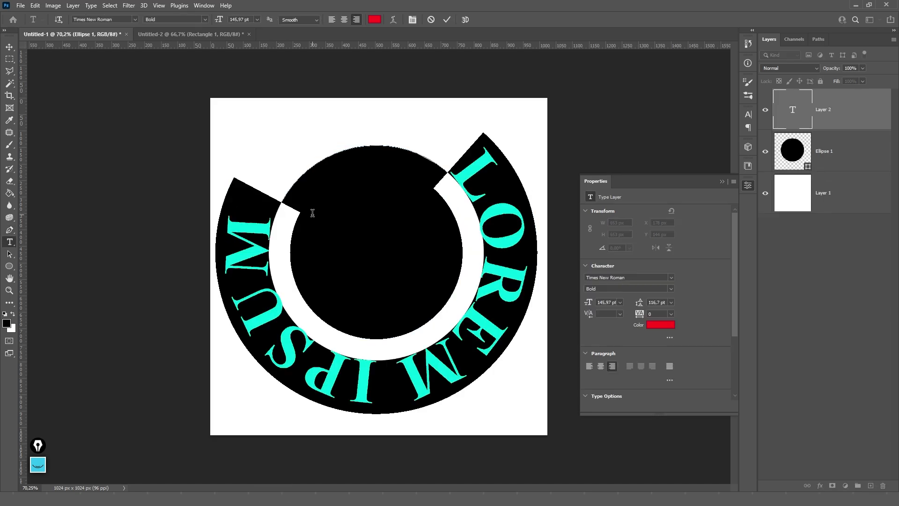
text(KEMIN)
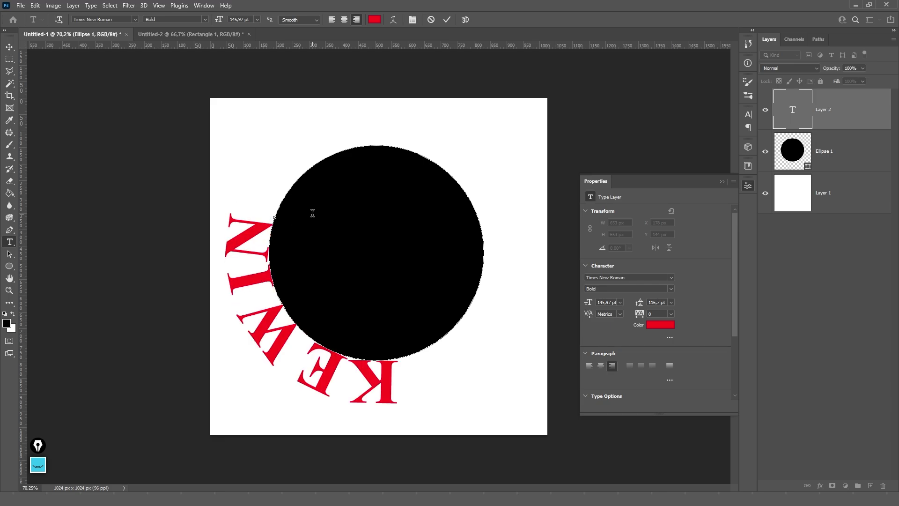
key(ctrl+Return)
- Rotate the text around the circle with Free Transform, then delete the layers
key(ctrl+t)
drag(482, 173, 492, 361)
key(Return)
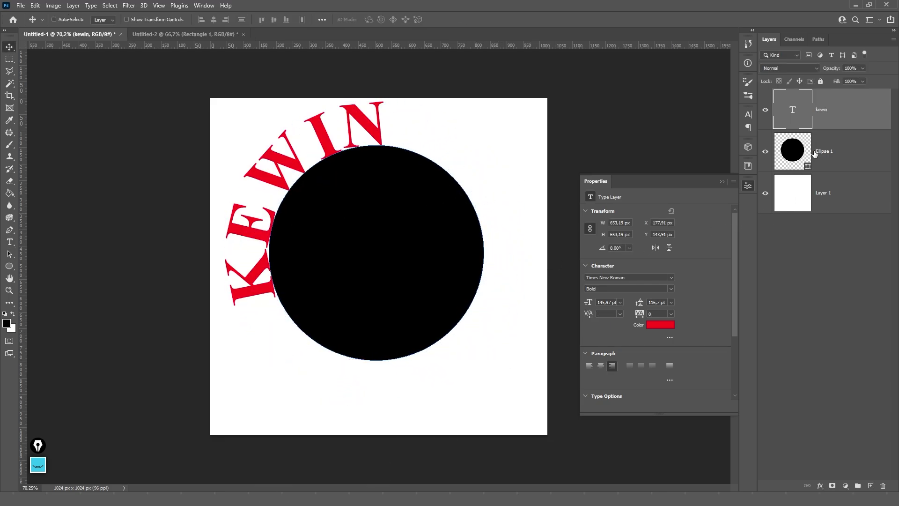
key(Delete)
key(Delete)
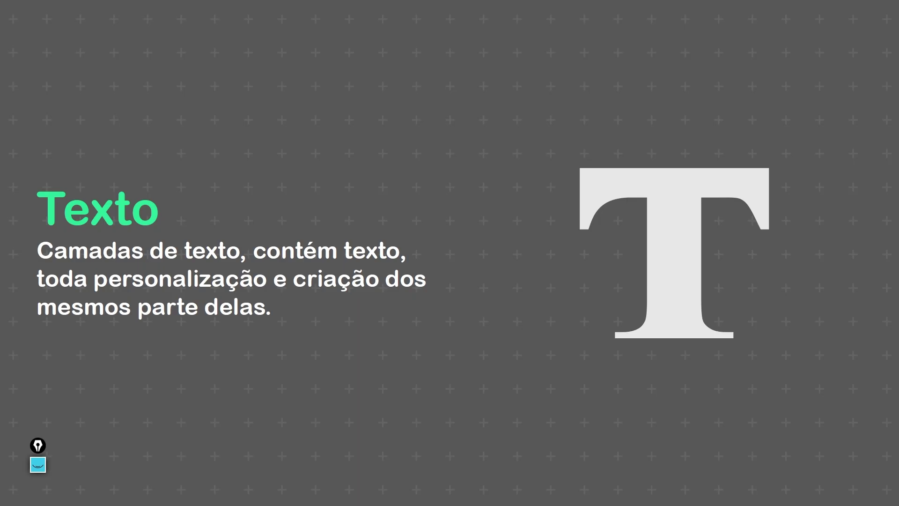
- Advance two slides, past the 'Layer de Shape' title to the 'Shape' slide
key(Right)
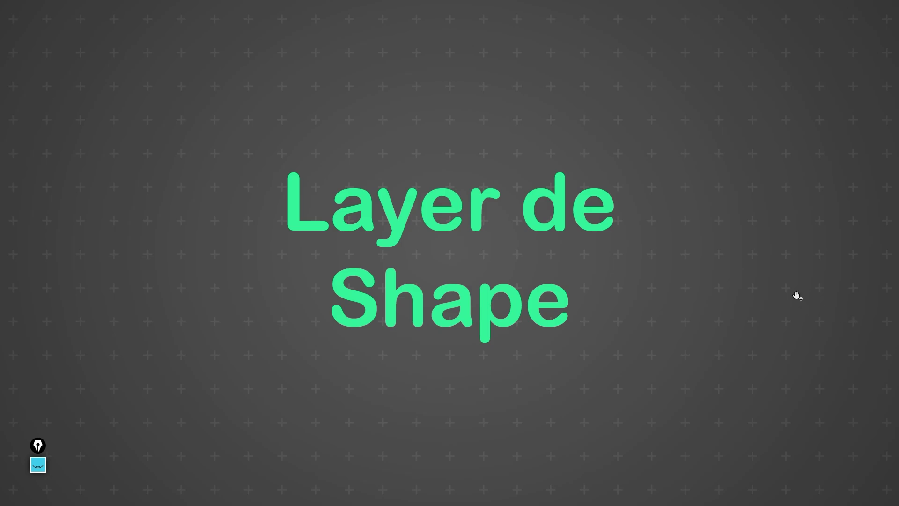
key(Right)
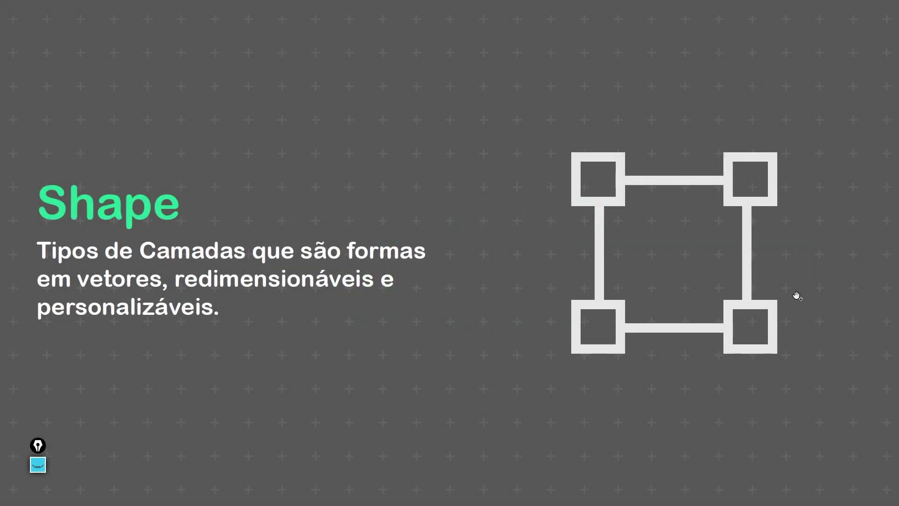
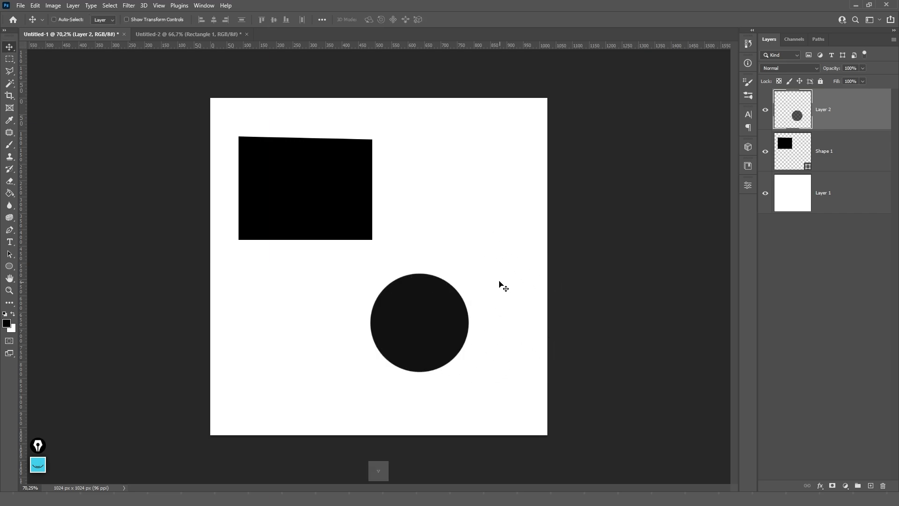
- Move the circle layer down and to the right on the page
click(833, 154)
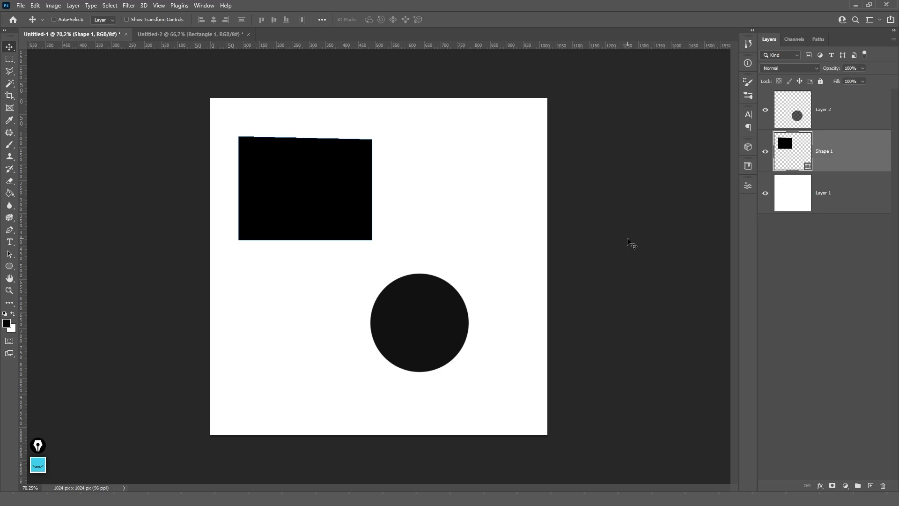
click(817, 125)
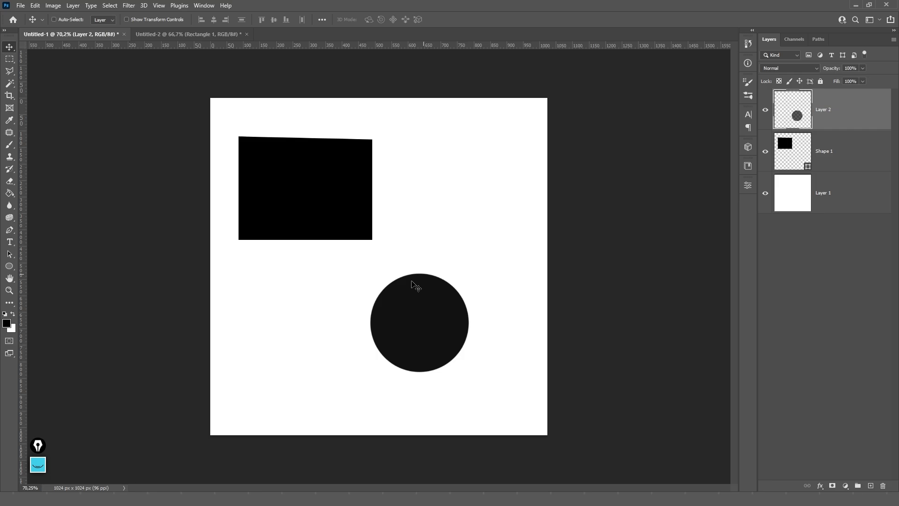
drag(385, 323, 422, 337)
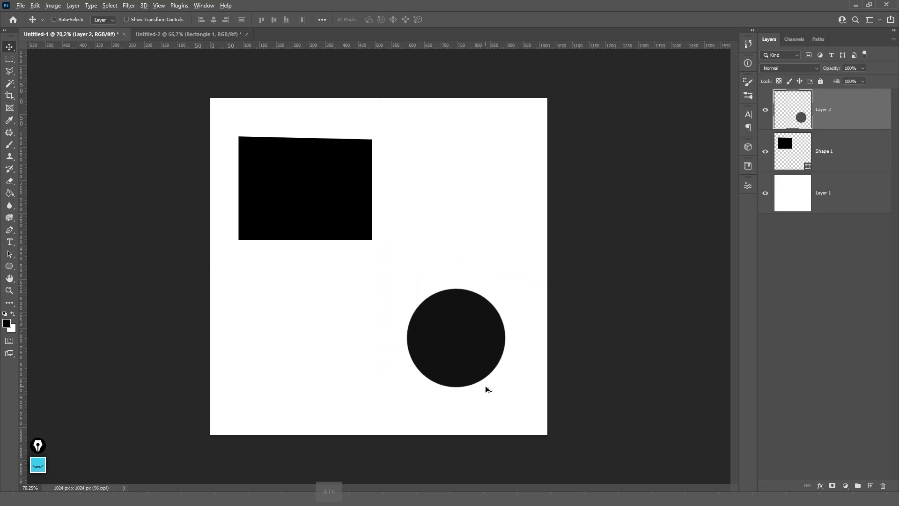
- Zoom in to inspect the rectangle and circle edges, then zoom back out to the whole page
scroll(486, 388, up, 5)
scroll(519, 365, up, 8)
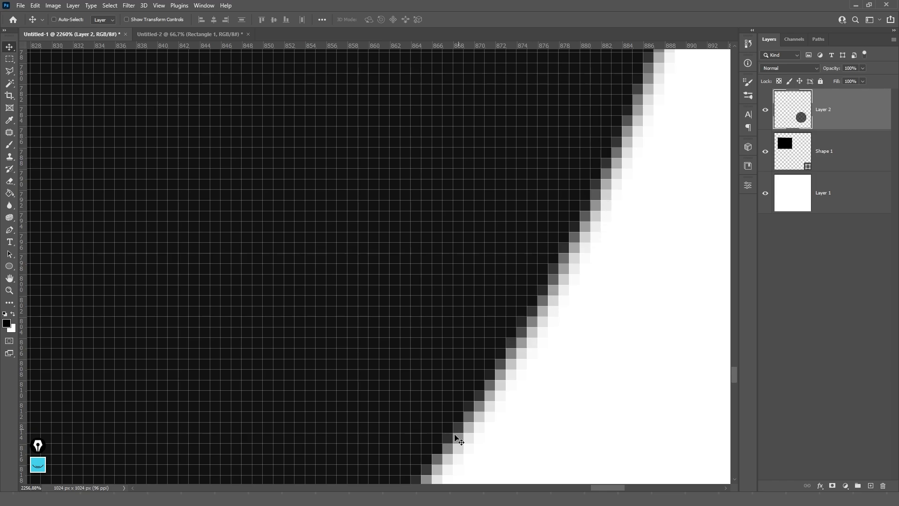
scroll(554, 187, down, 8)
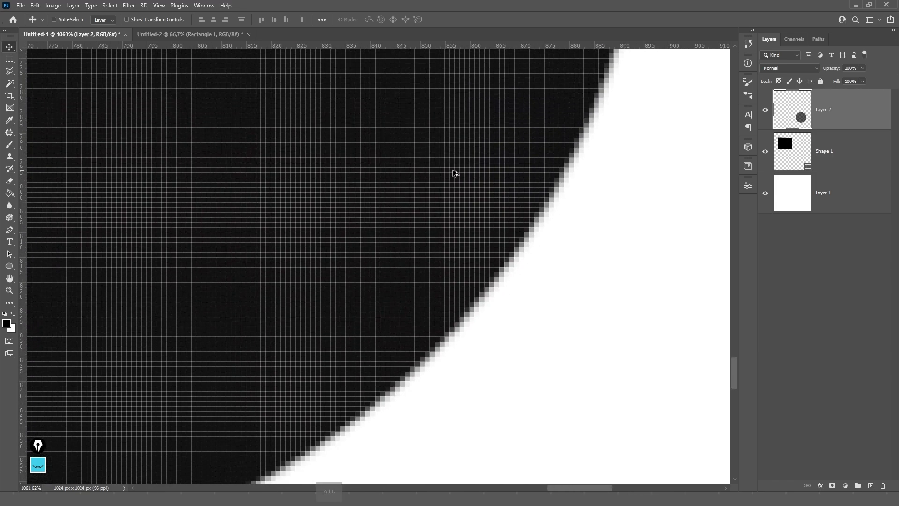
scroll(453, 168, down, 5)
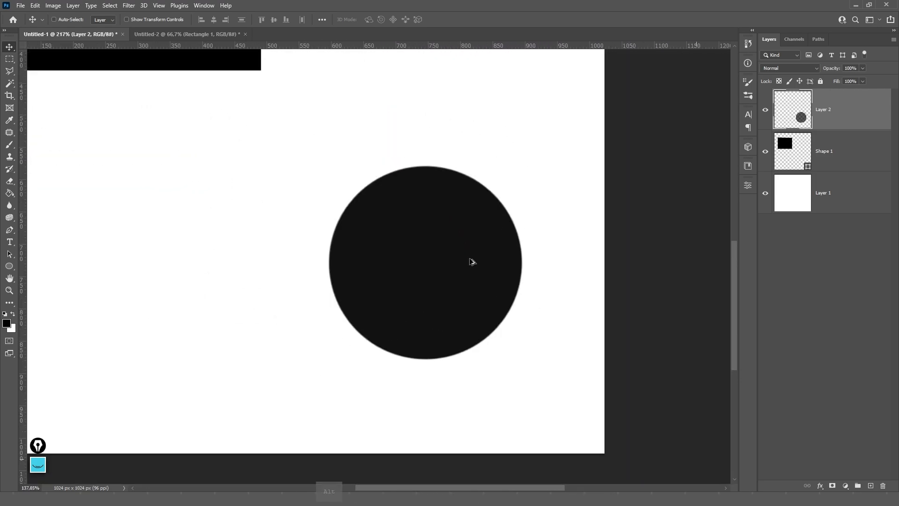
drag(262, 129, 521, 365)
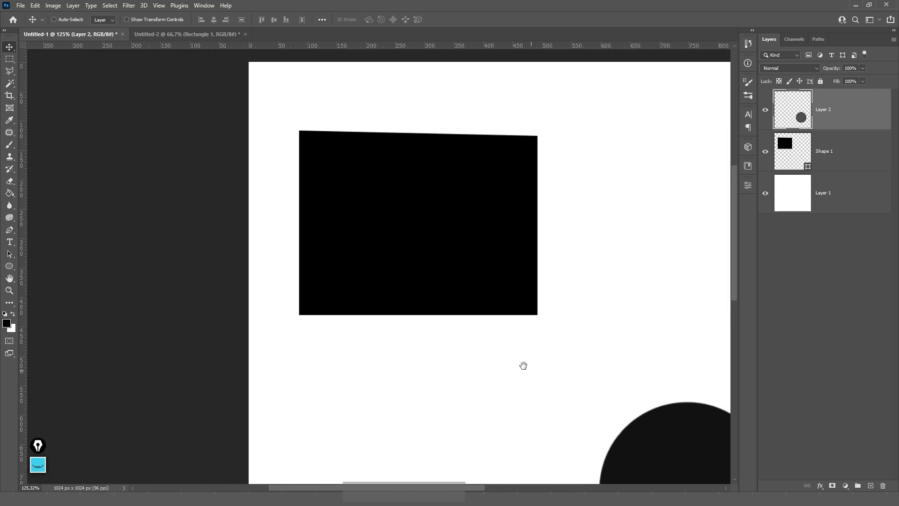
scroll(544, 215, up, 12)
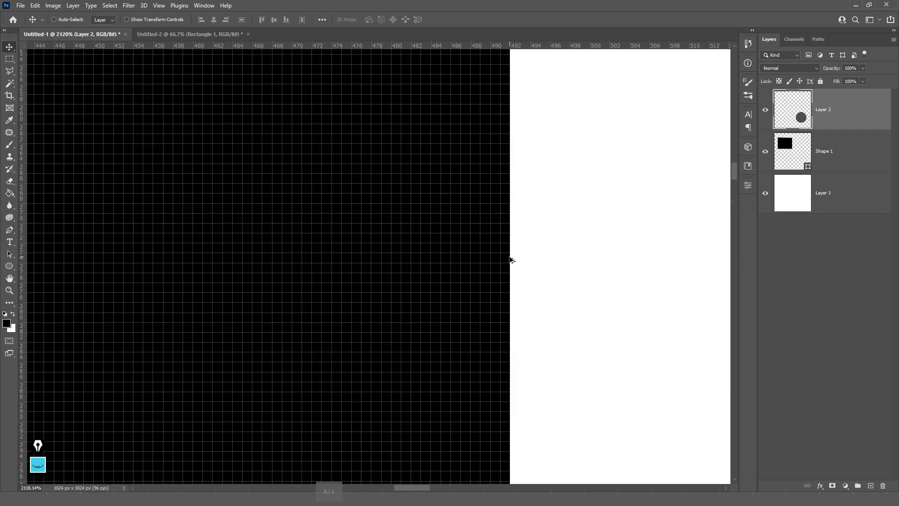
scroll(511, 262, up, 2)
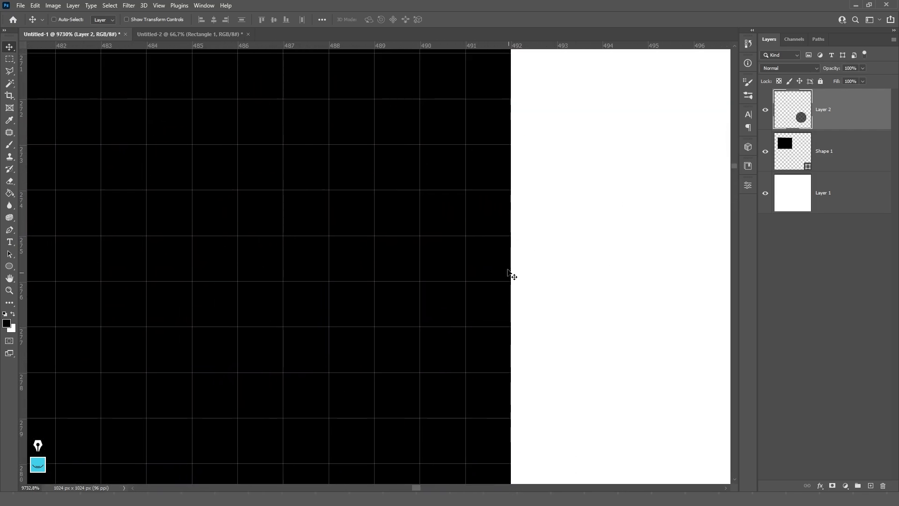
scroll(491, 272, down, 12)
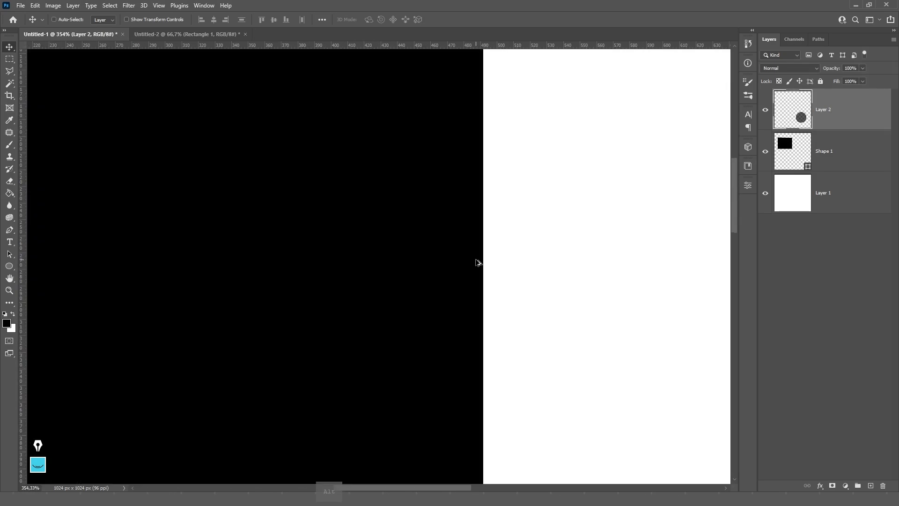
scroll(476, 271, down, 1)
key(alt+bracketleft)
scroll(572, 215, down, 3)
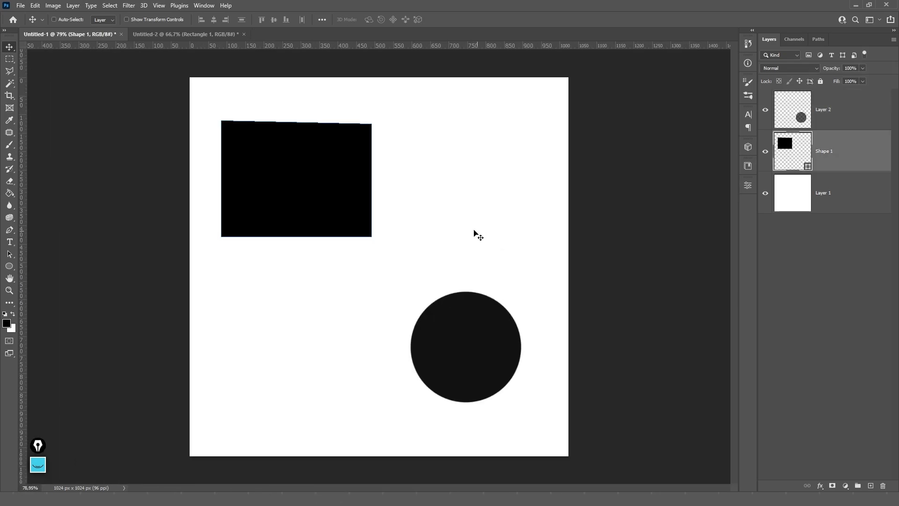
- Free Transform the black rectangle larger, recentre it, then shrink it back down
key(ctrl)
key(ctrl+t)
drag(372, 237, 501, 147)
drag(385, 242, 457, 226)
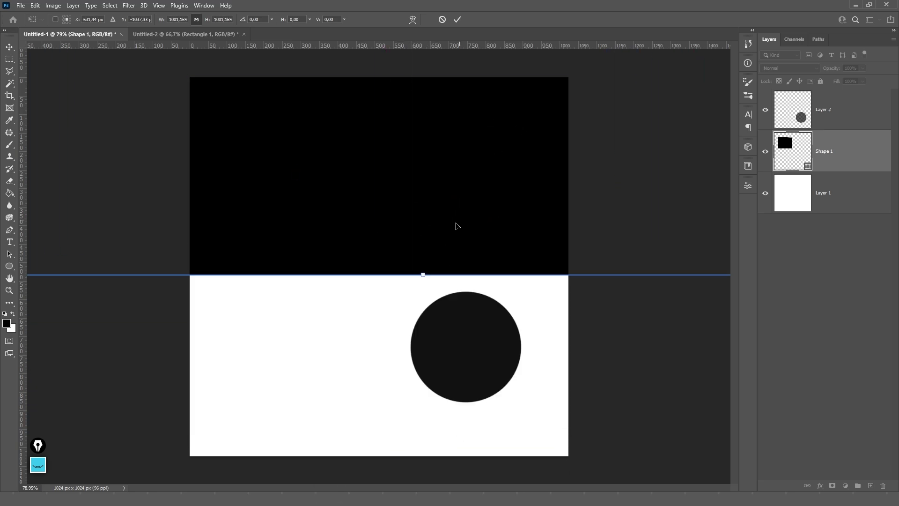
key(Return)
mouse_move(375, 178)
mouse_down()
mouse_move(375, 201)
mouse_move(379, 169)
mouse_up()
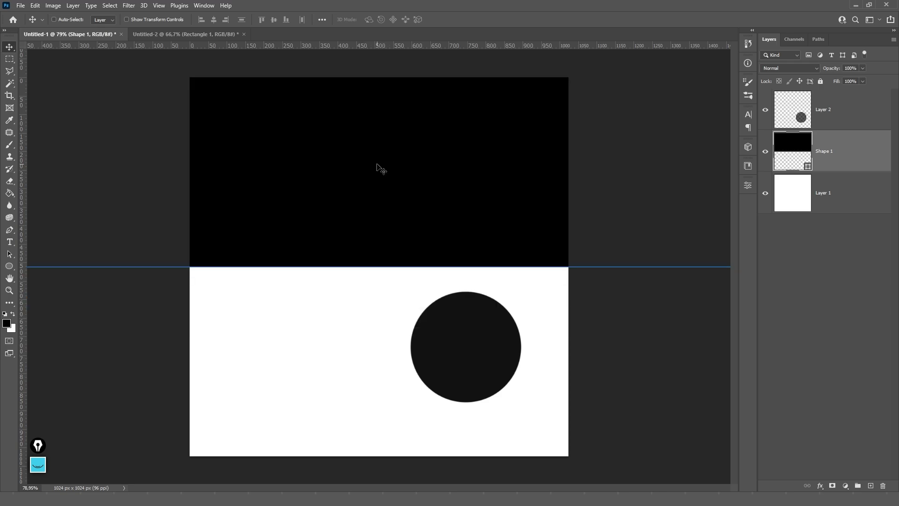
scroll(378, 267, down, 3)
scroll(435, 258, down, 2)
key(ctrl+t)
drag(590, 265, 363, 249)
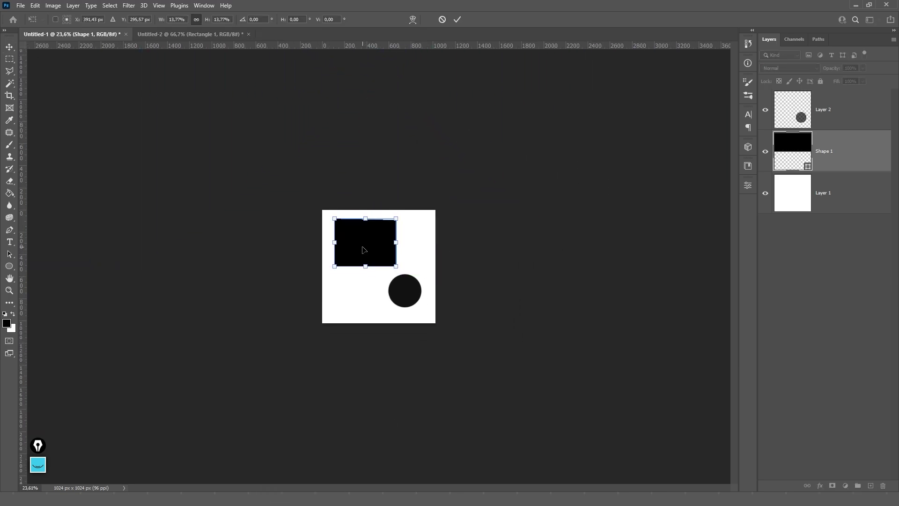
key(Return)
scroll(365, 251, up, 5)
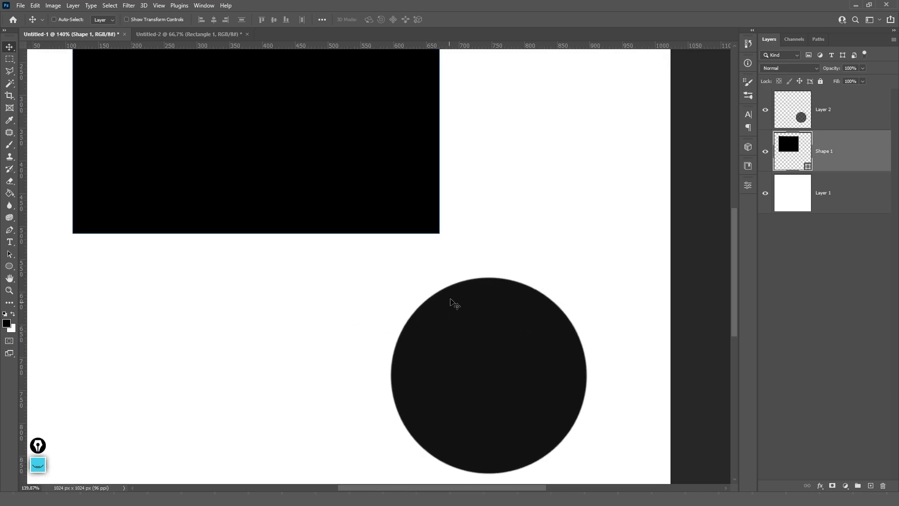
scroll(420, 253, up, 3)
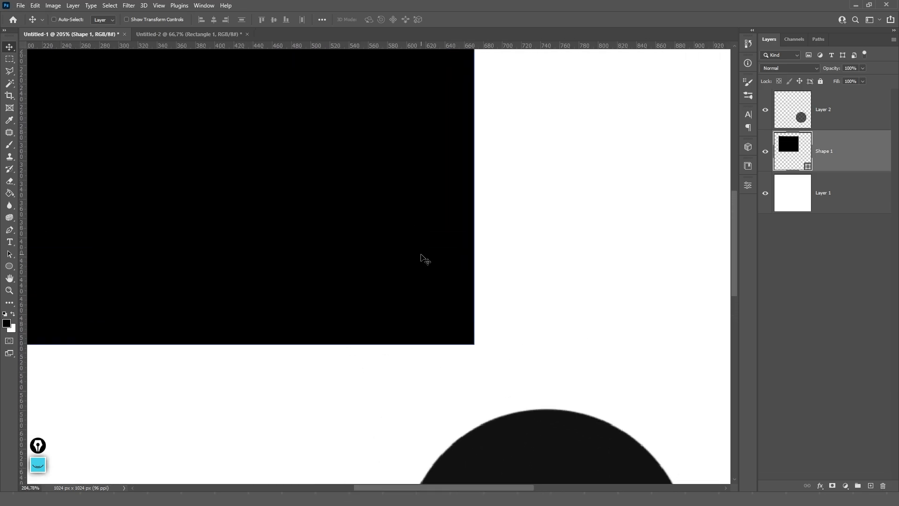
- Reshape the rectangle's path with the Pen tool, arching its bottom edge upward
key(p)
drag(473, 345, 368, 313)
click(420, 185)
drag(420, 185, 349, 177)
scroll(349, 177, down, 3)
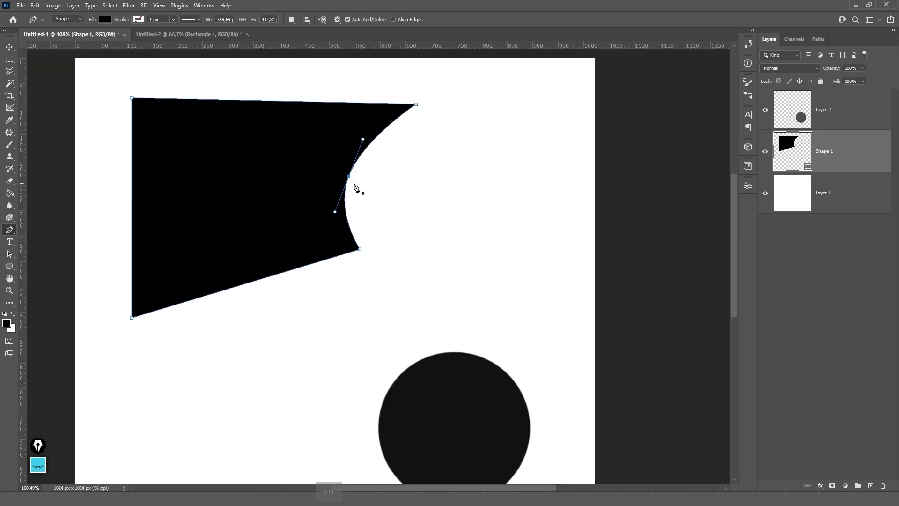
key(ctrl+z)
click(270, 278)
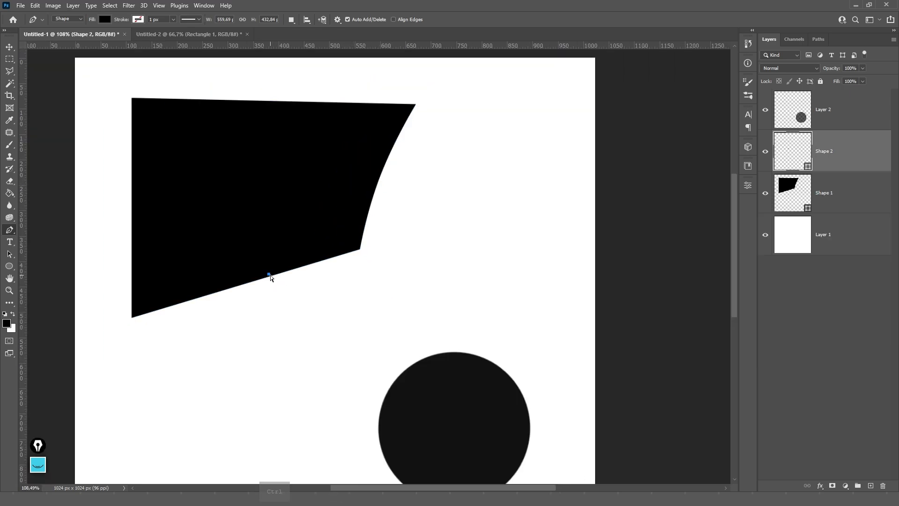
key(ctrl+z)
drag(271, 279, 278, 221)
- Delete the reshaped rectangle layer and the circle layer
key(v)
key(Delete)
click(791, 111)
key(Delete)
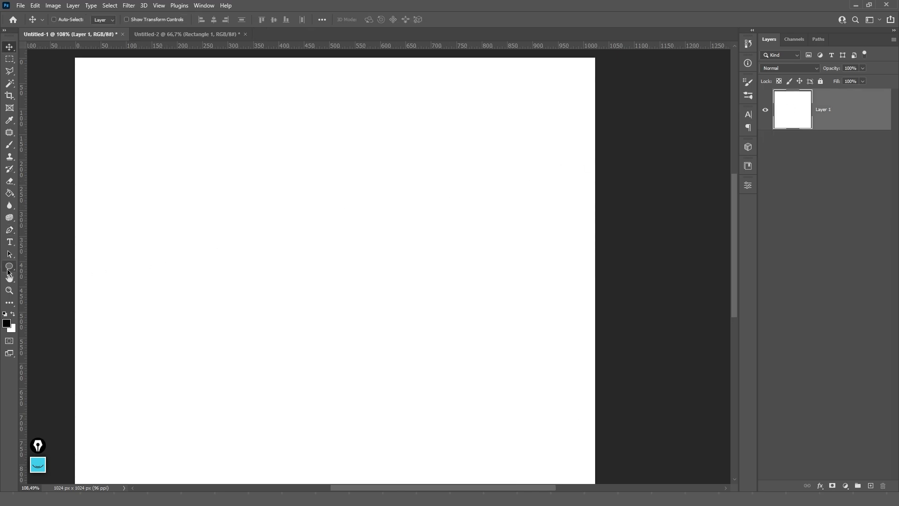
- Try drawing a rectangle, an ellipse and a triangle, undoing each one
click(9, 267)
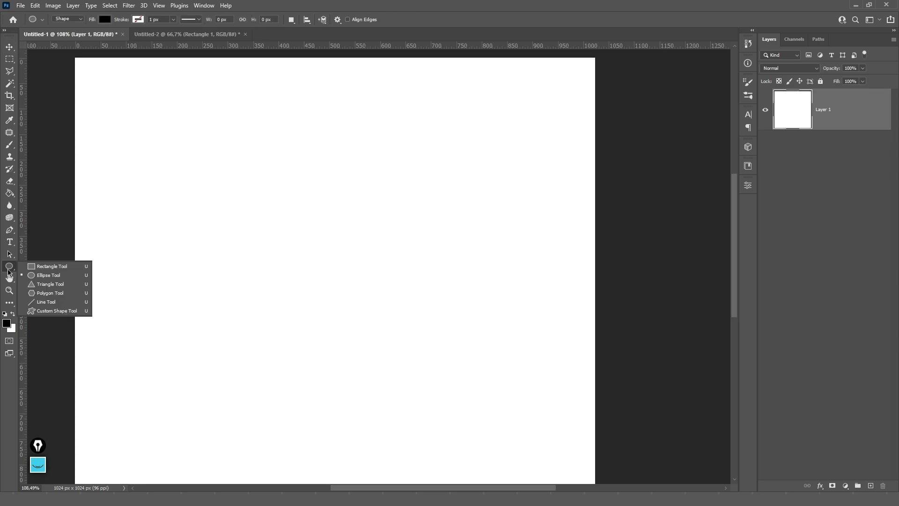
click(46, 270)
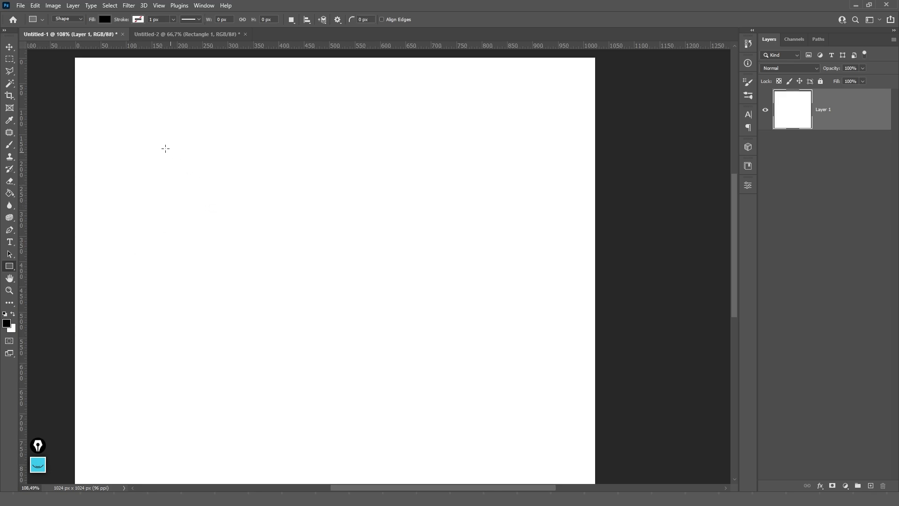
drag(102, 87, 362, 335)
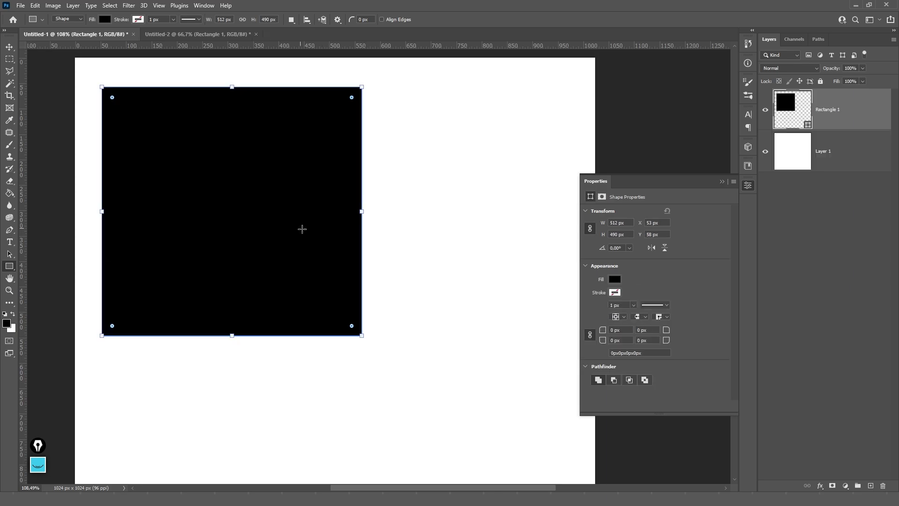
key(ctrl+z)
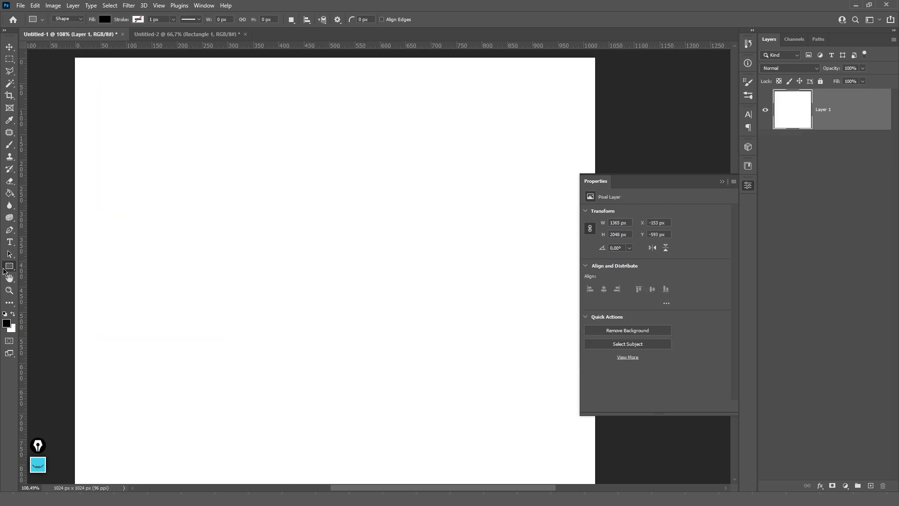
right_click(9, 266)
click(46, 279)
drag(166, 150, 409, 361)
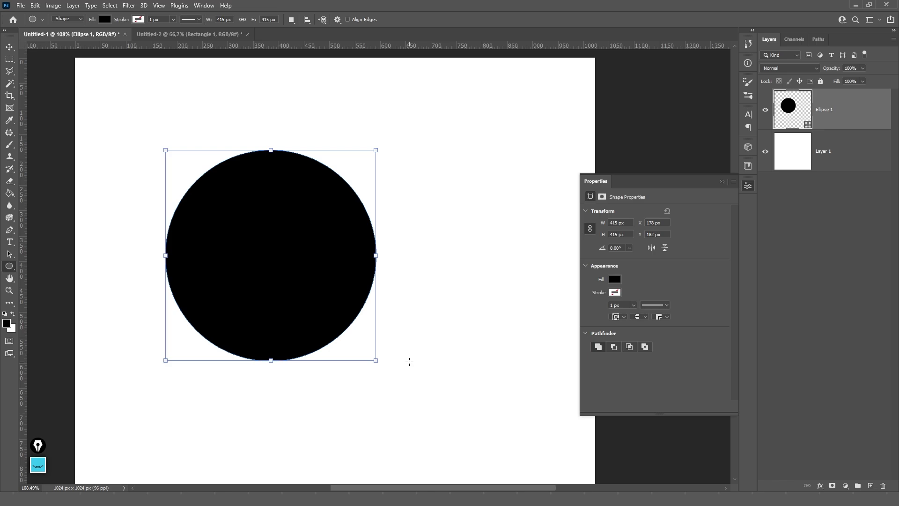
key(ctrl+z)
right_click(10, 266)
click(65, 290)
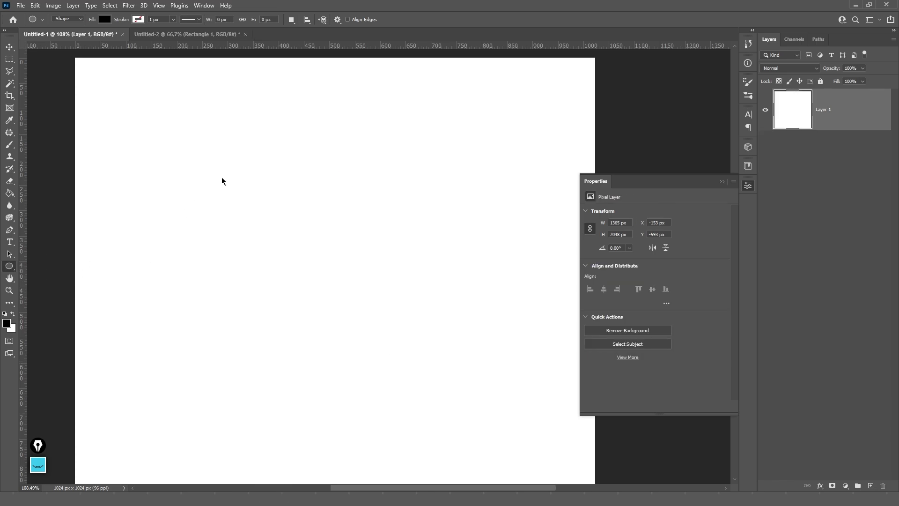
drag(235, 171, 503, 364)
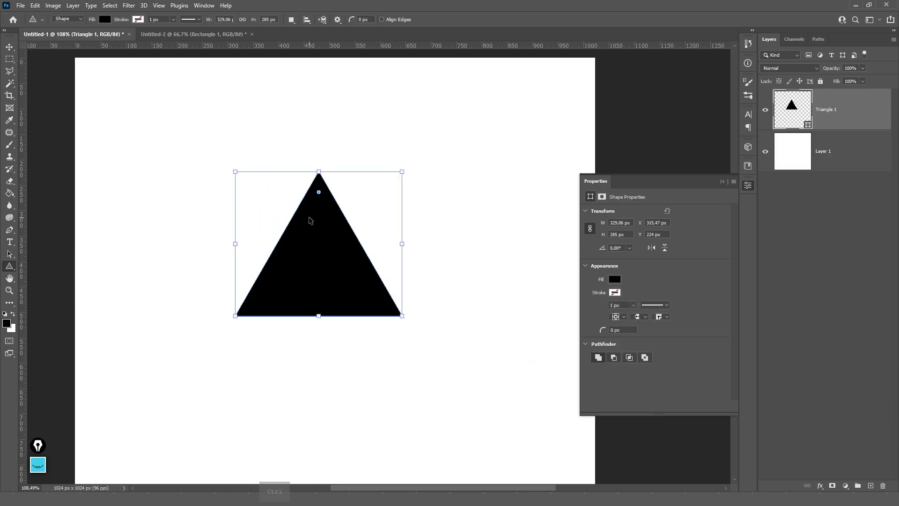
key(ctrl+z)
- Try drawing a star polygon and a horizontal line, undoing both
right_click(5, 268)
click(57, 300)
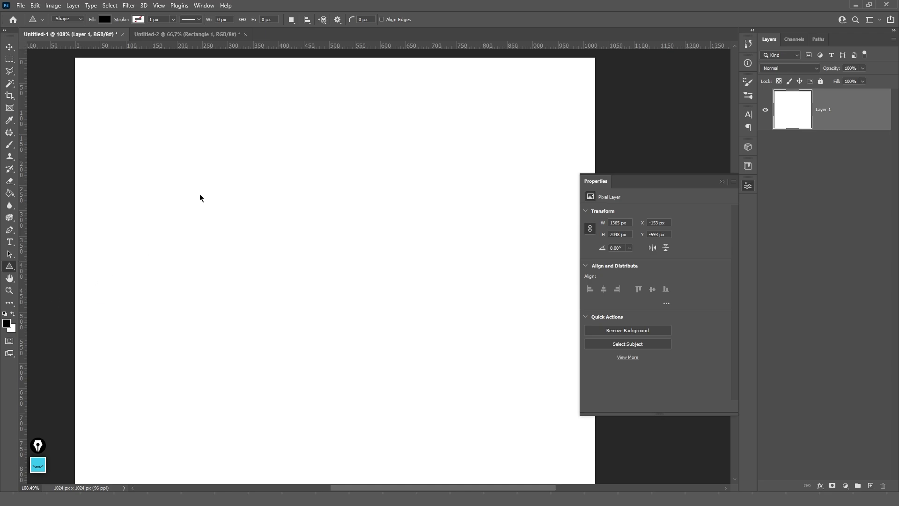
drag(199, 197, 427, 354)
key(ctrl+z)
right_click(9, 266)
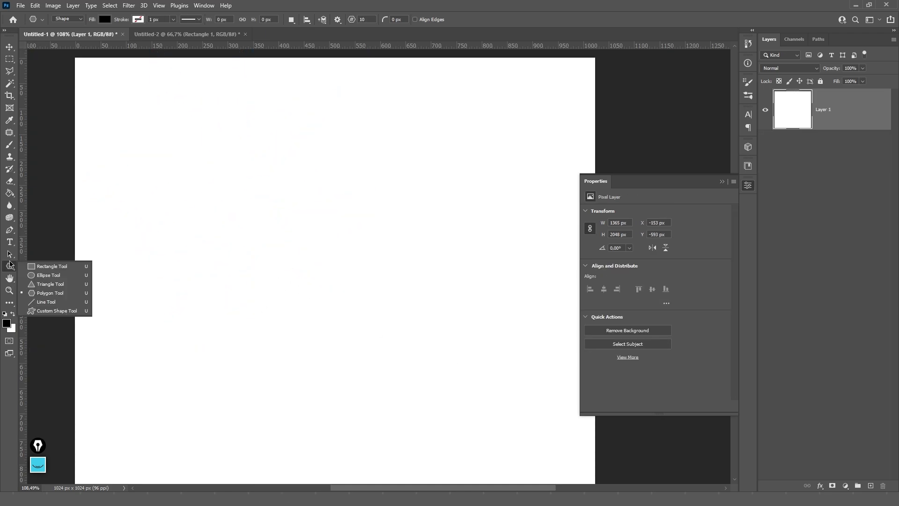
click(40, 301)
drag(159, 282, 409, 281)
key(ctrl+z)
- Draw a black 410 × 410 px square with the Rectangle Tool, Properties panel collapsed
right_click(11, 270)
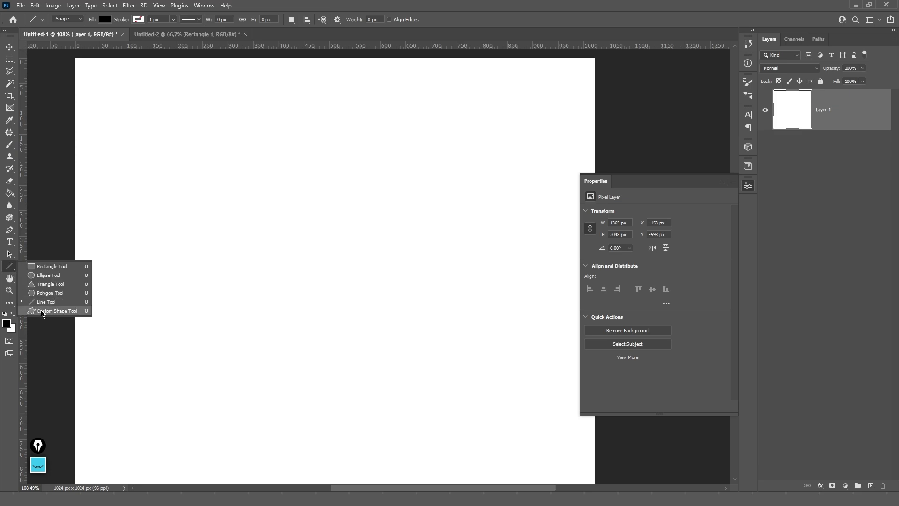
click(52, 266)
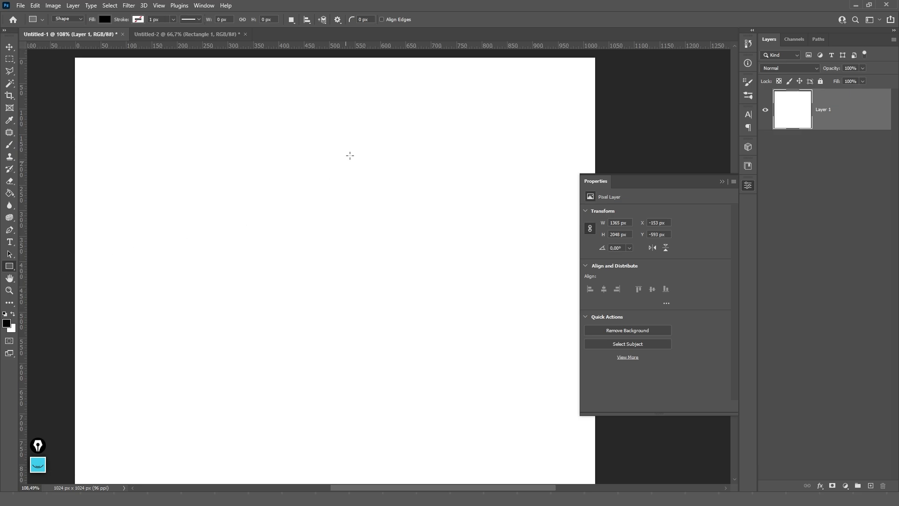
click(721, 181)
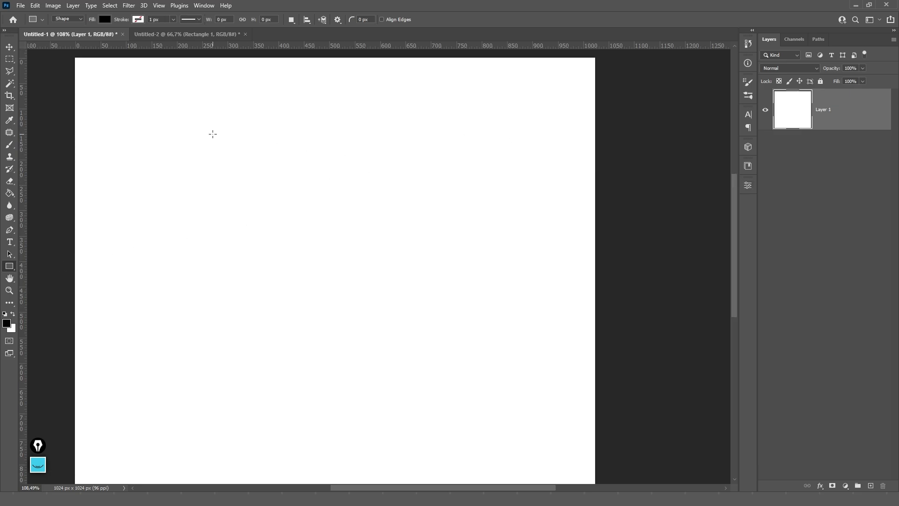
drag(213, 134, 420, 341)
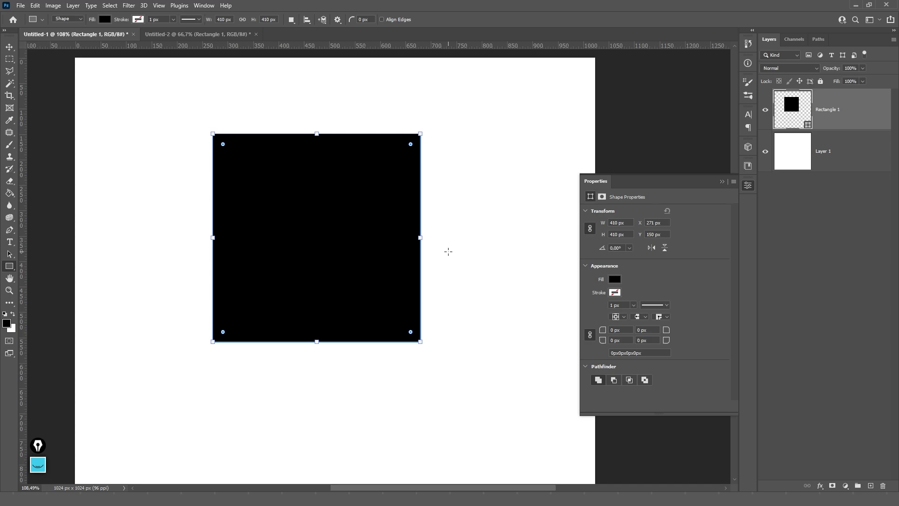
key(p)
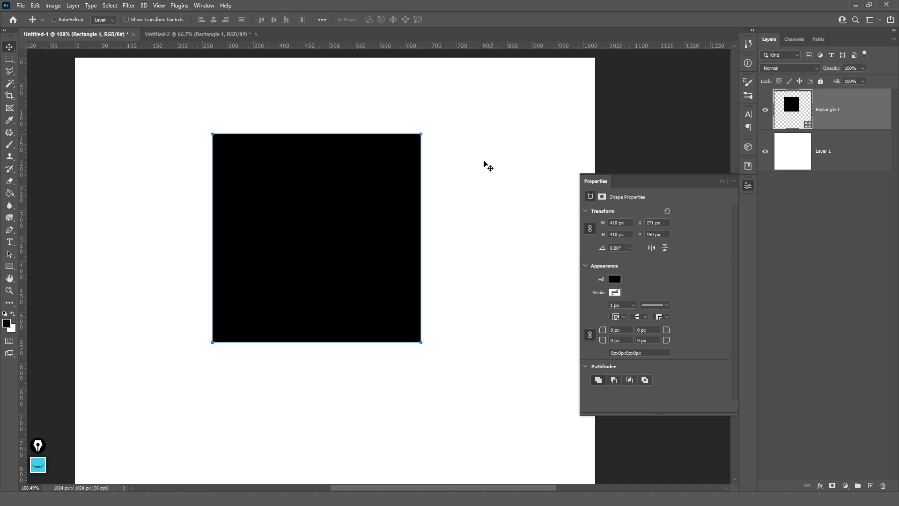
- Draw a small closed four-sided shape beside the square with the Pen tool
click(484, 190)
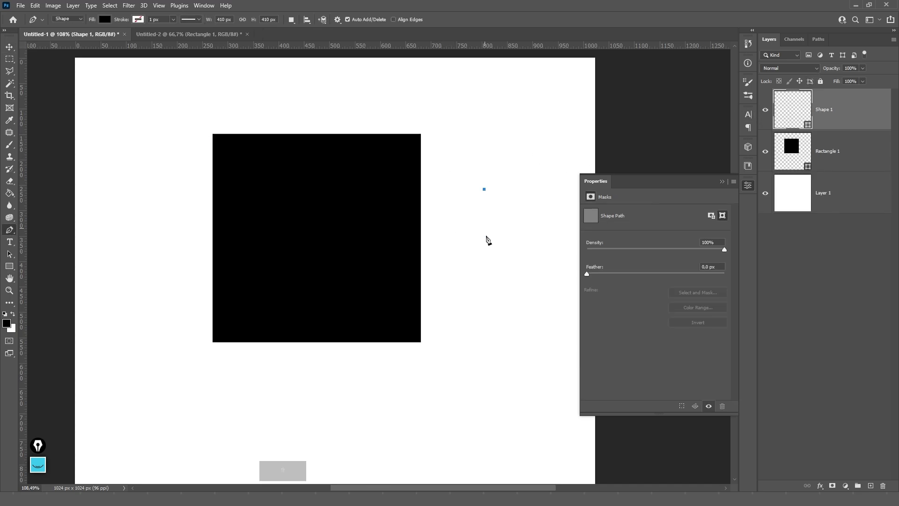
shift+click(484, 269)
click(533, 269)
click(533, 186)
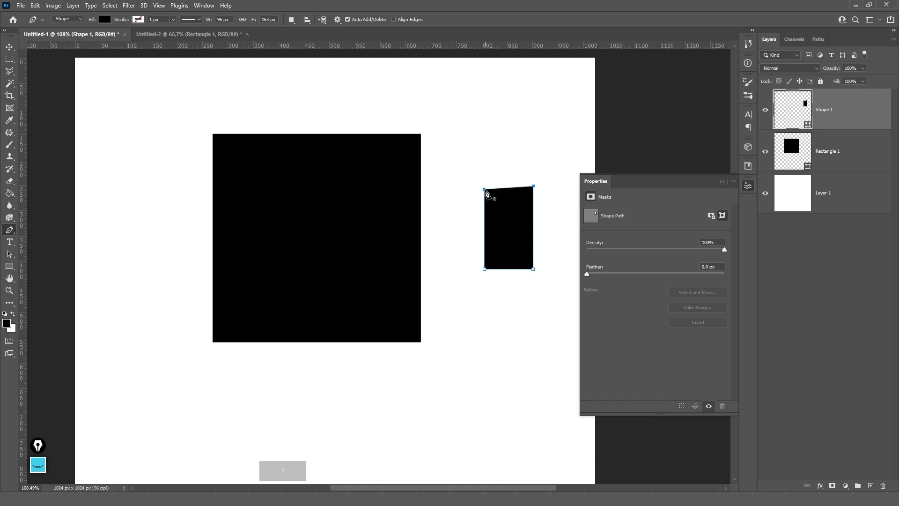
click(485, 190)
key(v)
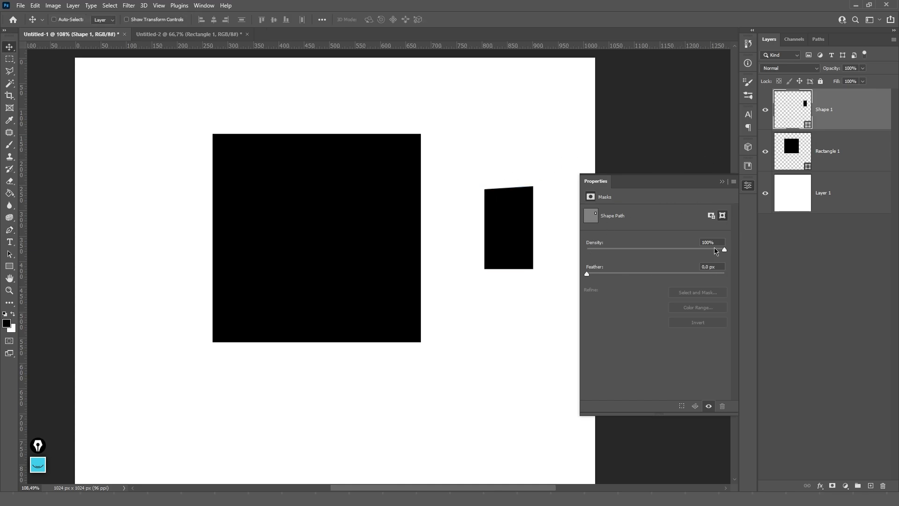
- Adjust the shape mask's density and feather it into a soft blur
drag(725, 251, 646, 253)
drag(598, 273, 658, 274)
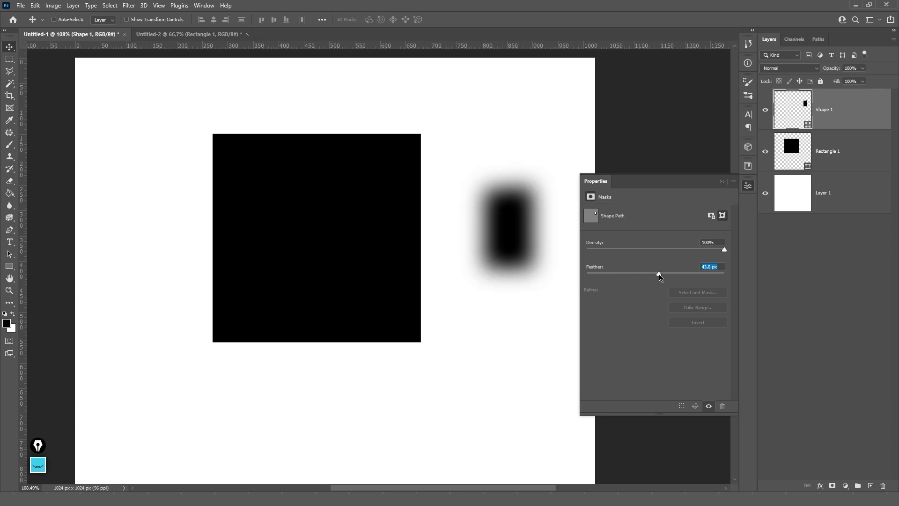
click(722, 181)
scroll(509, 242, down, 3)
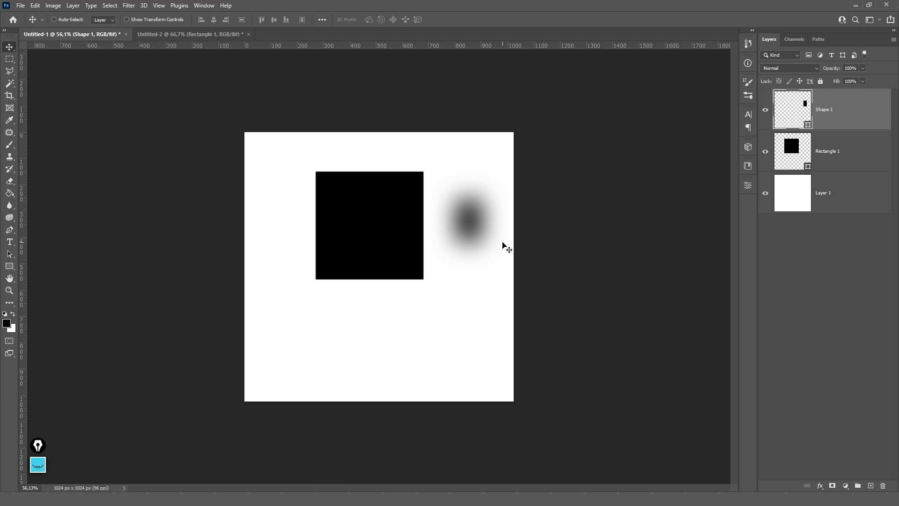
- Enlarge the blurred shape with Free Transform and raise its feather to about 114.8 px
key(ctrl+t)
drag(482, 219, 438, 241)
key(Return)
key(ctrl+t)
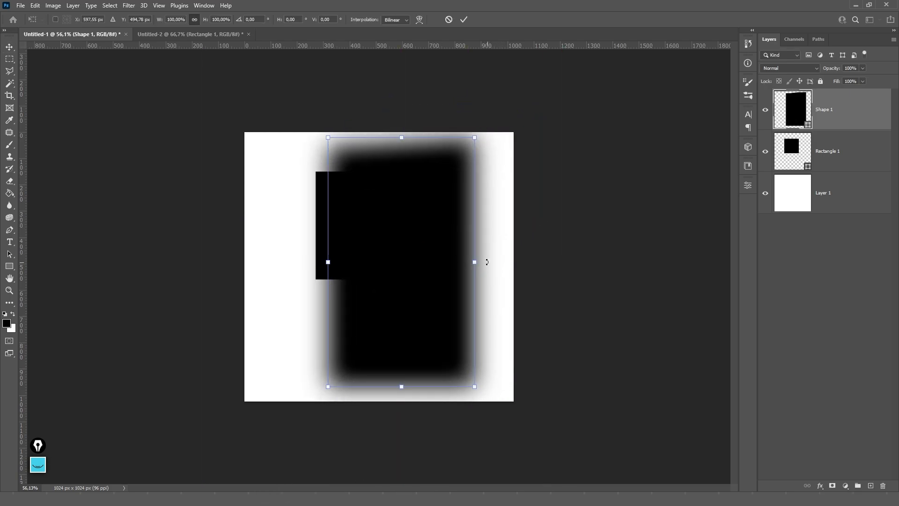
drag(483, 262, 472, 262)
key(Return)
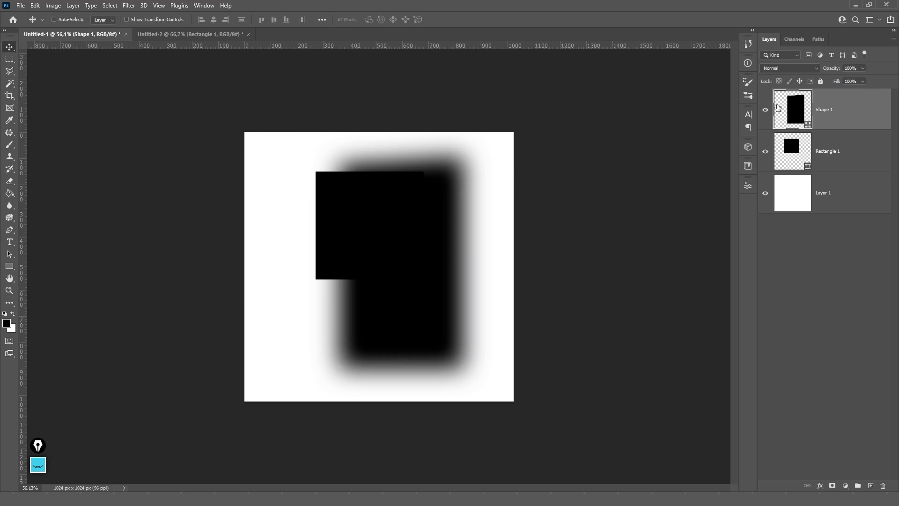
click(748, 185)
drag(673, 276, 680, 277)
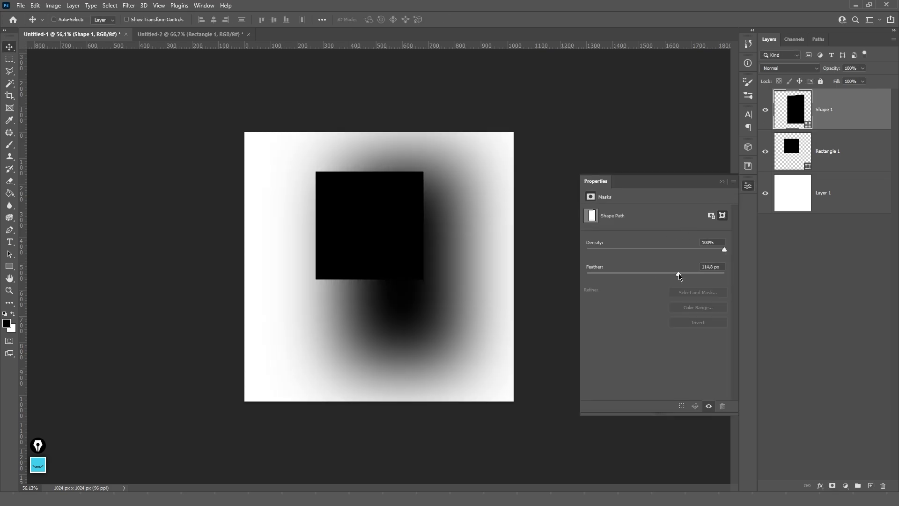
click(721, 182)
mouse_move(471, 220)
mouse_down()
mouse_move(454, 228)
mouse_move(462, 234)
mouse_up()
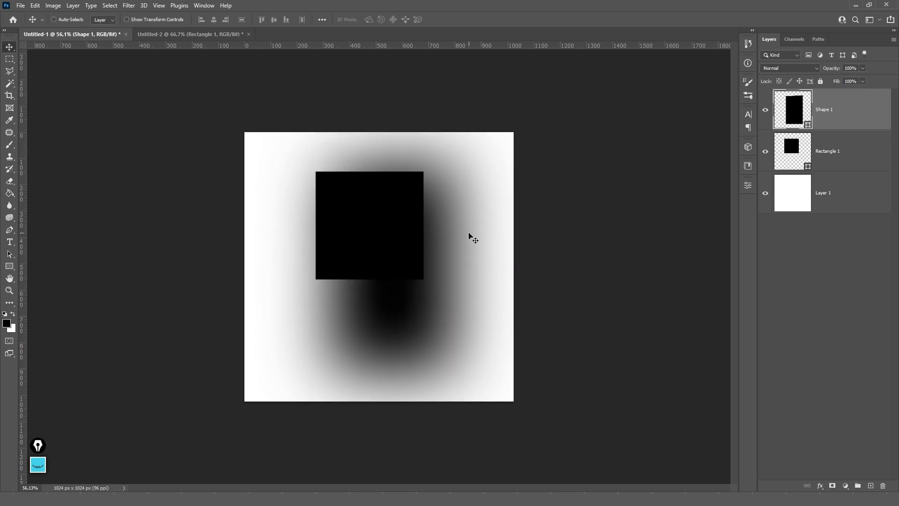
- Drag the blurred shape's path anchors to curve it into a new four-sided outline
key(p)
drag(455, 162, 450, 297)
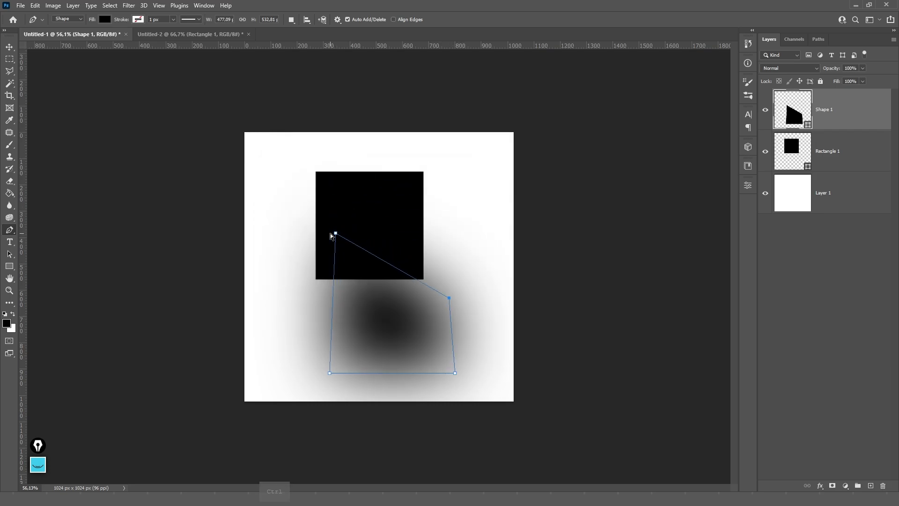
drag(336, 233, 354, 294)
drag(335, 234, 349, 301)
drag(330, 373, 370, 357)
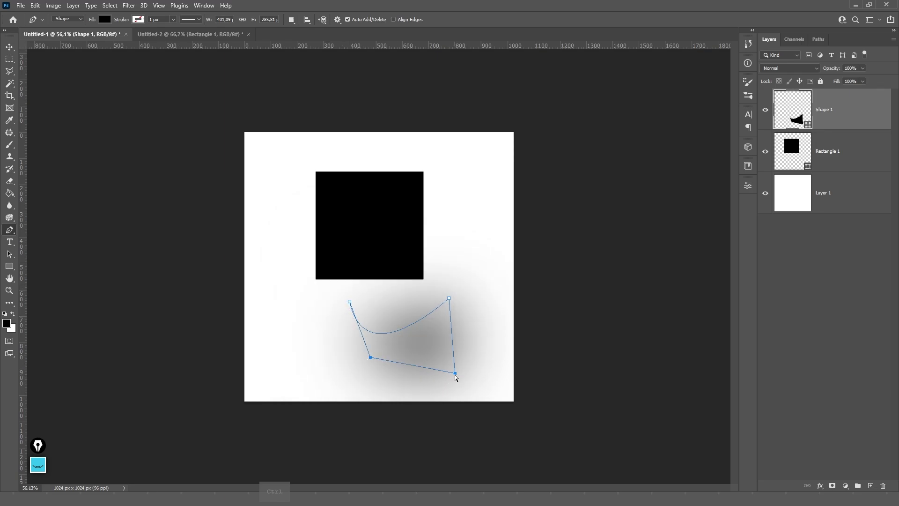
key(Escape)
- Delete the blurred Shape 1 layer
key(Delete)
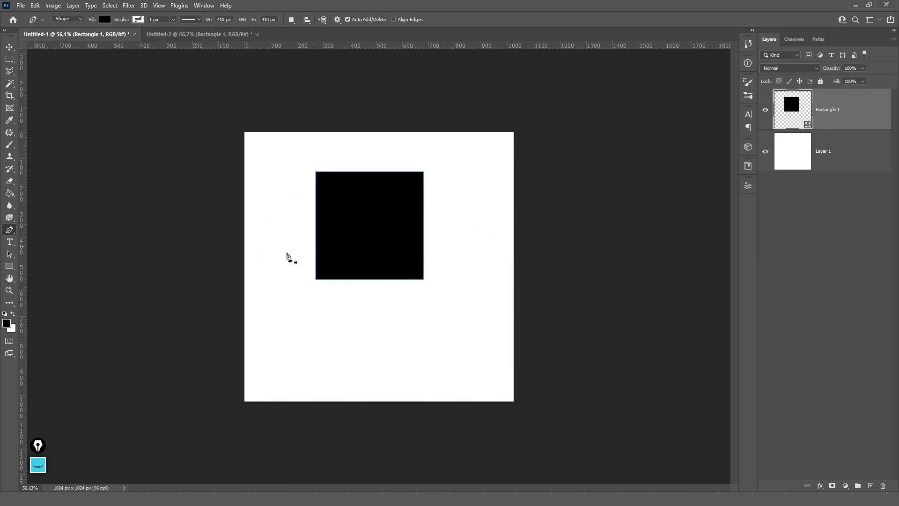
key(v)
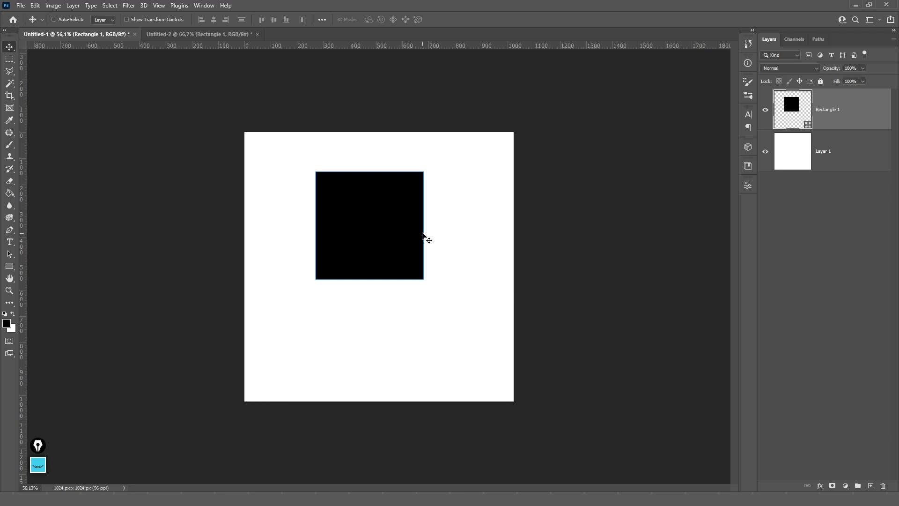
key(u)
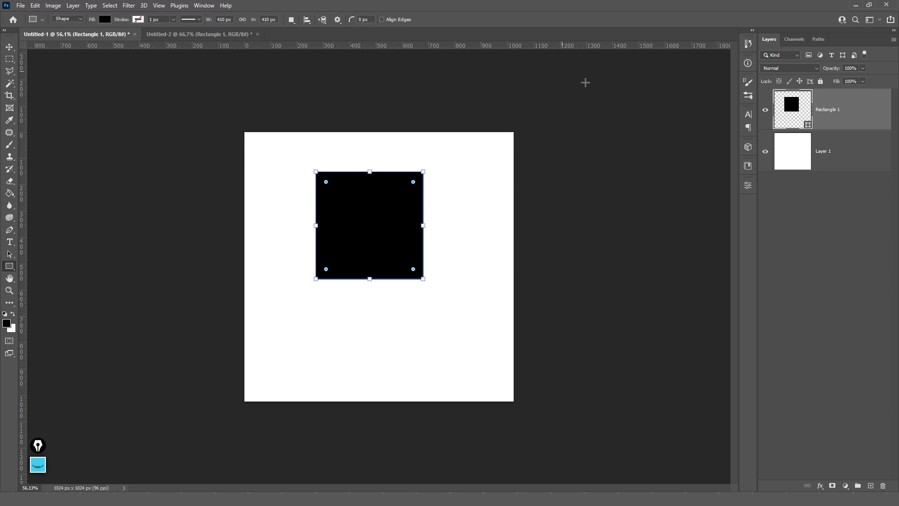
- Round the square's corners in Properties, giving the left corners different radii
click(748, 186)
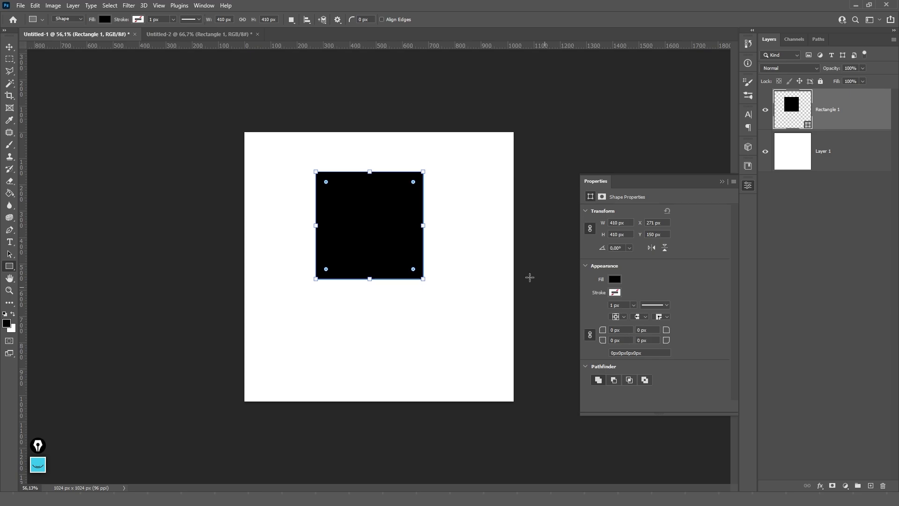
scroll(386, 207, up, 1)
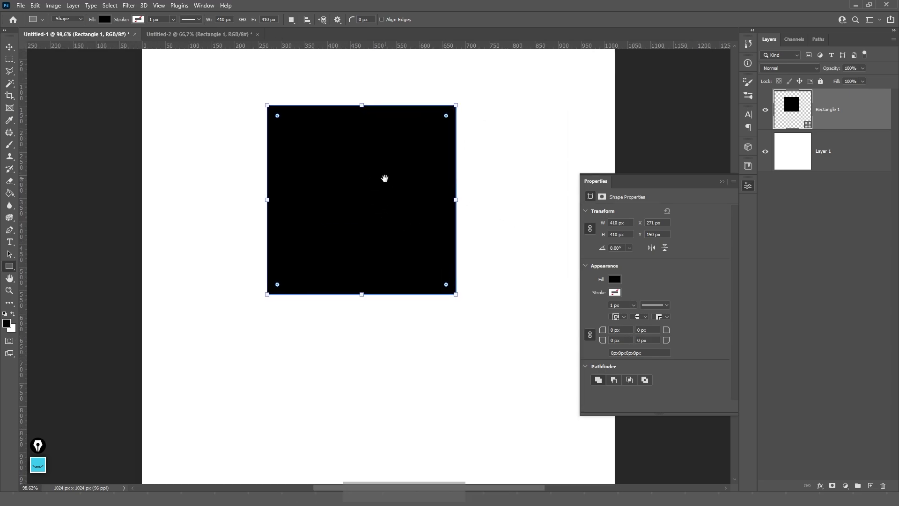
drag(383, 177, 403, 253)
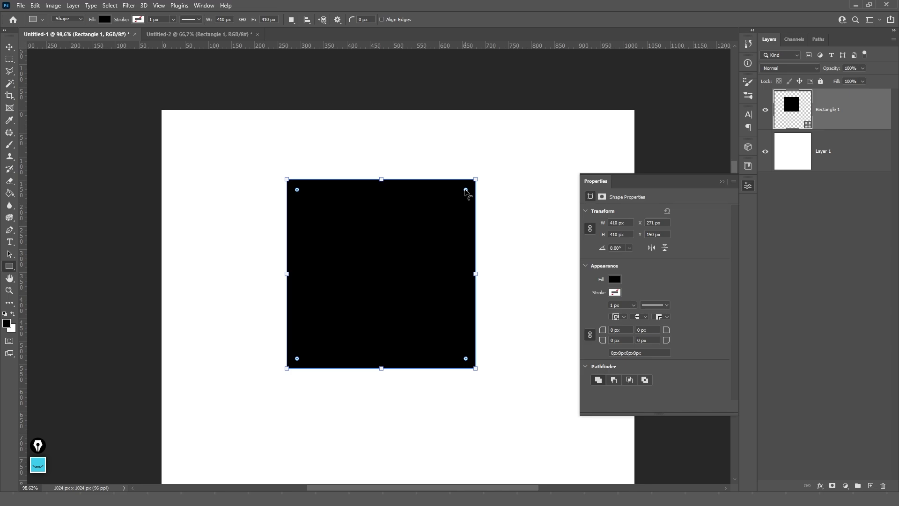
drag(466, 190, 506, 206)
mouse_move(467, 192)
mouse_down()
mouse_move(437, 208)
mouse_move(462, 194)
mouse_up()
key(ctrl+z)
key(ctrl+shift+z)
drag(604, 333, 720, 358)
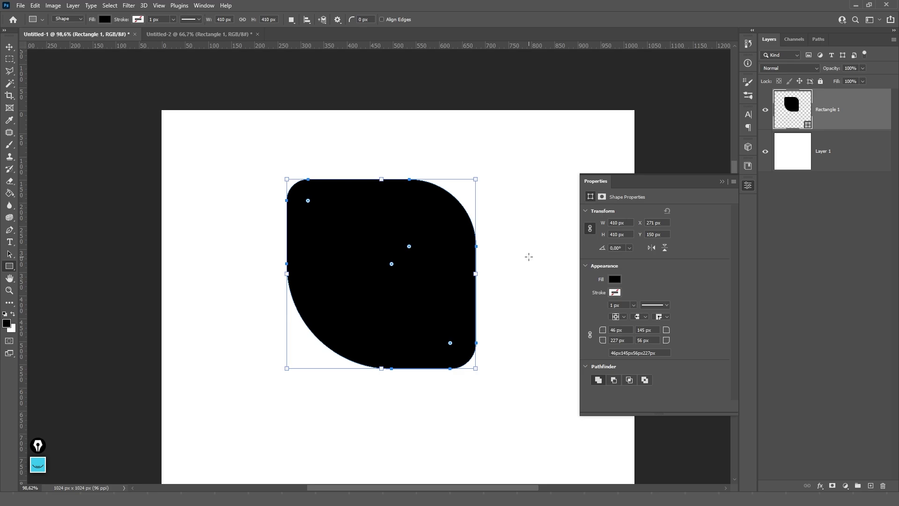
key(Return)
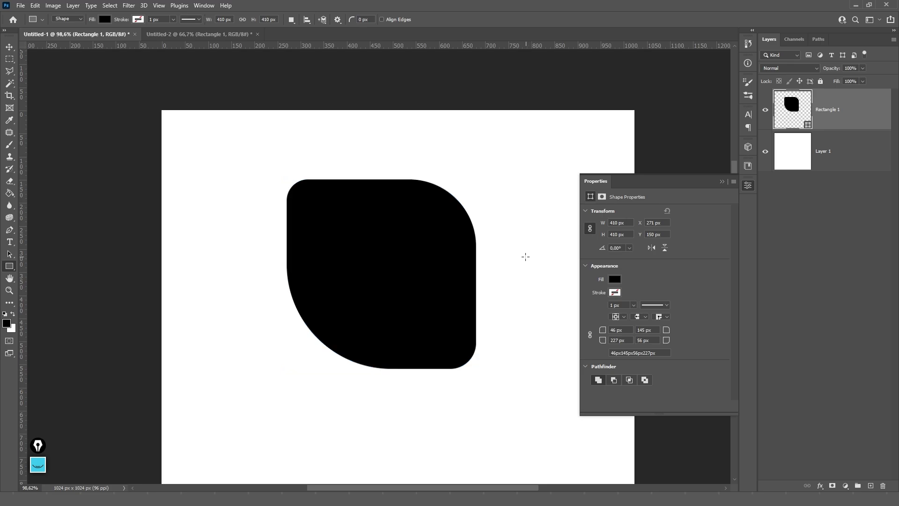
- Try moving a path point on the rounded square, undo it, then delete the Rectangle 1 layer
key(p)
ctrl+click(477, 245)
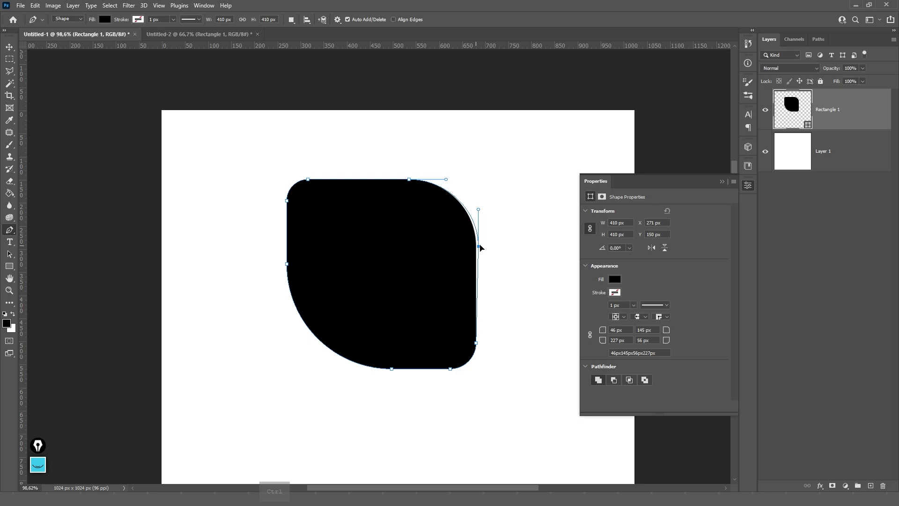
drag(479, 245, 495, 240)
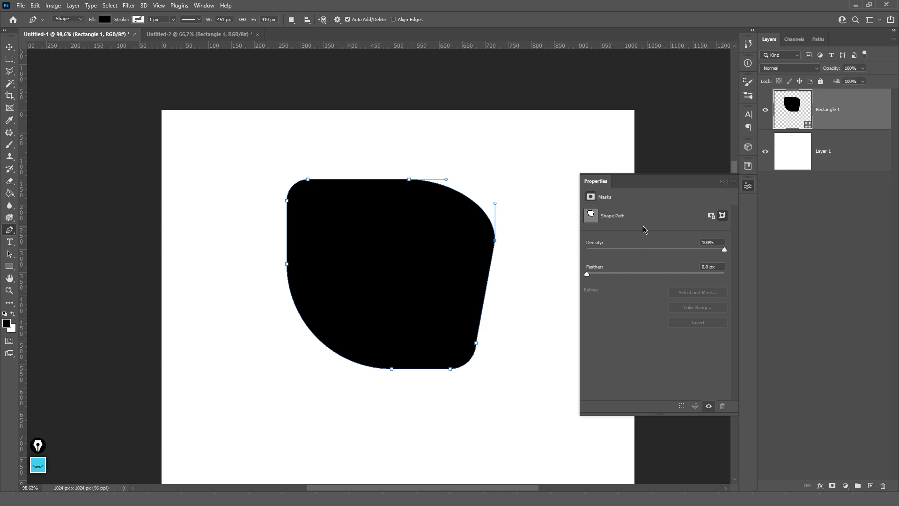
key(ctrl+z)
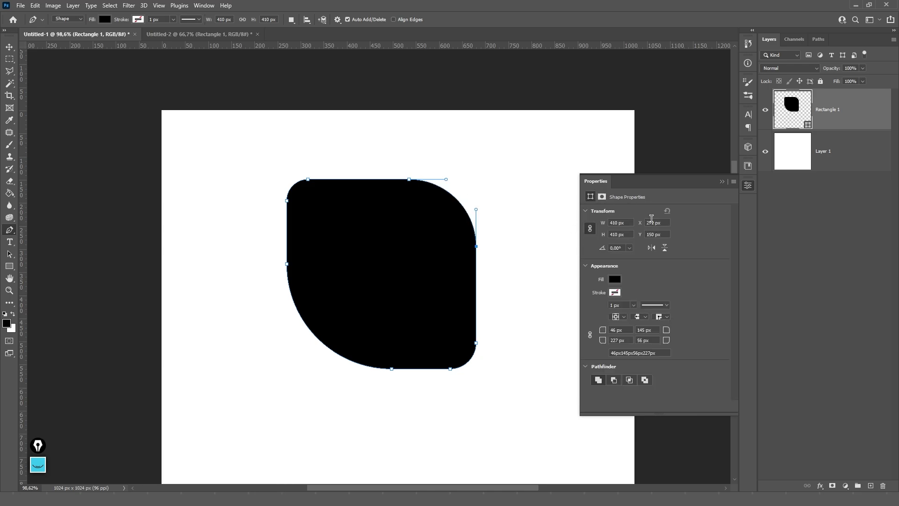
key(v)
key(Delete)
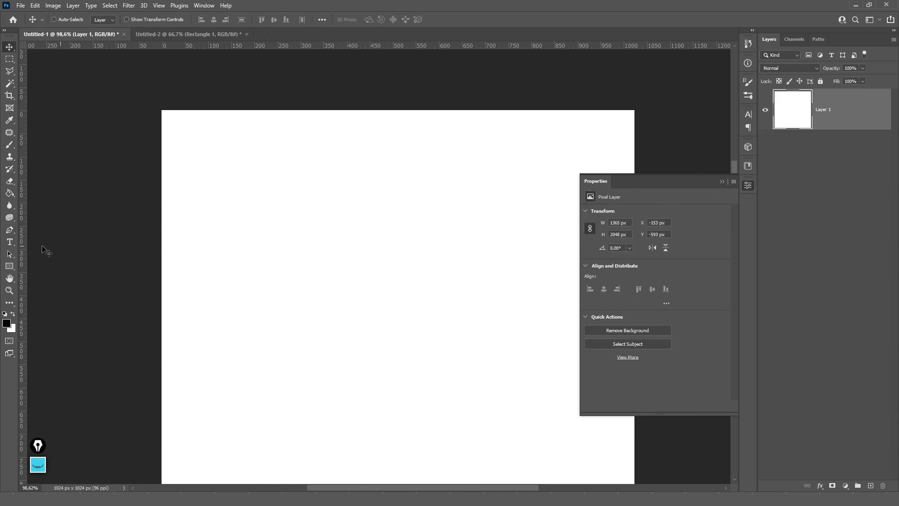
- Draw a circle and undo it, then create a 250 × 250 px circle by size and delete it
click(9, 266)
click(44, 276)
drag(246, 155, 480, 385)
key(ctrl+z)
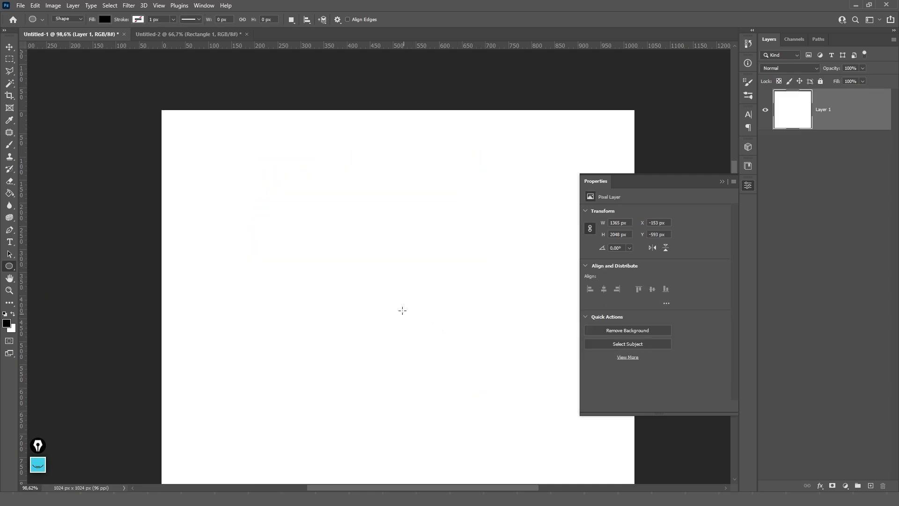
click(389, 228)
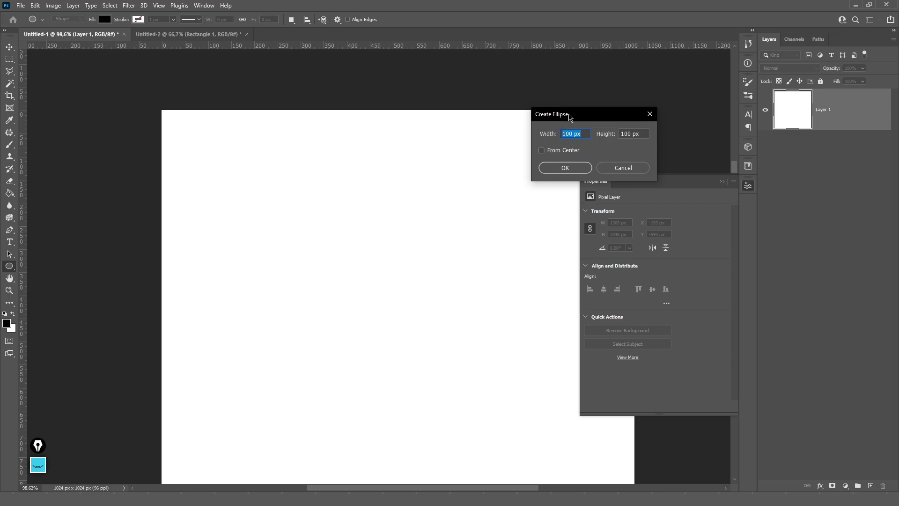
drag(570, 117, 375, 218)
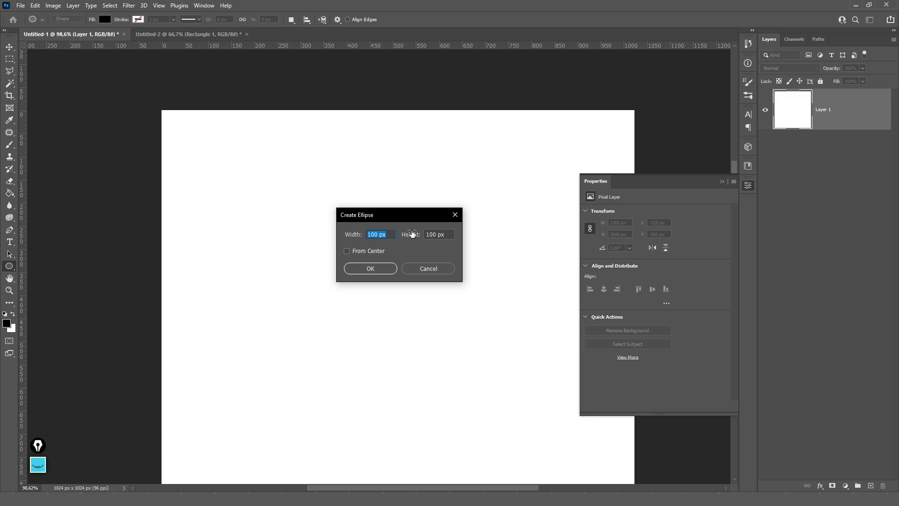
text(250)
key(Tab)
text(250)
click(370, 268)
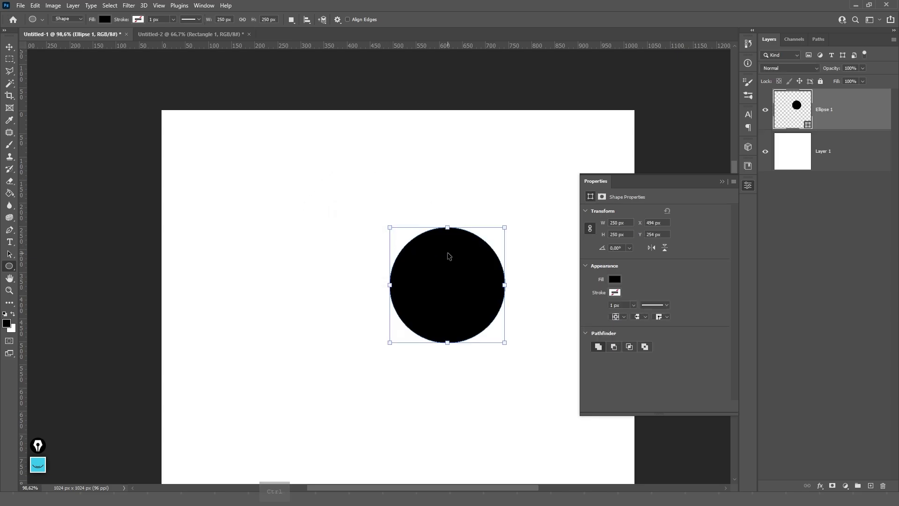
key(Delete)
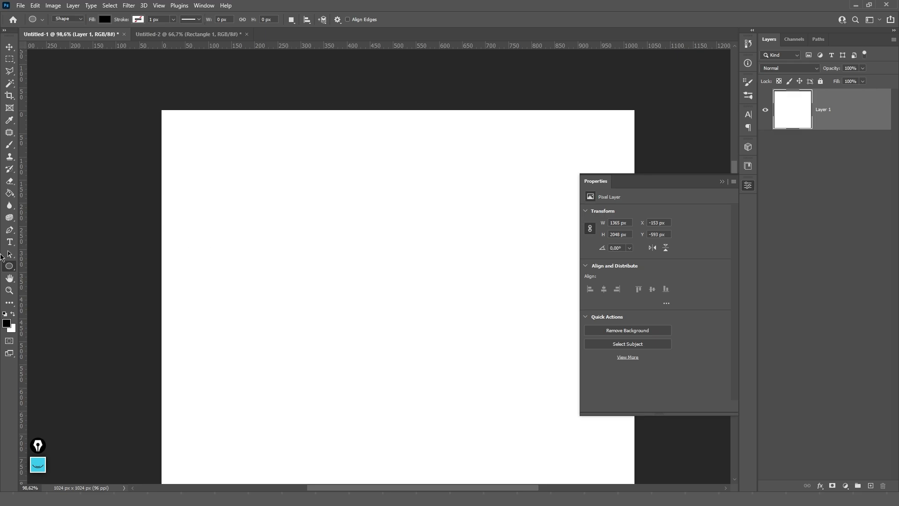
- Draw a large black circle and pull its top anchor to reshape it into an egg
right_click(12, 267)
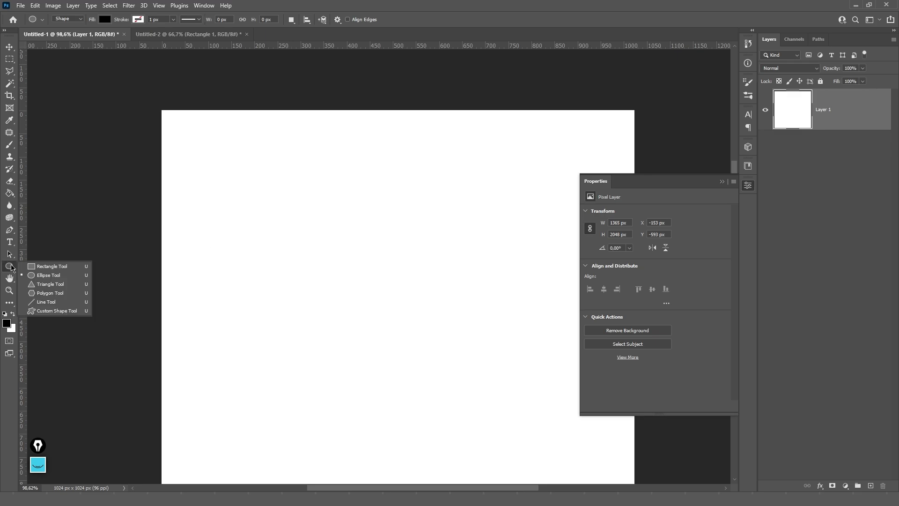
click(41, 277)
drag(268, 192, 444, 368)
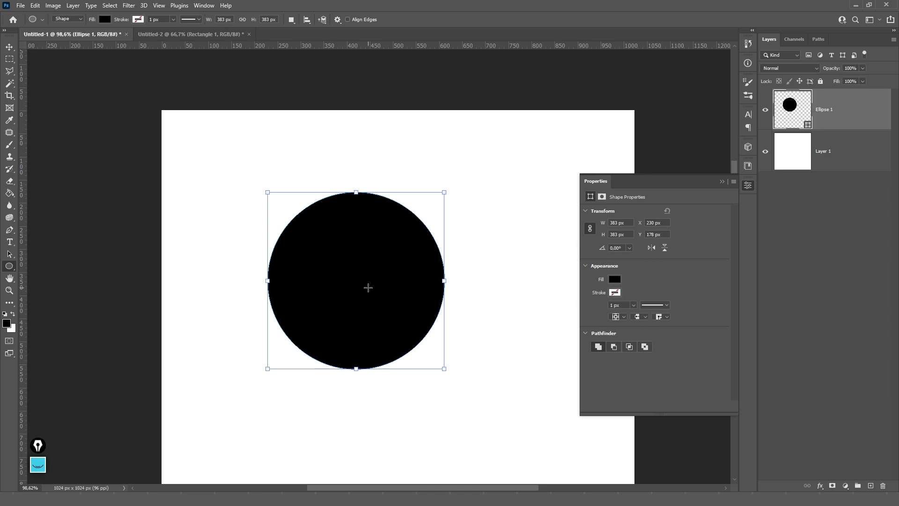
key(p)
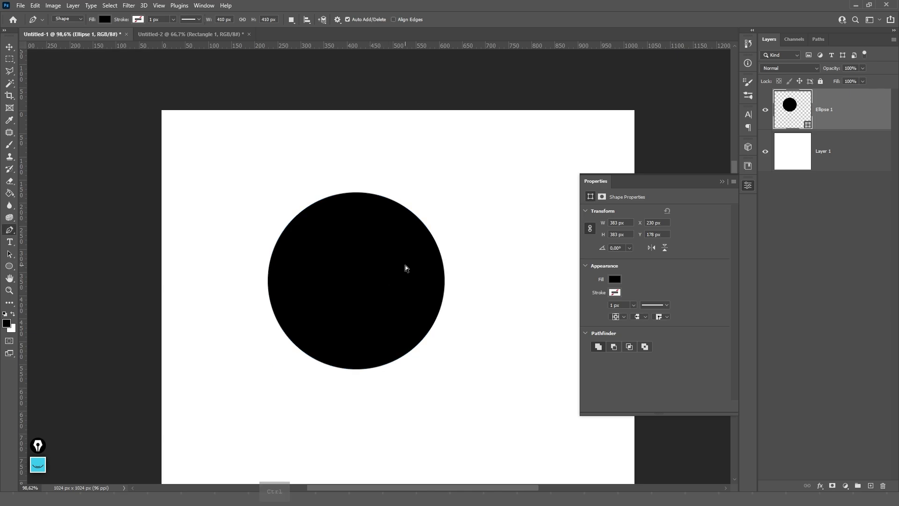
drag(357, 192, 387, 181)
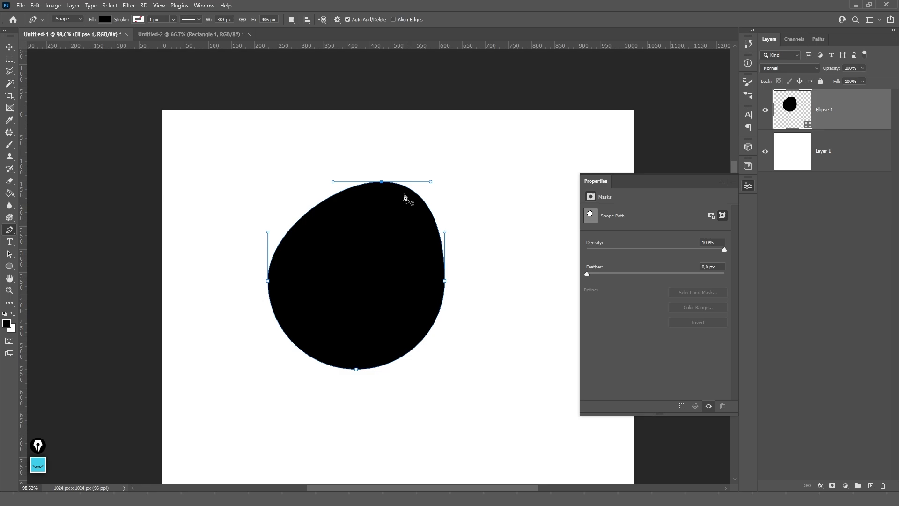
drag(381, 182, 345, 170)
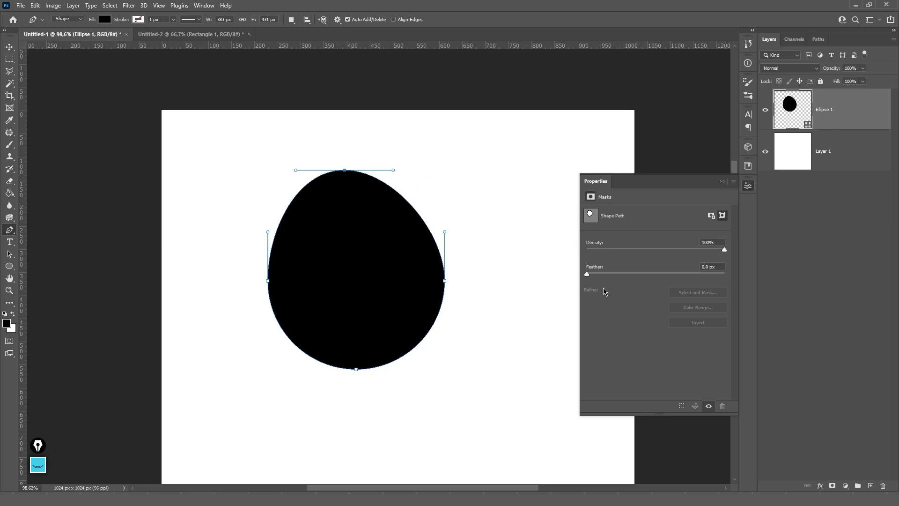
- Add a pixel mask to the egg, test the feather, then remove the mask
click(712, 216)
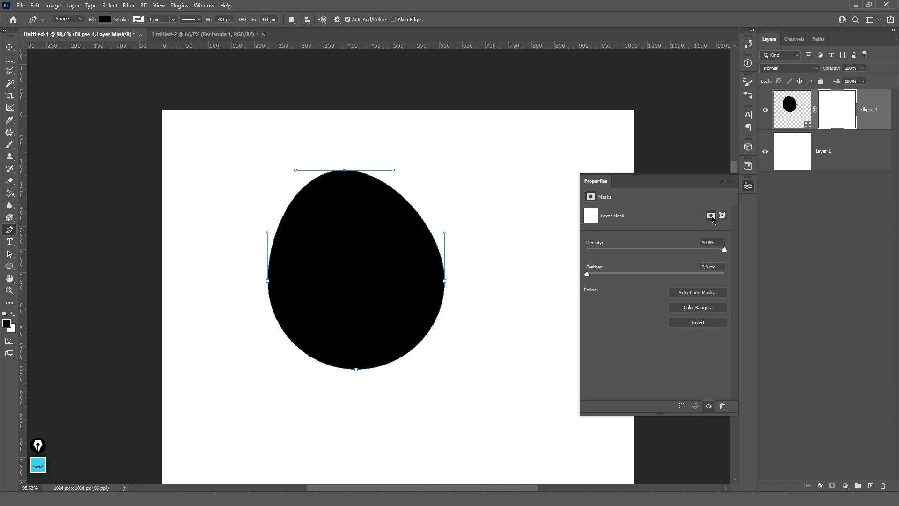
click(723, 216)
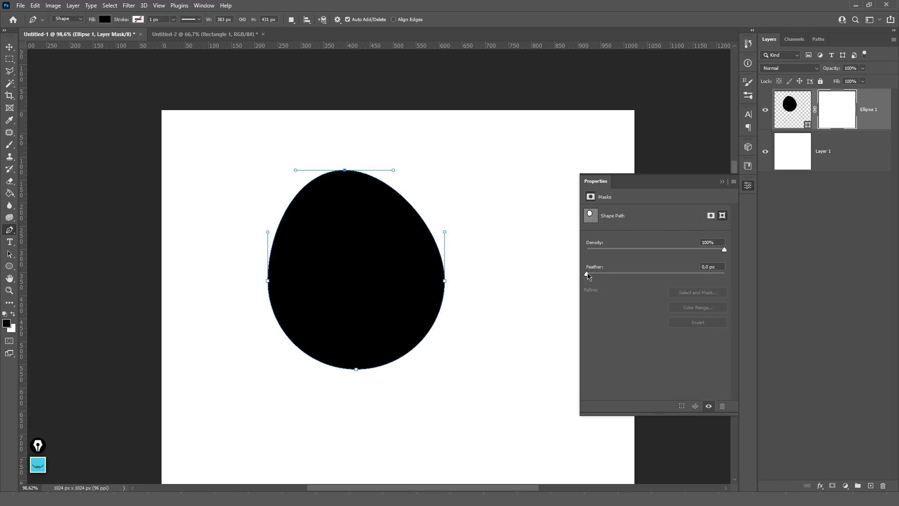
mouse_move(588, 276)
mouse_down()
mouse_move(619, 275)
mouse_move(554, 271)
mouse_up()
right_click(839, 121)
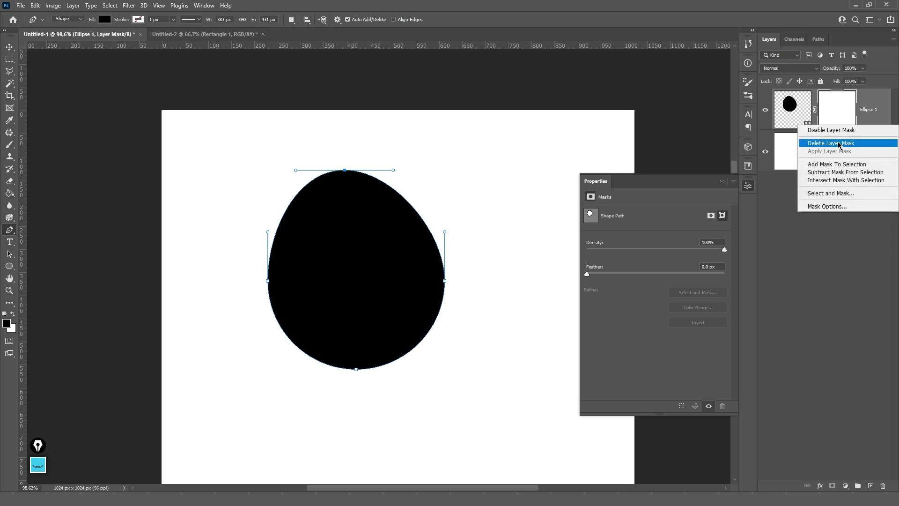
click(852, 141)
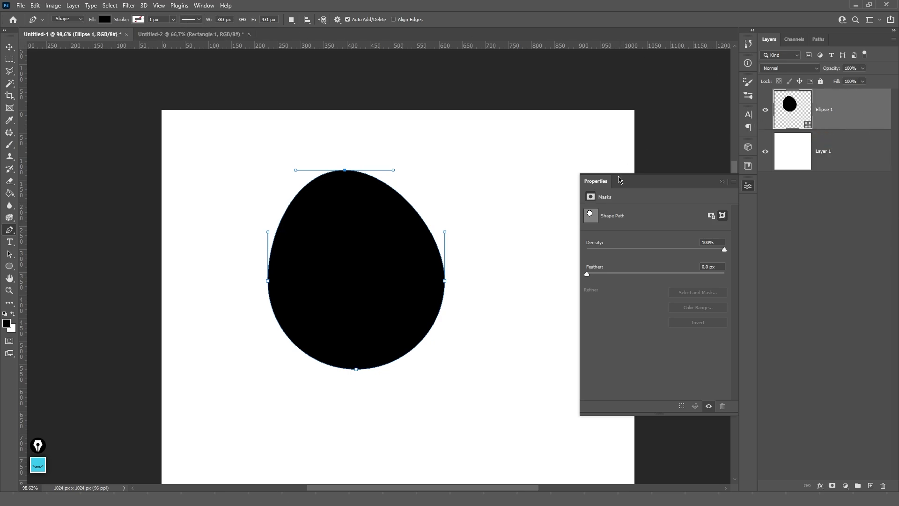
- Delete the egg's top anchor to leave a half shape, then delete the Ellipse 1 layer
key(Delete)
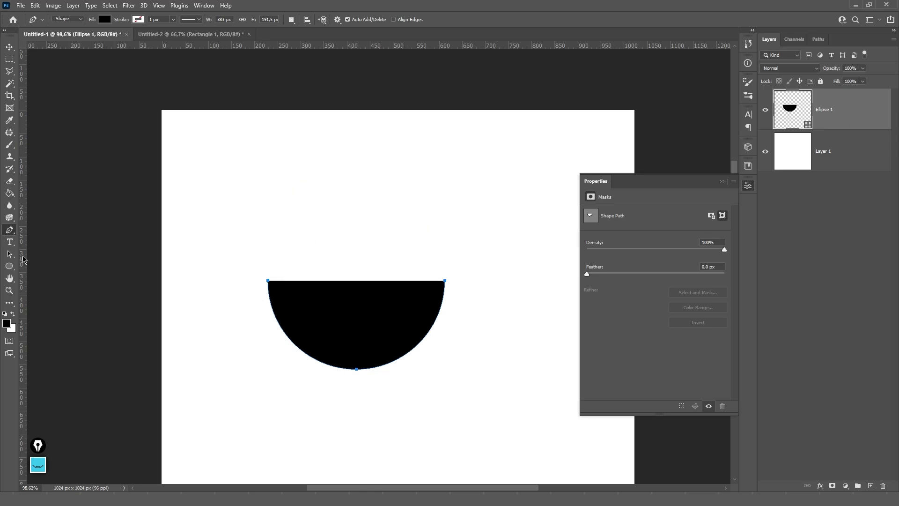
key(Delete)
click(10, 270)
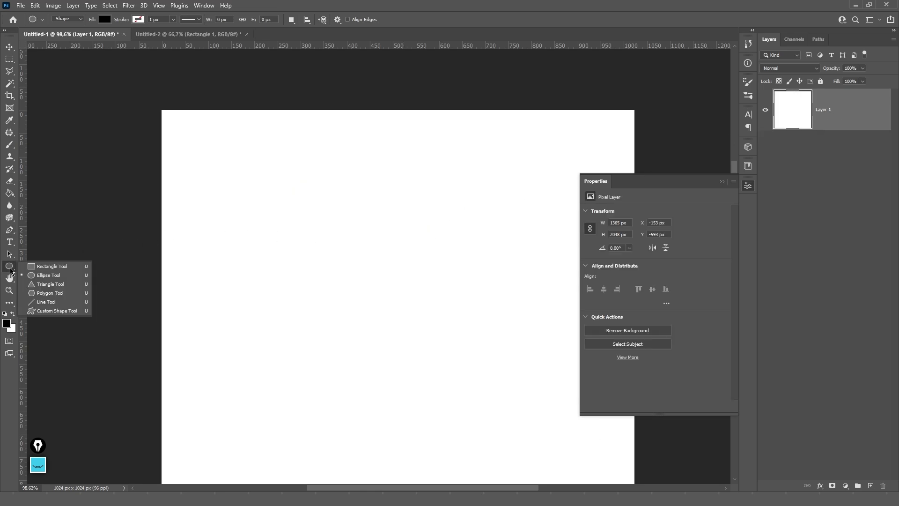
click(39, 284)
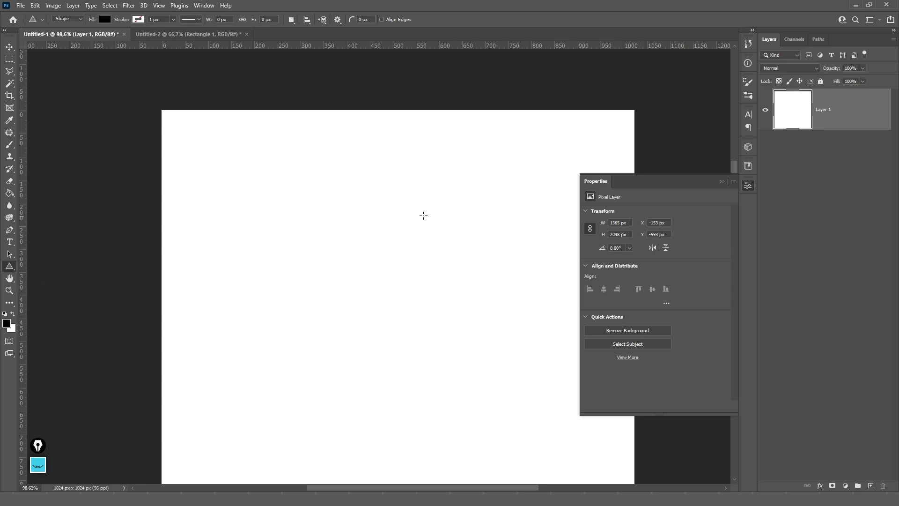
mouse_move(349, 208)
mouse_down()
mouse_move(546, 353)
mouse_move(454, 291)
mouse_move(424, 256)
mouse_up()
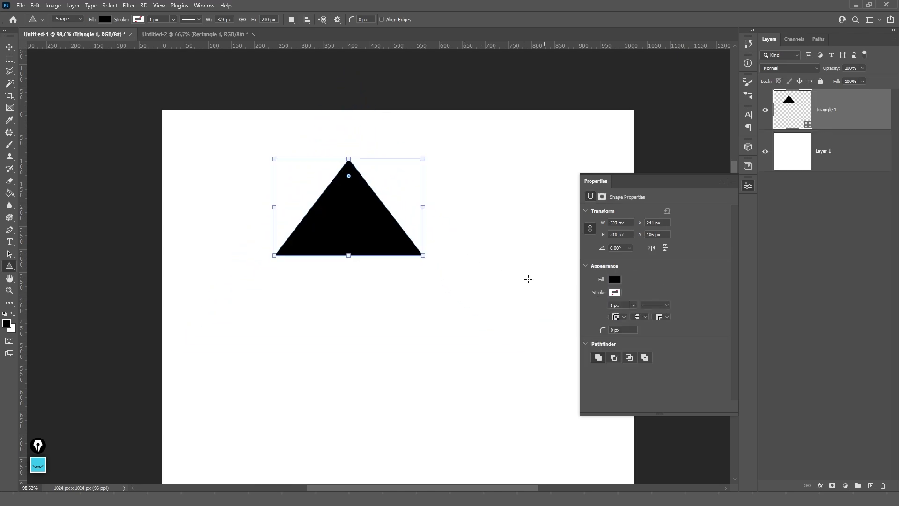
drag(351, 177, 352, 200)
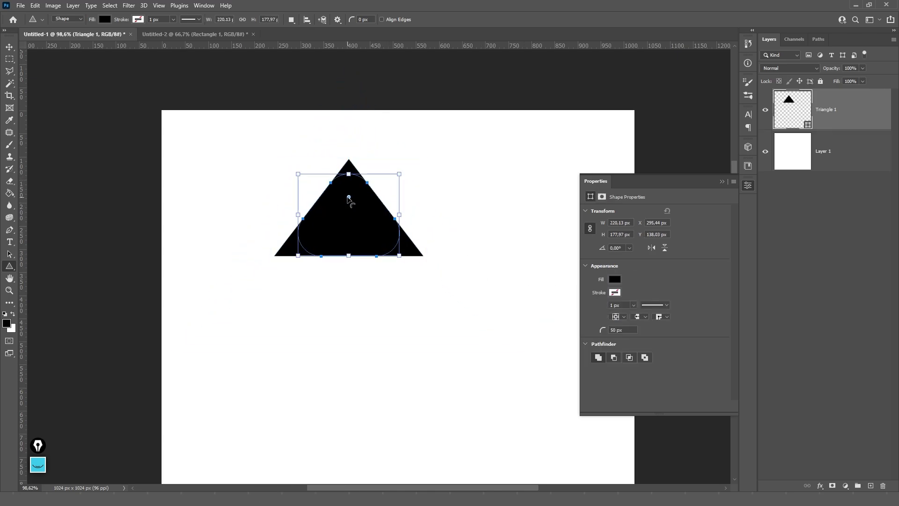
key(ctrl+z)
key(ctrl+z)
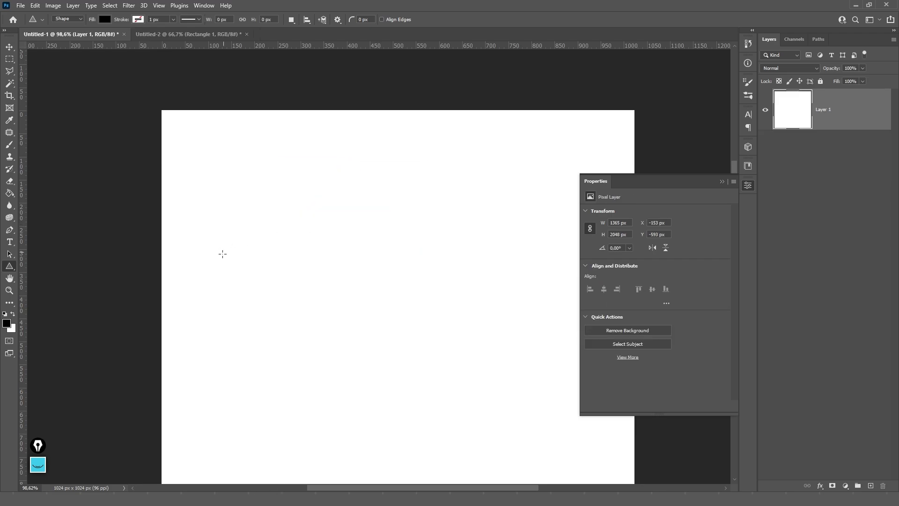
drag(296, 158, 231, 214)
key(ctrl+0)
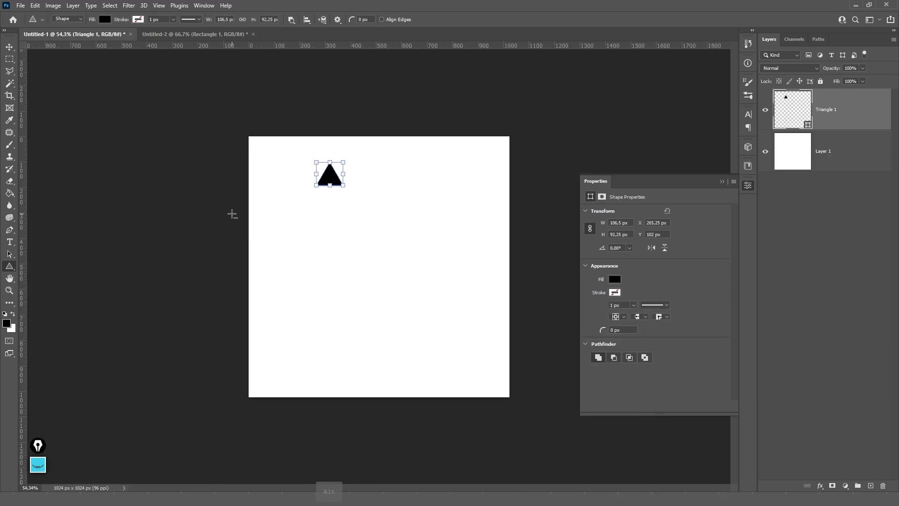
key(ctrl+z)
mouse_move(341, 209)
mouse_down()
mouse_move(426, 274)
mouse_move(276, 281)
mouse_move(449, 284)
mouse_move(414, 299)
mouse_move(437, 314)
mouse_move(480, 278)
mouse_move(388, 247)
mouse_move(502, 305)
mouse_move(444, 285)
mouse_move(467, 261)
mouse_move(461, 271)
mouse_move(437, 249)
mouse_move(434, 261)
mouse_move(407, 233)
mouse_move(537, 309)
mouse_up()
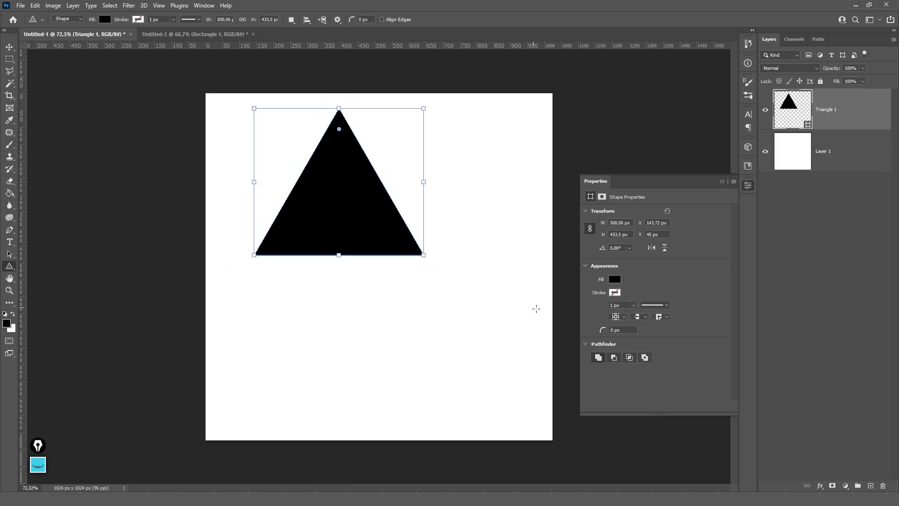
drag(603, 330, 580, 309)
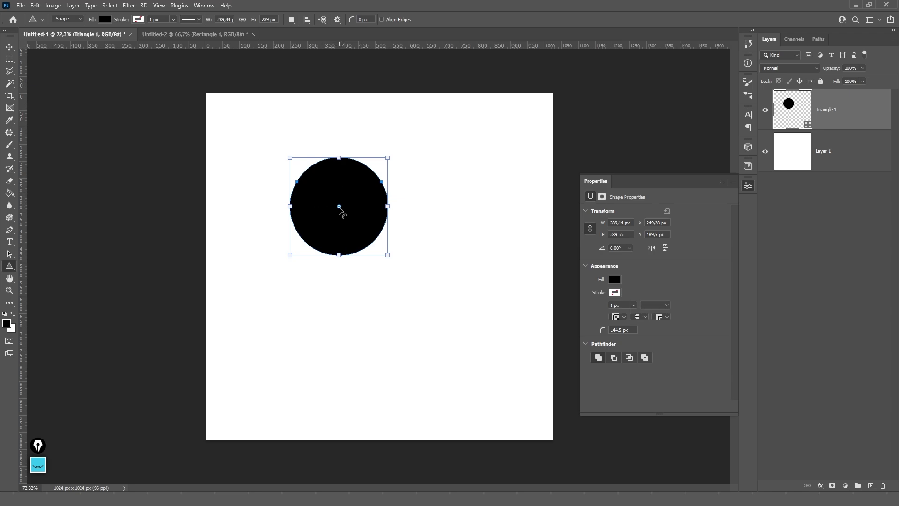
key(ctrl+z)
key(ctrl+z)
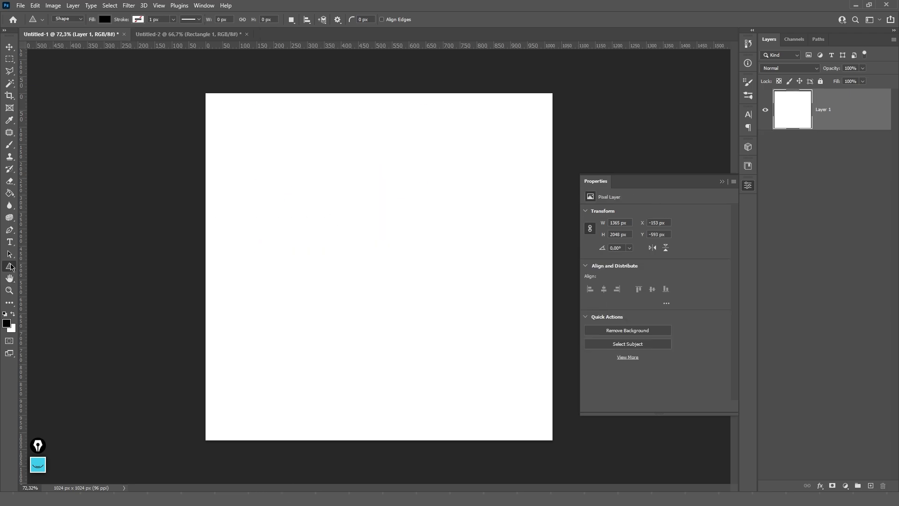
- Draw a black star with the Polygon tool and move it to the page centre
right_click(11, 267)
click(51, 292)
drag(301, 172, 481, 288)
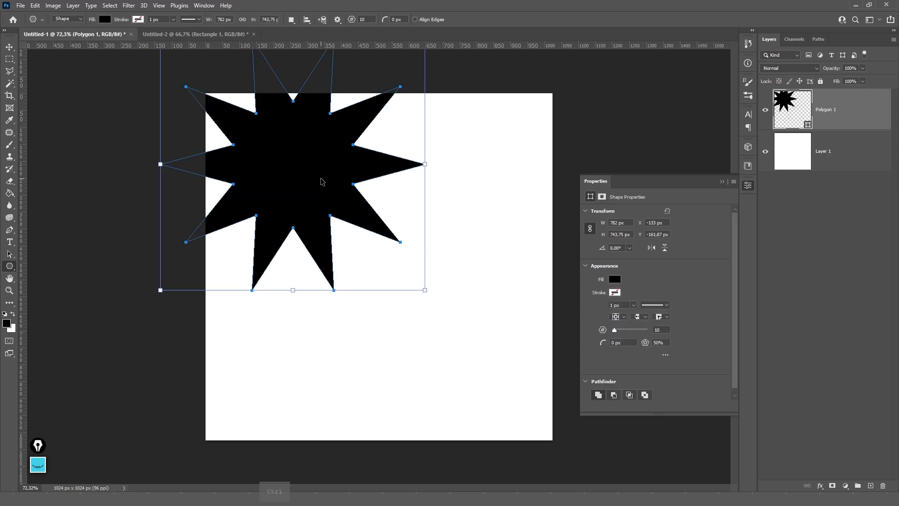
key(ctrl+z)
drag(327, 197, 442, 277)
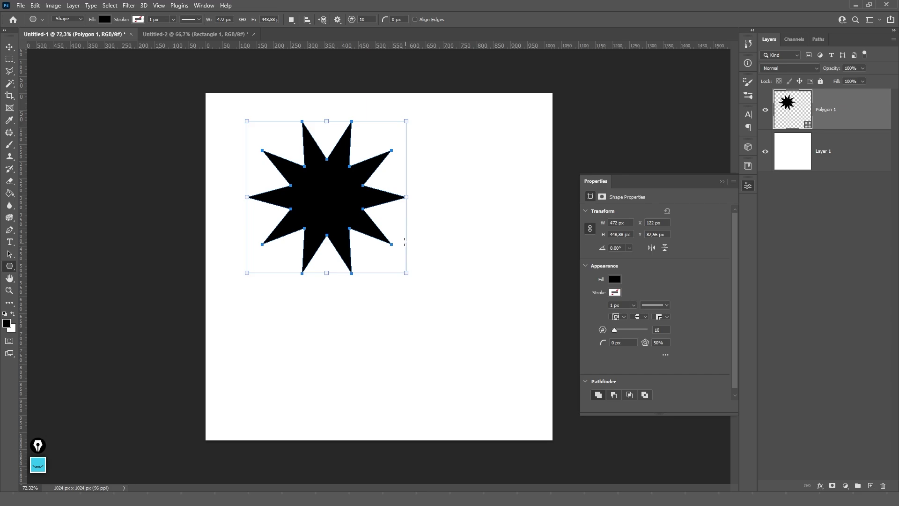
key(v)
drag(338, 159, 395, 215)
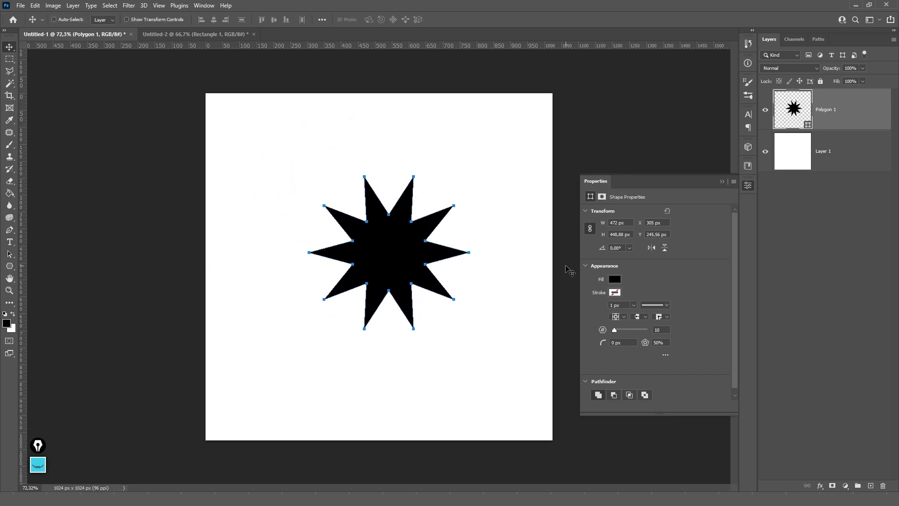
scroll(461, 234, up, 3)
scroll(458, 250, down, 3)
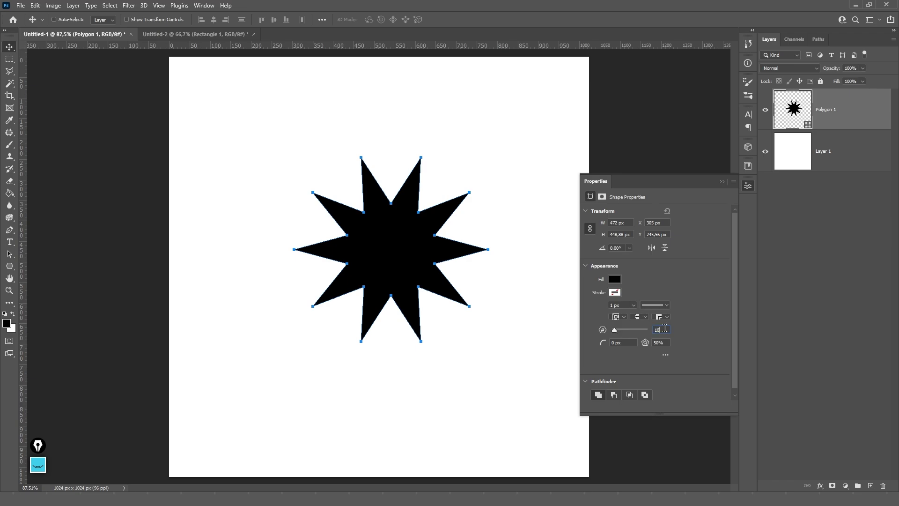
- Try 3 and then 5 star points and 50 px corner rounding, then reset rounding to 0
double_click(665, 329)
text(3)
key(Tab)
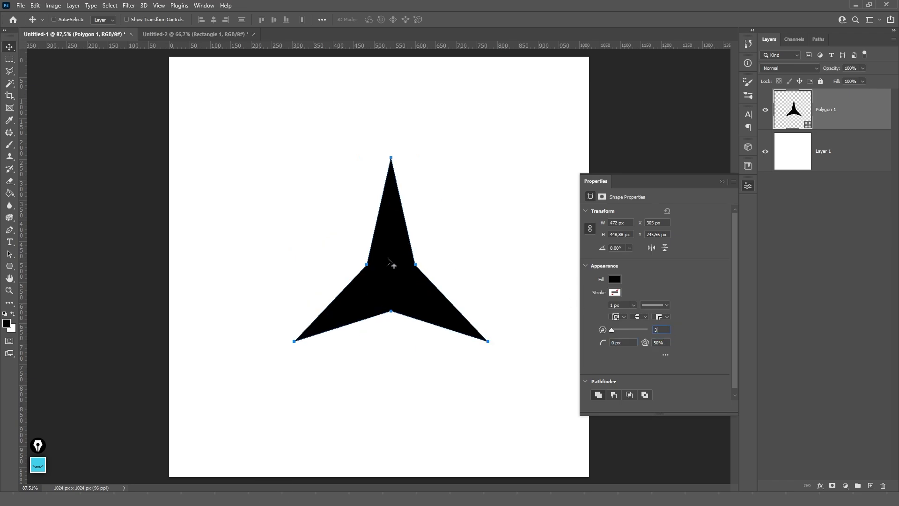
click(665, 330)
key(Tab)
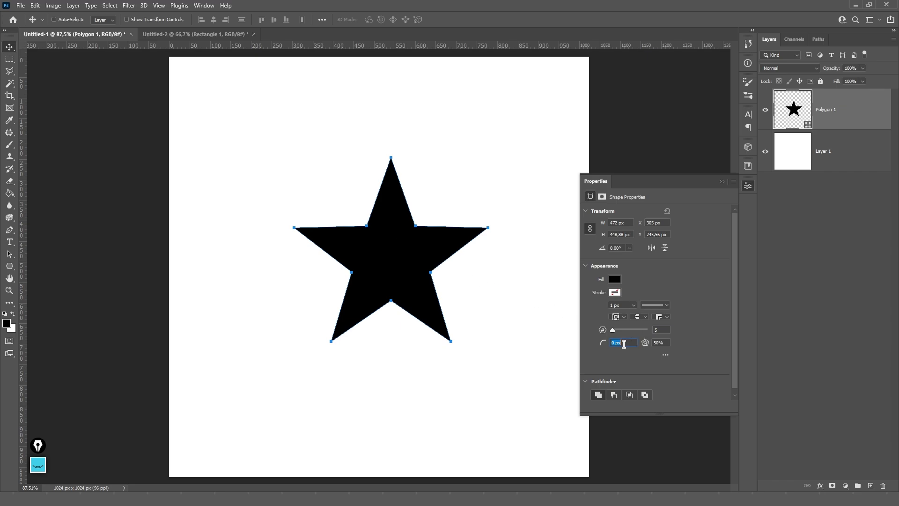
text(50)
key(Return)
drag(604, 342, 568, 342)
- Set the star ratio to 9% and the points to 4, forming a thin X
drag(646, 344, 597, 330)
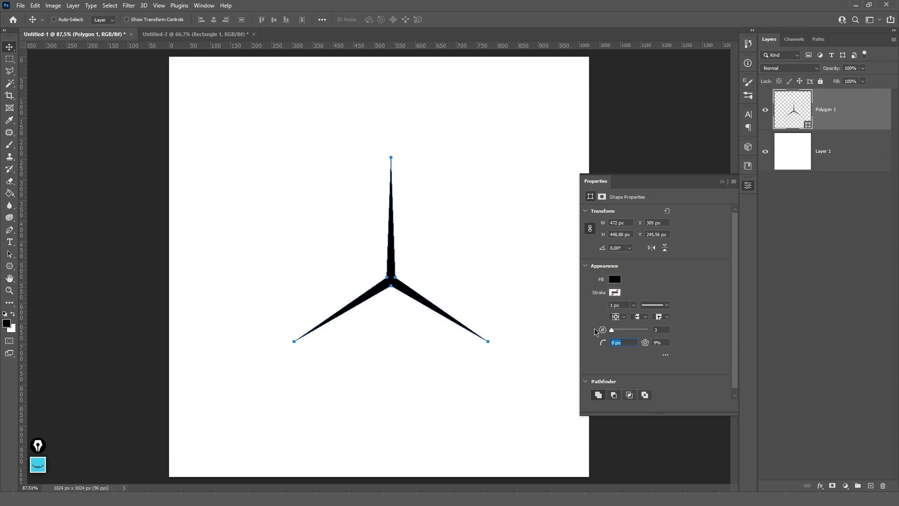
click(663, 329)
text(4)
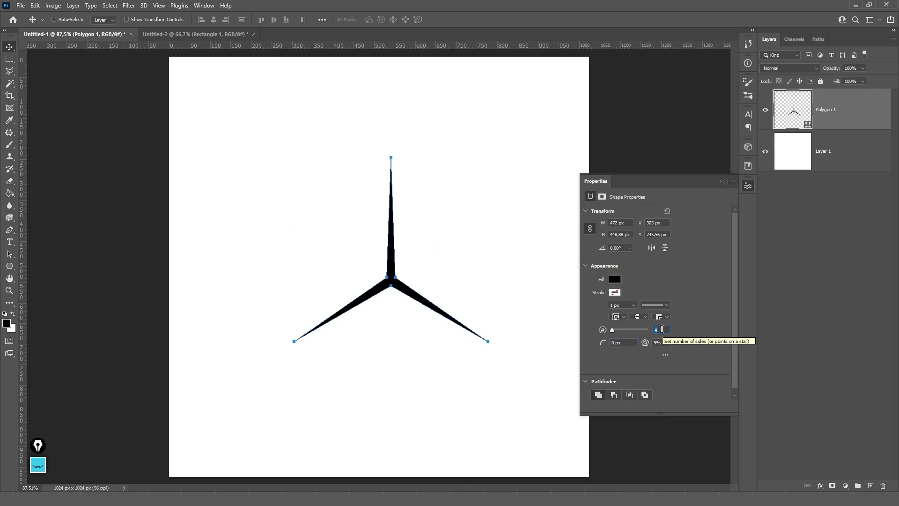
key(Tab)
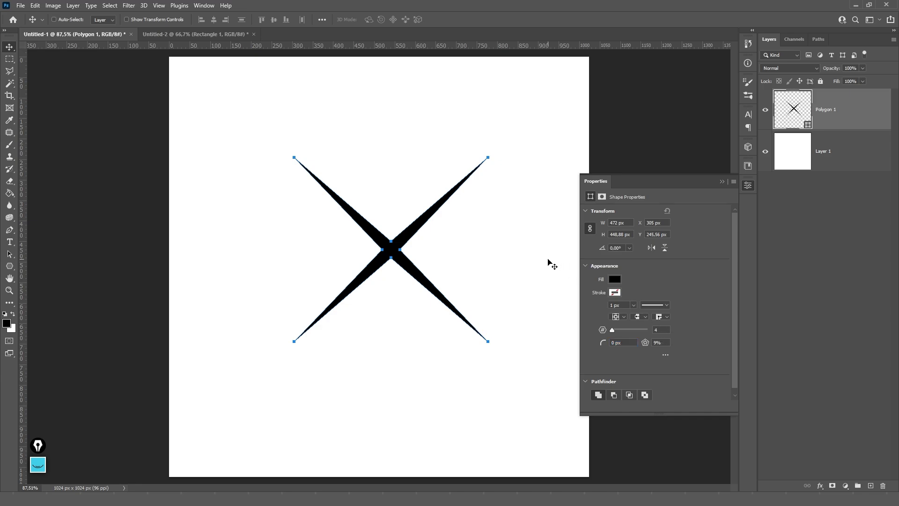
click(602, 197)
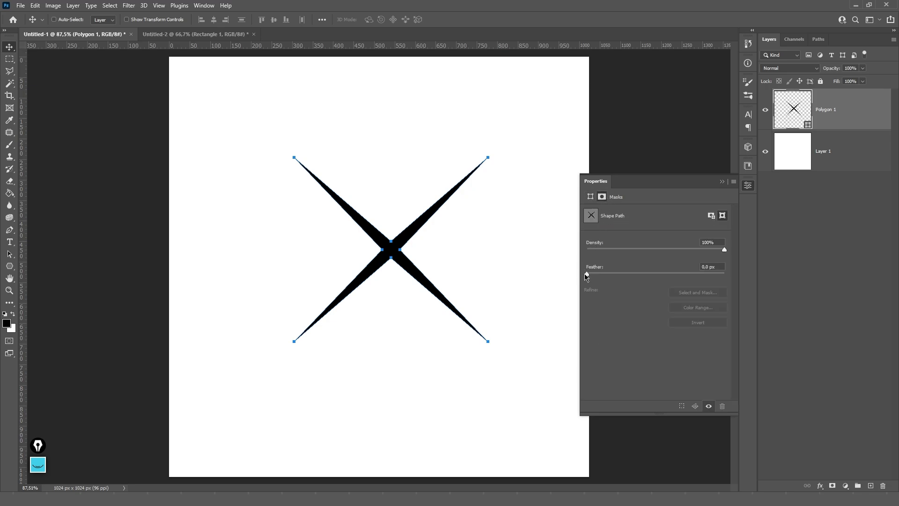
- Feather the X about 9 px, fill Layer 1 black and make the star #ffffff white
drag(585, 275, 638, 275)
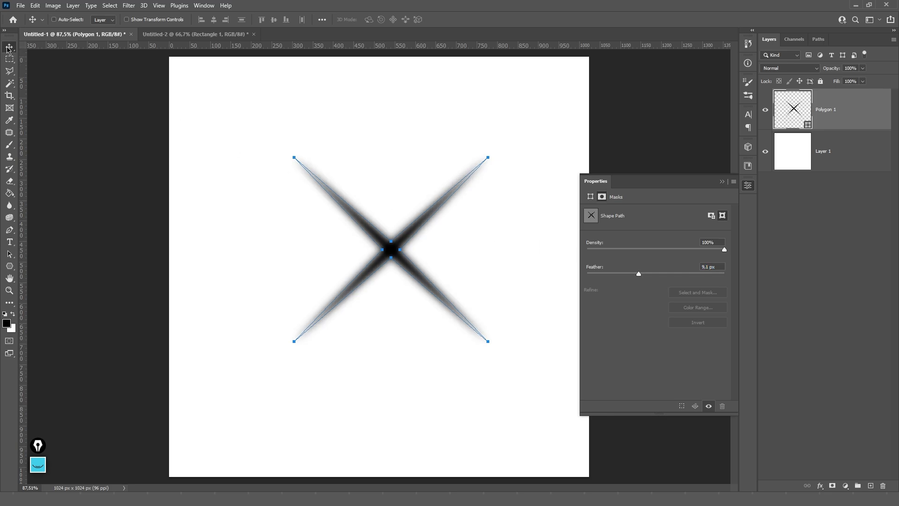
key(p)
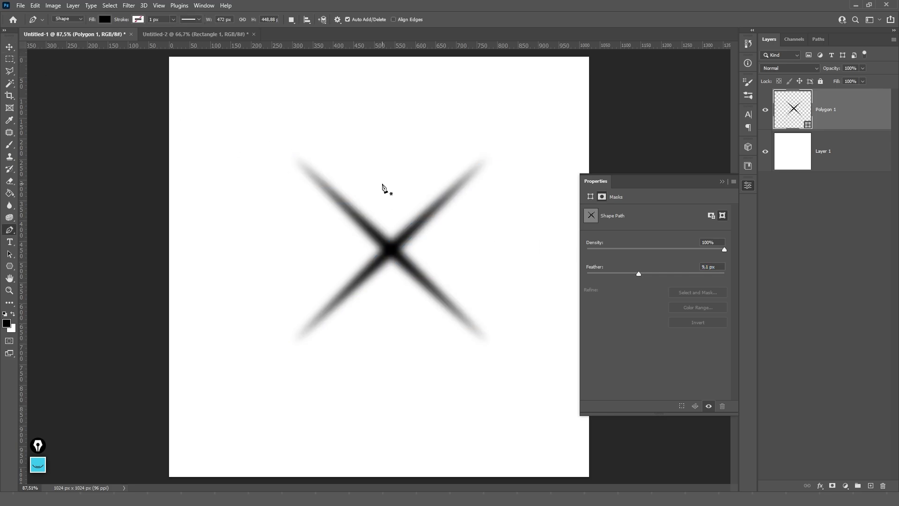
click(791, 152)
key(alt+BackSpace)
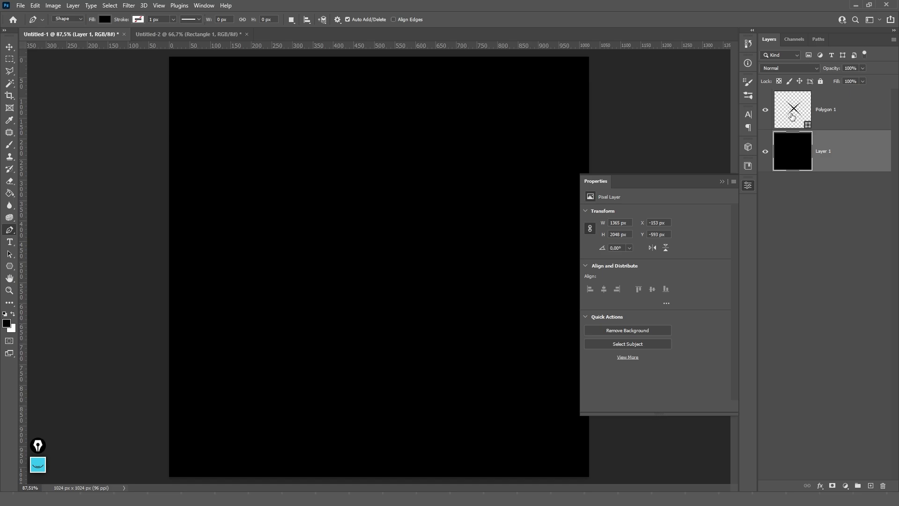
double_click(792, 116)
text(ffffff)
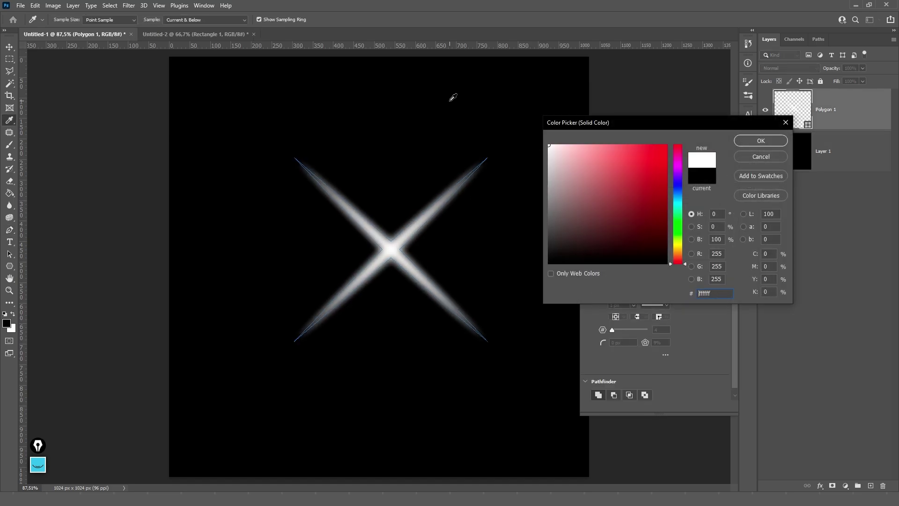
key(Return)
- Rotate the star -45° so it stands upright
key(ctrl+t)
drag(523, 147, 421, 84)
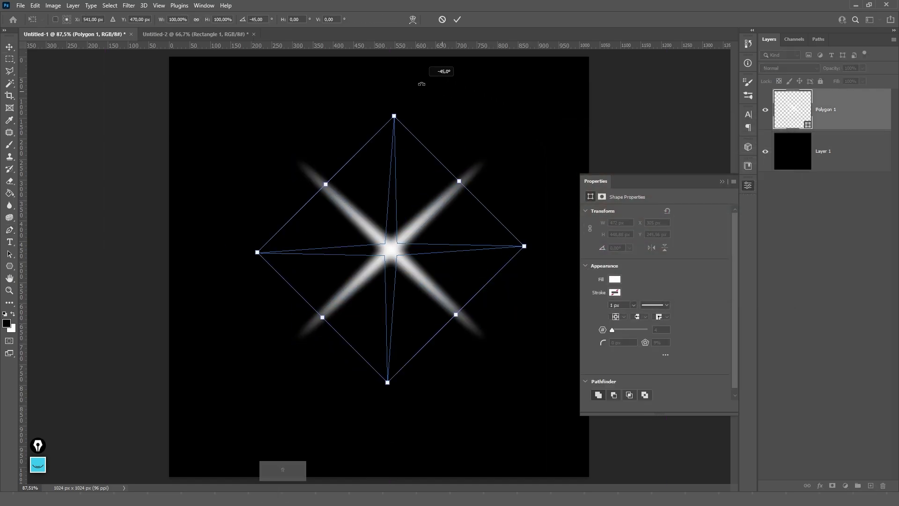
key(Return)
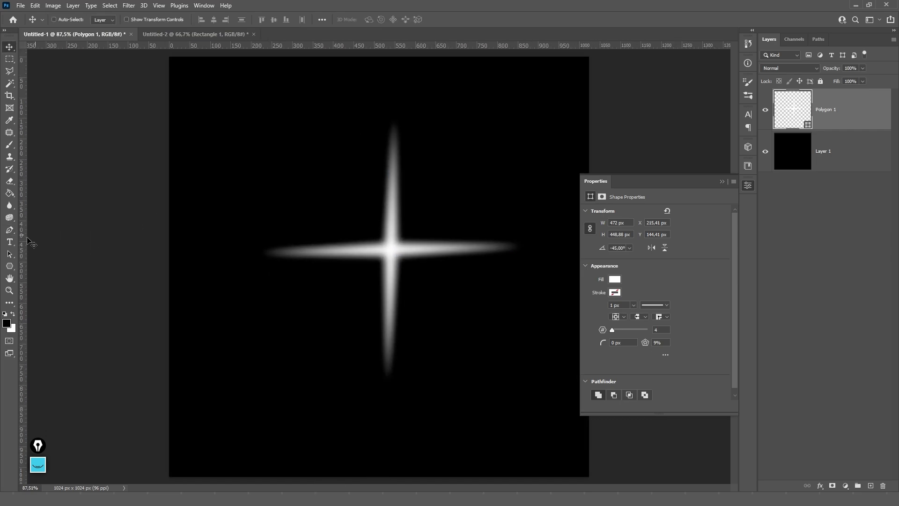
click(10, 266)
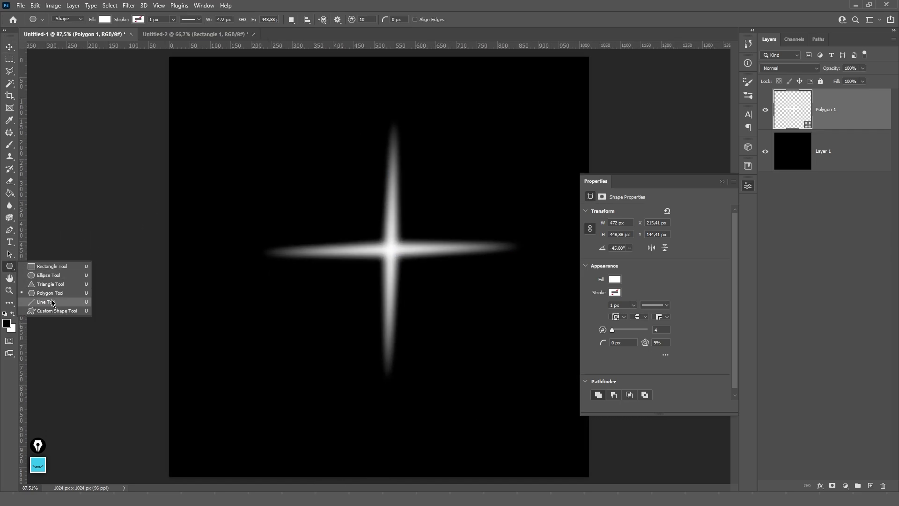
click(51, 302)
drag(258, 390, 503, 390)
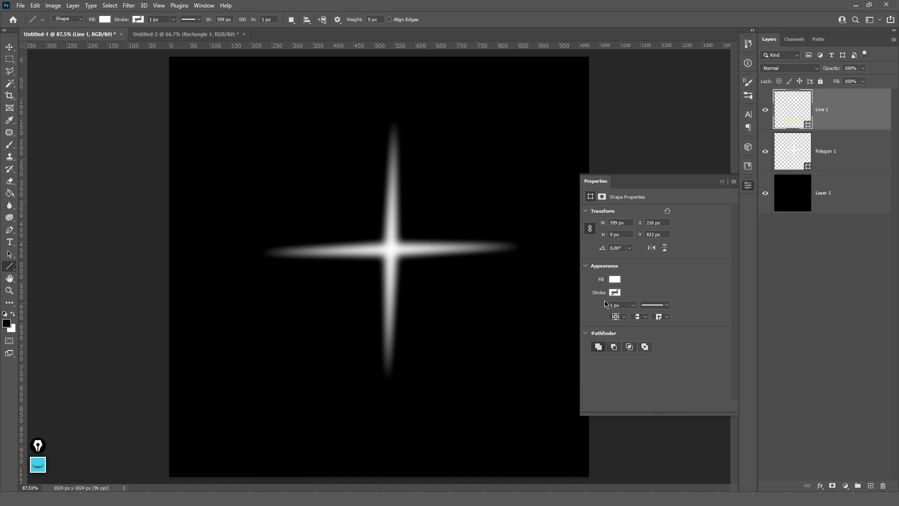
key(ctrl+z)
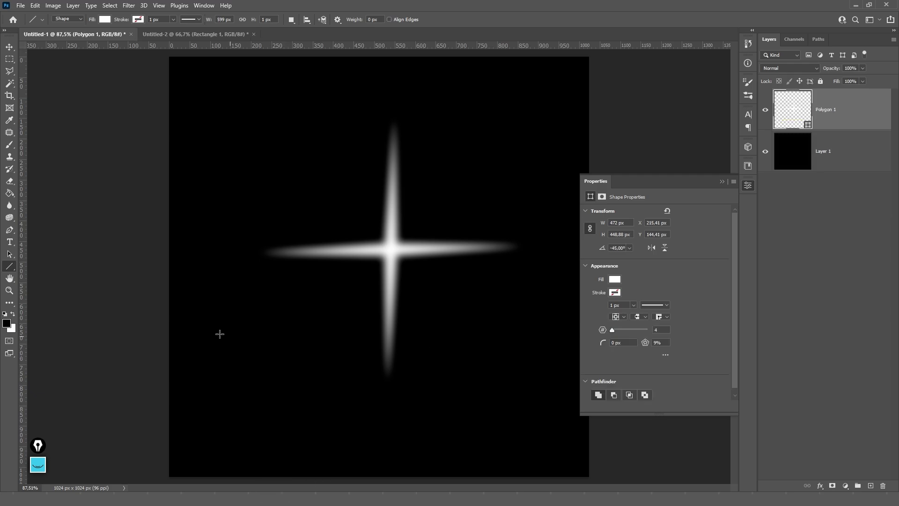
right_click(10, 266)
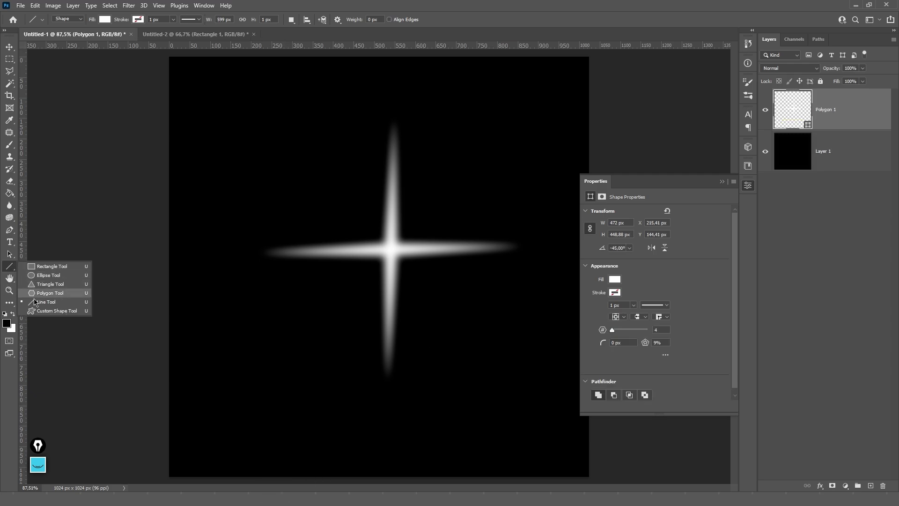
click(41, 311)
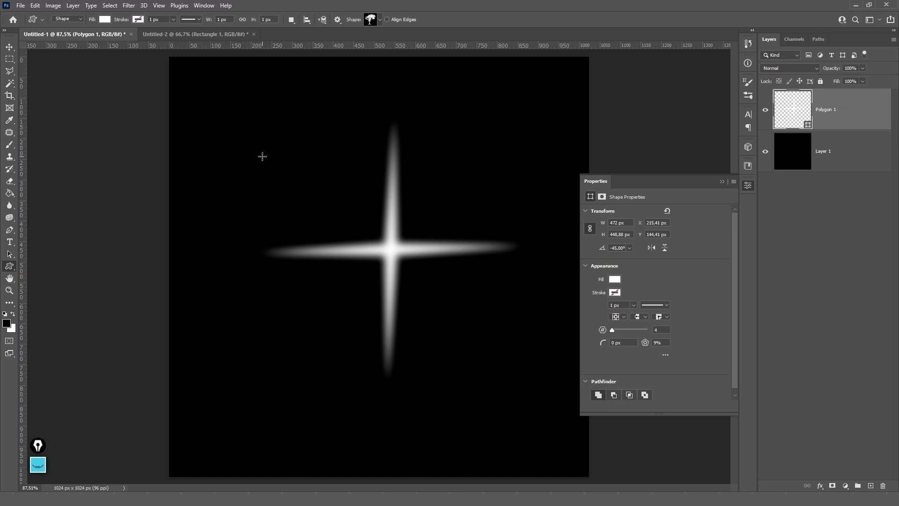
click(379, 21)
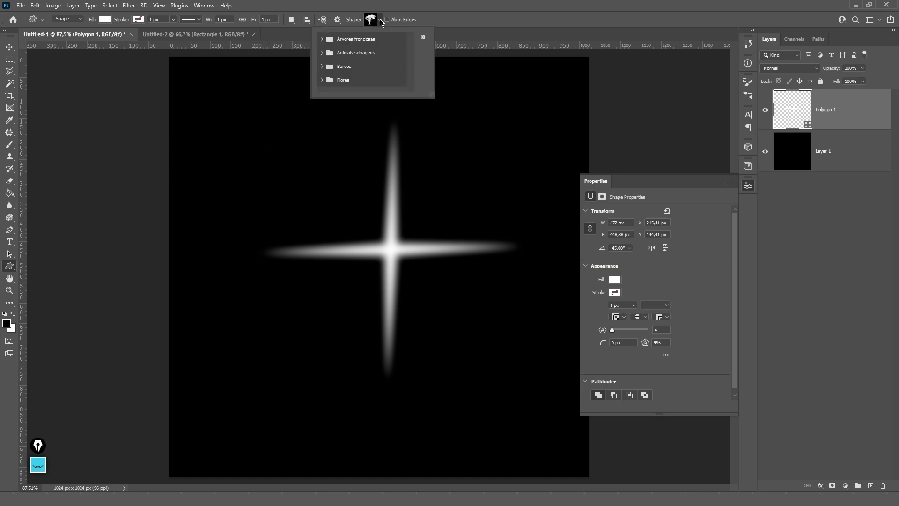
click(423, 36)
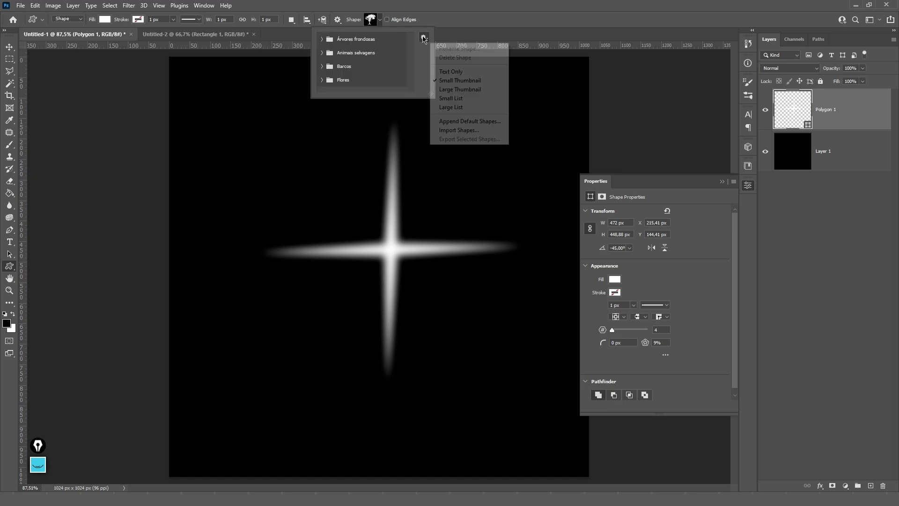
click(452, 131)
click(773, 303)
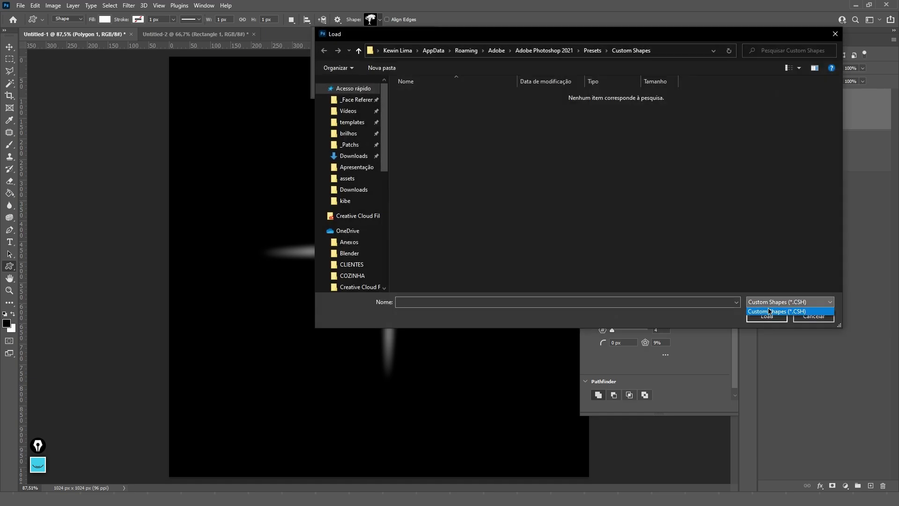
click(803, 312)
click(809, 319)
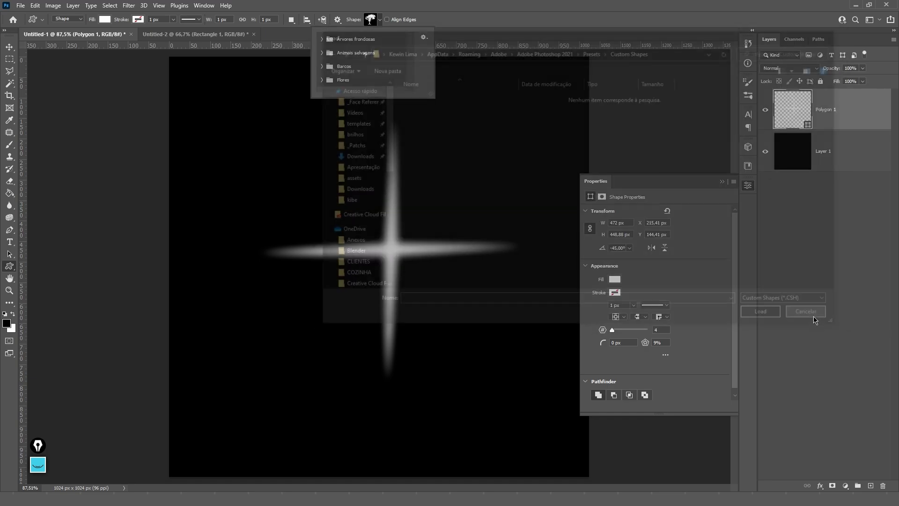
drag(429, 94, 485, 172)
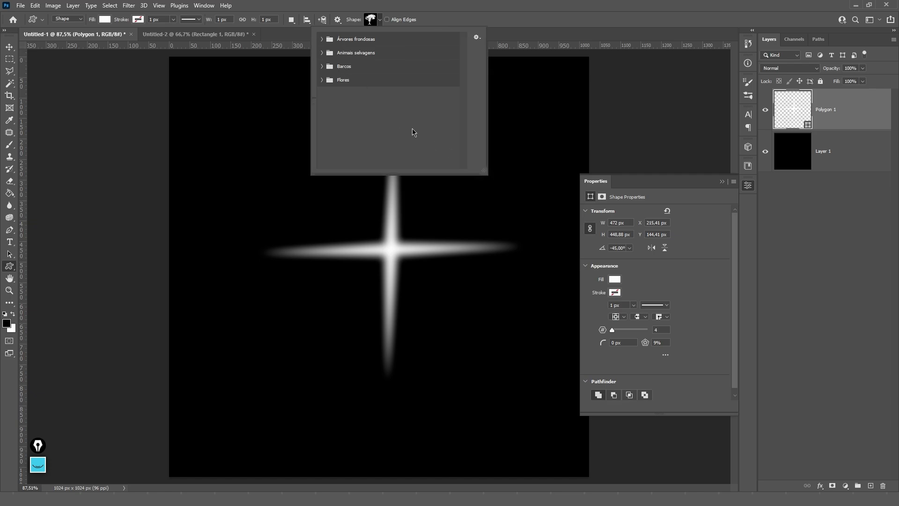
click(322, 80)
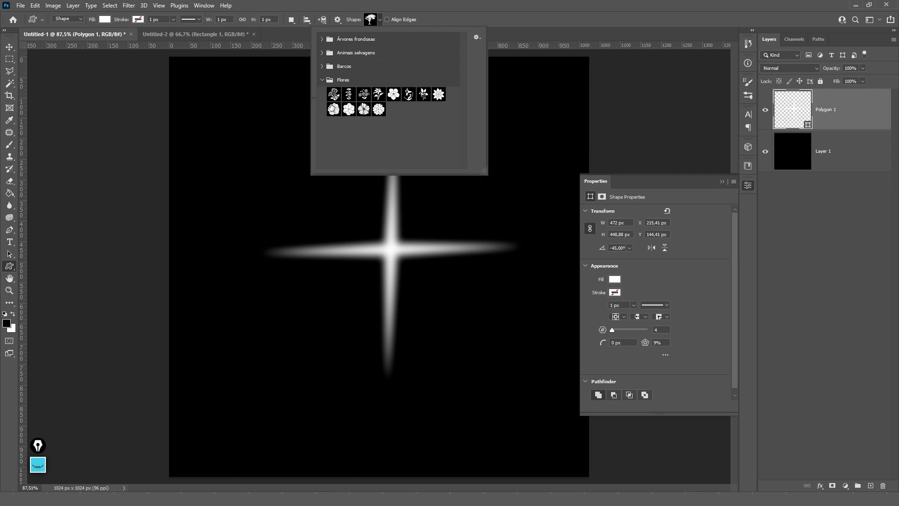
click(333, 108)
drag(201, 75, 399, 201)
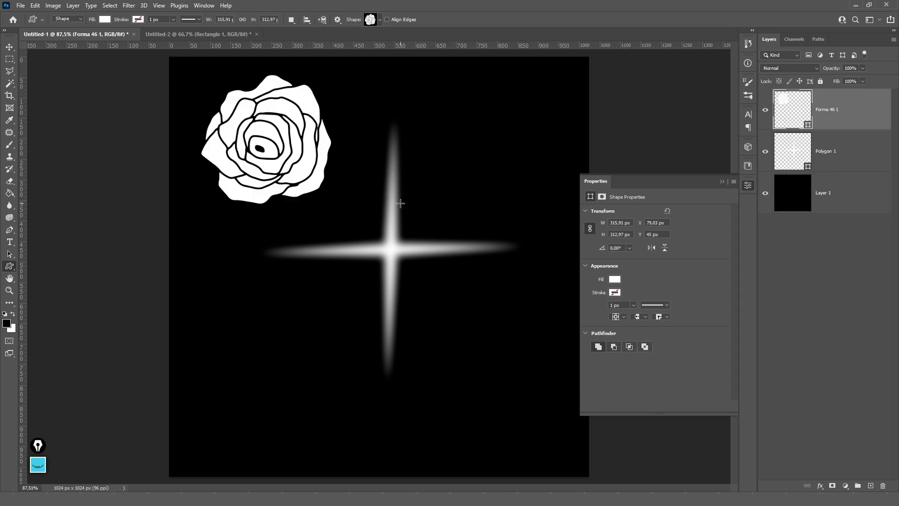
key(ctrl+z)
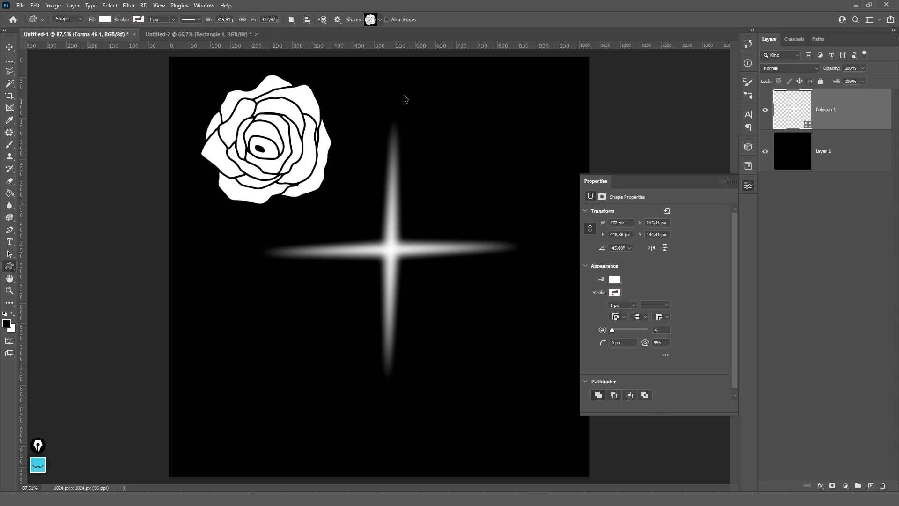
click(381, 20)
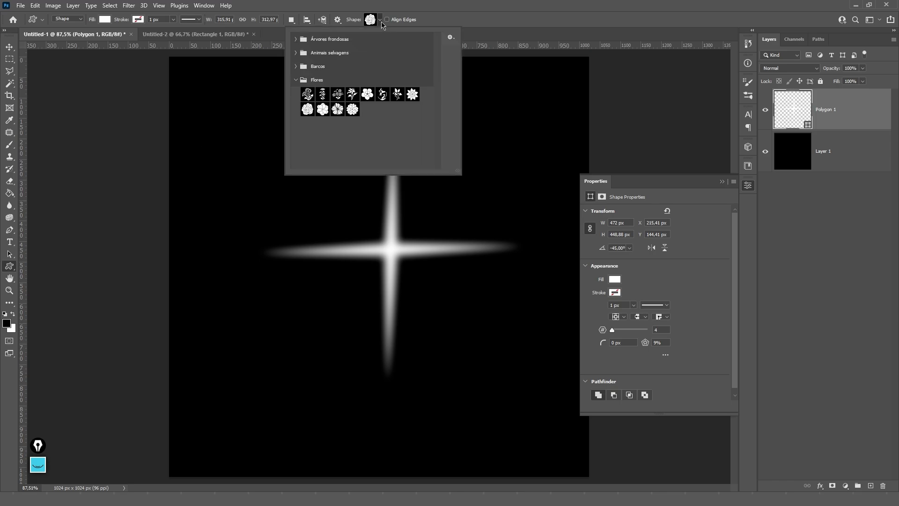
click(450, 37)
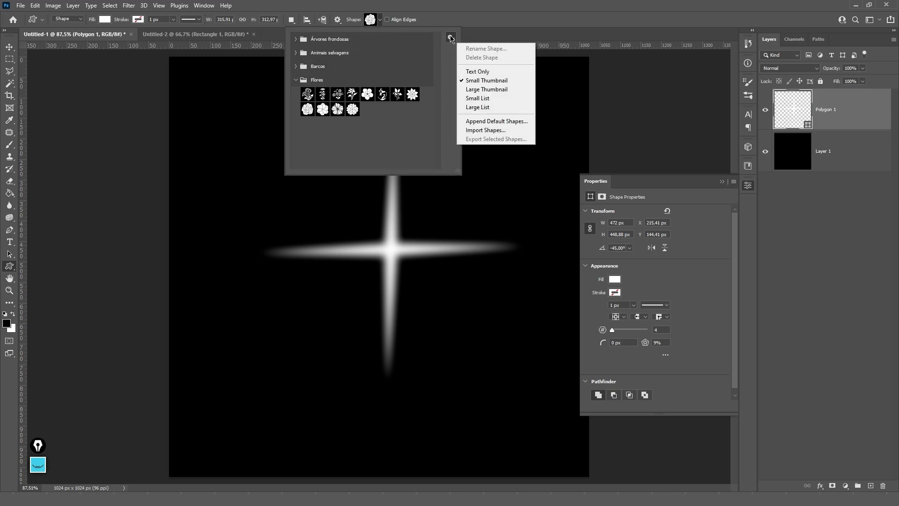
key(Escape)
key(Escape)
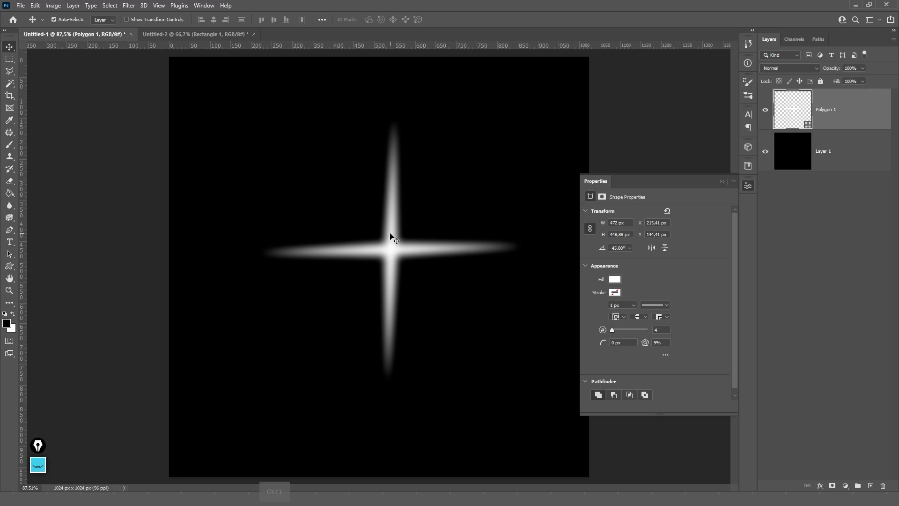
- Save the star's path as a new custom shape named 'spark'
key(p)
drag(535, 90, 255, 418)
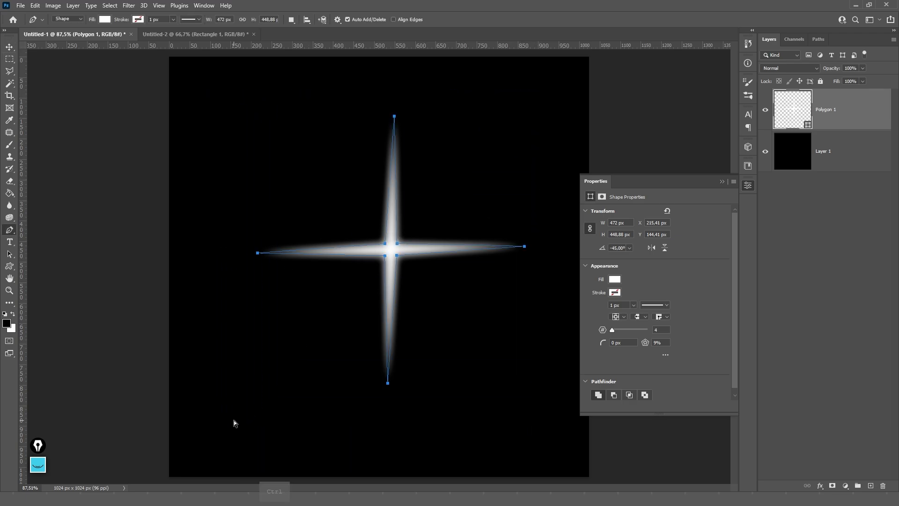
click(36, 5)
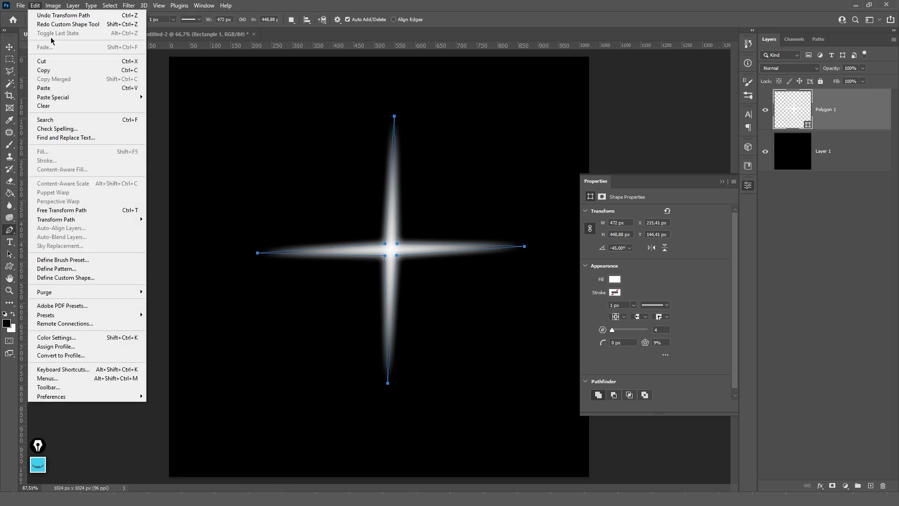
ctrl+click(575, 118)
drag(194, 67, 566, 424)
drag(194, 66, 616, 426)
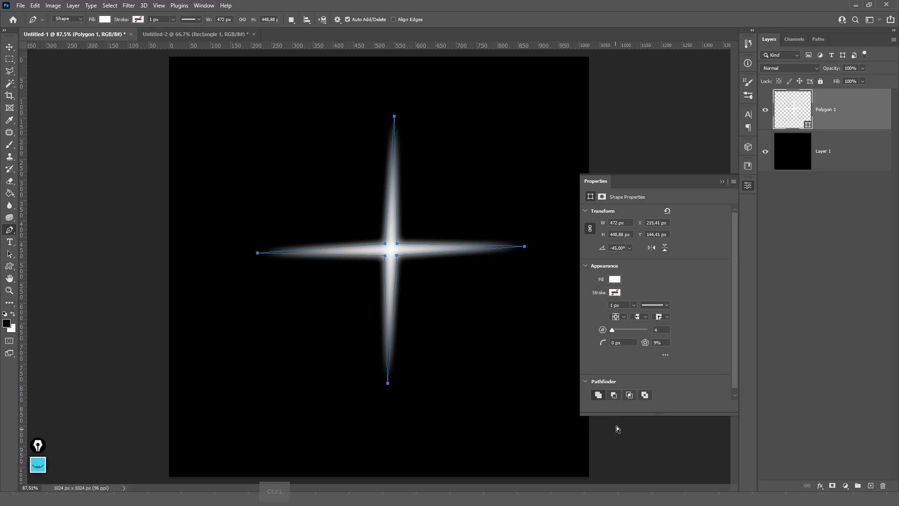
click(34, 7)
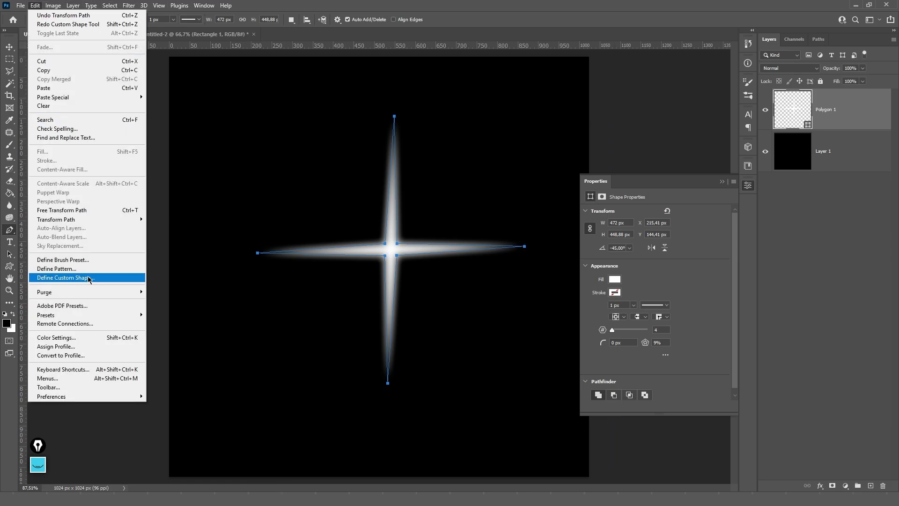
click(74, 279)
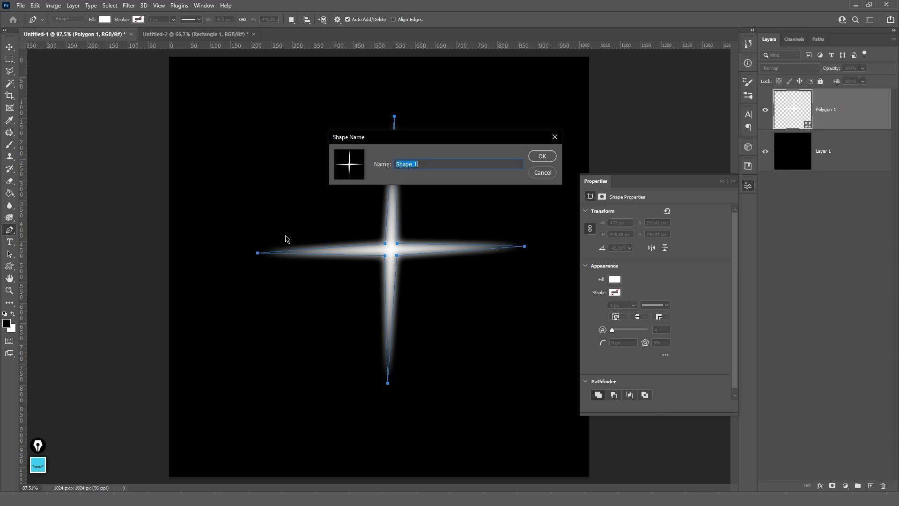
text(spark)
click(545, 159)
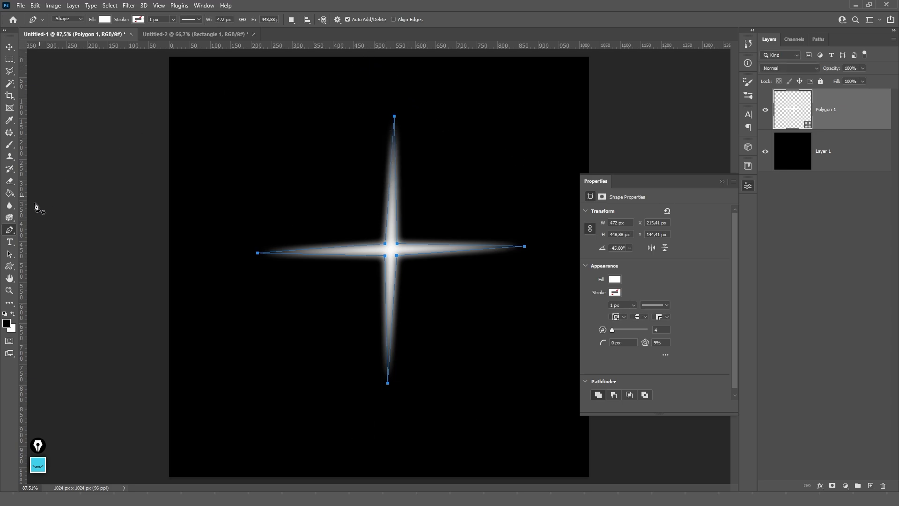
- Draw a small spark near the top-left of the canvas and feather it 1.7 px
drag(9, 266, 36, 310)
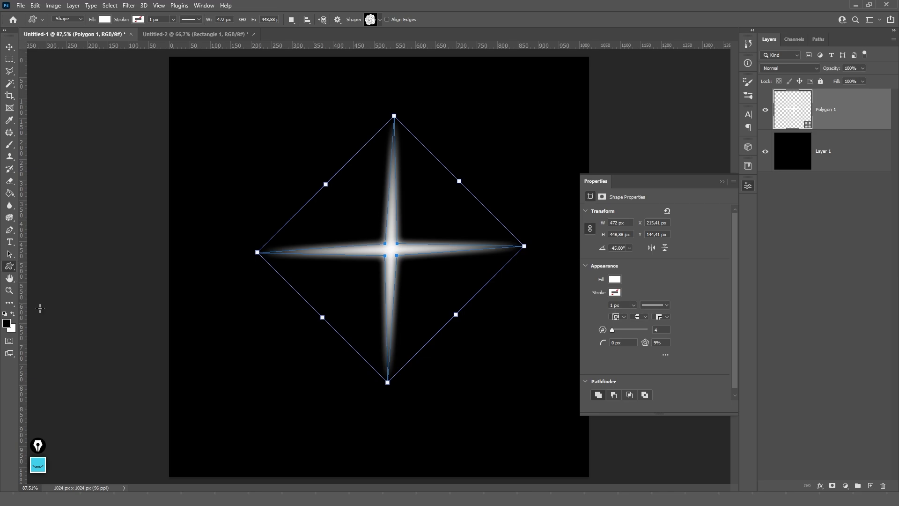
click(379, 19)
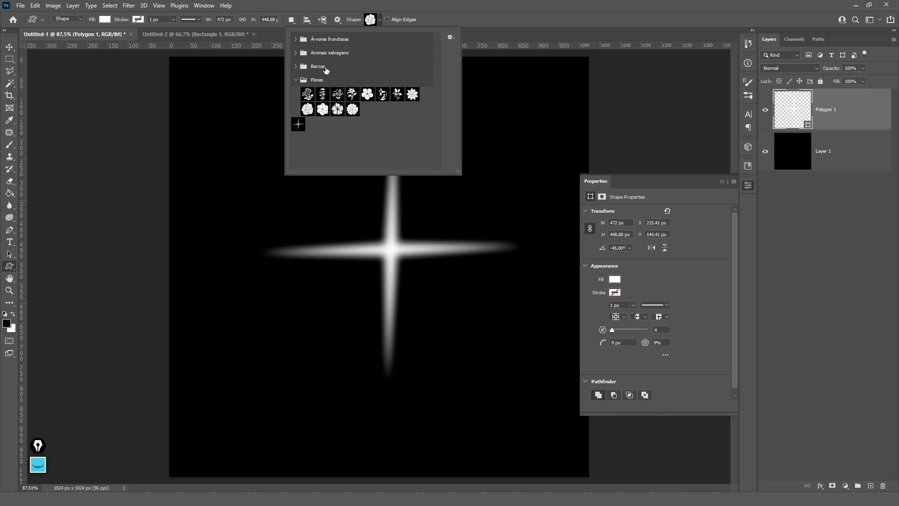
click(298, 123)
click(218, 99)
drag(220, 100, 294, 174)
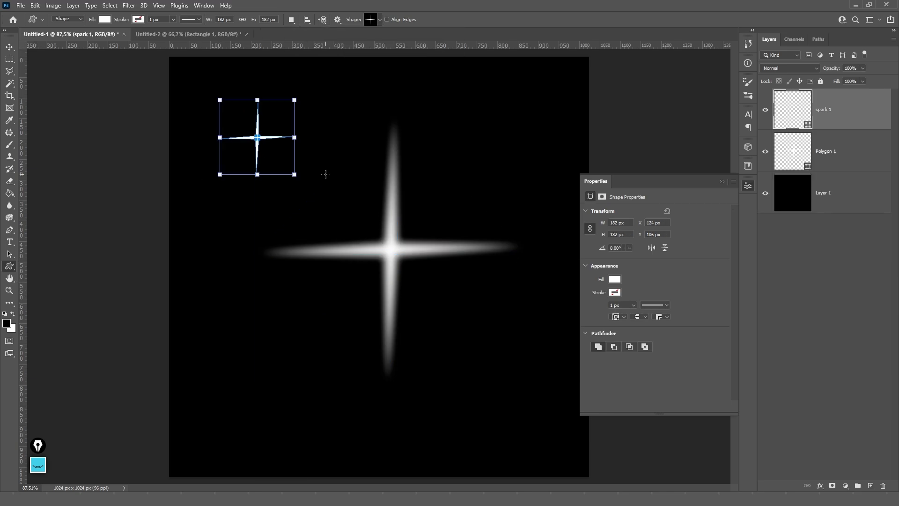
click(602, 197)
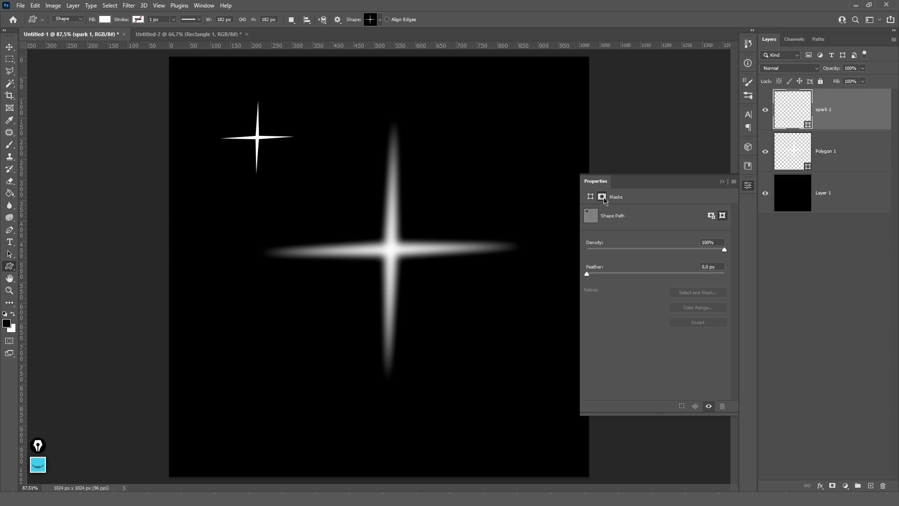
drag(589, 274, 604, 274)
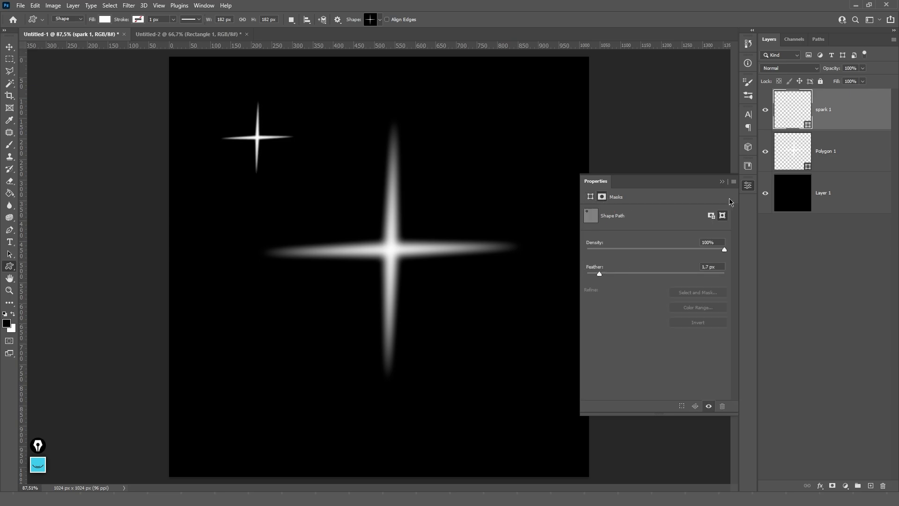
click(722, 181)
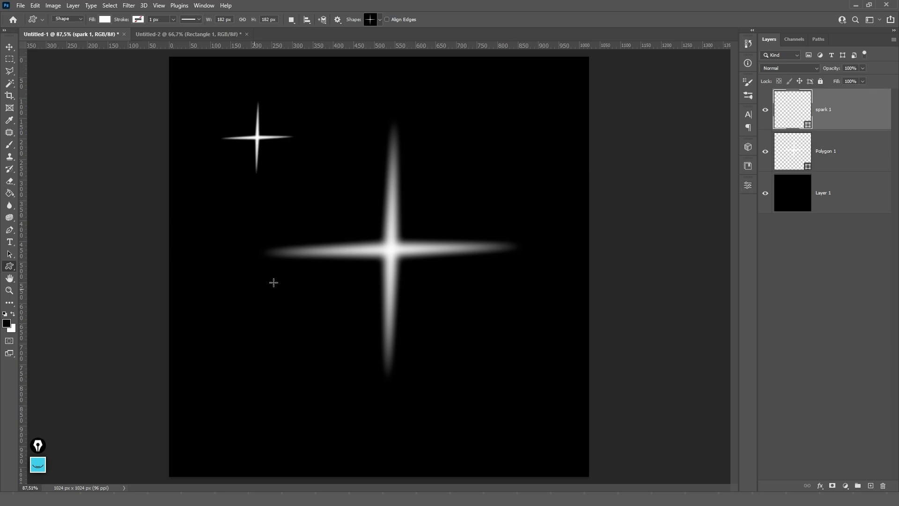
- Delete both star layers and add an empty Layer 2 above Layer 1
shift+click(834, 161)
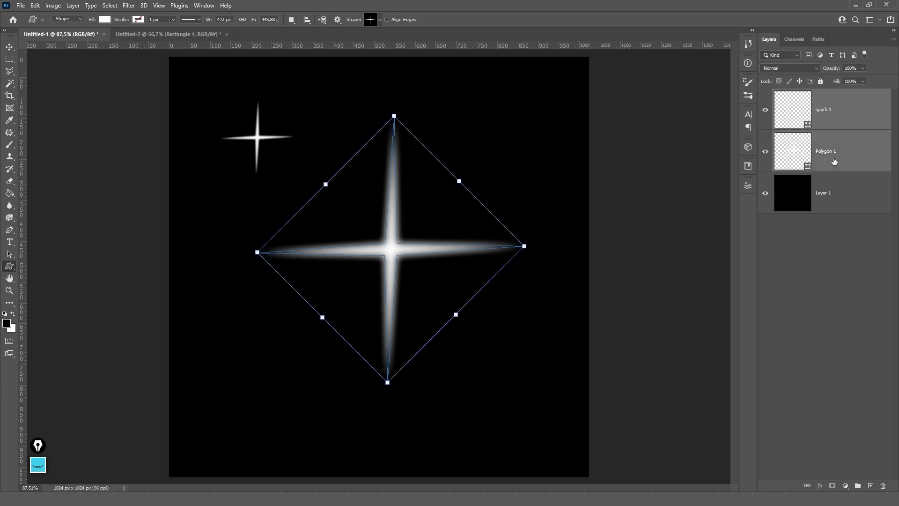
key(Delete)
key(v)
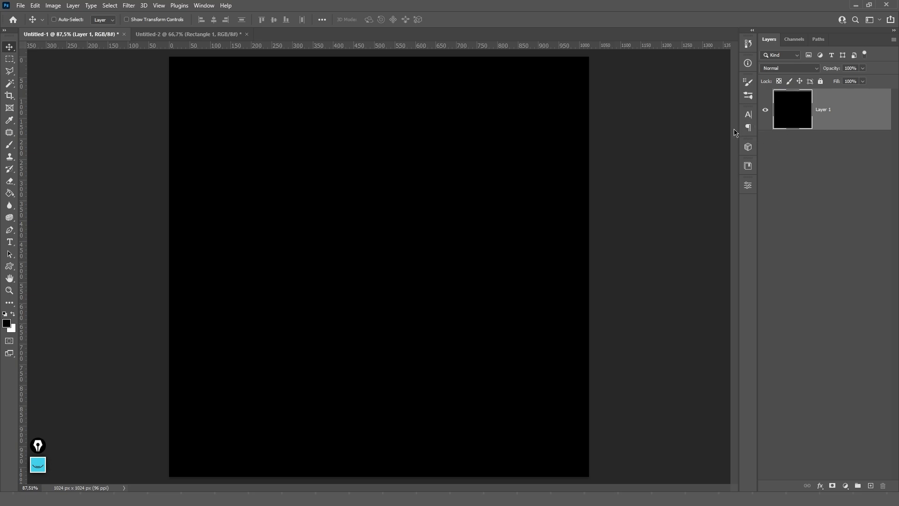
click(871, 486)
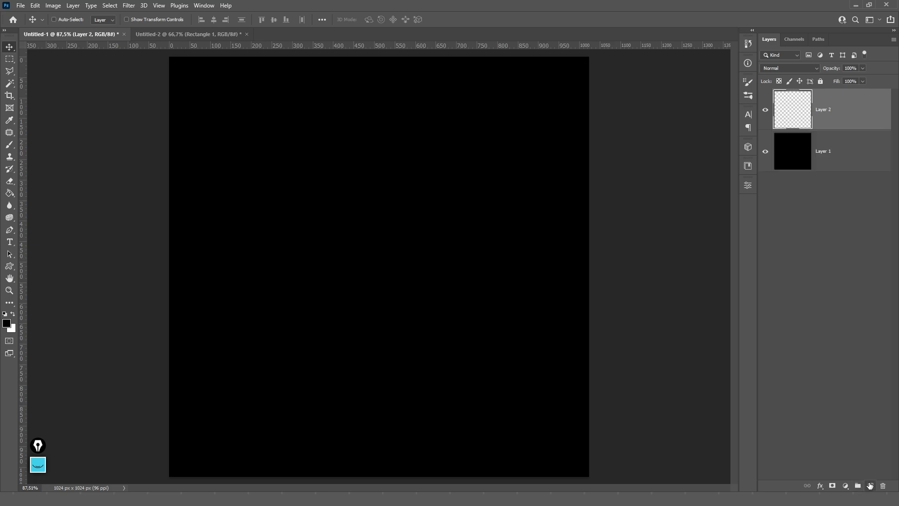
- Select the Rectangle tool, then the Horizontal Type tool
click(10, 267)
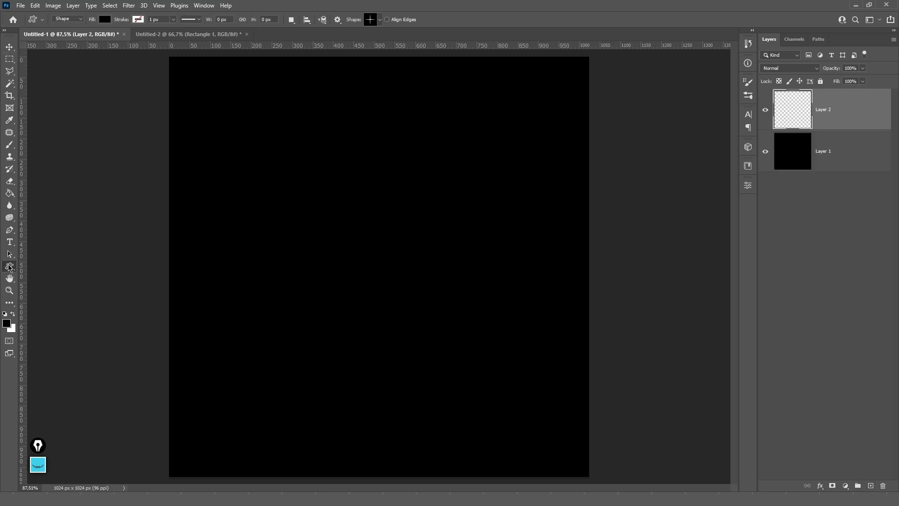
right_click(8, 268)
click(40, 266)
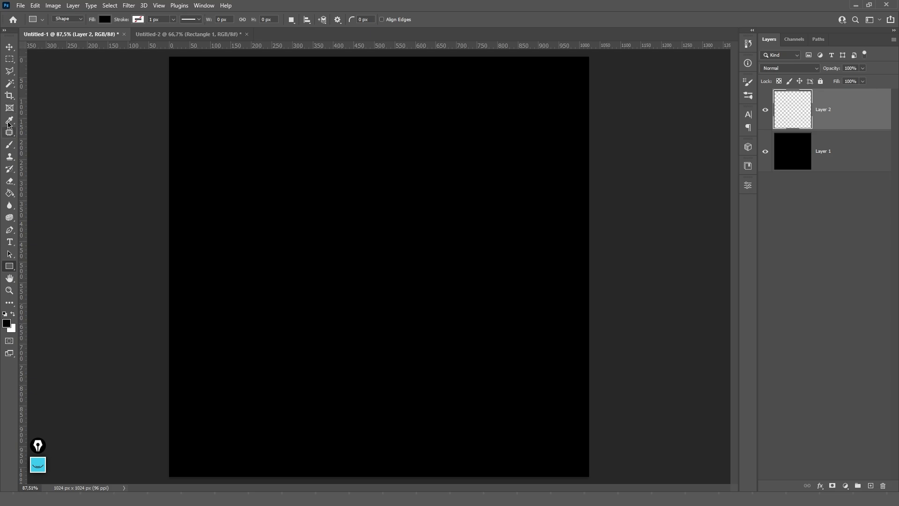
click(9, 242)
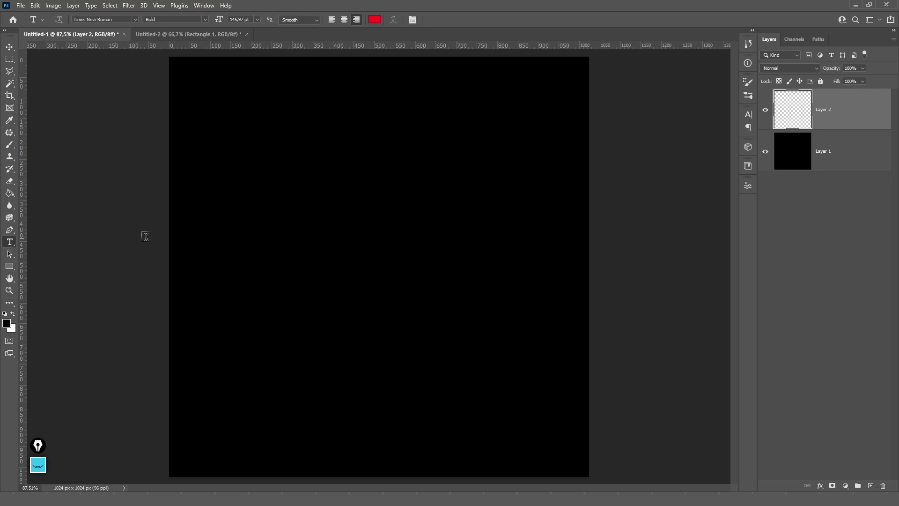
- Paste the text 'KEWIN' onto the canvas and move it to the centre
click(258, 260)
text(KEWIN)
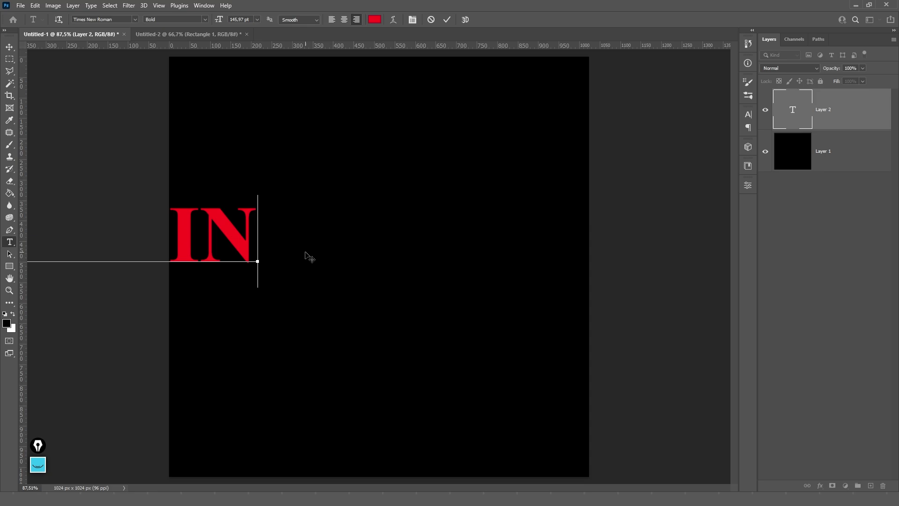
key(Escape)
key(v)
drag(201, 239, 500, 212)
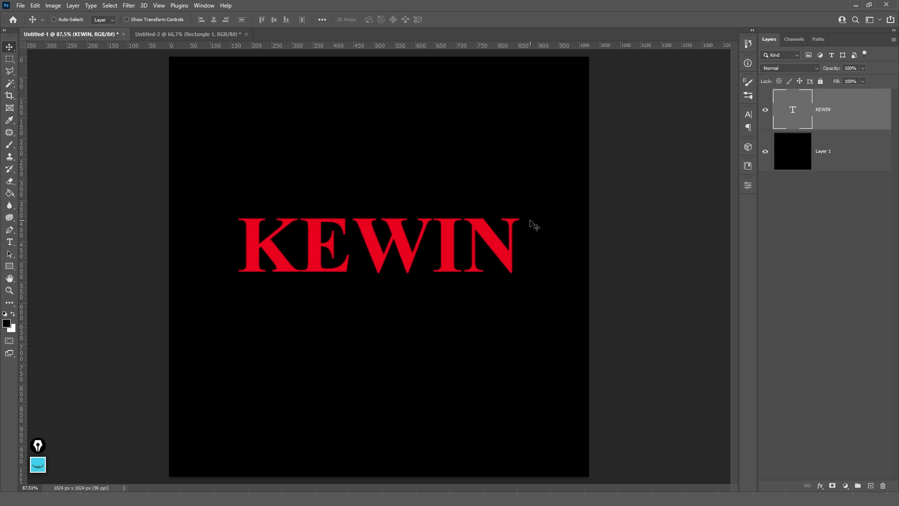
- Convert the KEWIN text to a shape and colour it white
right_click(844, 119)
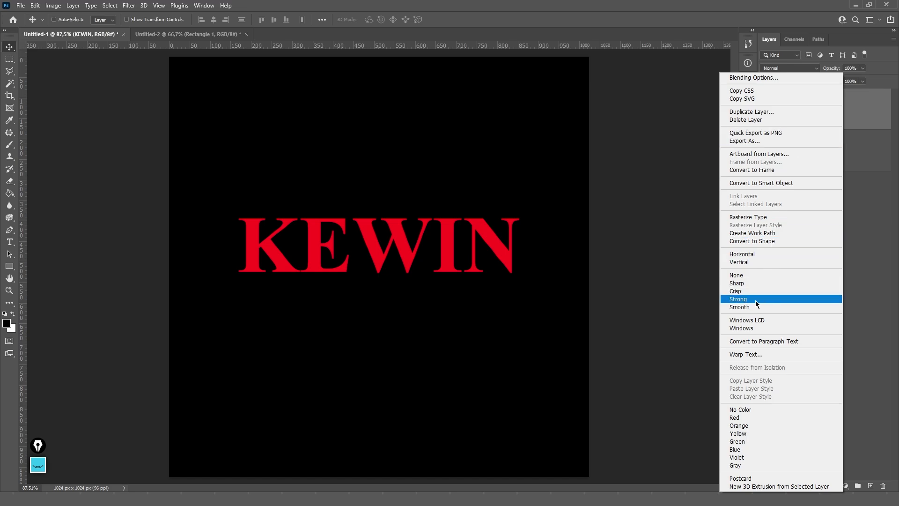
click(776, 240)
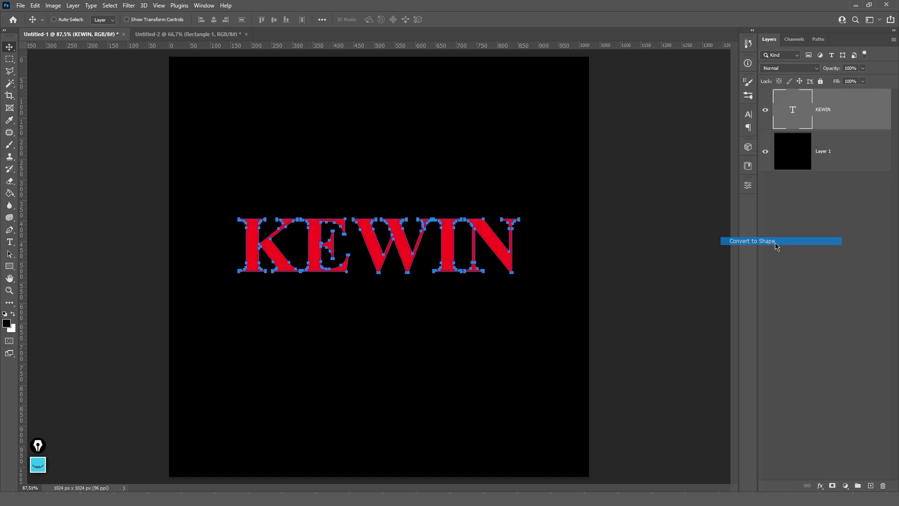
double_click(803, 107)
drag(557, 147, 508, 122)
key(Return)
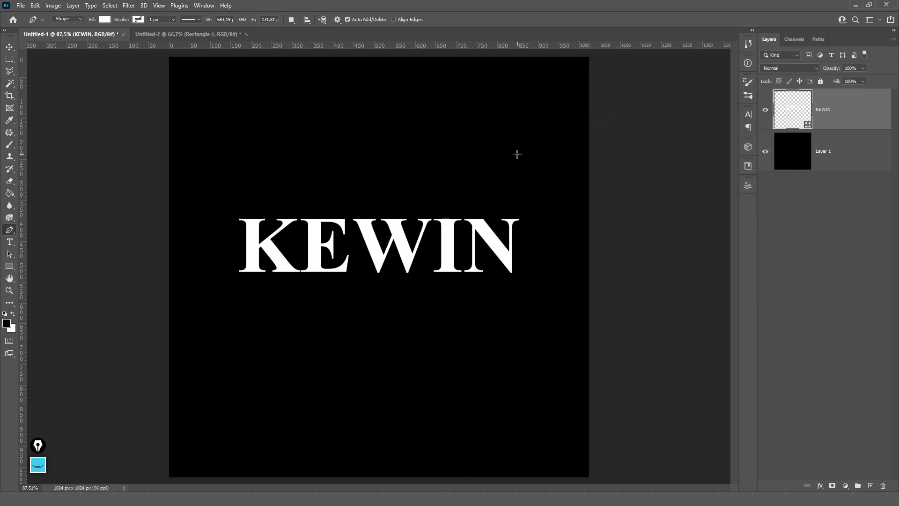
- Widen the N by nudging its right-side anchor points outward
key(t)
click(382, 234)
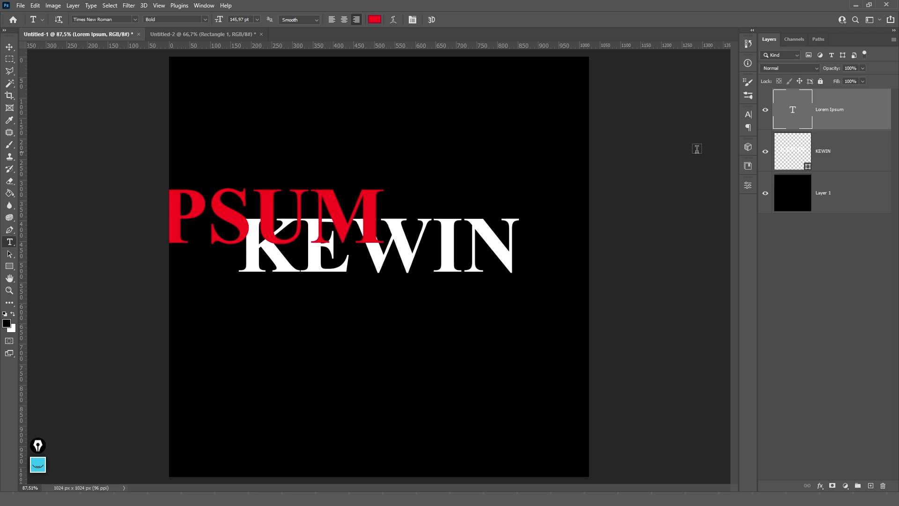
key(Escape)
key(p)
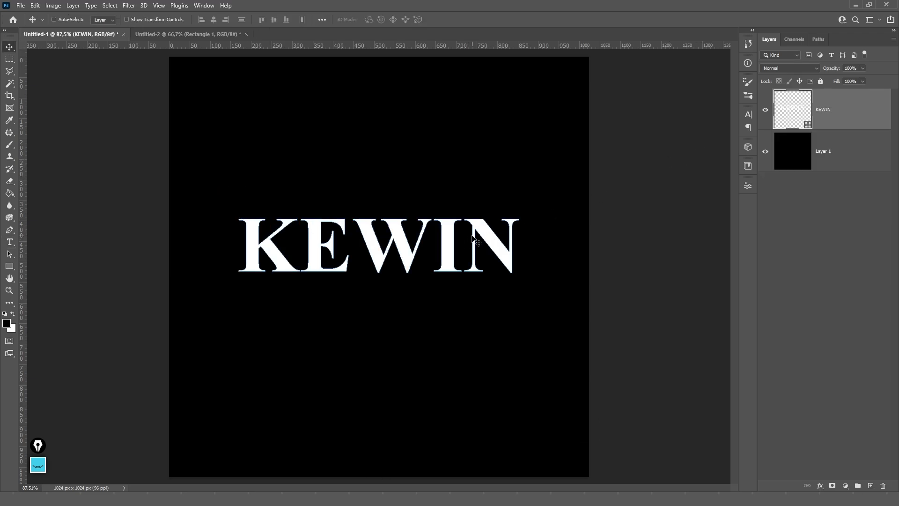
drag(538, 204, 511, 286)
key(shift+Right)
key(shift+Right)
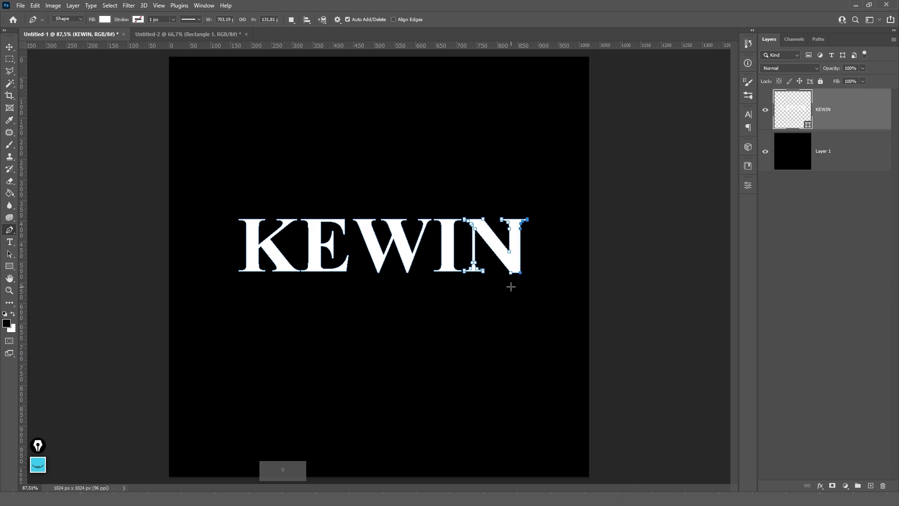
key(v)
- Delete the KEWIN and Lorem Ipsum layers, leaving only Layer 1
scroll(534, 276, up, 2)
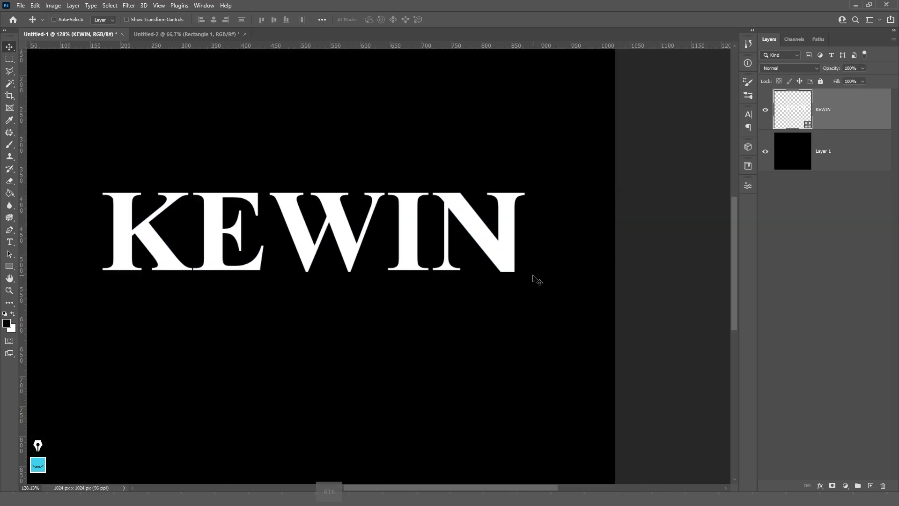
scroll(535, 277, down, 2)
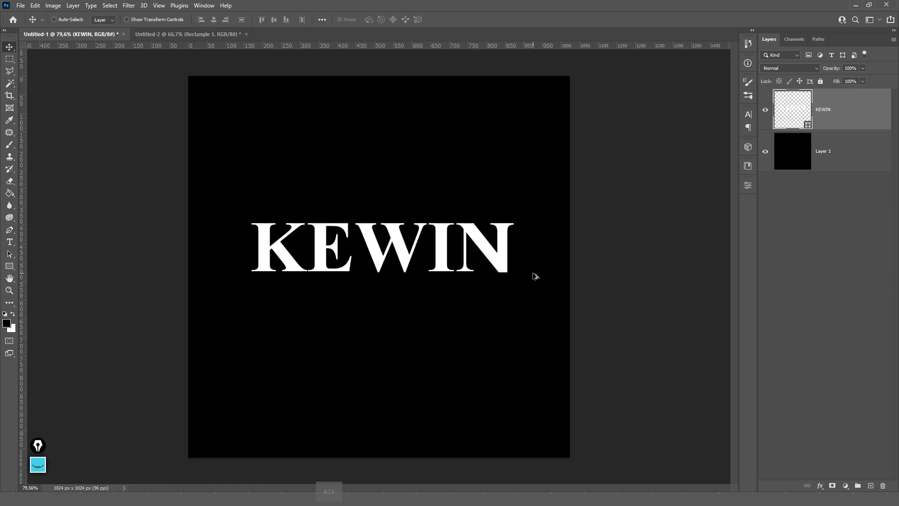
key(ctrl+v)
shift+click(838, 151)
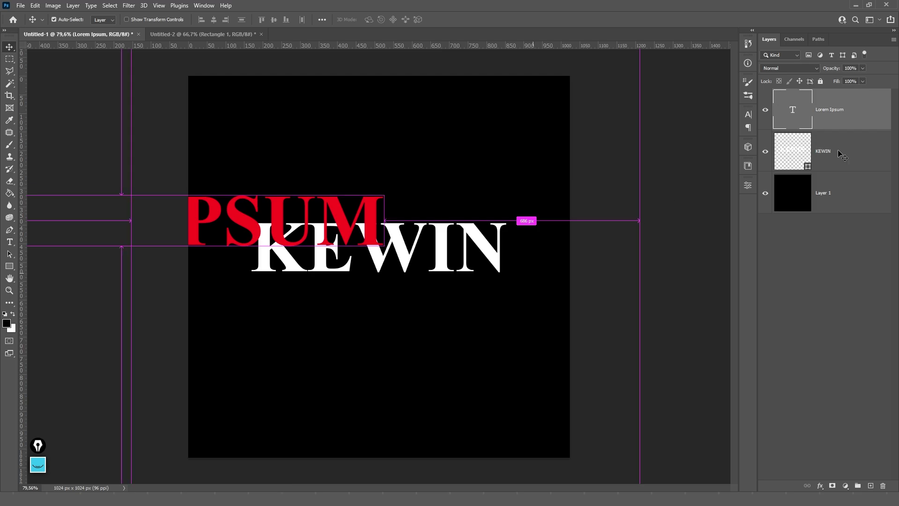
key(Delete)
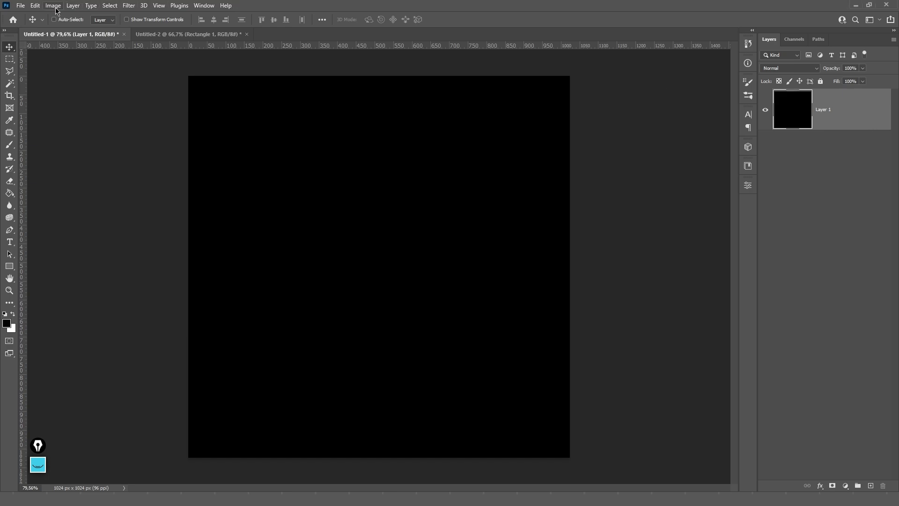
- Attempt to place the webp tree image and dismiss the placement error
click(18, 6)
click(42, 201)
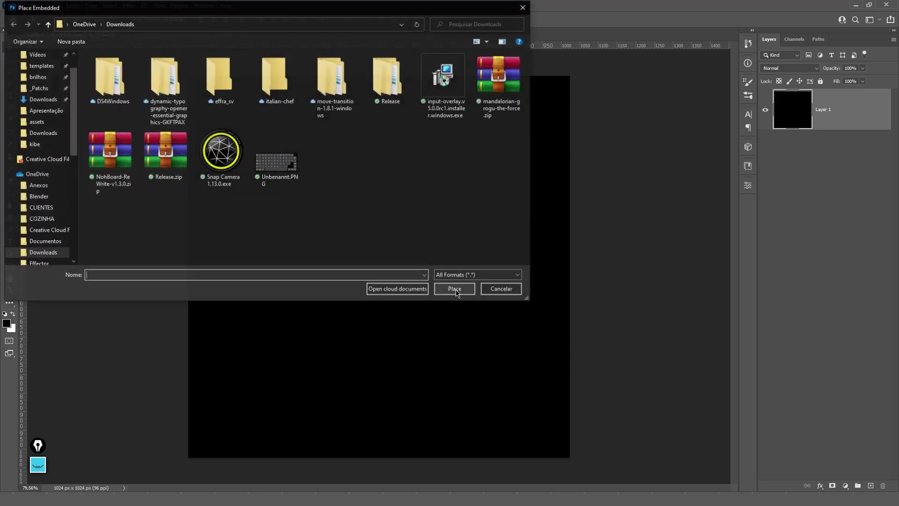
click(456, 290)
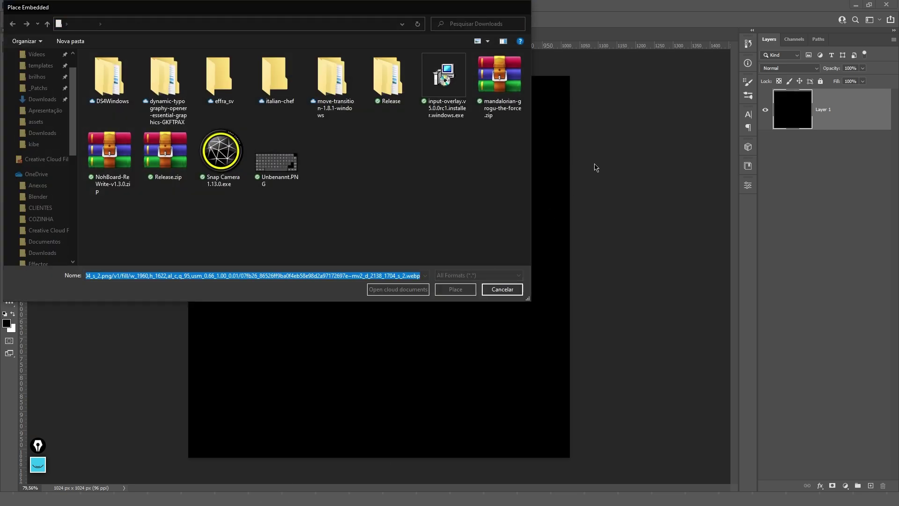
key(Return)
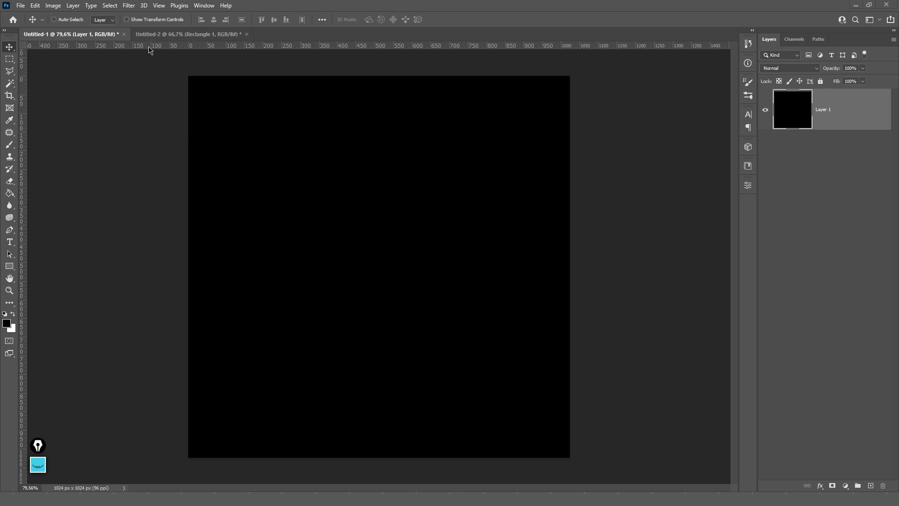
- Place the tree PNG as an embedded layer, enlarge it, and centre it on the canvas
click(22, 6)
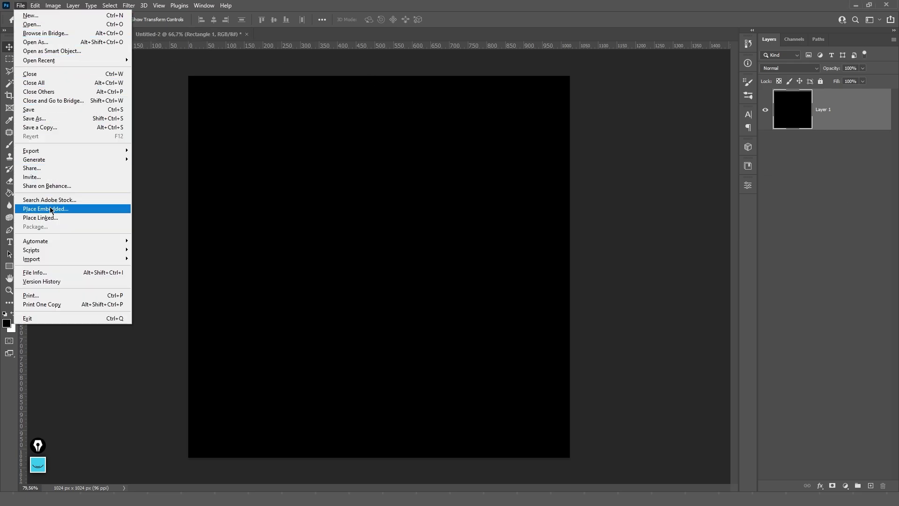
click(42, 204)
text(https://imagensemoldes.com.br/wp-content/uploads/2018/06/%C3%81rvores-%C3%81rvore-PNG.png)
click(456, 291)
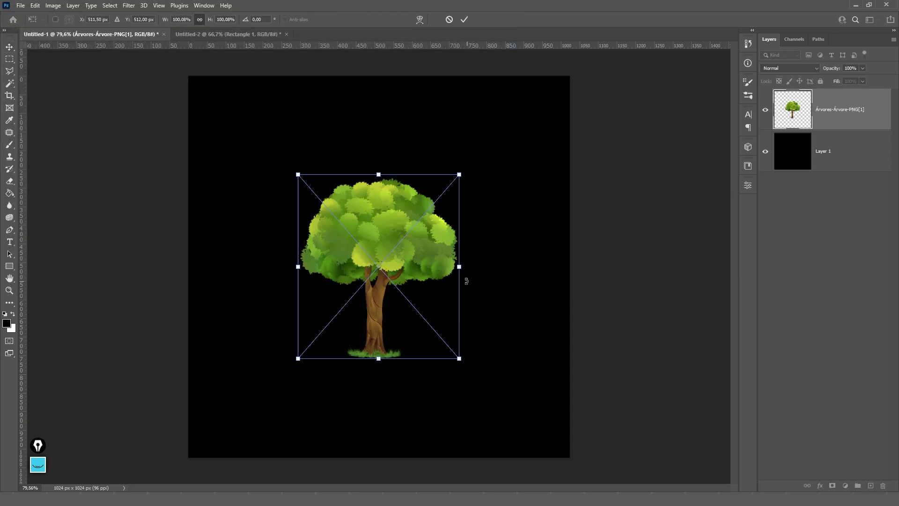
drag(459, 267, 508, 263)
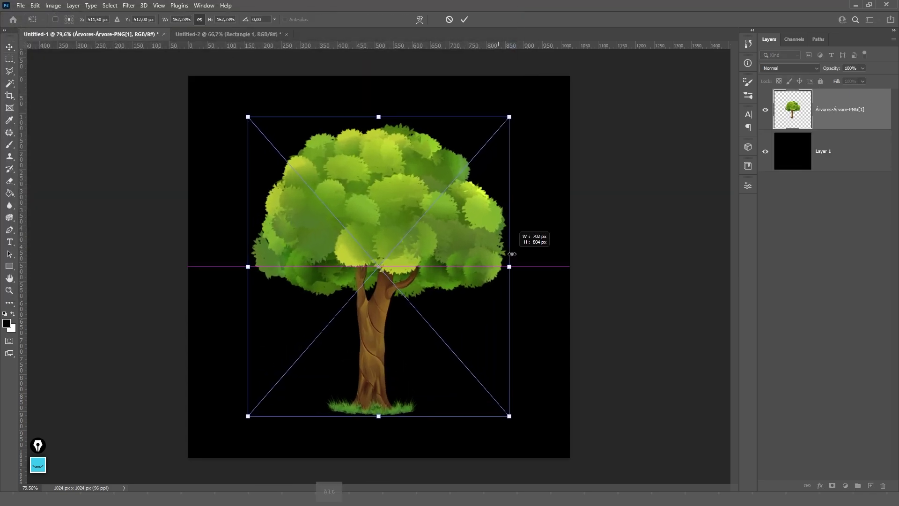
key(Return)
key(ctrl+a)
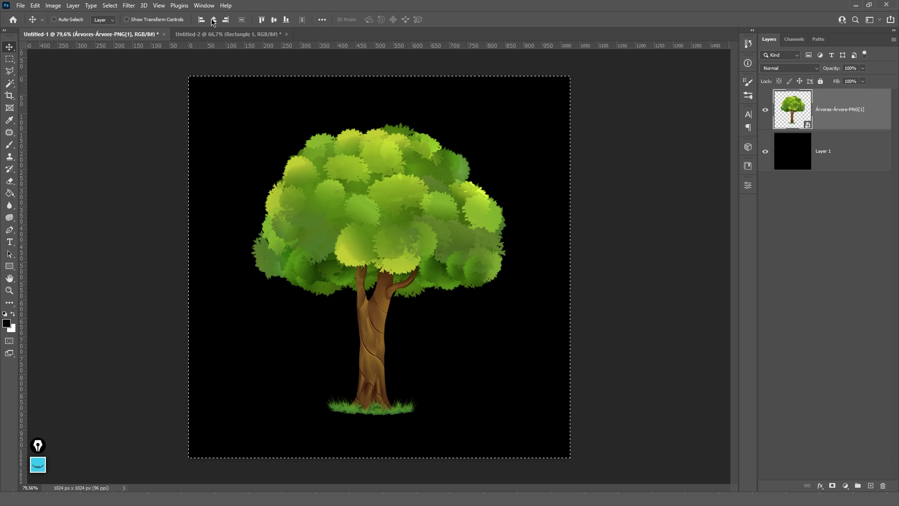
click(213, 20)
click(274, 19)
key(ctrl+d)
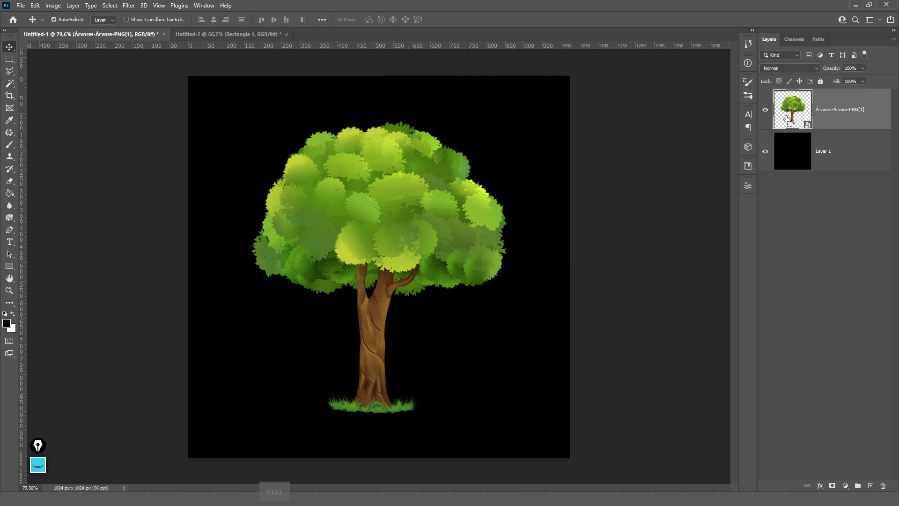
- Load the tree's pixels as a selection and convert it into a work path
ctrl+click(799, 107)
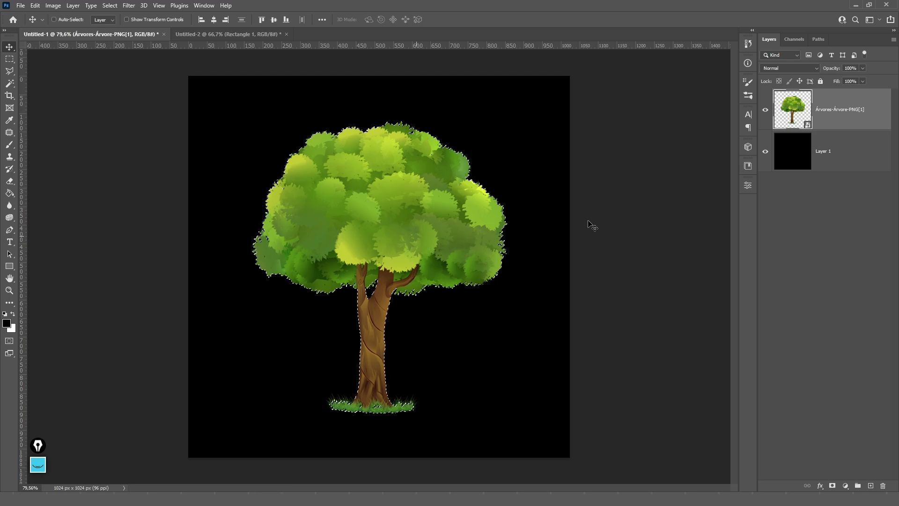
click(818, 40)
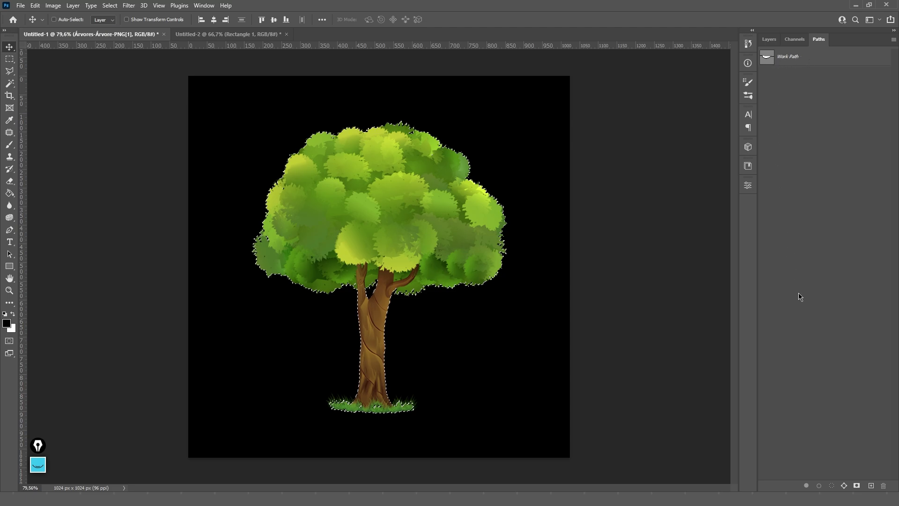
click(844, 486)
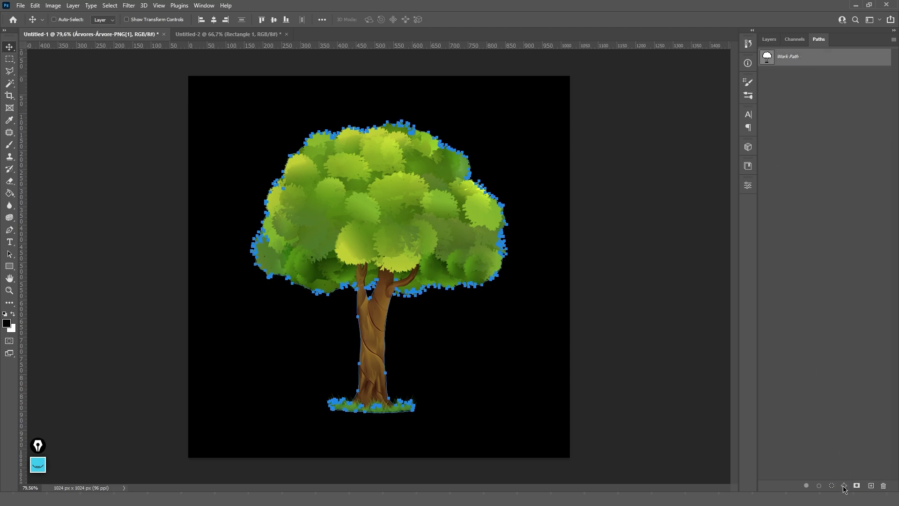
click(768, 39)
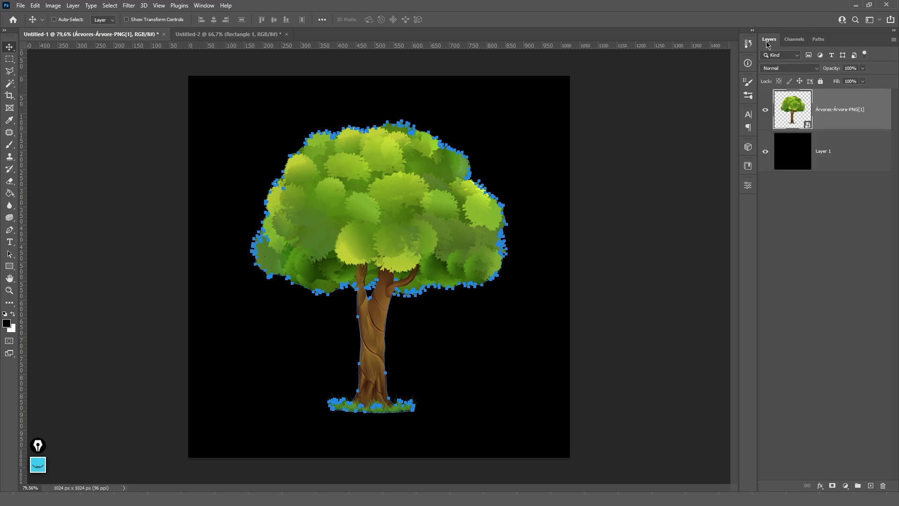
scroll(499, 186, up, 10)
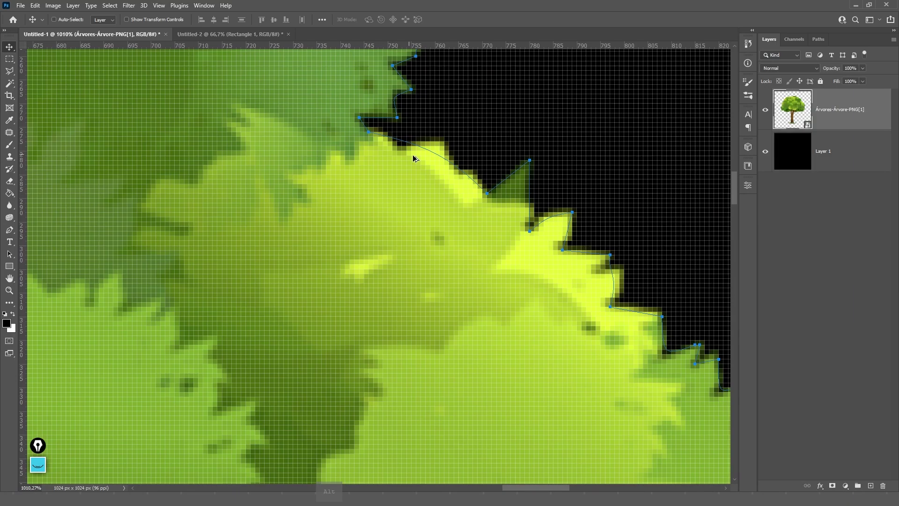
scroll(530, 178, down, 8)
scroll(530, 180, down, 3)
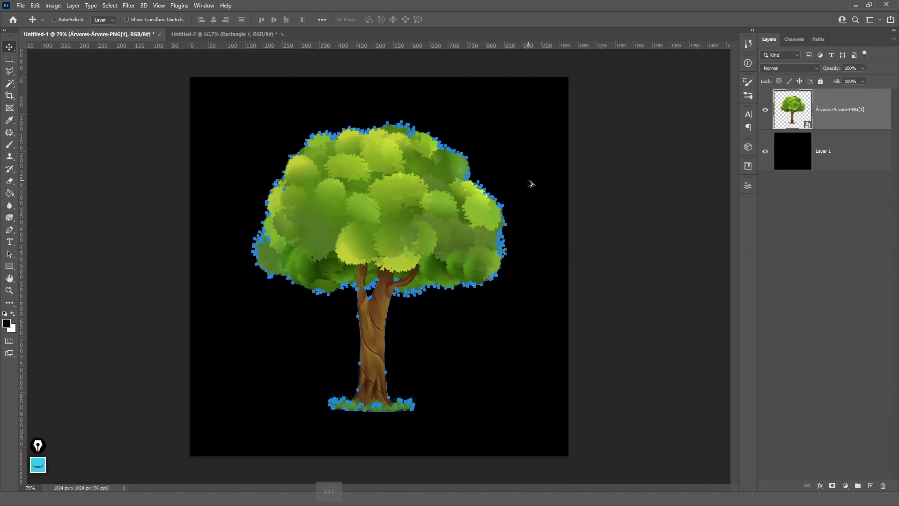
scroll(530, 185, up, 1)
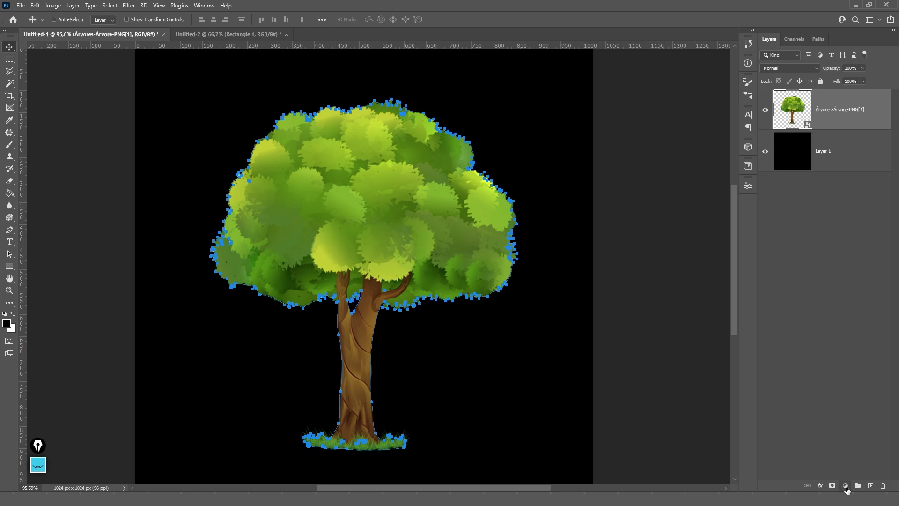
click(846, 488)
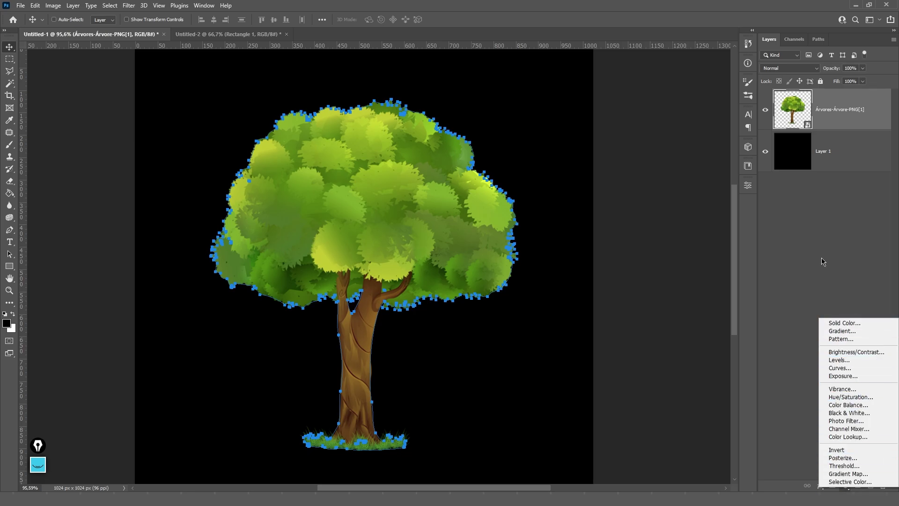
- Set the Pen to Path mode, remake the work path, and create the Shape 1 silhouette
key(Escape)
key(p)
click(68, 19)
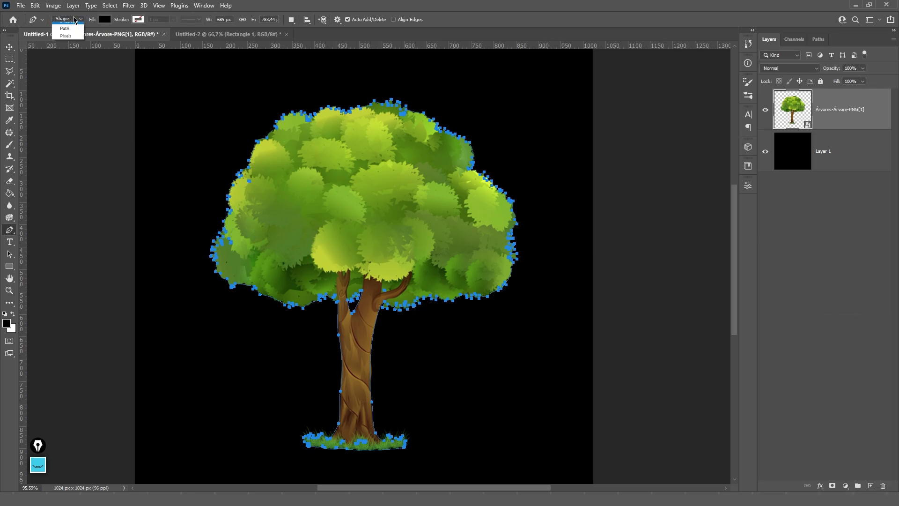
click(69, 35)
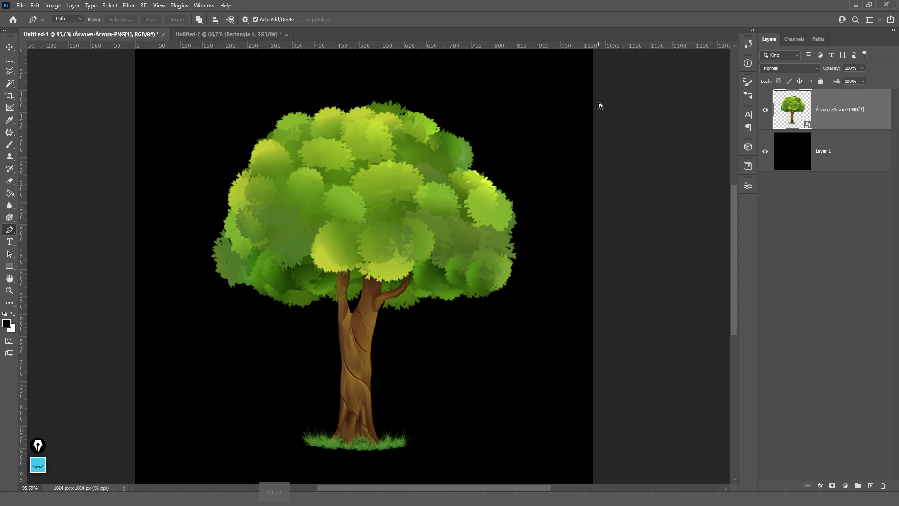
drag(594, 95, 251, 406)
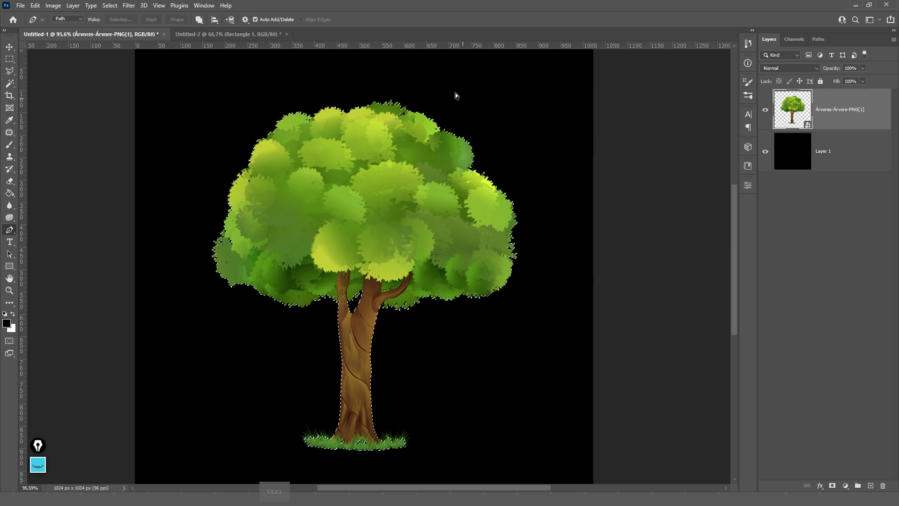
click(819, 40)
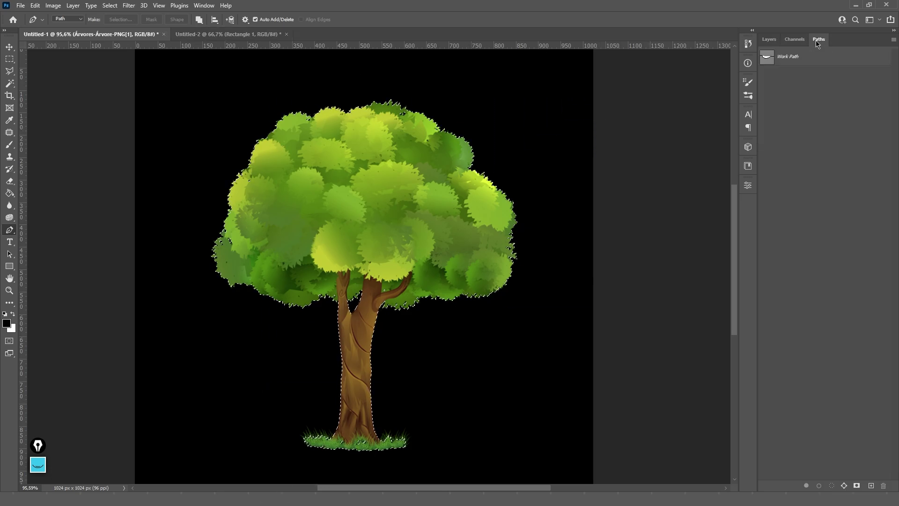
click(844, 486)
click(769, 39)
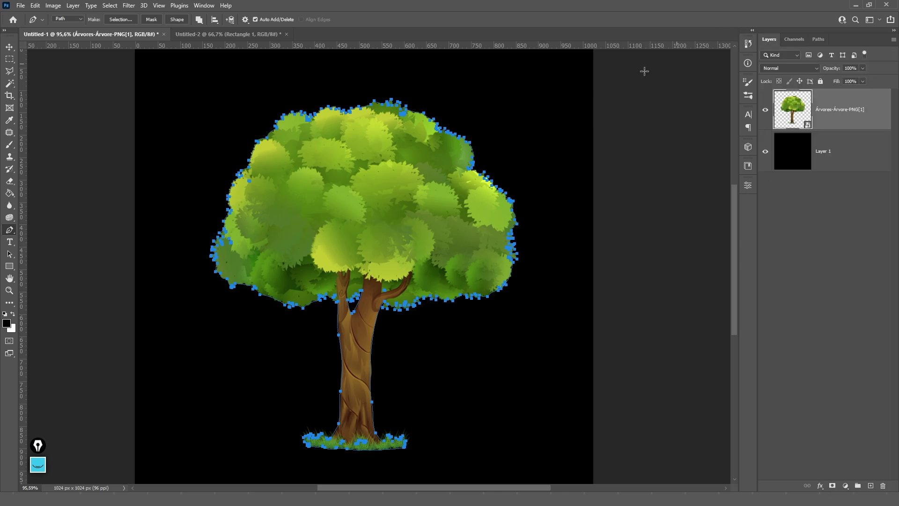
click(177, 19)
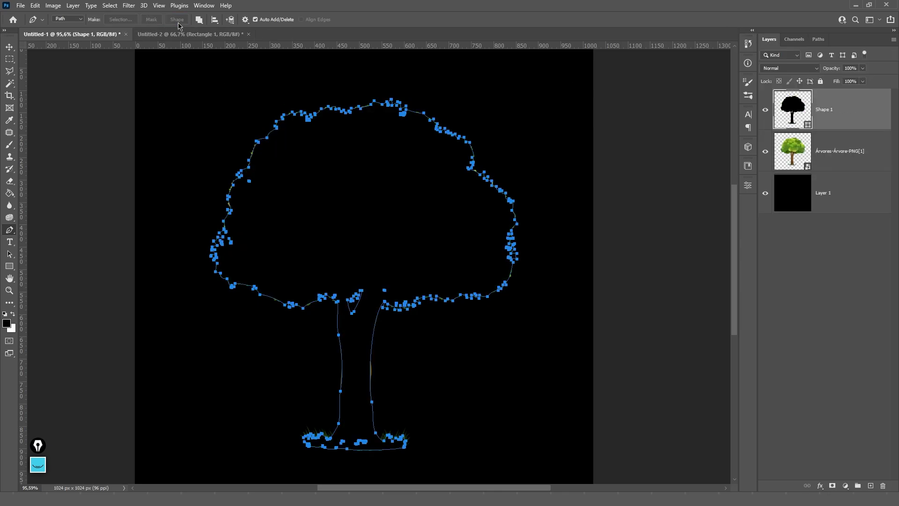
- Fill Layer 1 white and keep the silhouette's fill black
key(v)
click(831, 186)
key(ctrl+BackSpace)
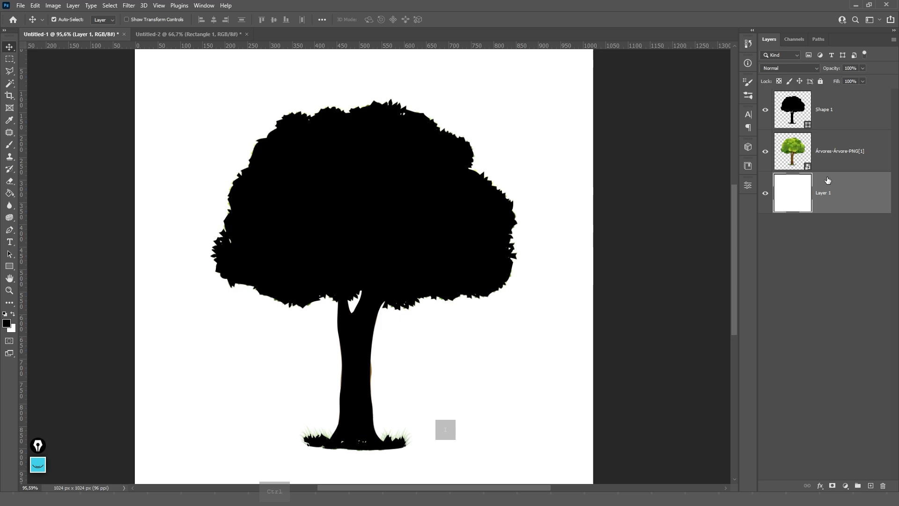
double_click(792, 109)
click(574, 158)
mouse_move(574, 158)
mouse_down()
mouse_move(532, 124)
mouse_move(656, 126)
mouse_up()
mouse_move(595, 171)
mouse_down()
mouse_move(521, 136)
mouse_move(445, 239)
mouse_move(404, 267)
mouse_up()
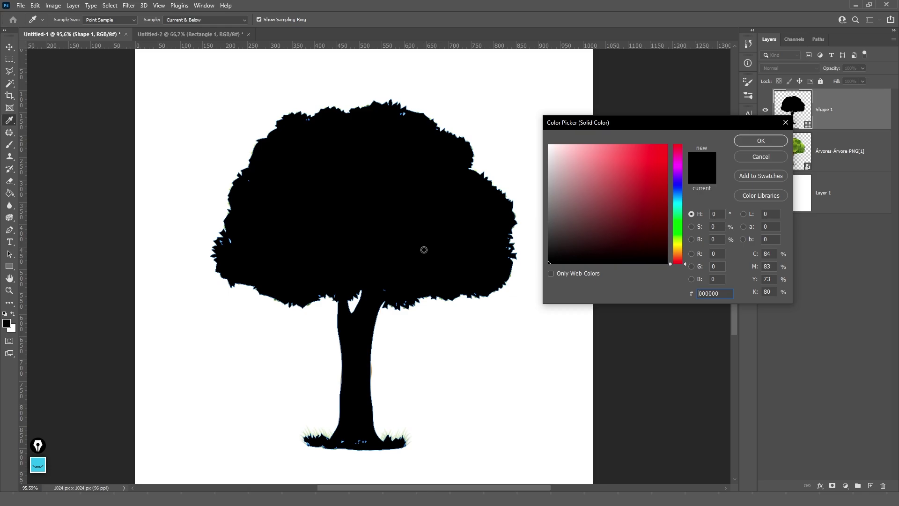
key(Return)
- Move Shape 1 below the tree and skew it sideways into a shorter shadow
drag(816, 119, 822, 163)
key(ctrl+t)
drag(364, 96, 316, 190)
key(Return)
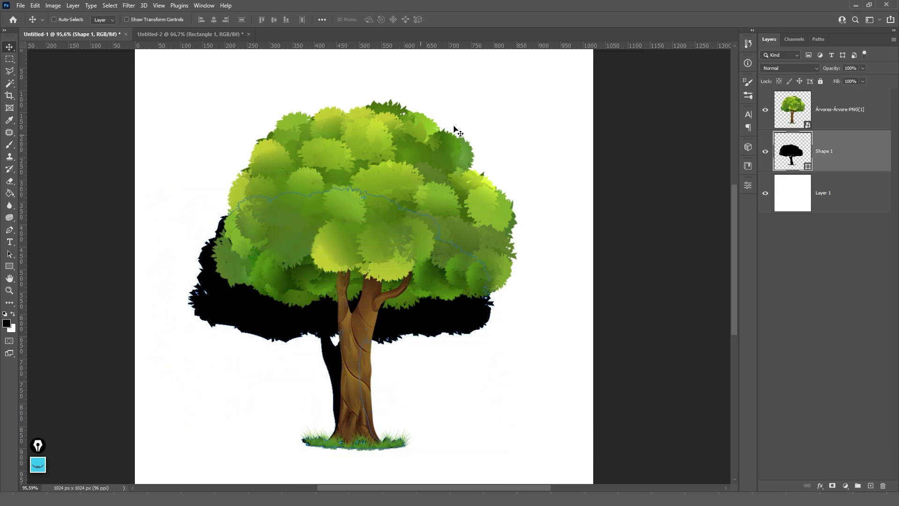
- Feather the shadow's edges 4.6 px and lower its opacity to 23%
click(748, 185)
drag(588, 274, 662, 276)
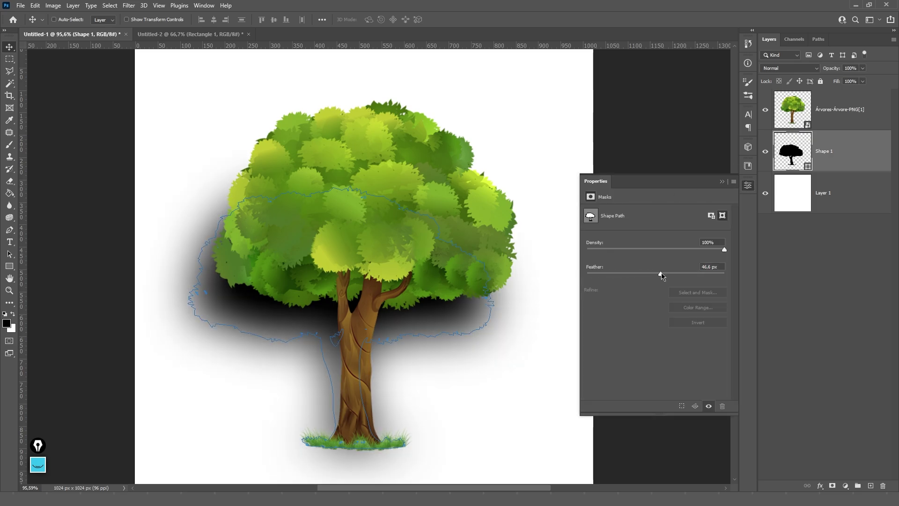
click(723, 181)
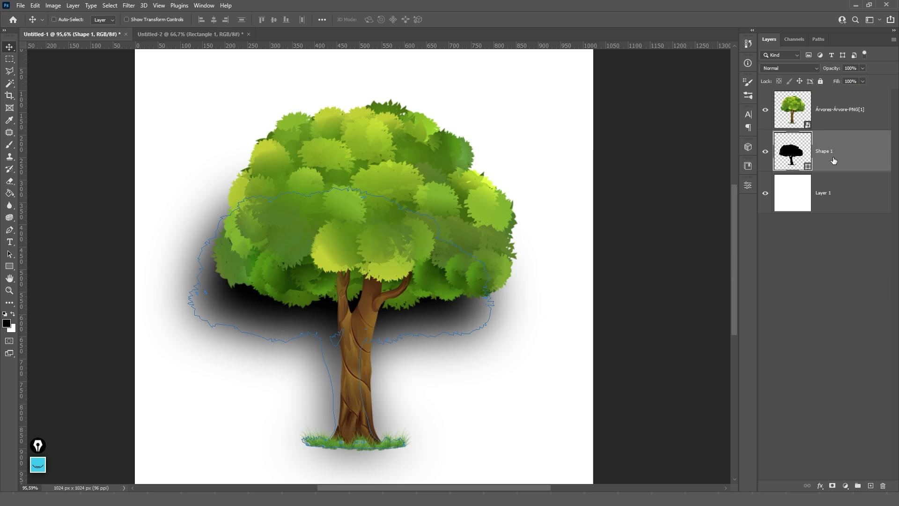
key(1)
key(2)
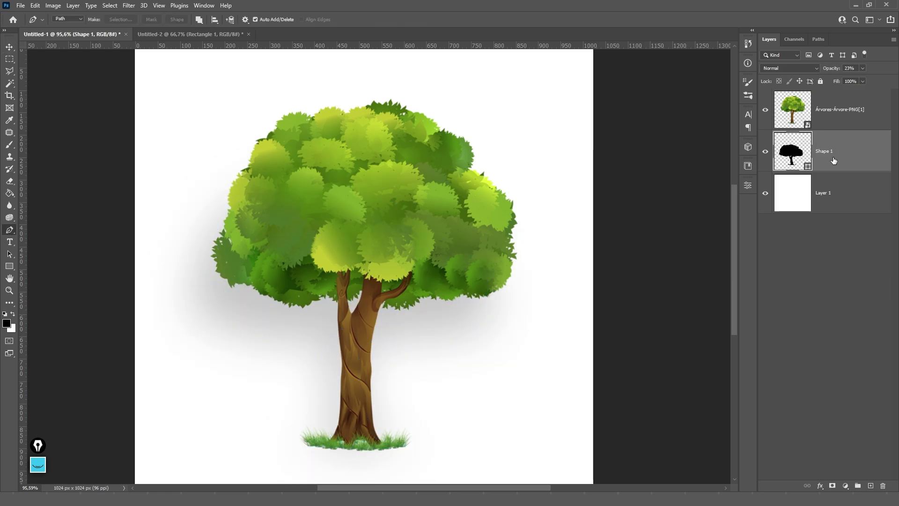
scroll(572, 246, down, 2)
scroll(572, 245, up, 2)
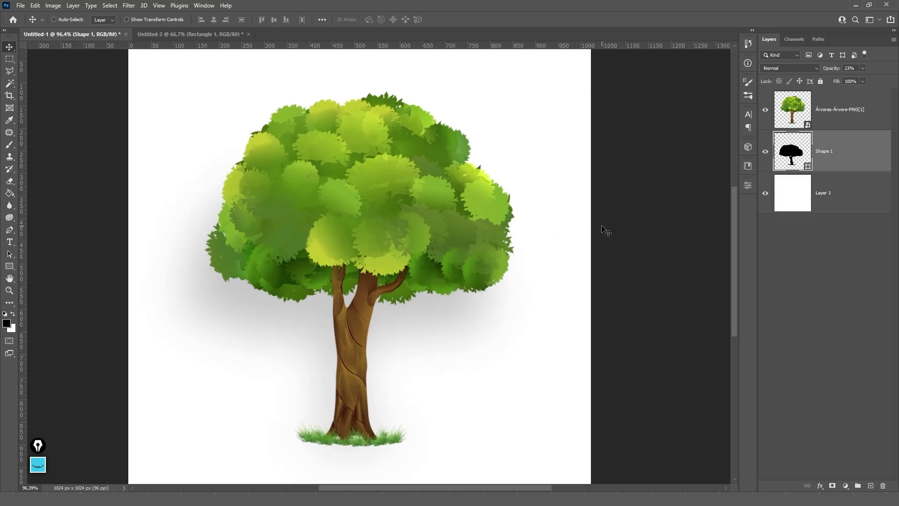
- Skew the shadow shape further to the side with Free Transform
key(p)
ctrl+click(327, 307)
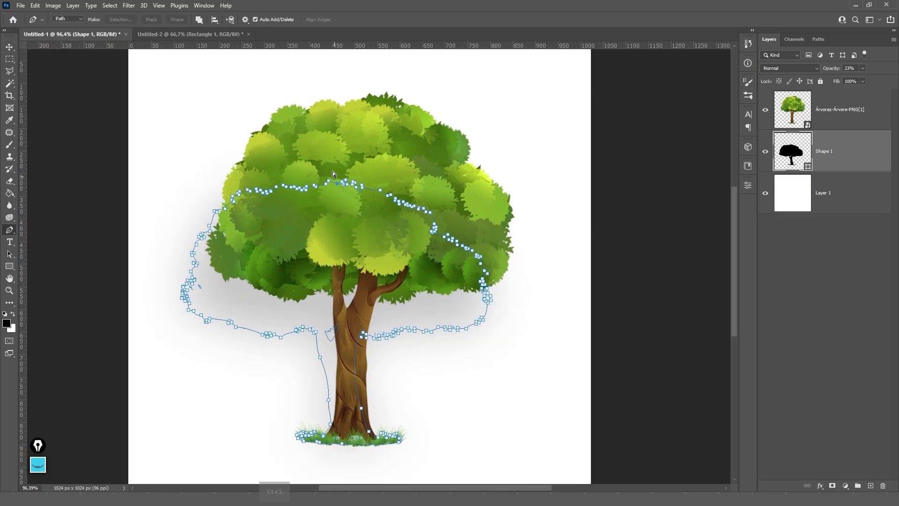
key(ctrl+t)
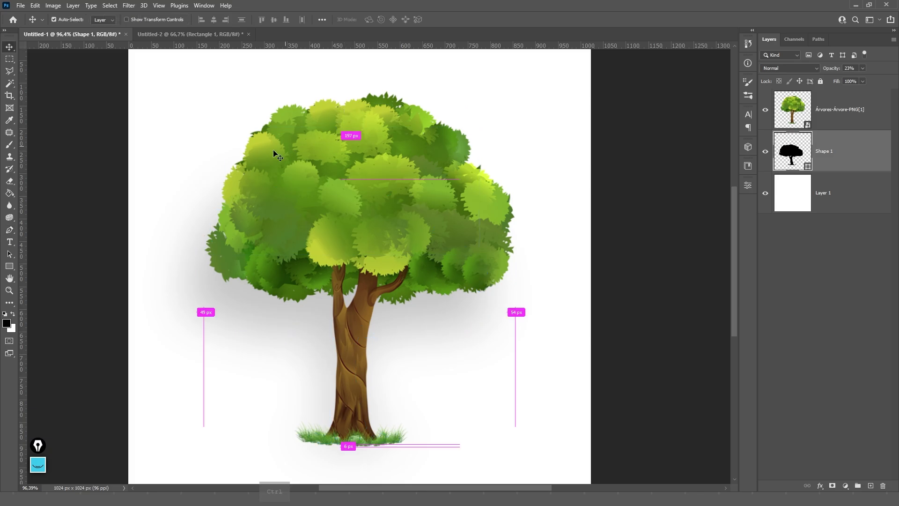
drag(337, 180, 367, 144)
key(Return)
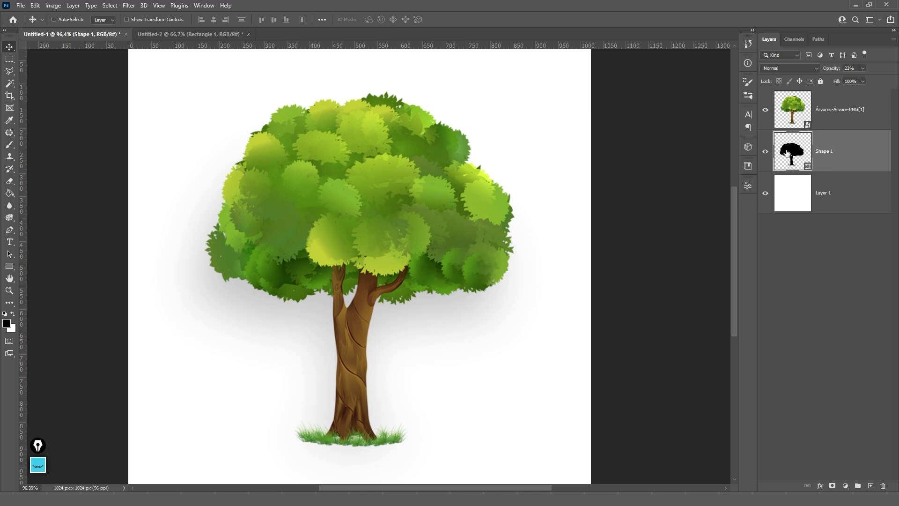
- Change the Shape 1 shadow fill colour to dark red #550000
double_click(793, 159)
drag(663, 122, 588, 105)
drag(564, 148, 591, 205)
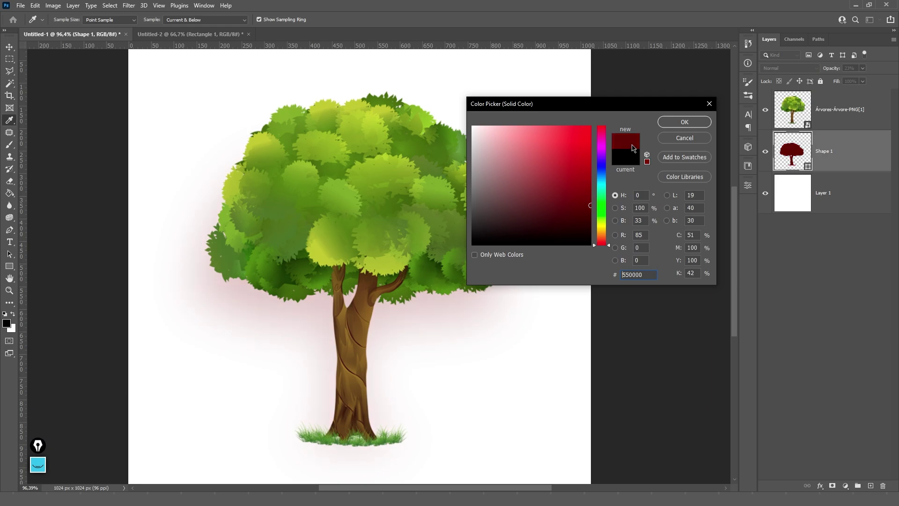
click(684, 122)
- Set the Pen tool to Shape mode, leaving the stroke colour unchanged
key(p)
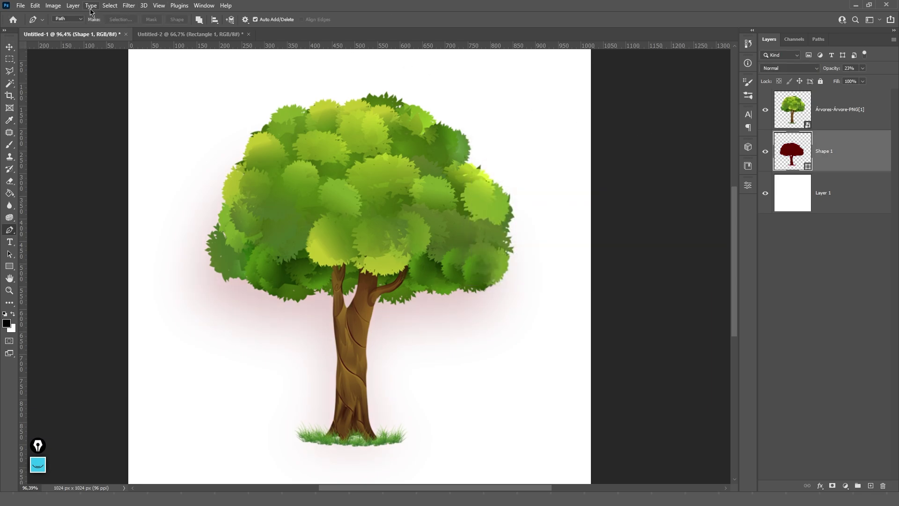
click(80, 20)
click(80, 26)
click(143, 21)
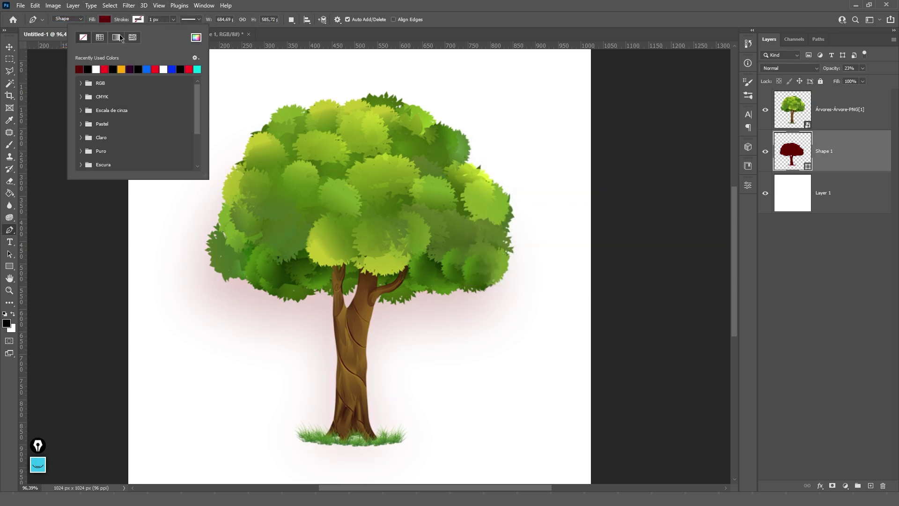
click(139, 20)
- Open Shape 1's layer style and fill colour dialogs, closing both without changes
scroll(792, 157, up, 2)
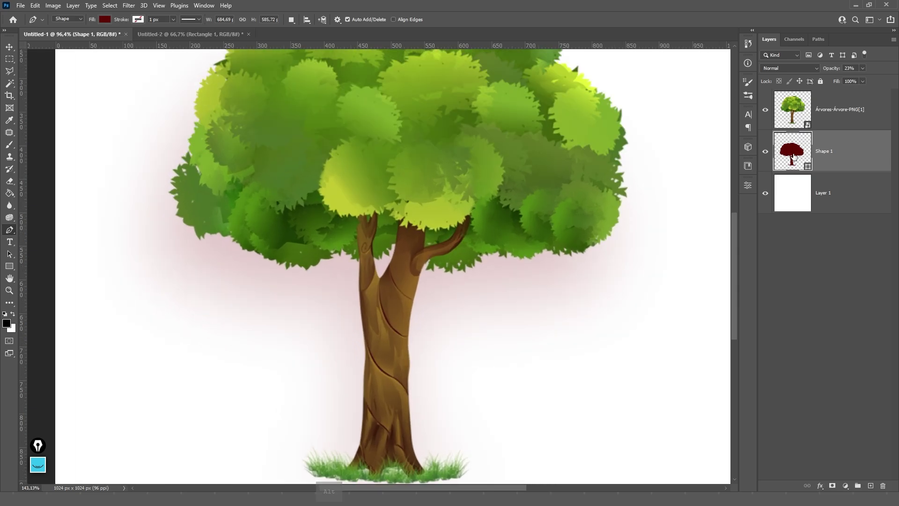
key(h)
double_click(834, 147)
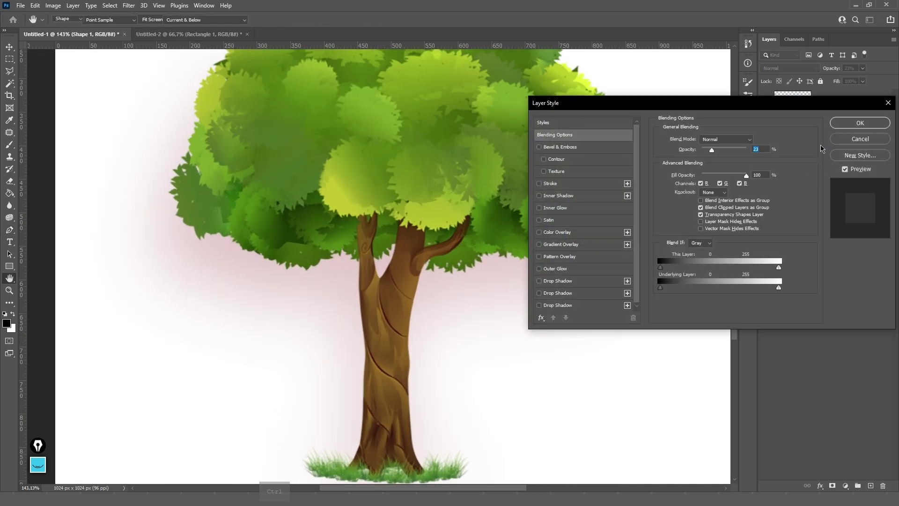
click(836, 140)
ctrl+click(793, 151)
double_click(792, 150)
click(697, 139)
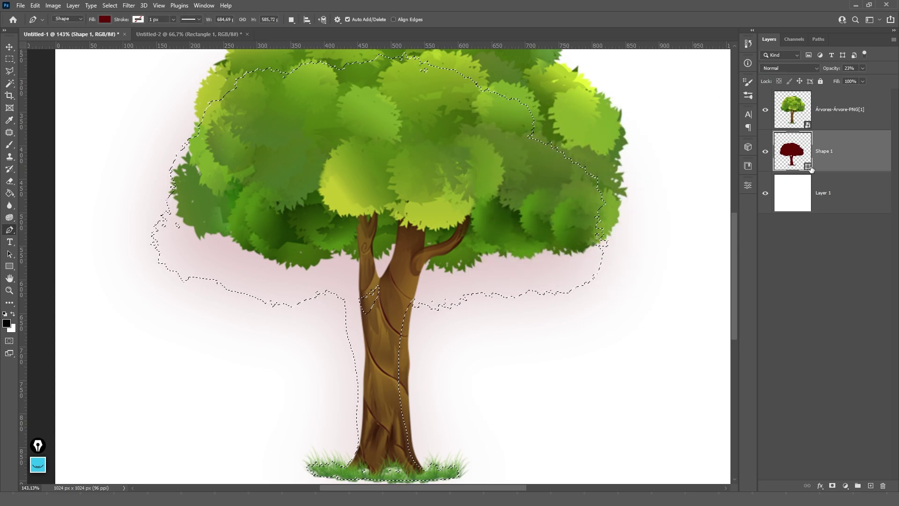
- Check Shape 1's fill colour again, then deselect the tree and fit the page on screen
double_click(804, 161)
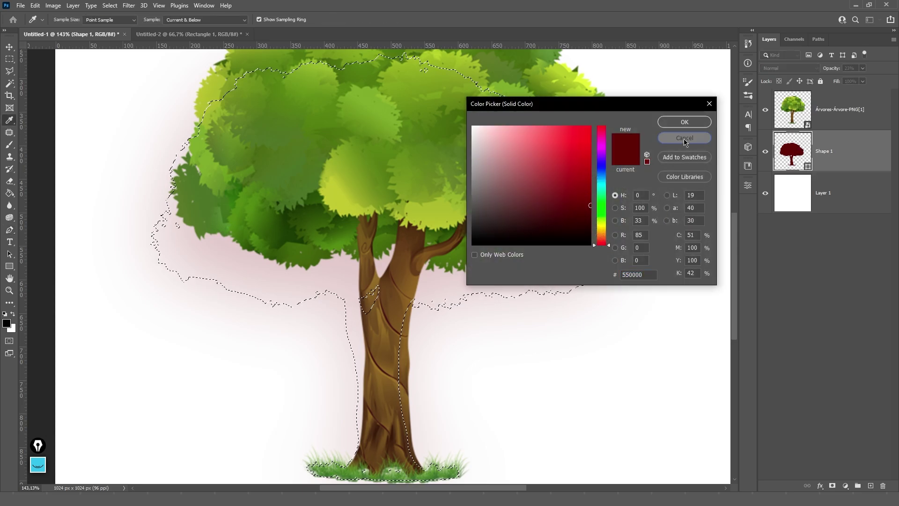
click(684, 138)
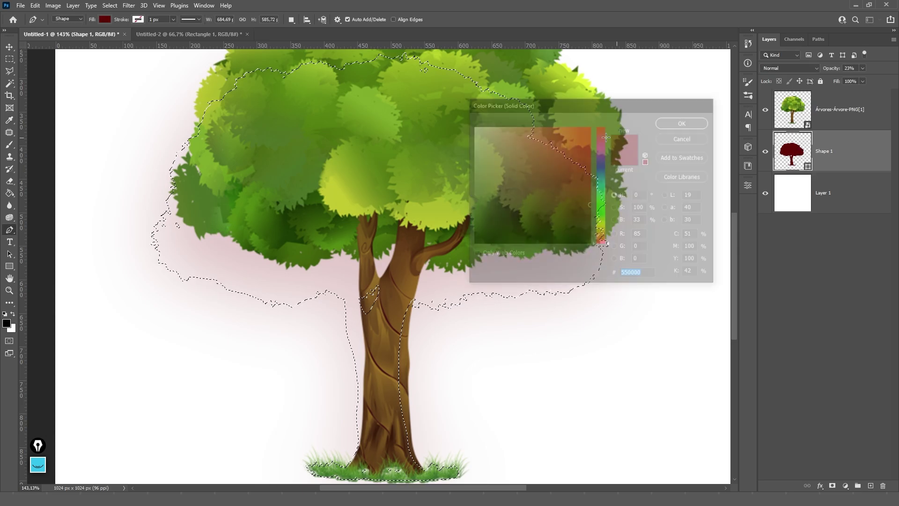
key(ctrl+d)
key(ctrl+0)
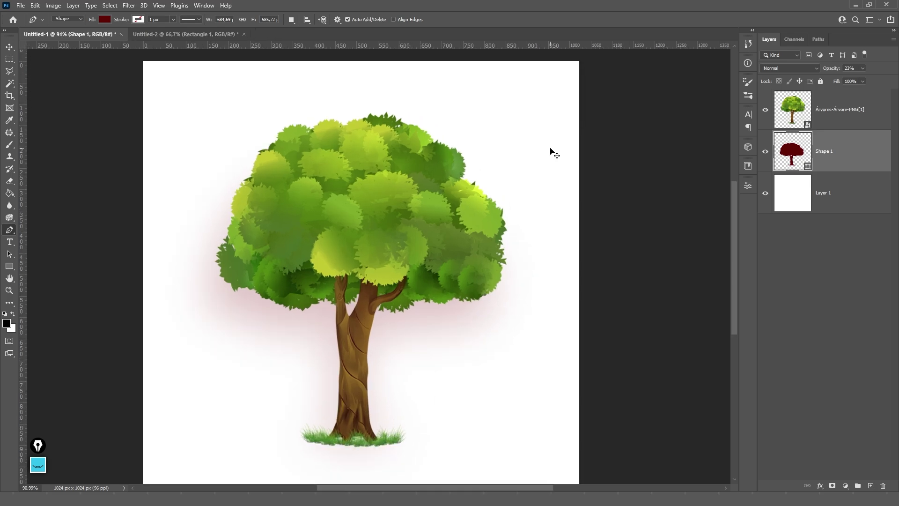
key(v)
key(ctrl+0)
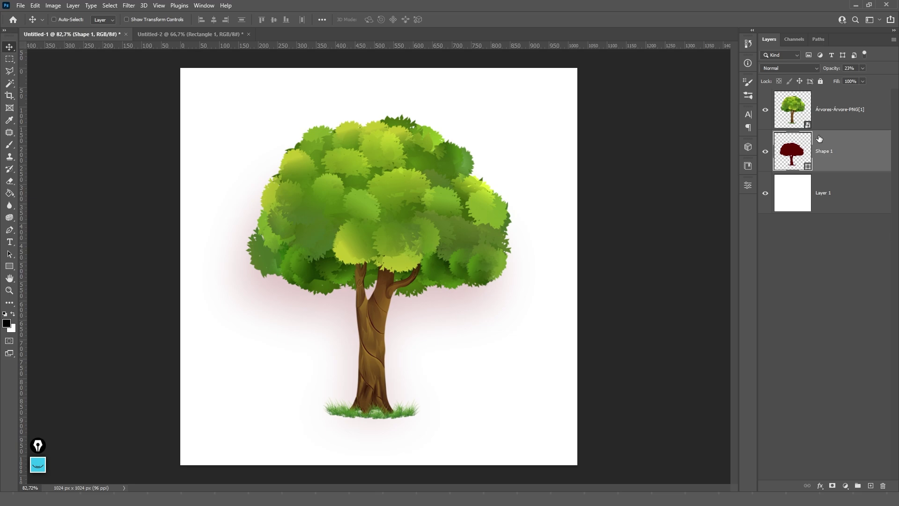
- Delete the Shape 1 layer, add an empty Layer 2 above the background, and select the tree
key(Delete)
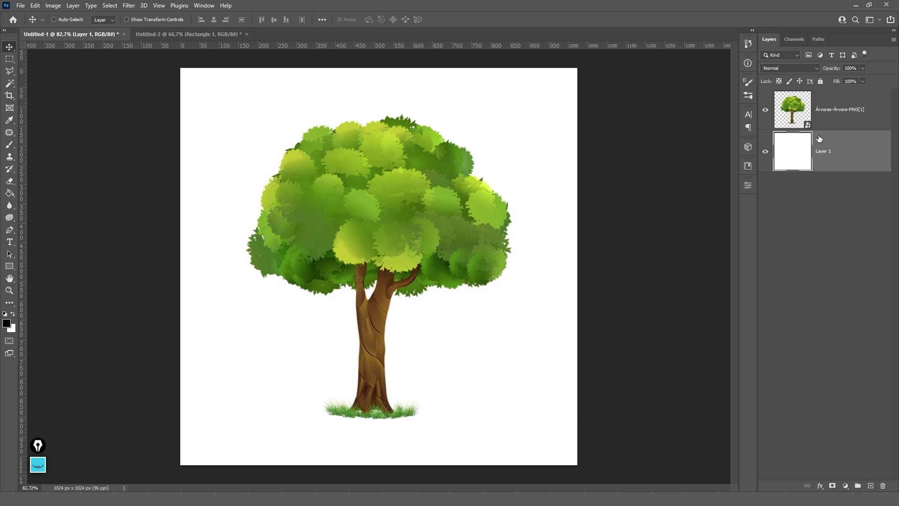
click(871, 486)
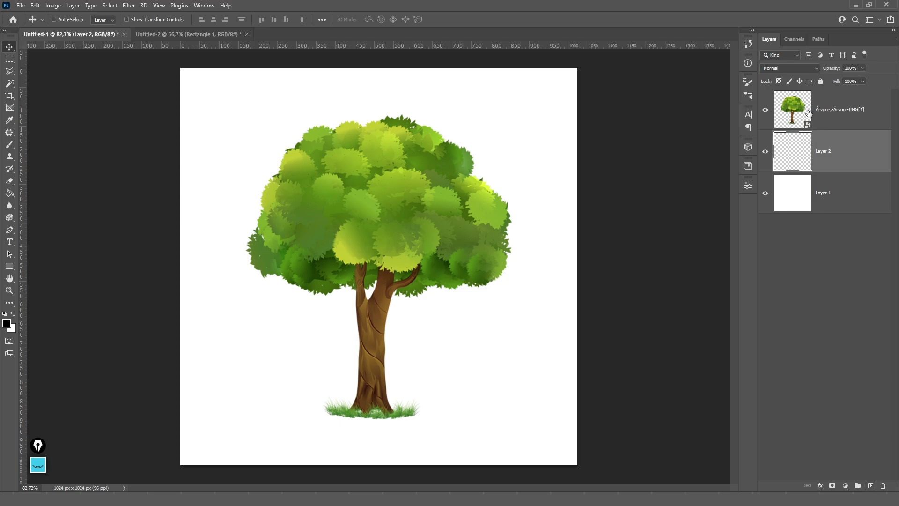
click(839, 121)
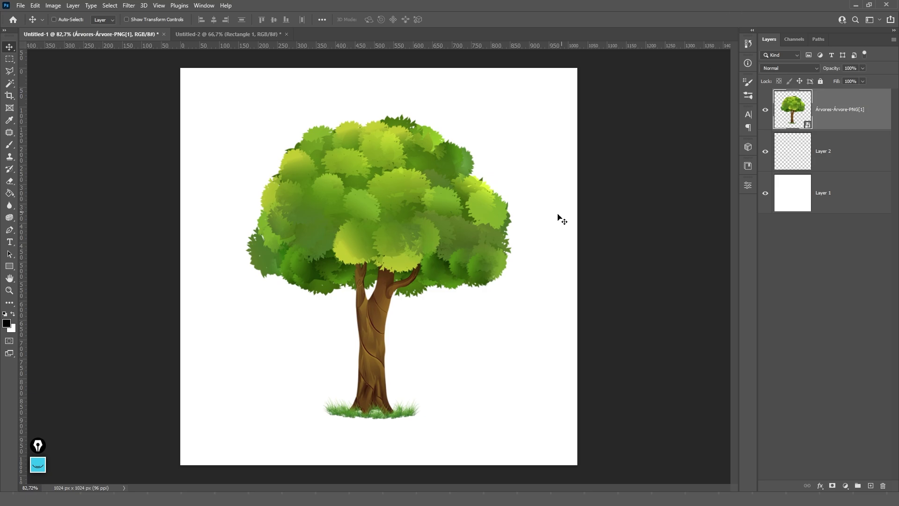
- Apply a Gaussian Blur smart filter with an 8.2 px radius to the tree
key(ctrl+t)
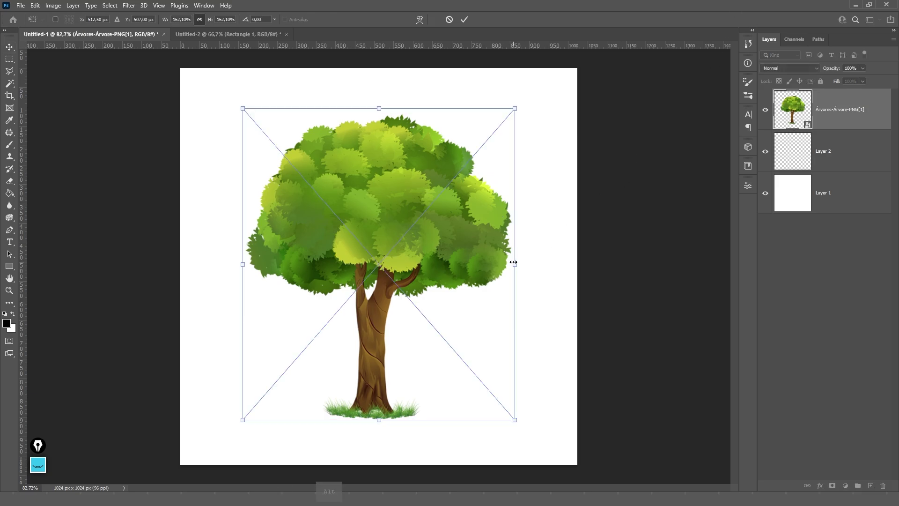
mouse_move(514, 263)
mouse_down()
mouse_move(646, 262)
mouse_move(507, 257)
mouse_up()
key(Return)
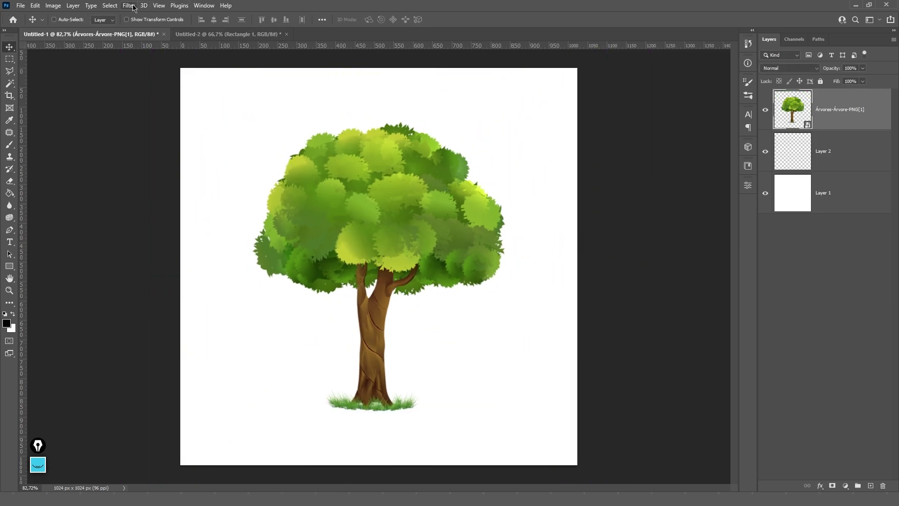
click(130, 6)
mouse_move(176, 202)
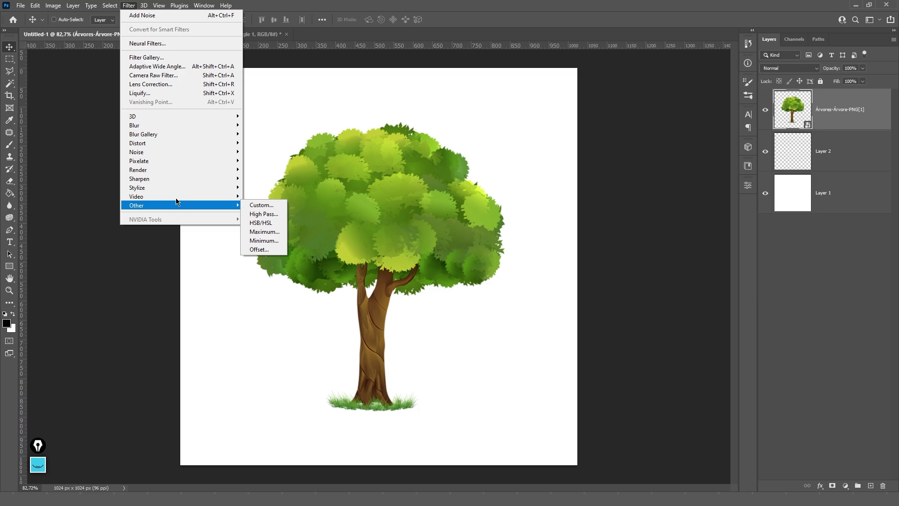
mouse_move(181, 125)
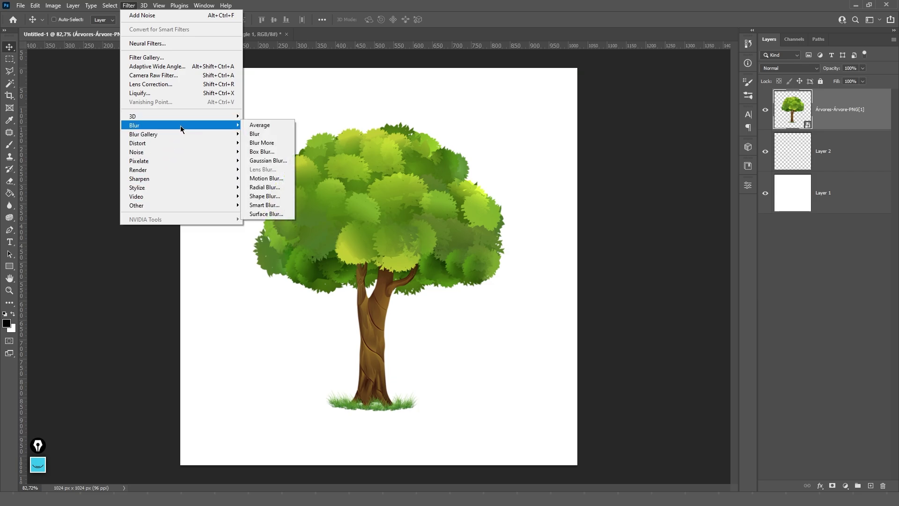
click(267, 161)
drag(717, 234, 755, 234)
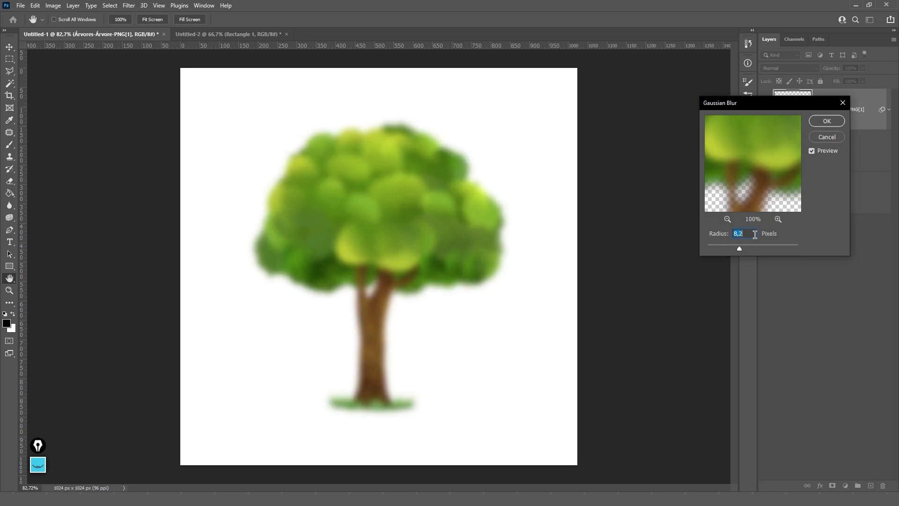
click(828, 122)
- Add noise of about 13% to the tree as a second smart filter
click(129, 5)
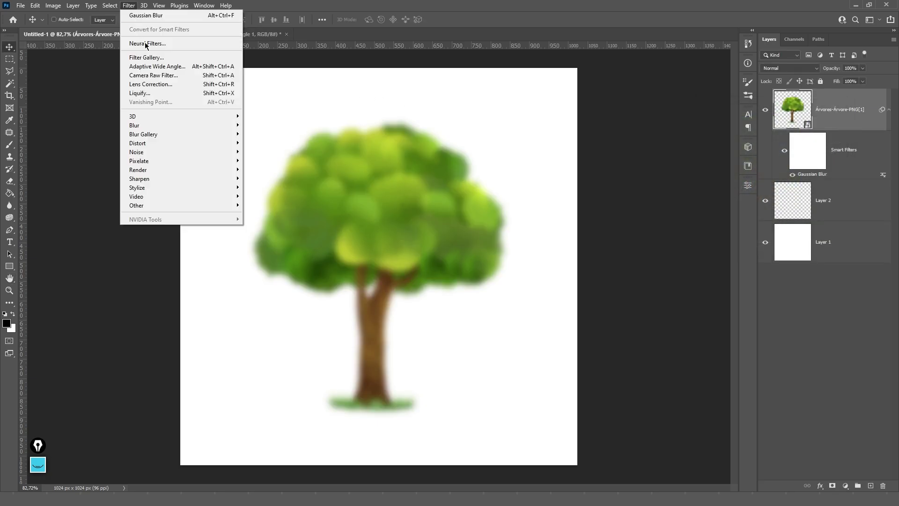
mouse_move(180, 150)
click(262, 150)
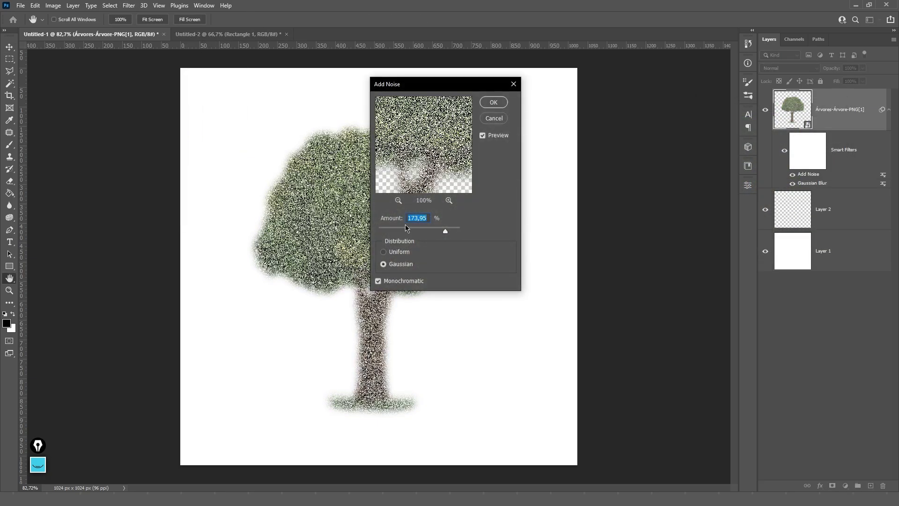
drag(407, 229, 398, 232)
click(494, 104)
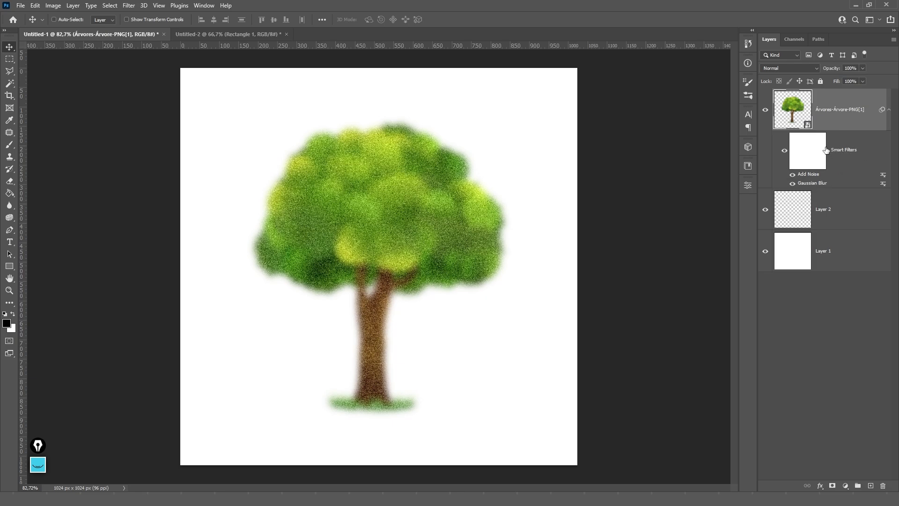
- Paint a black dot on Layer 2, duplicate and merge it, and move it to the trunk's lower right
click(832, 211)
key(b)
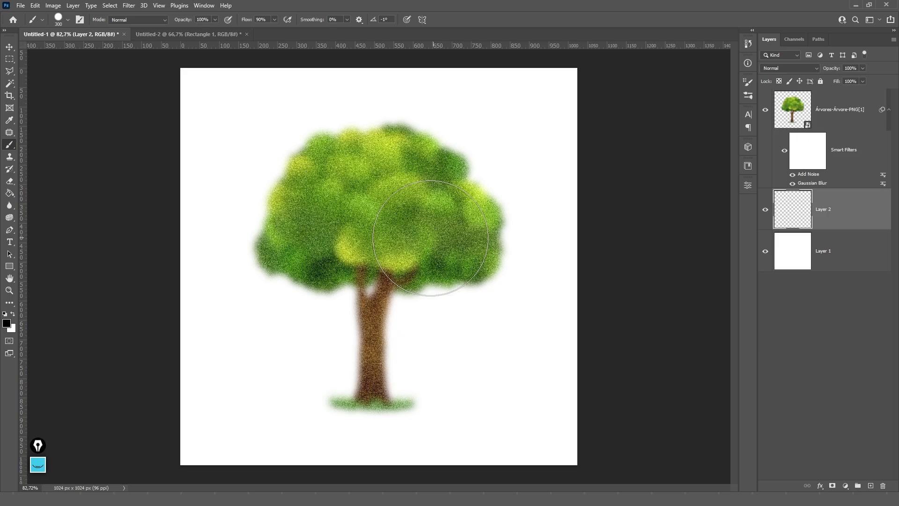
click(410, 250)
key(v)
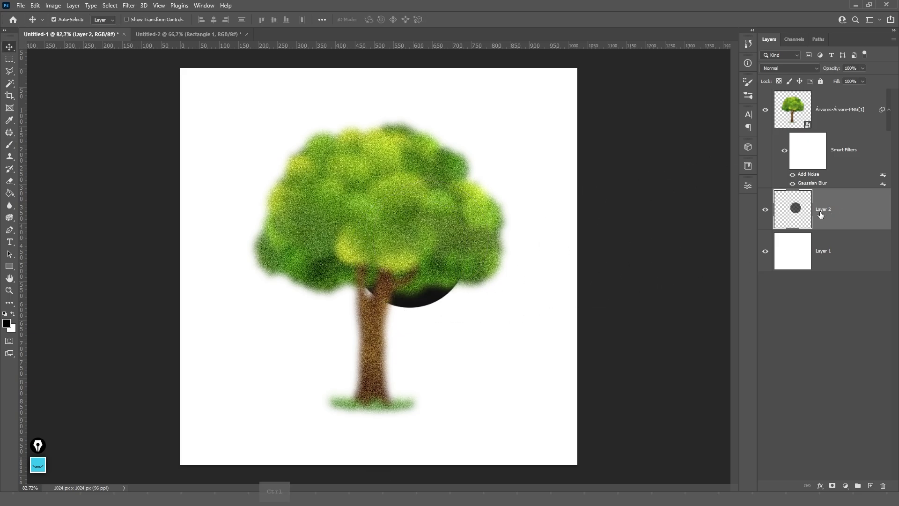
key(ctrl+j)
ctrl+click(821, 237)
key(ctrl+e)
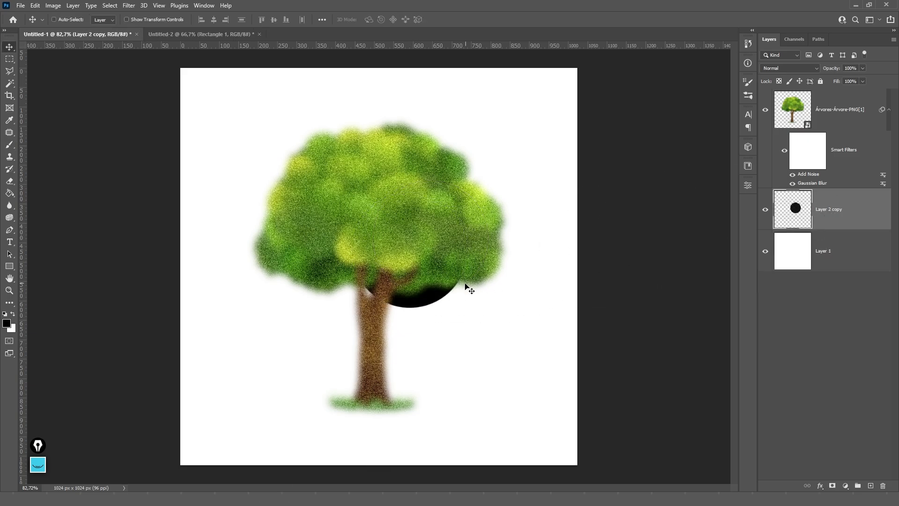
drag(467, 288, 515, 396)
- Soften the black circle with Gaussian Blur and nudge it slightly lower right
click(129, 5)
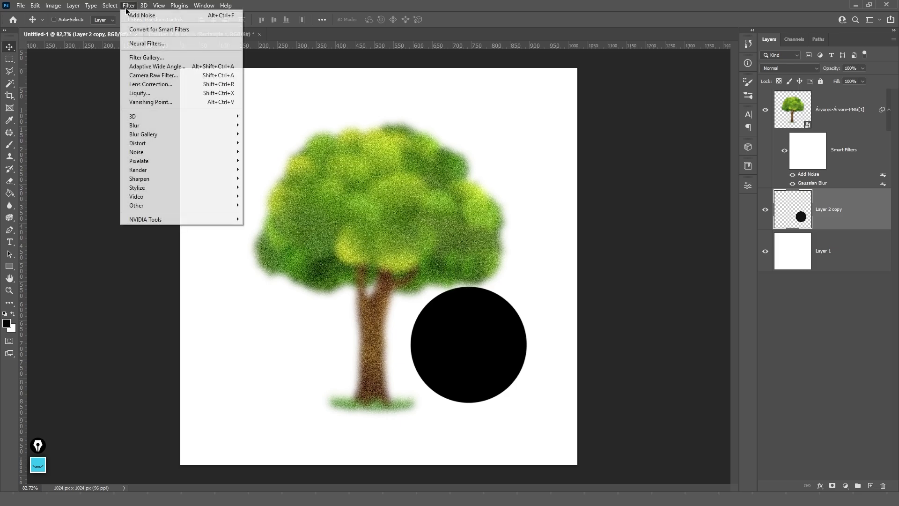
mouse_move(225, 125)
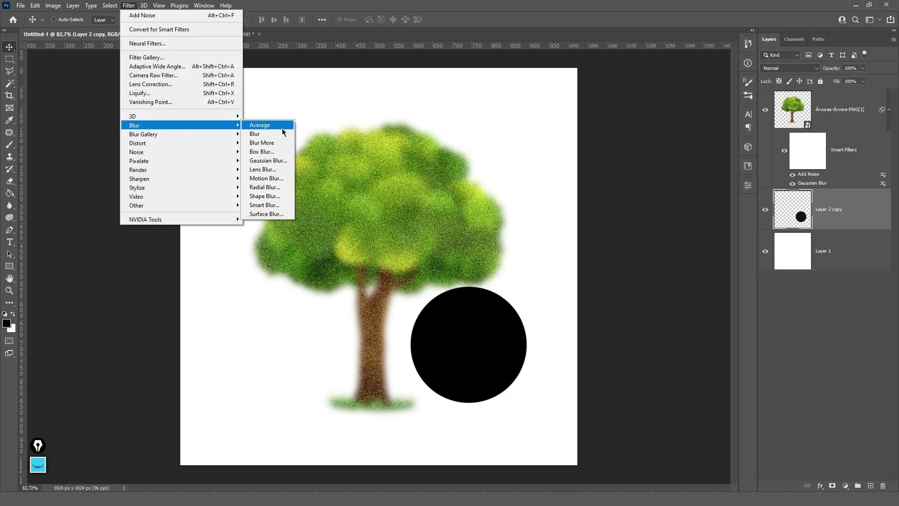
click(264, 159)
key(Return)
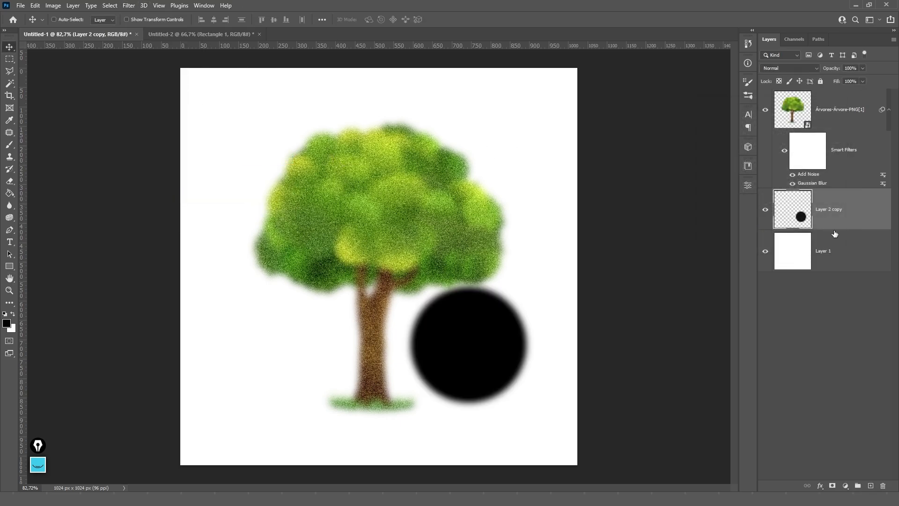
drag(492, 306, 502, 327)
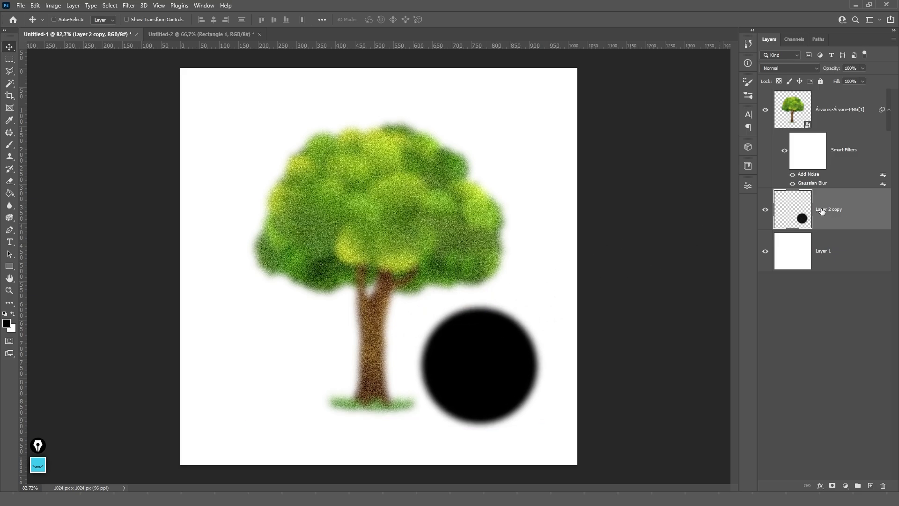
click(841, 117)
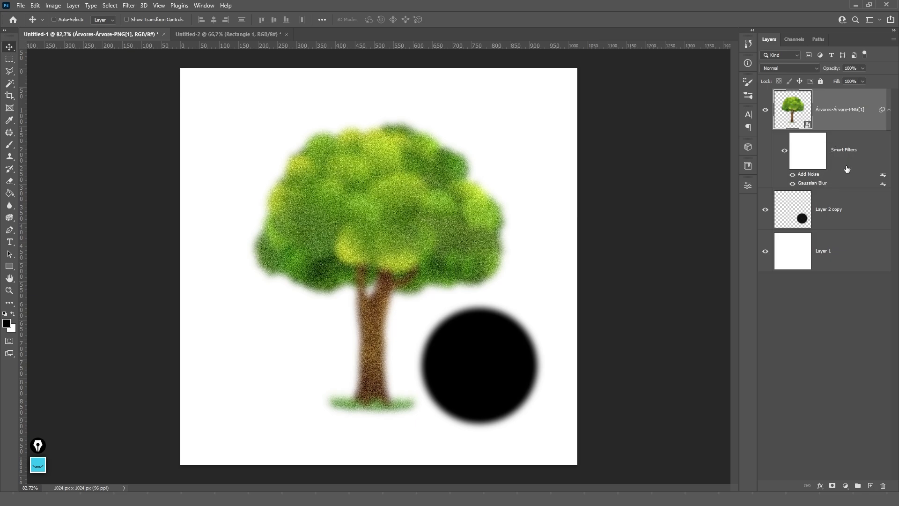
- Lower the tree's Gaussian Blur radius and Add Noise amount for a subtler effect
double_click(811, 184)
key(Return)
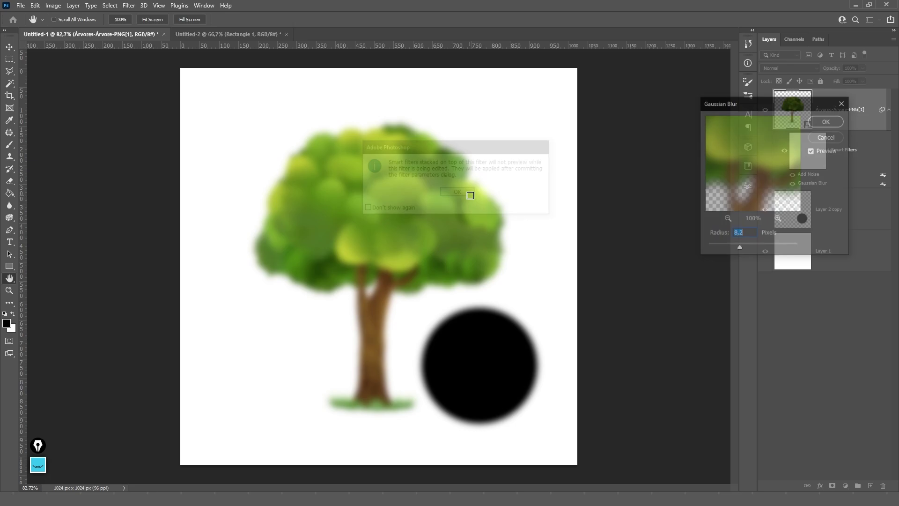
drag(759, 251, 737, 251)
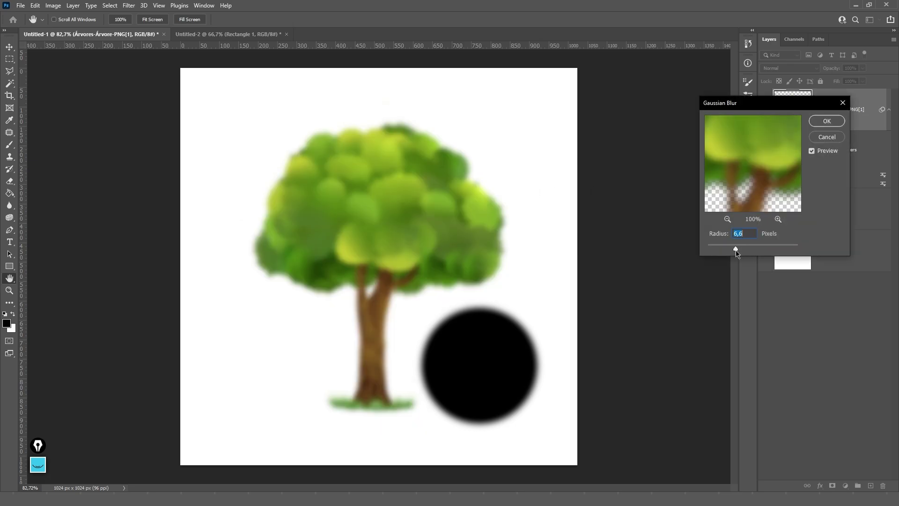
click(827, 121)
double_click(807, 175)
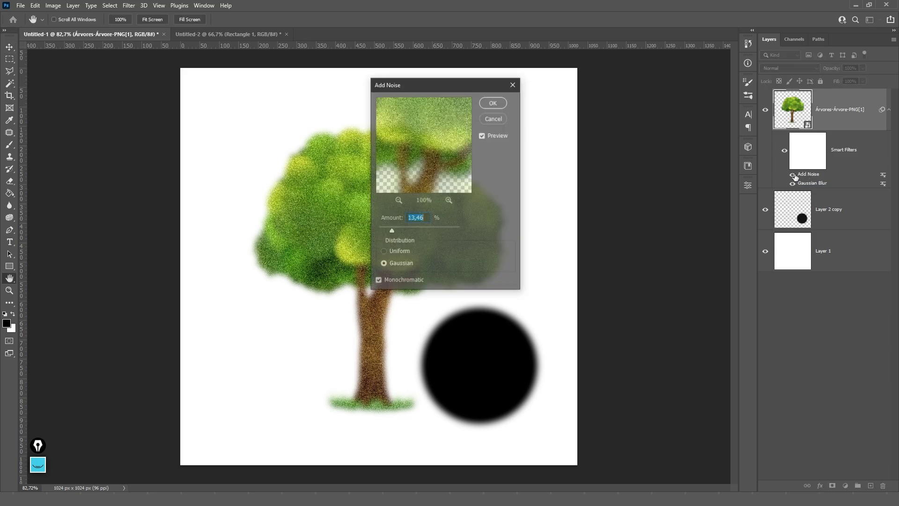
mouse_move(393, 231)
mouse_down()
mouse_move(406, 233)
mouse_move(388, 231)
mouse_up()
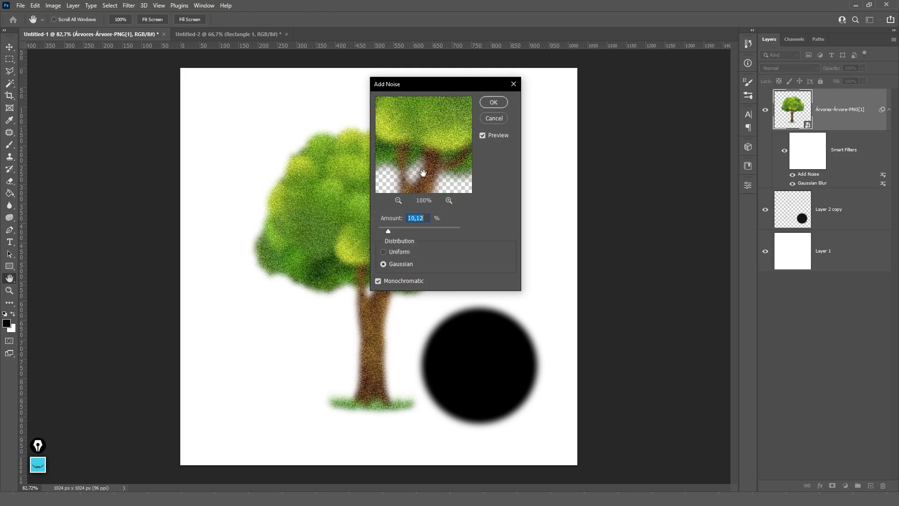
click(494, 103)
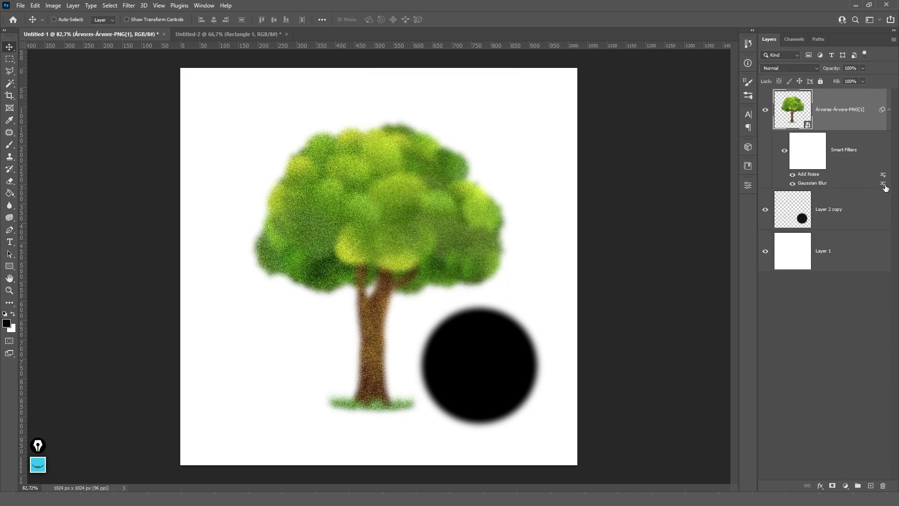
- Toggle the tree's smart filters off and back on, ending on the smart filter mask
click(813, 165)
click(811, 177)
mouse_move(810, 177)
mouse_down()
mouse_move(824, 209)
mouse_move(810, 175)
mouse_up()
click(792, 175)
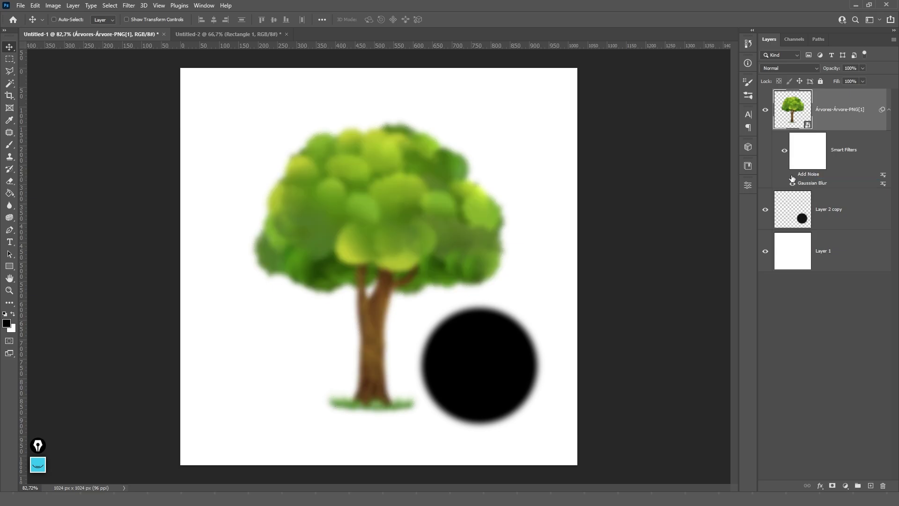
click(785, 151)
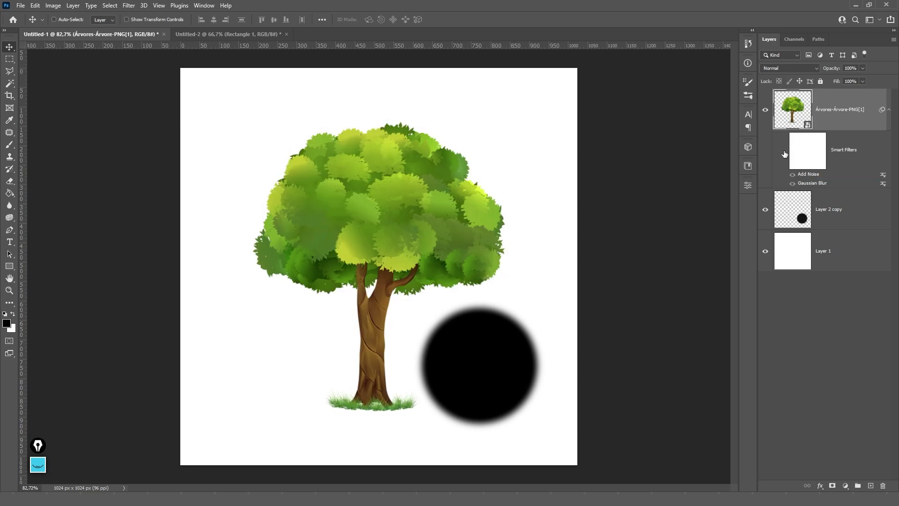
click(785, 152)
click(801, 154)
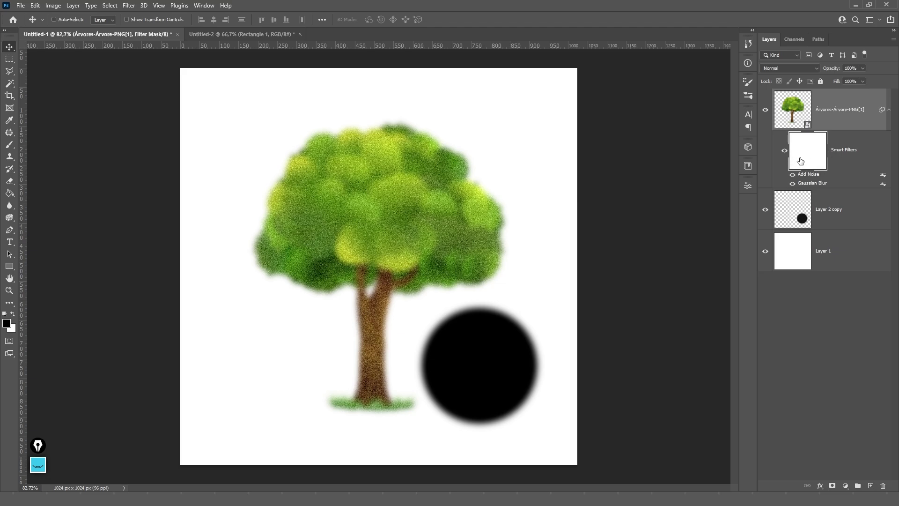
- Paint black on the filter mask over the crown's centre, briefly trying a 135 px feather
key(b)
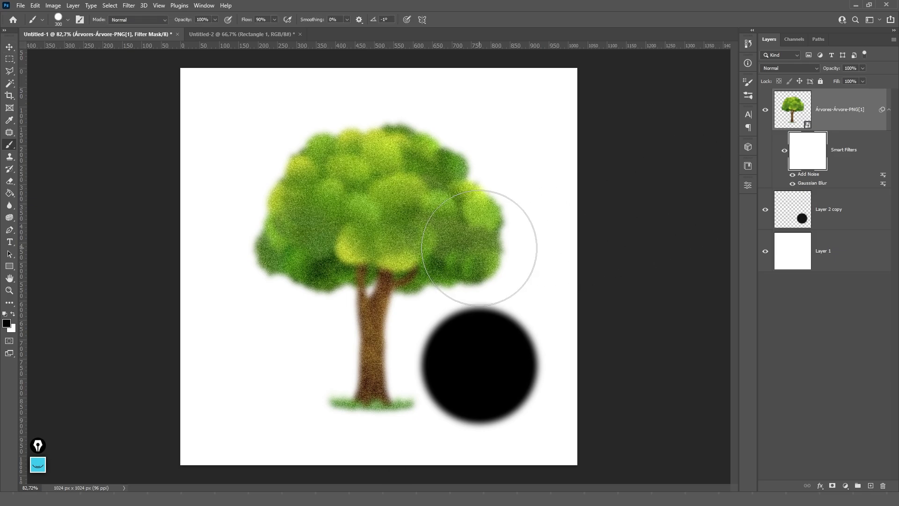
mouse_move(366, 232)
mouse_down()
mouse_move(377, 232)
mouse_move(377, 218)
mouse_up()
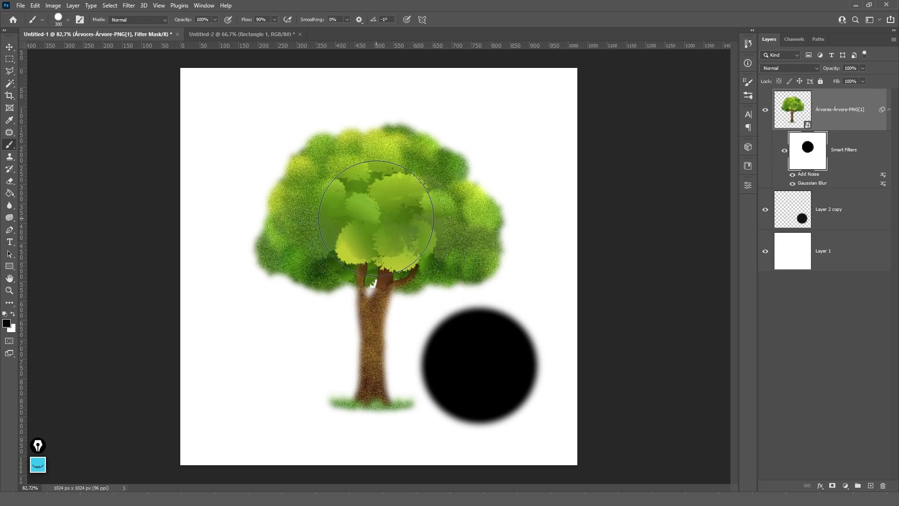
click(747, 186)
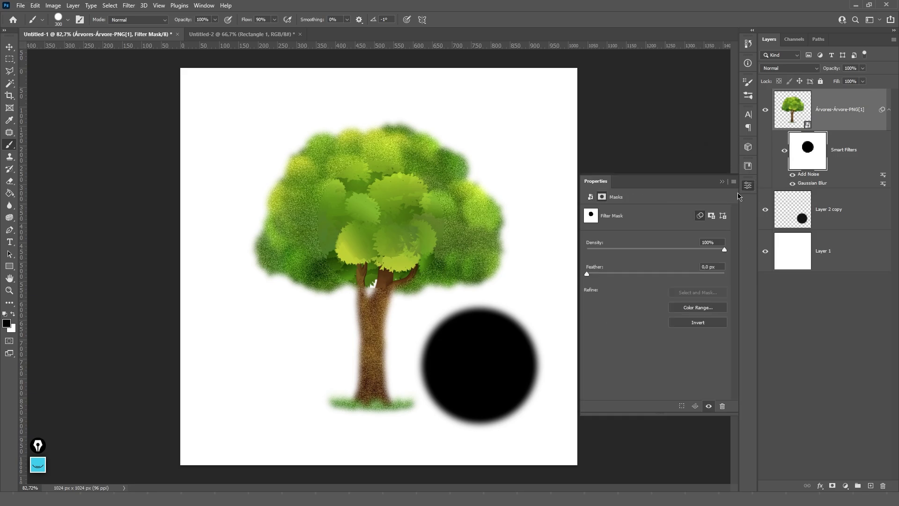
drag(588, 275, 660, 275)
click(722, 182)
click(847, 154)
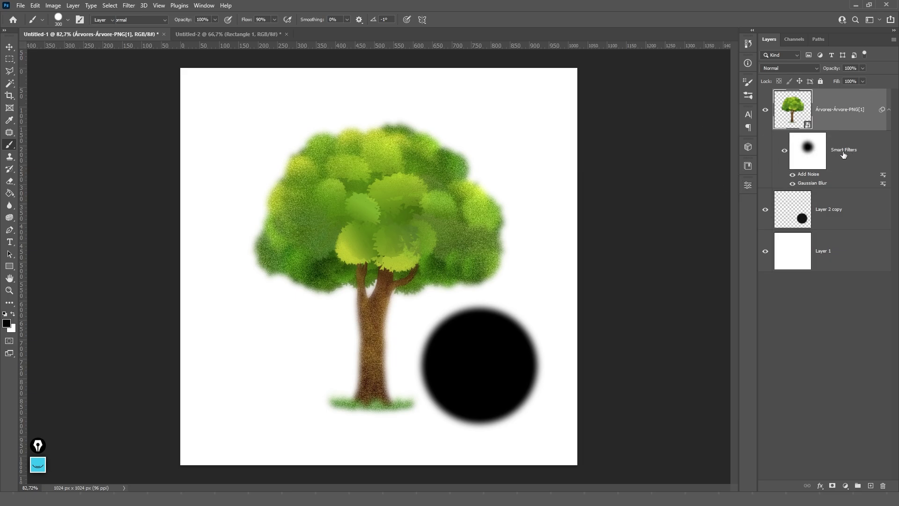
key(v)
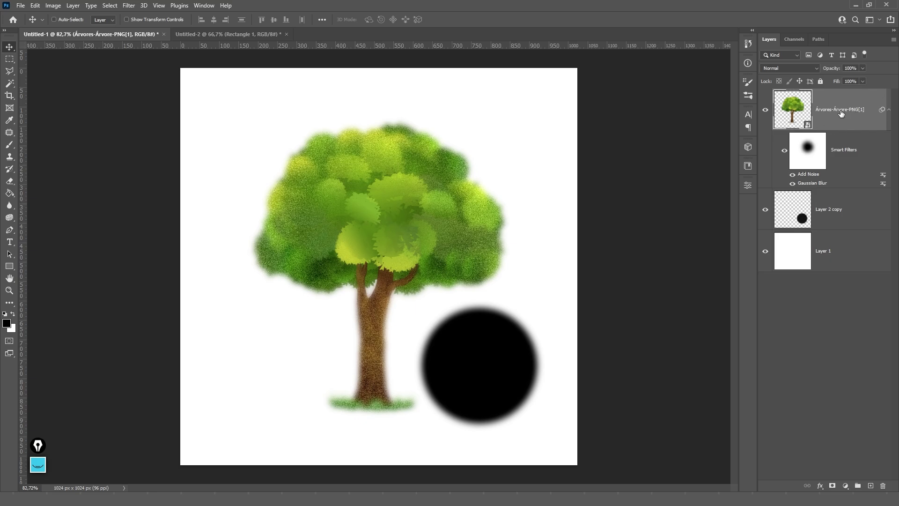
- Inside the tree smart object, paint red (ff0000) KGL letters across the crown with a 50 px brush
double_click(808, 126)
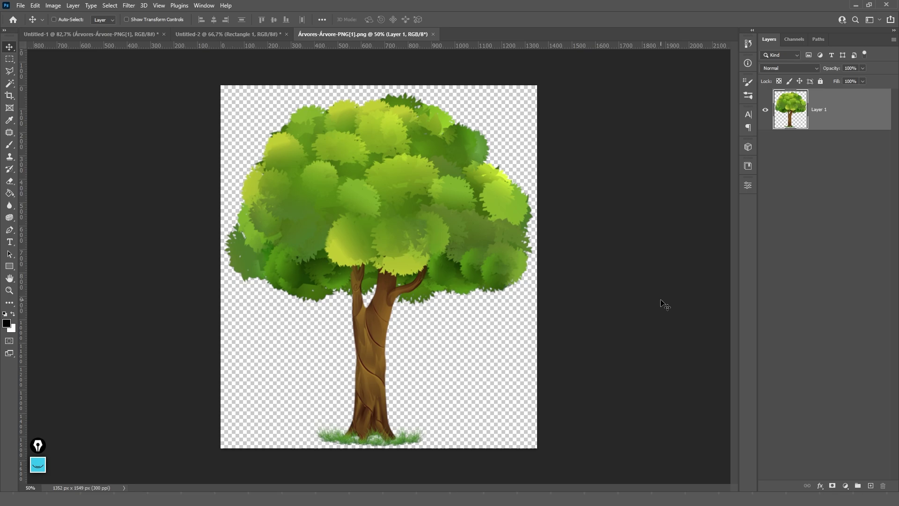
key(b)
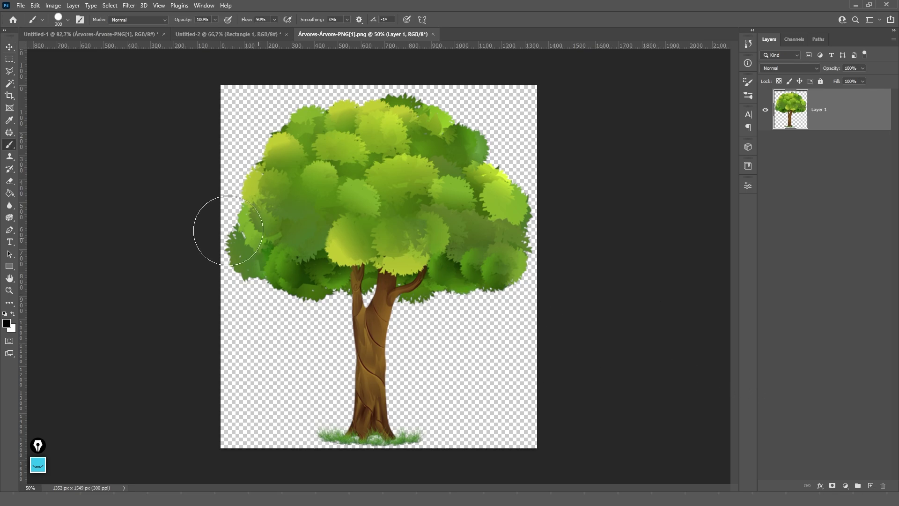
click(9, 324)
text(ff0000)
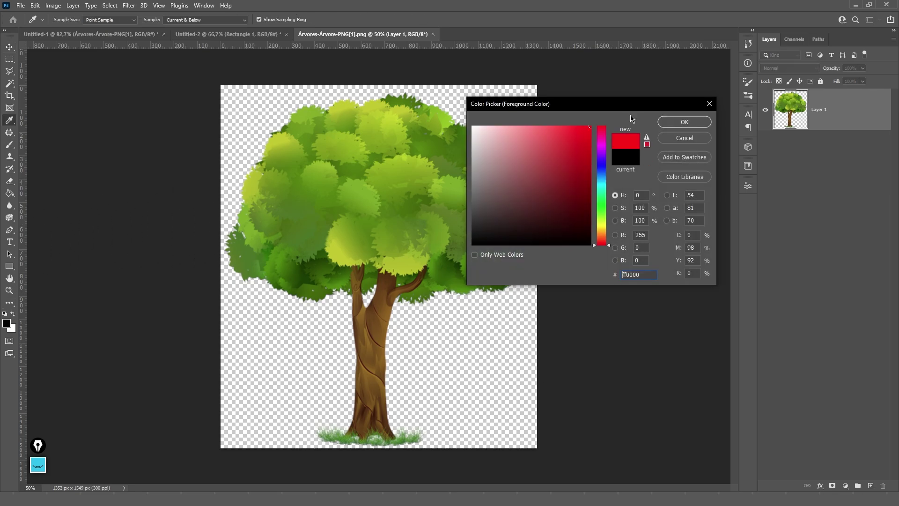
key(Return)
key(bracketleft)
key(bracketleft)
key(bracketleft)
key(bracketleft)
key(bracketleft)
key(bracketleft)
key(bracketleft)
key(bracketleft)
key(bracketleft)
key(bracketleft)
key(bracketleft)
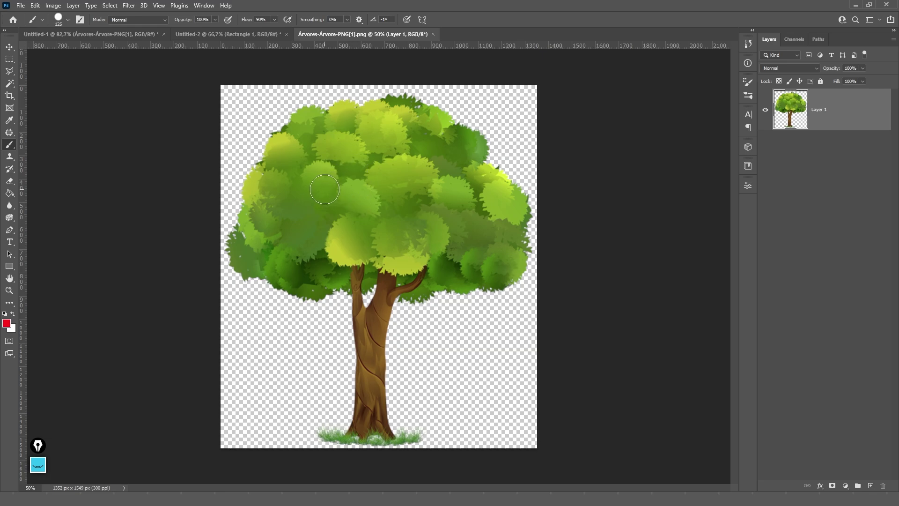
drag(299, 167, 305, 231)
mouse_move(327, 156)
mouse_down()
mouse_move(315, 201)
mouse_move(349, 234)
mouse_up()
mouse_move(381, 173)
mouse_down()
mouse_move(372, 221)
mouse_move(374, 192)
mouse_up()
mouse_move(400, 153)
mouse_down()
mouse_move(422, 211)
mouse_move(489, 193)
mouse_up()
- Save the painted smart object, close its source and return to Untitled-1
key(v)
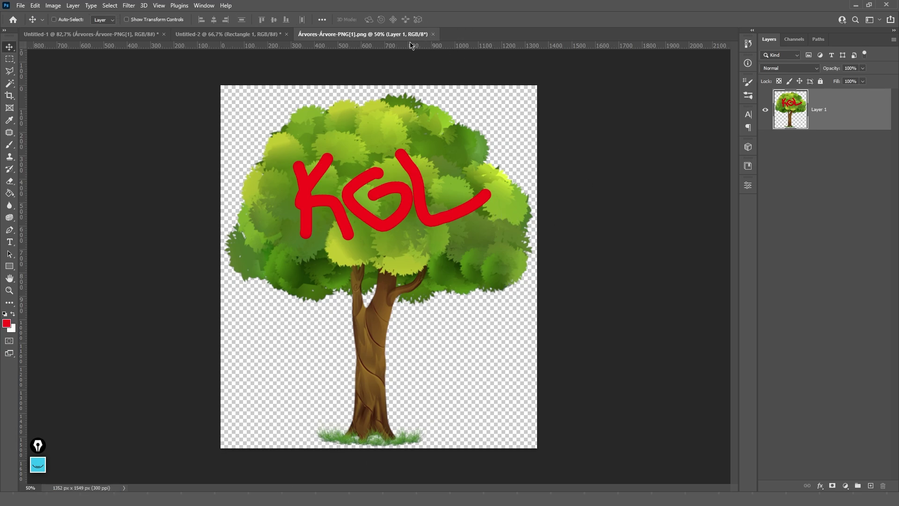
key(ctrl)
click(433, 34)
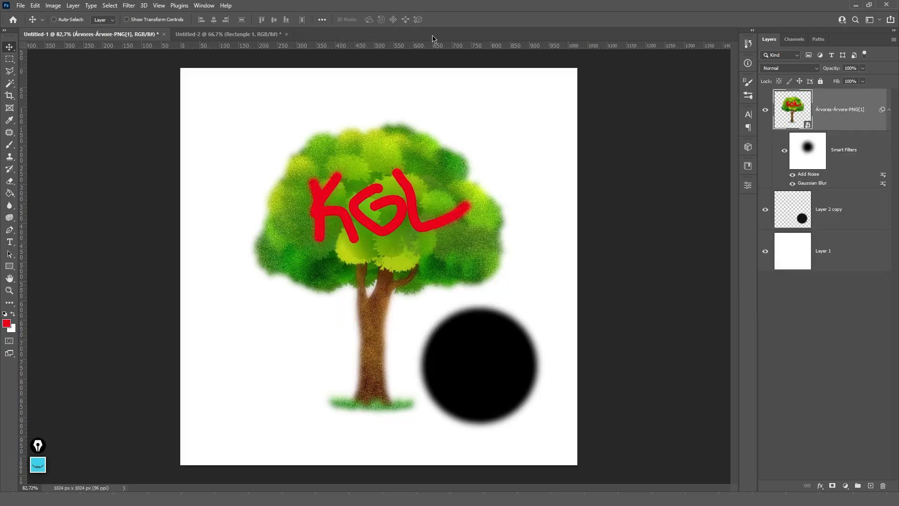
double_click(792, 119)
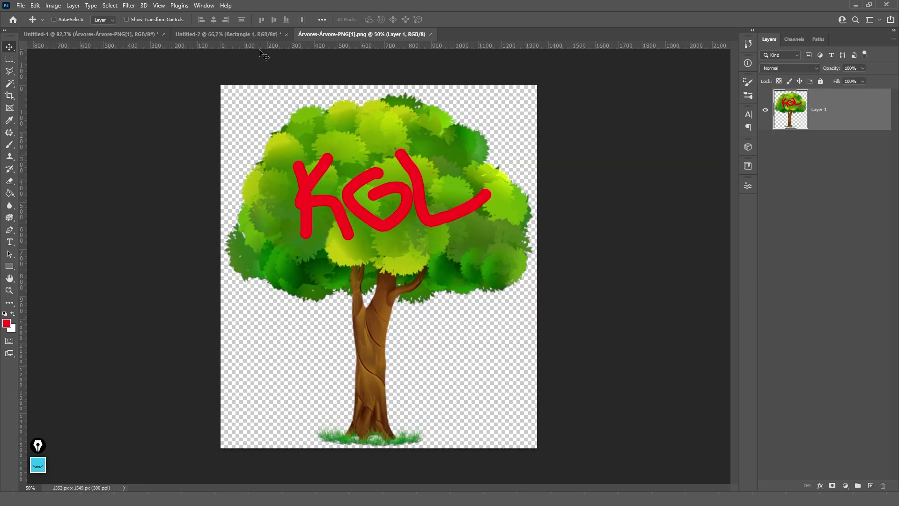
click(106, 36)
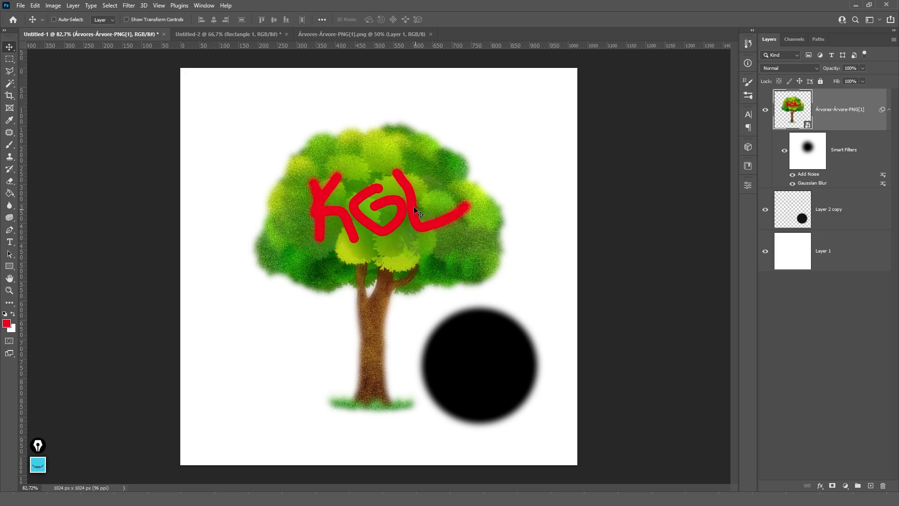
alt+scroll(330, 187, up, 2)
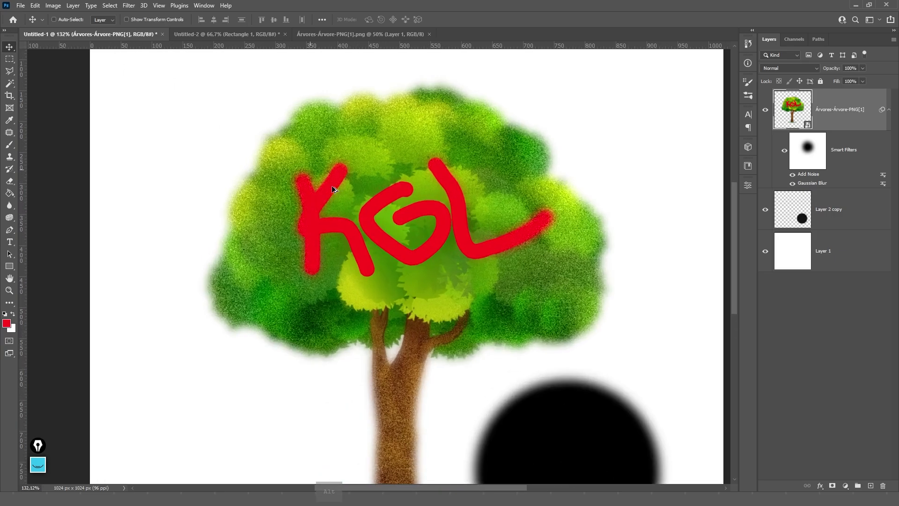
alt+scroll(317, 189, up, 5)
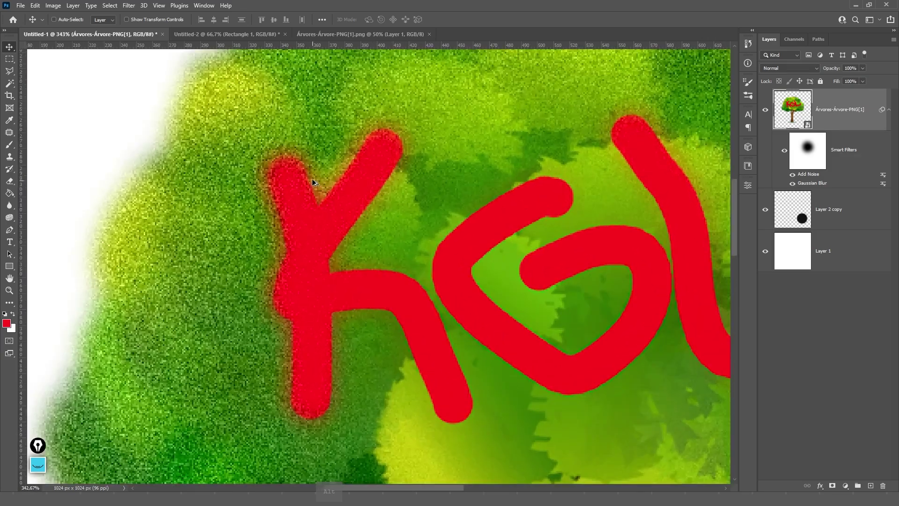
alt+scroll(290, 245, down, 7)
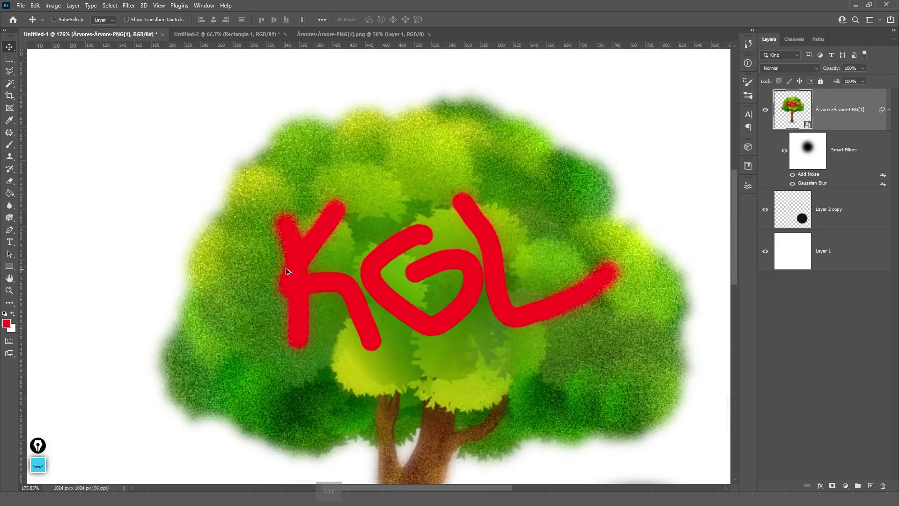
alt+scroll(309, 241, up, 1)
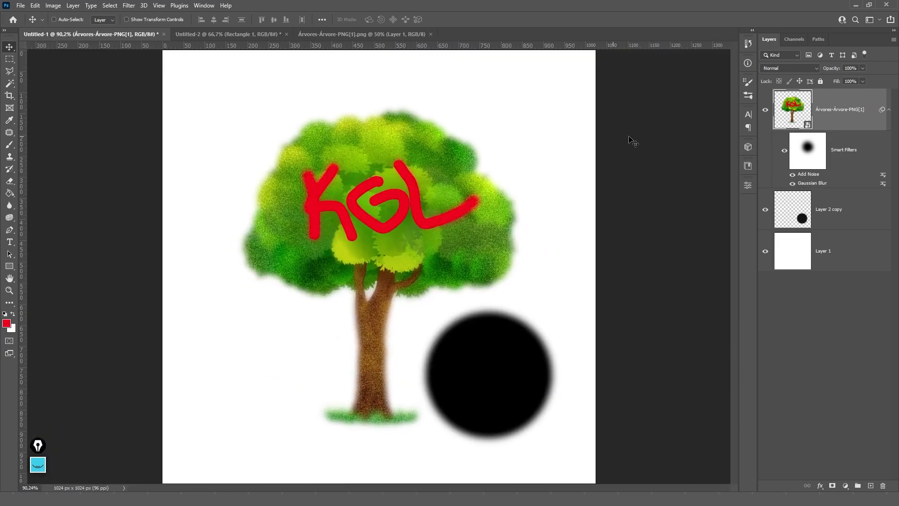
- Paint a red loop on a new layer in the tree source, then close it without saving
double_click(807, 129)
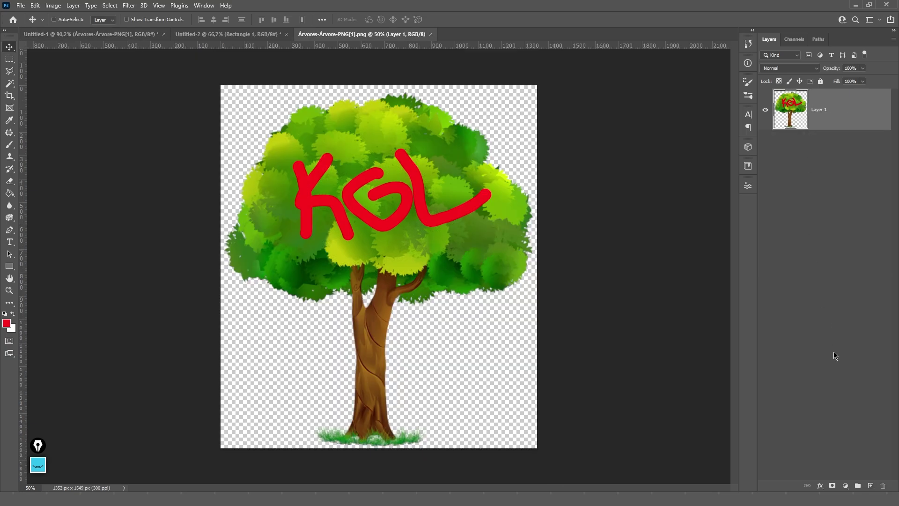
click(872, 485)
key(b)
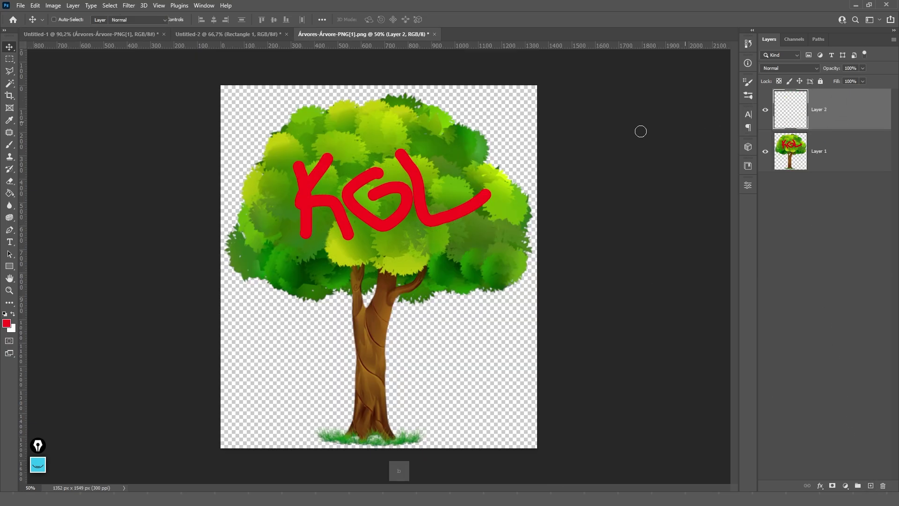
mouse_move(471, 131)
mouse_down()
mouse_move(464, 127)
mouse_move(402, 206)
mouse_move(404, 290)
mouse_up()
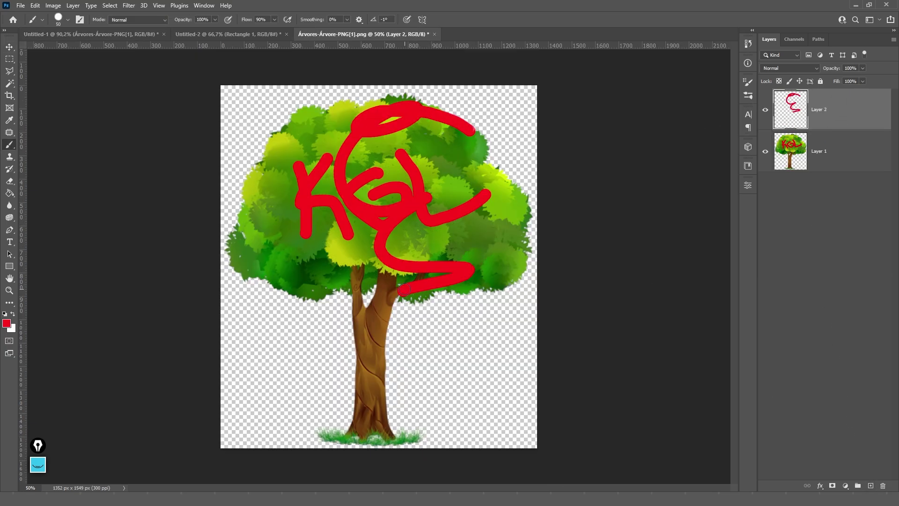
key(ctrl+s)
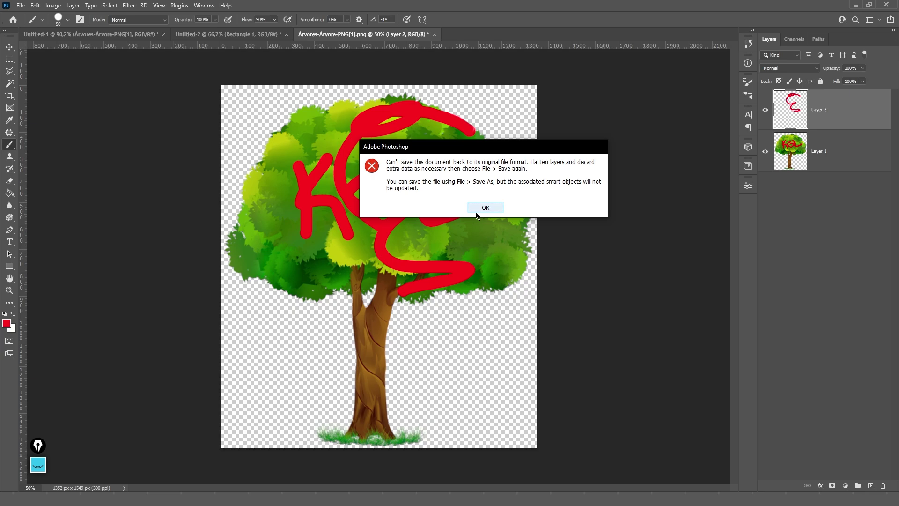
click(486, 207)
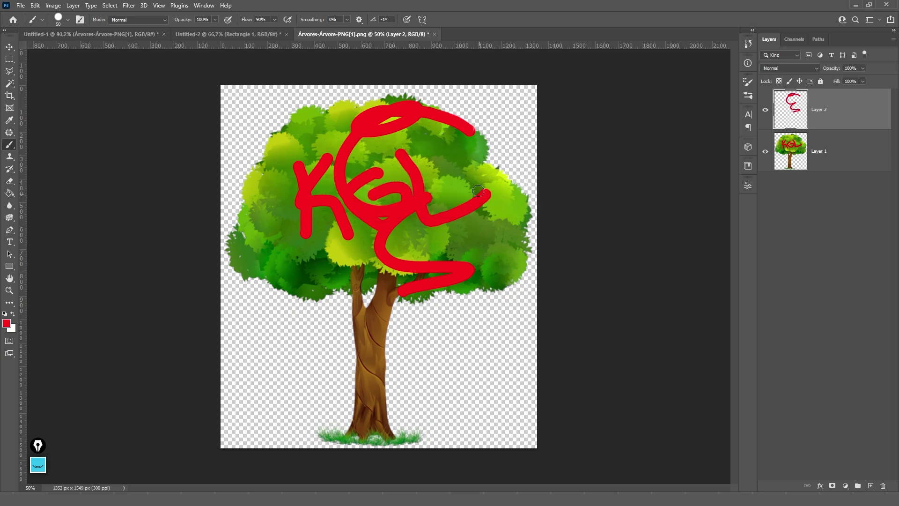
click(434, 34)
click(446, 185)
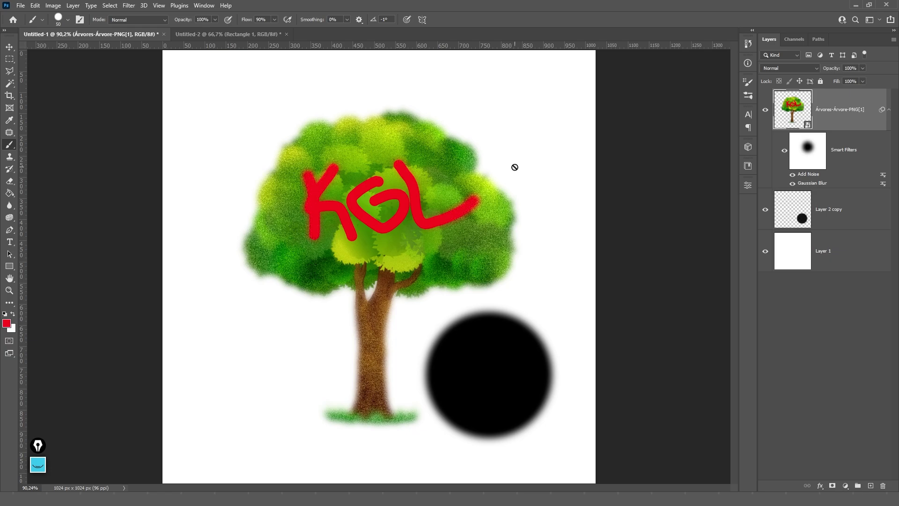
- Convert the tree and the Layer 2 copy circle into one smart object named arvore
click(890, 110)
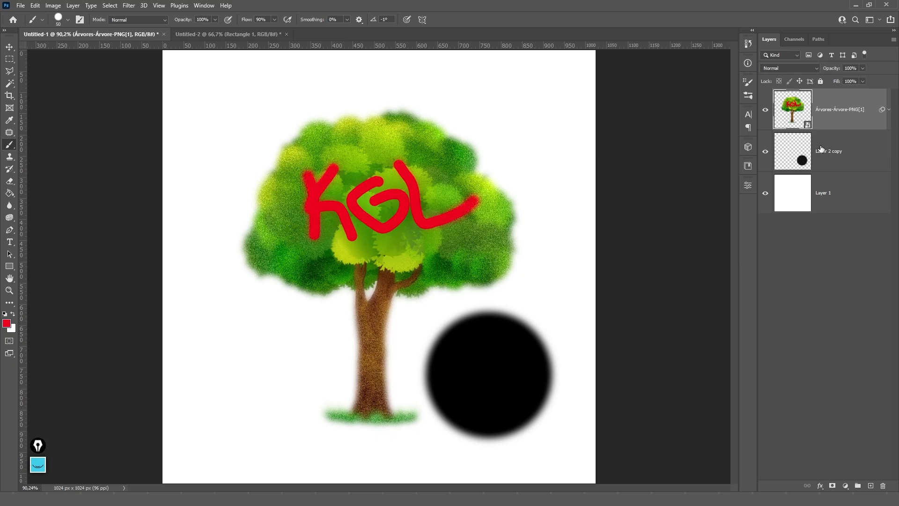
click(824, 168)
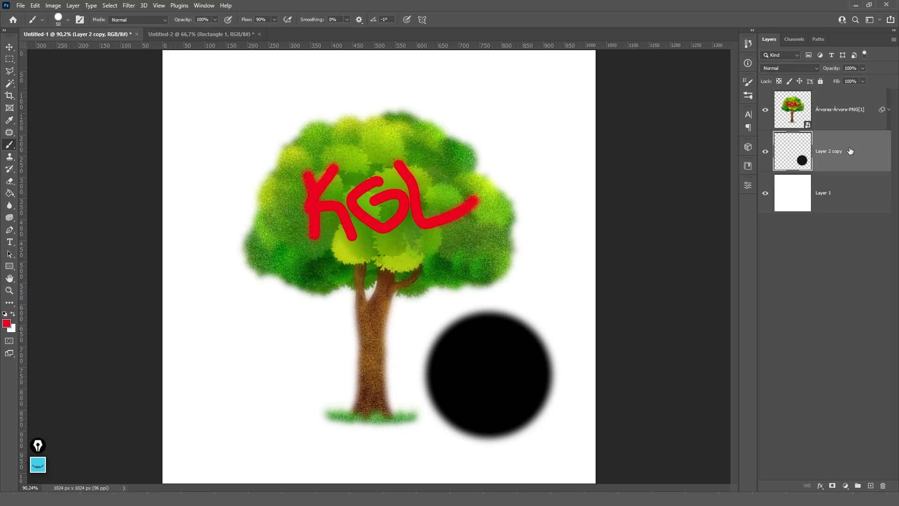
ctrl+click(850, 151)
right_click(835, 121)
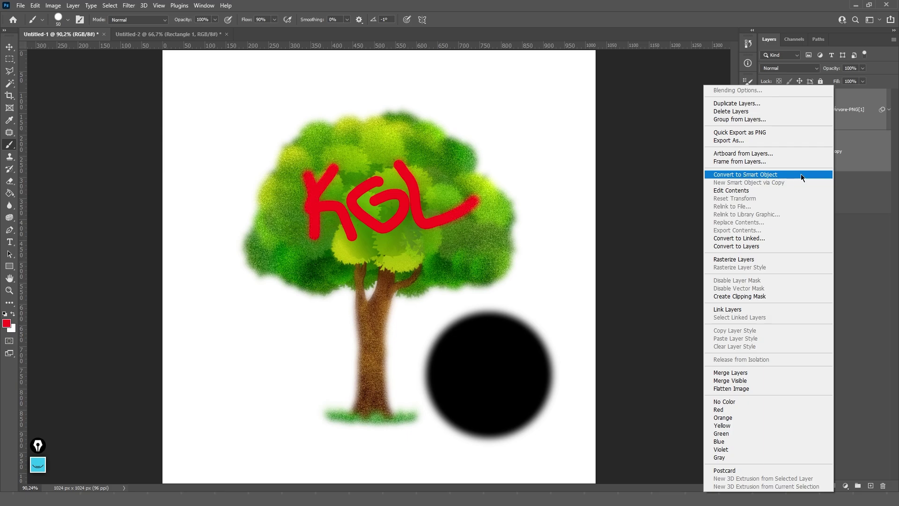
click(800, 174)
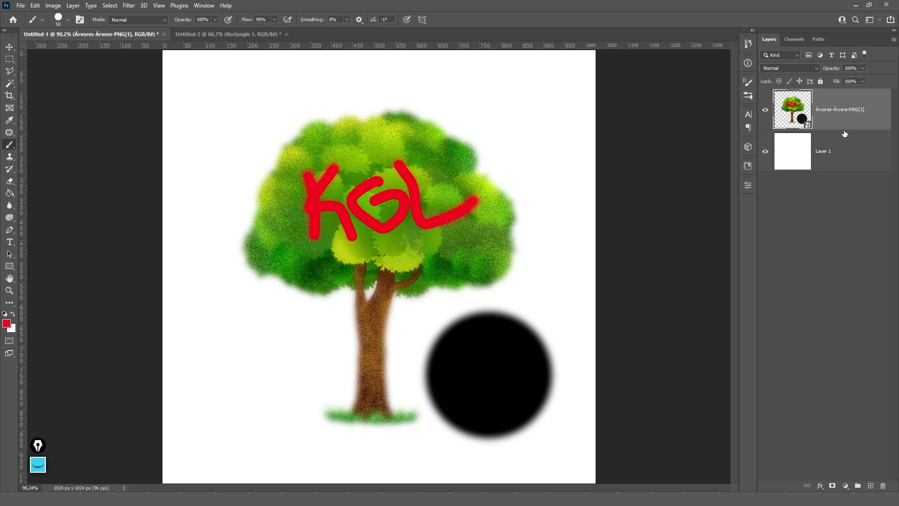
double_click(854, 110)
text(arvore)
key(Return)
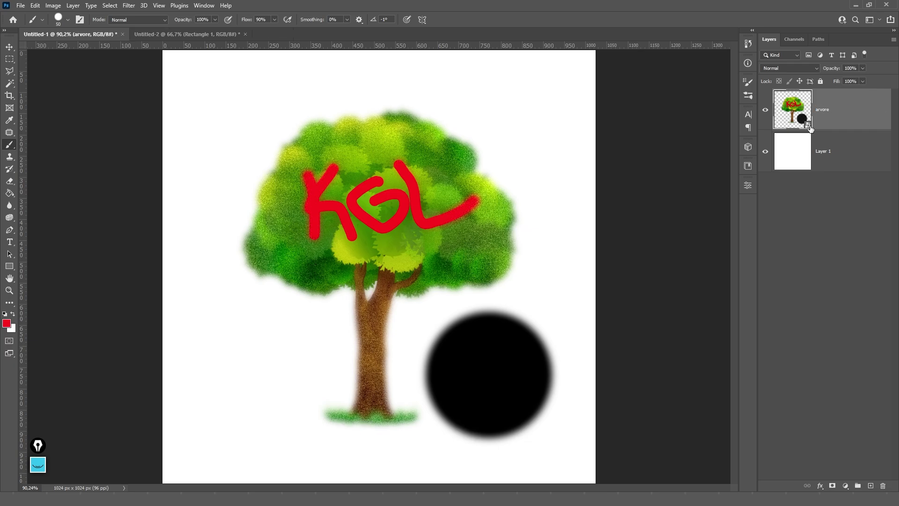
- Open arvore's contents and paint several red test strokes on a new layer
double_click(808, 124)
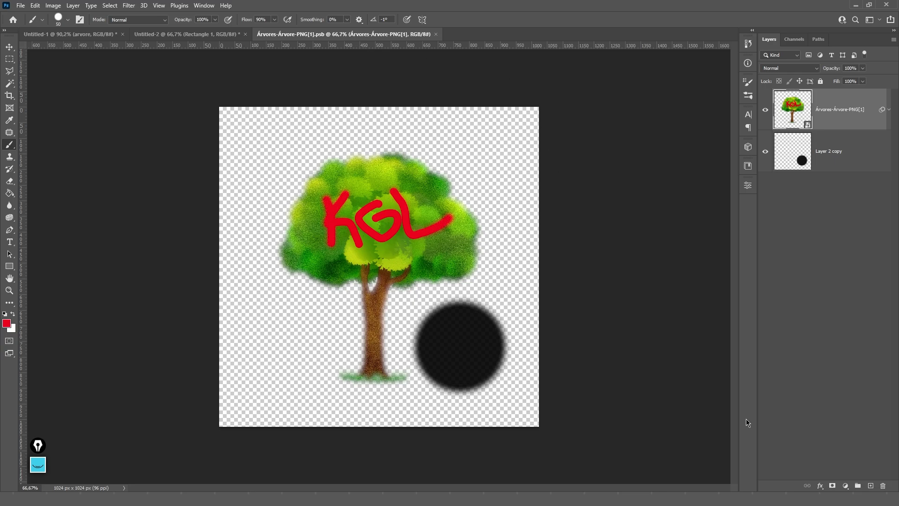
click(871, 487)
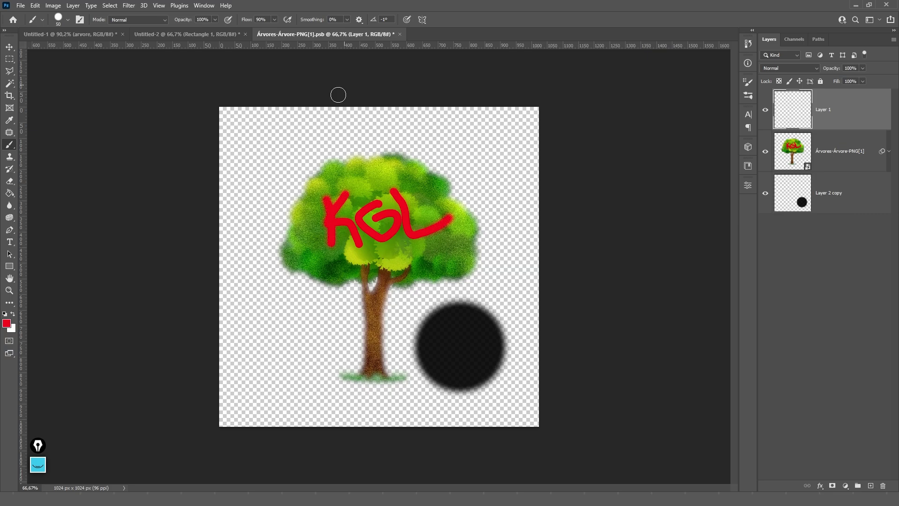
drag(337, 136, 262, 217)
drag(274, 294, 338, 333)
drag(337, 366, 463, 281)
drag(488, 186, 445, 171)
drag(379, 191, 366, 224)
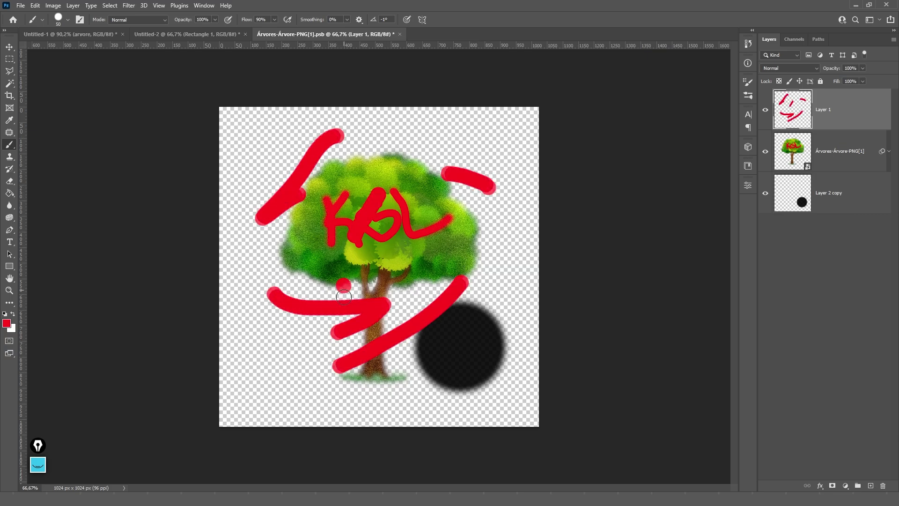
drag(344, 282, 341, 299)
- Delete the red scribble layer, save the .psb and return to Untitled-1
key(ctrl+s)
click(75, 34)
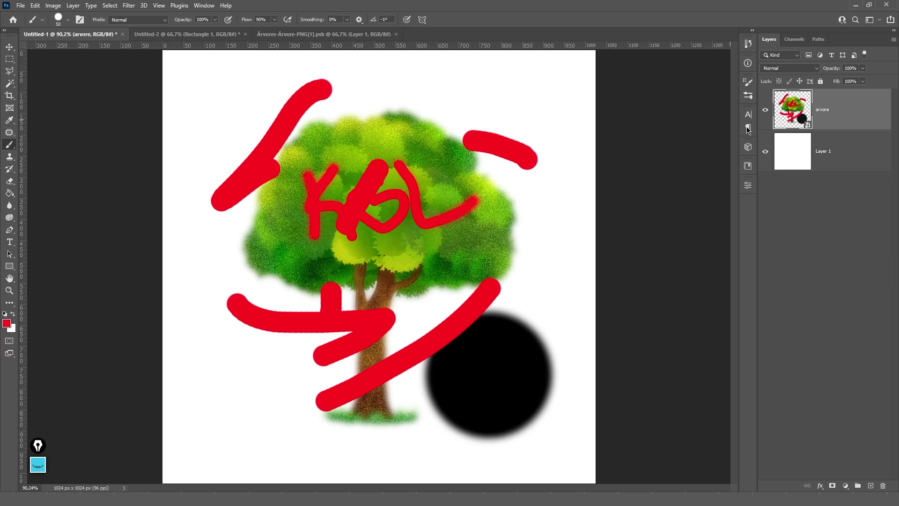
double_click(807, 125)
key(Delete)
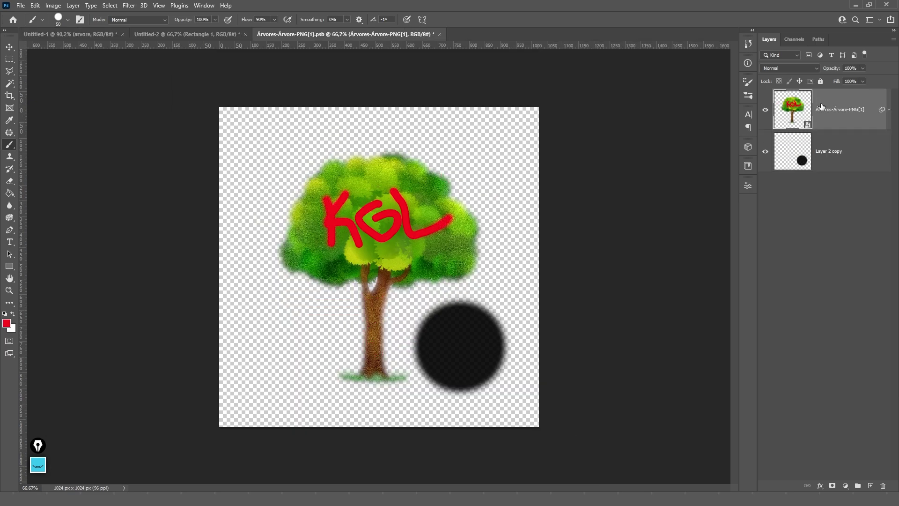
key(ctrl+s)
key(ctrl+Tab)
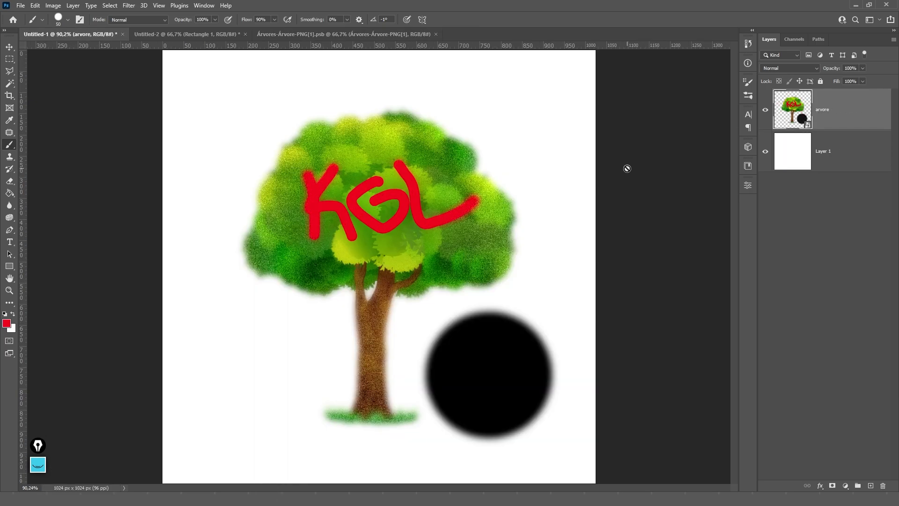
- Scale the tree to about 45% and move it to the upper right
key(v)
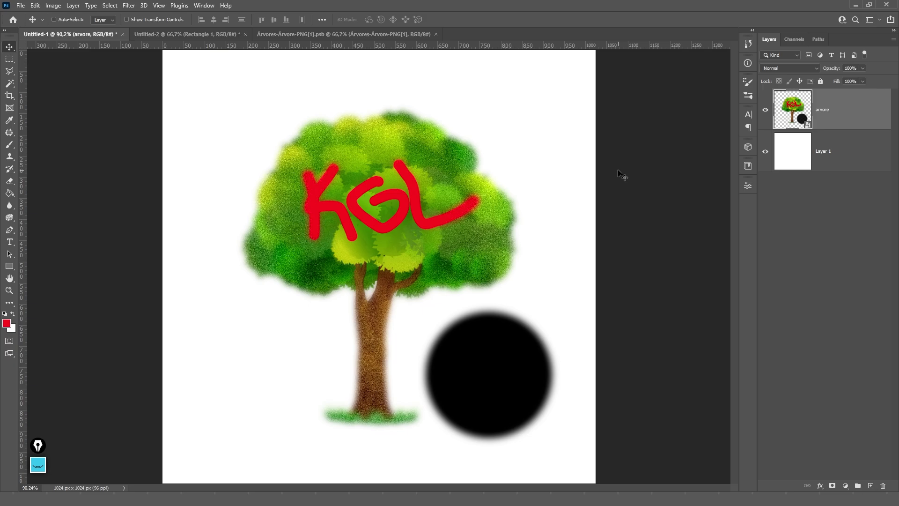
key(ctrl+t)
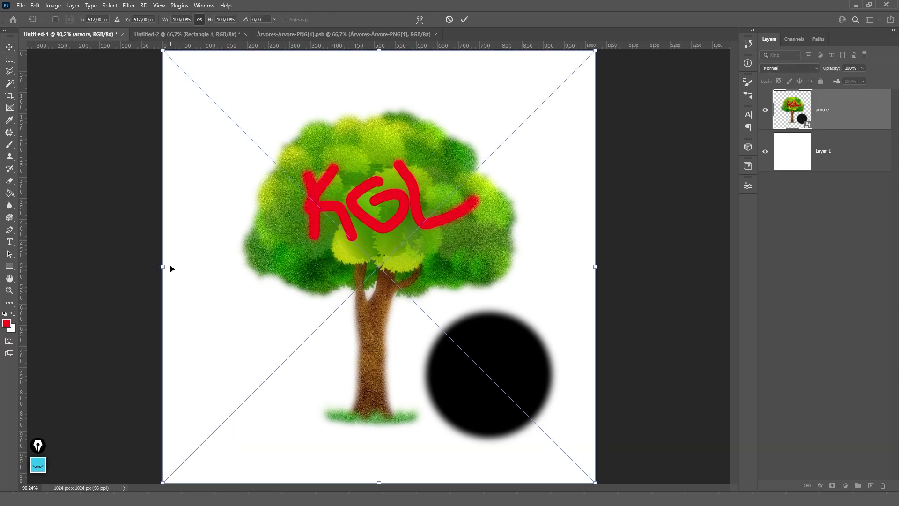
drag(170, 268, 401, 266)
drag(501, 262, 308, 389)
key(Return)
- Duplicate the shrunken tree into a two-row grid of four and open arvore copy 2's contents
drag(288, 346, 483, 343)
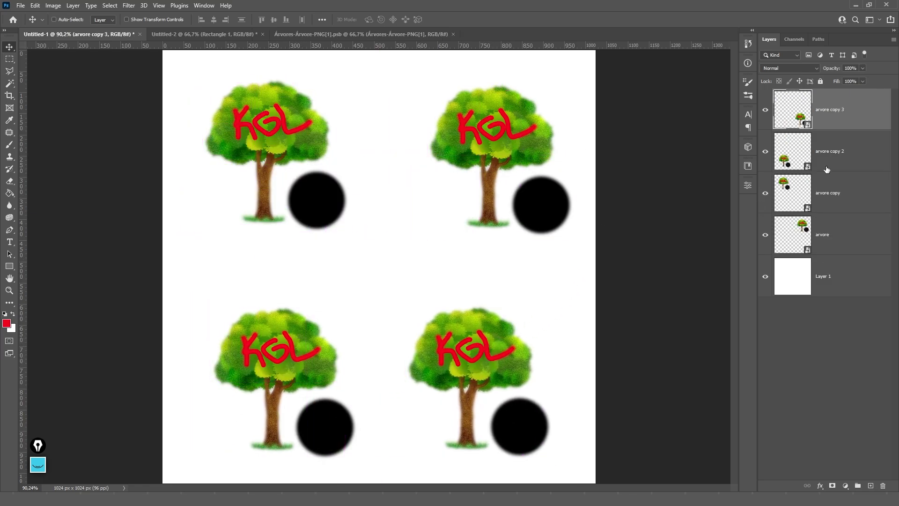
click(811, 170)
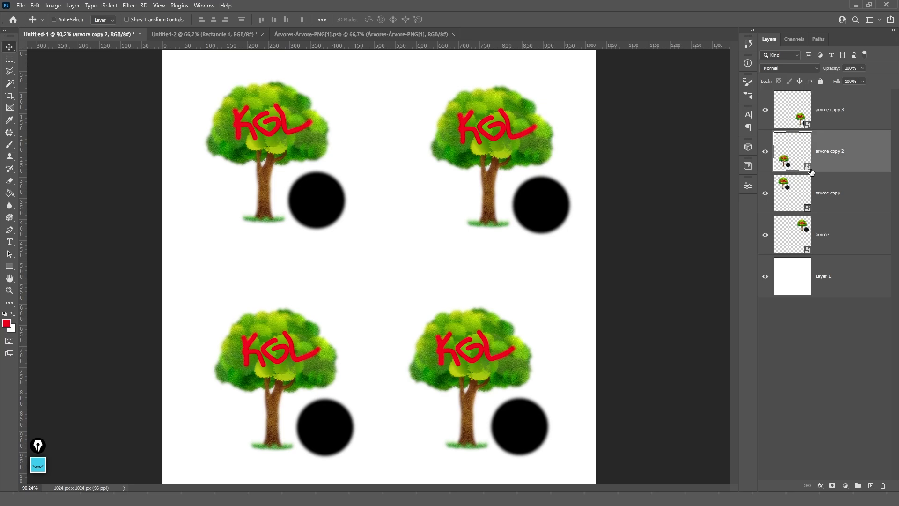
double_click(810, 168)
- On a new layer in the tree smart object, paint a red smiley, save, and return to Untitled-1
click(870, 486)
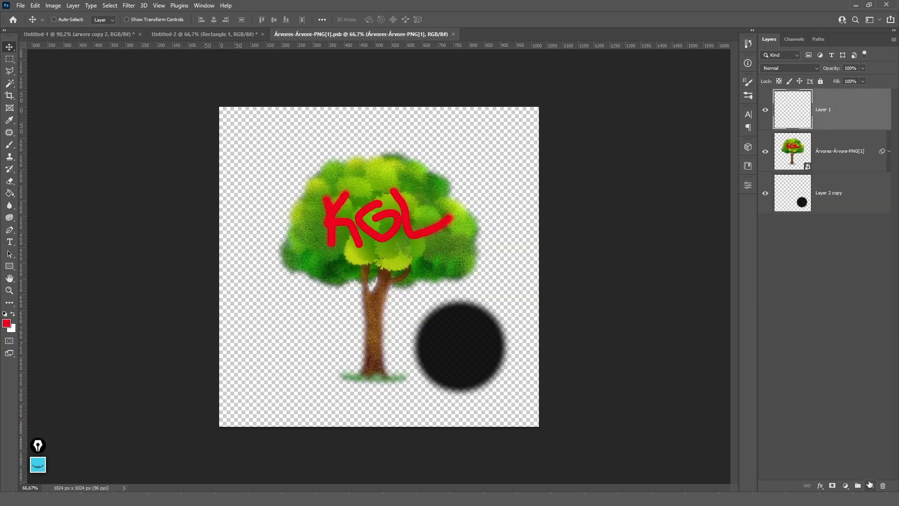
key(b)
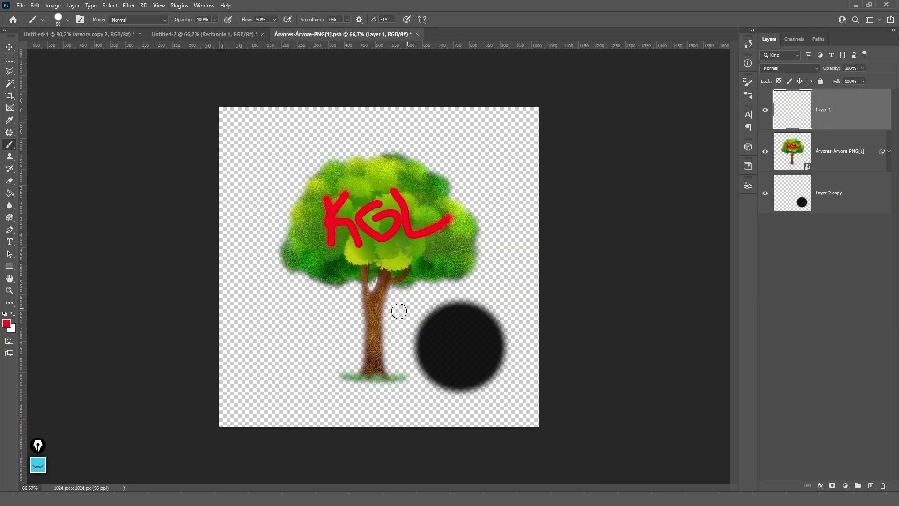
drag(327, 355, 263, 360)
click(268, 321)
click(307, 319)
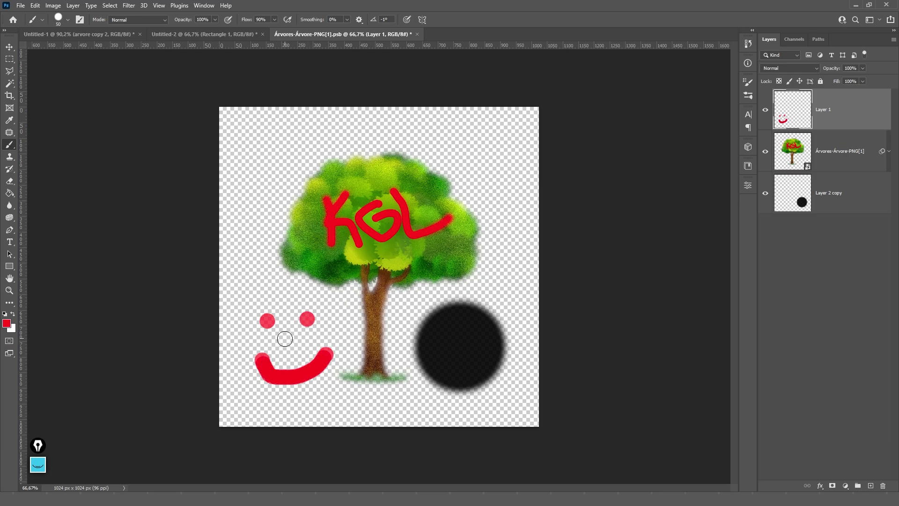
click(291, 346)
key(v)
key(ctrl+s)
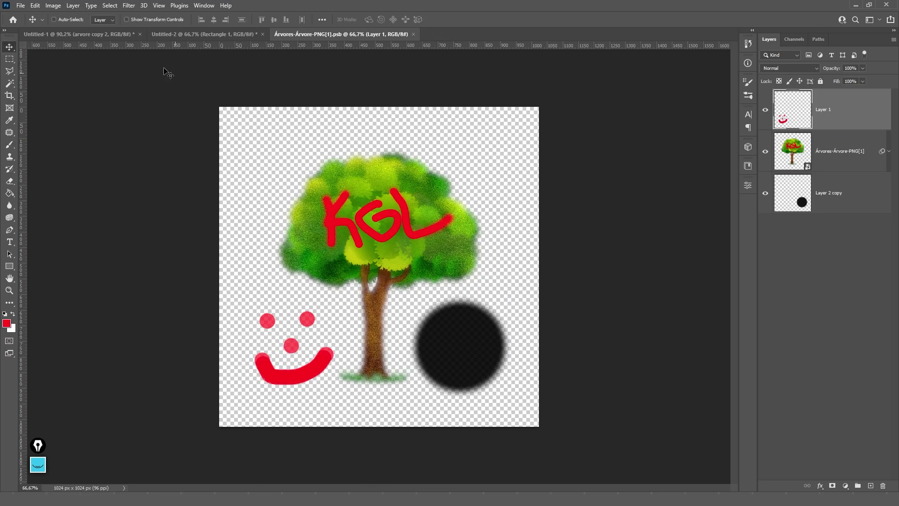
click(100, 34)
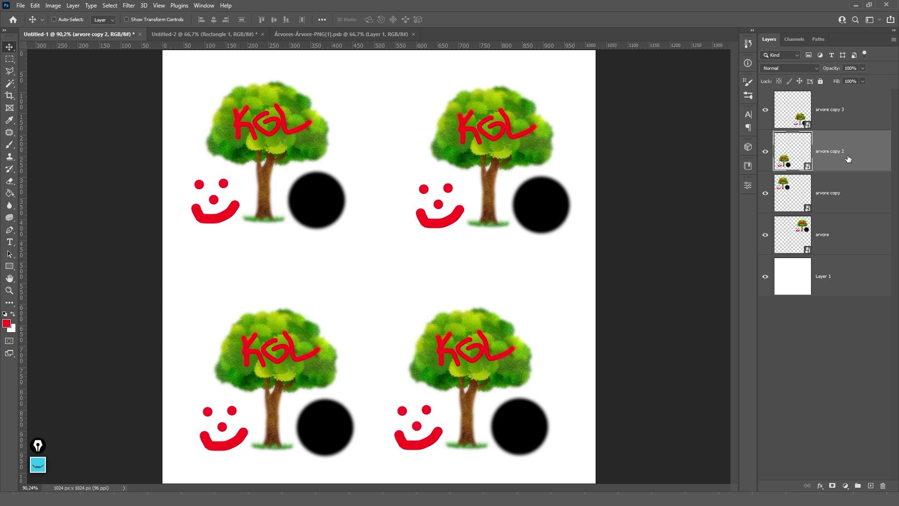
- Delete arvore, arvore copy and arvore copy 2, keeping only arvore copy 3 at lower right
key(Delete)
key(Delete)
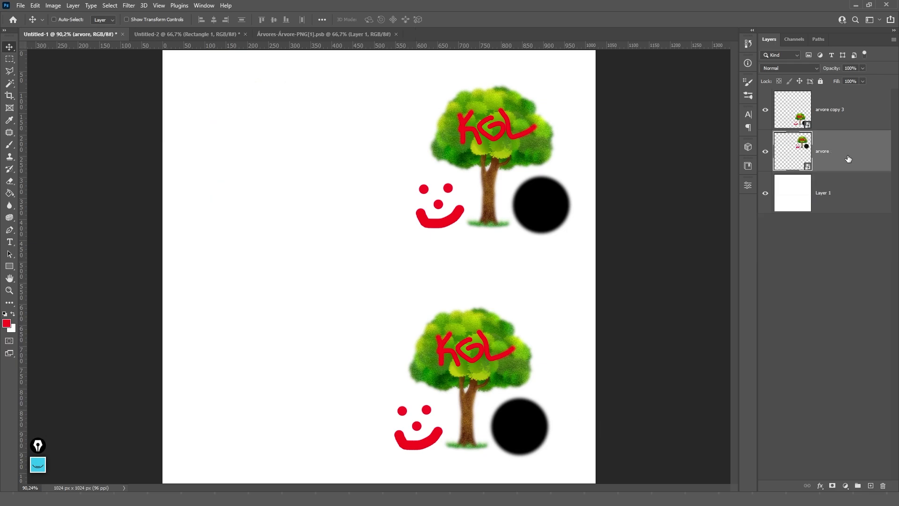
key(Delete)
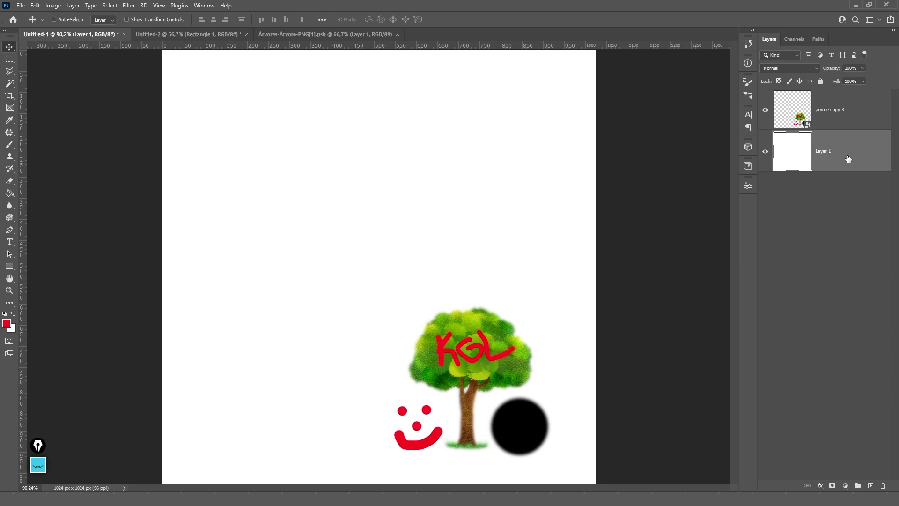
click(835, 101)
drag(530, 348, 372, 266)
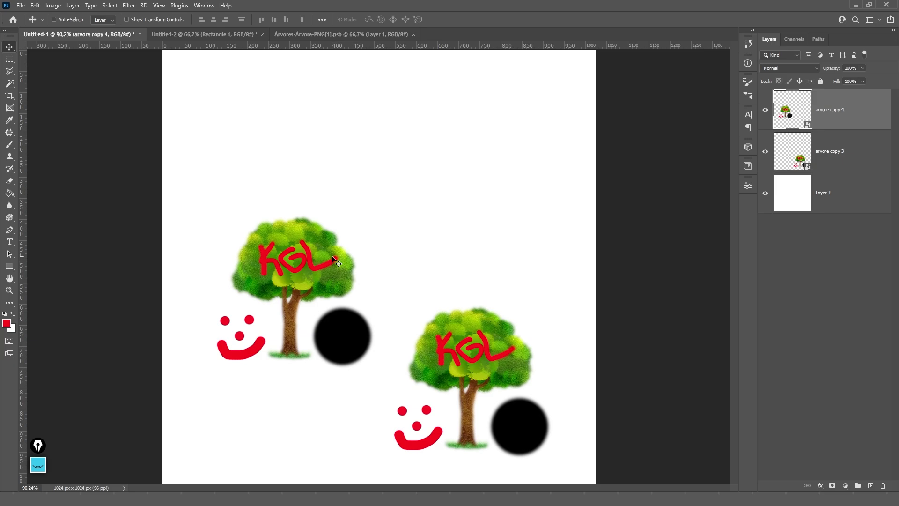
key(Delete)
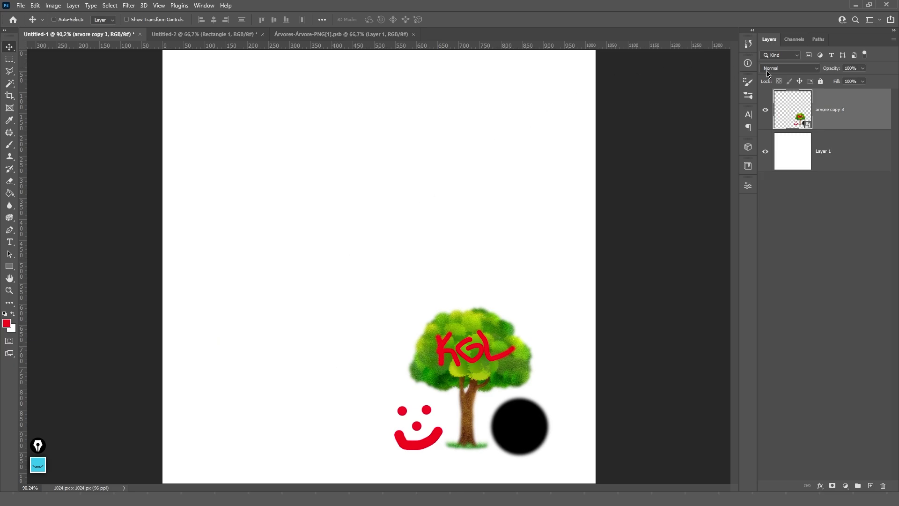
- Create a New Smart Object via Copy from arvore copy 3 and move it to the upper left
right_click(841, 101)
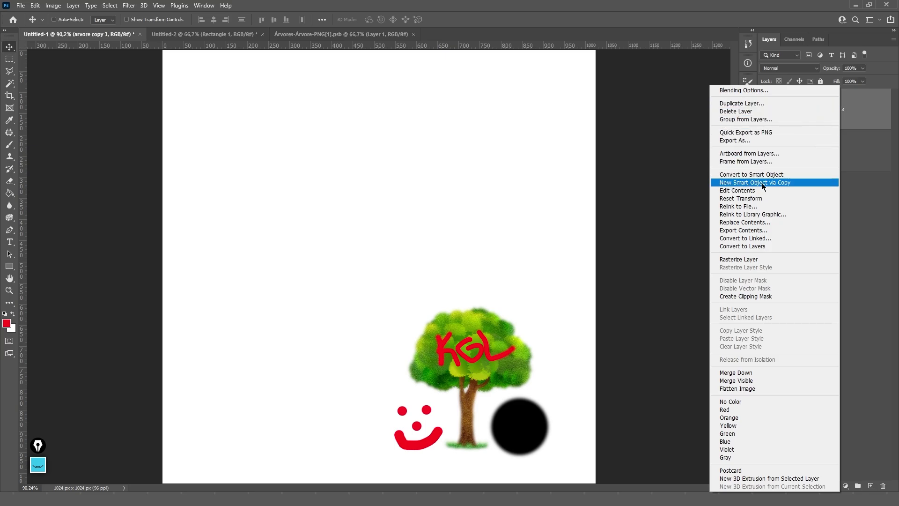
click(785, 183)
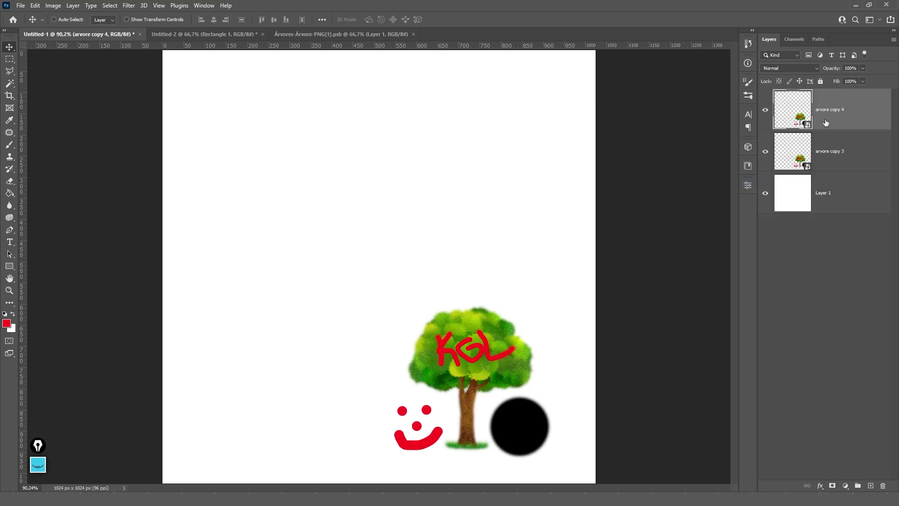
drag(498, 283, 304, 182)
- Paint a red hooked arrow over the crown inside the new copy's smart object and save it
double_click(806, 125)
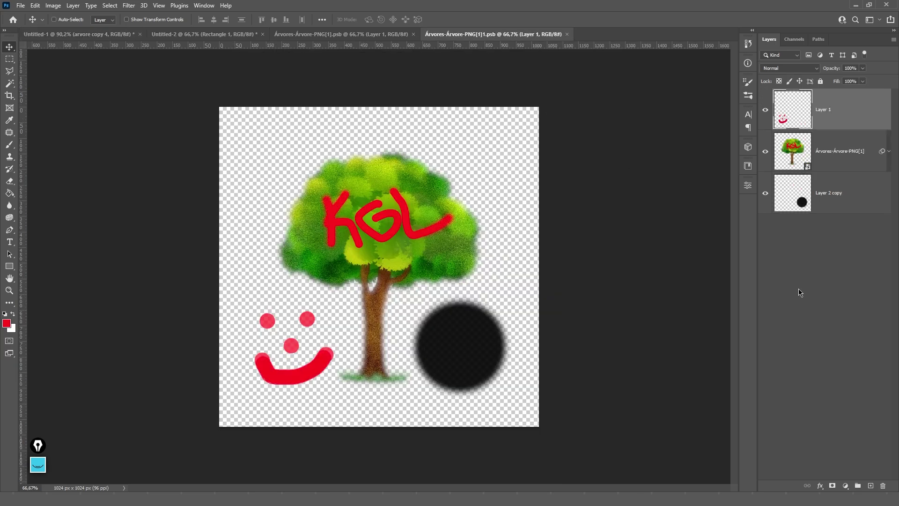
key(b)
mouse_move(497, 174)
mouse_down()
mouse_move(427, 156)
mouse_move(276, 149)
mouse_up()
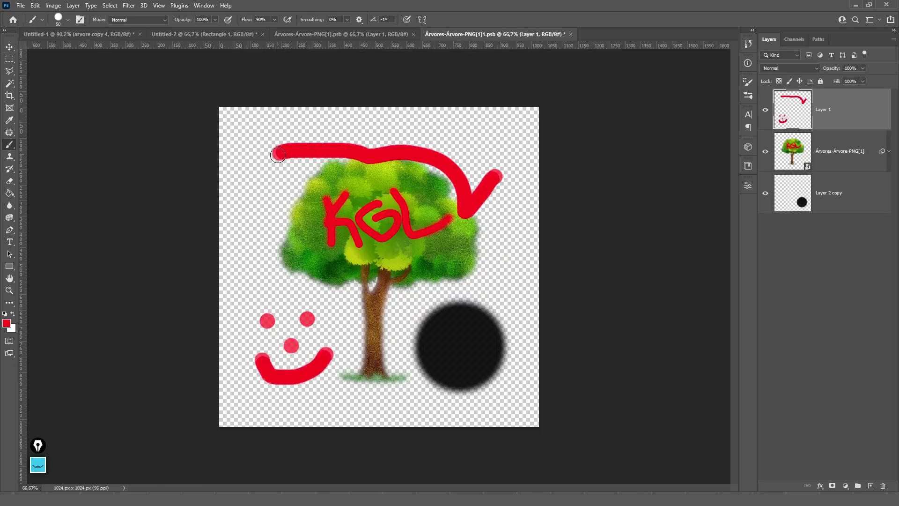
key(ctrl+s)
key(ctrl+w)
- Make two duplicates of the arrowed tree, placed above and to the upper right
key(v)
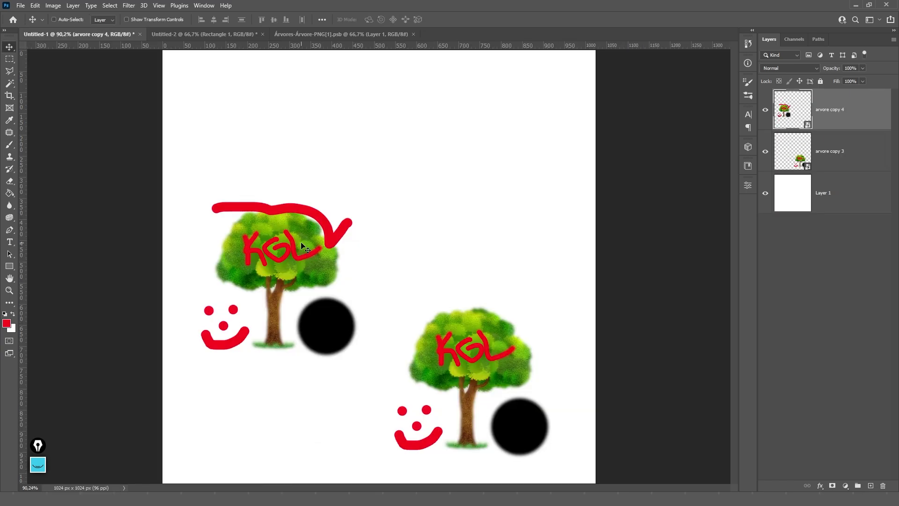
drag(340, 229, 518, 136)
drag(462, 189, 354, 133)
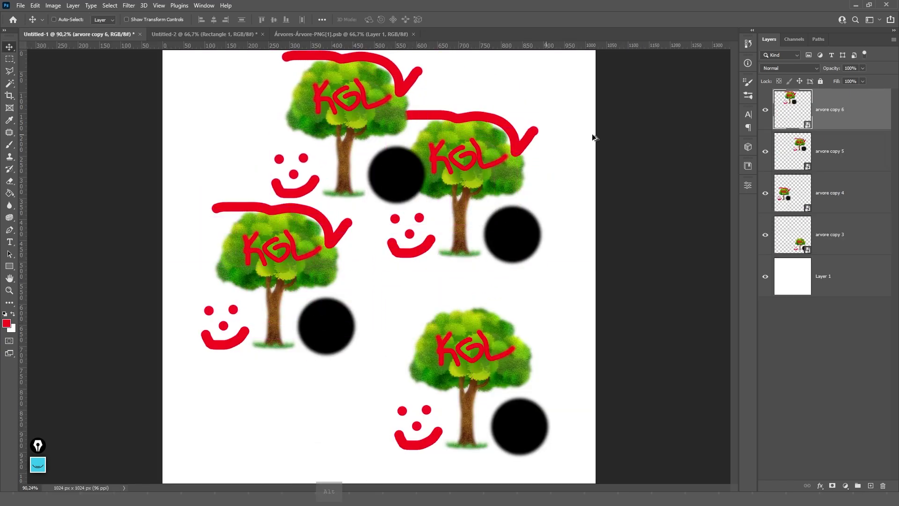
- Add a red downward stroke at the arrow's tip in arvore copy 6's contents and save
double_click(816, 127)
key(b)
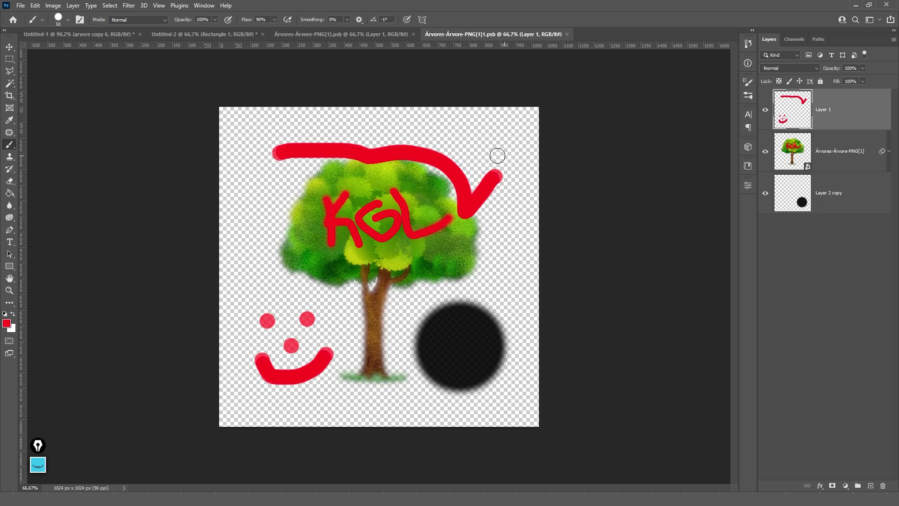
drag(495, 153, 500, 267)
key(ctrl+s)
key(ctrl+w)
key(v)
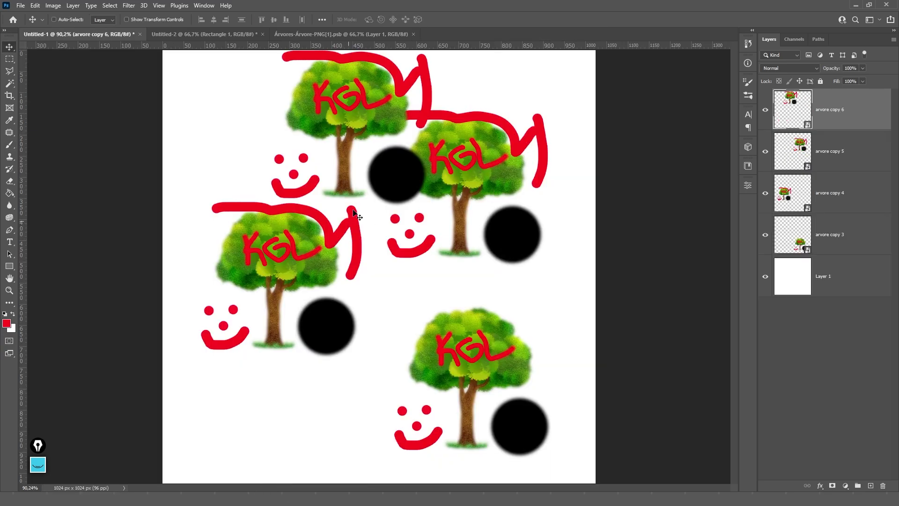
ctrl+click(470, 363)
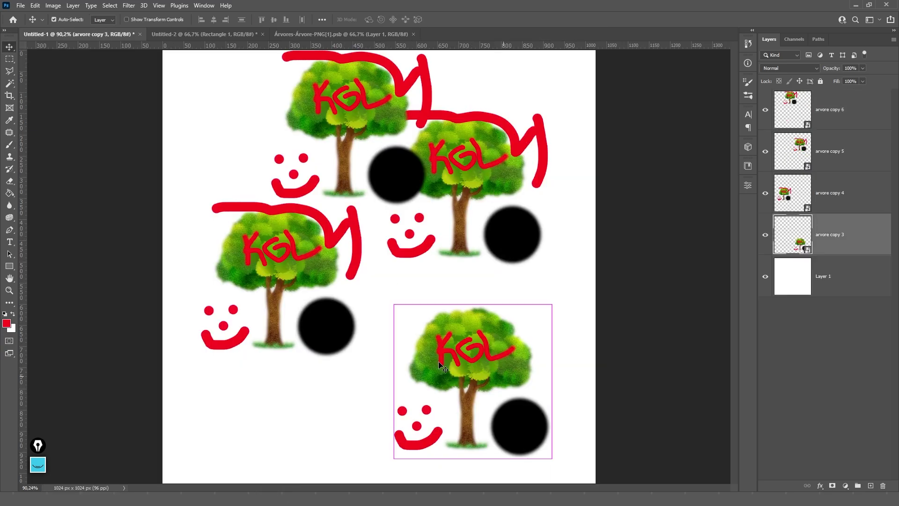
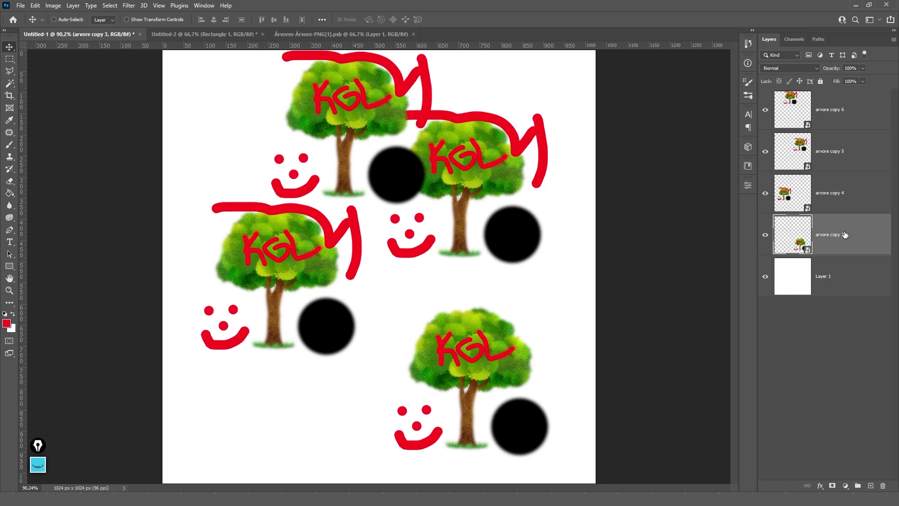
- Delete the four tree copy layers, then undo to restore them
shift+click(843, 125)
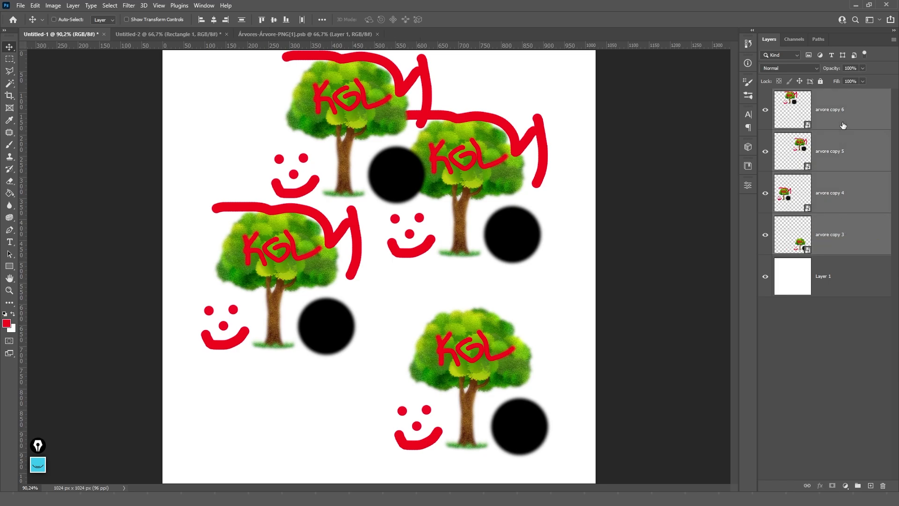
key(Delete)
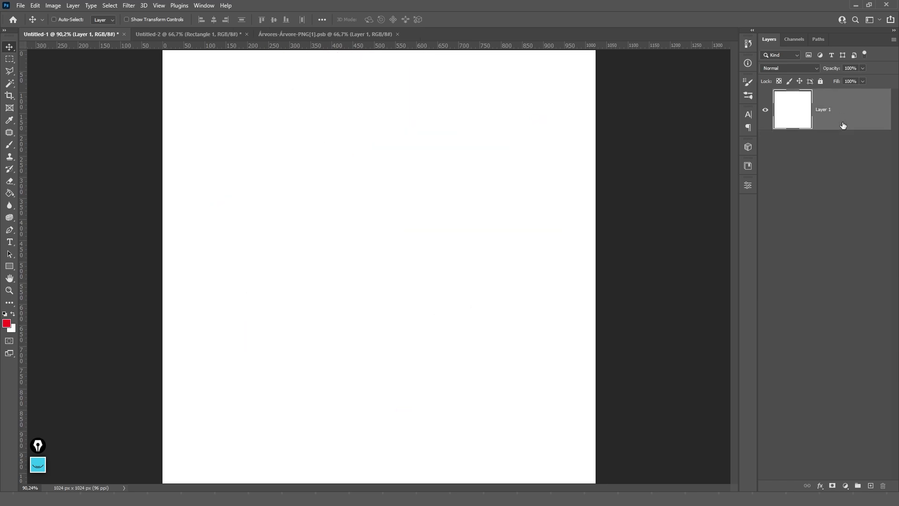
key(ctrl+z)
key(ctrl+z)
key(ctrl+z)
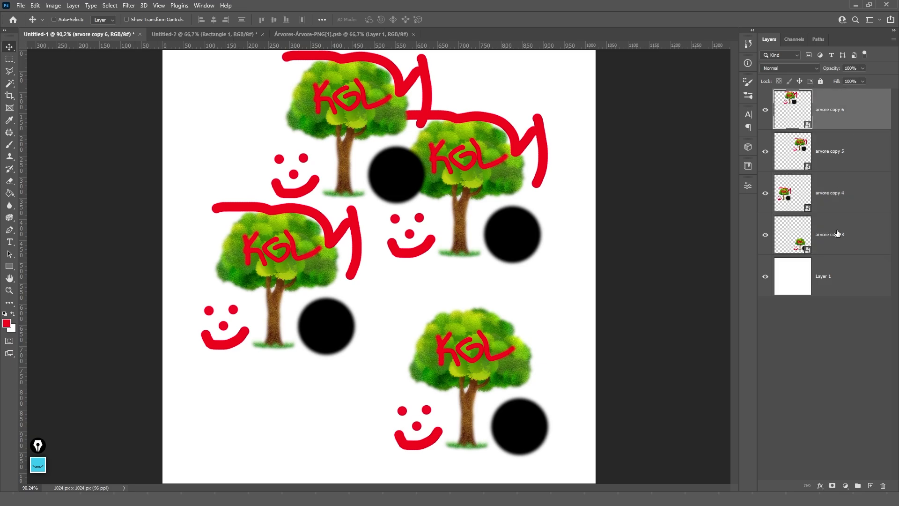
key(ctrl+z)
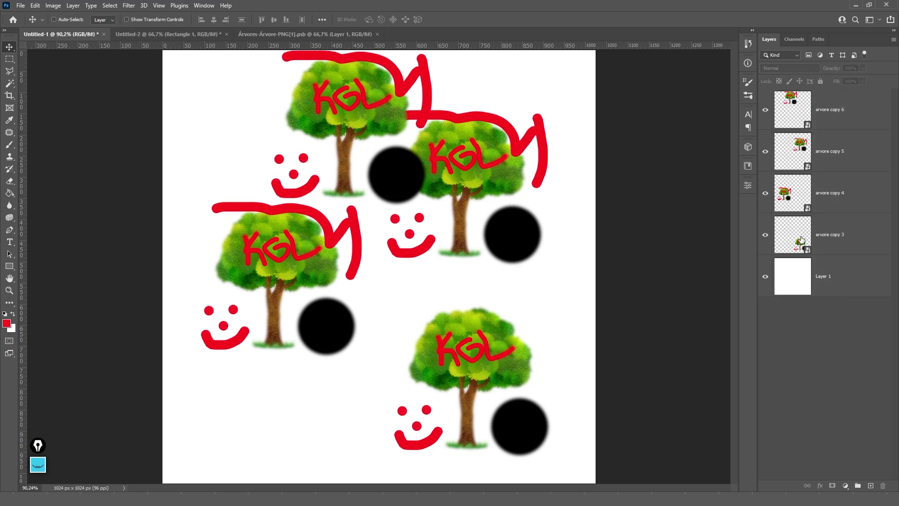
- Bring up the Place Linked dialog from the File menu, after one false start
click(21, 5)
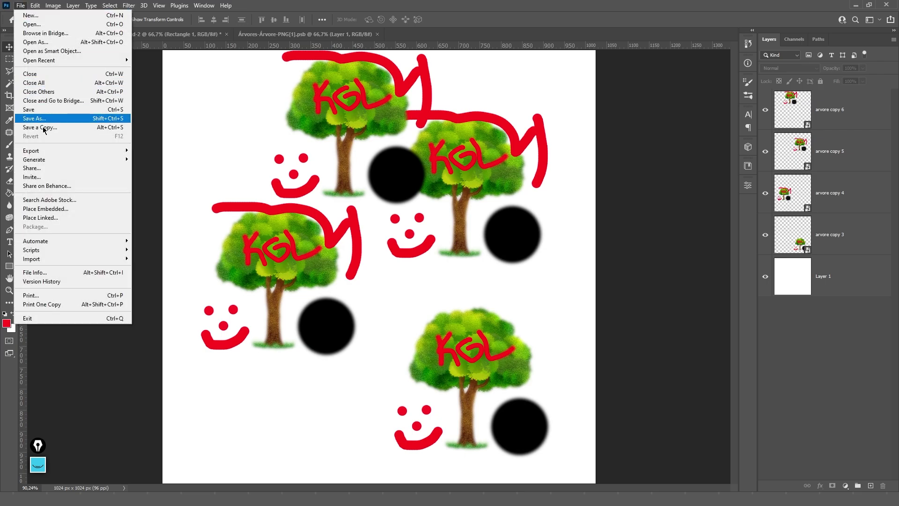
click(60, 218)
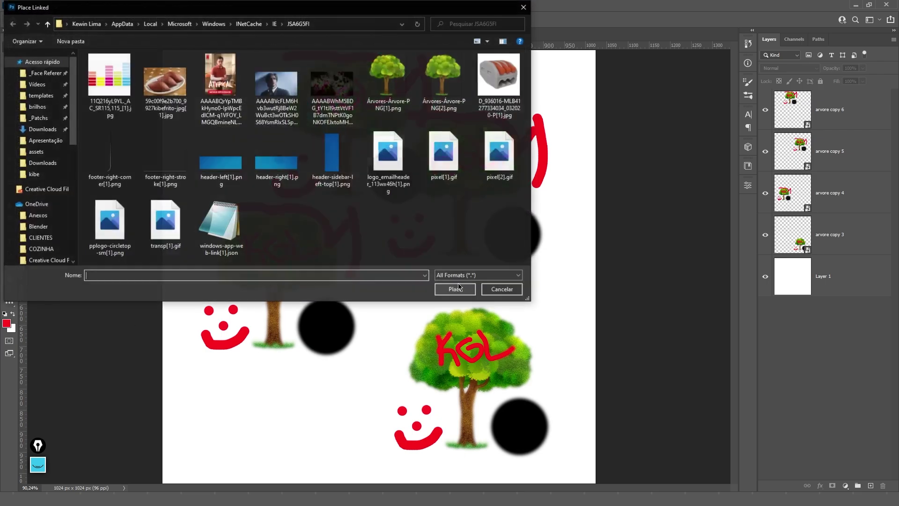
click(502, 288)
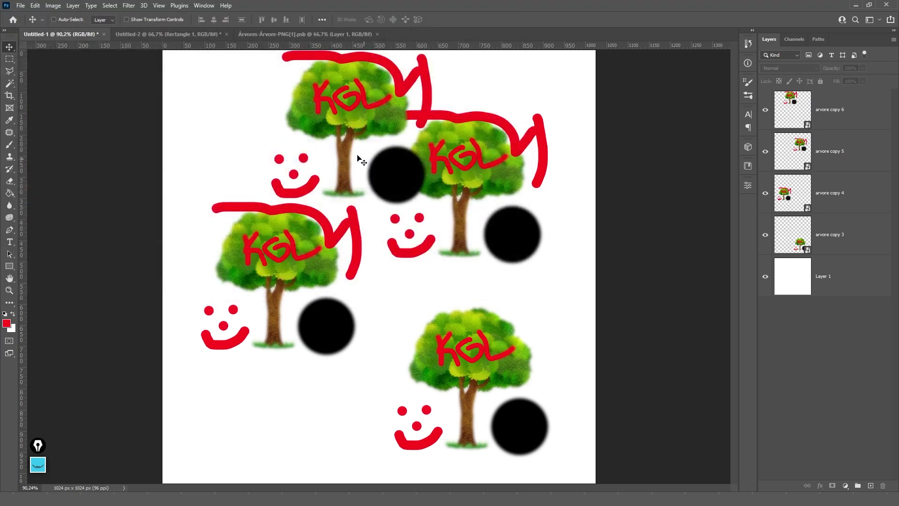
click(21, 6)
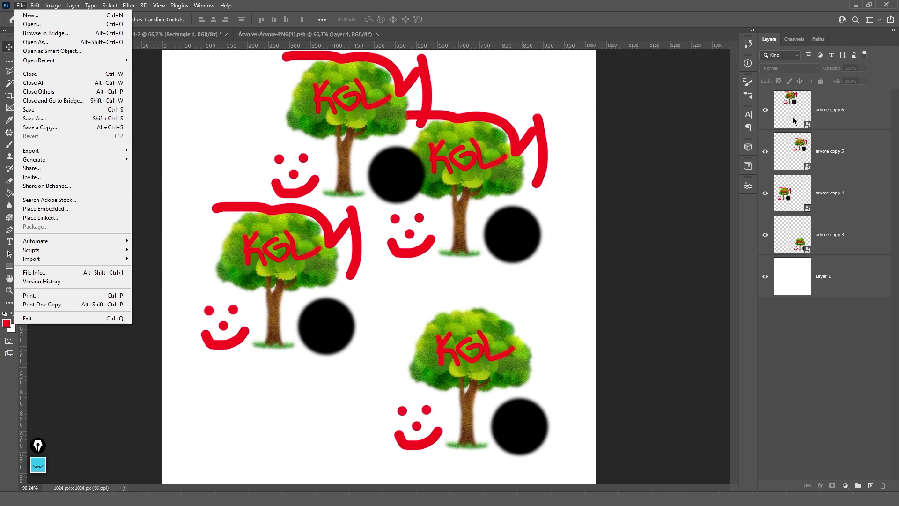
click(40, 217)
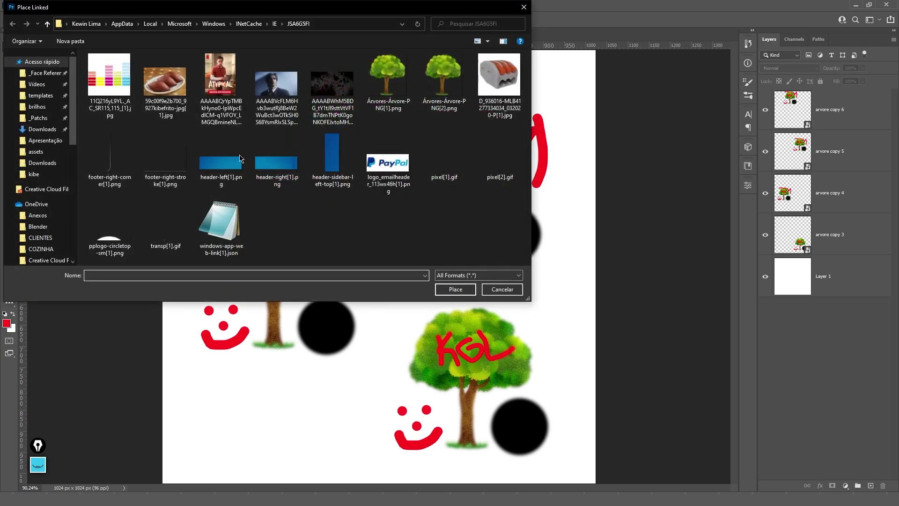
- Browse OneDrive to _instagram > 4 - Lucifer and place Live_2.psd as a linked layer
scroll(47, 182, down, 5)
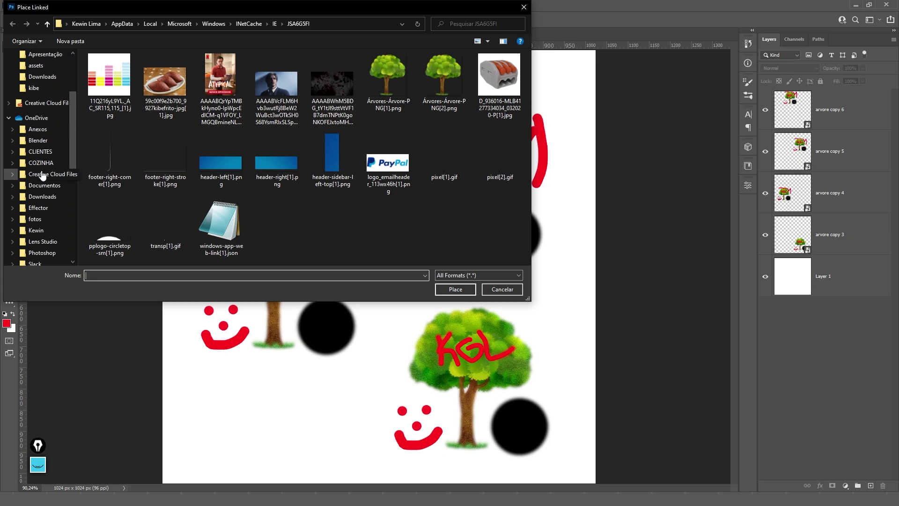
click(37, 197)
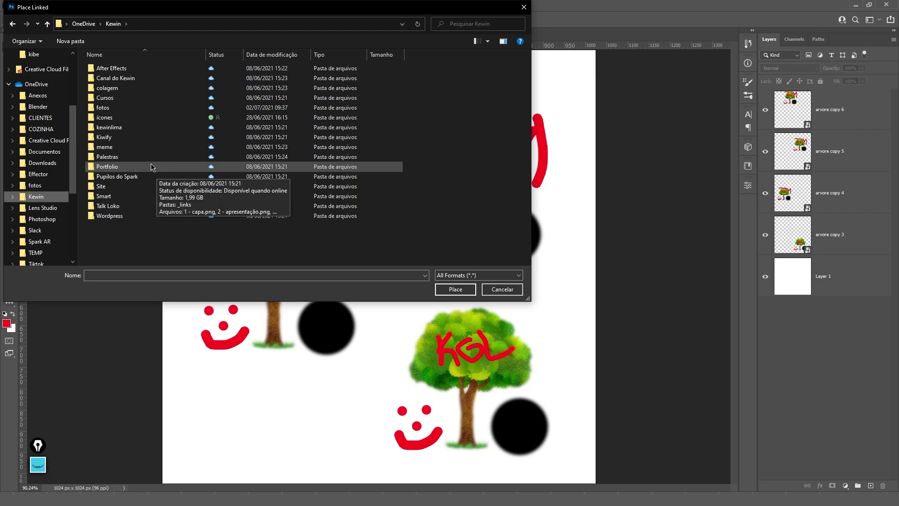
double_click(116, 79)
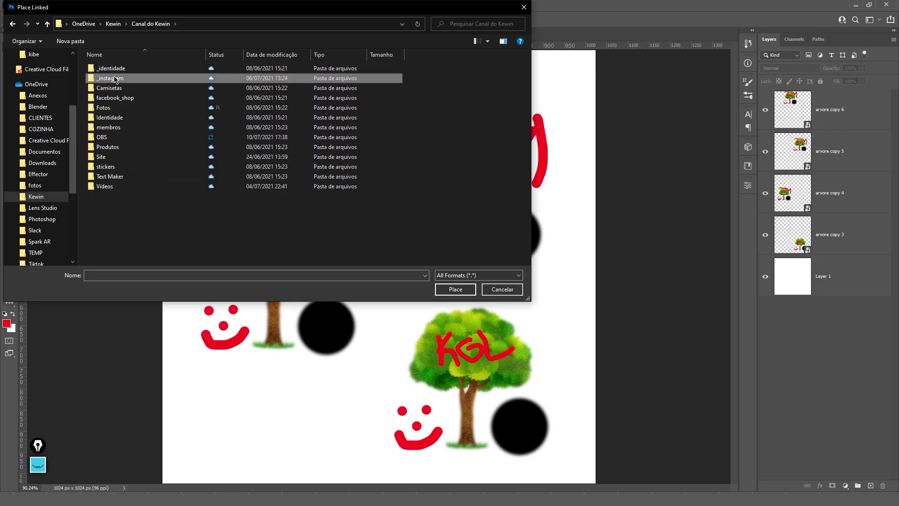
double_click(115, 78)
scroll(120, 141, down, 2)
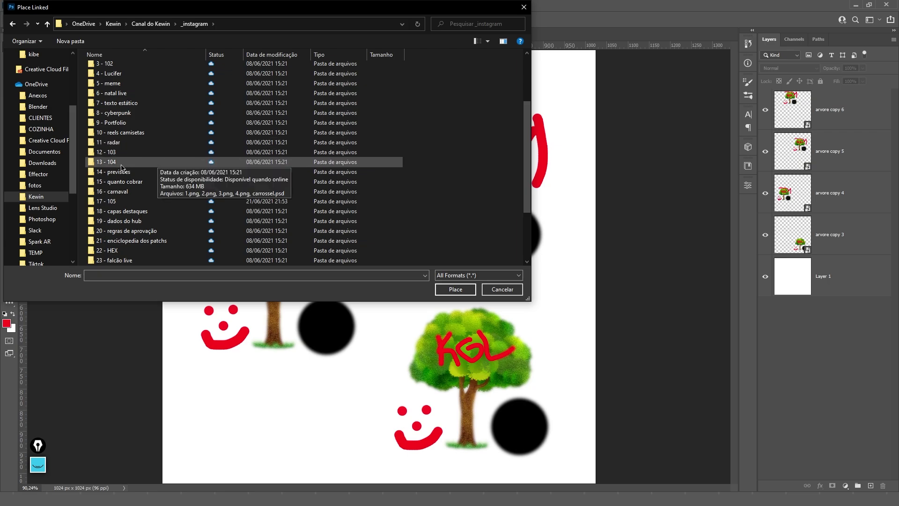
scroll(122, 154, up, 5)
double_click(125, 128)
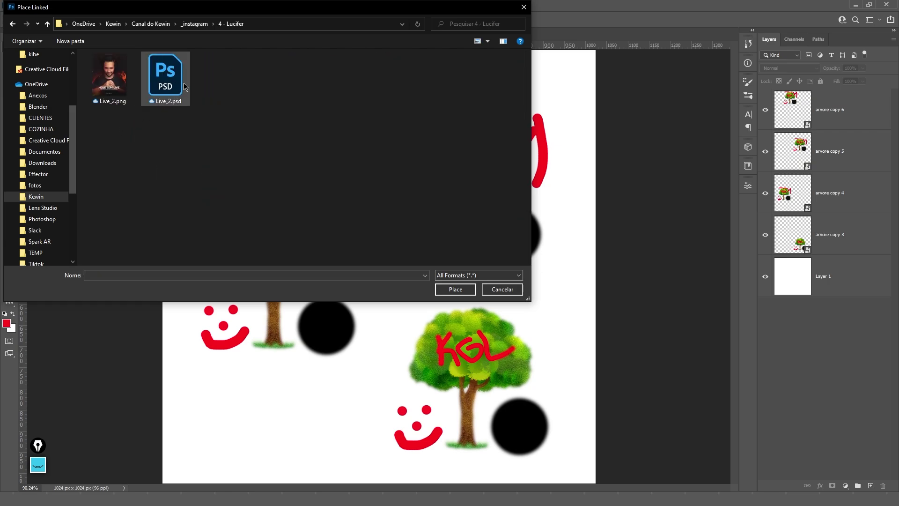
double_click(170, 92)
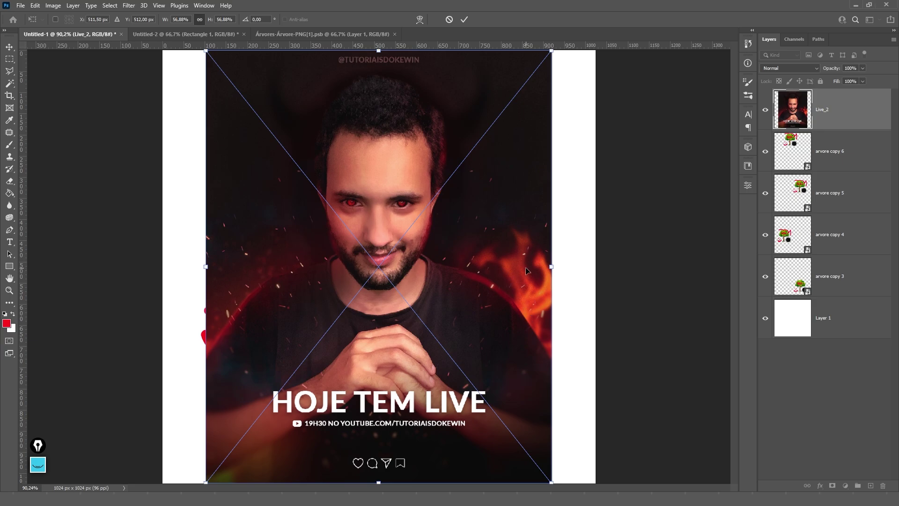
- Scale the Live_2 poster down to about 48% and keep the Live_2 layer selected
drag(553, 266, 422, 254)
key(Return)
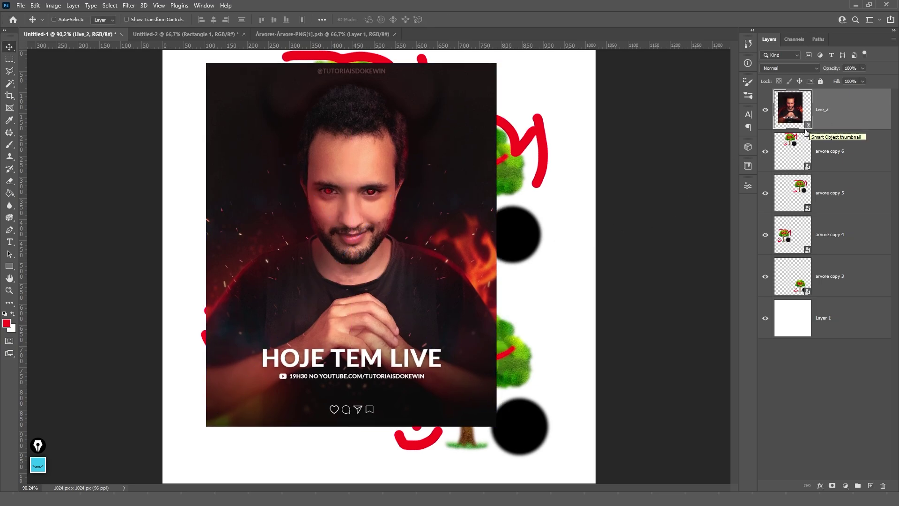
click(807, 166)
click(824, 115)
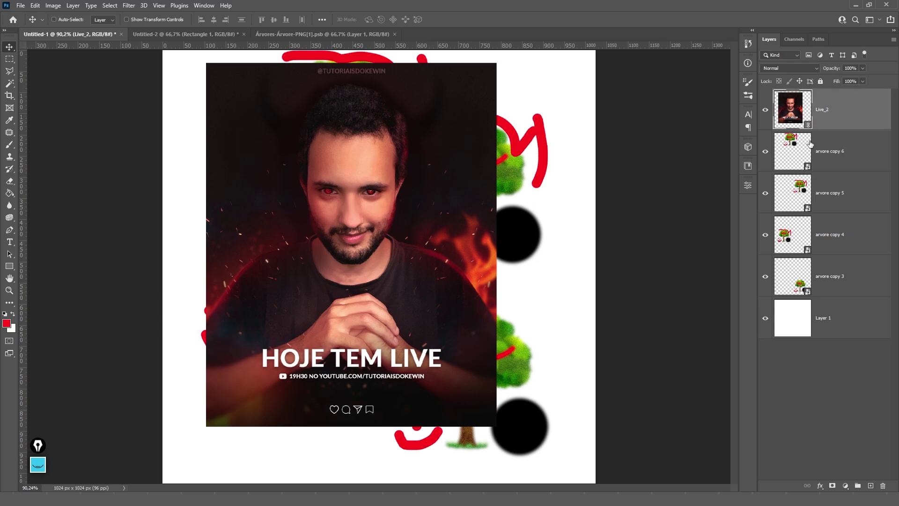
click(806, 168)
click(824, 125)
- Apply a Gaussian Blur to the Live_2 poster
click(129, 5)
mouse_move(141, 125)
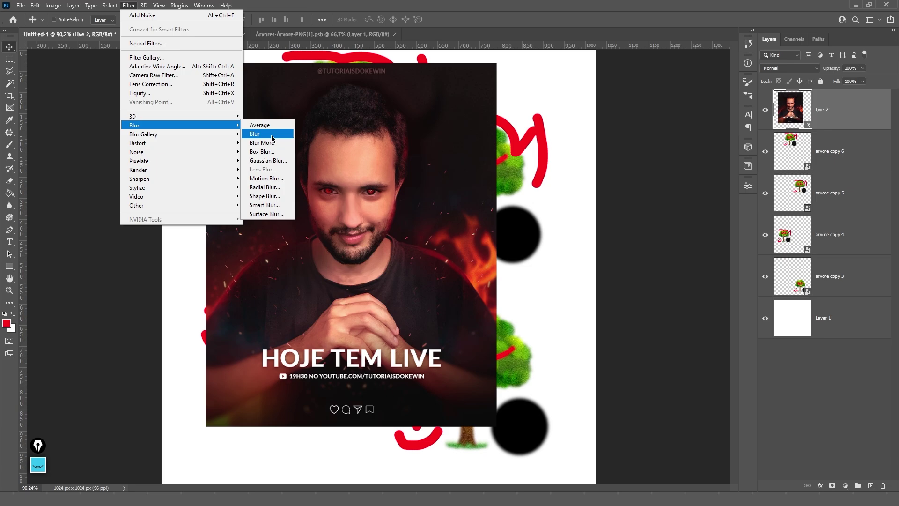
click(260, 160)
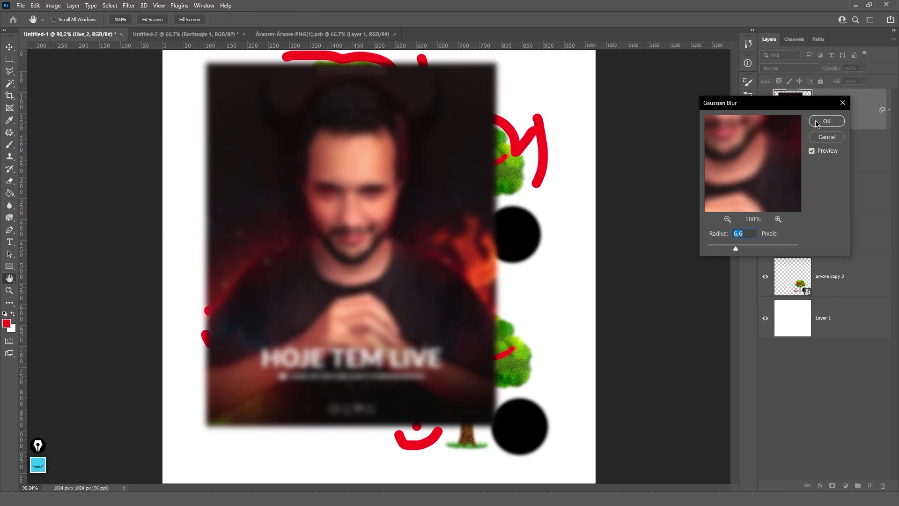
click(826, 120)
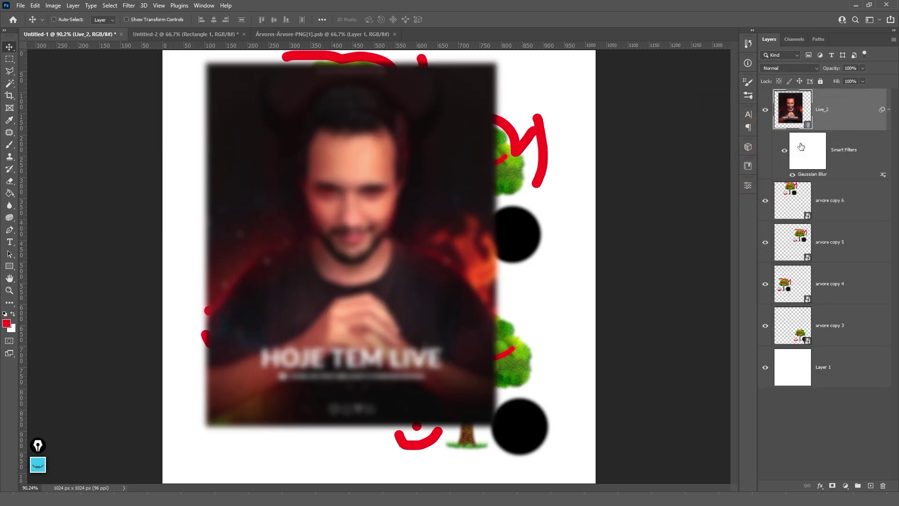
- Remove the smart filter mask and the Gaussian Blur filter from the poster
right_click(842, 154)
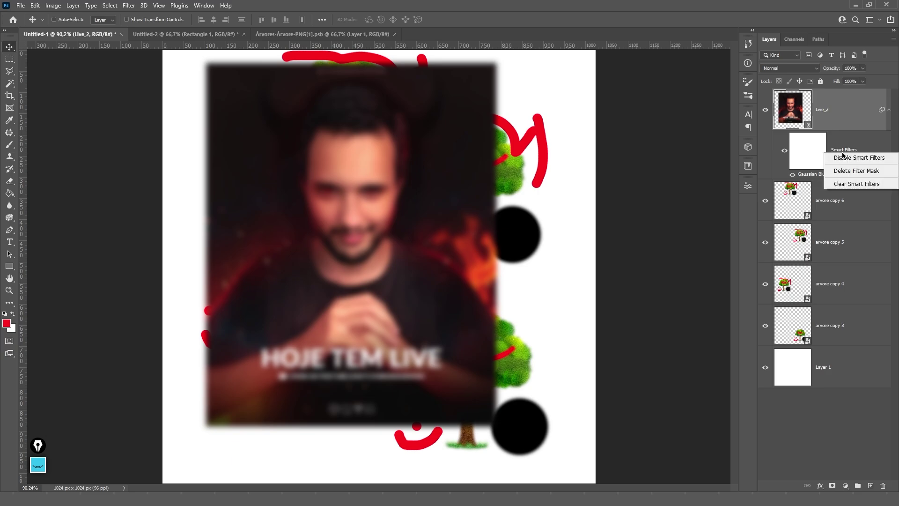
click(845, 172)
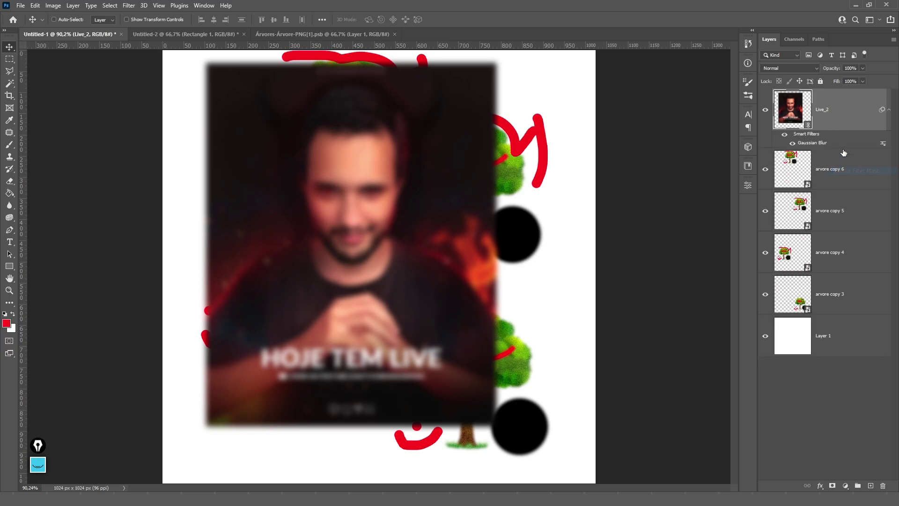
right_click(817, 143)
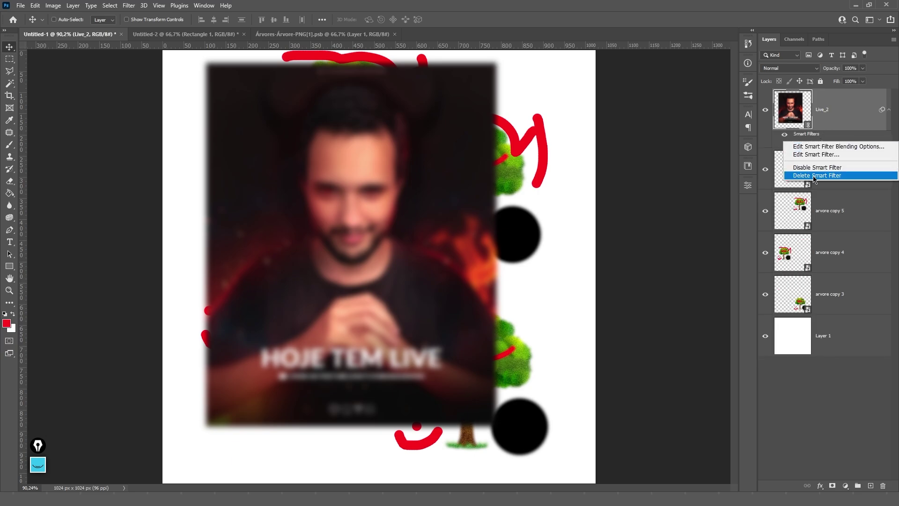
click(816, 177)
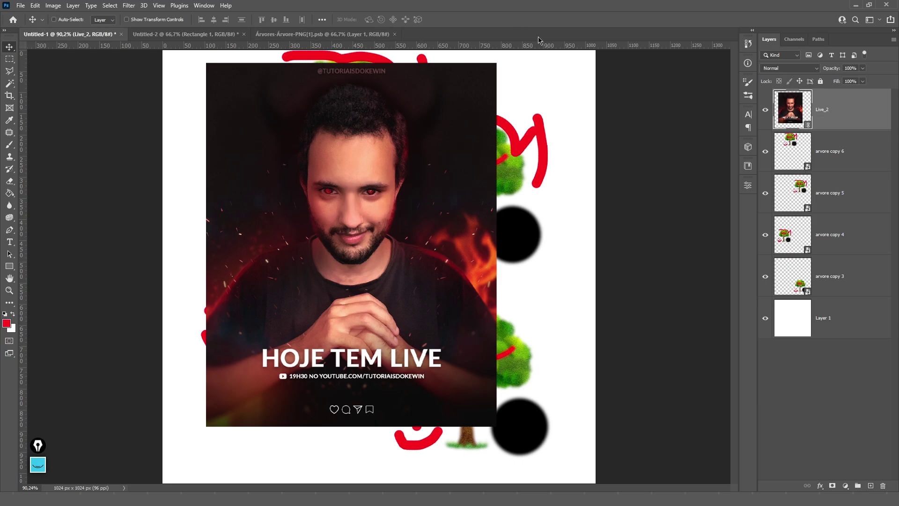
double_click(808, 126)
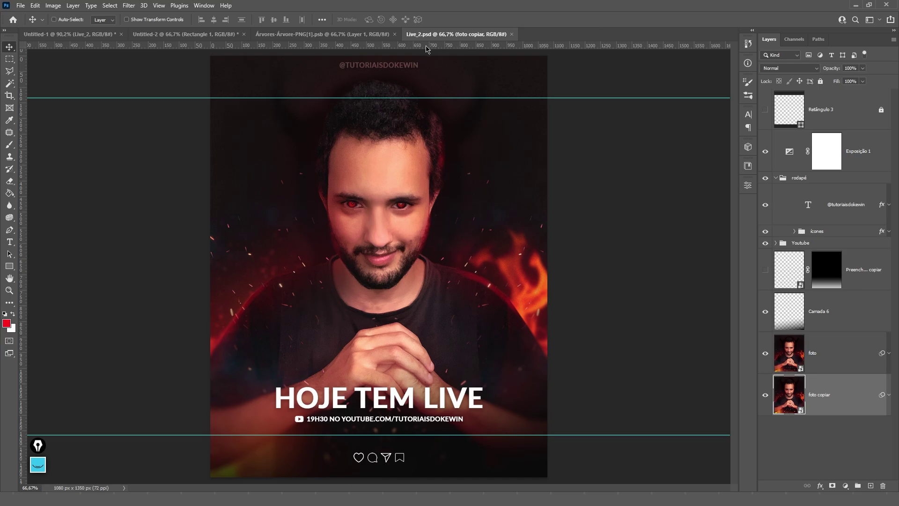
click(512, 34)
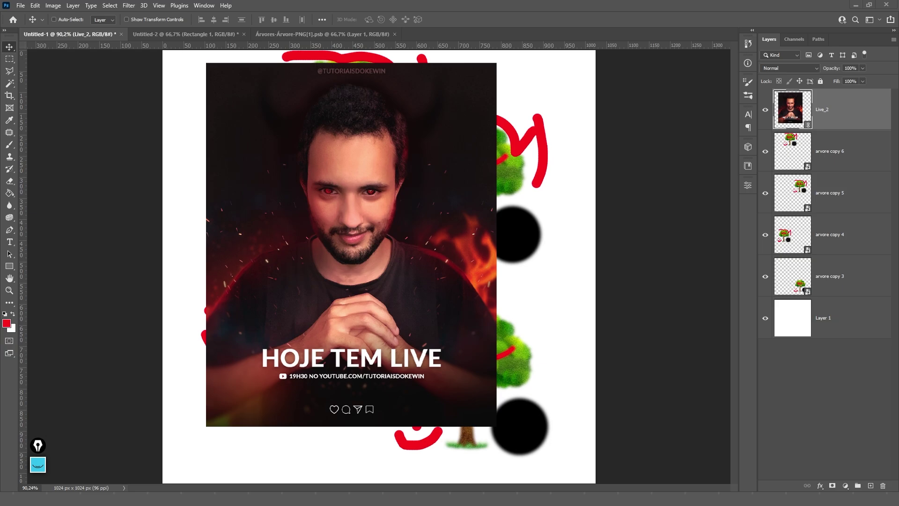
key(super+e)
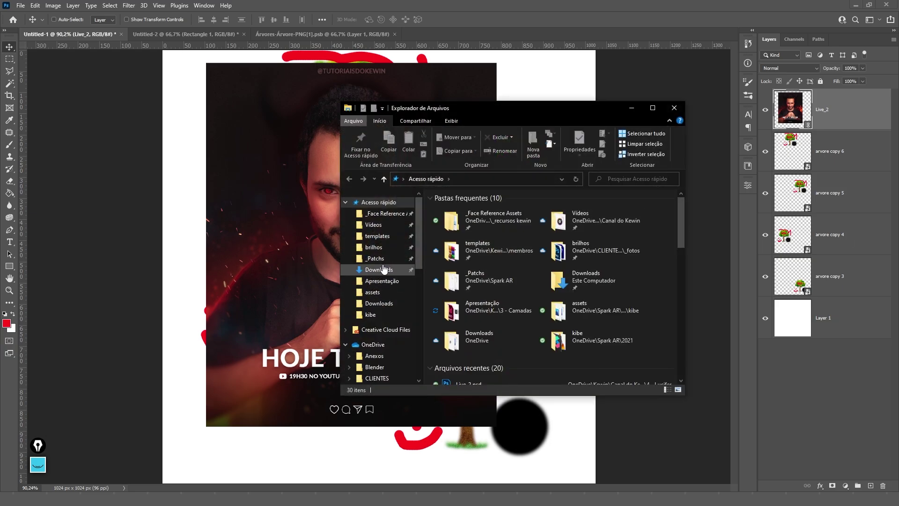
- Browse OneDrive's personal and channel folders to _instagram > 4 - Lucifer and open Live_2.psd
scroll(373, 295, down, 2)
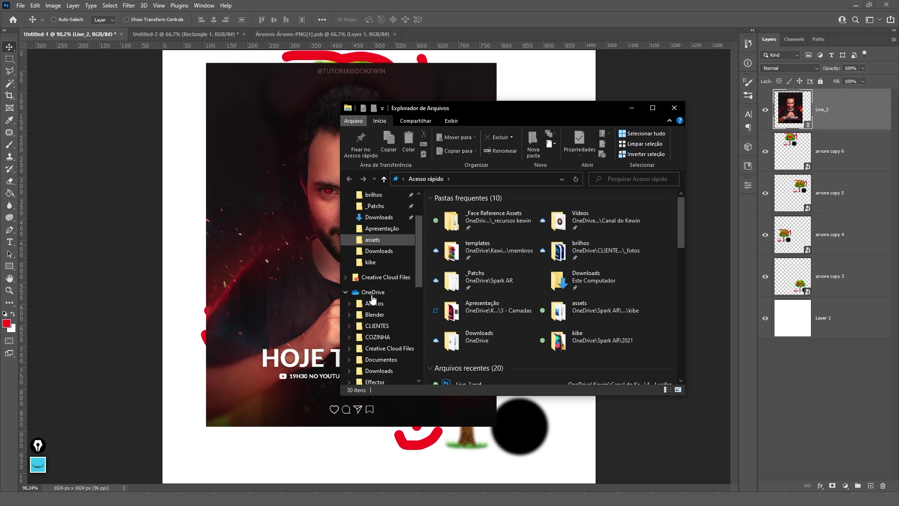
scroll(373, 299, down, 4)
click(373, 296)
click(458, 211)
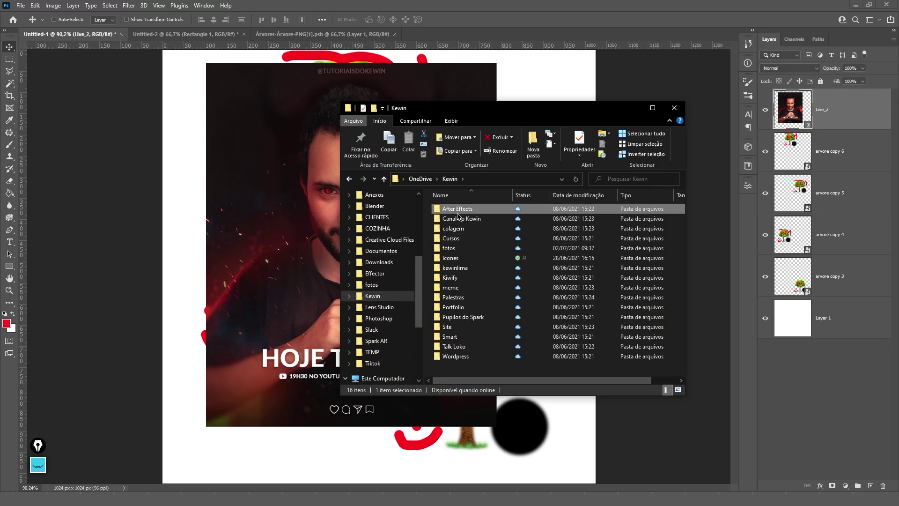
double_click(457, 215)
double_click(458, 219)
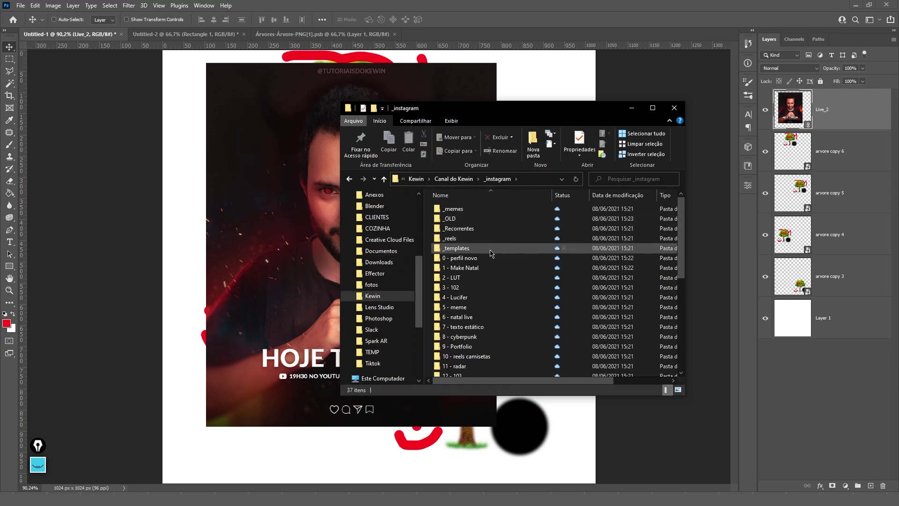
scroll(490, 253, down, 2)
double_click(469, 244)
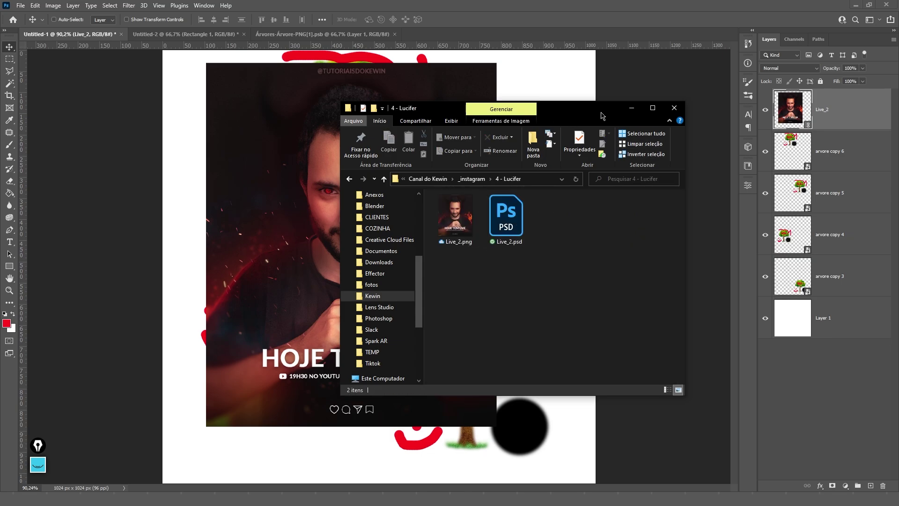
drag(572, 110, 738, 142)
double_click(674, 253)
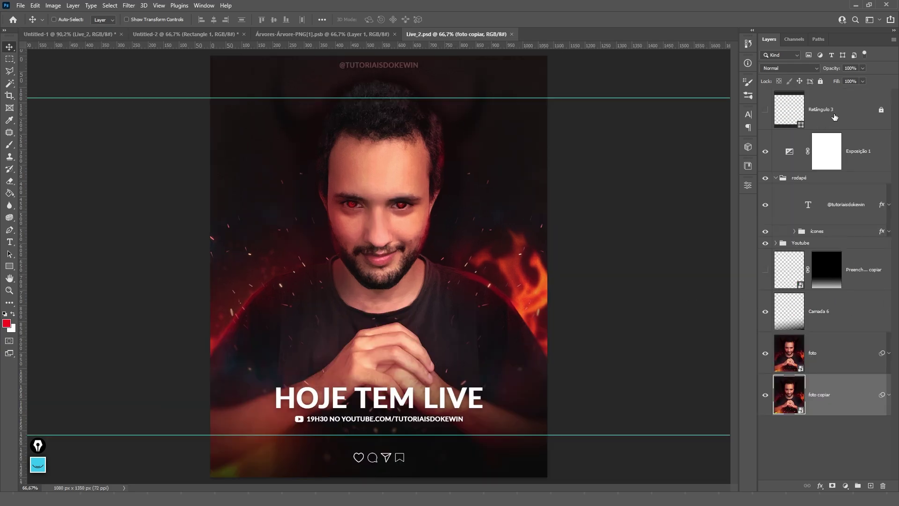
- Paint a red Z stroke over the face on a new layer above Retângulo 3 and save
click(835, 117)
click(871, 485)
key(b)
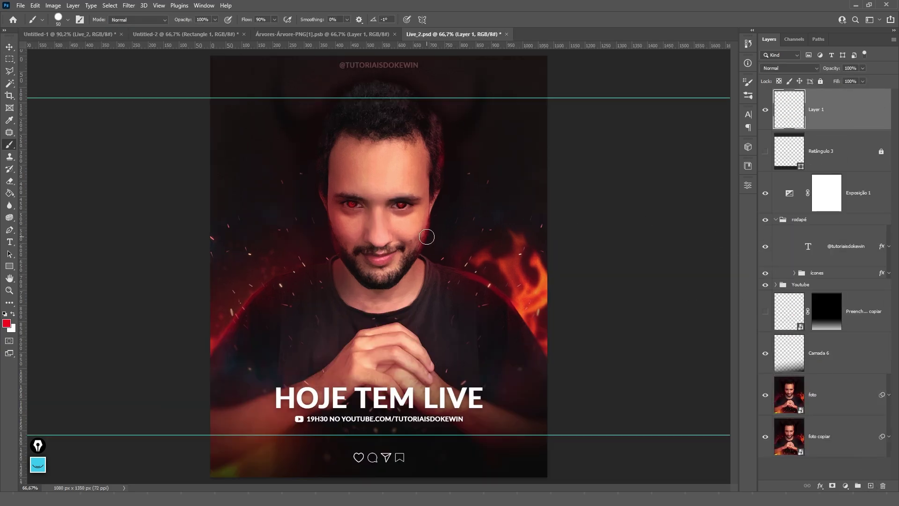
drag(277, 277, 380, 163)
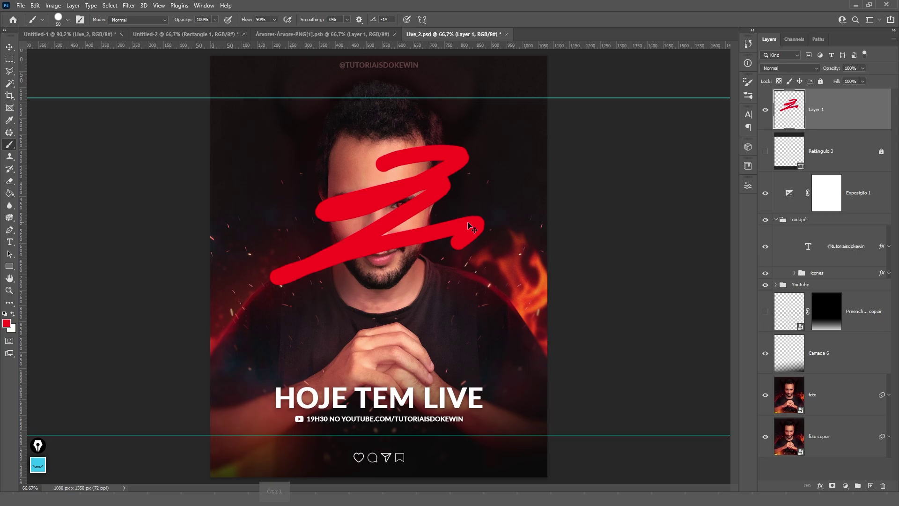
key(ctrl+s)
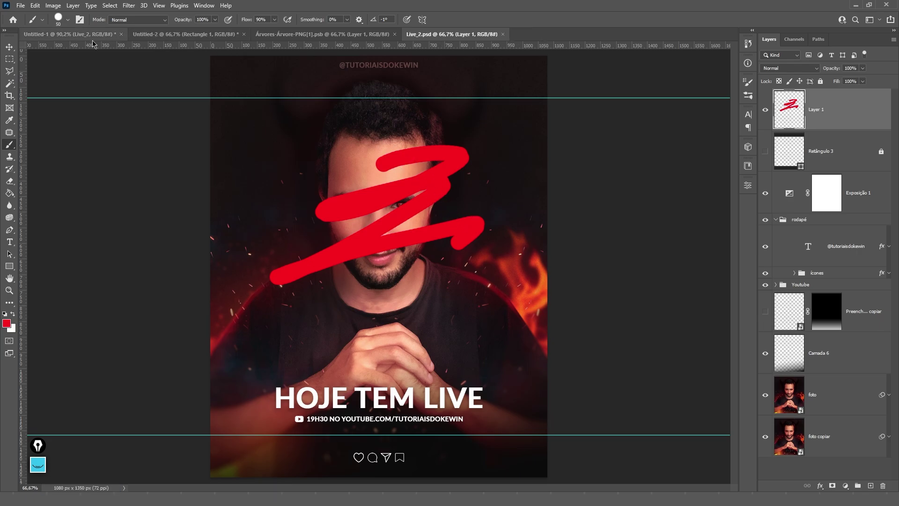
- Return to Untitled-1 with the Move tool and close the Live_2.psd document
click(73, 34)
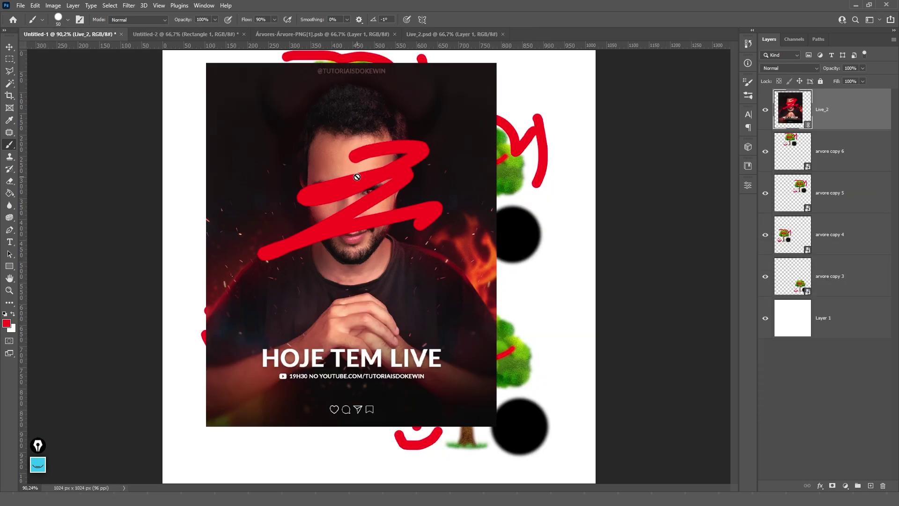
key(v)
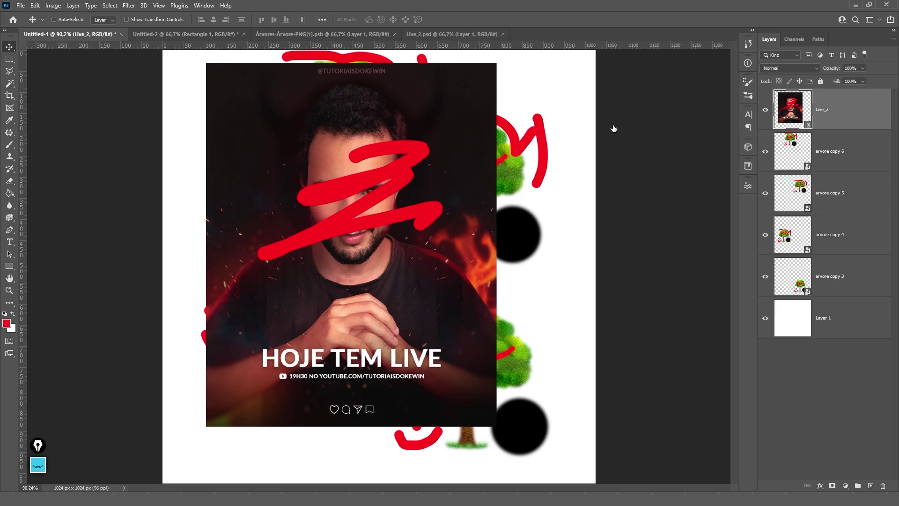
key(ctrl+shift+Tab)
click(504, 35)
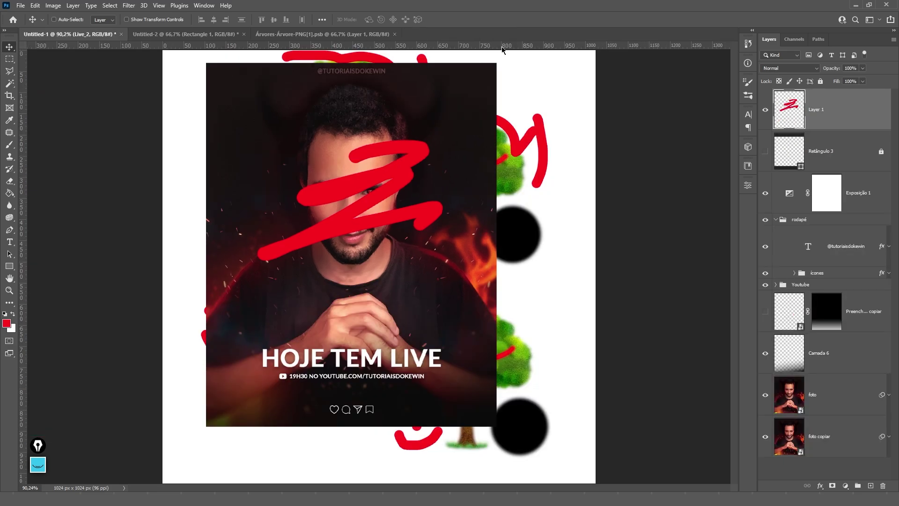
- Convert the Live_2 layer to a smart object, inspect its contents, then close them
right_click(828, 115)
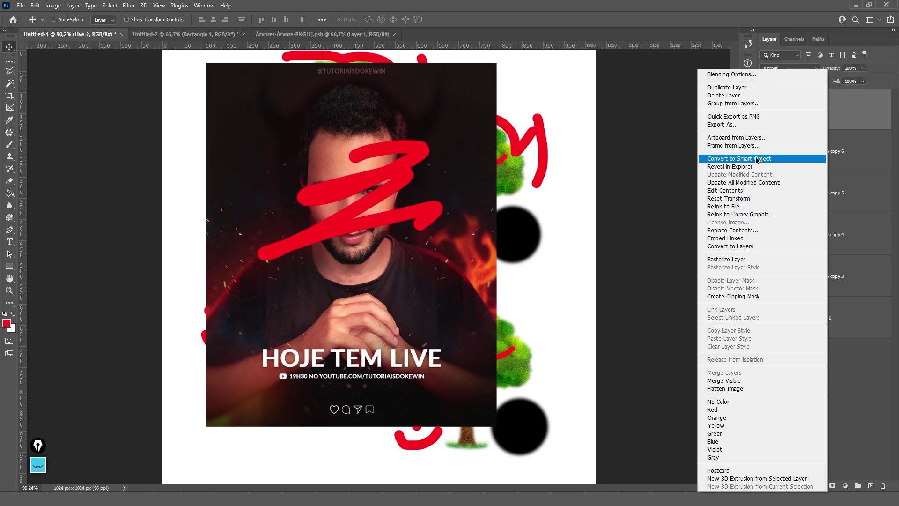
click(785, 159)
double_click(808, 124)
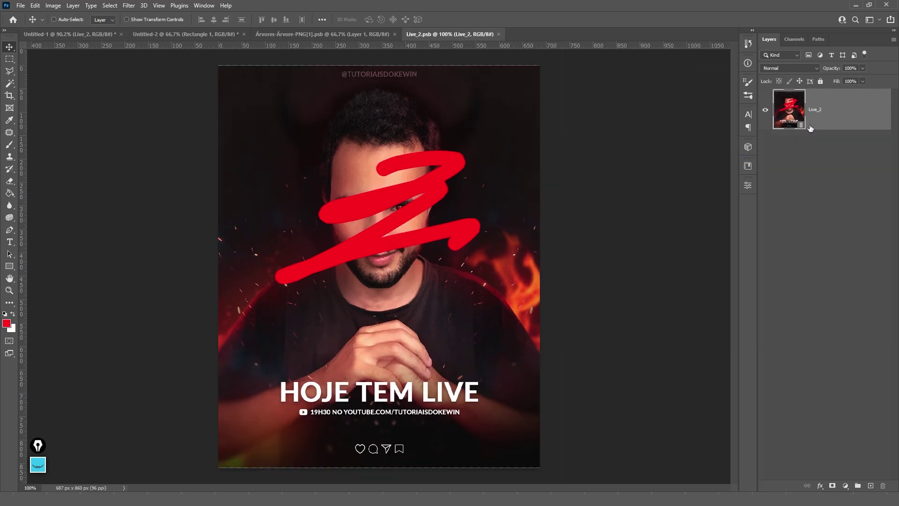
key(ctrl)
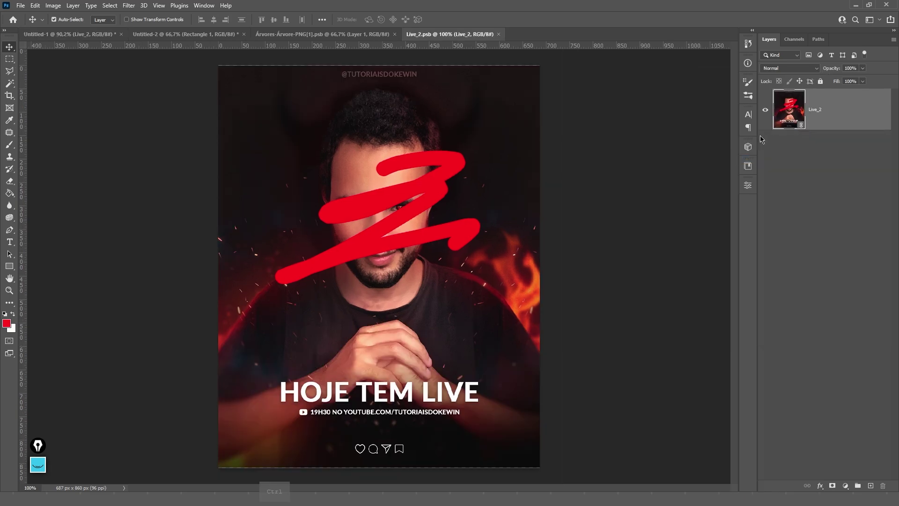
key(ctrl+w)
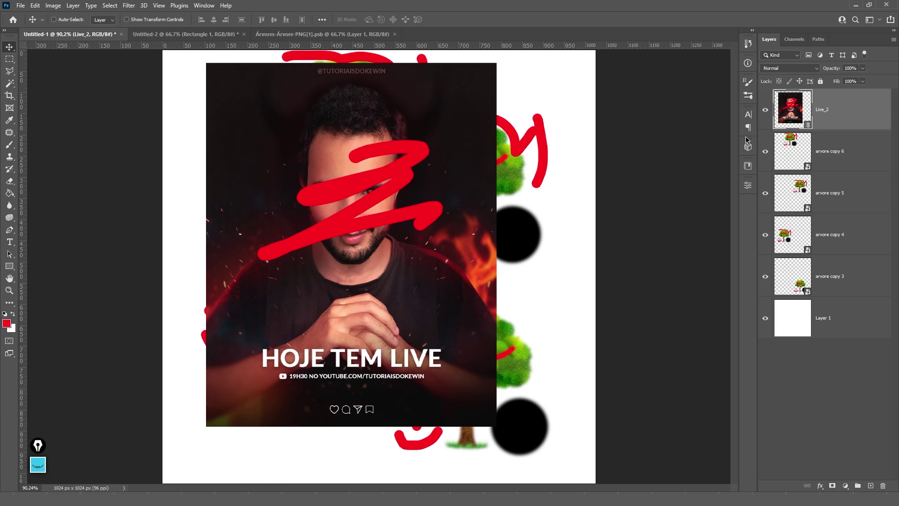
- Embed the linked Live_2 file and open the smart object's contents
right_click(839, 120)
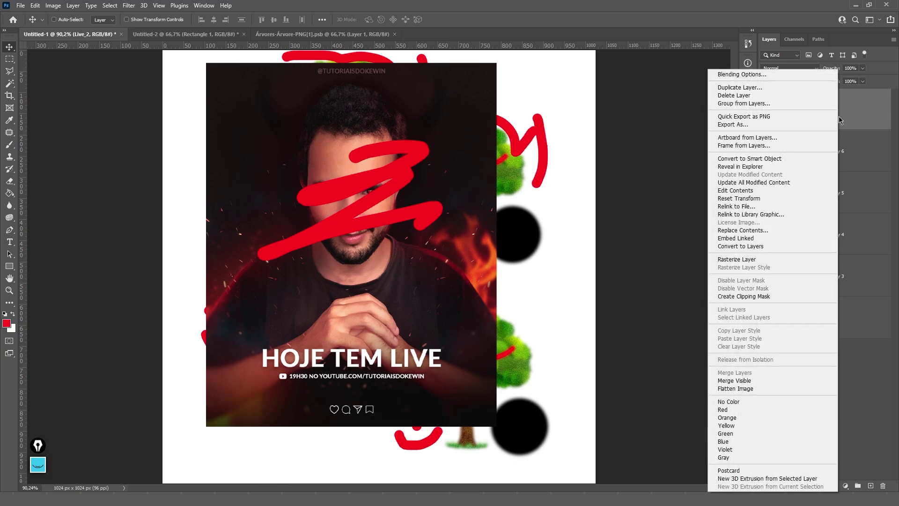
click(747, 240)
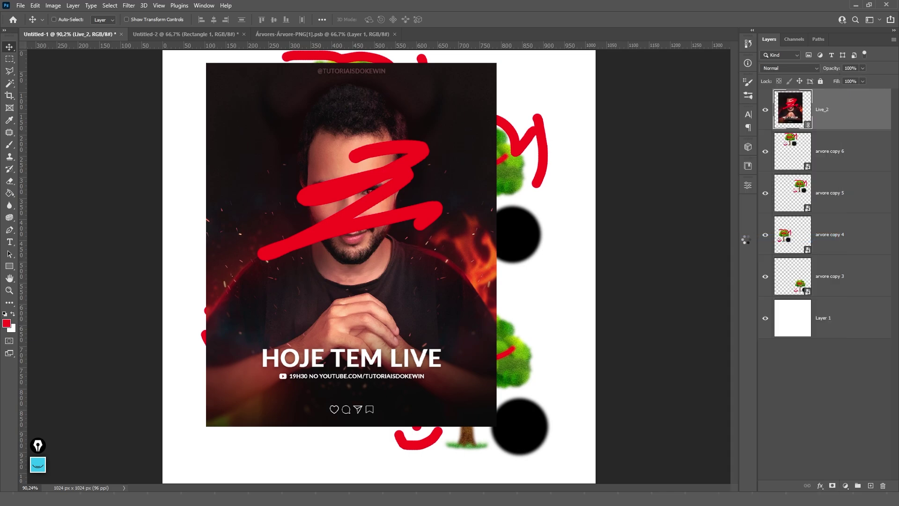
double_click(791, 109)
key(ctrl+w)
click(817, 150)
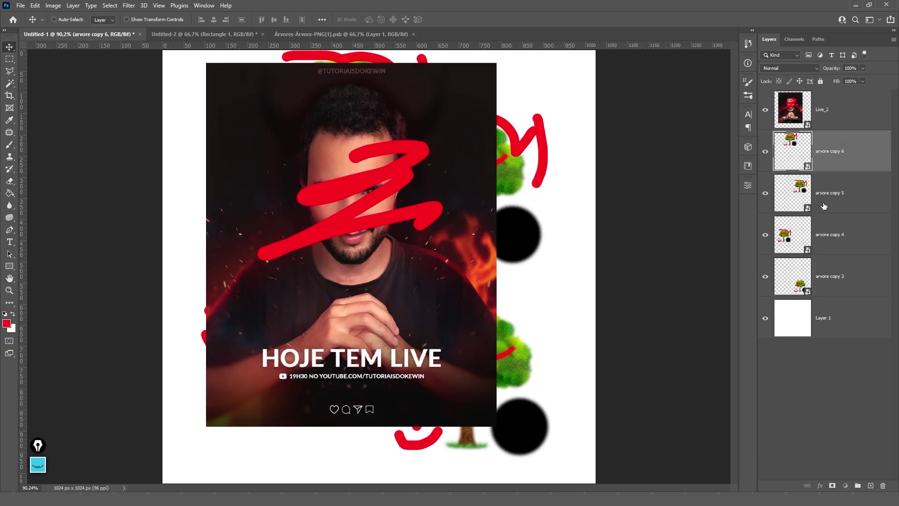
click(824, 207)
click(829, 237)
click(832, 264)
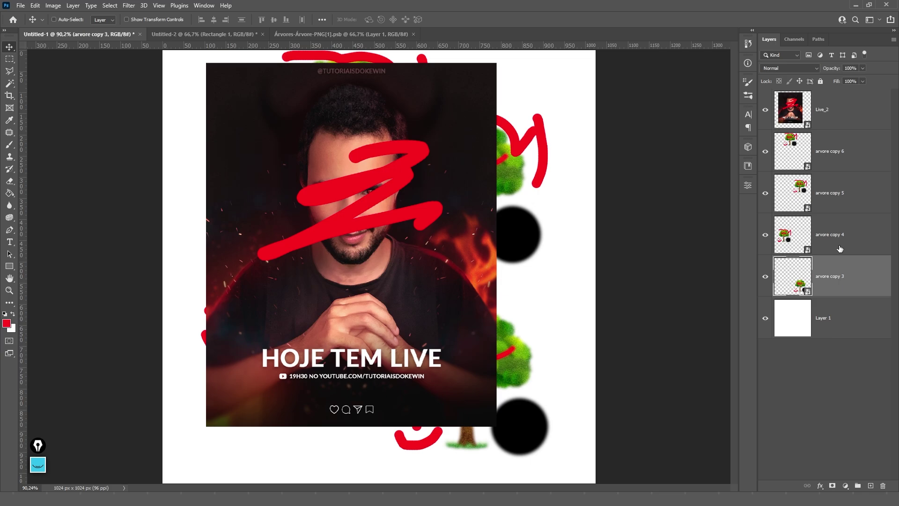
click(838, 155)
right_click(833, 140)
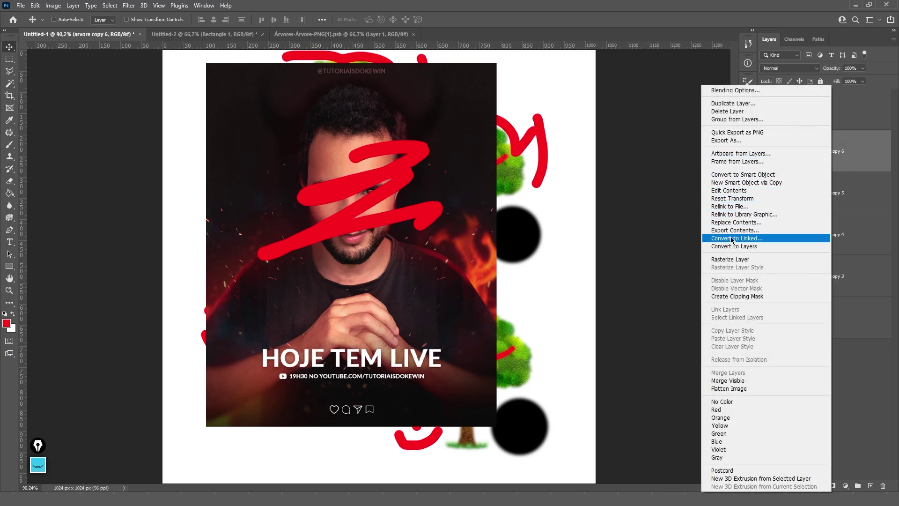
click(754, 239)
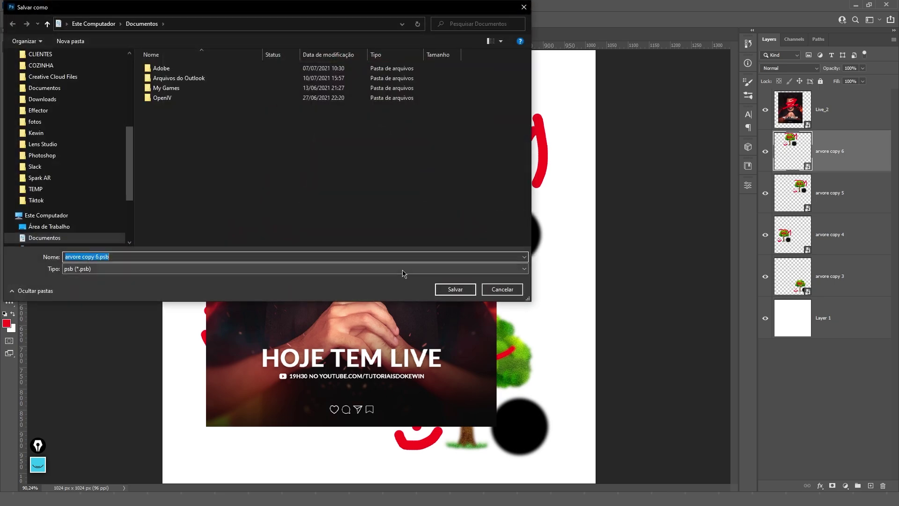
click(127, 257)
click(115, 268)
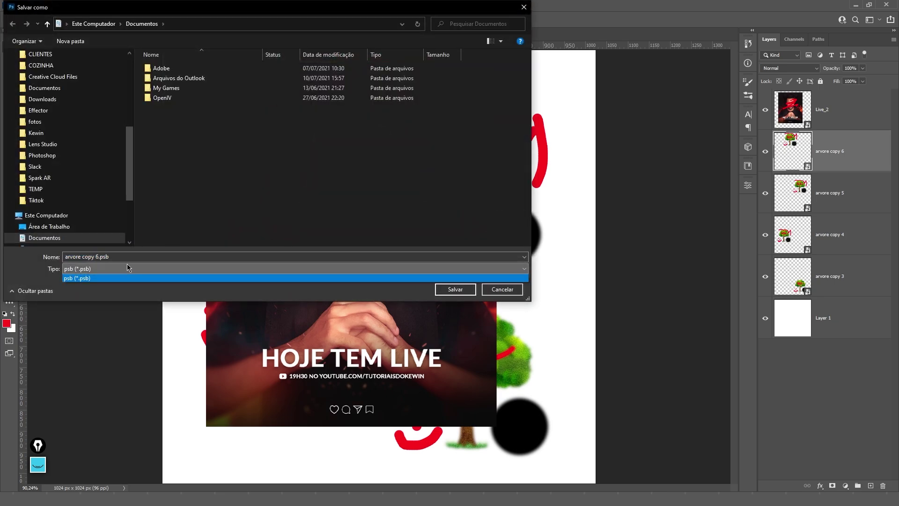
click(113, 277)
drag(125, 257, 64, 254)
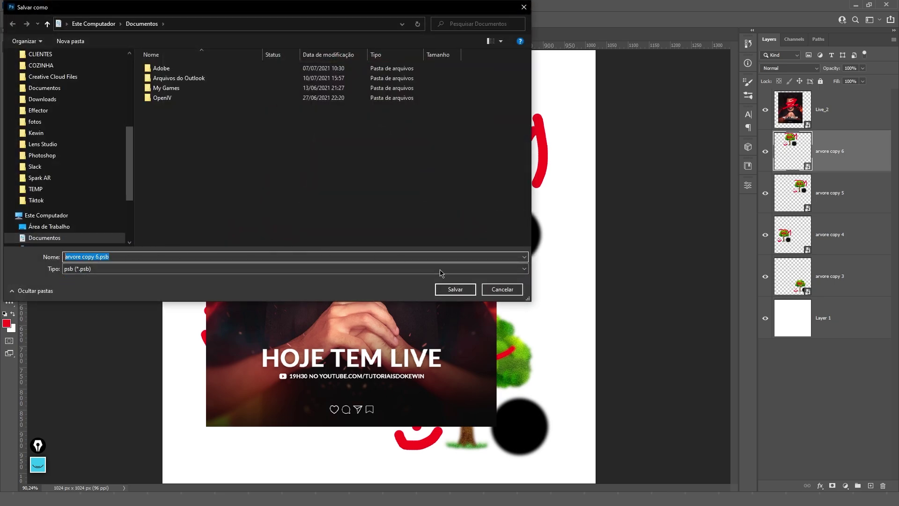
click(502, 291)
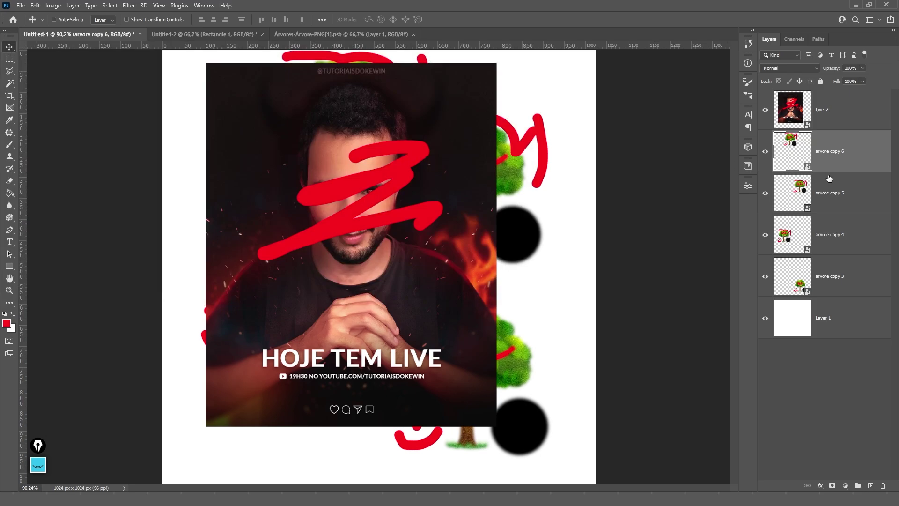
click(831, 111)
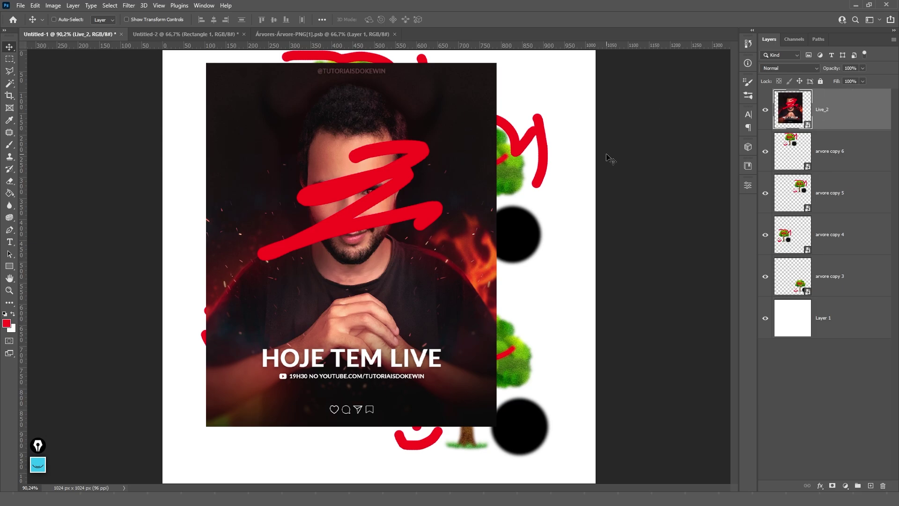
- Close the Live_2 contents document and bring up the Live_2 layer's options in Untitled-1
double_click(811, 125)
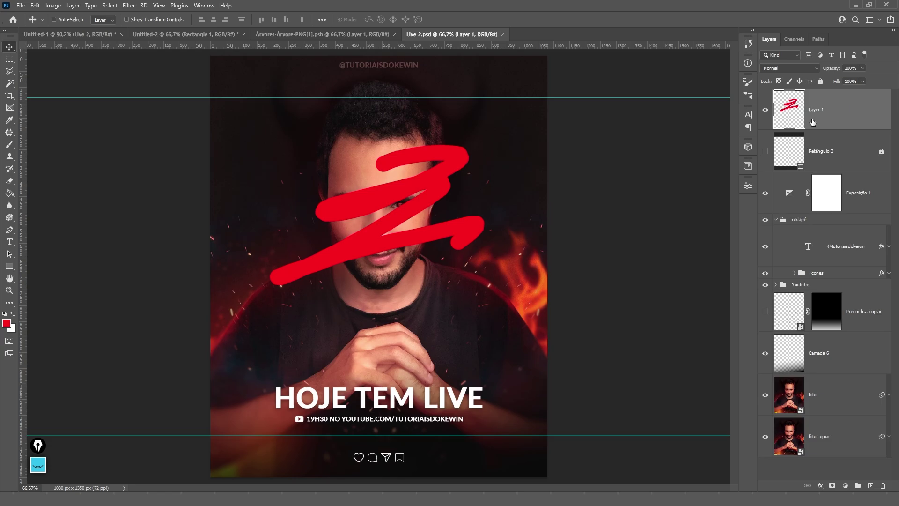
key(ctrl)
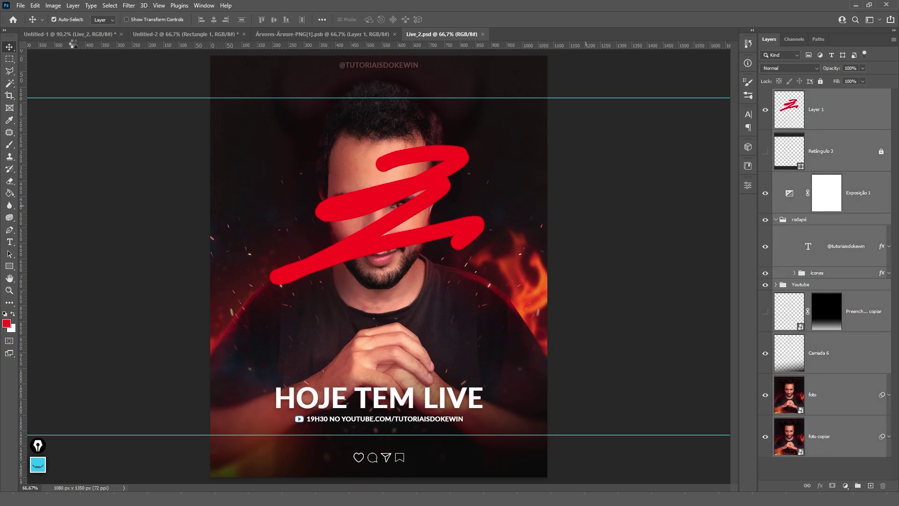
click(482, 34)
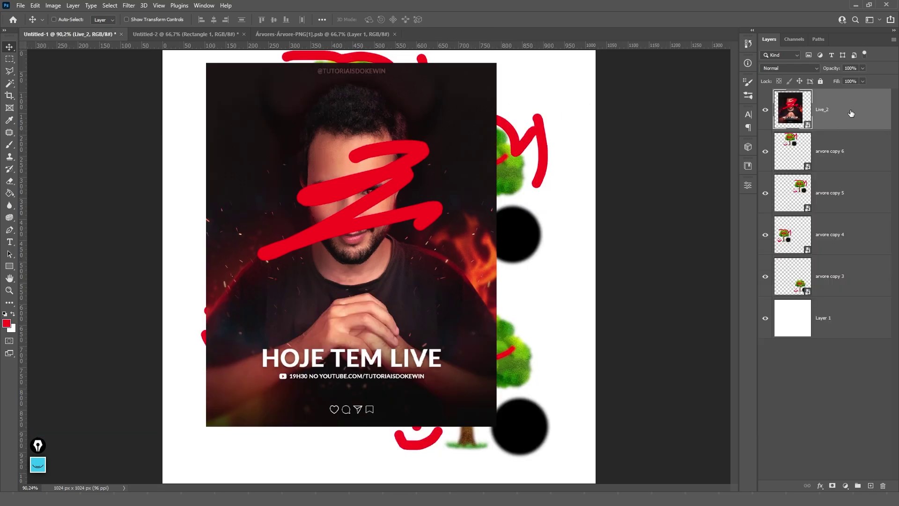
right_click(836, 105)
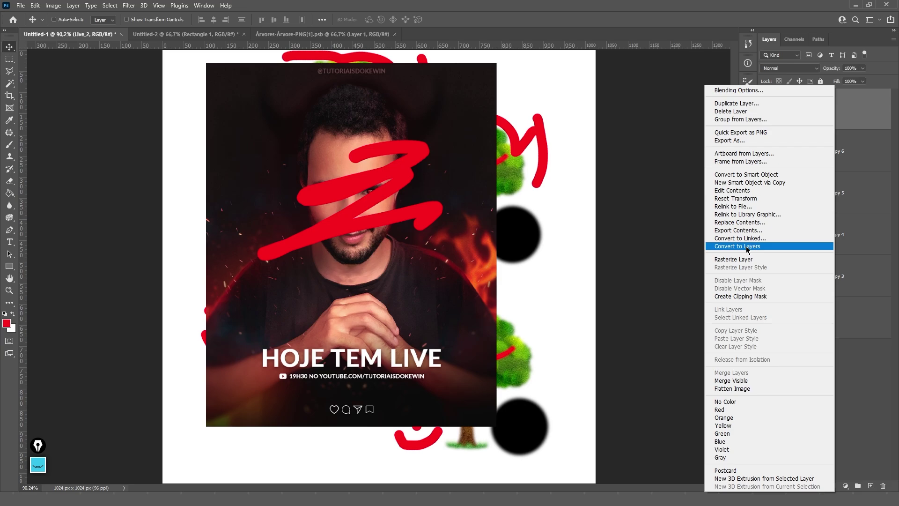
- Convert Live_2 to layers, inspect the new group, and dismiss the locked-layer move error
click(748, 247)
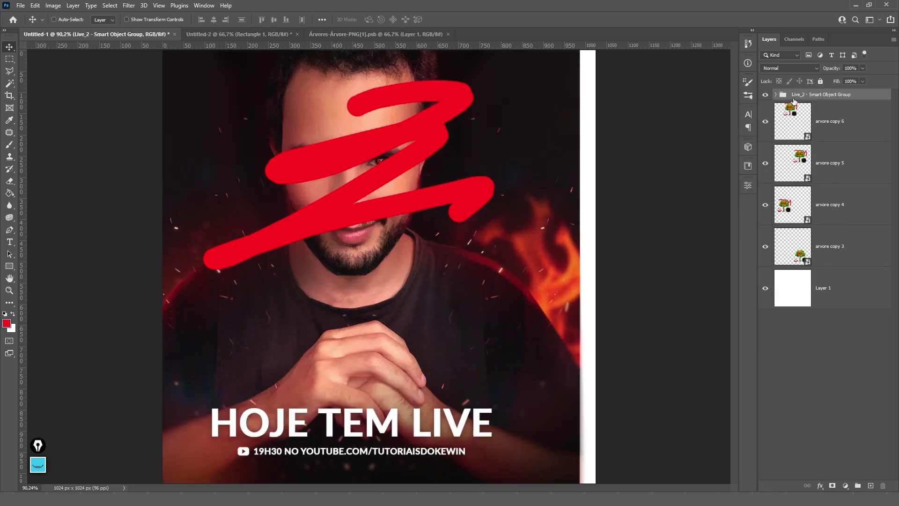
click(776, 95)
scroll(826, 229, down, 5)
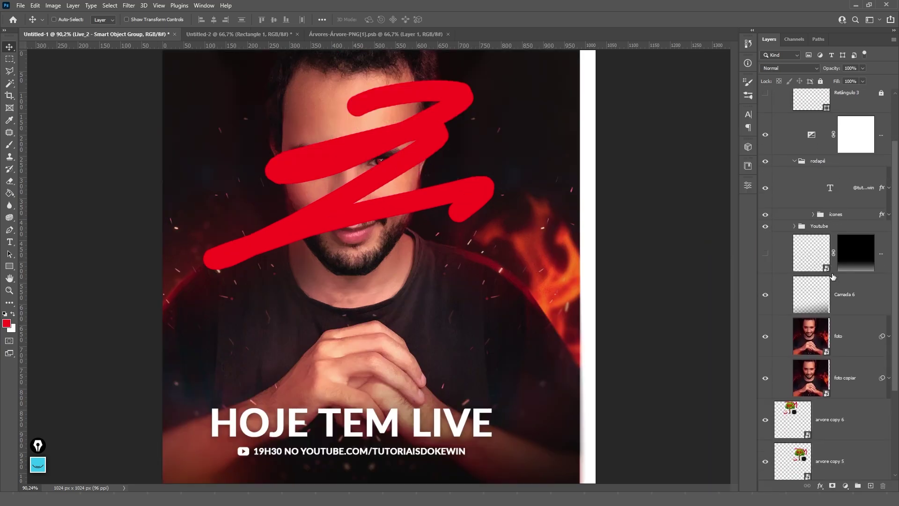
scroll(826, 229, up, 3)
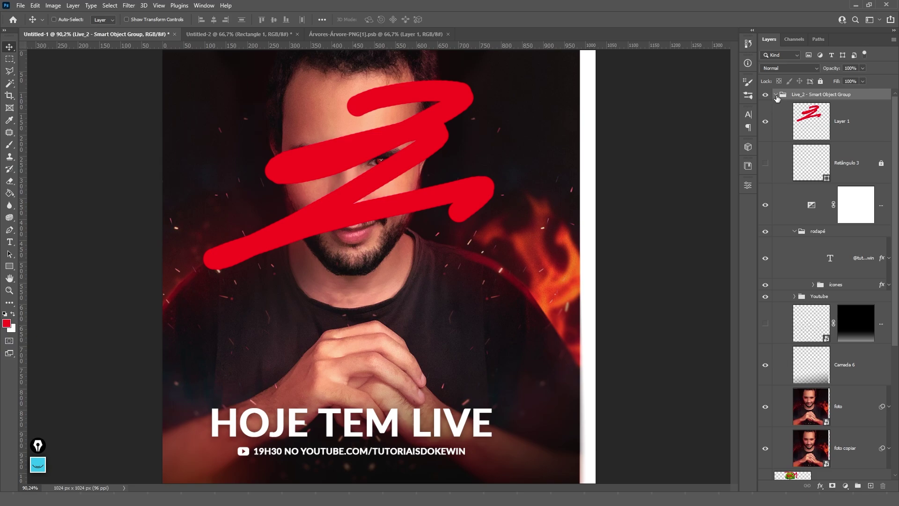
click(776, 96)
drag(522, 143, 568, 196)
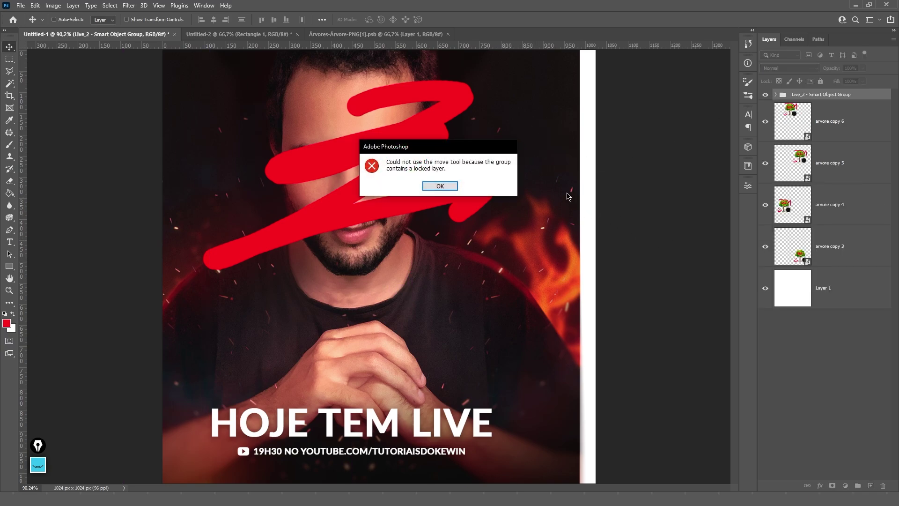
click(440, 186)
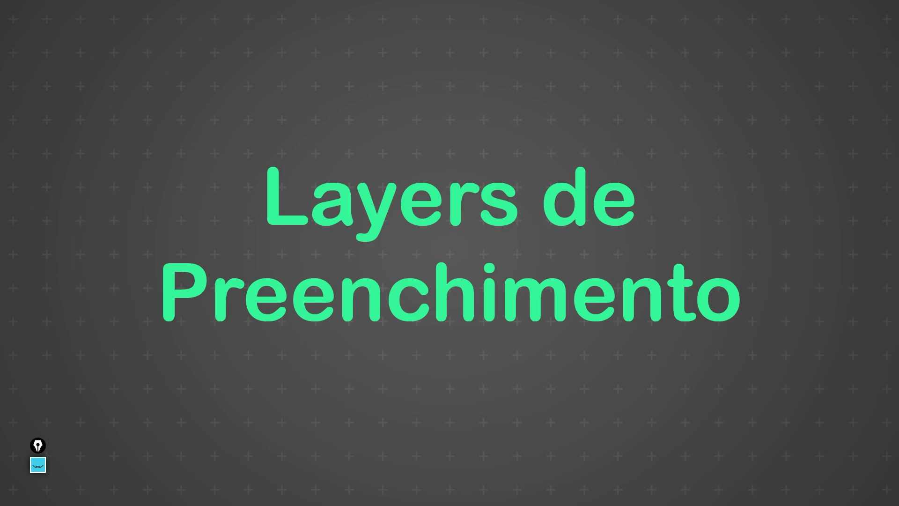
click(841, 256)
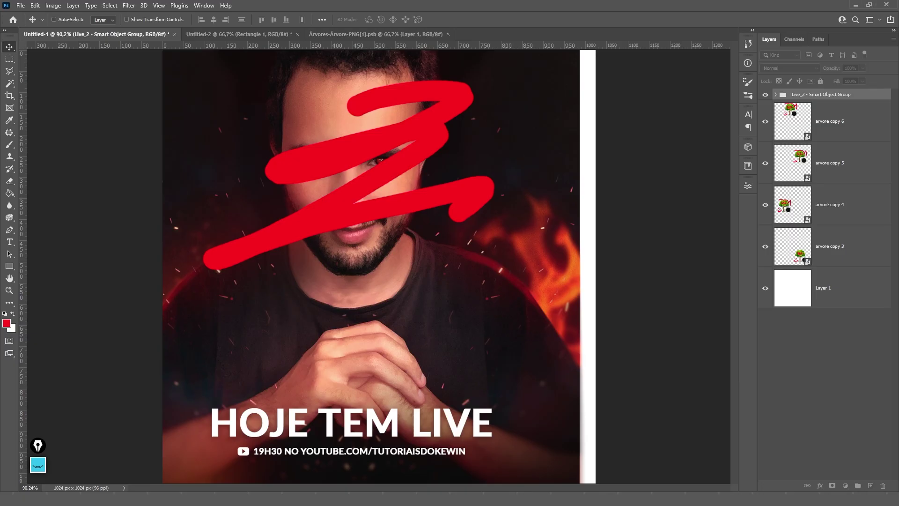
- Move the tree layers and Live_2 group below Layer 1, then show and unlock Retângulo 3
shift+click(845, 249)
drag(811, 253, 857, 477)
click(777, 136)
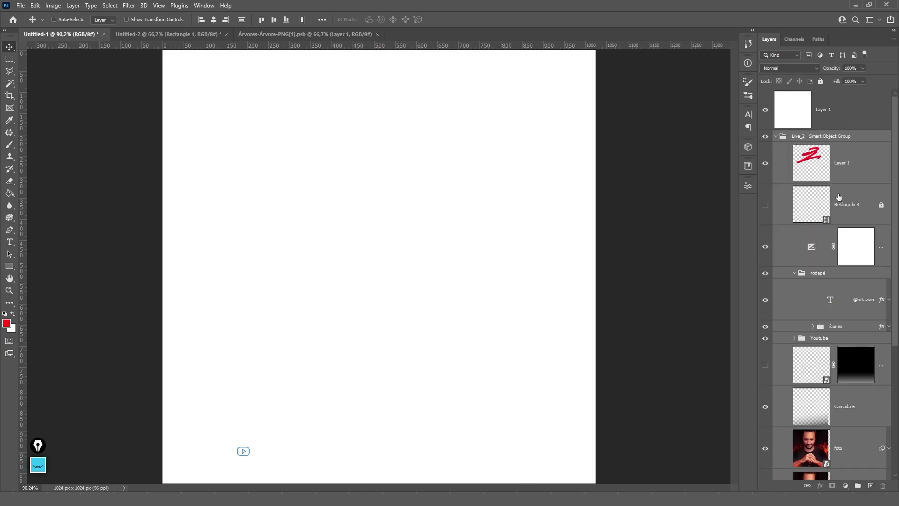
click(766, 204)
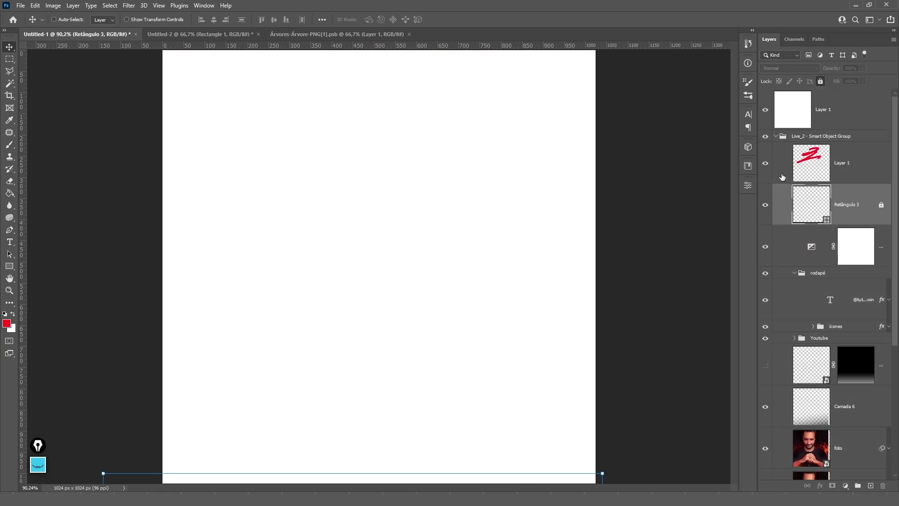
click(820, 81)
- Delete the Live_2 group and all the arvore copy layers
click(804, 136)
key(Delete)
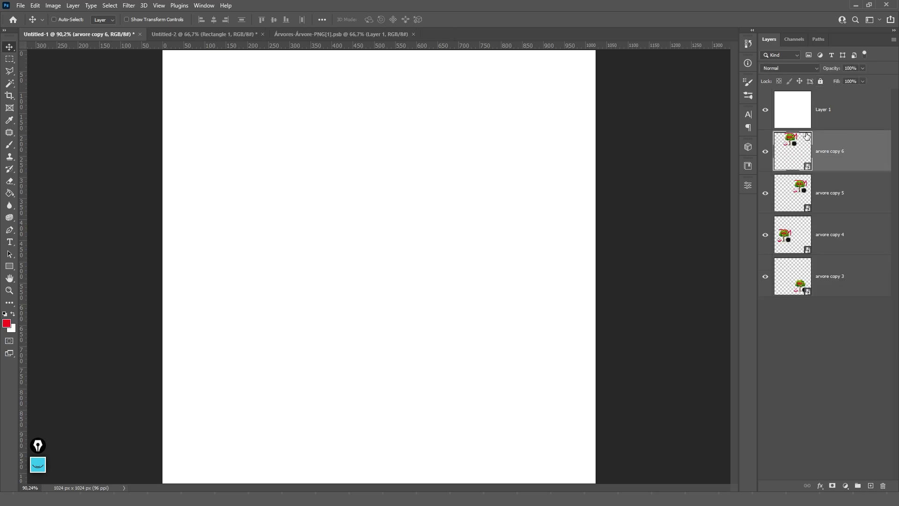
key(Delete)
click(825, 152)
key(Delete)
key(Delete)
key(Delete)
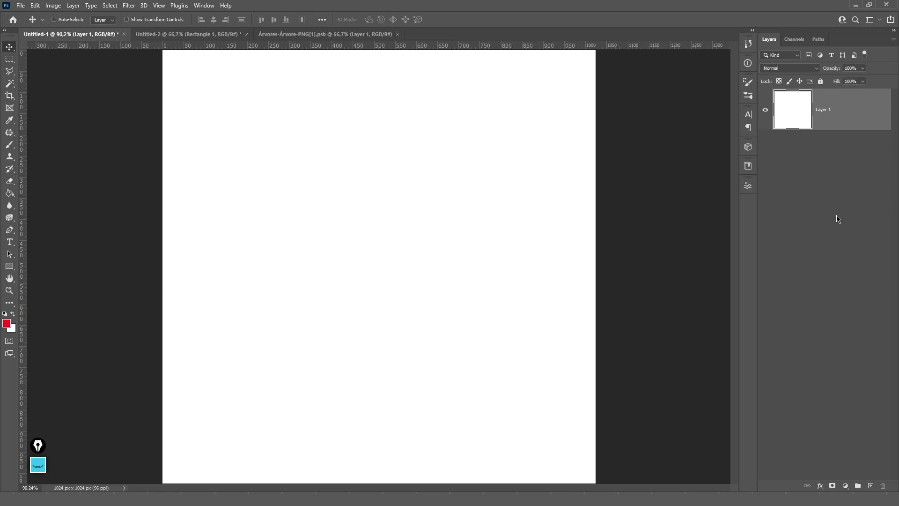
- Add a white Solid Color fill layer, Color Fill 1, and delete its layer mask
click(846, 486)
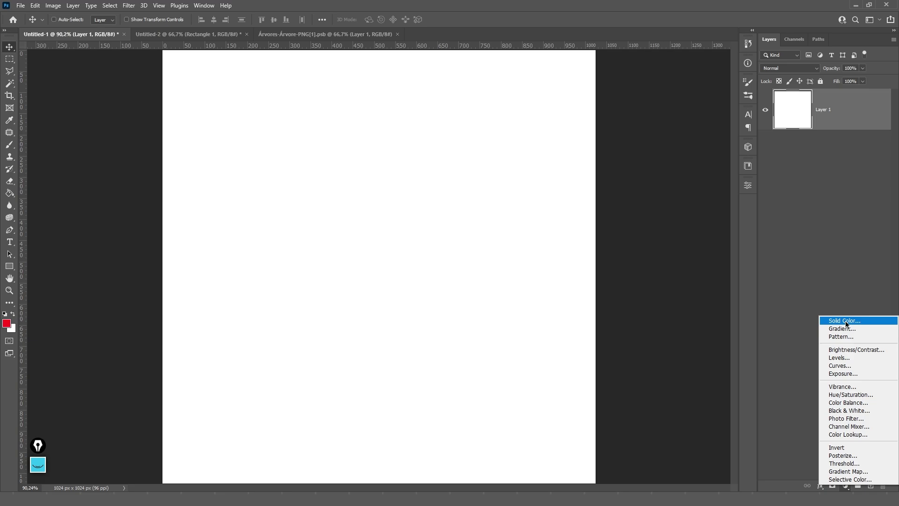
click(848, 323)
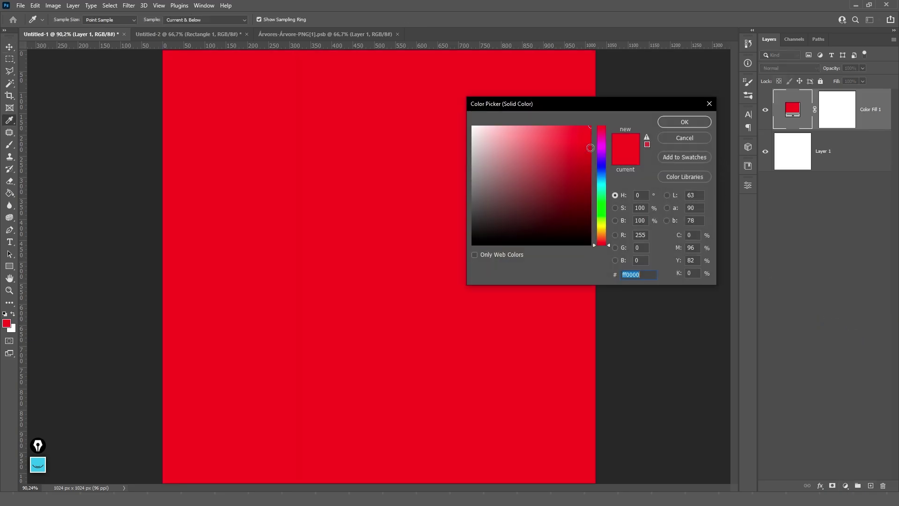
click(594, 171)
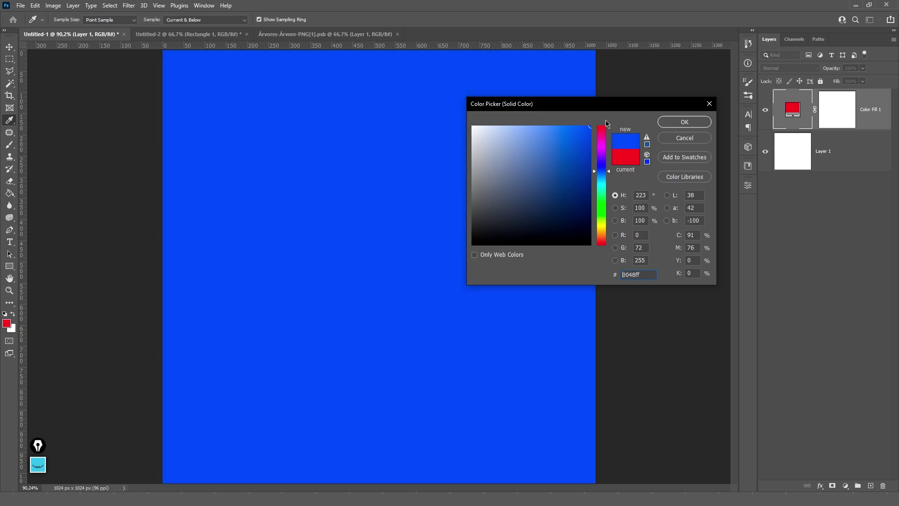
drag(589, 129, 438, 92)
key(Return)
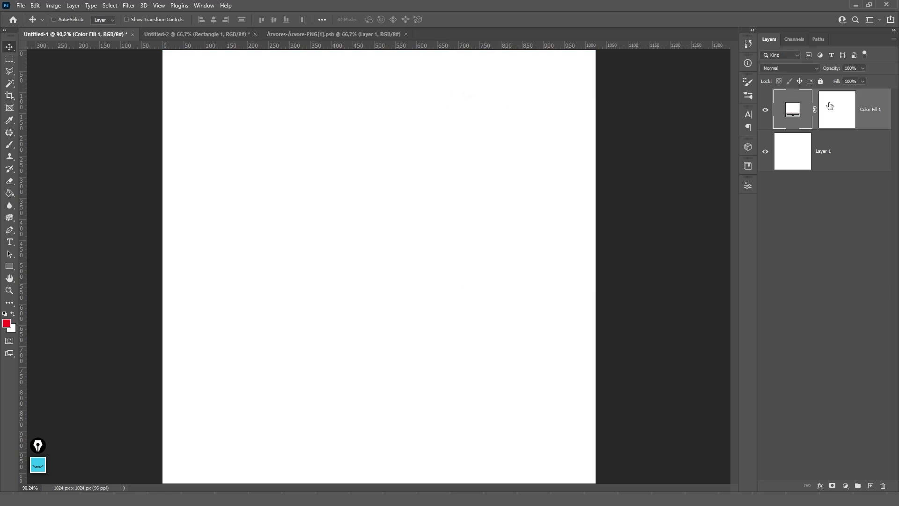
right_click(834, 108)
click(850, 126)
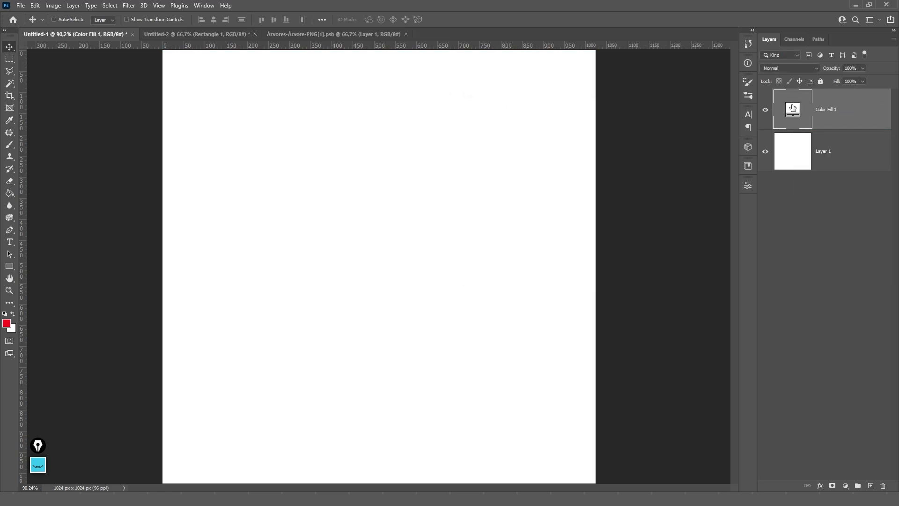
- Hide Color Fill 1 and crop-widen the canvas to 2090 × 1620 px around Layer 1
scroll(656, 143, down, 3)
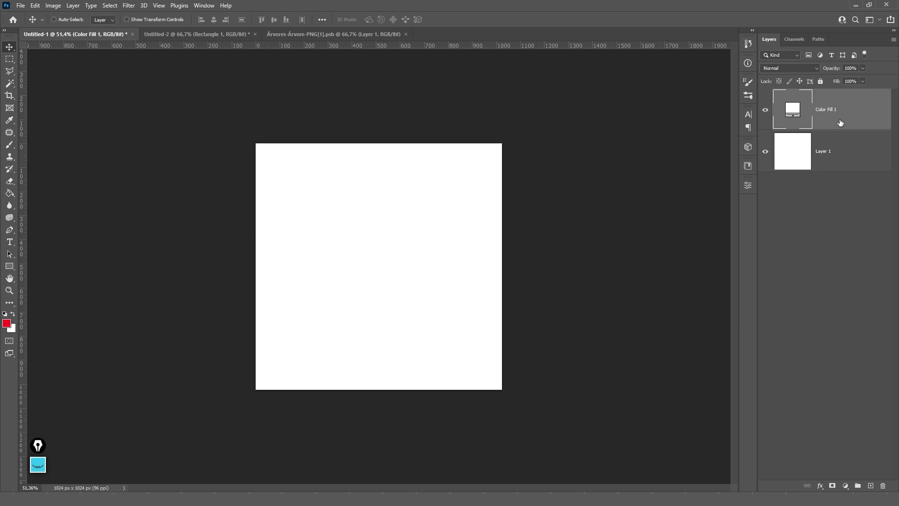
click(766, 112)
click(797, 154)
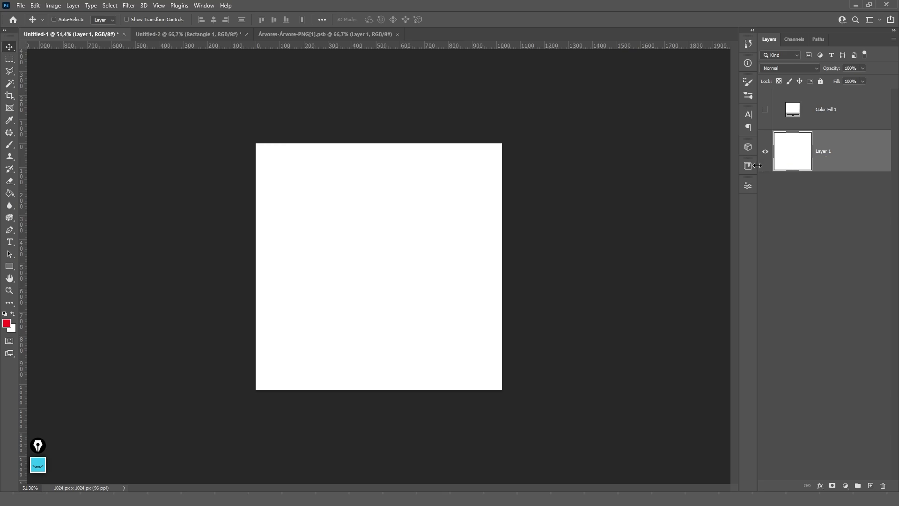
key(c)
drag(499, 144, 628, 76)
key(Return)
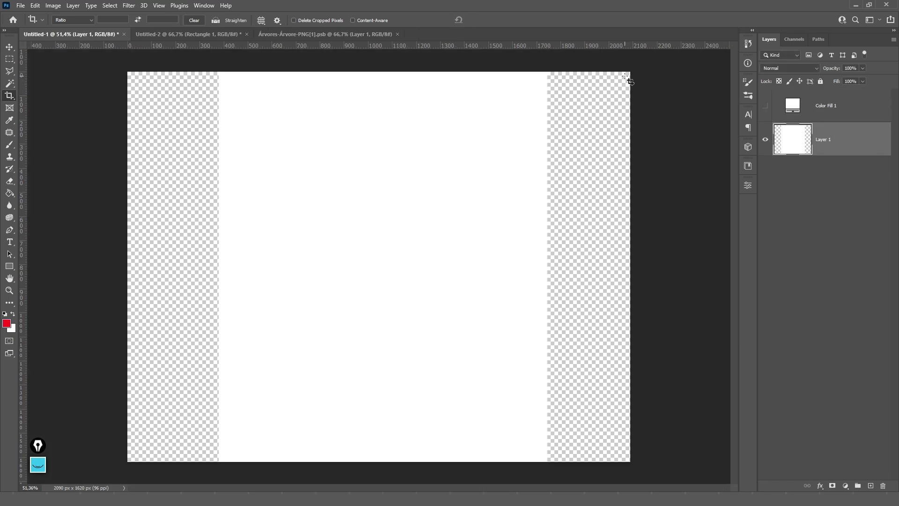
key(v)
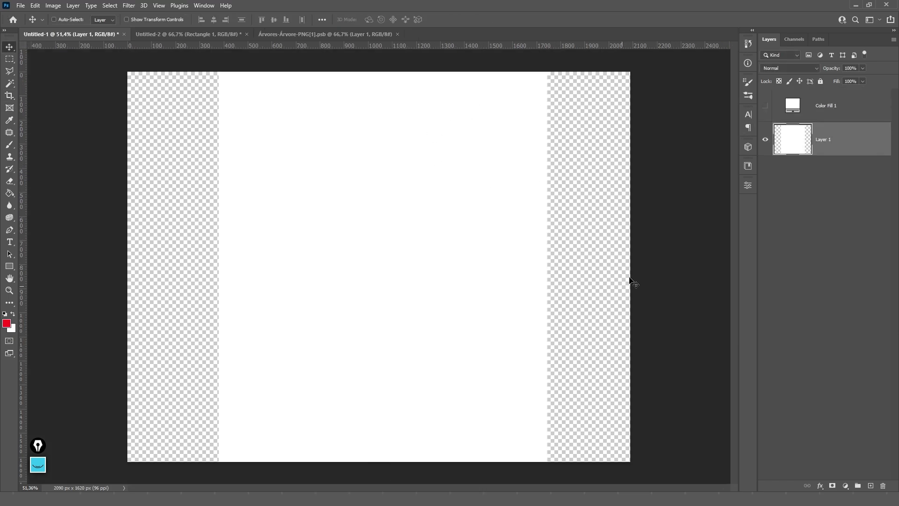
- Delete the Color Fill 1 layer
click(767, 108)
click(838, 108)
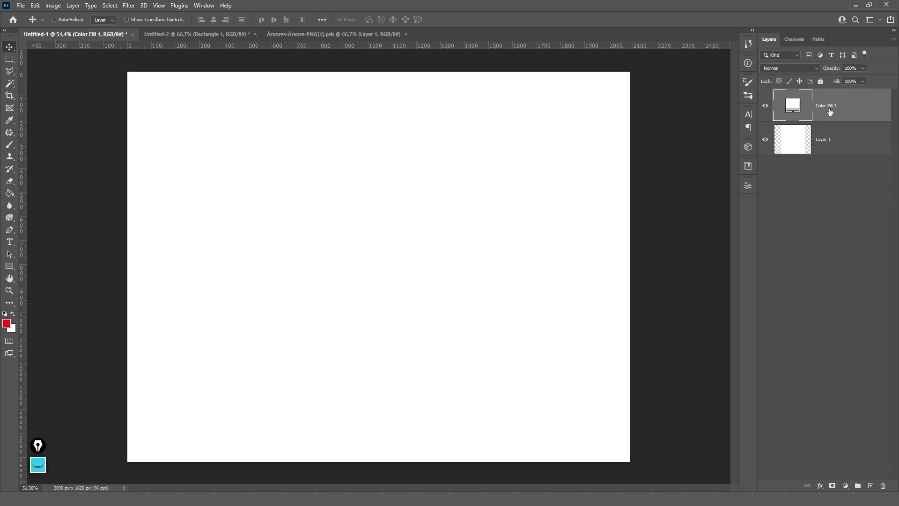
key(Delete)
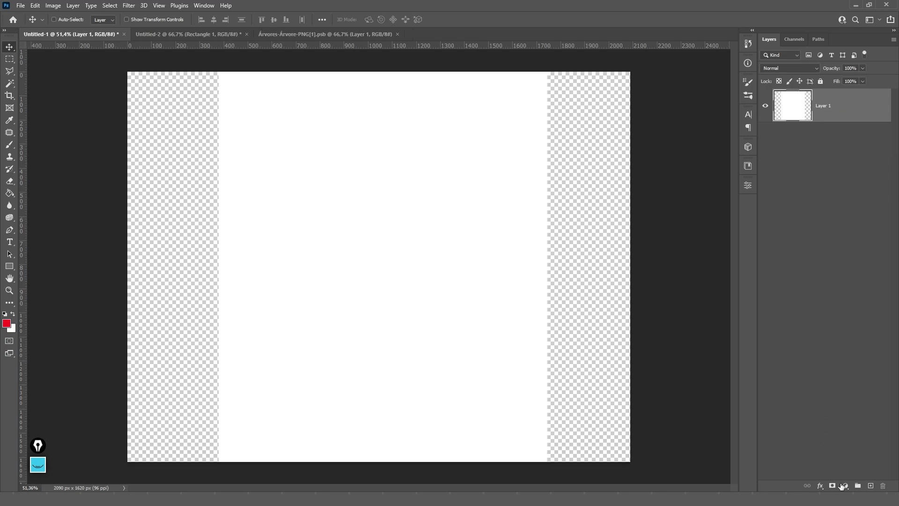
- Add a gradient fill layer and browse the Básicos and blue gradient preset folders
click(844, 486)
click(843, 327)
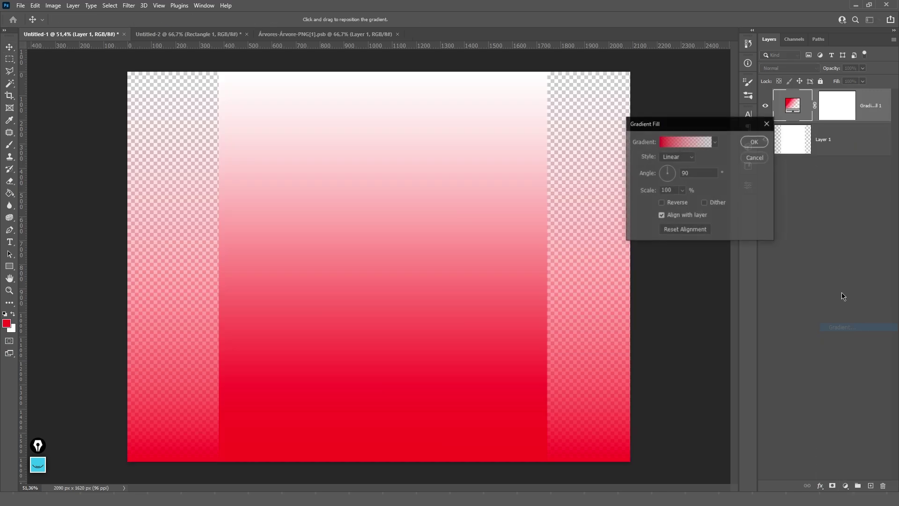
click(715, 142)
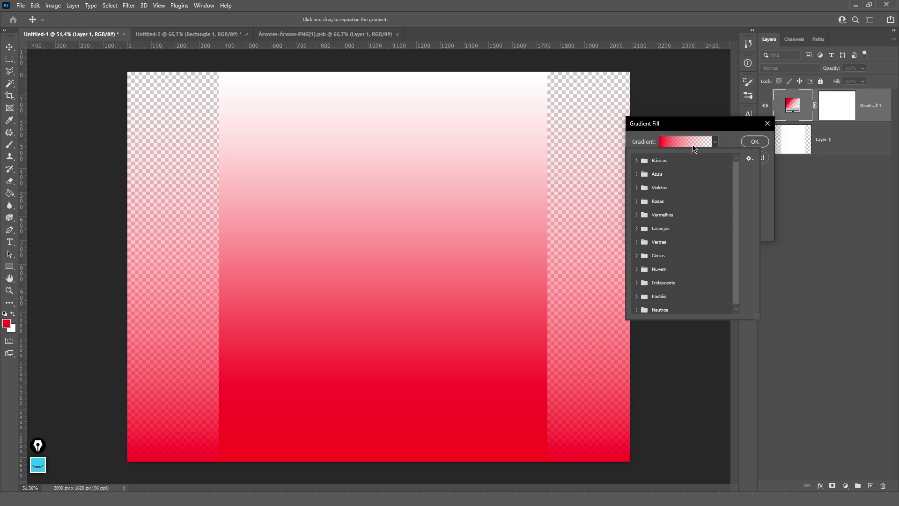
click(637, 161)
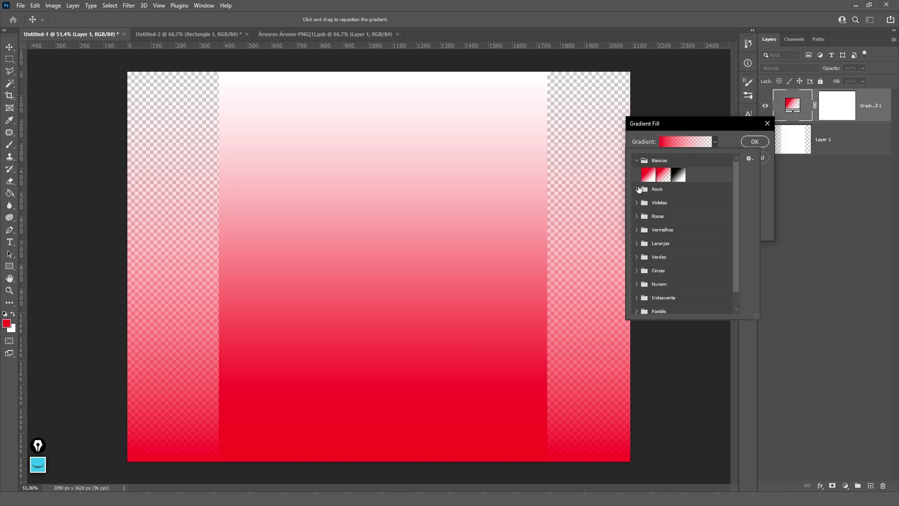
click(636, 189)
scroll(644, 196, down, 2)
- Give the gradient fill a purple-to-teal preset and confirm it
click(715, 142)
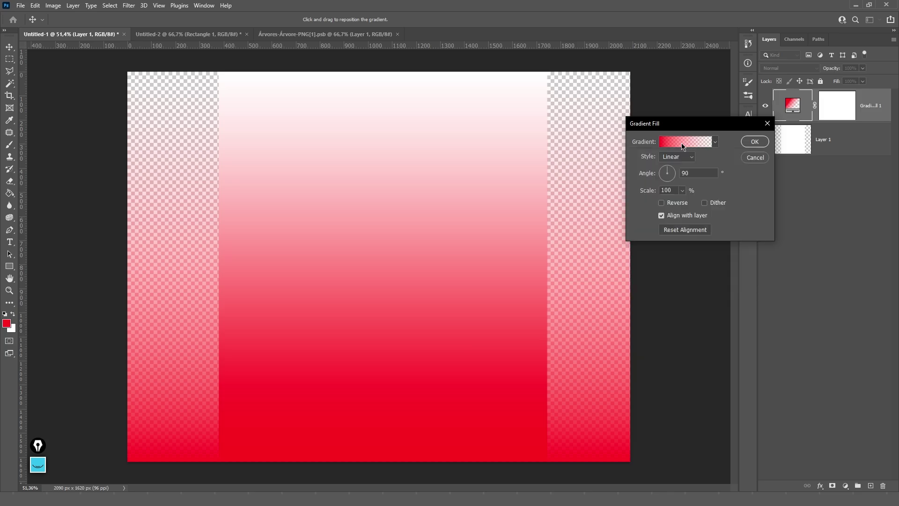
click(685, 142)
click(696, 133)
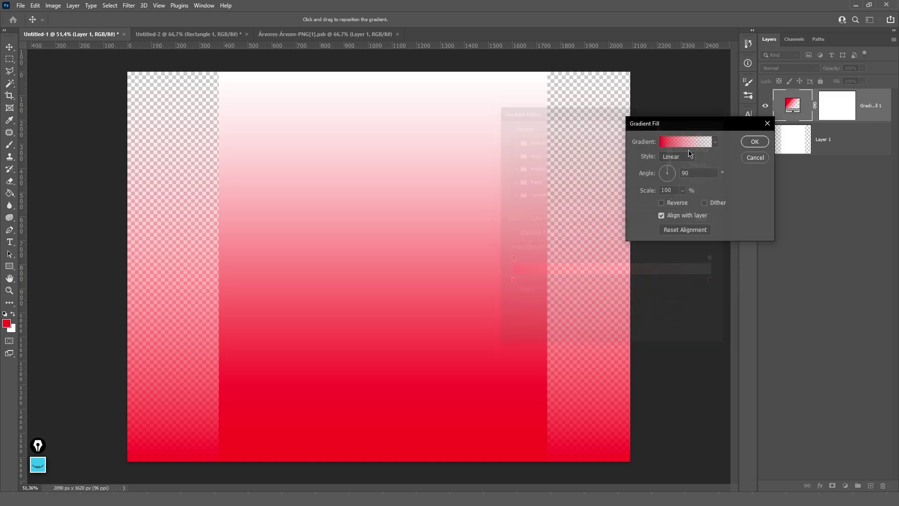
click(715, 143)
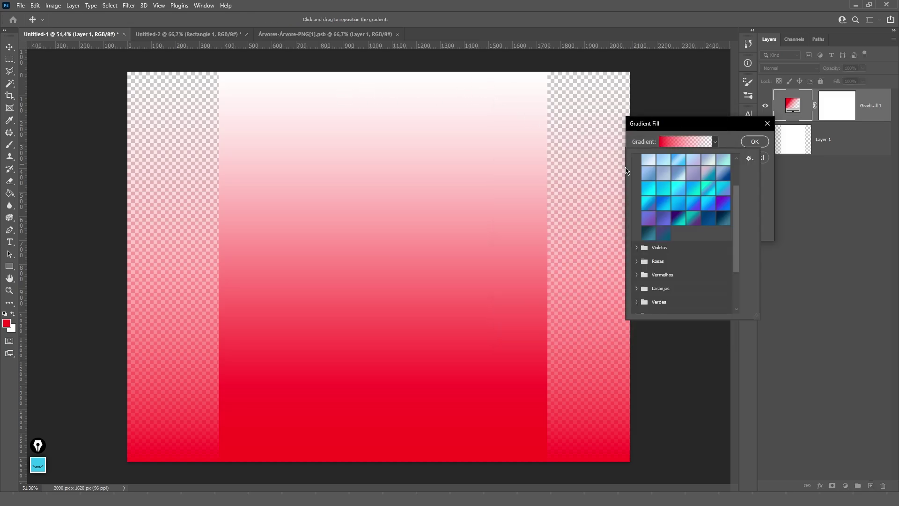
click(664, 218)
click(707, 218)
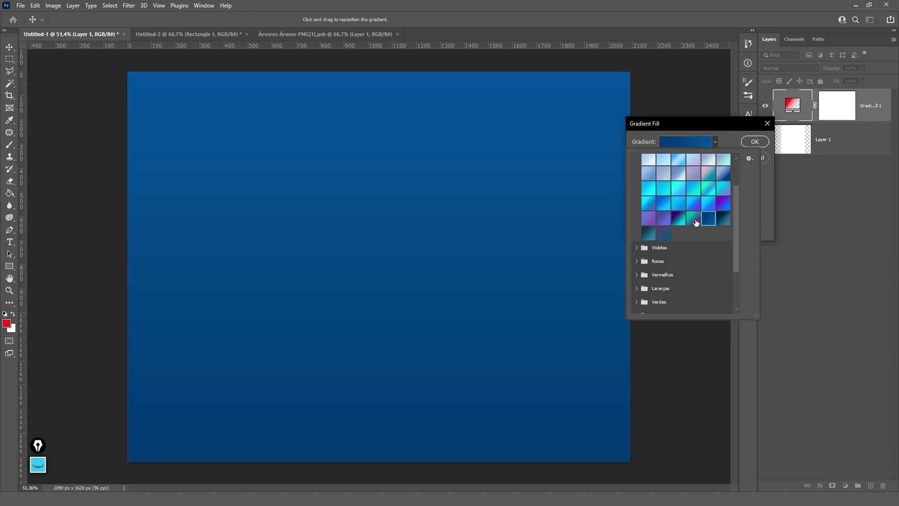
click(695, 218)
click(755, 142)
- Shift the gradient fill, then drag a crop of roughly 1190 × 1258 px
drag(449, 154, 487, 276)
drag(343, 155, 491, 304)
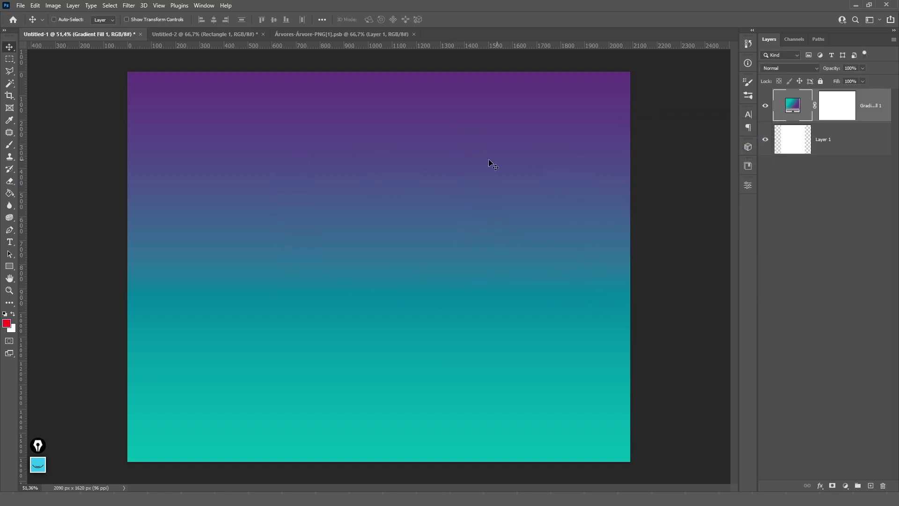
key(c)
drag(625, 461, 521, 416)
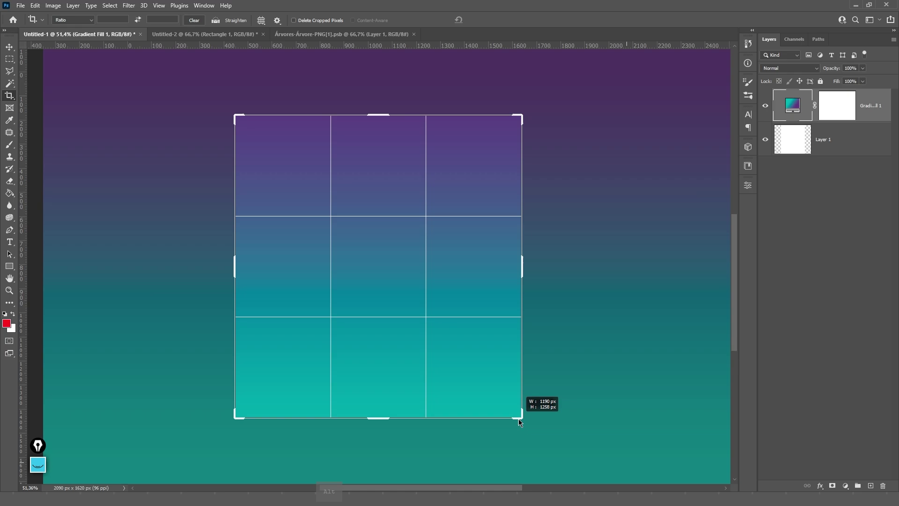
- Commit the crop to 1180 × 1242 px and return to the Move tool
key(Return)
key(v)
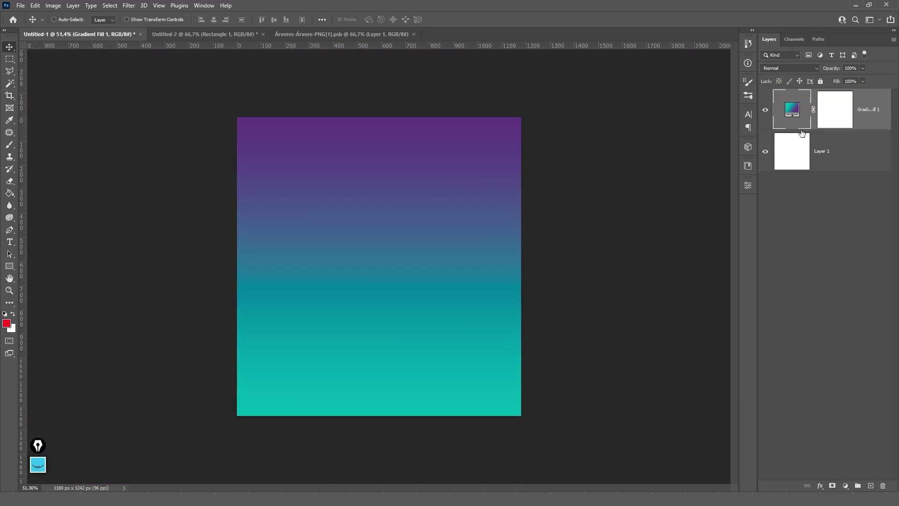
click(748, 185)
click(747, 185)
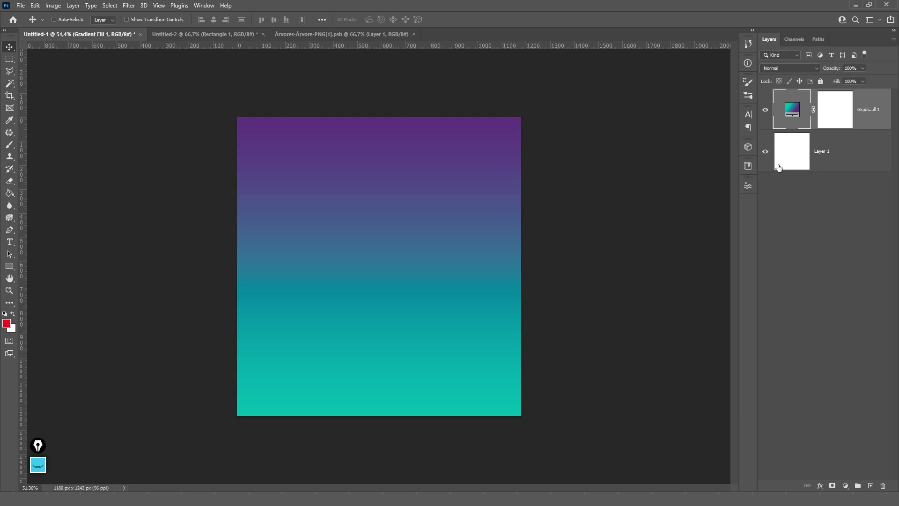
- Switch the gradient fill to a blue preset, then delete the gradient fill layer
double_click(772, 113)
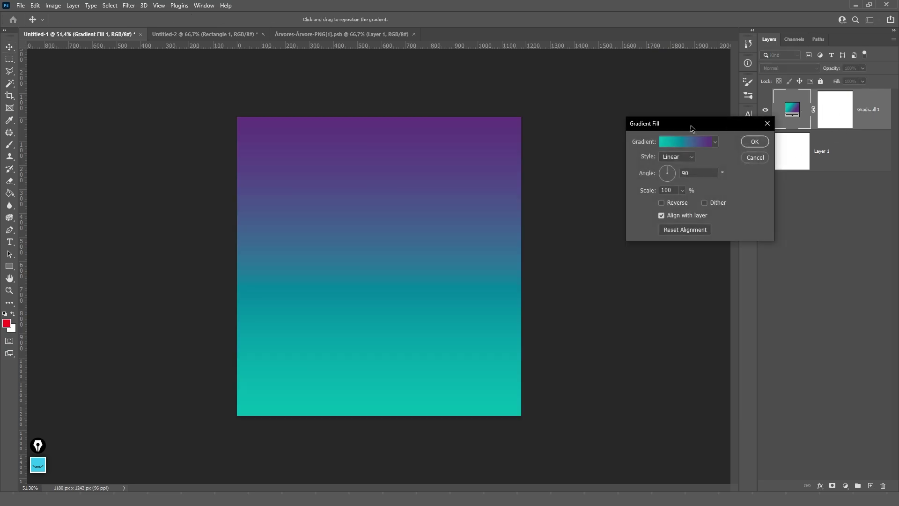
click(717, 143)
click(664, 202)
click(754, 141)
click(754, 141)
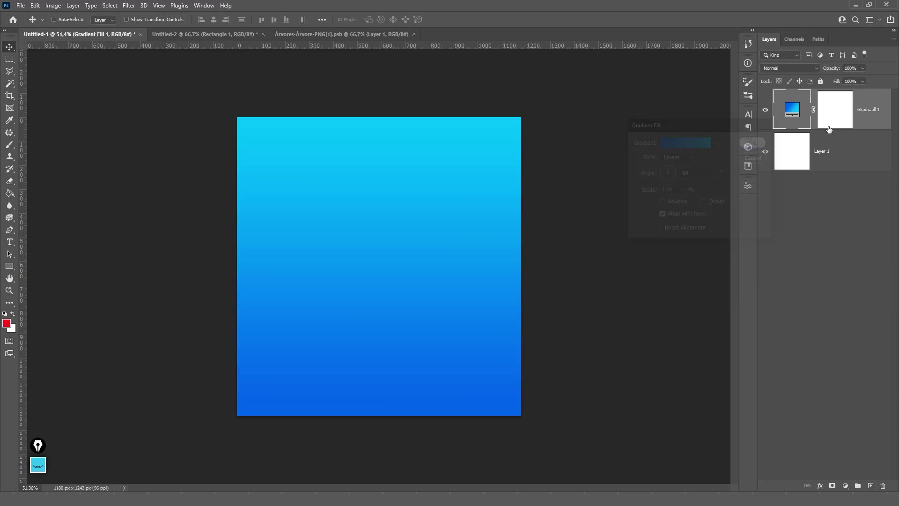
key(Delete)
click(845, 485)
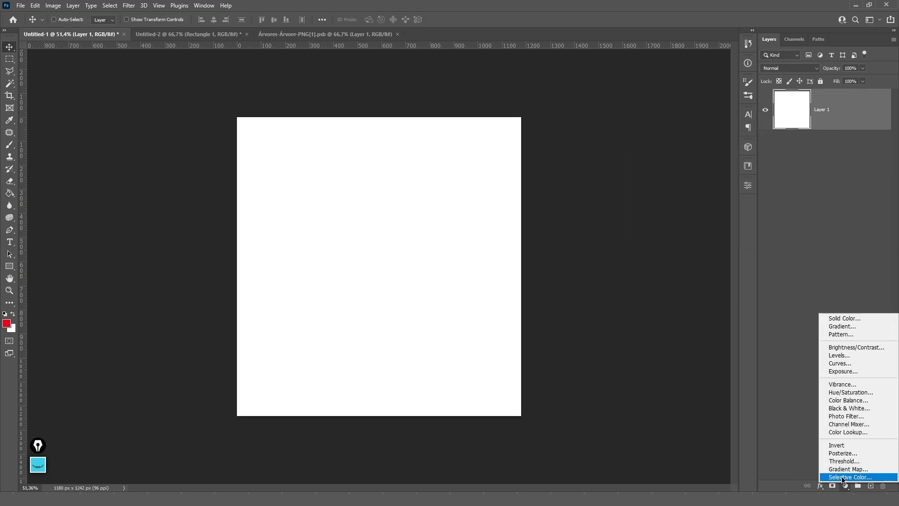
- Add a Pattern Fill layer using the green pine forest pattern from the Árvores folder
click(836, 334)
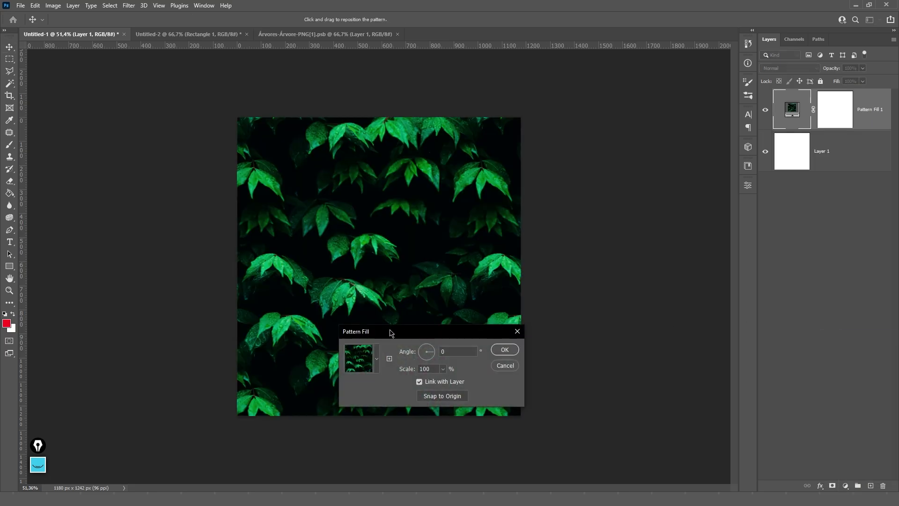
drag(393, 329, 600, 204)
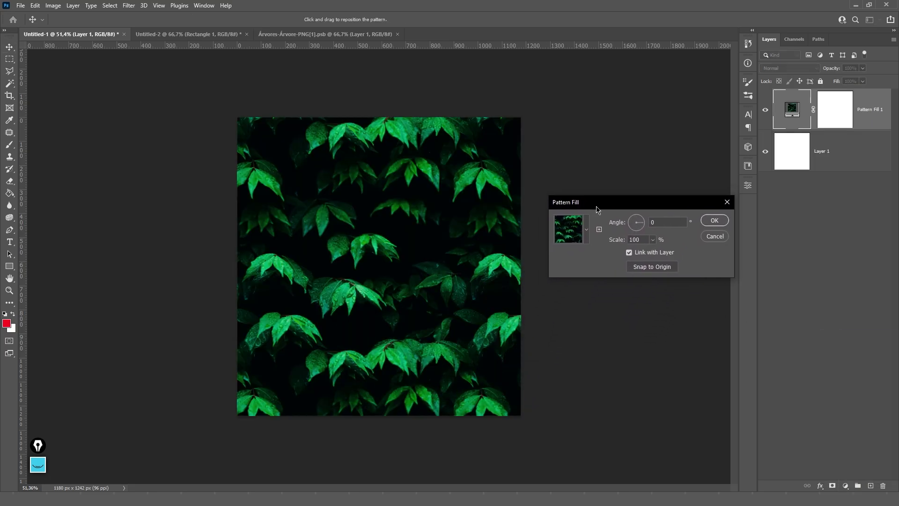
click(588, 228)
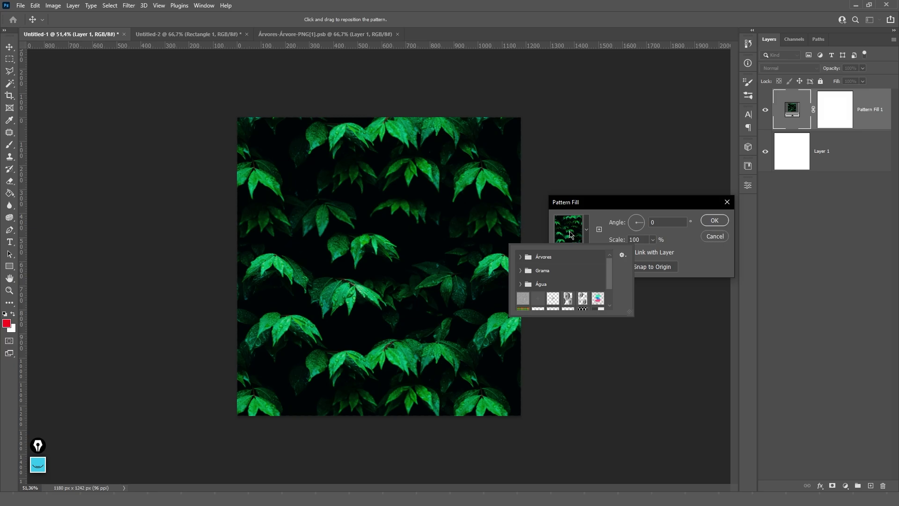
click(522, 257)
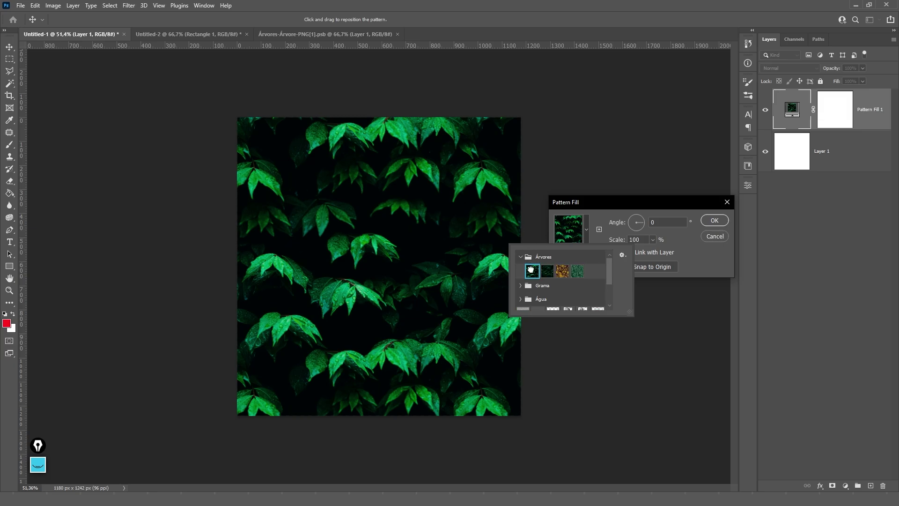
click(547, 271)
click(563, 272)
click(577, 271)
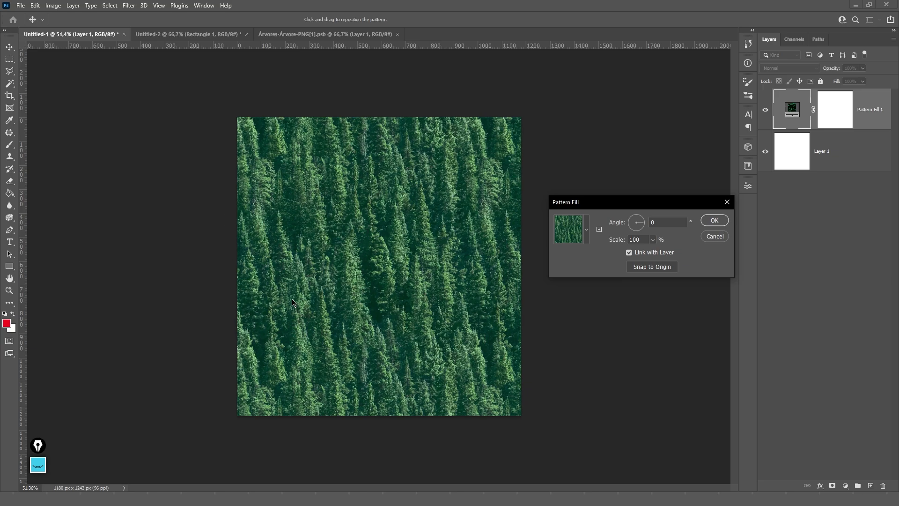
- Try the tree and grass patterns from the Árvores and Grama folders
click(587, 230)
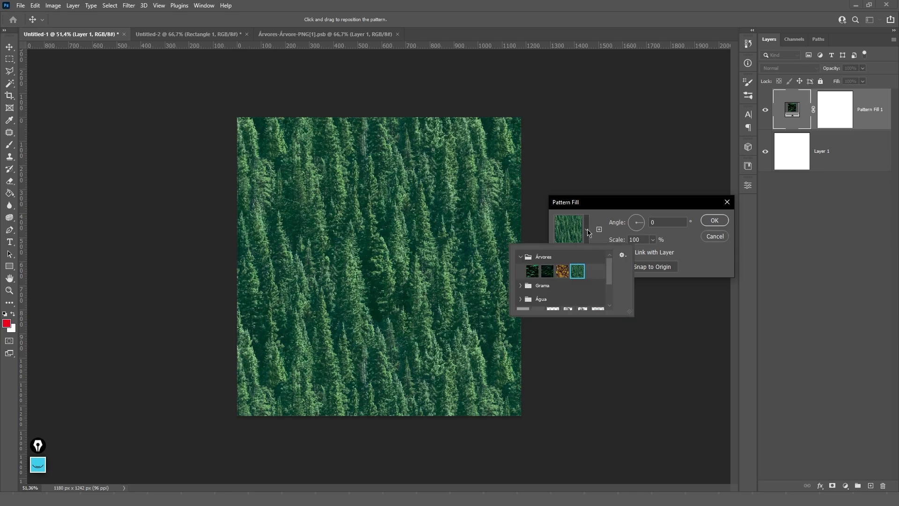
click(561, 272)
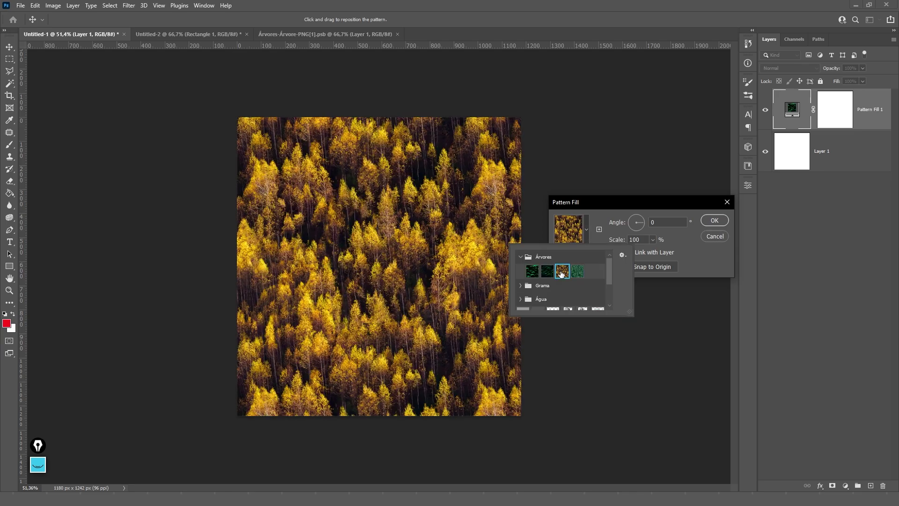
click(550, 272)
click(538, 271)
scroll(524, 273, down, 1)
click(524, 274)
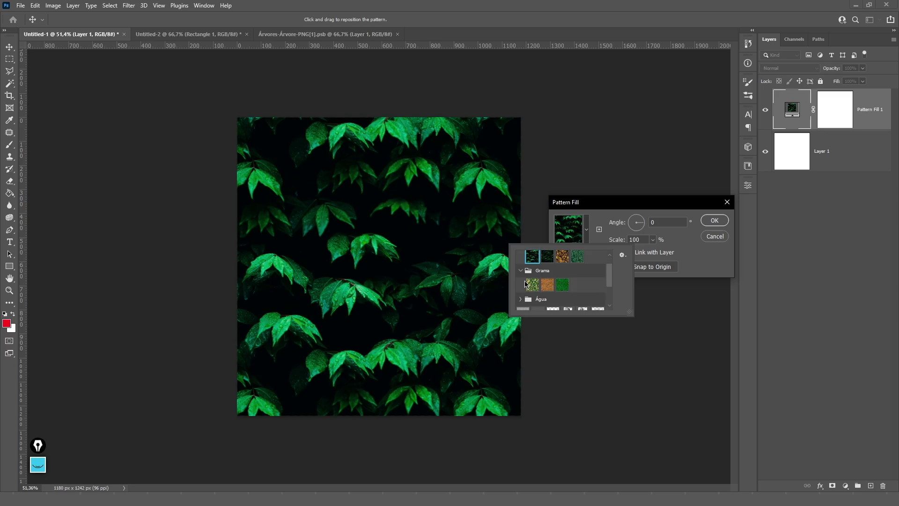
click(533, 285)
click(547, 284)
click(562, 284)
scroll(541, 276, down, 1)
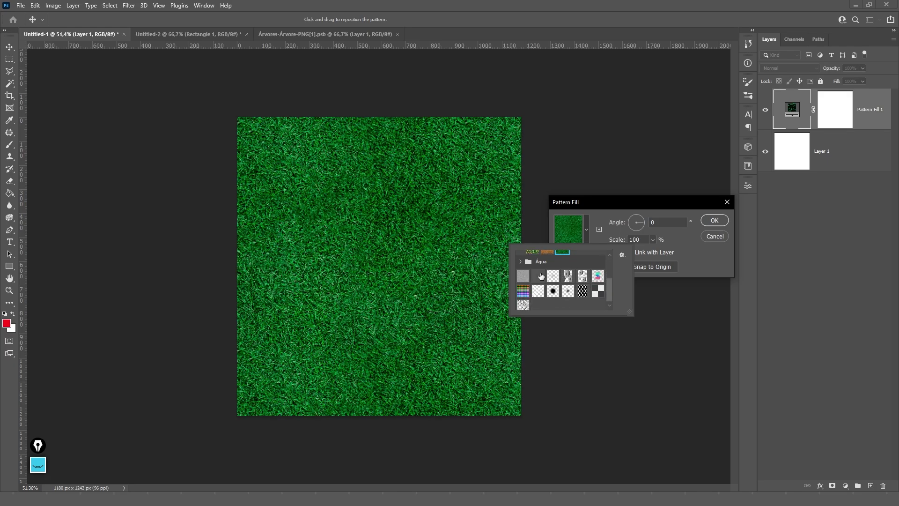
- Choose the grey plus-sign pattern at 45% scale and confirm the fill
click(520, 261)
click(533, 276)
click(547, 275)
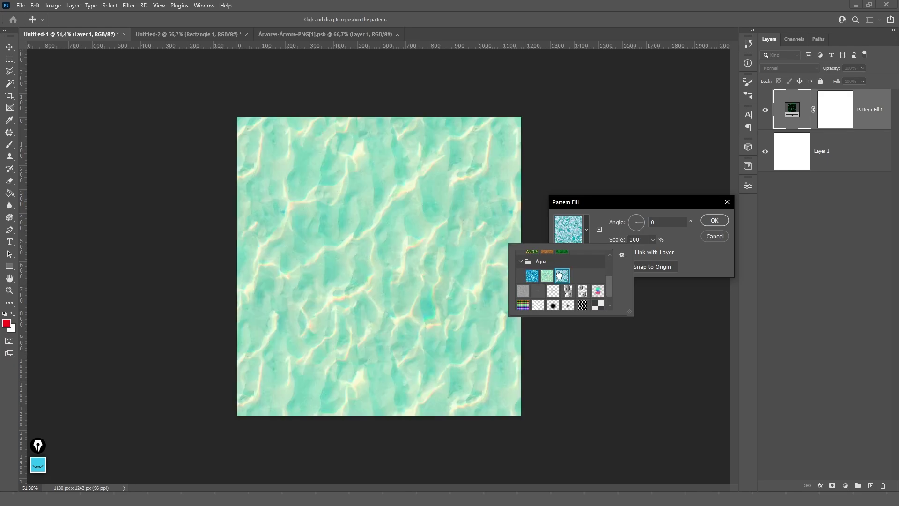
click(562, 277)
click(545, 276)
click(524, 291)
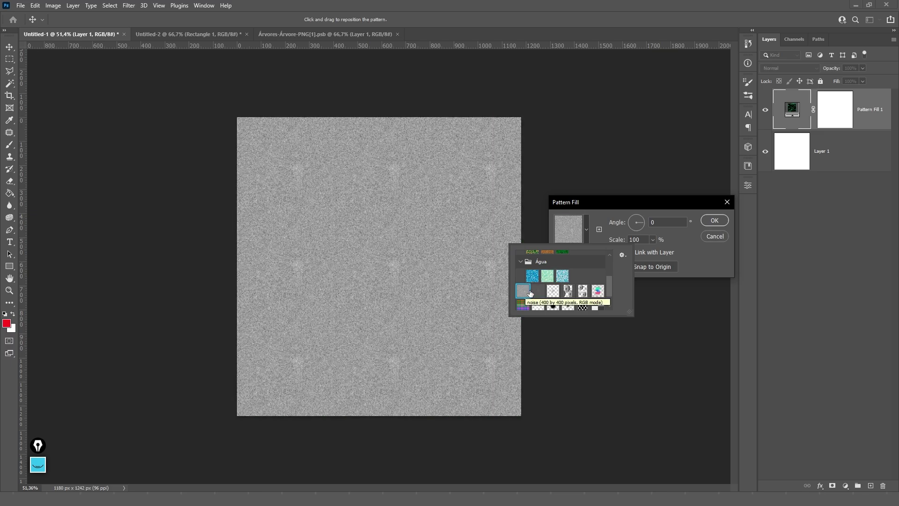
click(538, 291)
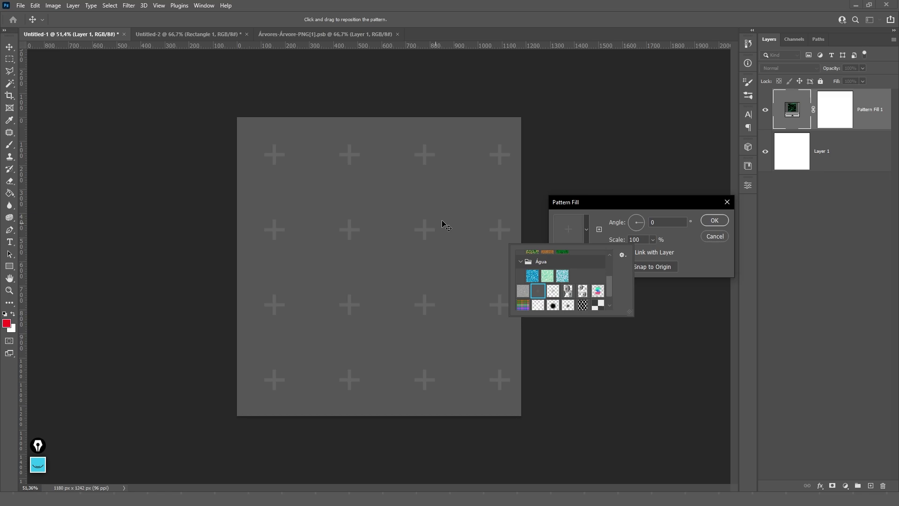
drag(589, 202, 589, 176)
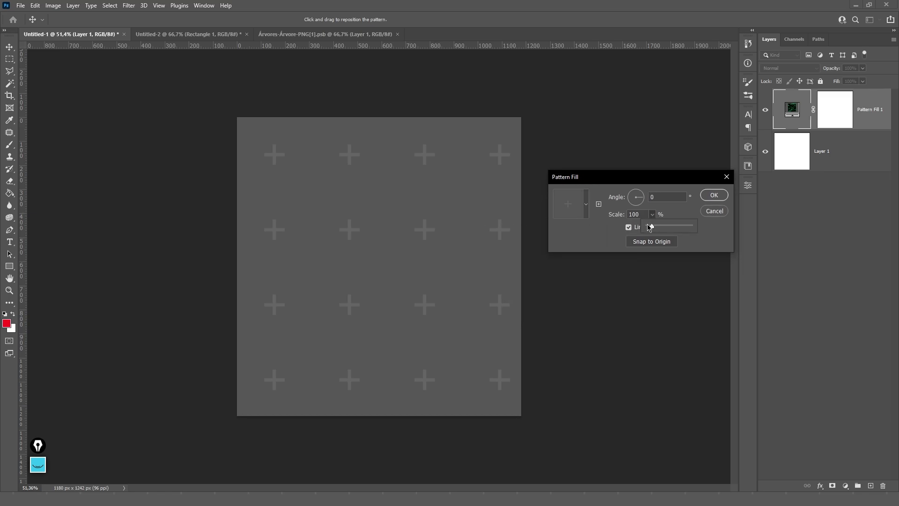
drag(650, 227, 651, 229)
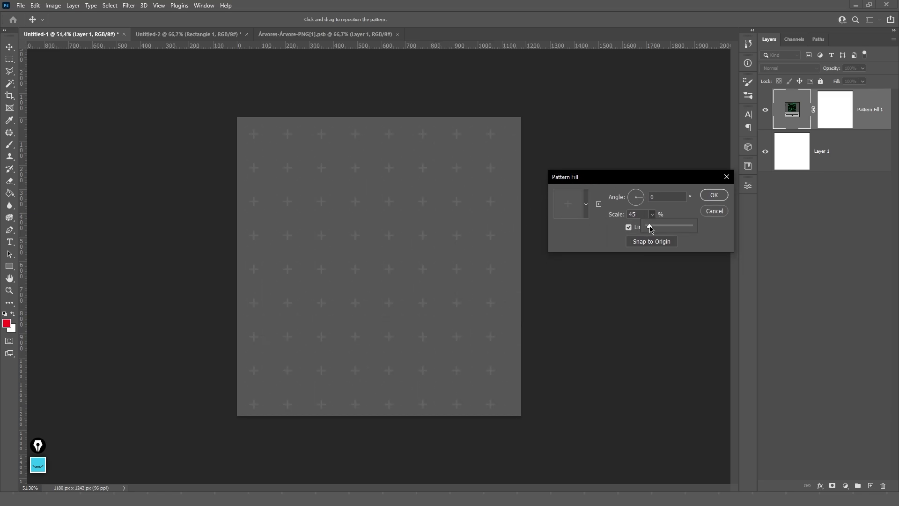
click(712, 196)
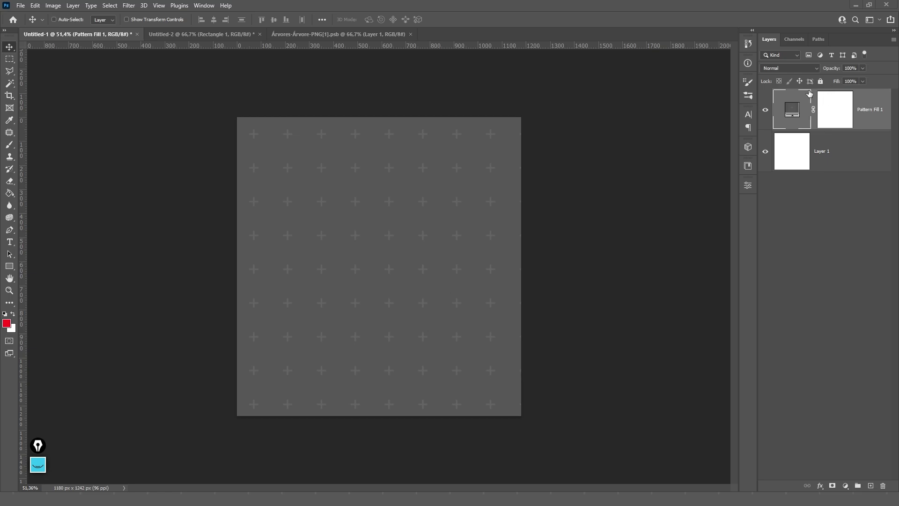
- Shift the pattern, then try the crosses and face patterns at 45% scale
drag(380, 189, 461, 304)
drag(508, 322, 420, 243)
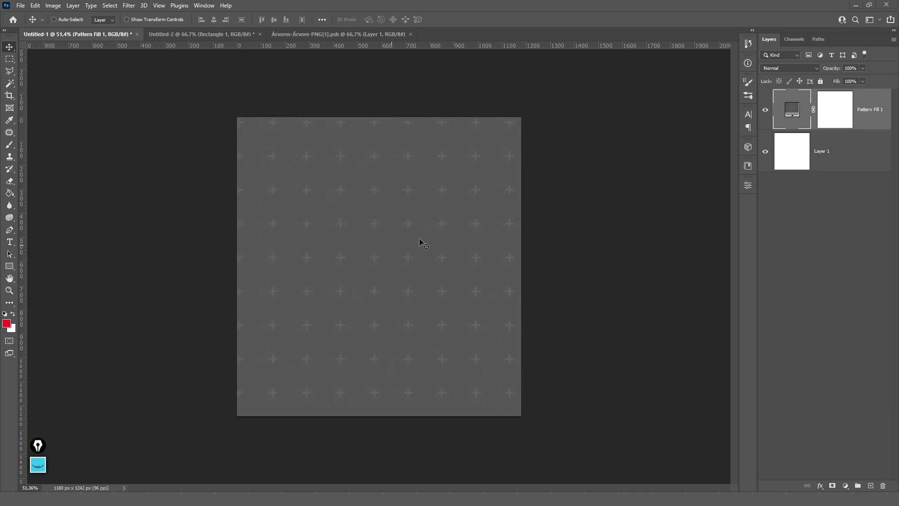
double_click(799, 110)
click(586, 204)
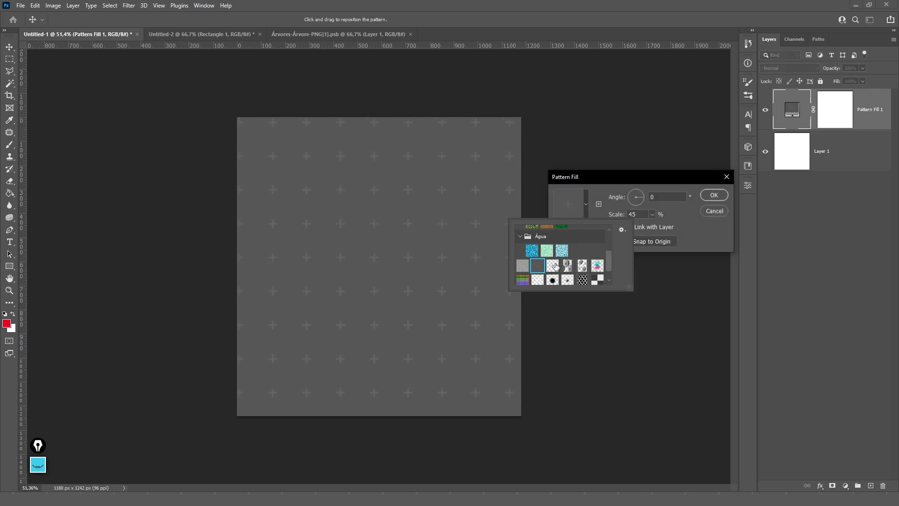
click(553, 266)
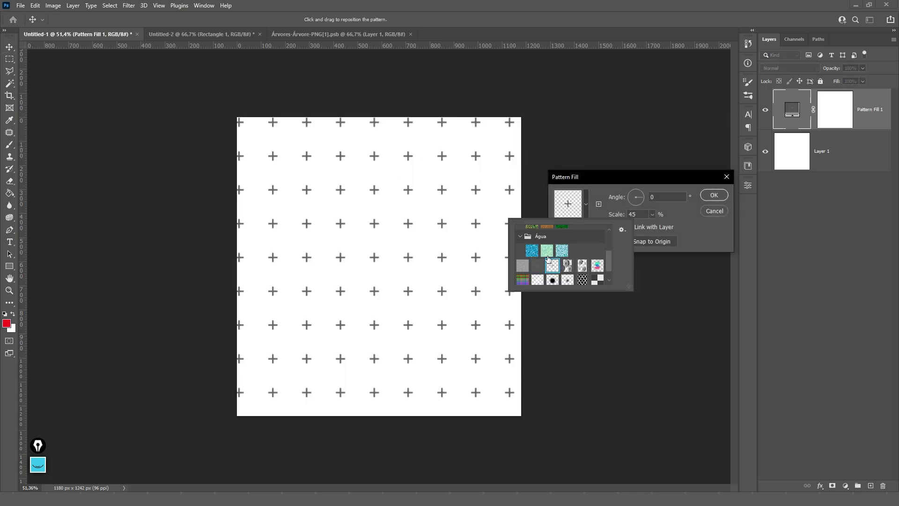
click(567, 265)
click(643, 203)
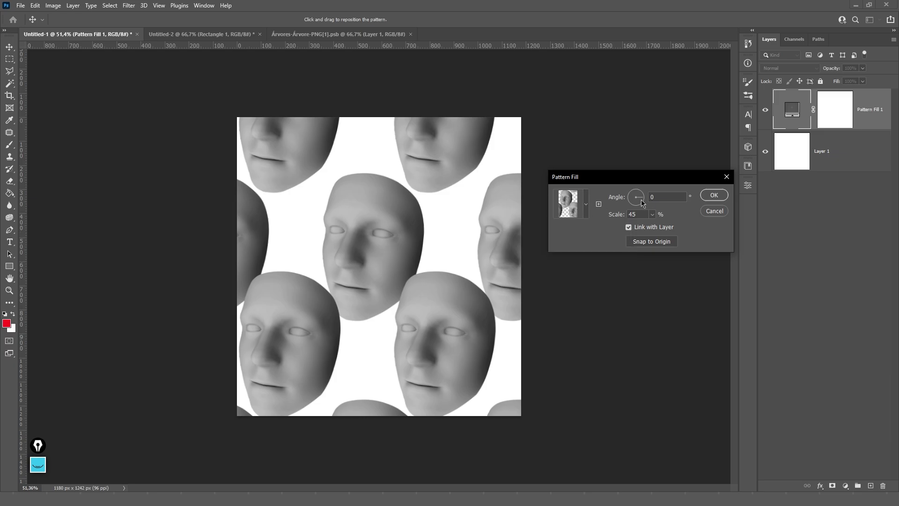
click(652, 215)
drag(651, 228, 652, 227)
drag(300, 187, 557, 262)
- Try other face, S and rainbow grid patterns, then apply the white lattice pattern
click(585, 211)
click(583, 266)
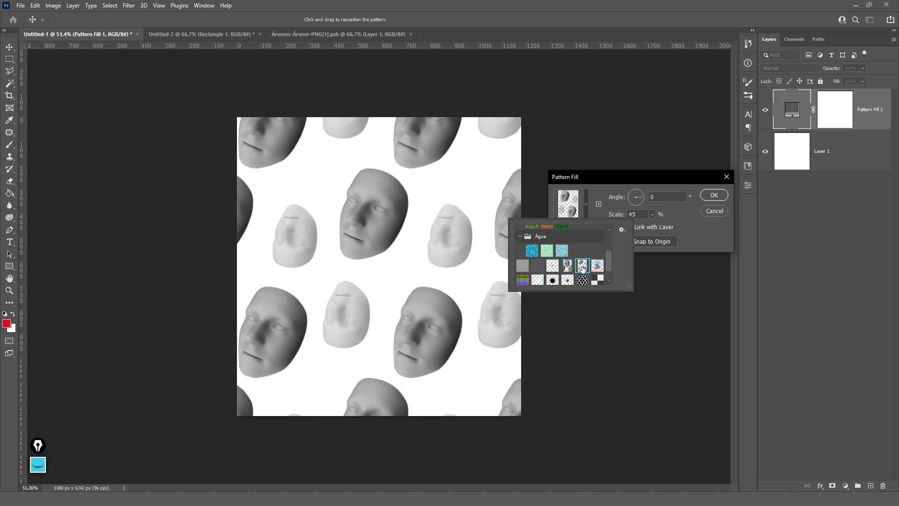
drag(337, 220, 352, 193)
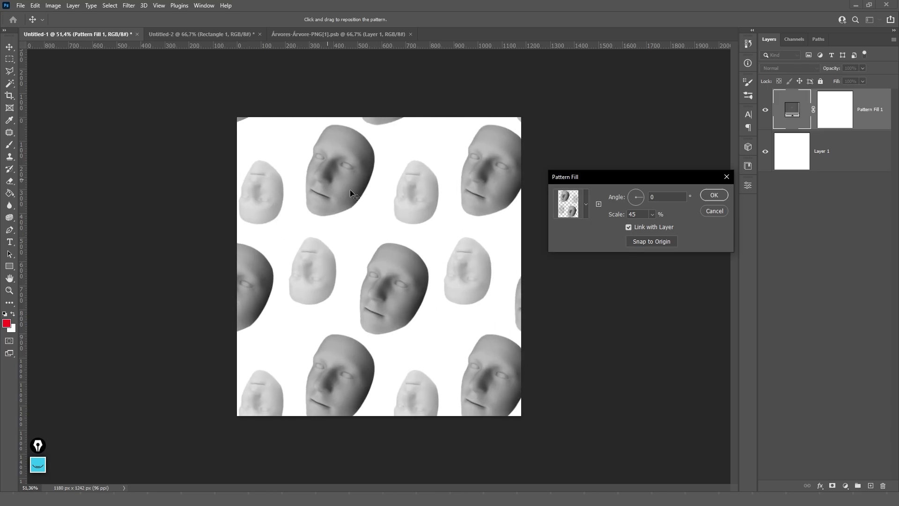
click(585, 204)
click(600, 266)
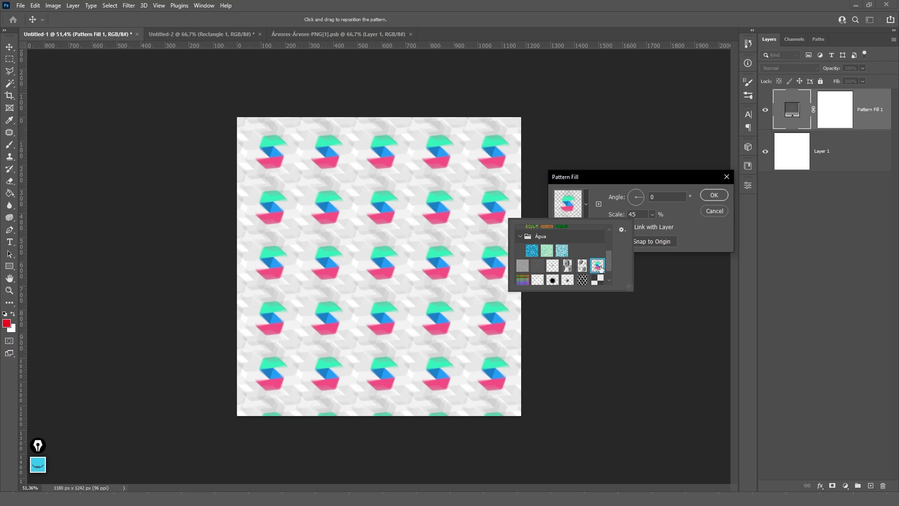
click(522, 280)
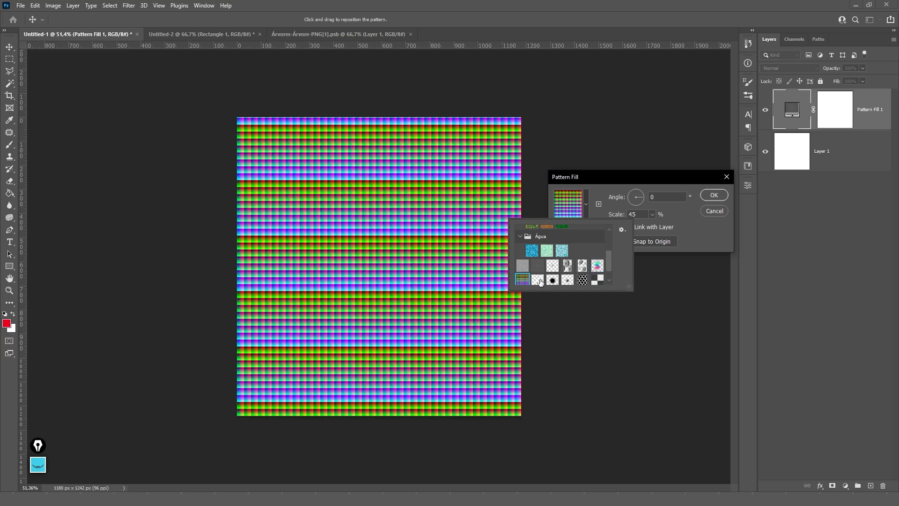
click(539, 280)
click(787, 161)
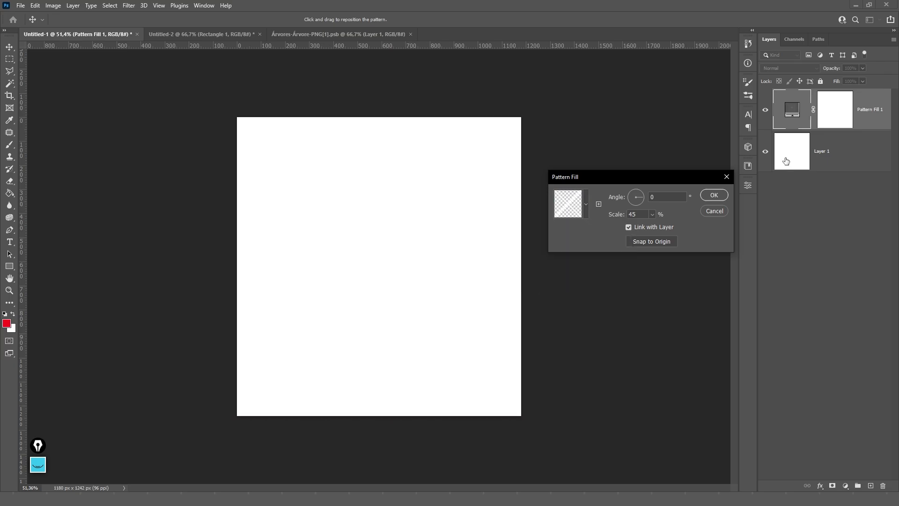
click(713, 196)
- Invert Layer 1 to black with Ctrl+I and reselect the pattern fill layer
key(alt+bracketleft)
key(ctrl+i)
key(alt+bracketright)
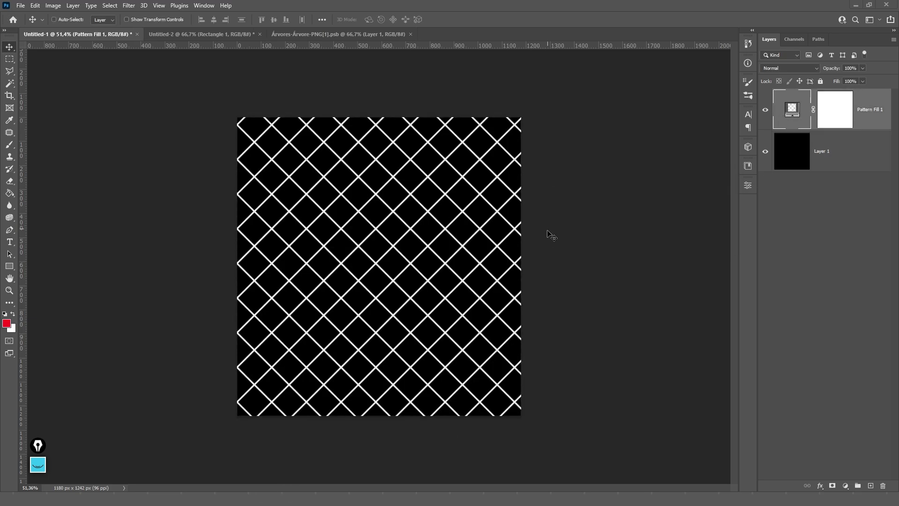
- Widen the canvas symmetrically with the Crop tool to a 2242 × 1472 px landscape
key(c)
drag(521, 266, 649, 266)
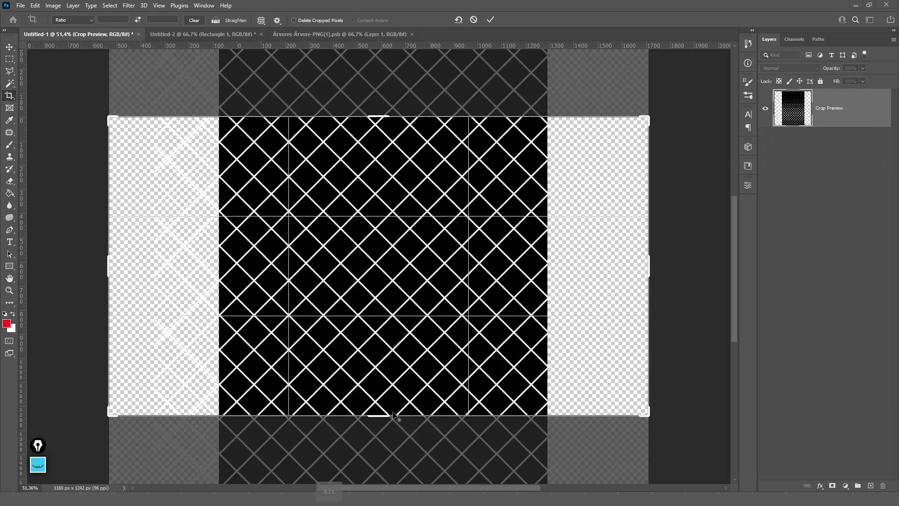
drag(393, 415, 393, 443)
key(Return)
key(v)
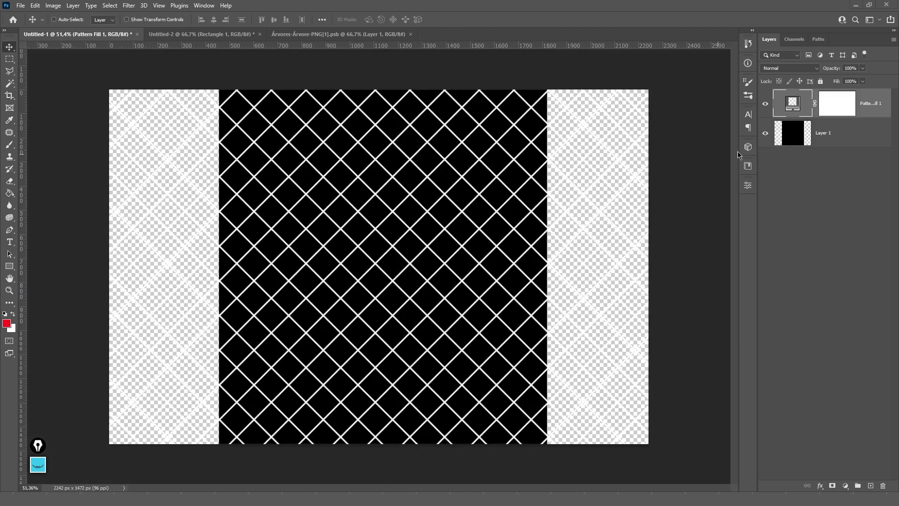
- Stretch Layer 1 wider with Free Transform to fill the new canvas
click(828, 137)
key(ctrl+t)
drag(550, 246, 720, 244)
key(Return)
- Switch the pattern fill to black dots and fill Layer 1 with white
double_click(792, 103)
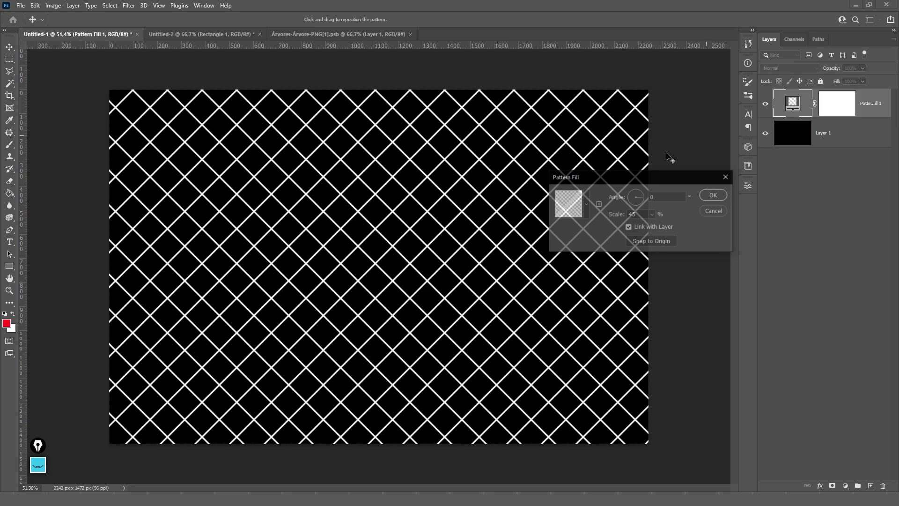
click(583, 213)
click(554, 280)
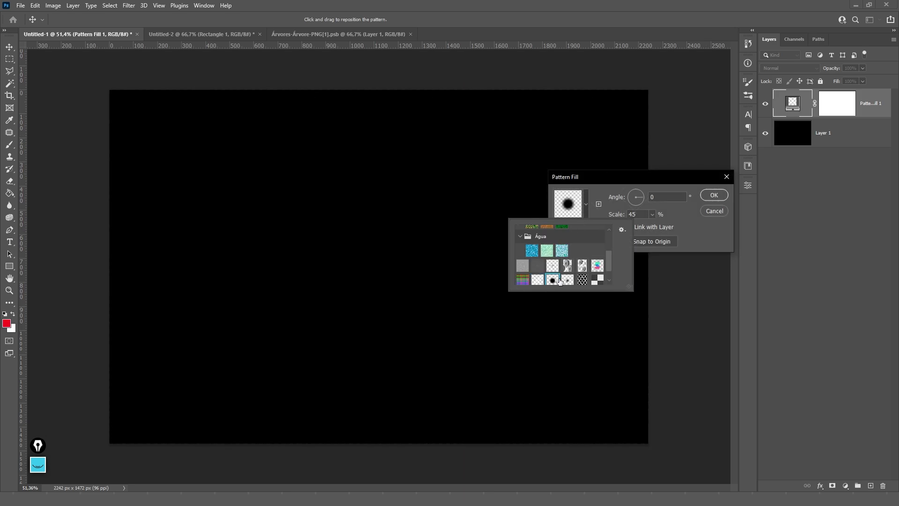
key(Return)
key(Return)
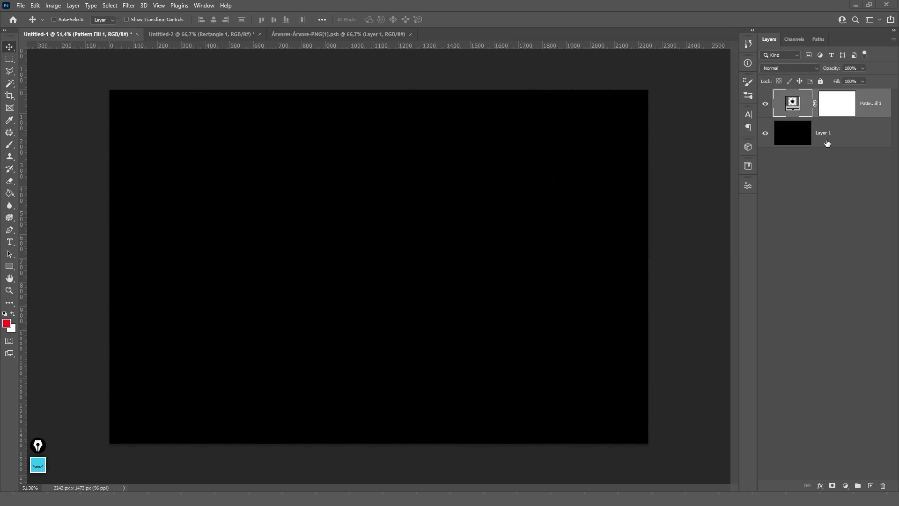
click(826, 140)
key(ctrl+BackSpace)
- Preview honeycomb, small dots and checkerboard patterns, settling on the noise texture
double_click(797, 107)
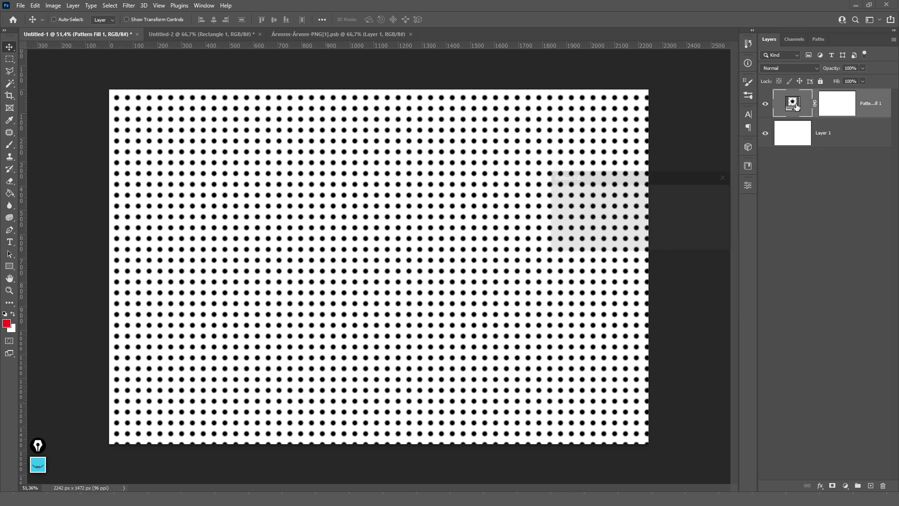
click(584, 216)
click(583, 280)
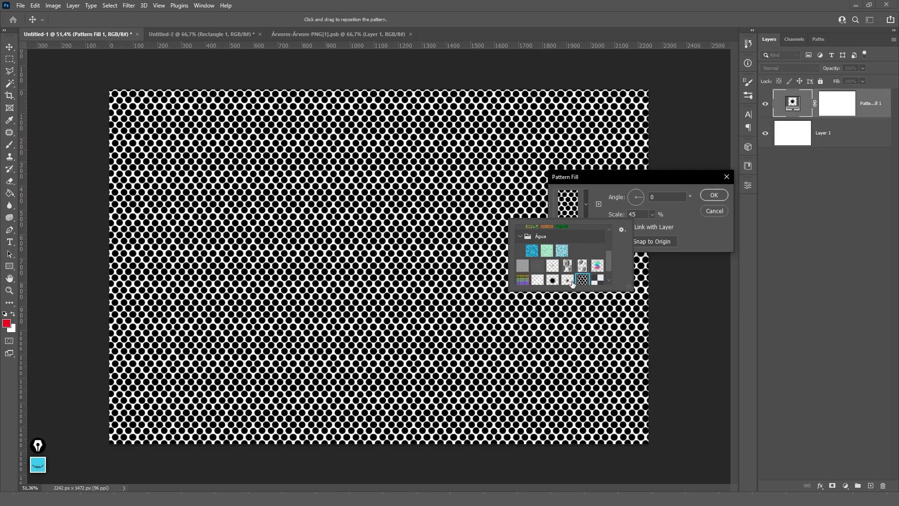
click(568, 280)
scroll(594, 279, down, 1)
click(597, 274)
scroll(576, 278, down, 1)
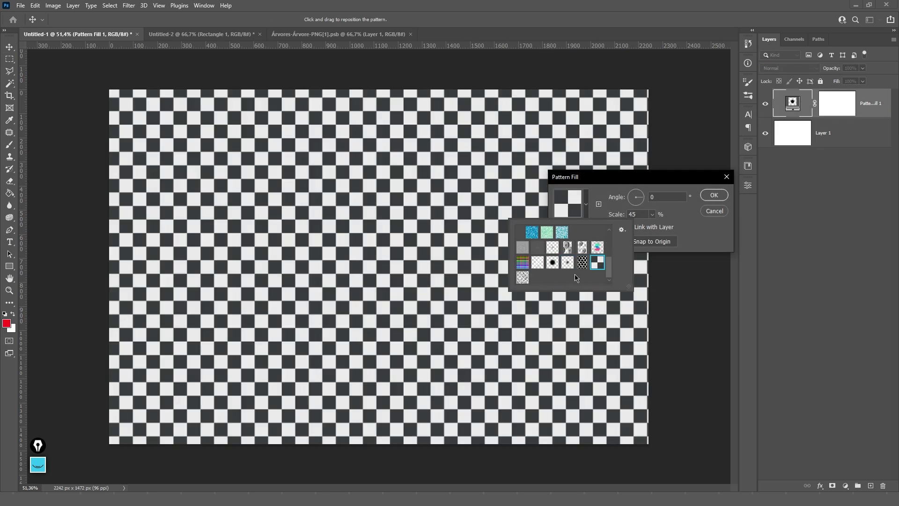
click(523, 278)
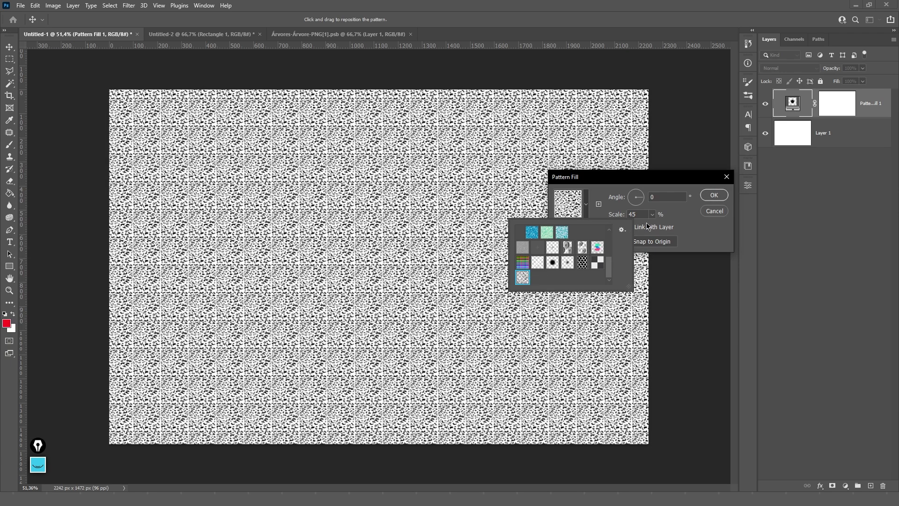
- Start Import Patterns, cancel it, and pick the turquoise water swatch from Água
click(587, 205)
click(587, 207)
click(621, 231)
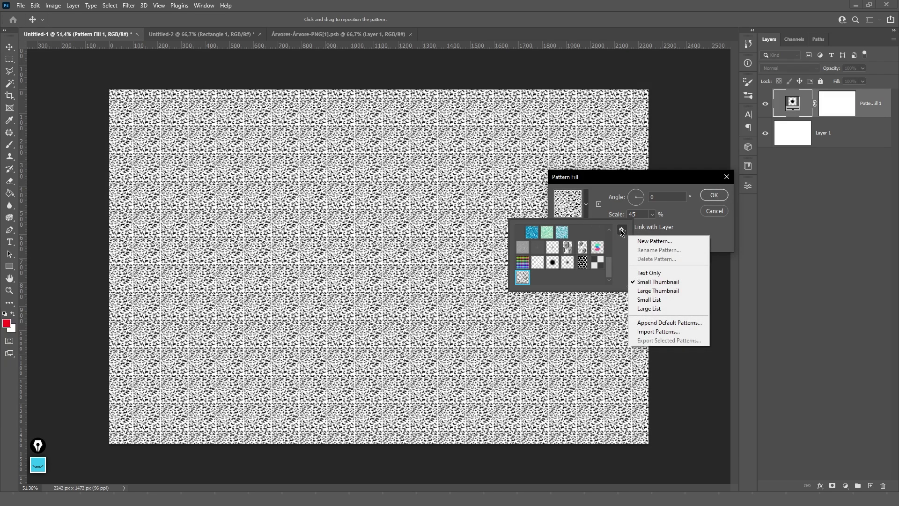
click(658, 331)
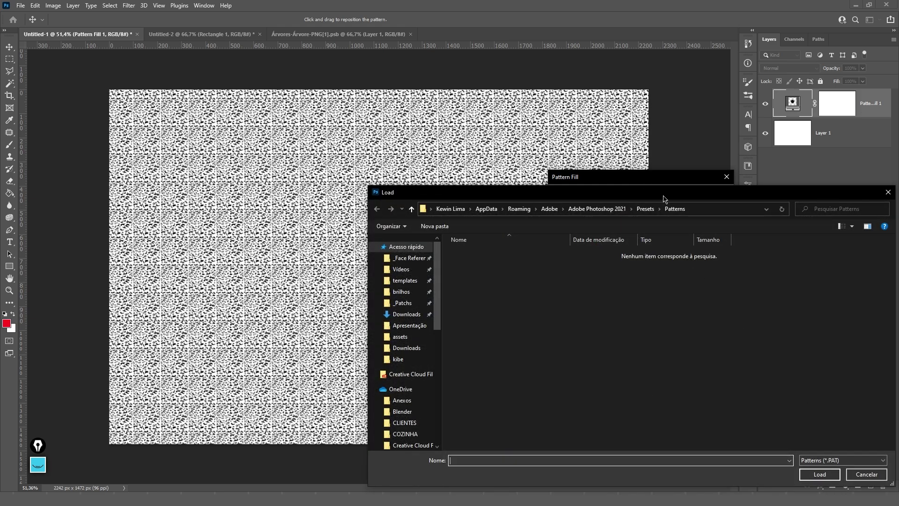
drag(665, 196, 463, 81)
click(664, 361)
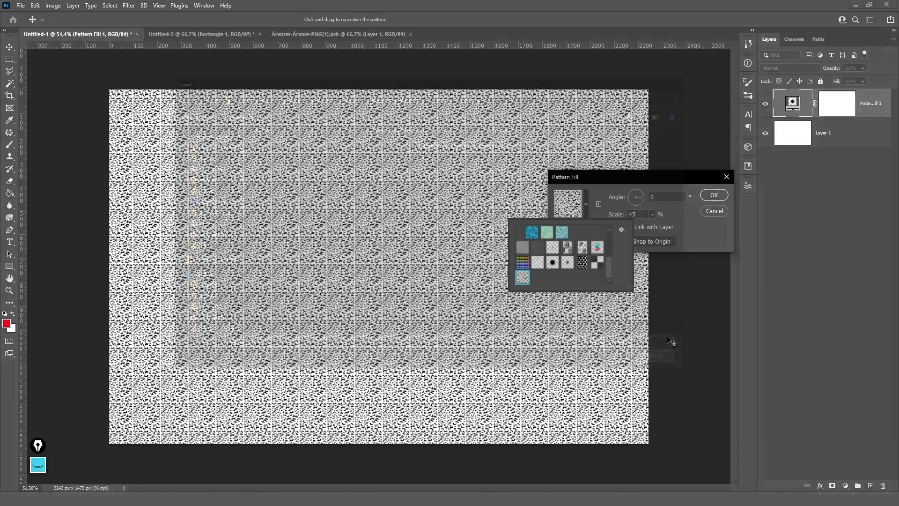
scroll(545, 263, up, 3)
click(545, 262)
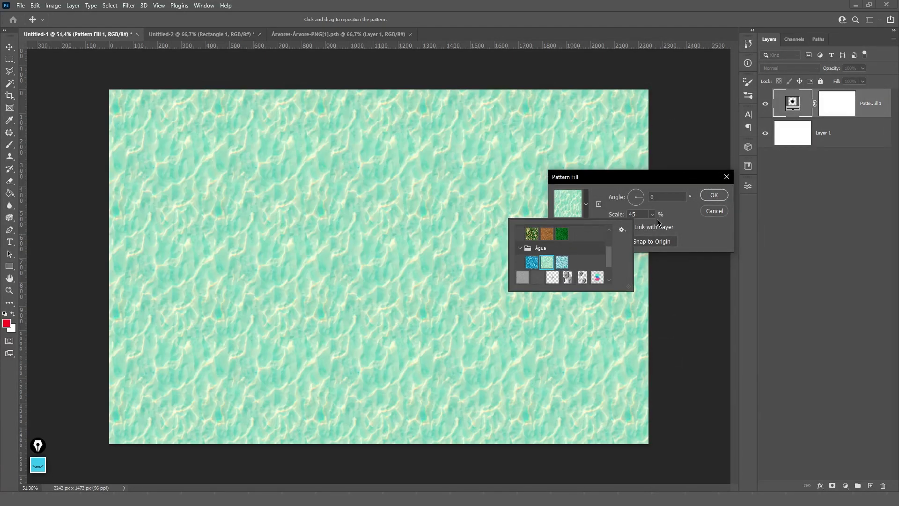
- Enlarge the water pattern scale from 78% to 166% and confirm the fill
click(653, 215)
mouse_move(657, 230)
mouse_down()
mouse_move(665, 230)
mouse_move(656, 229)
mouse_up()
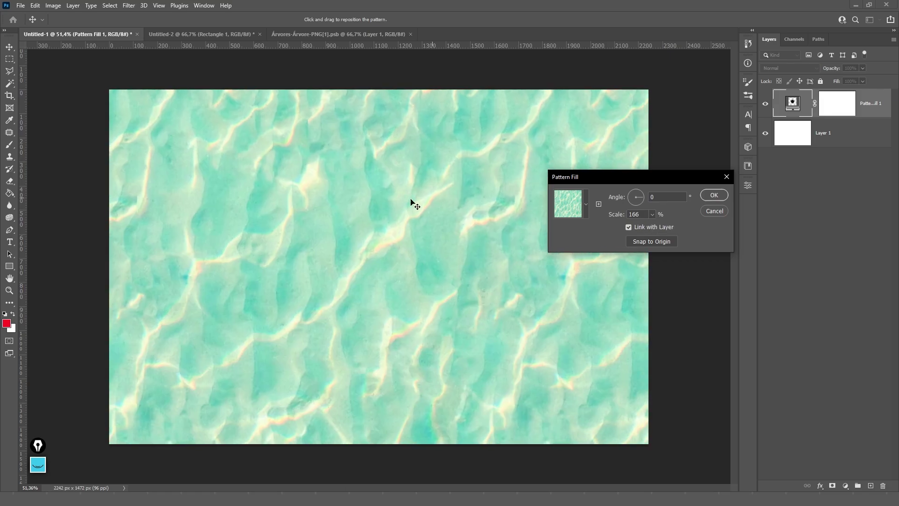
drag(412, 201, 412, 121)
click(713, 196)
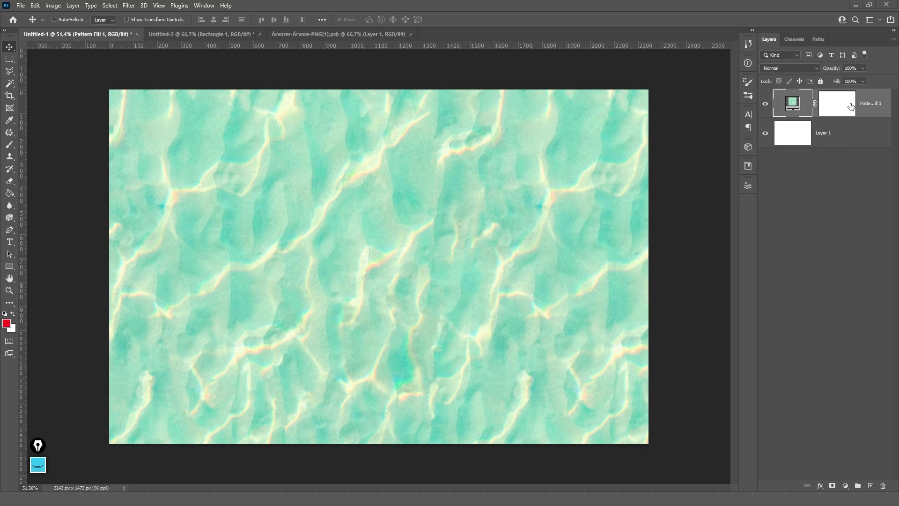
- Delete the fill layer's mask and then the Pattern Fill 1 layer itself
right_click(851, 106)
click(810, 122)
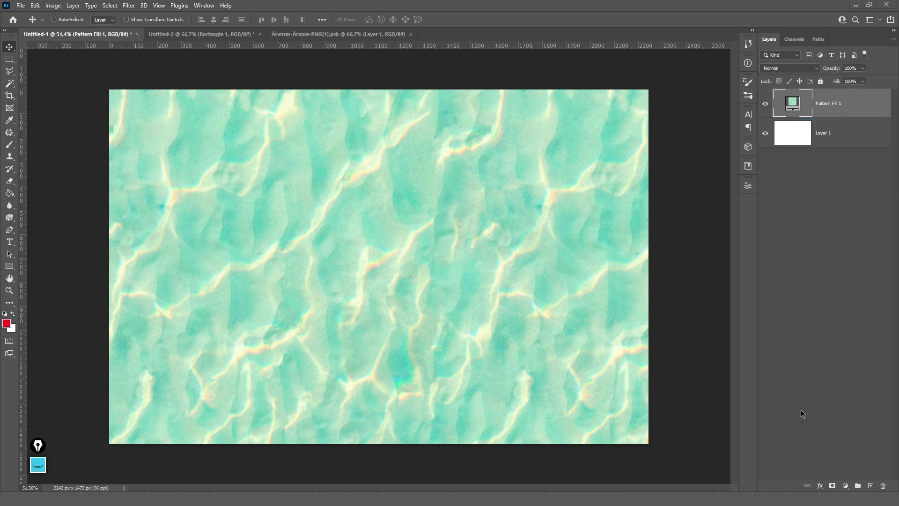
key(Delete)
click(846, 486)
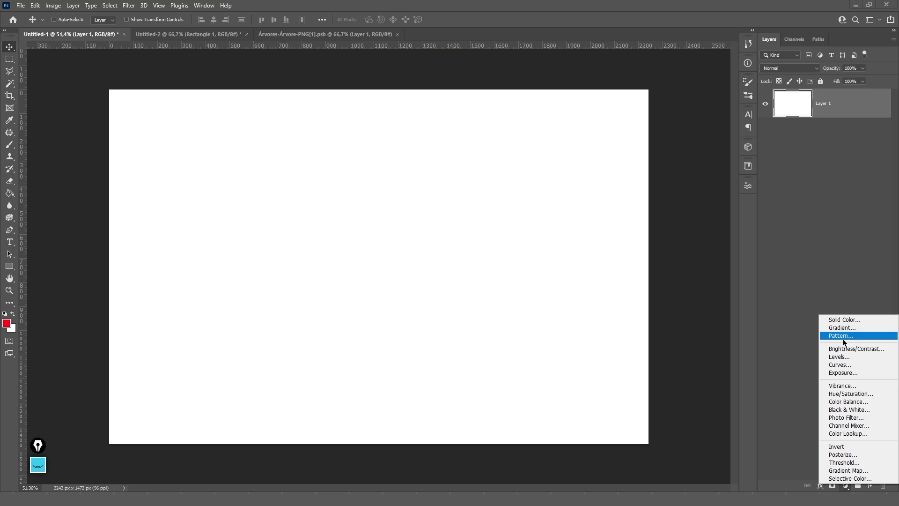
click(828, 267)
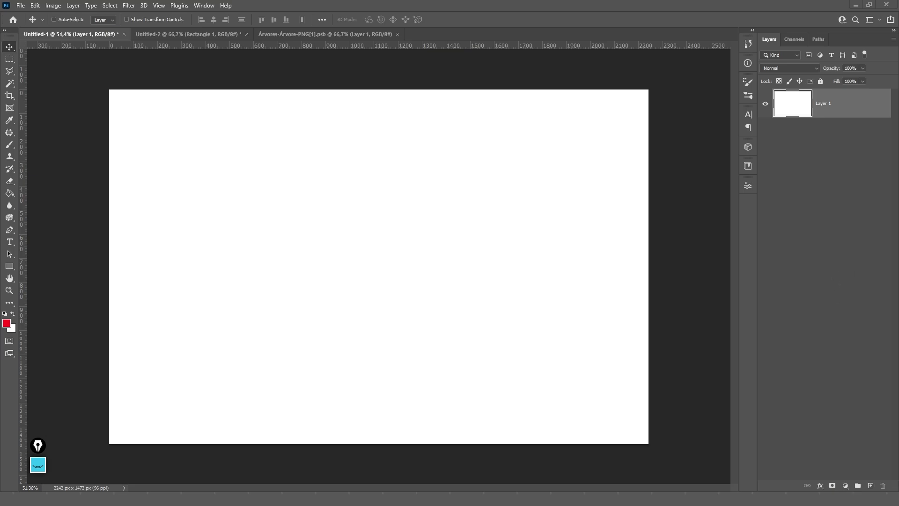